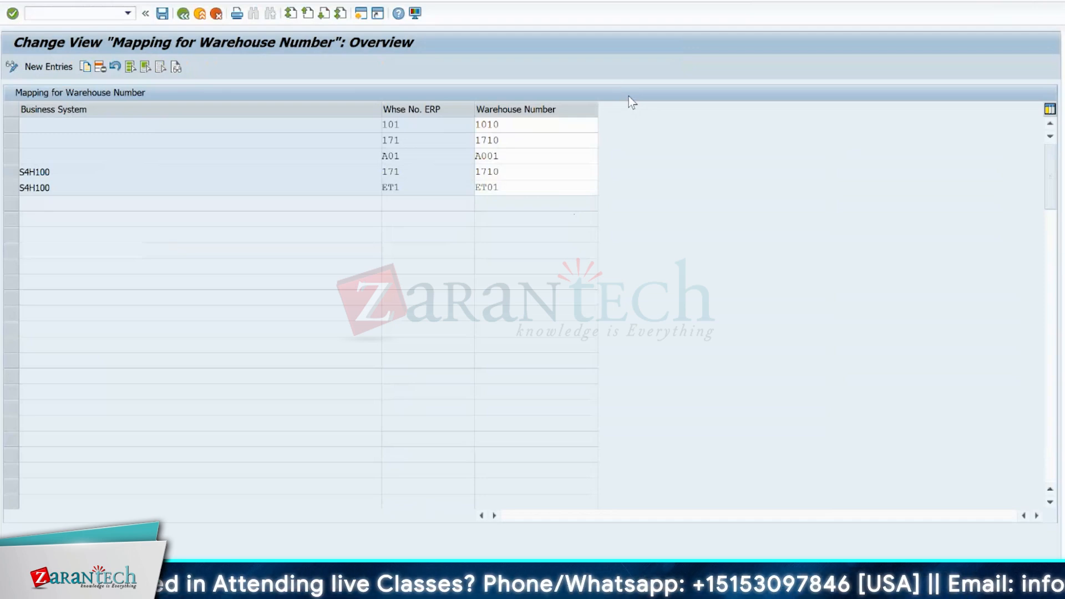
- Leave the warehouse number mapping and collapse General Settings, ERP Integration and Interfaces in the IMG structure
click(181, 13)
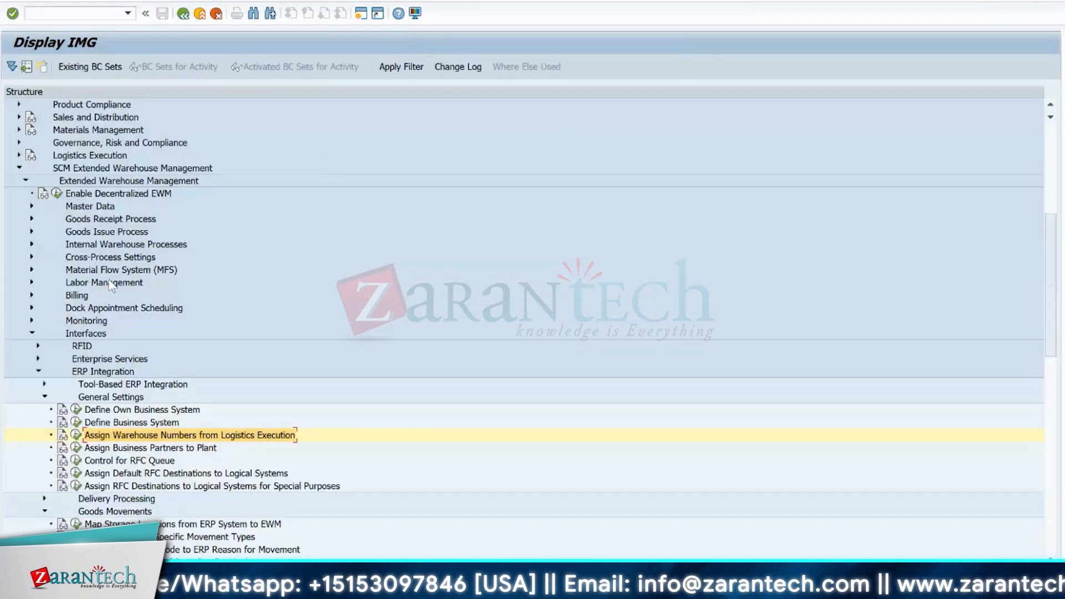
click(45, 397)
click(38, 372)
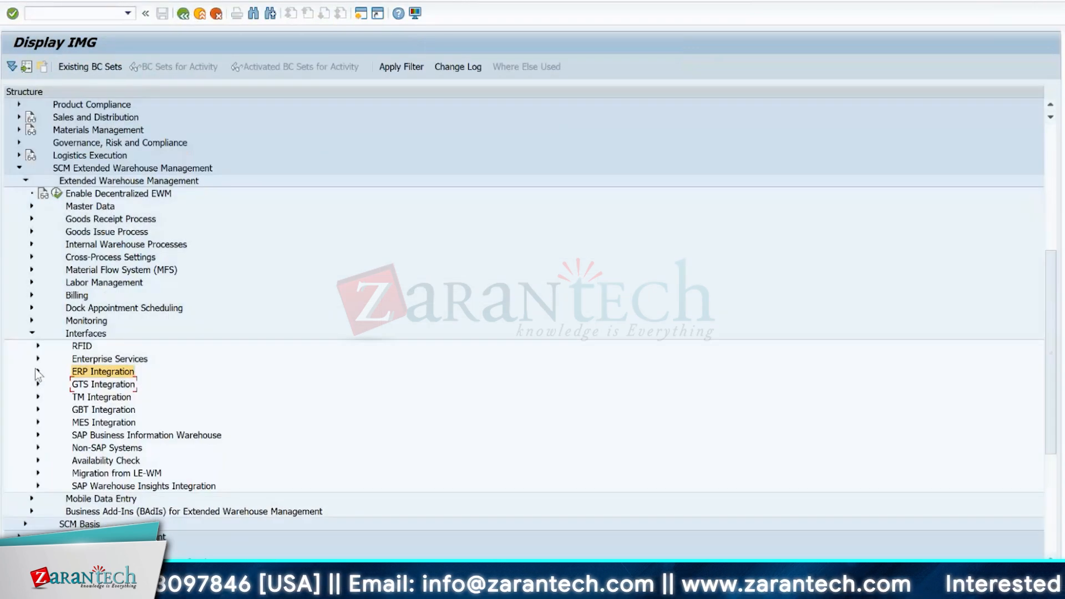
click(31, 334)
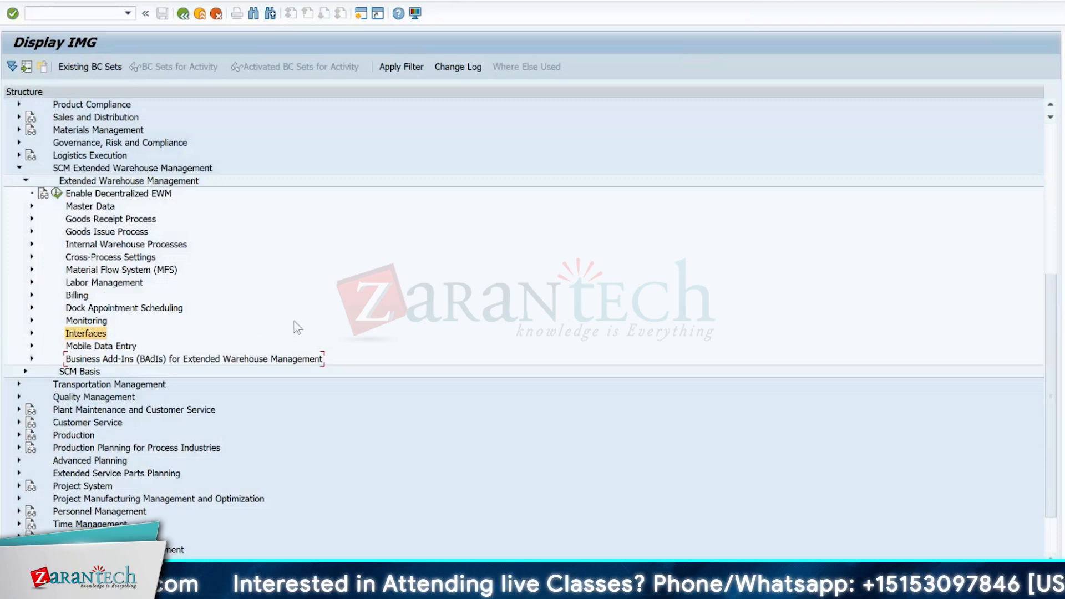
- Open the Define GWL Object Category activity under Monitoring, Graphical Warehouse Layout
click(31, 321)
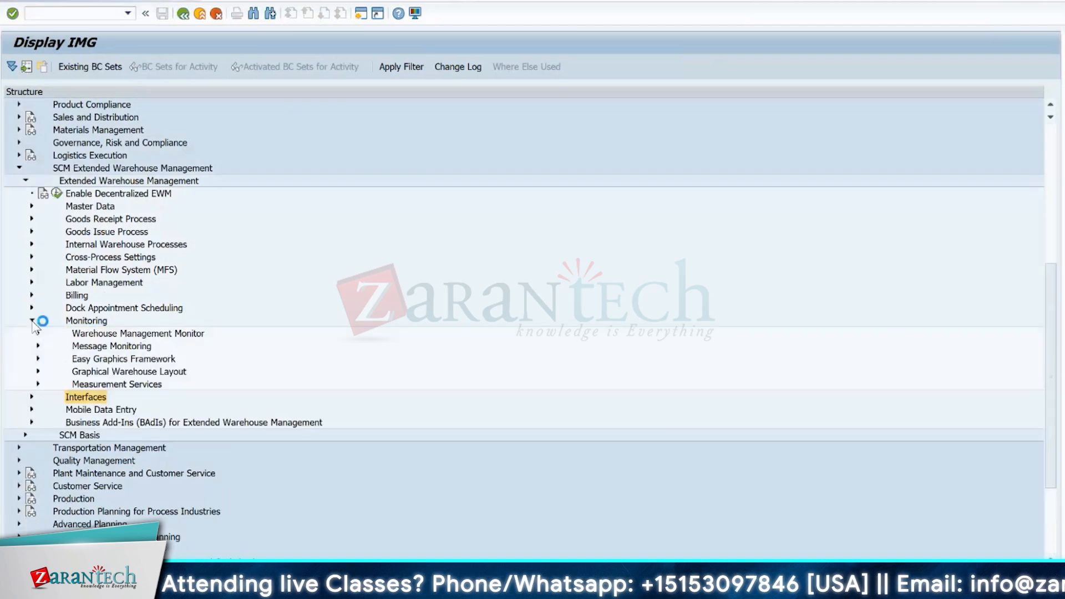
click(37, 372)
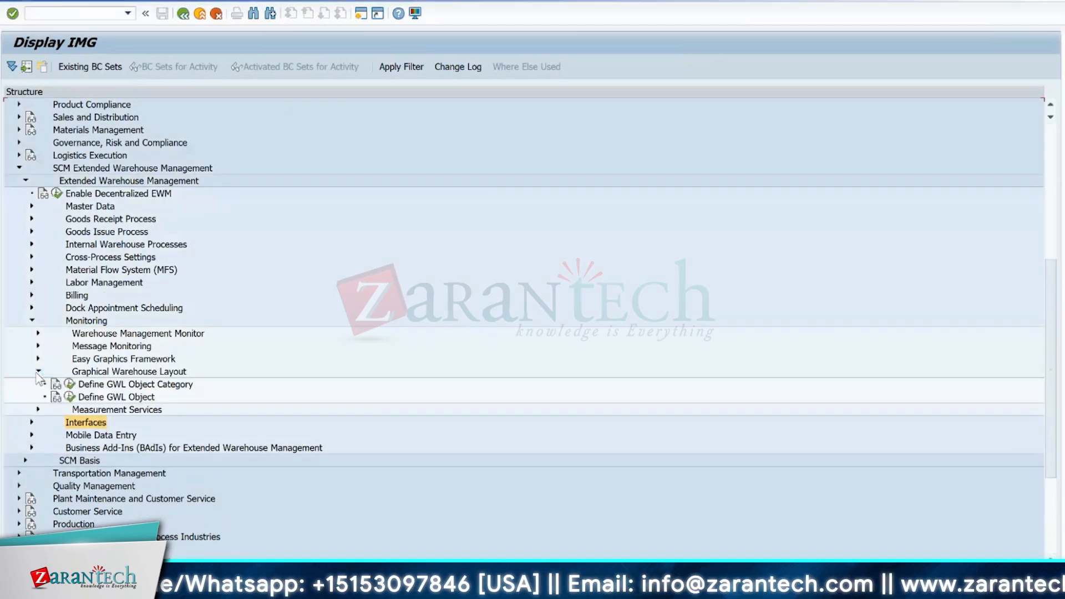
click(69, 384)
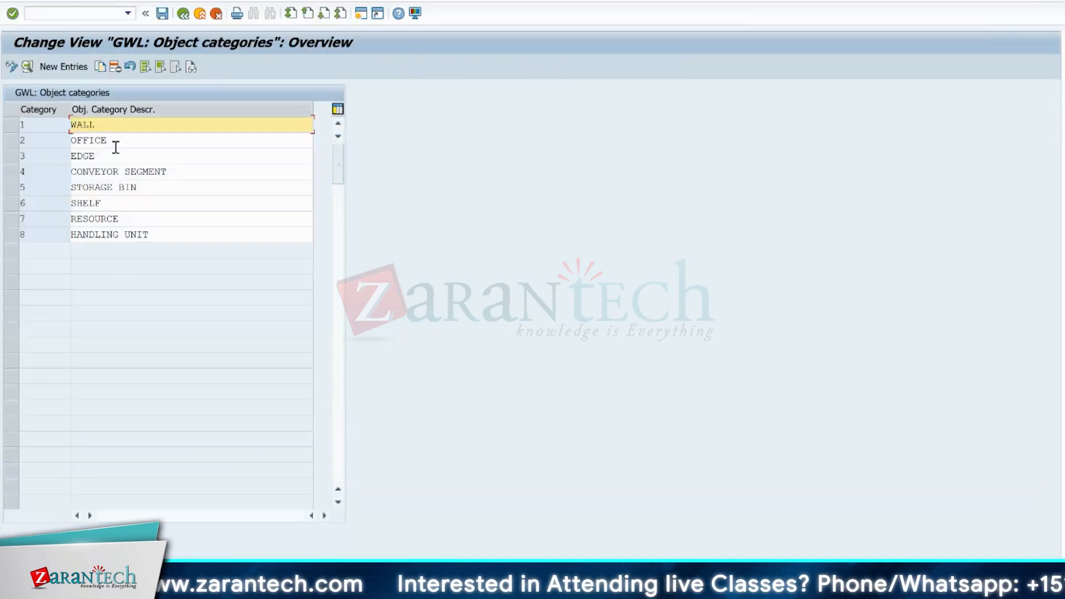
- View the details of object category 1 (WALL) and return to the category overview
click(47, 125)
double_click(47, 126)
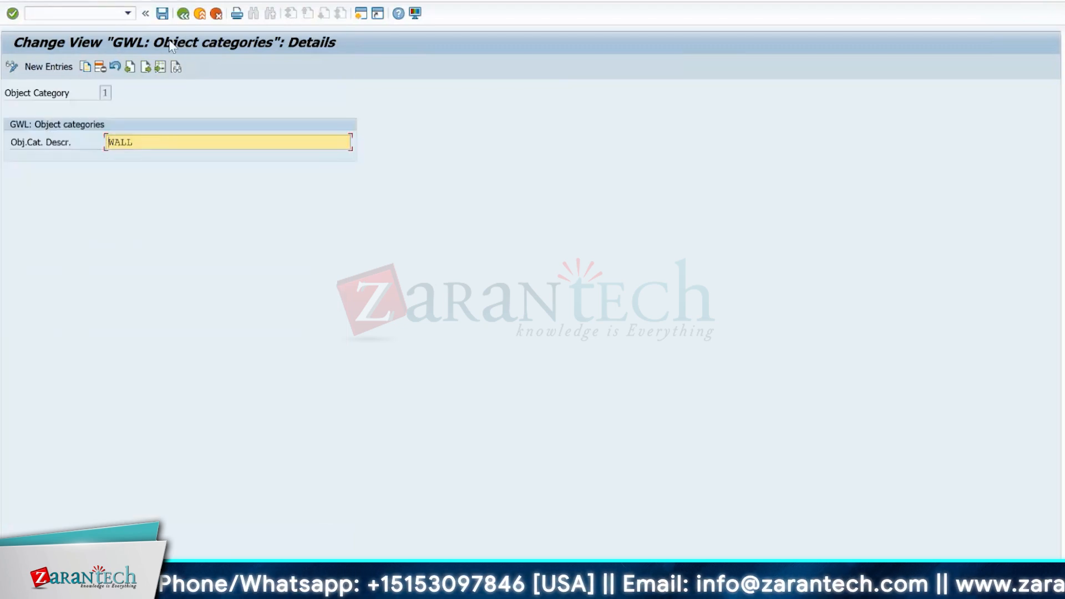
click(181, 14)
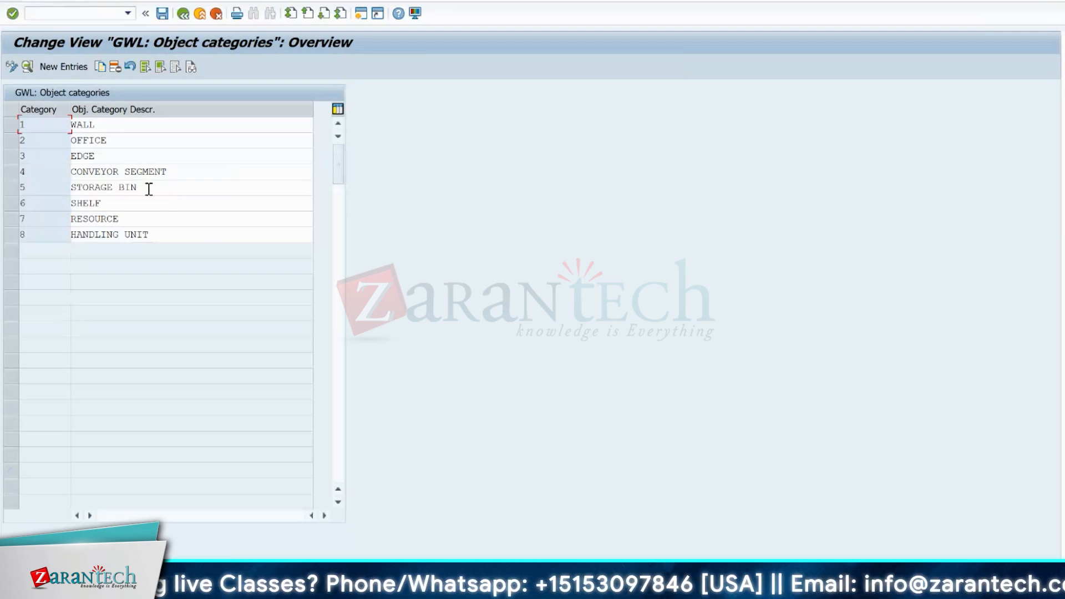
- Review each GWL object category description from WALL to HANDLING UNIT and return to the IMG structure
click(98, 124)
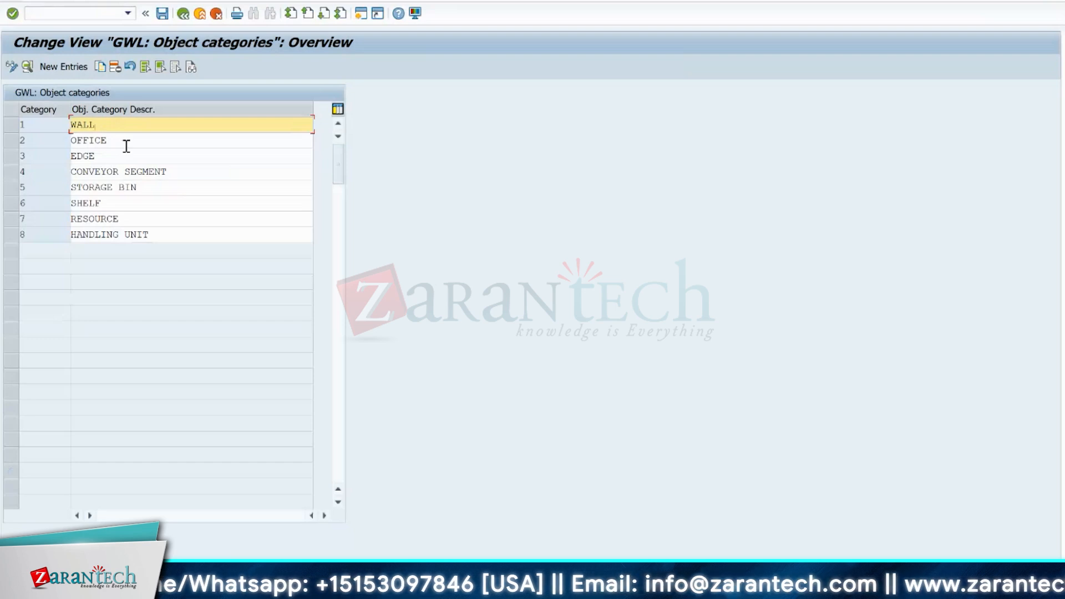
click(122, 141)
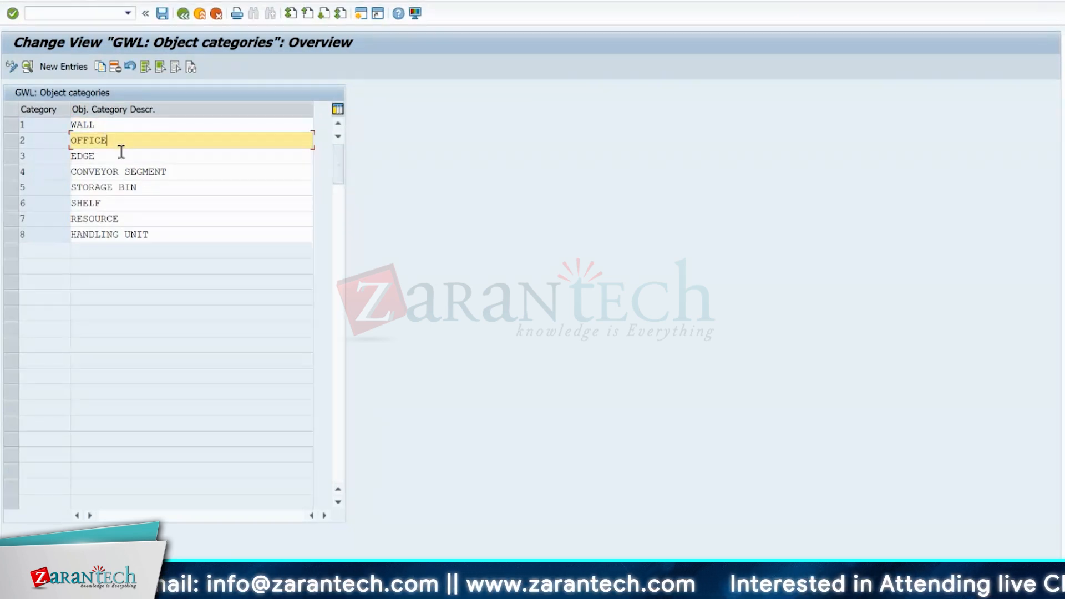
click(113, 156)
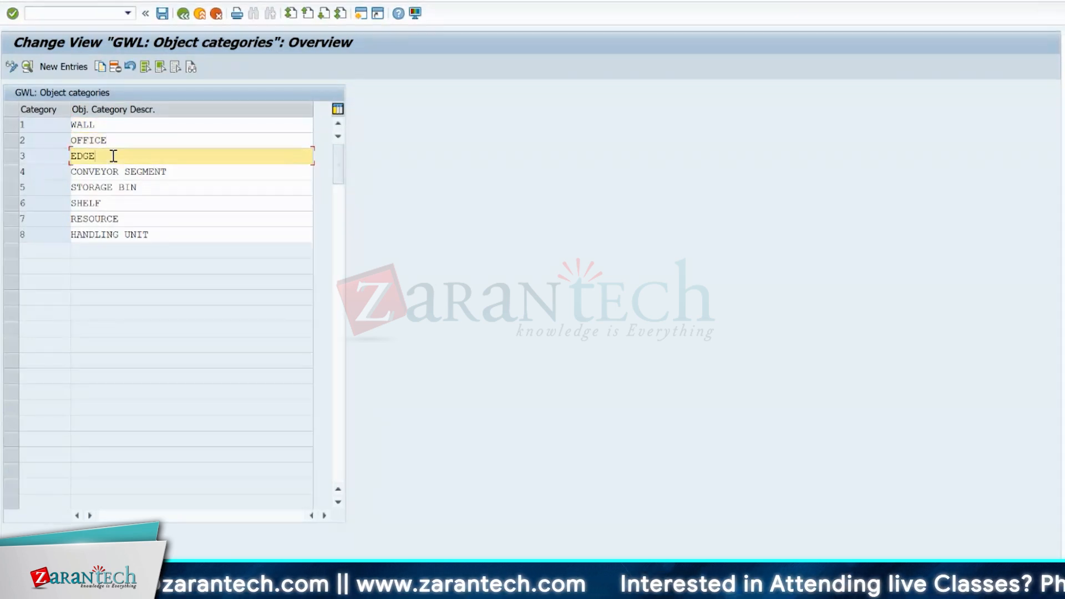
click(188, 172)
click(133, 188)
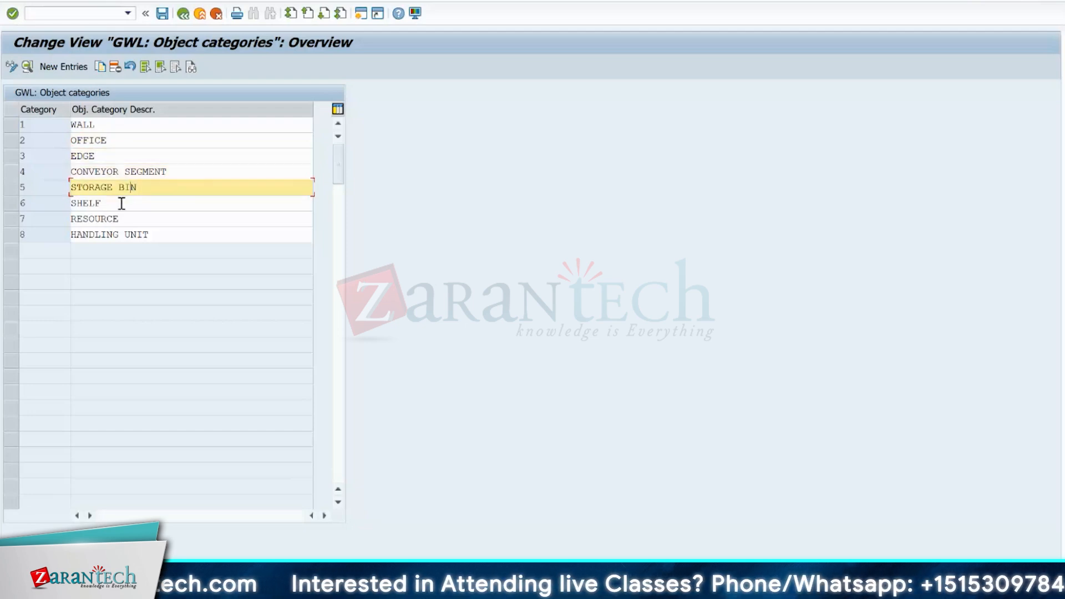
click(112, 204)
click(130, 218)
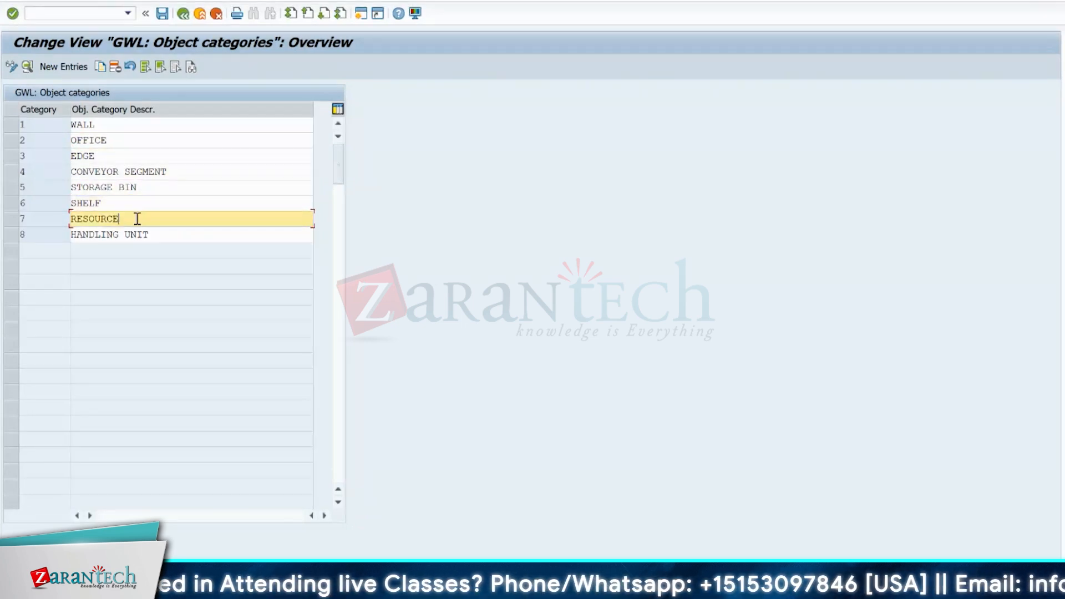
click(171, 234)
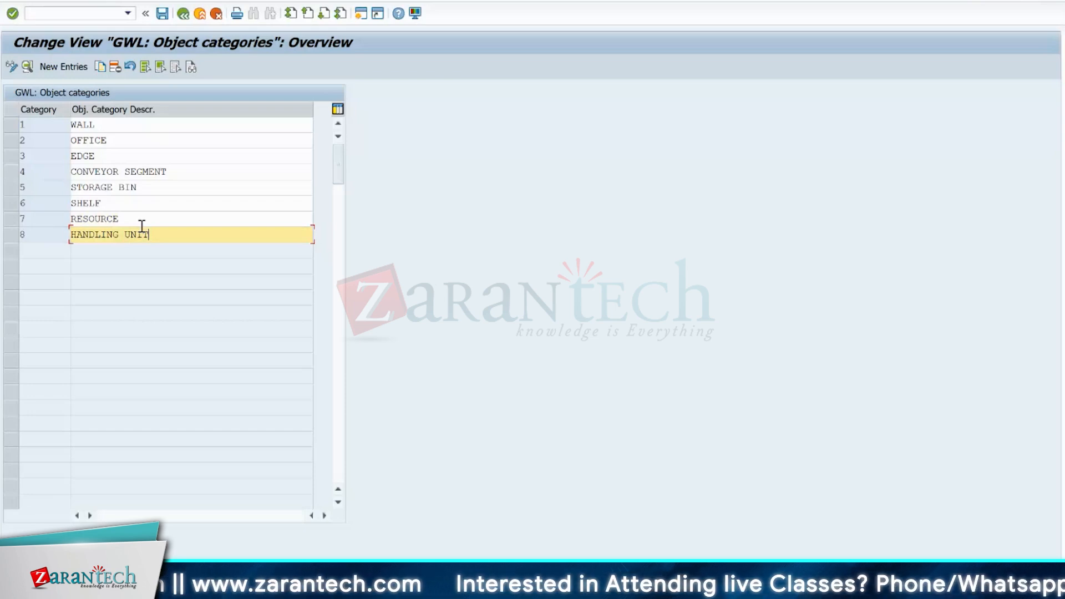
click(162, 13)
click(183, 13)
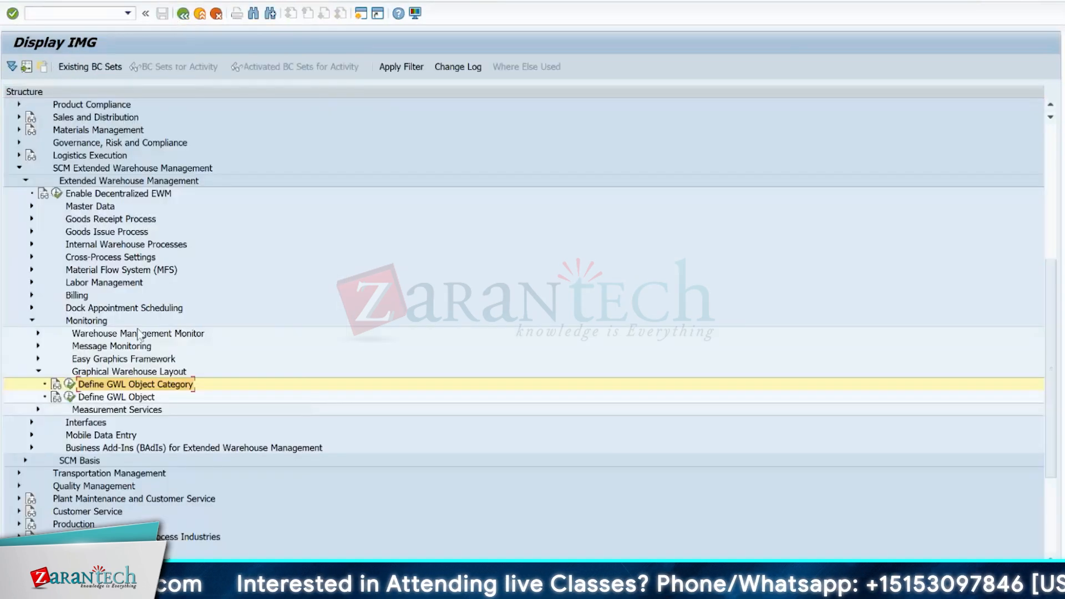
- View the GWL objects defined for warehouse 1710, checking the selectable object categories, and return to the IMG structure
click(69, 396)
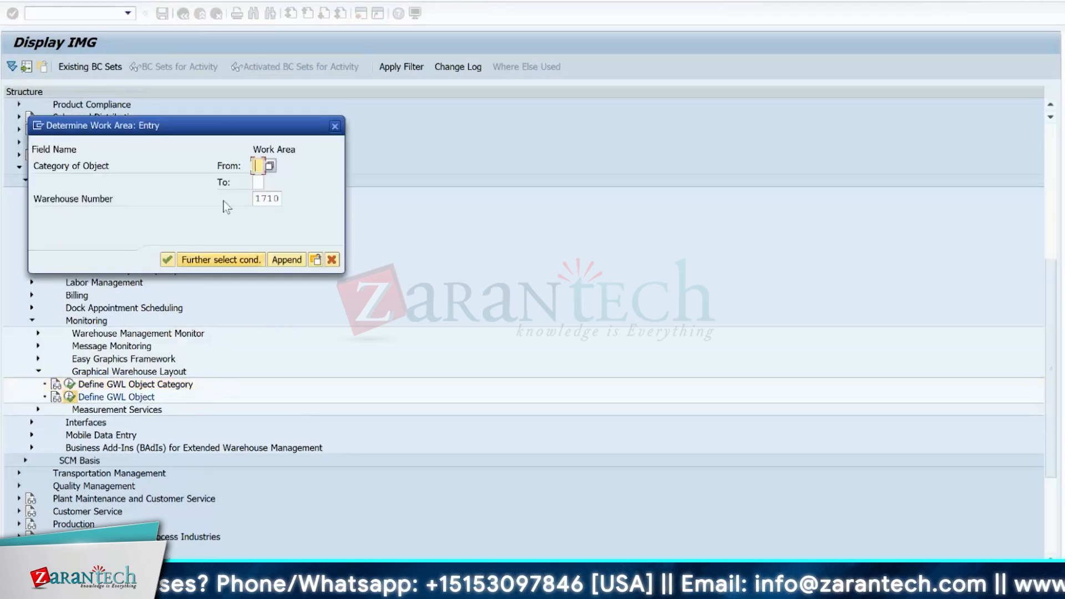
click(270, 166)
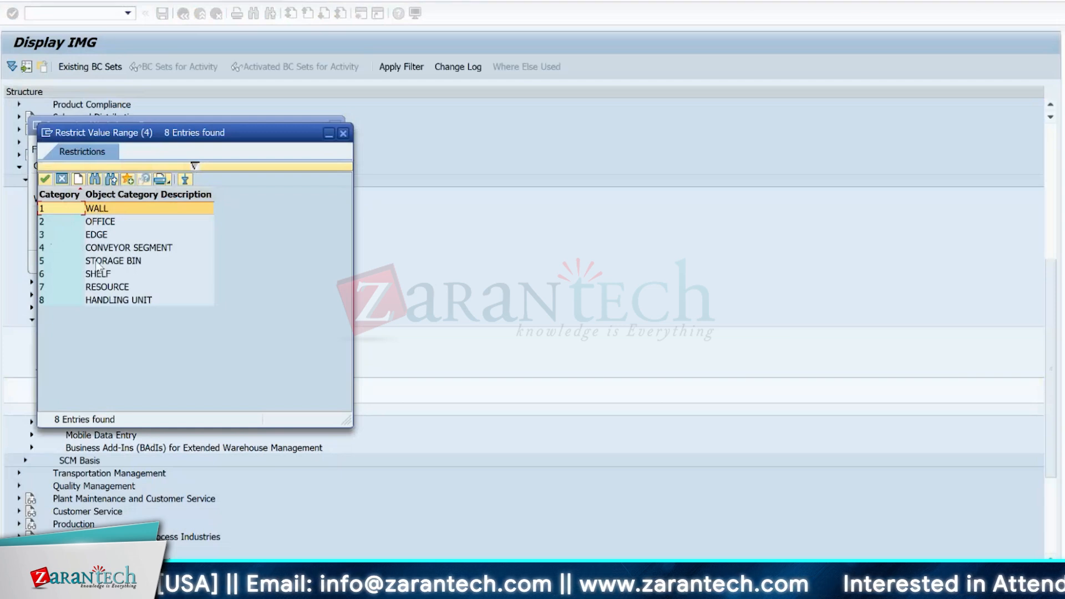
click(342, 134)
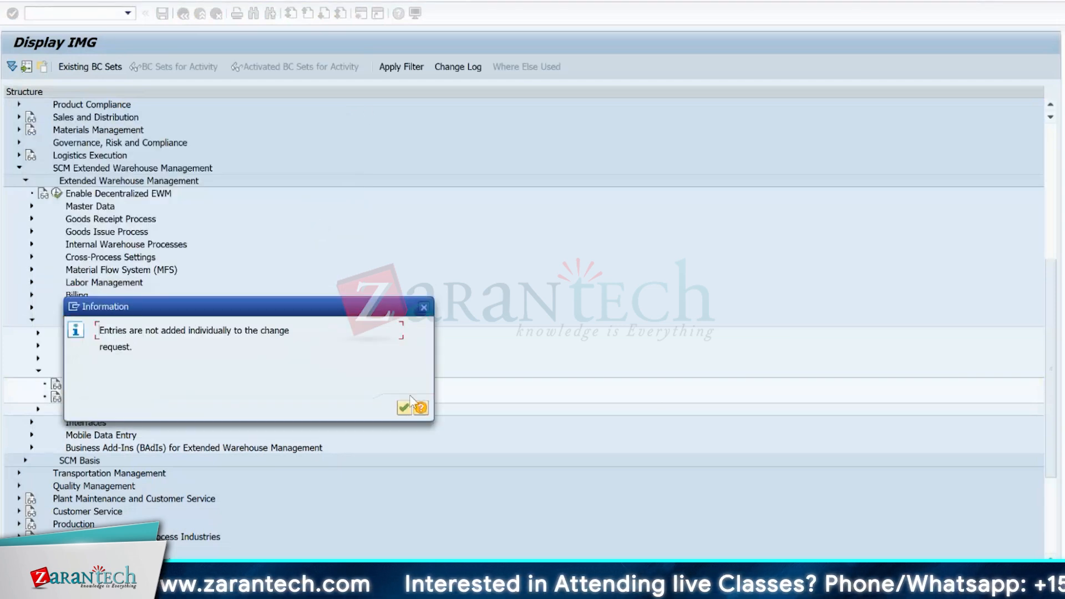
click(404, 407)
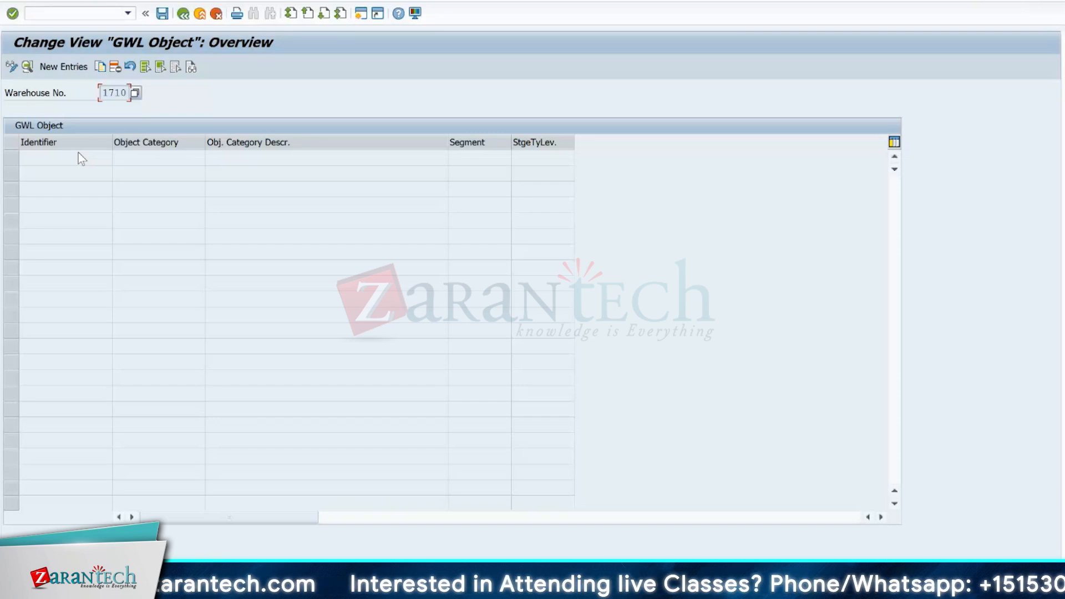
click(184, 14)
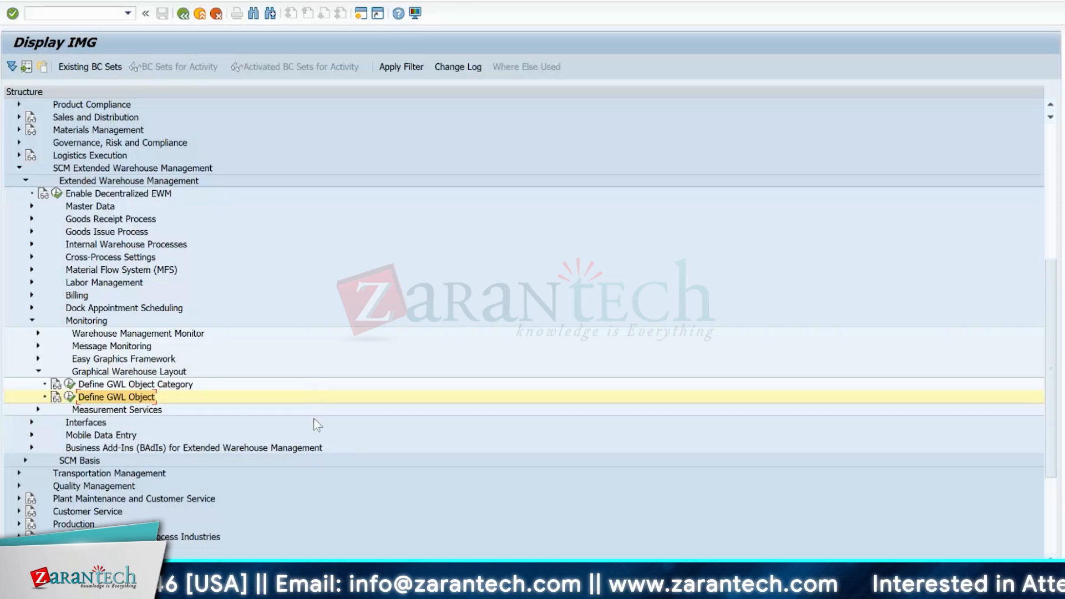
- Switch to the Warehouse Layout-Day 2 workbook in Excel and examine the flow from the ZVEN packing workcenter to the A1HR racks
mouse_move(589, 592)
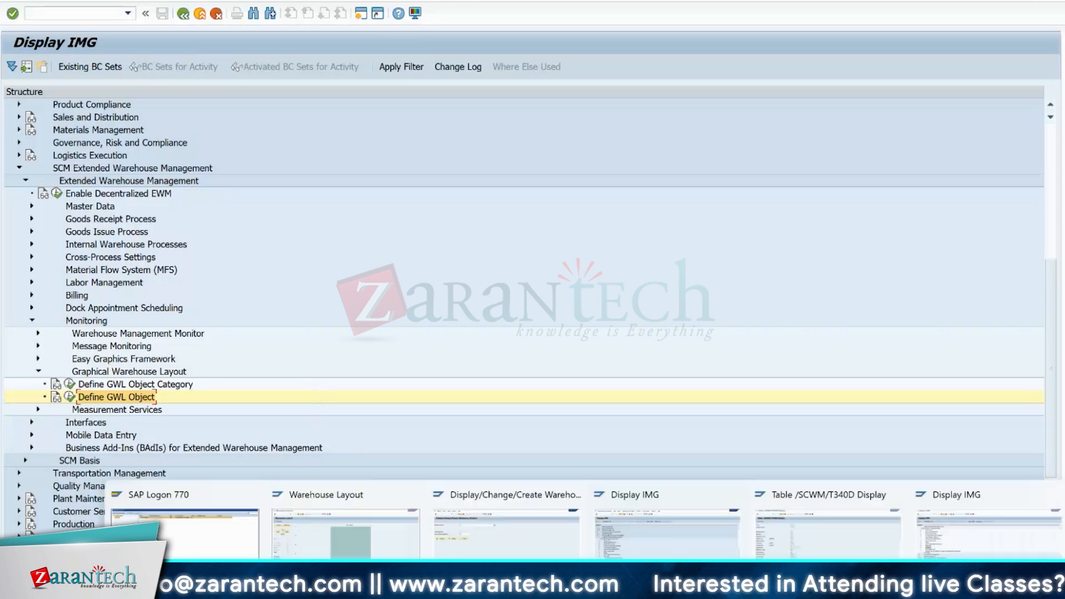
click(736, 591)
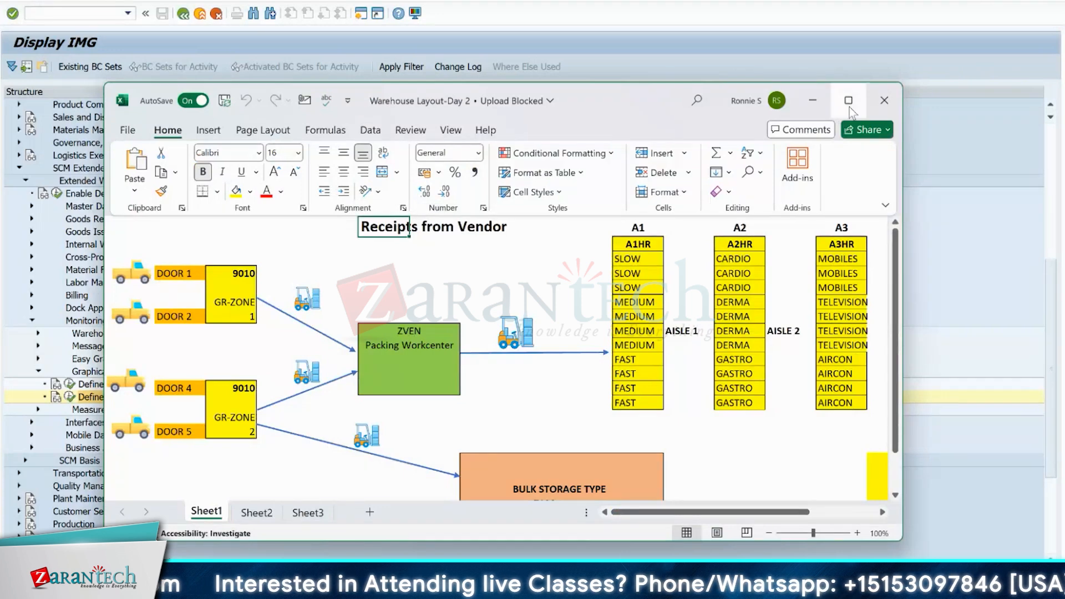
click(848, 99)
click(302, 232)
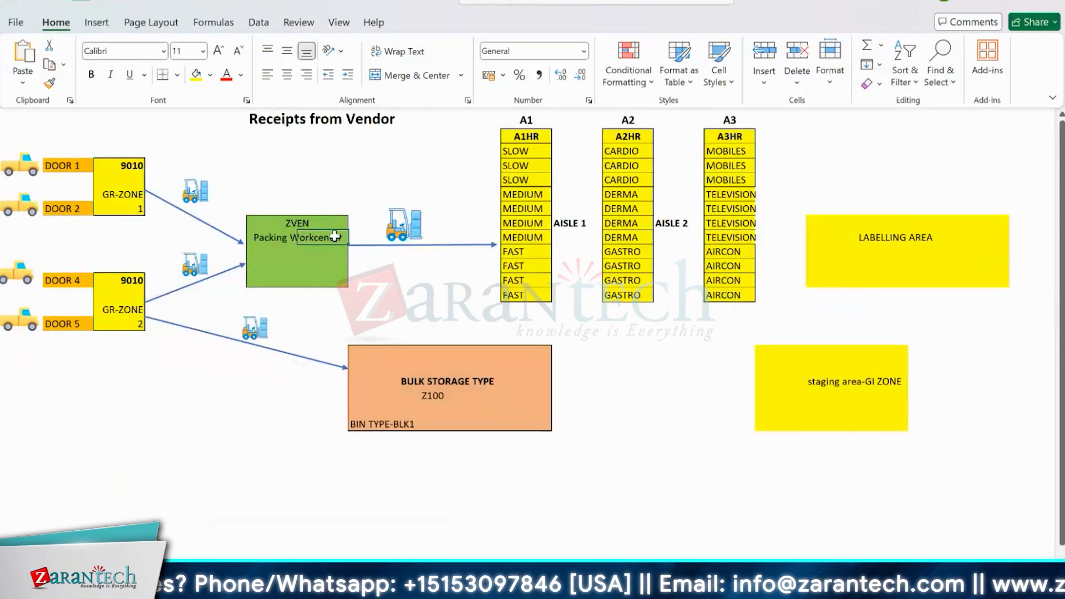
click(405, 225)
click(296, 230)
click(271, 218)
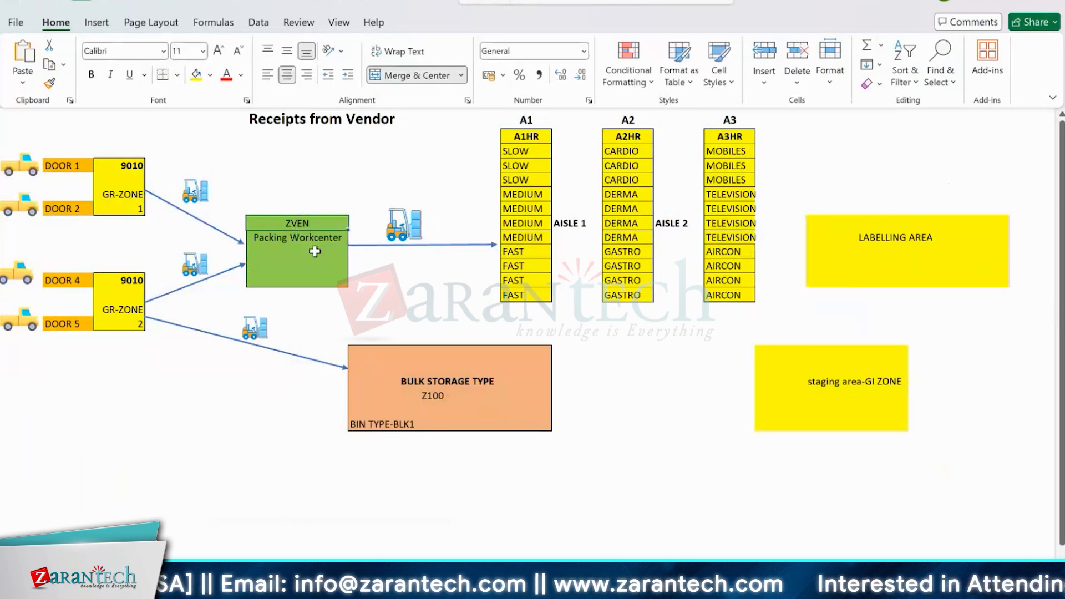
drag(310, 253, 499, 256)
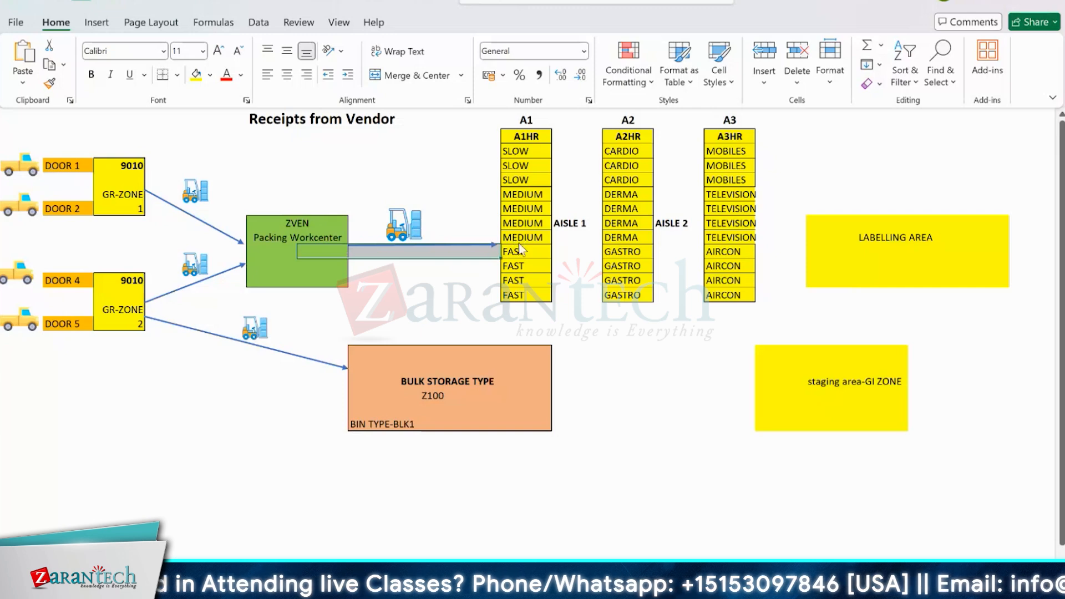
- Switch to the Warehouse Layout session in SAP and run transaction /n/scwm/gwl
key(alt+Tab)
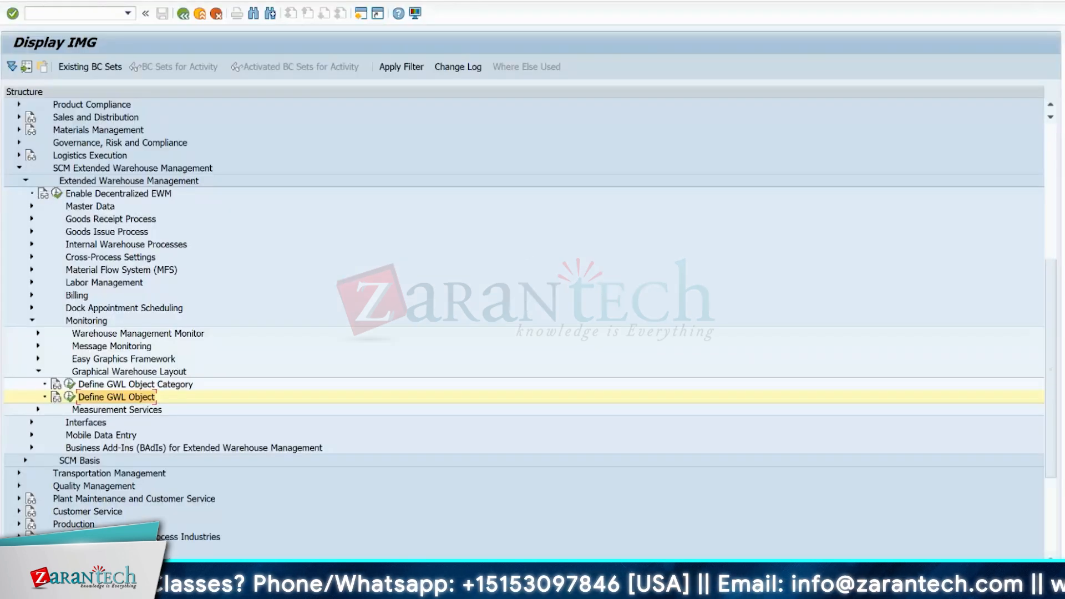
mouse_move(668, 590)
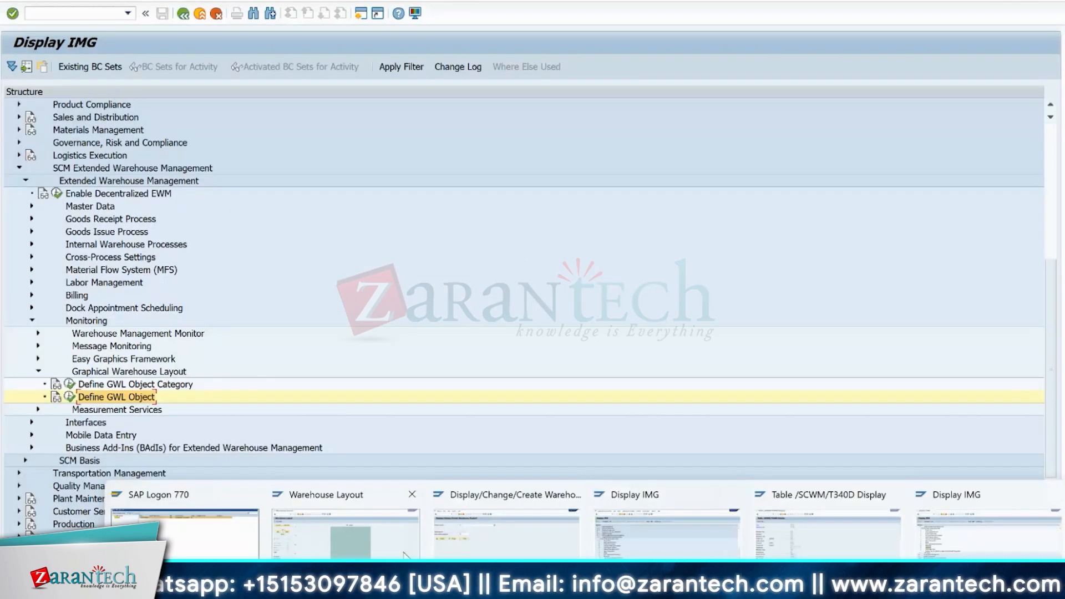
click(355, 533)
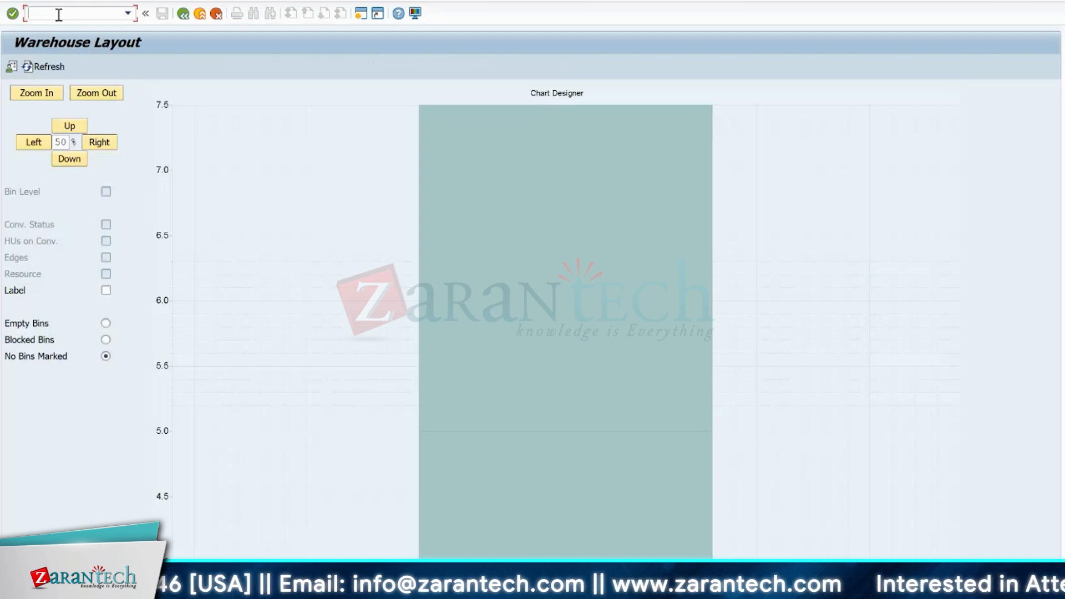
click(58, 15)
text(/n/sc)
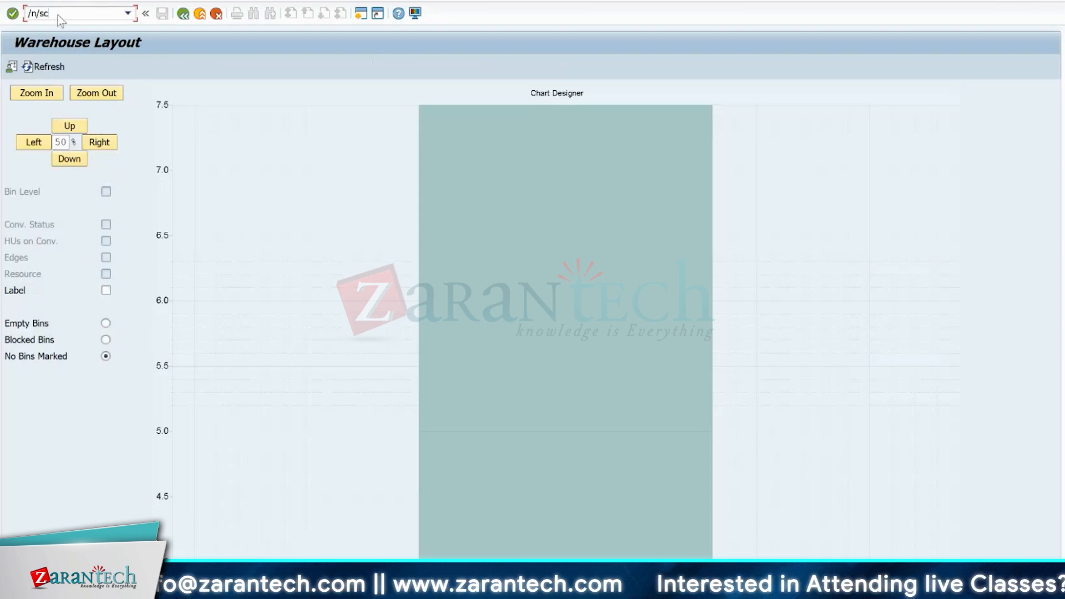
text(wm/gw)
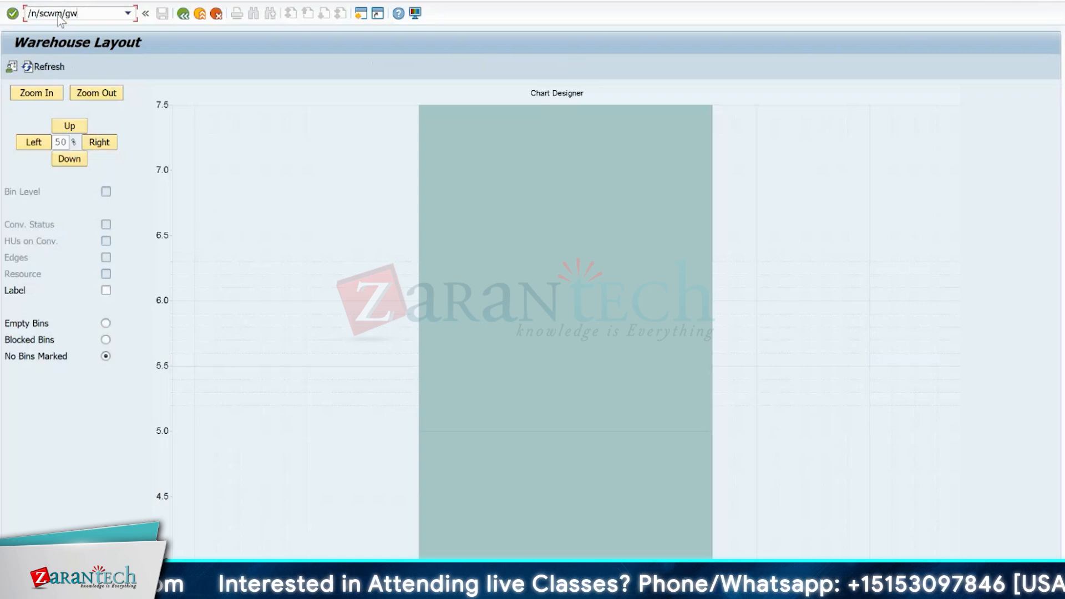
text(k)
key(BackSpace)
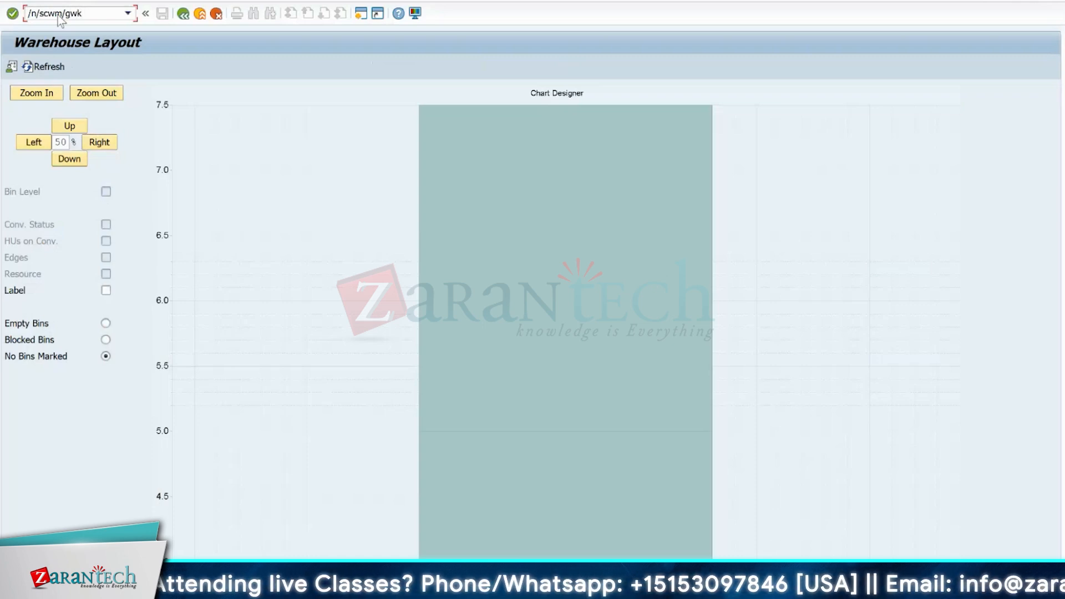
text(l)
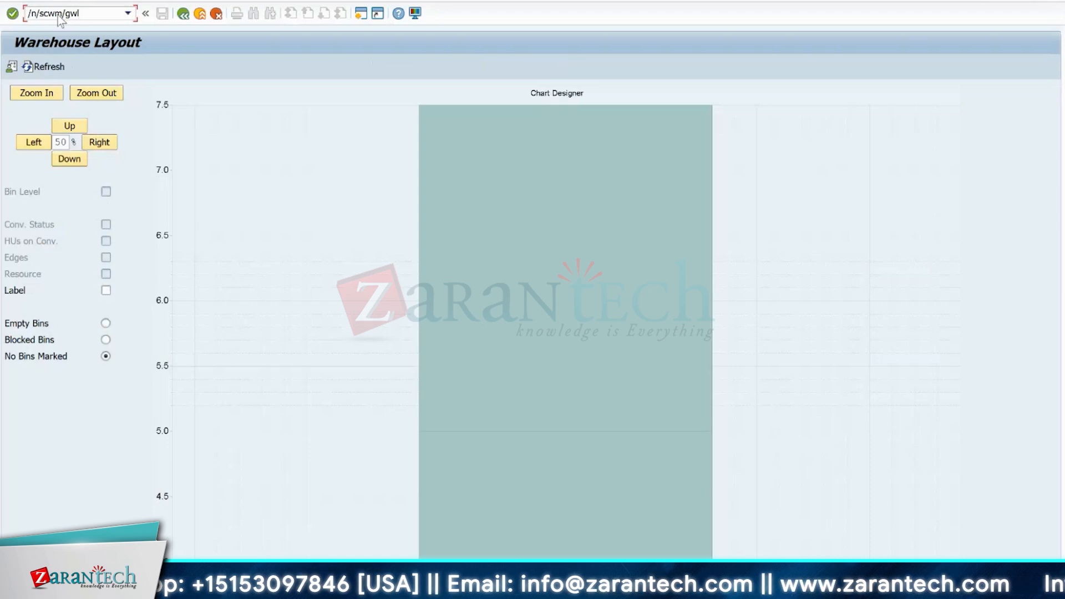
key(Return)
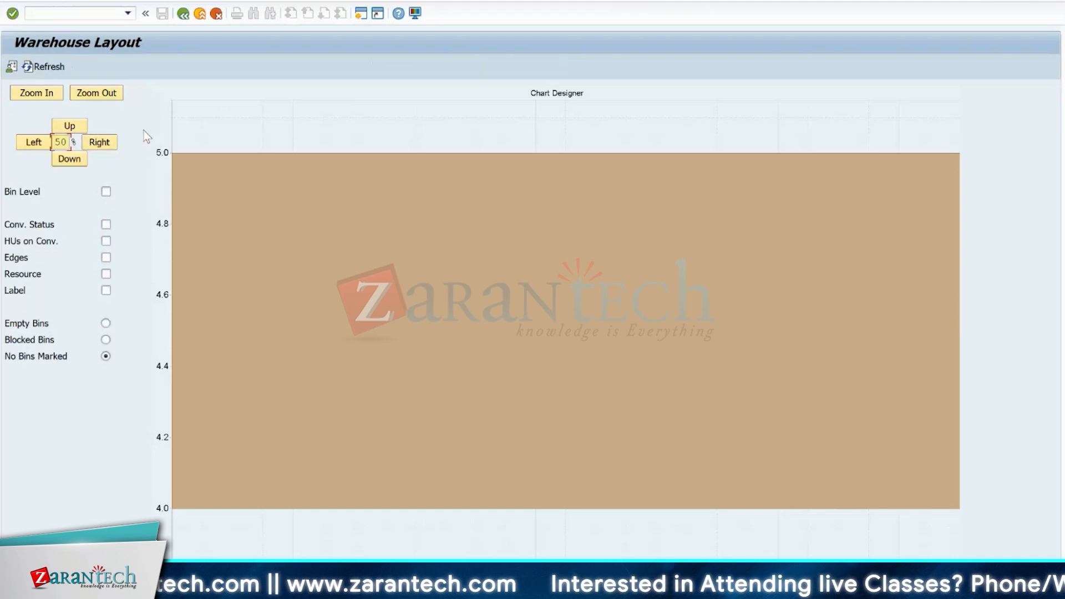
- Zoom out three times on the warehouse layout chart to view the whole drawn object
click(92, 93)
click(92, 93)
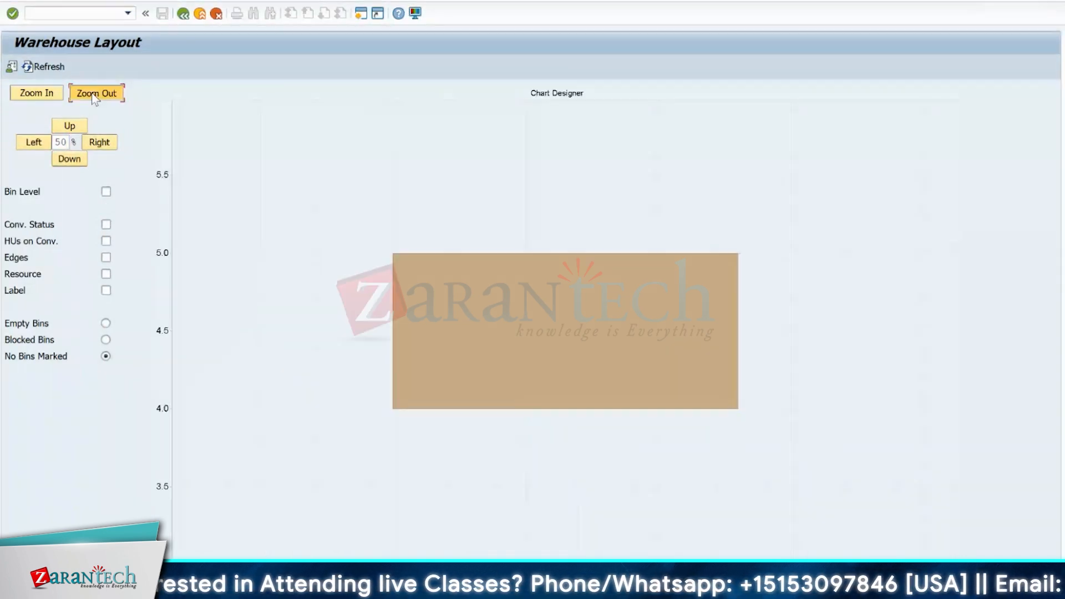
click(93, 95)
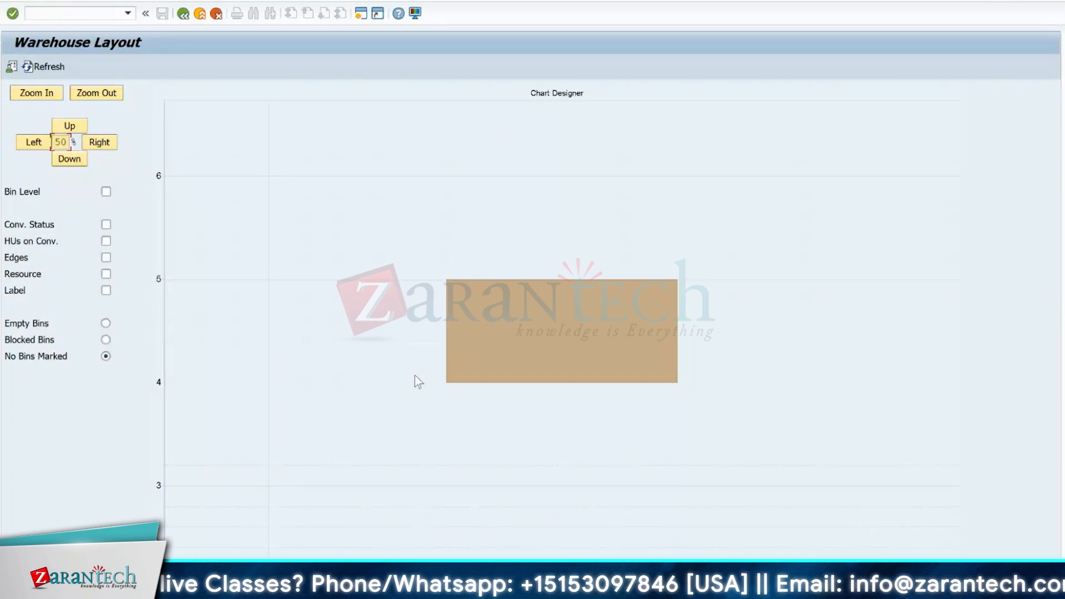
- Drill into the rack section in the warehouse layout and display the details of its upper bin, 011.02.04.05, closing them after review
double_click(556, 335)
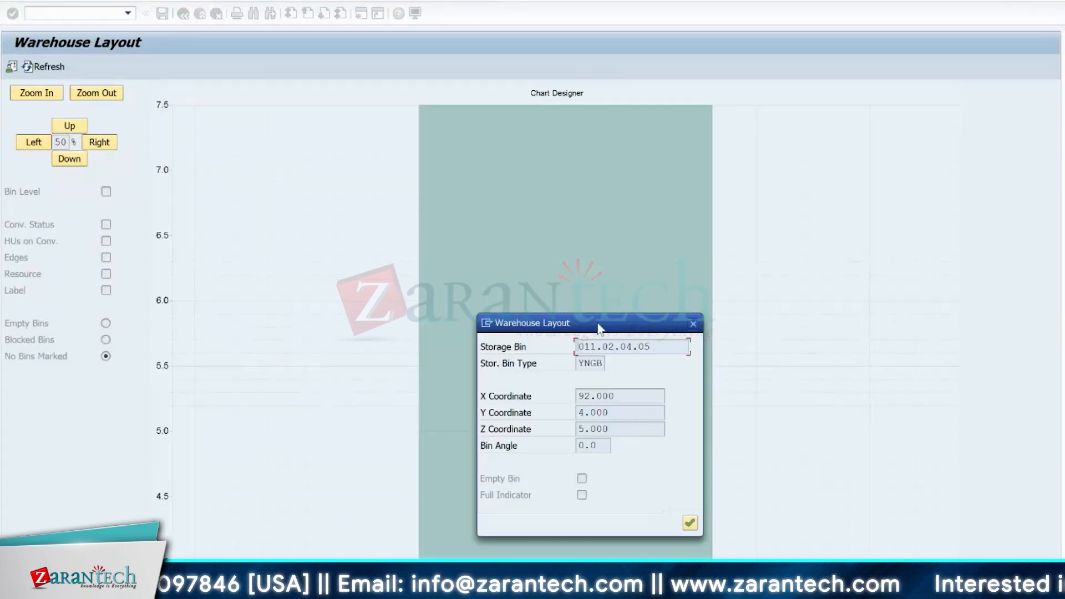
drag(601, 326, 756, 207)
click(848, 205)
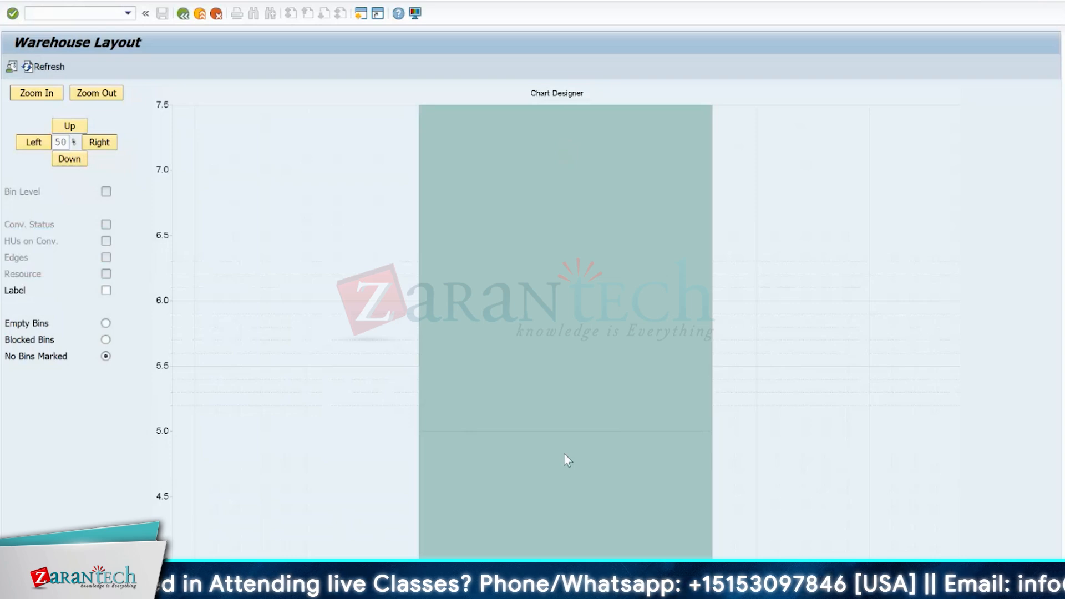
click(585, 353)
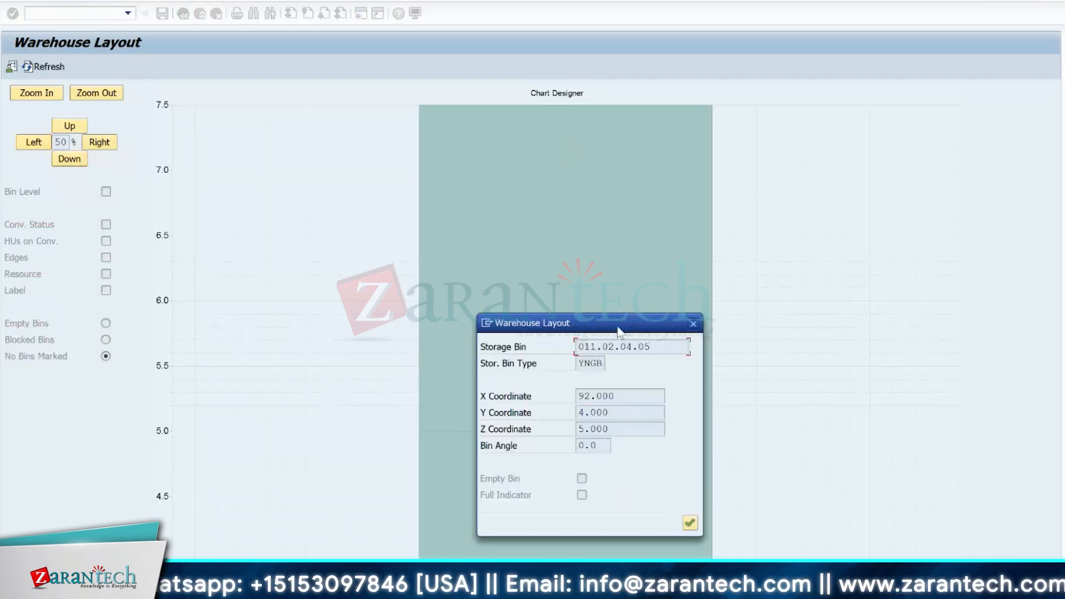
drag(619, 332, 713, 195)
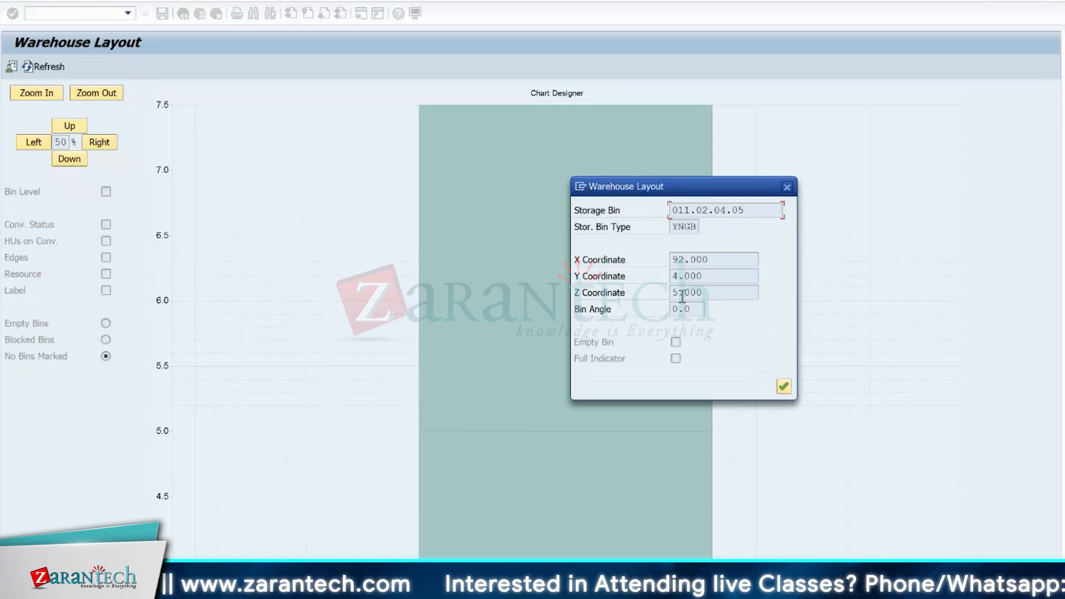
click(786, 187)
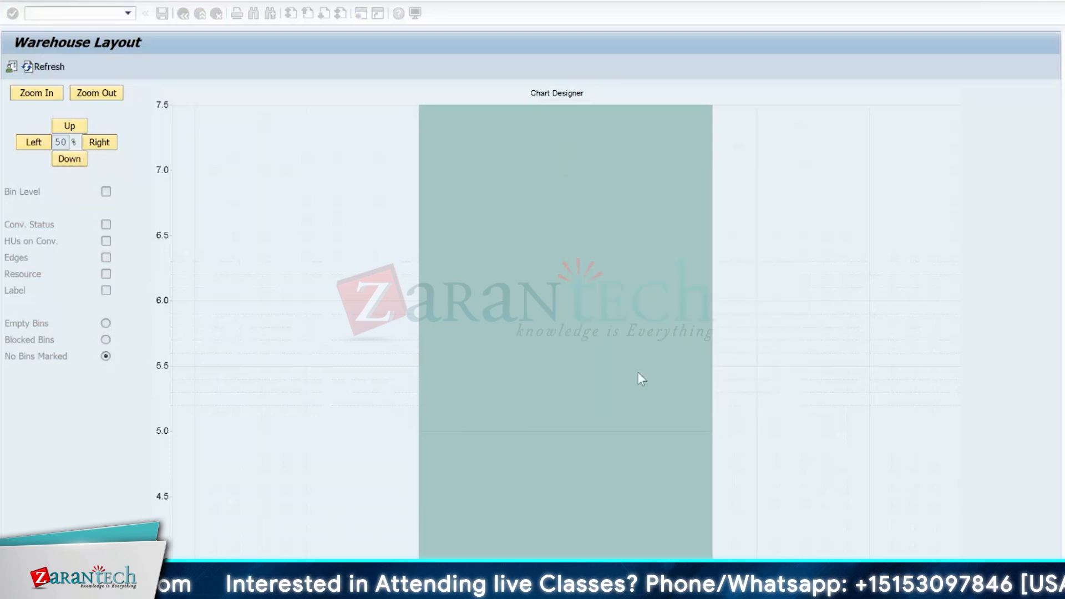
- Display the details of the lower bin, 011.02.04.04, in the same stack and close them
click(583, 482)
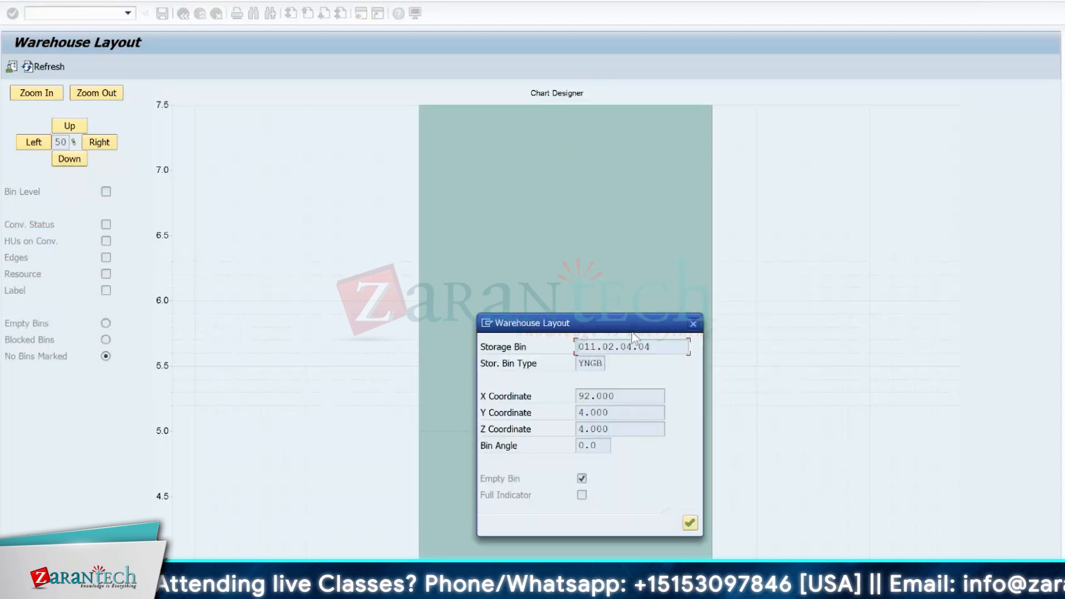
drag(629, 324, 792, 362)
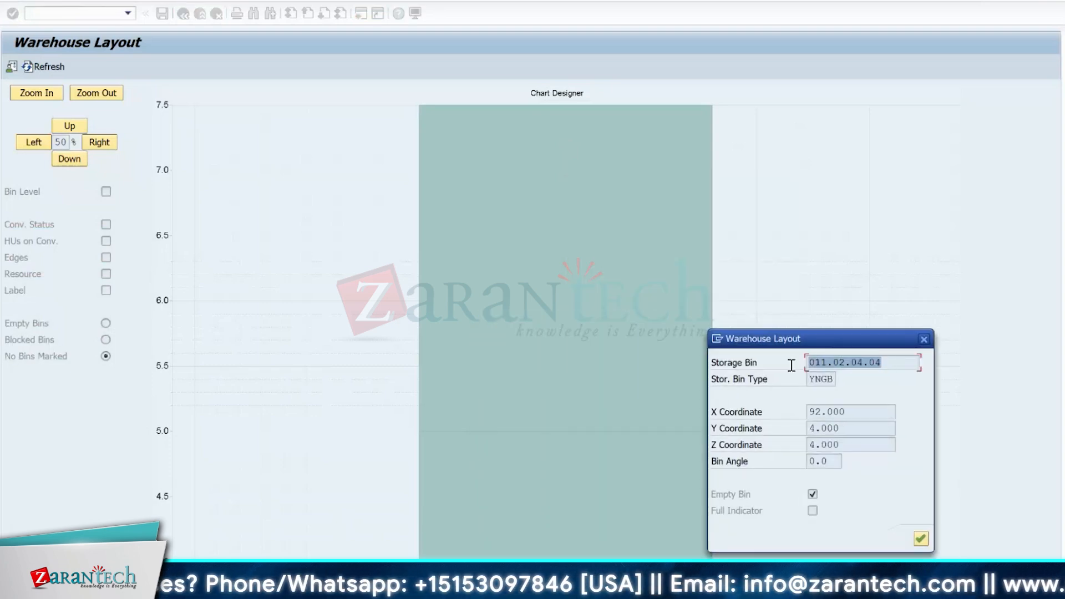
click(924, 339)
- Display the details of the upper bin, 011.02.04.05, once more for comparison and close them
click(620, 223)
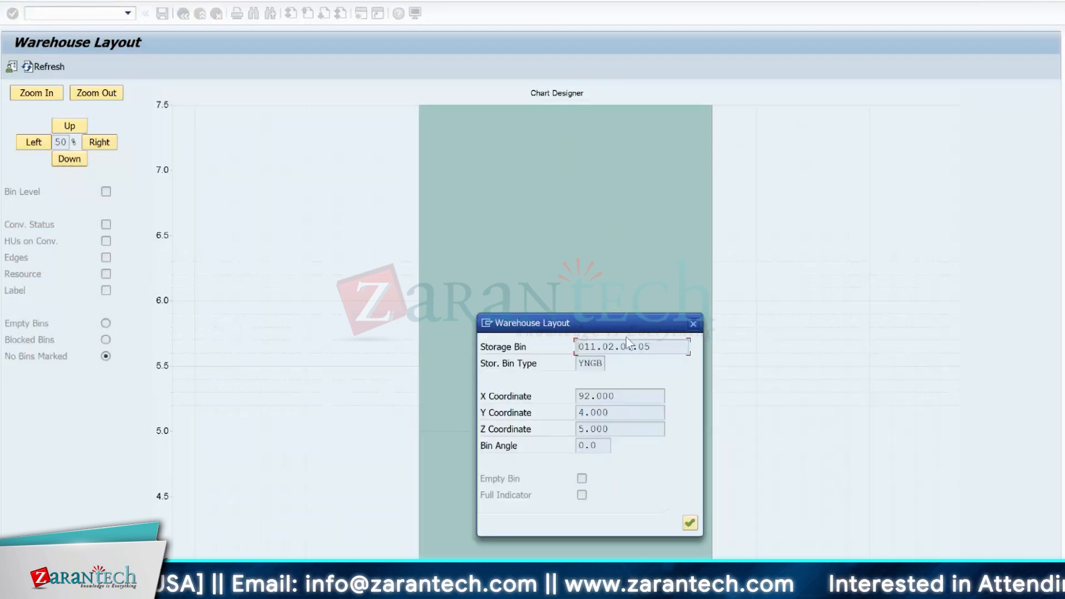
drag(633, 319, 712, 214)
drag(731, 176, 777, 113)
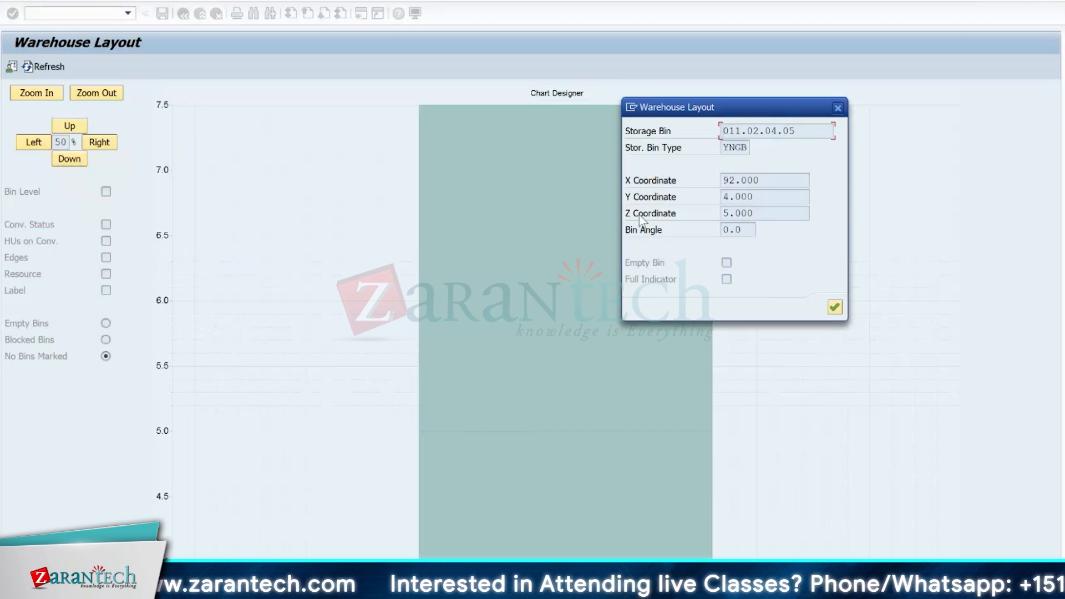
drag(803, 131, 829, 120)
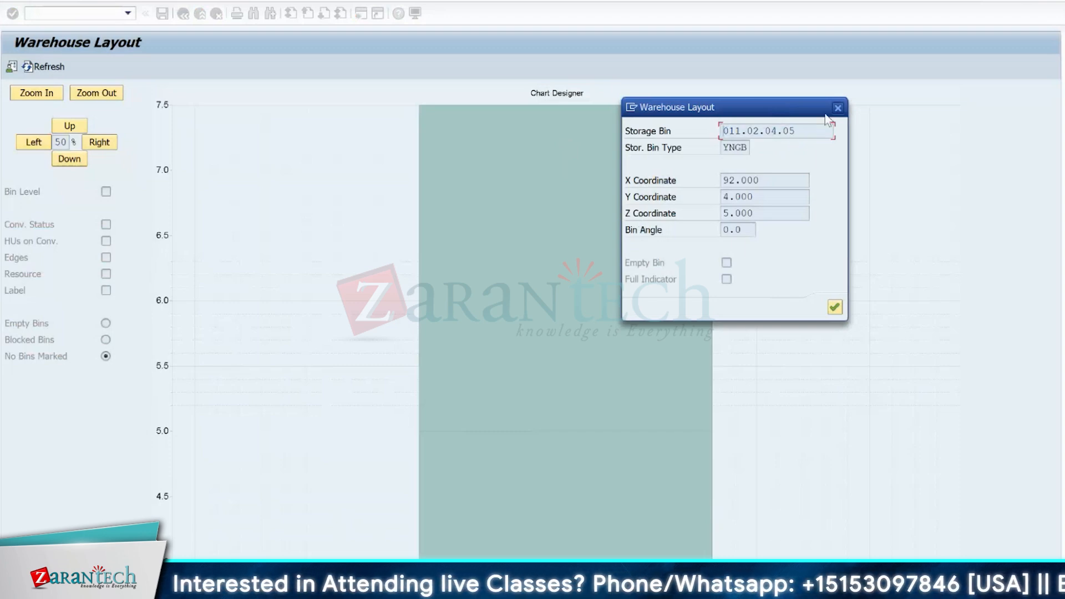
click(838, 108)
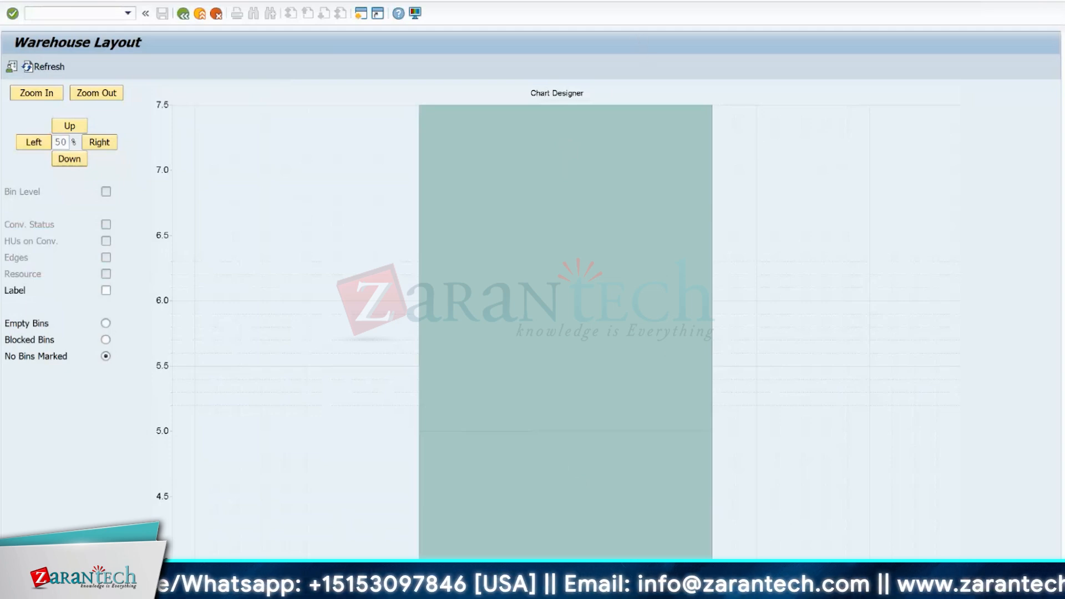
- Run transaction /o/scwm/ls03 in a new session and display storage bin 011.02.04.05 of warehouse 1710
click(45, 14)
text(/o/sc)
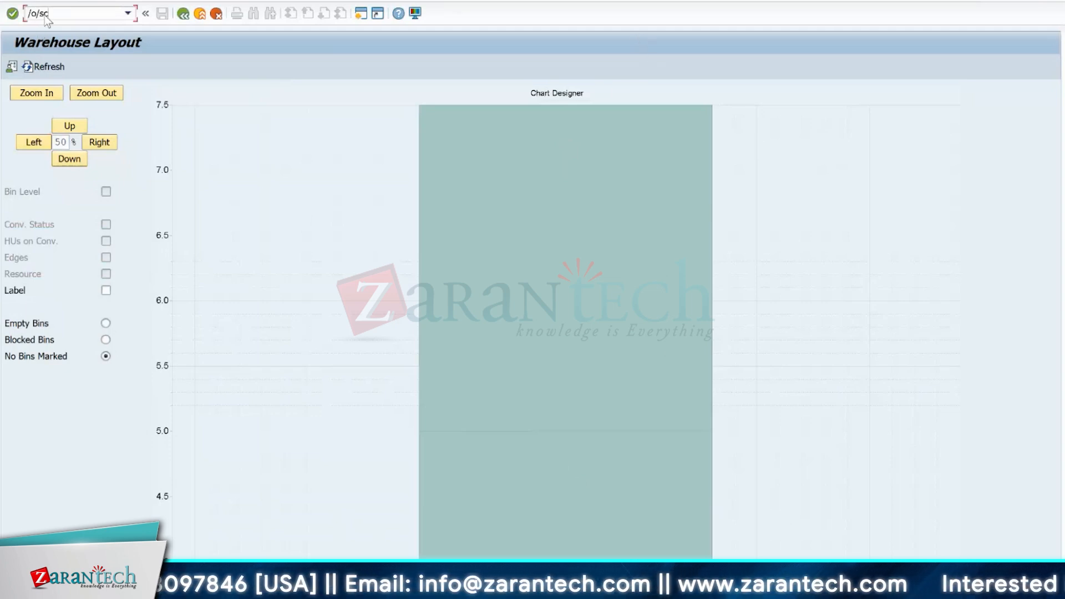
text(wm/ls03)
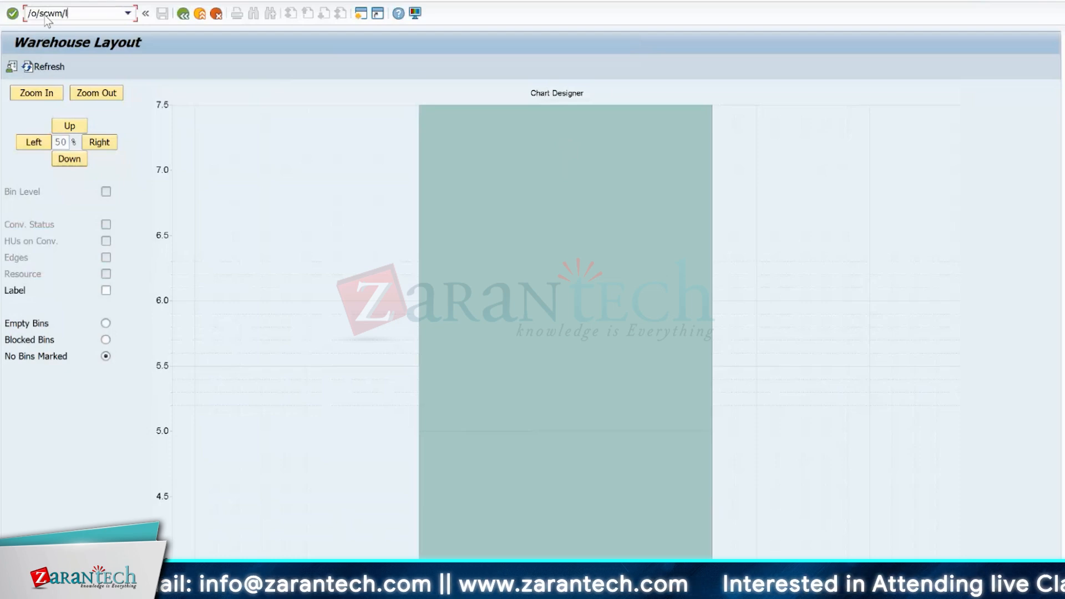
key(Return)
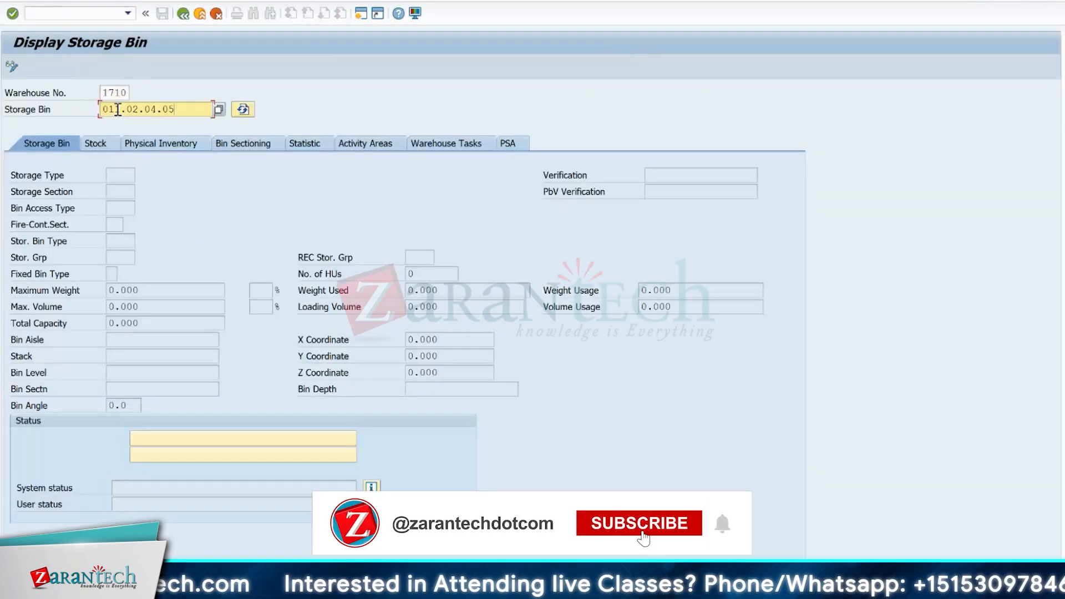
click(118, 109)
text(1)
key(Return)
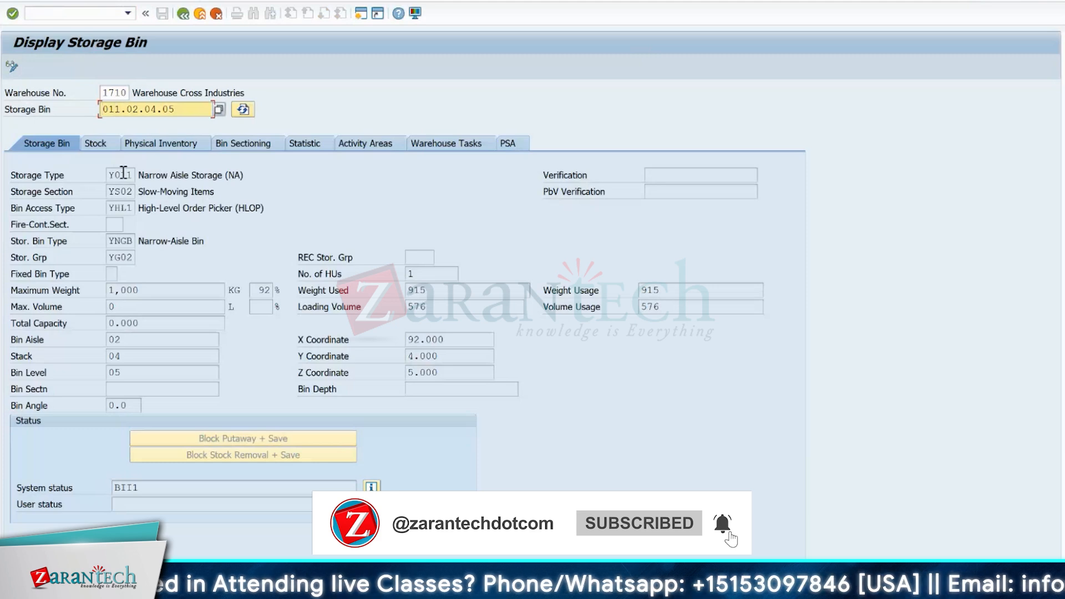
- Examine the X, Y and Z coordinates of the storage bin and switch its master record to edit mode
click(412, 339)
drag(412, 339, 453, 371)
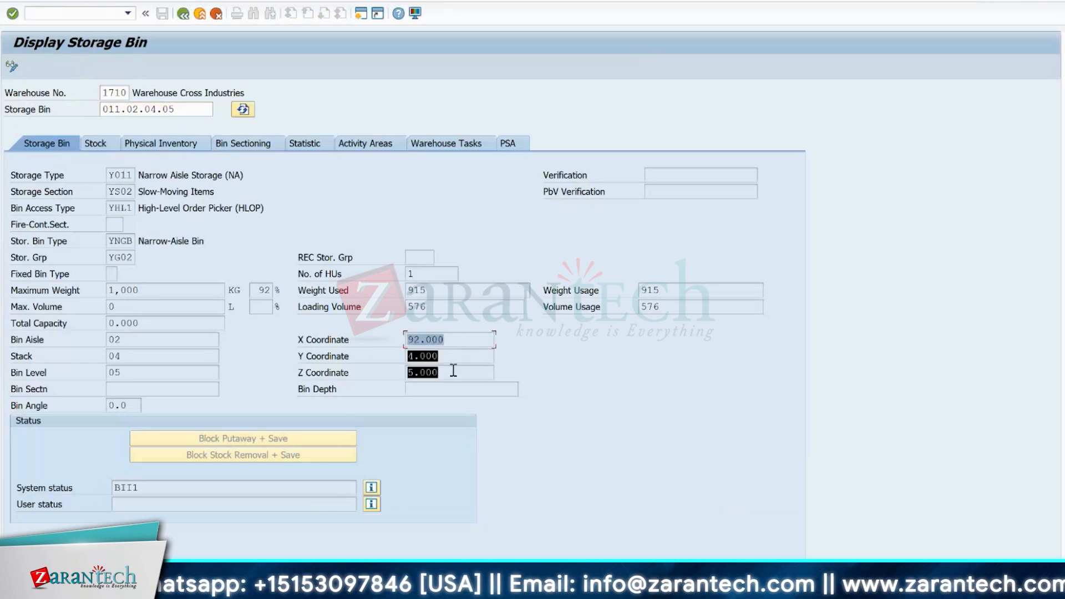
click(454, 380)
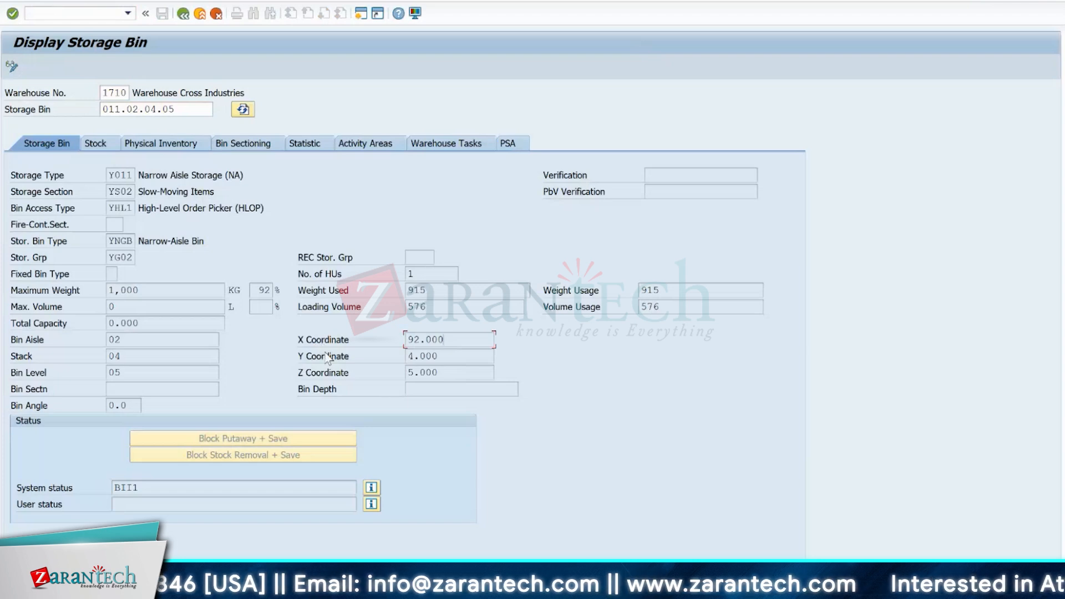
click(10, 67)
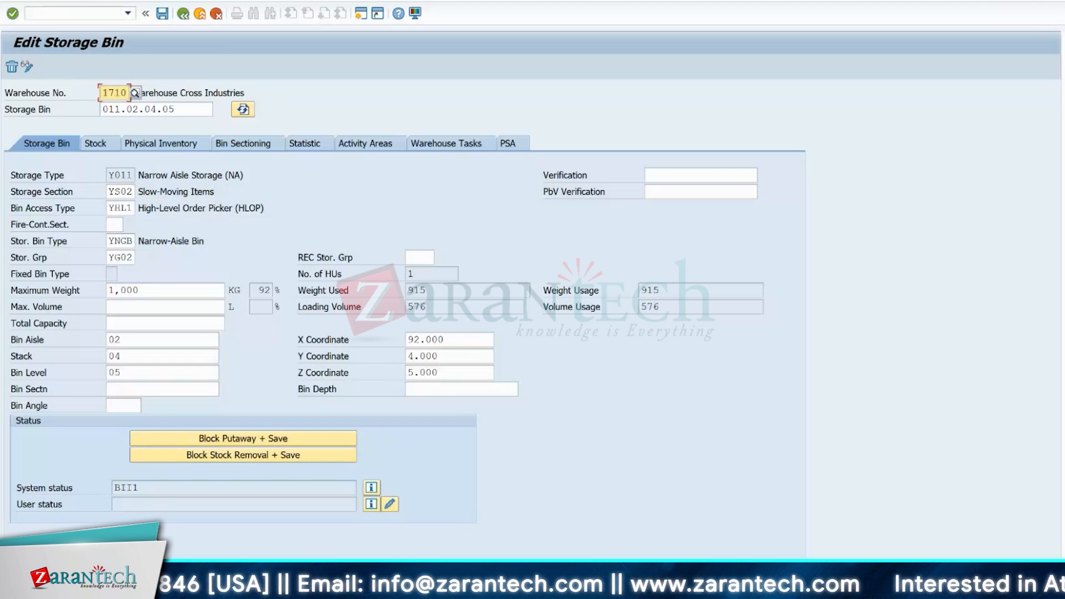
- Switch back to the Warehouse Layout session and zoom out one level to view the whole bin stack
mouse_move(560, 582)
click(238, 535)
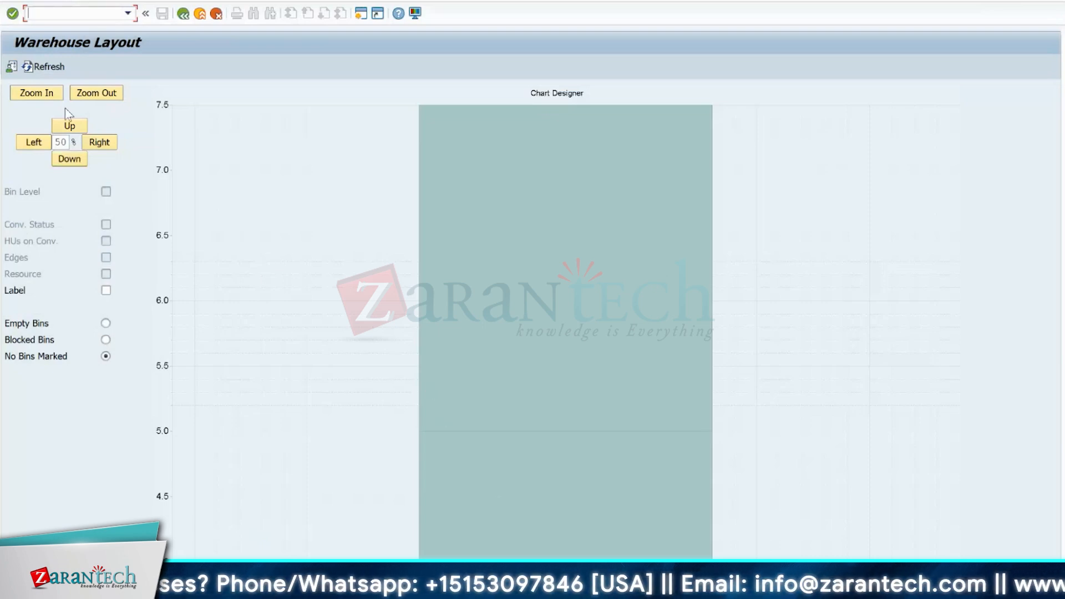
click(98, 90)
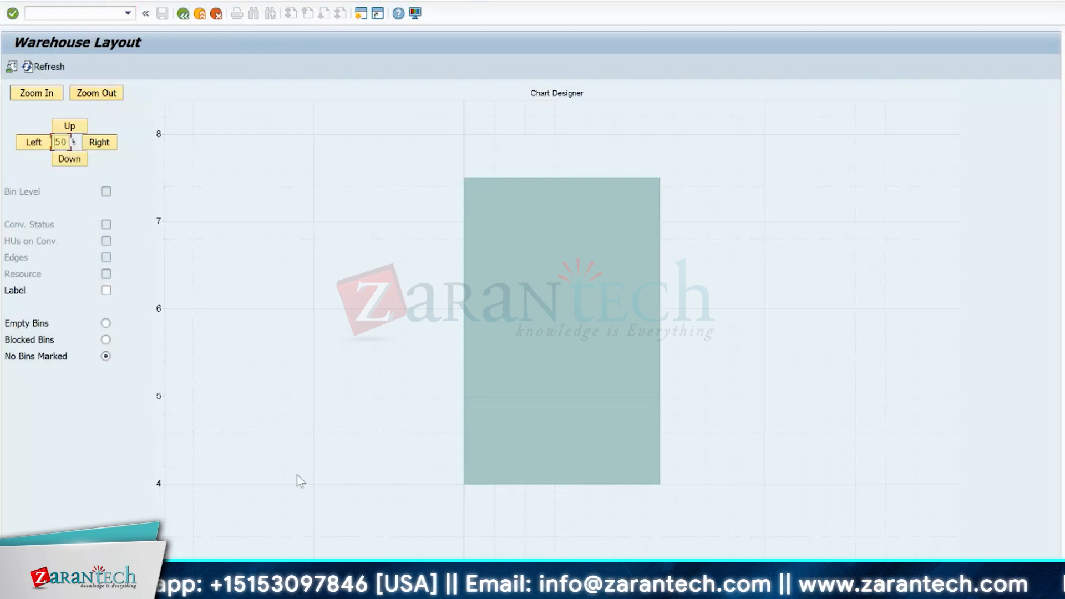
double_click(489, 380)
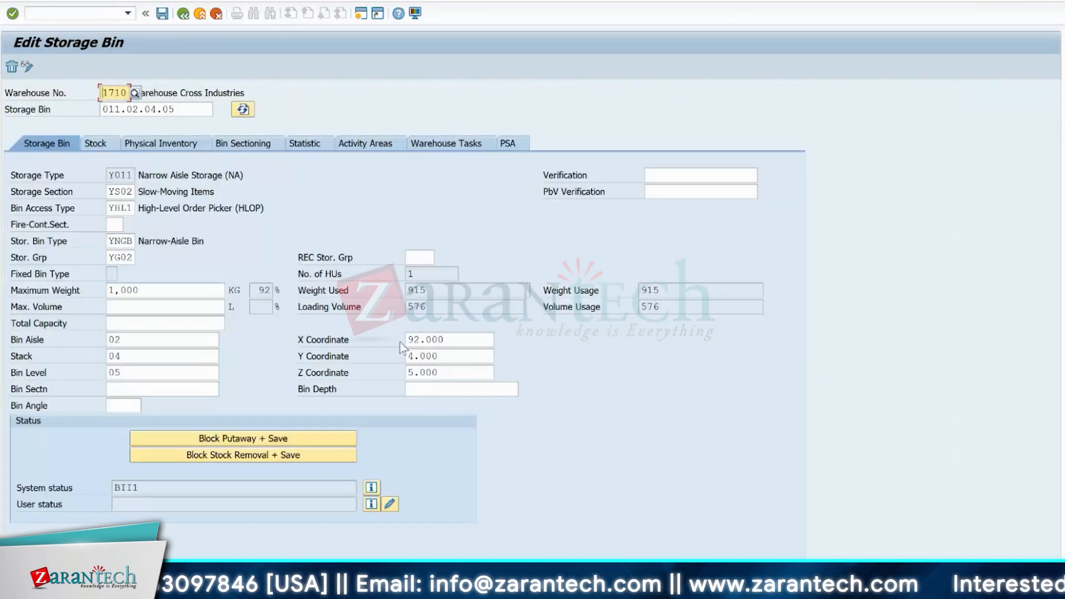
- Switch to the Edit Storage Bin session and examine the bin's X, Y and Z coordinates and its storage bin type
drag(459, 340, 406, 377)
click(406, 377)
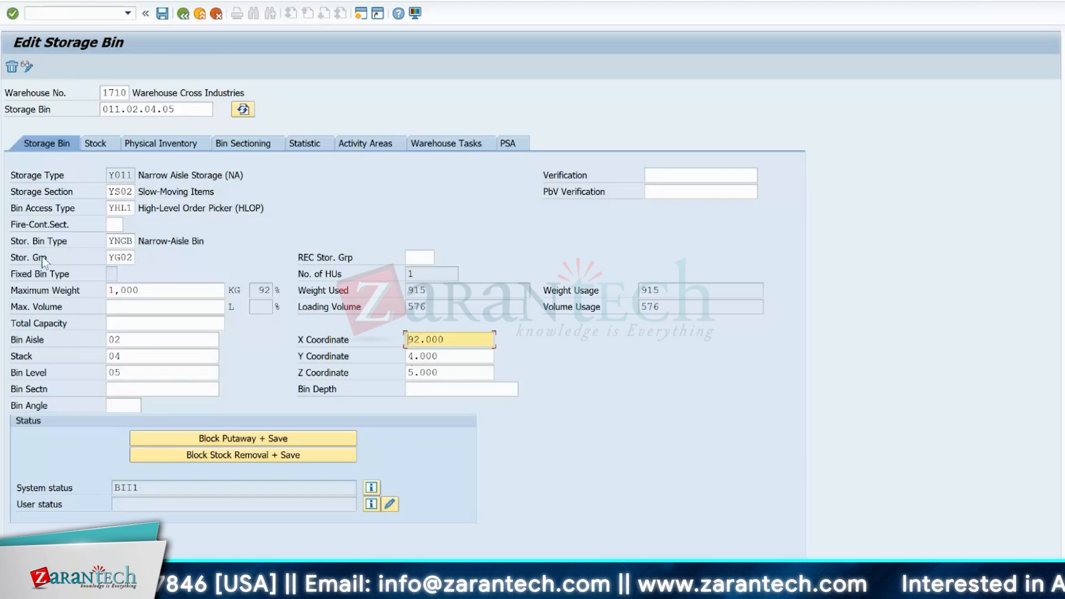
click(123, 242)
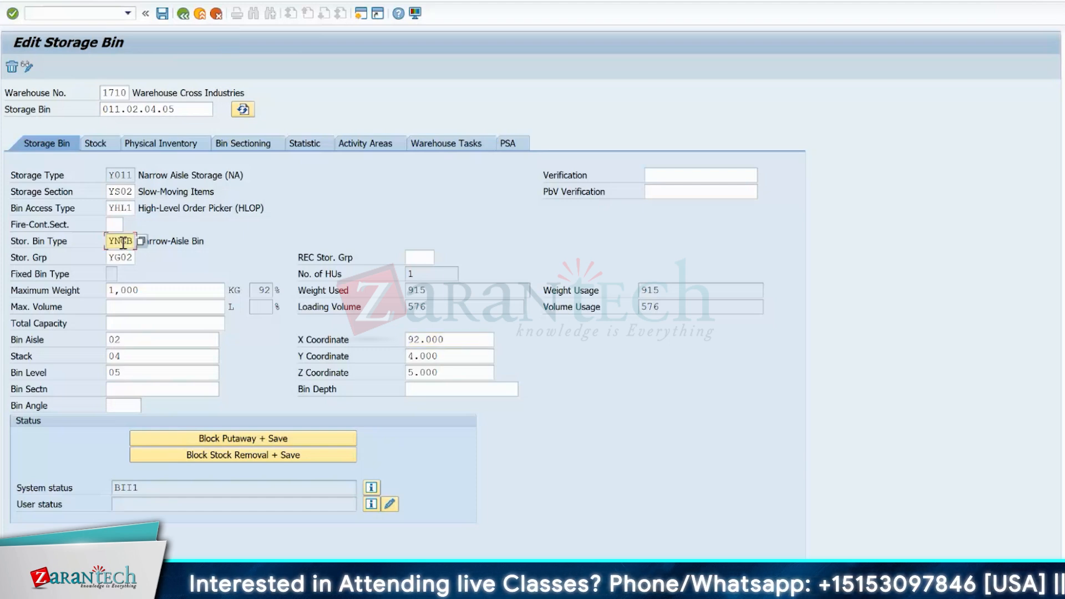
- Open table view maintenance (SM30) in a new session and enter /SCWM/T303 as the table
click(86, 13)
text(/osm3)
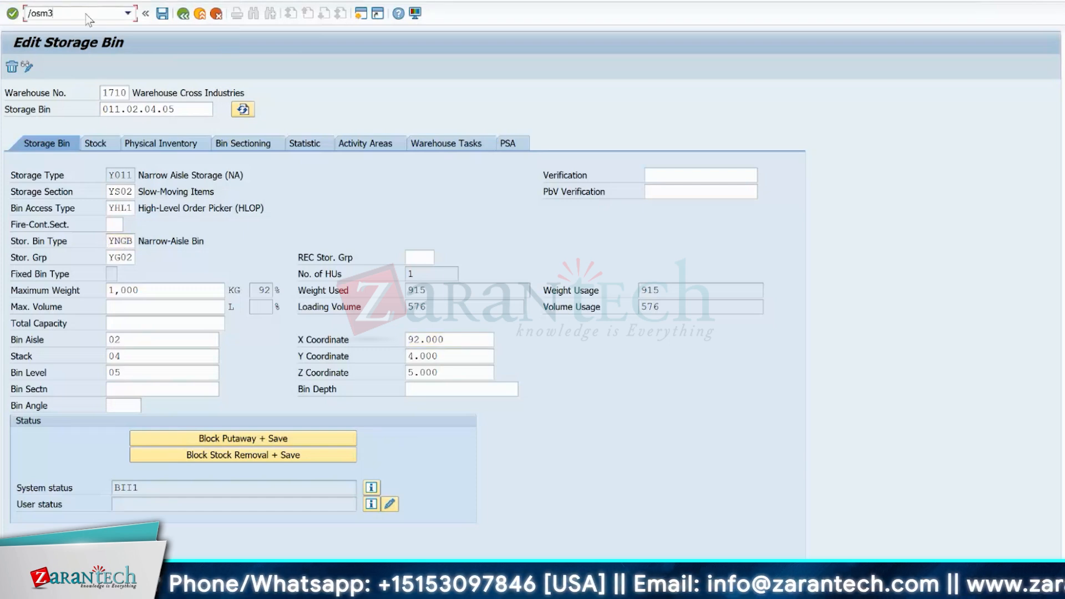
key(Return)
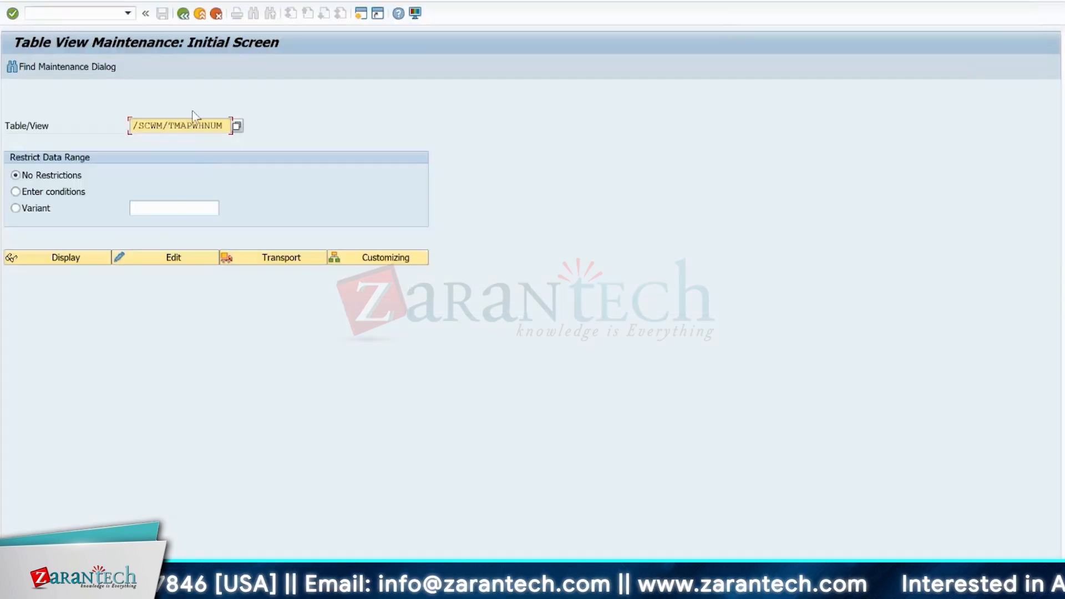
click(225, 125)
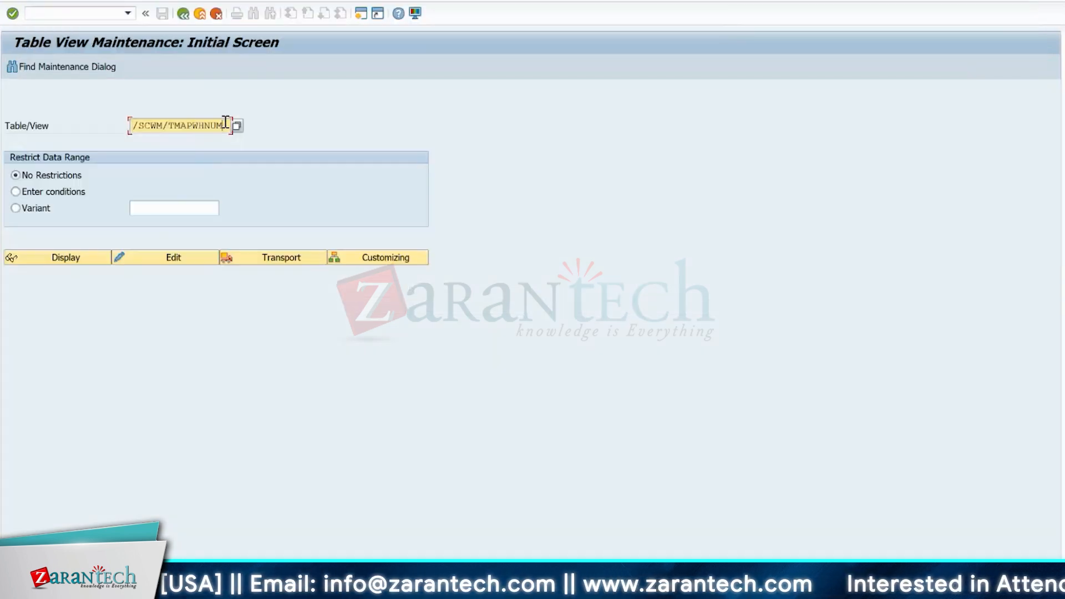
key(BackSpace)
key(BackSpace)
key(BackSpace)
key(BackSpace)
key(BackSpace)
key(BackSpace)
key(BackSpace)
key(BackSpace)
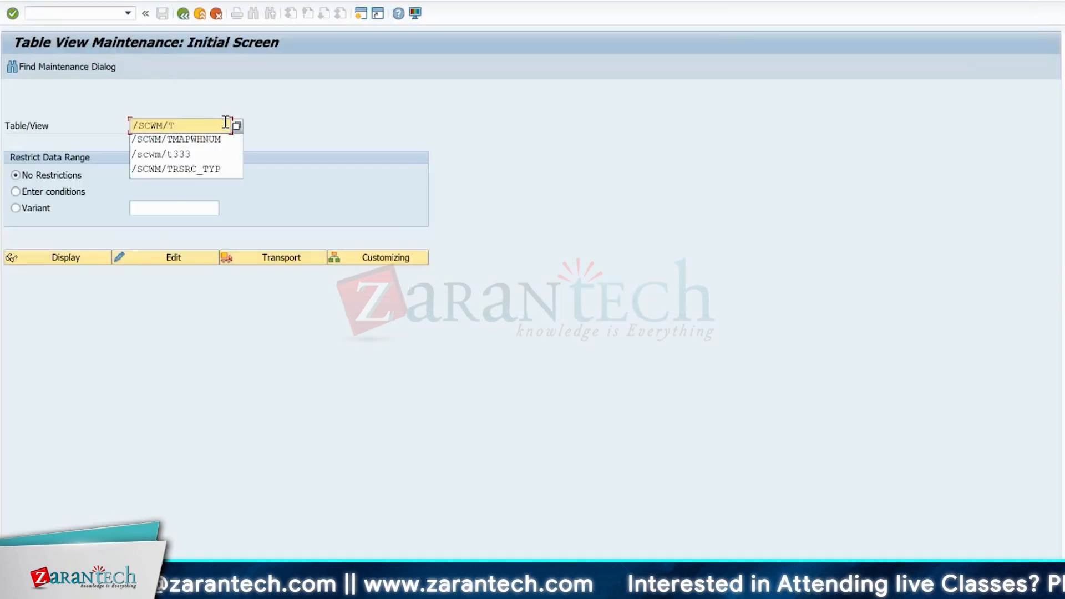
text(303)
key(Return)
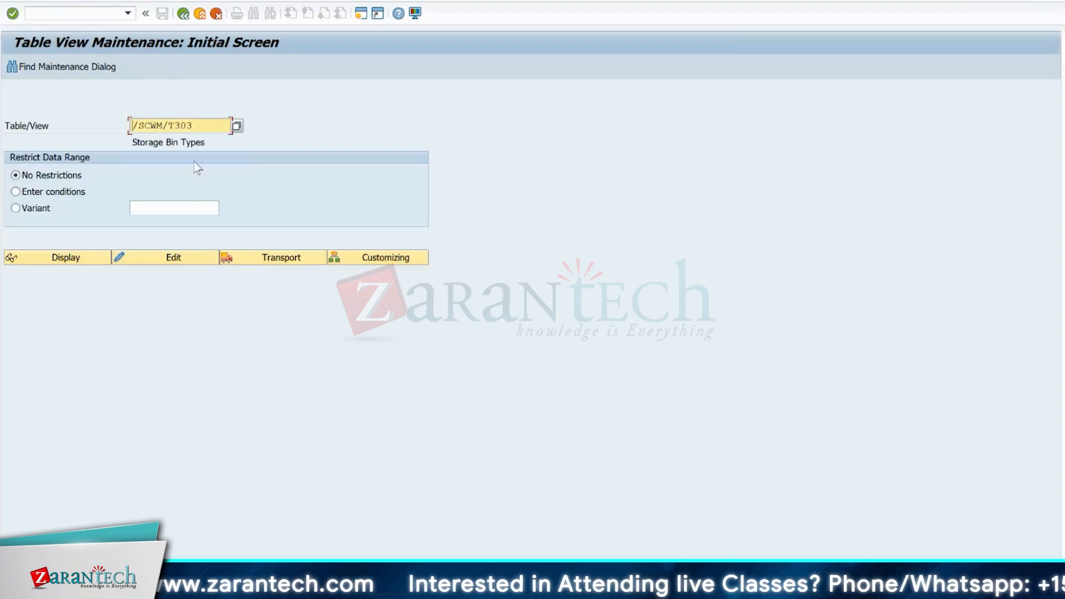
- Go to the table's customizing without specifying a project and open the Define Storage Bin Types activity
click(382, 257)
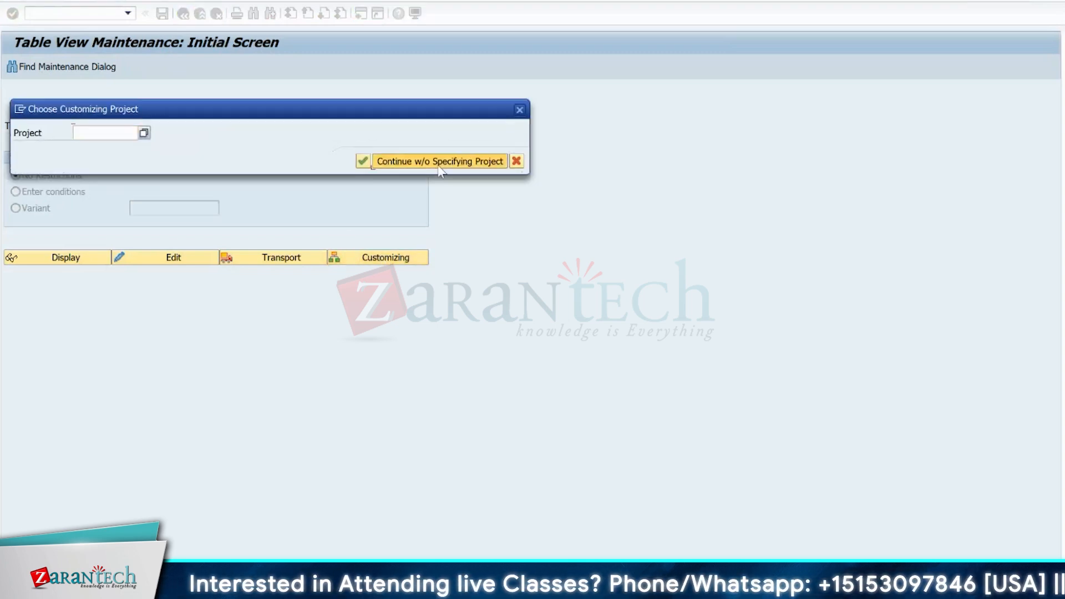
click(439, 167)
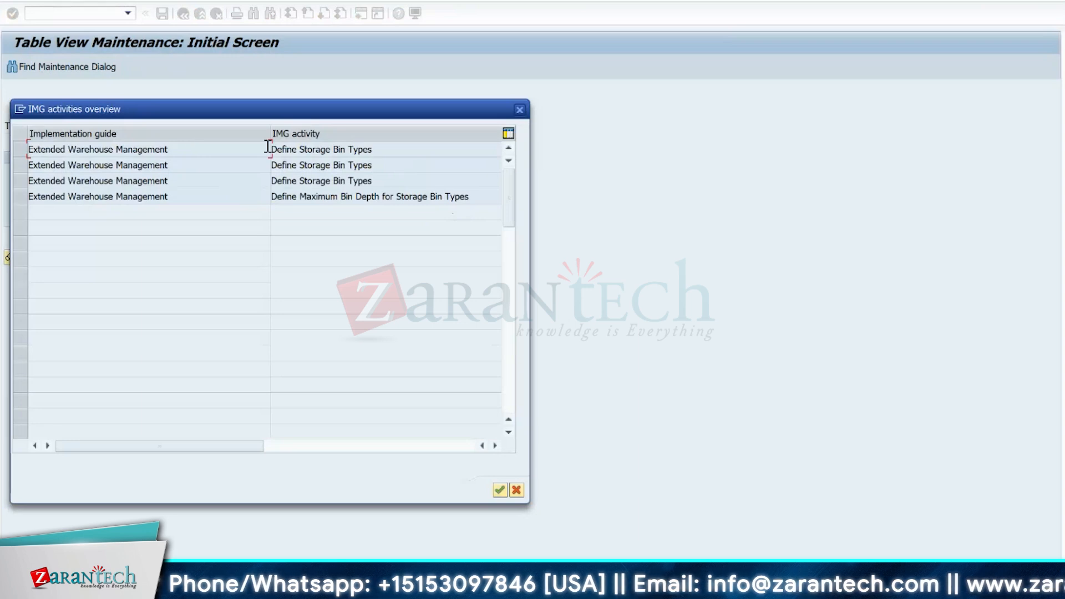
double_click(325, 151)
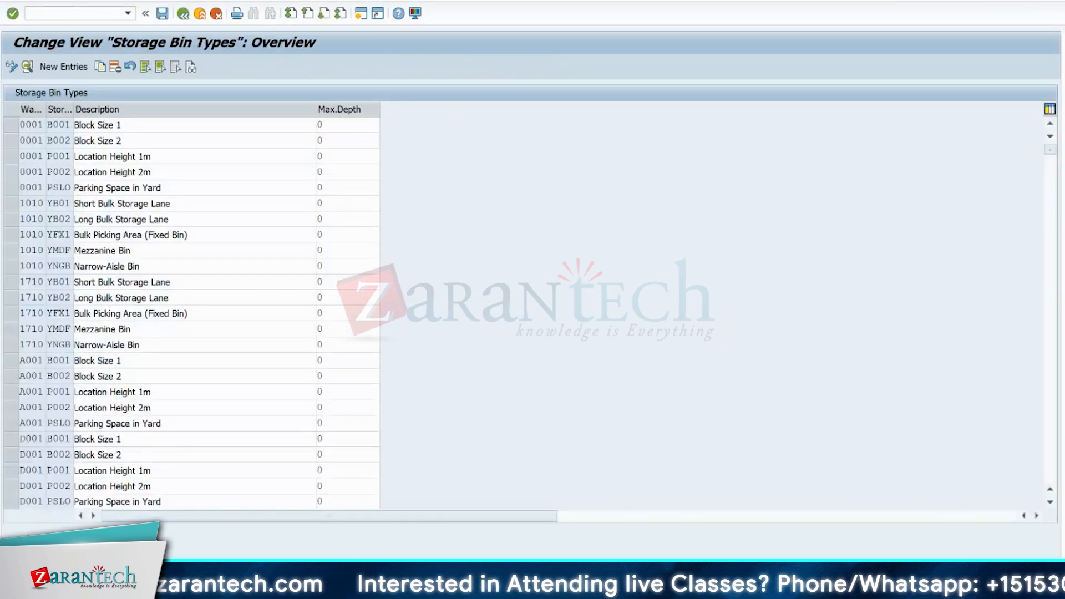
- Position the storage bin types list at warehouse 1710 and examine the weight, volume, capacity and dimension fields of bin type YB01
text(1710)
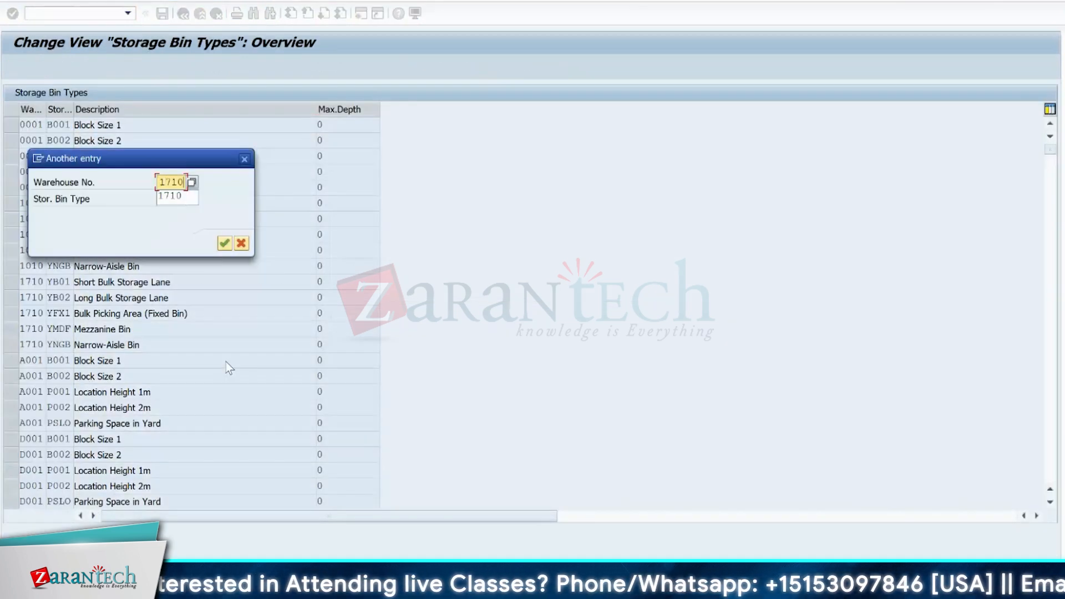
key(Return)
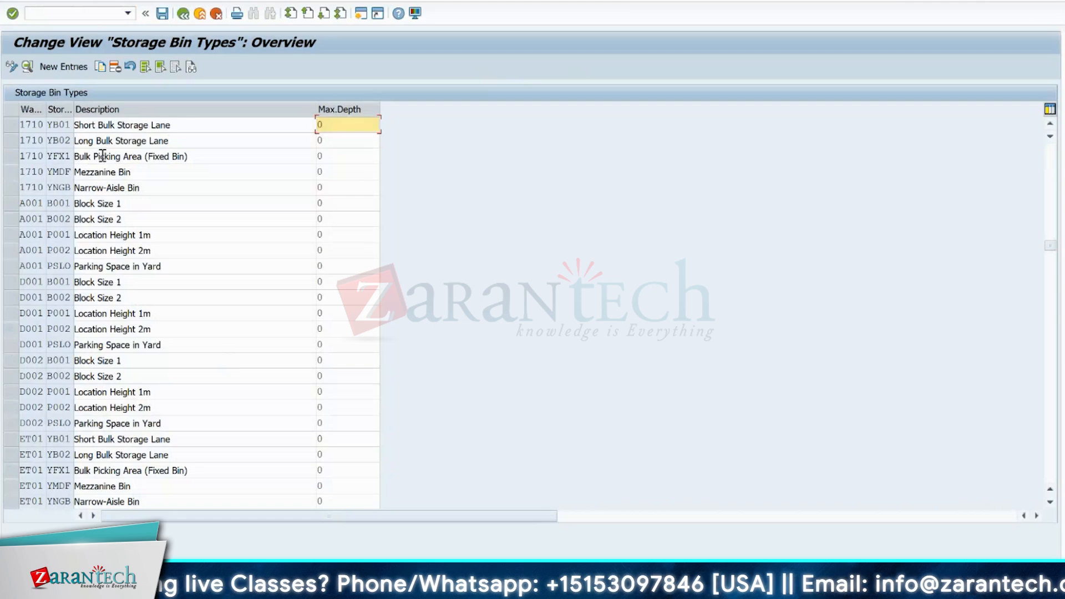
double_click(53, 125)
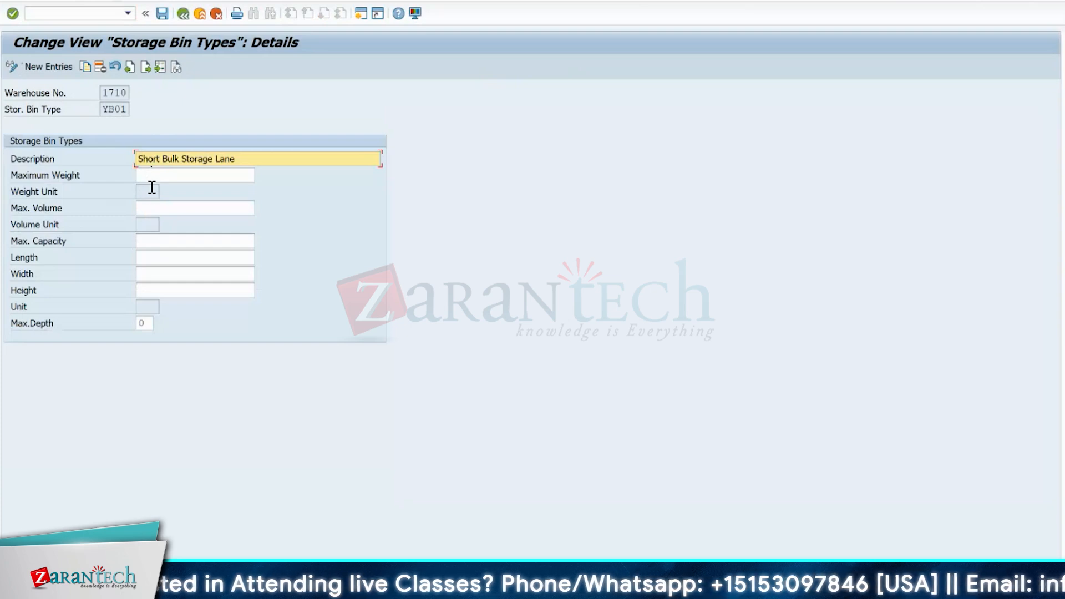
click(150, 241)
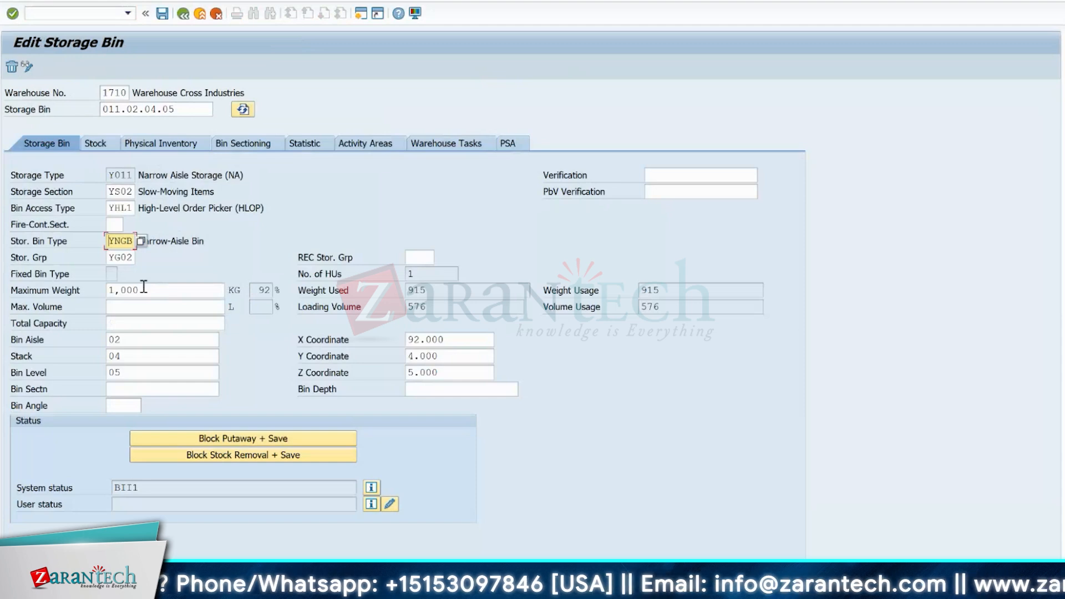
- Check the storage bin type assigned to bin 011.02.04.05, and examine the maximum weight and volume defined for bin type YNGB
click(132, 307)
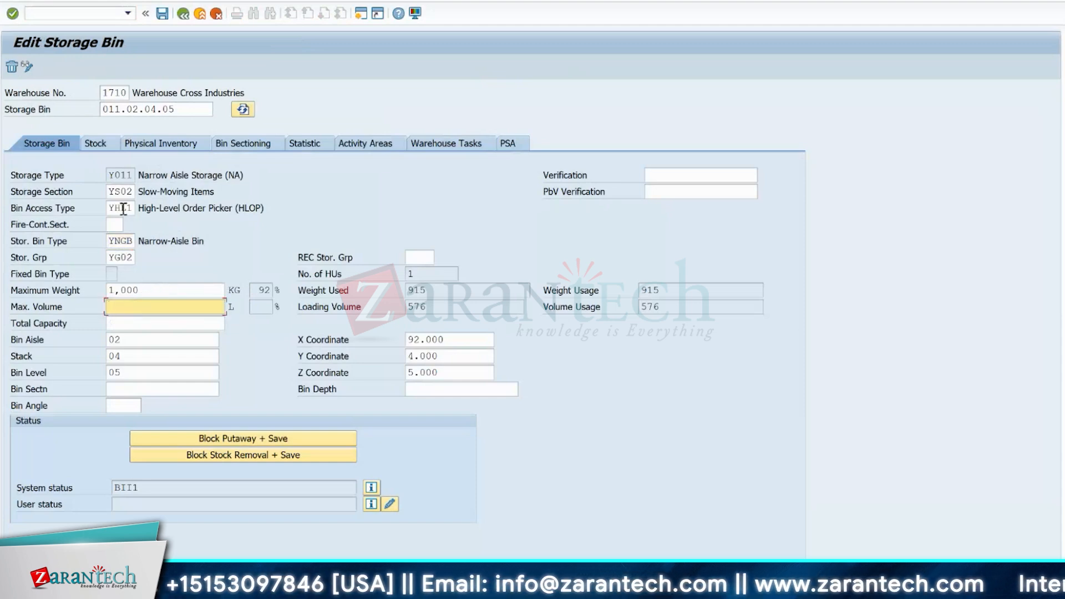
click(117, 241)
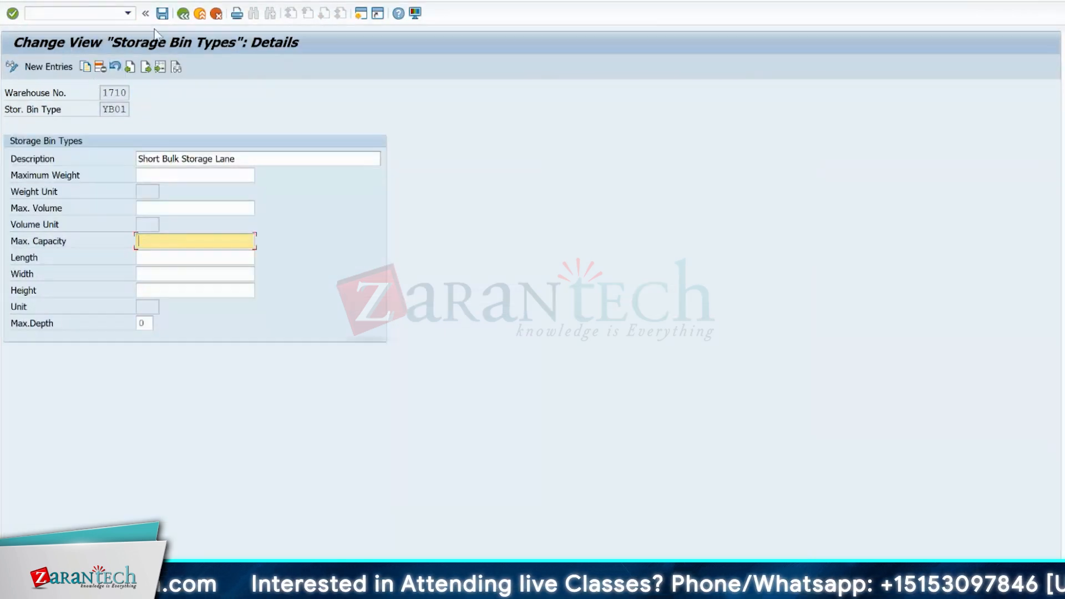
click(183, 14)
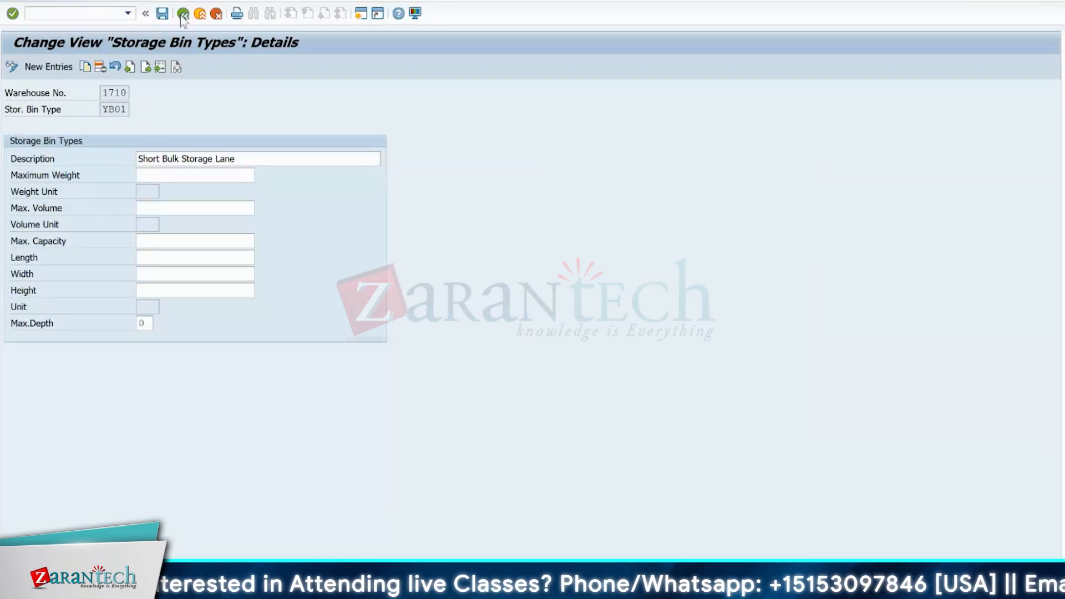
double_click(61, 188)
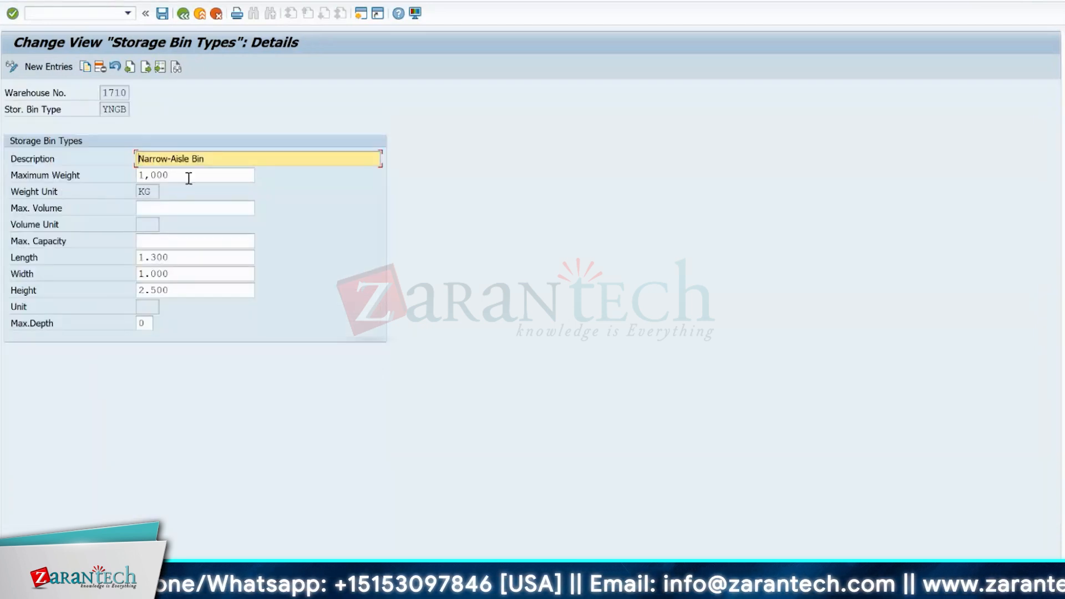
drag(189, 178, 112, 171)
click(110, 209)
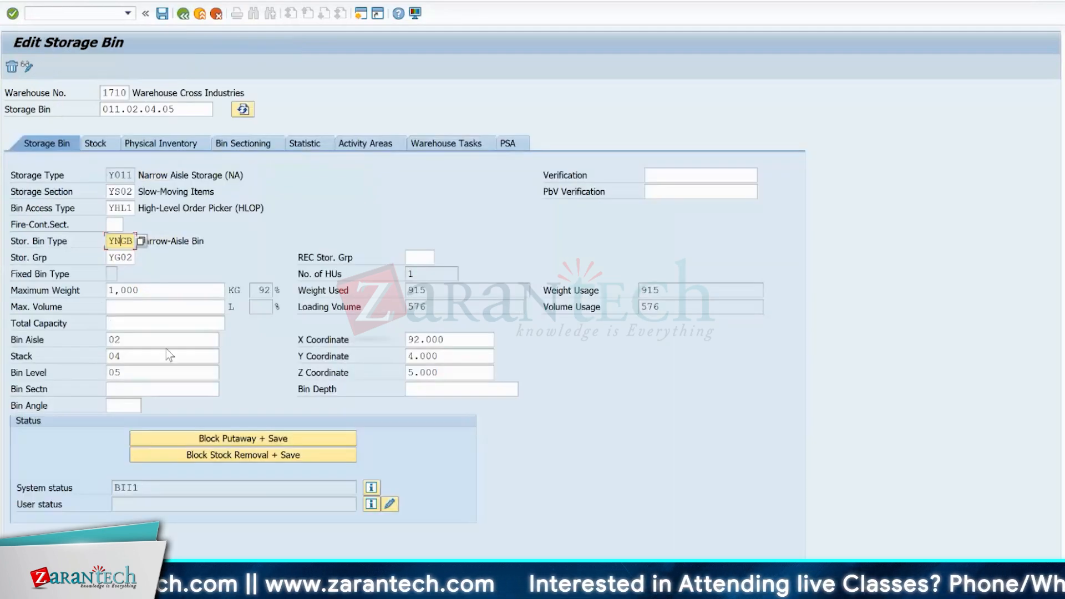
- Compare the storage bin's maximum weight with its weight used and utilization percentage in the Edit Storage Bin session
click(161, 290)
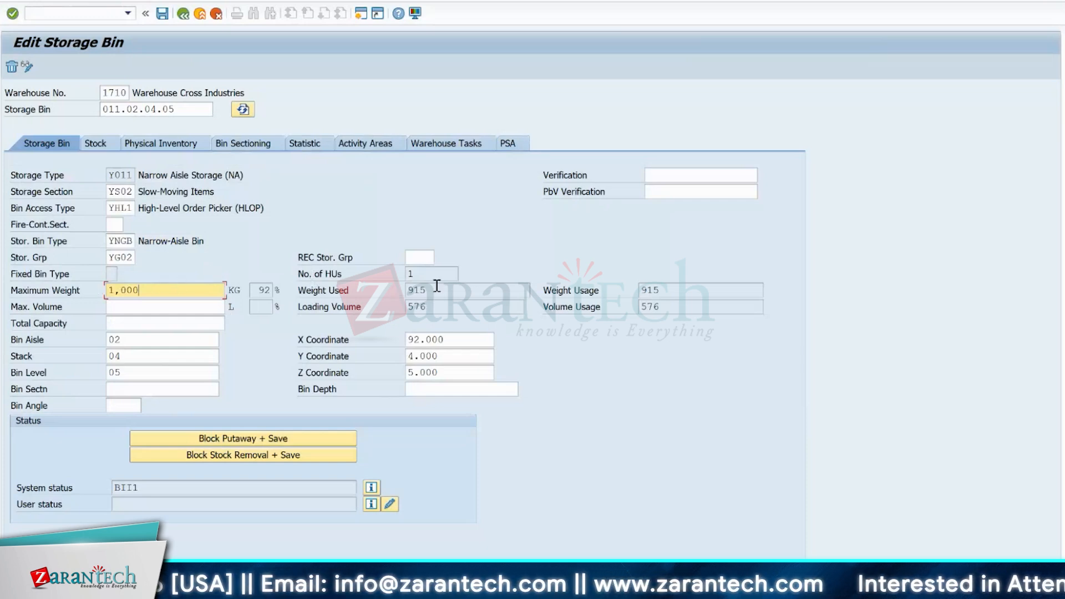
drag(435, 290, 401, 289)
click(402, 290)
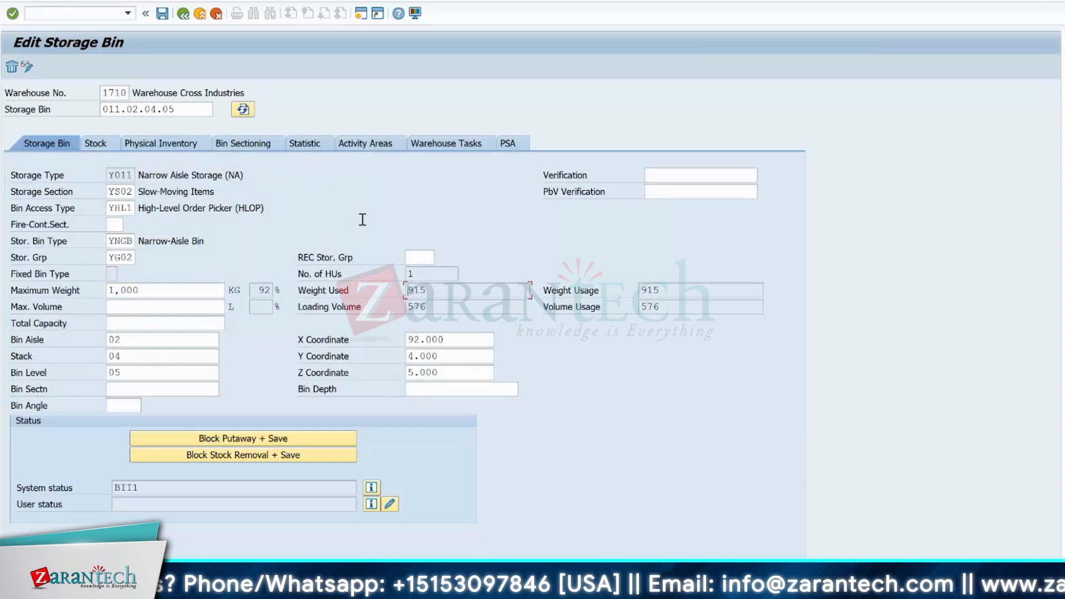
drag(259, 289, 272, 289)
click(273, 289)
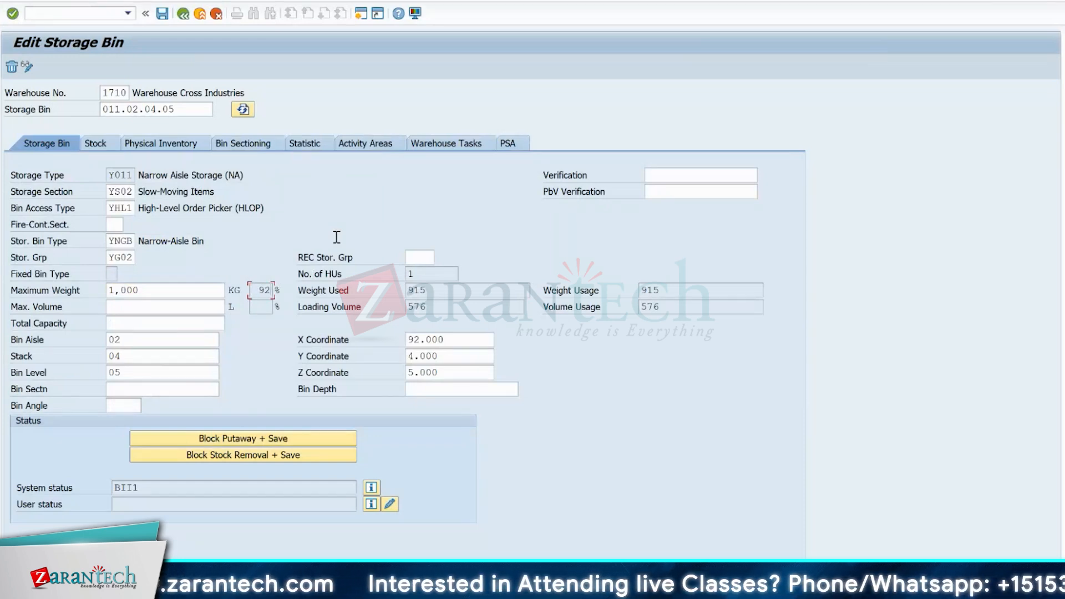
- Start transaction SPRO in a new session and display the SAP Reference IMG
click(79, 14)
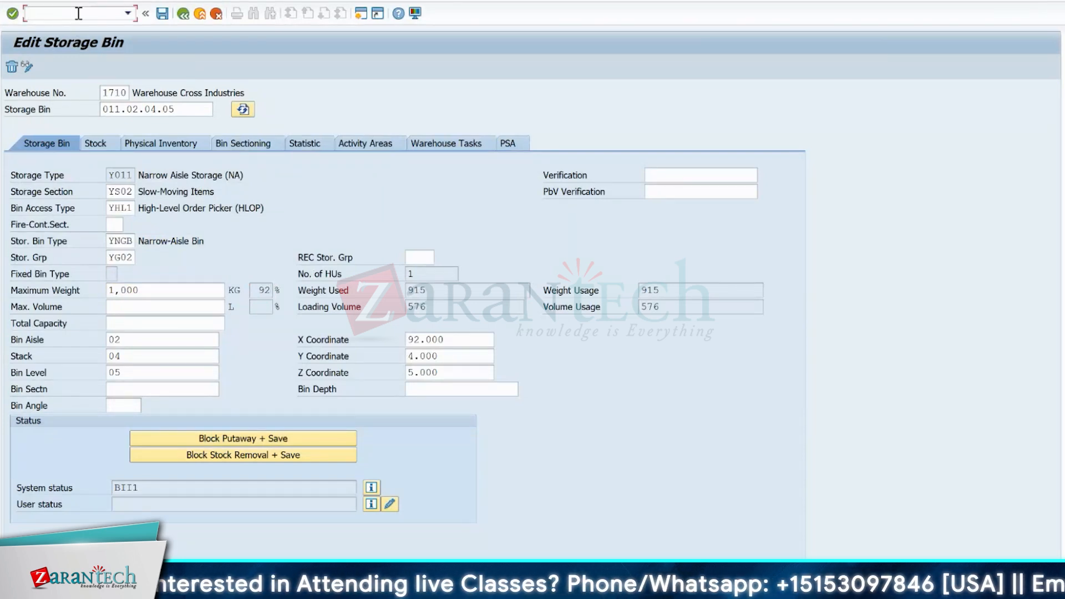
text(/olspr)
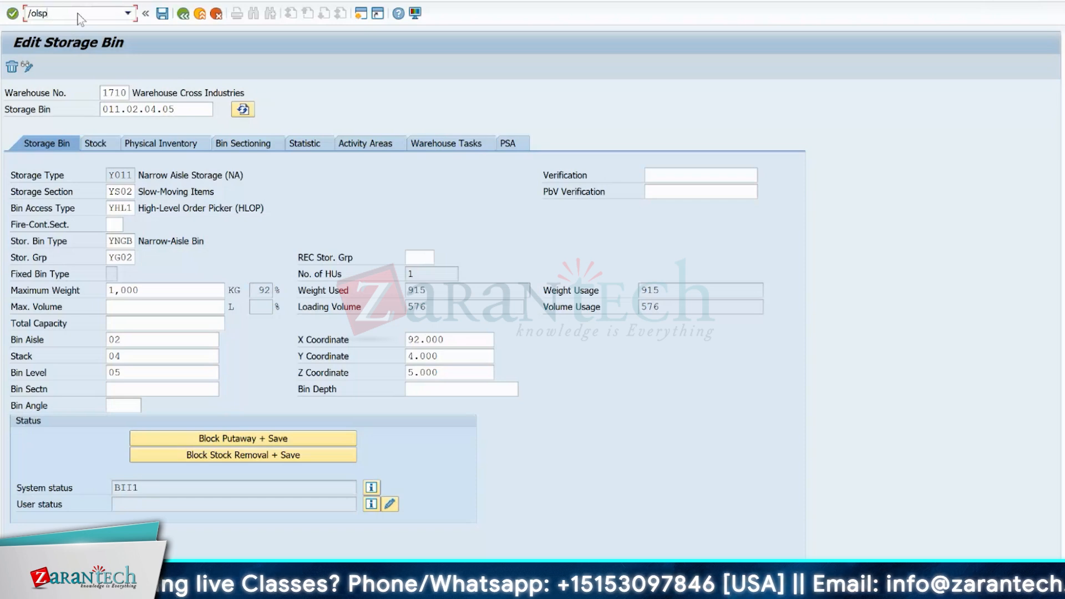
key(BackSpace)
key(BackSpace)
key(BackSpace)
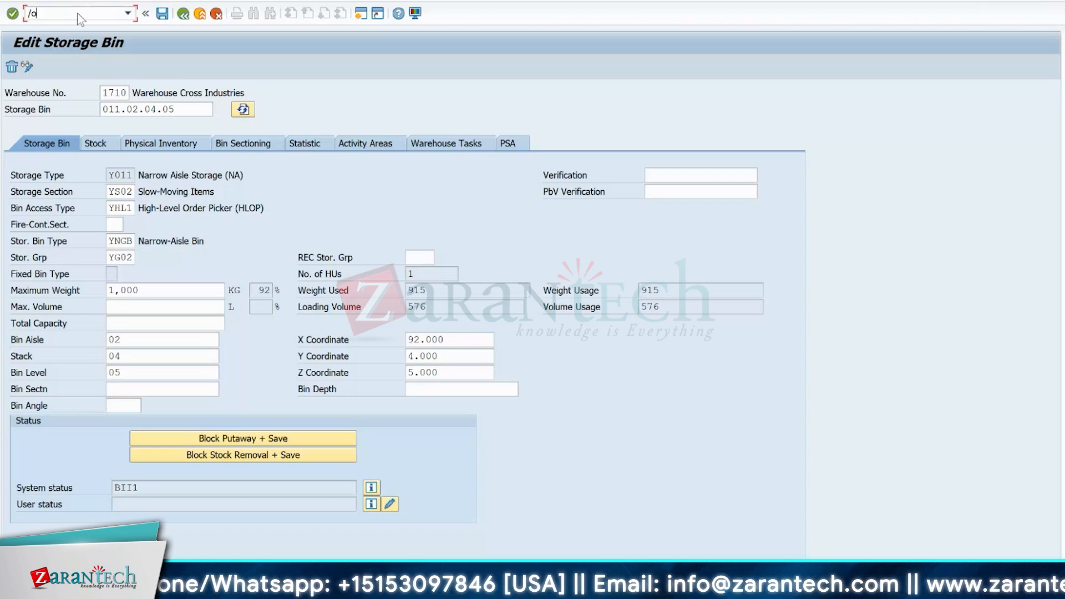
text(spro)
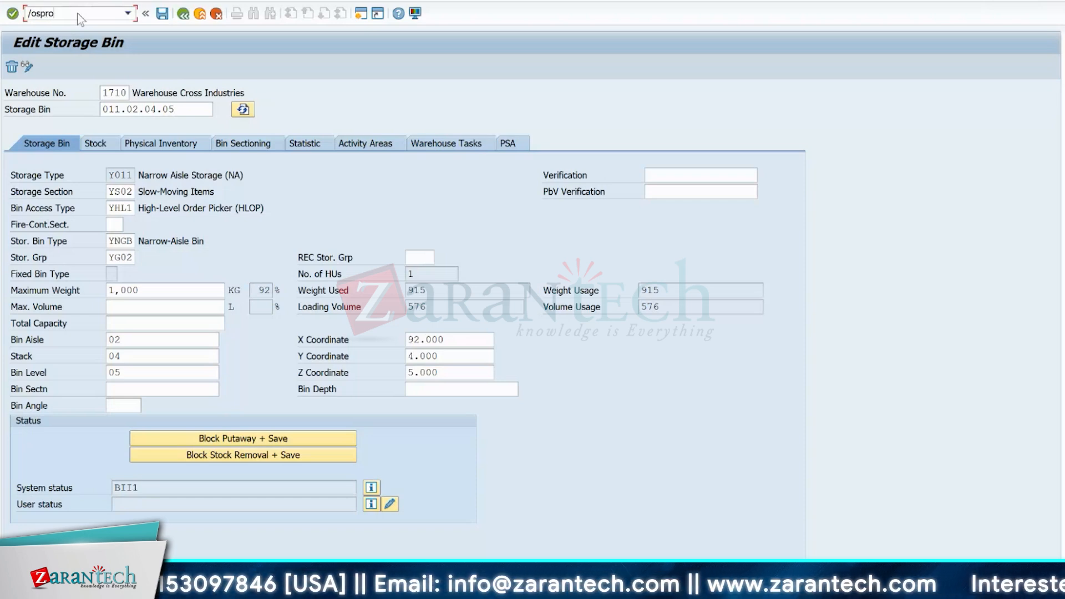
key(Return)
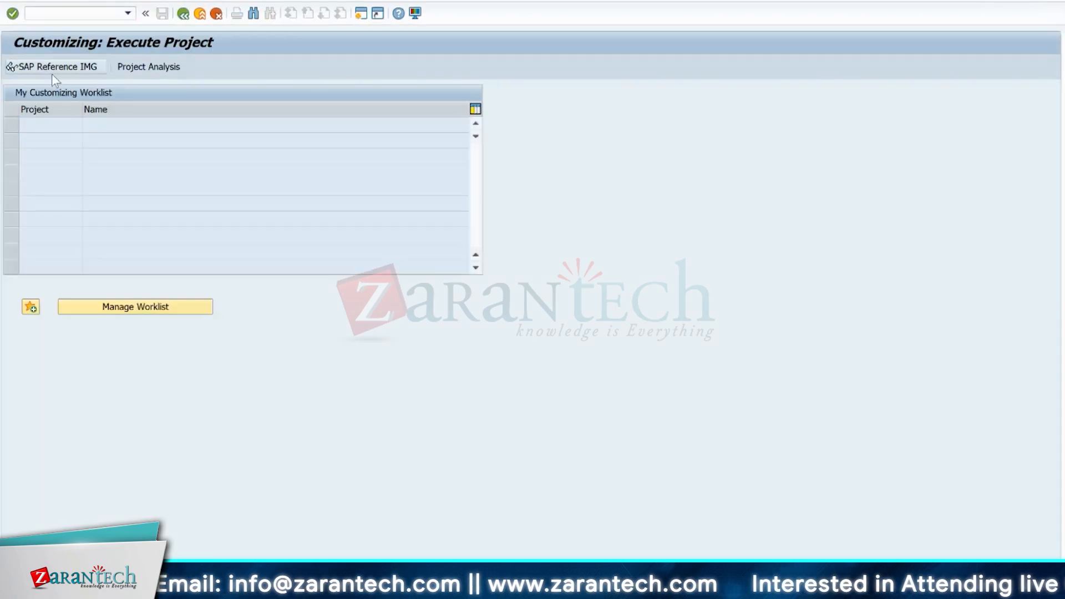
click(52, 75)
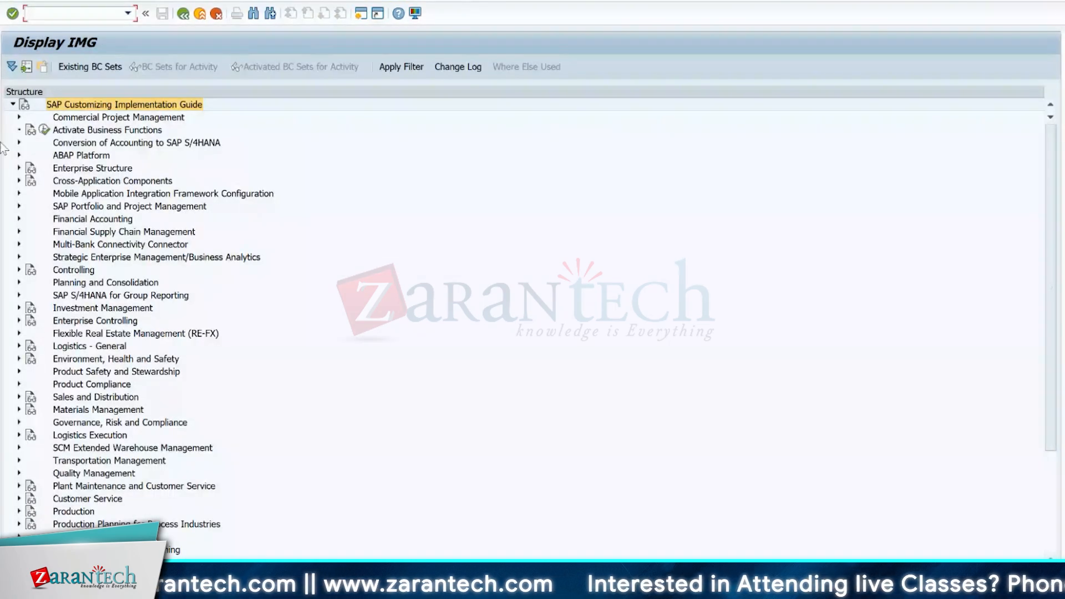
- Open Define Storage Types in the Extended Warehouse Management master data and display storage type Y001 of warehouse 1710
click(19, 447)
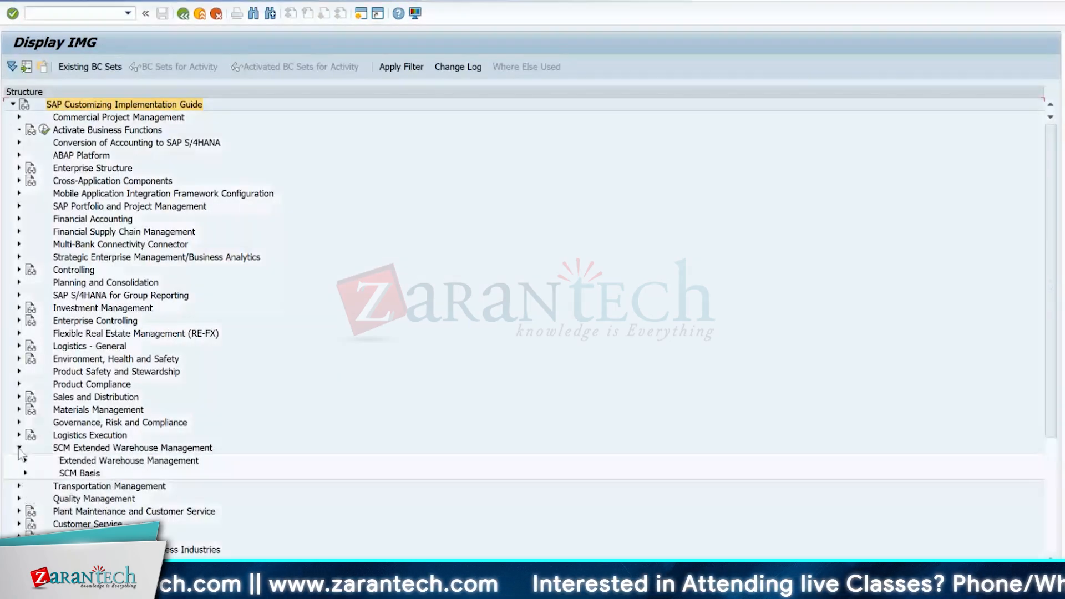
click(25, 460)
click(31, 434)
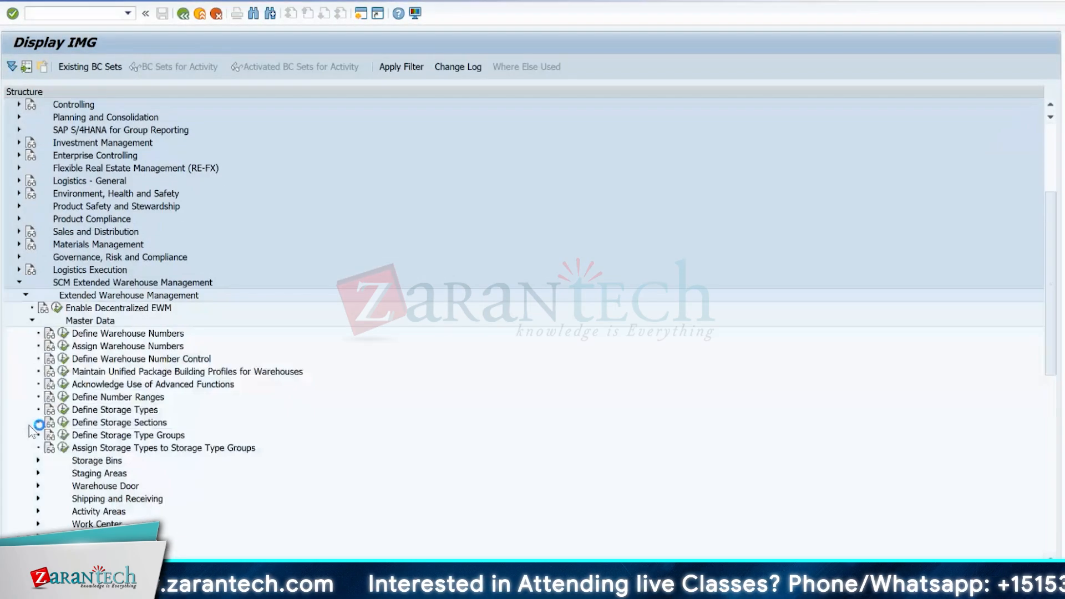
click(63, 410)
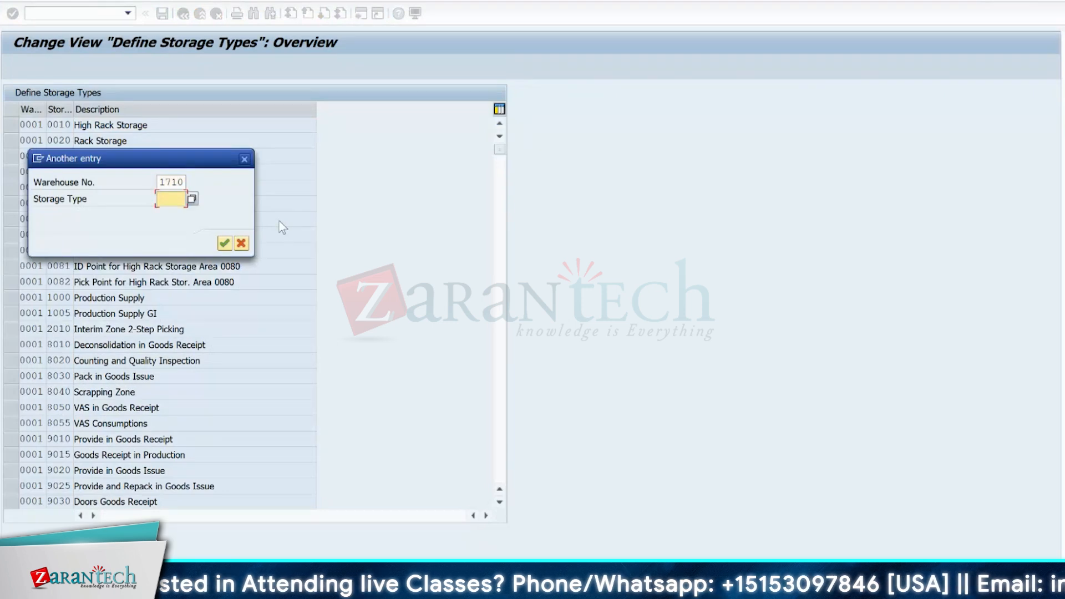
text(Y001)
key(Return)
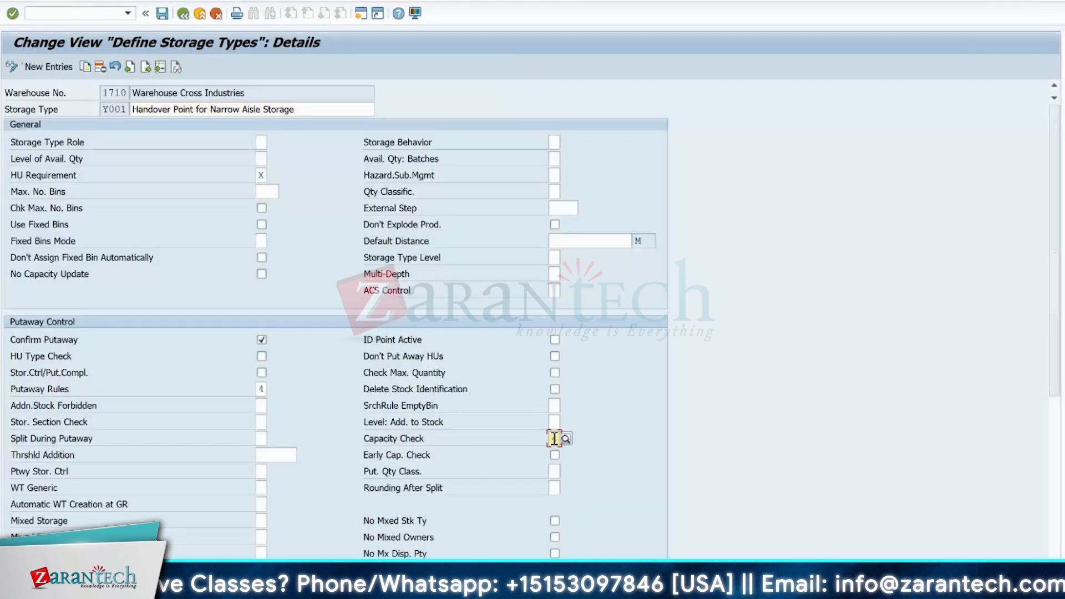
- Examine the available Capacity Check methods for storage type Y001 without changing the setting, and return to the IMG structure
text(4)
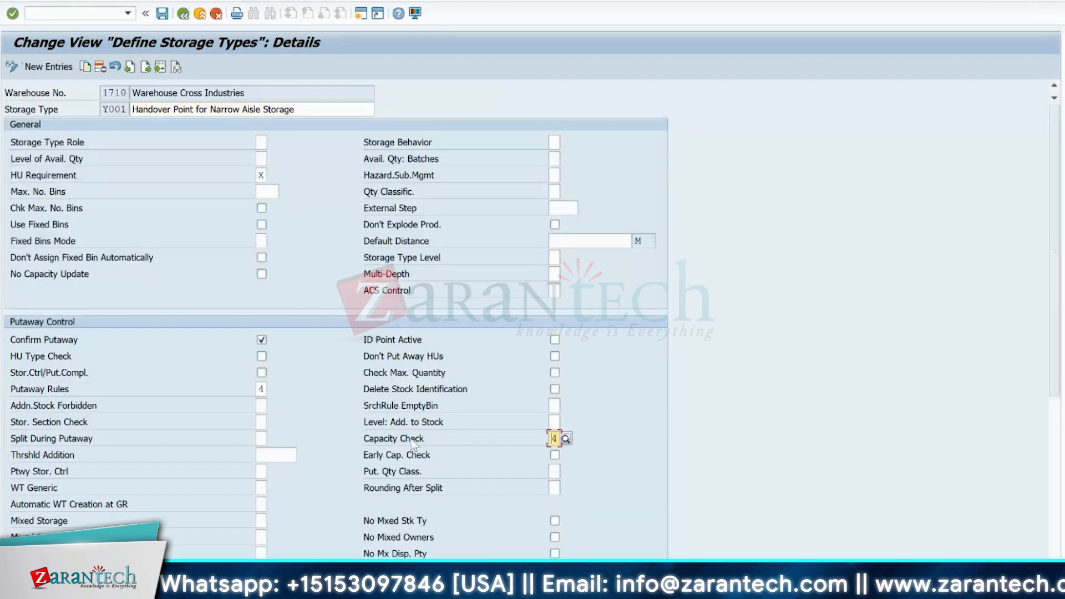
click(411, 443)
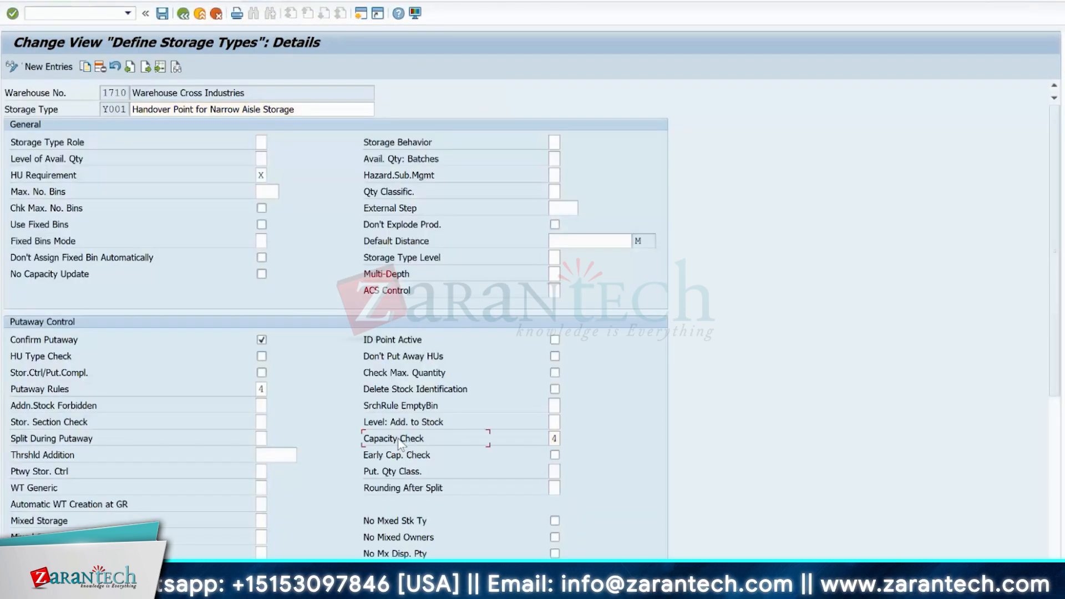
click(552, 439)
click(568, 438)
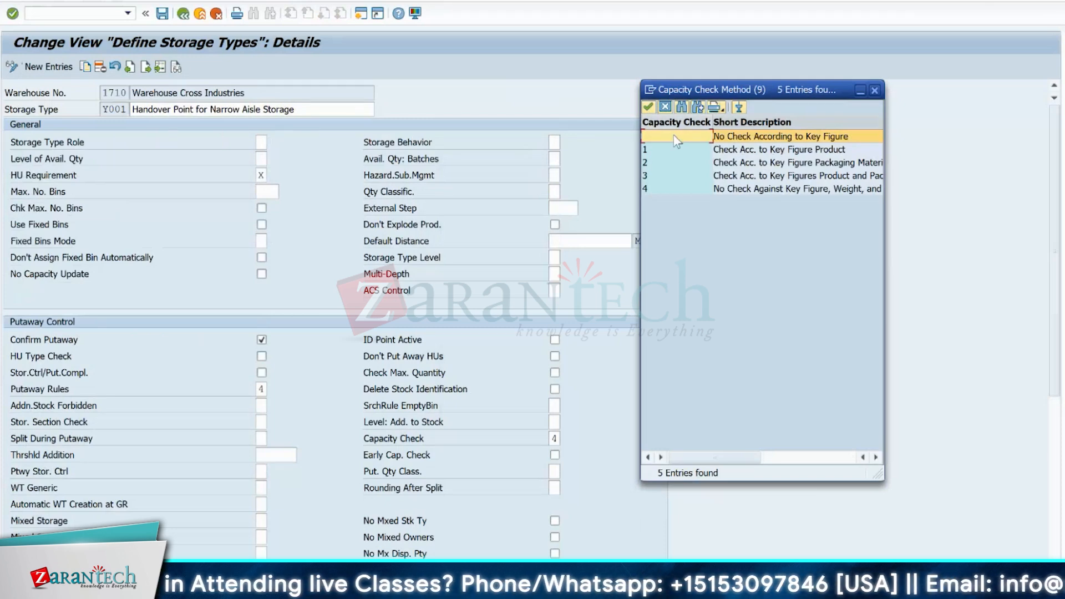
click(671, 158)
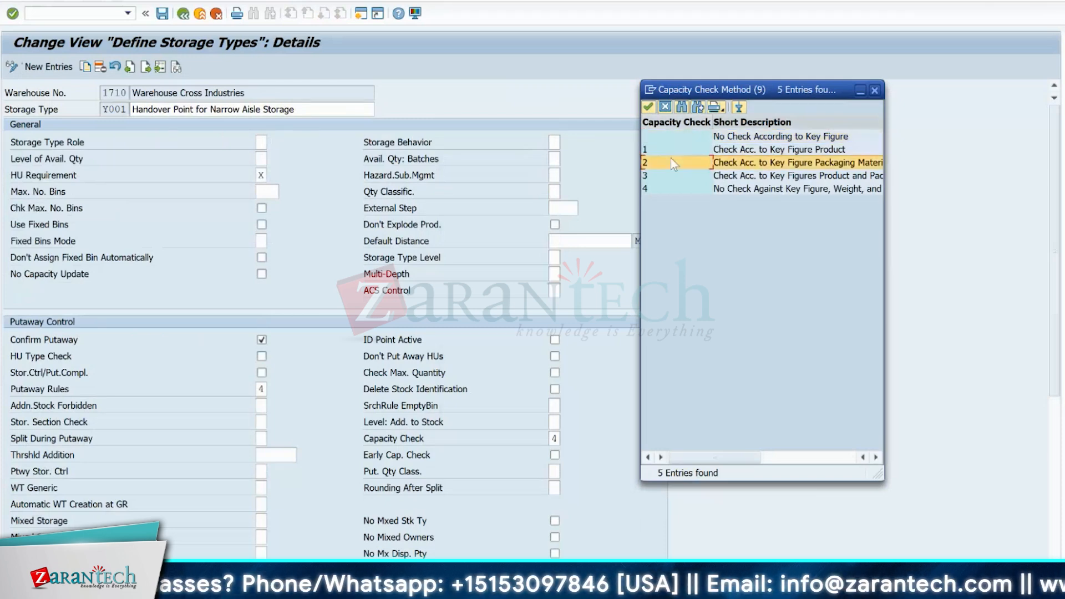
click(668, 150)
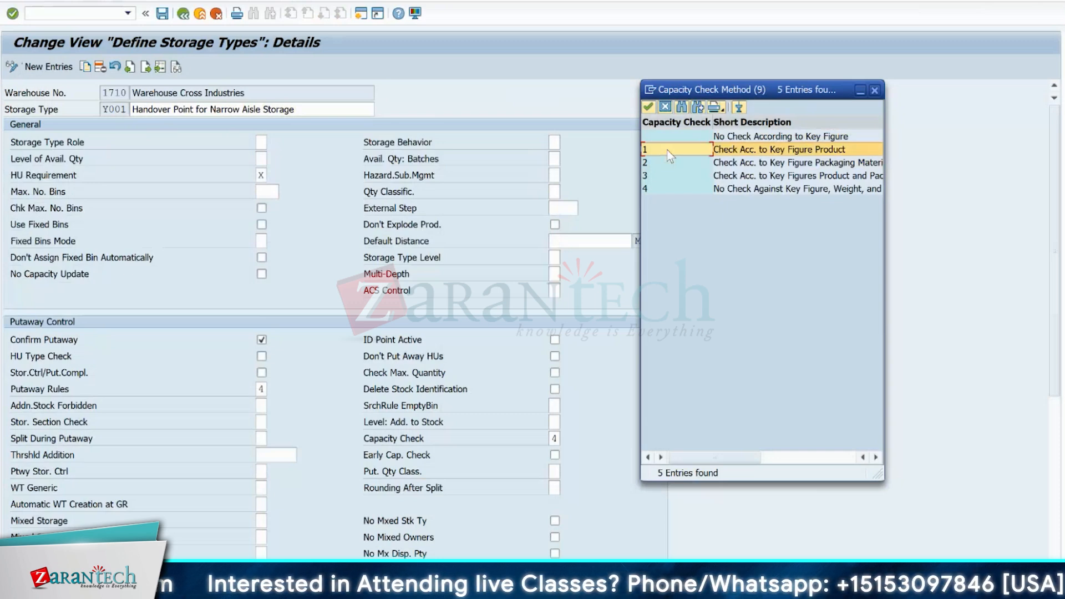
drag(884, 294, 1035, 294)
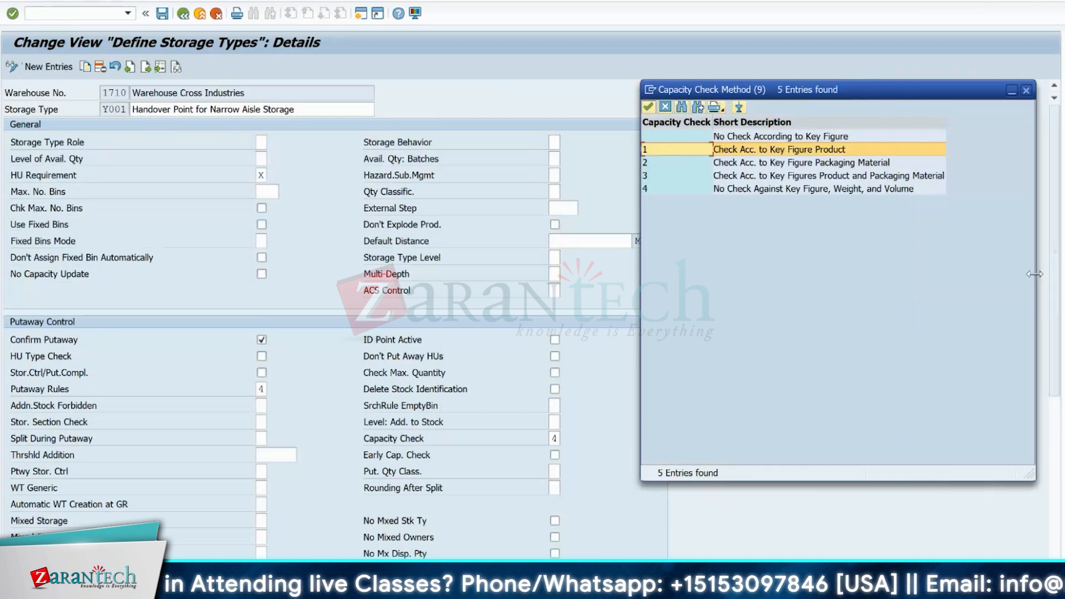
click(831, 154)
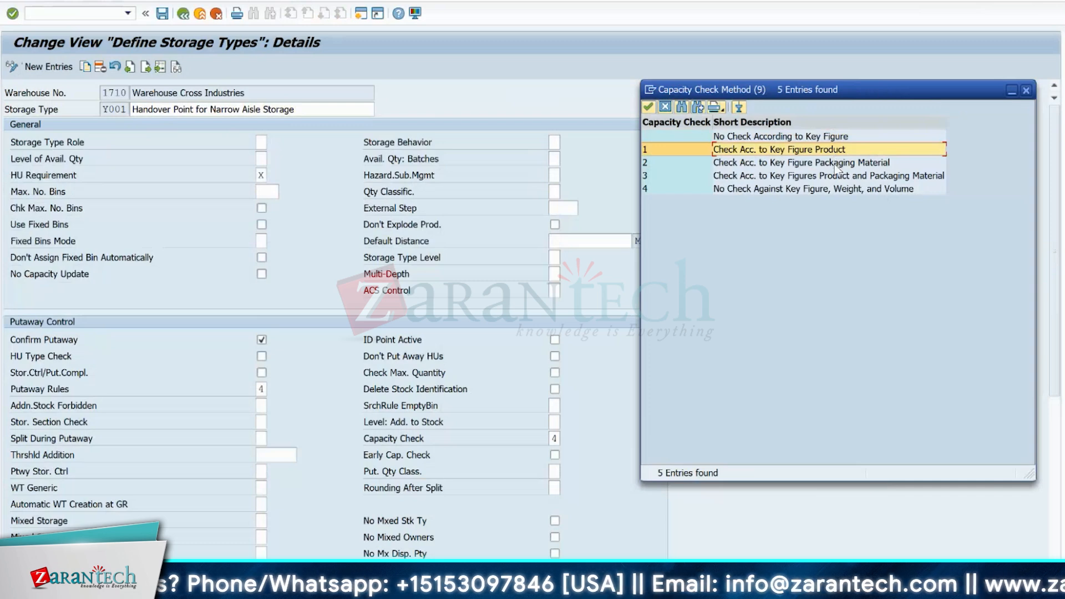
click(836, 166)
click(830, 178)
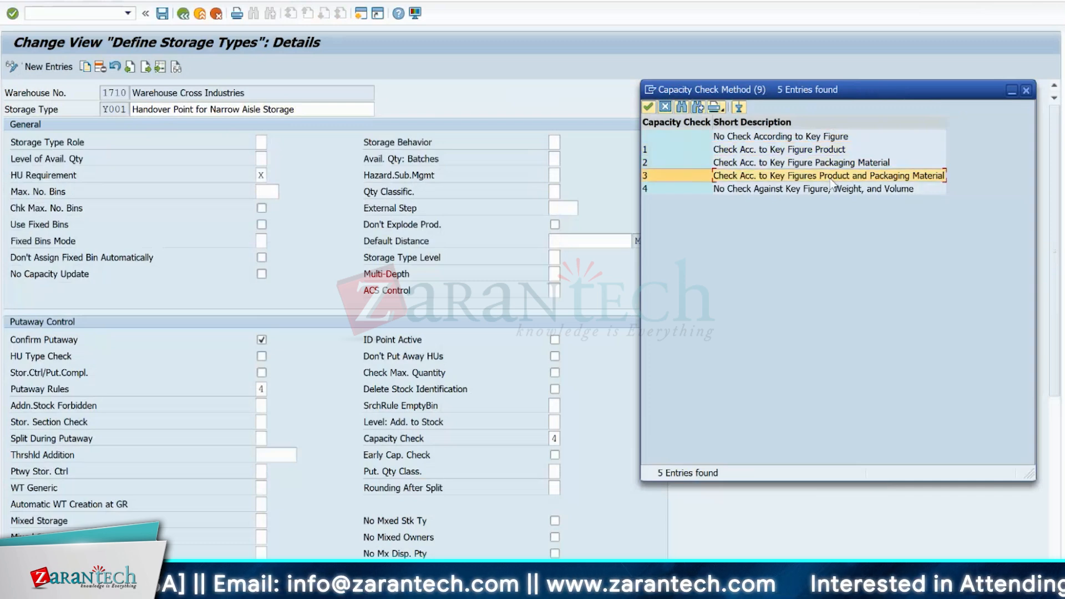
click(760, 191)
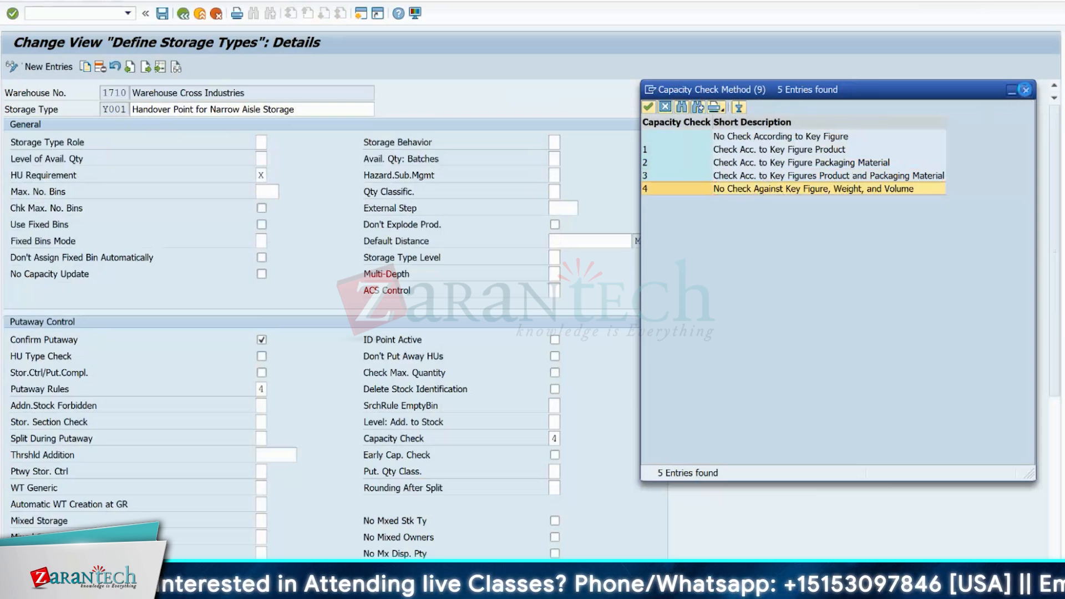
click(1025, 90)
click(554, 439)
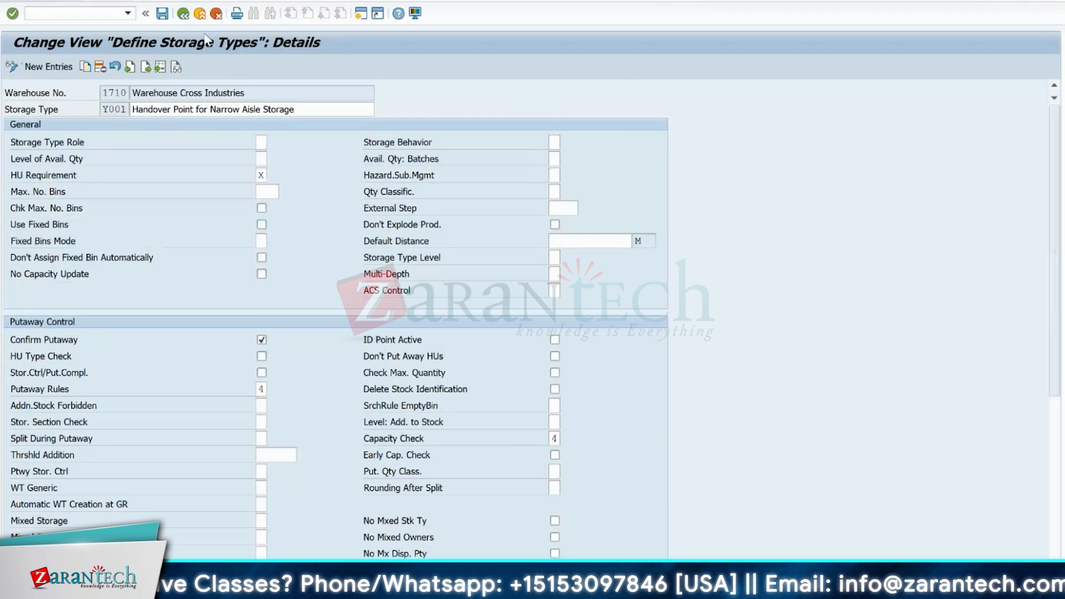
click(183, 14)
click(183, 14)
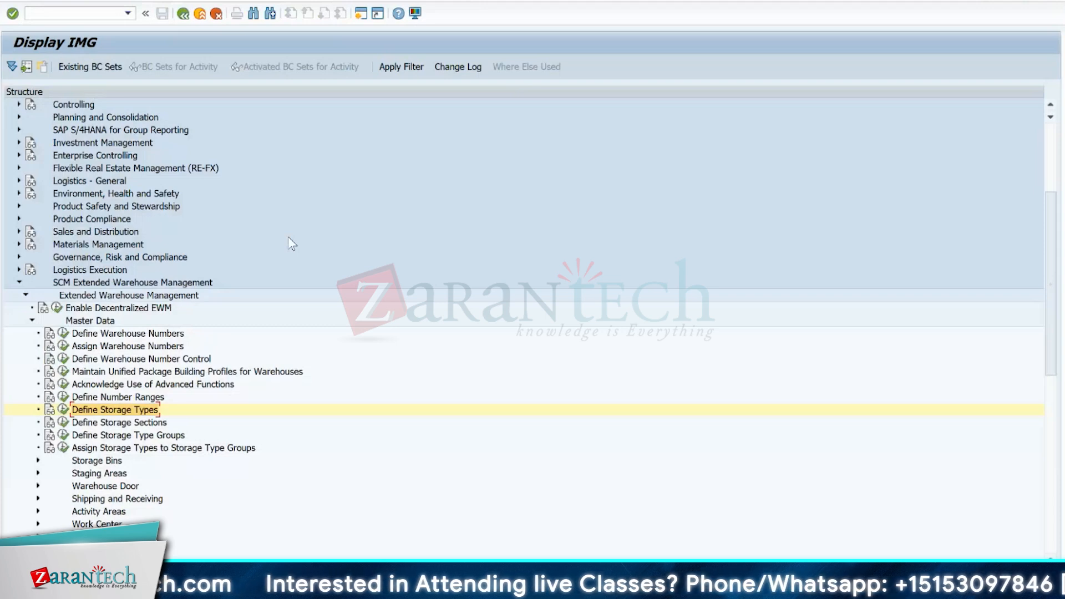
- Open the activity selection of Configure Availability Group for Putaway in the Goods Receipt Process customizing
click(31, 321)
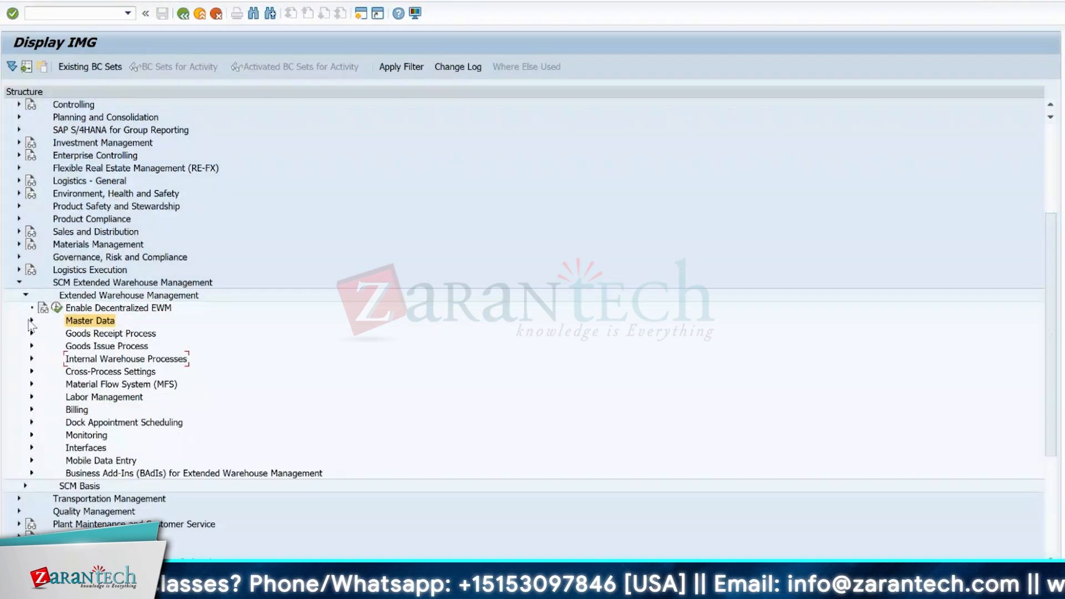
click(32, 333)
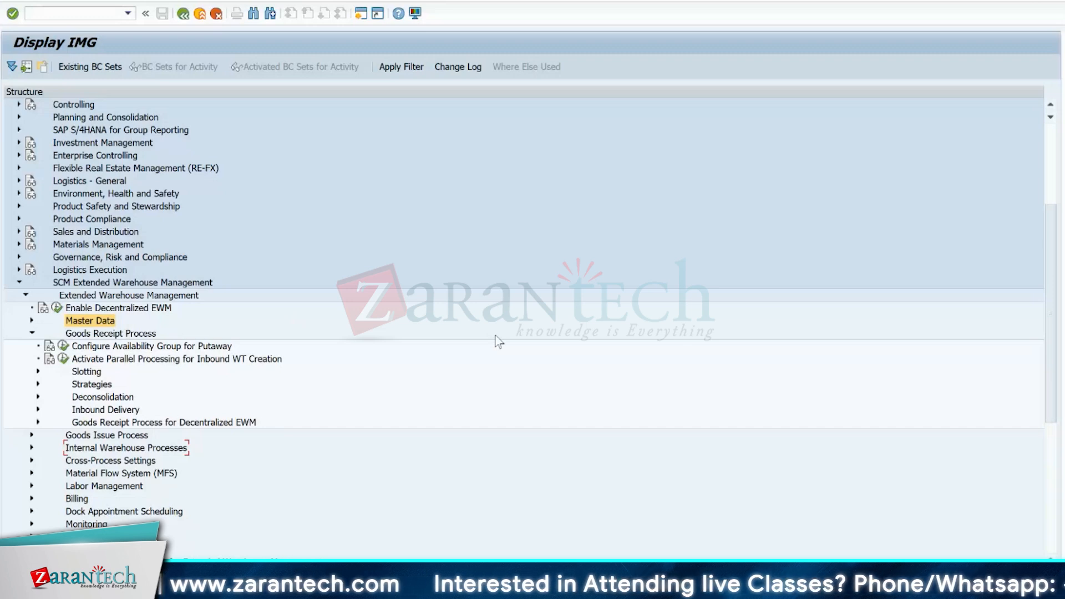
click(62, 347)
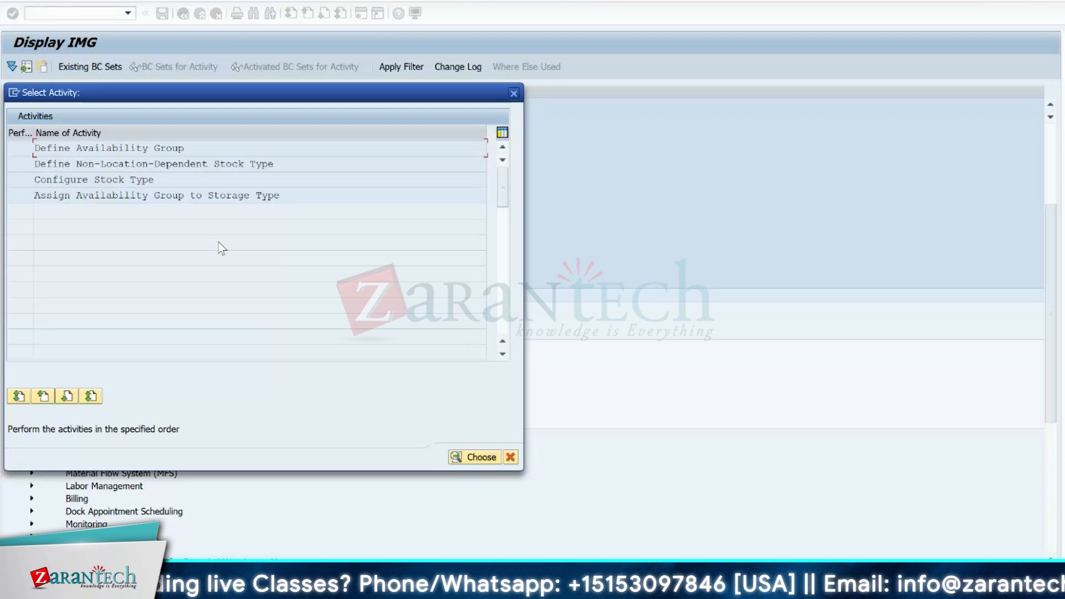
- Open a new GUI window and start the Data Browser with transaction SE16
click(14, 93)
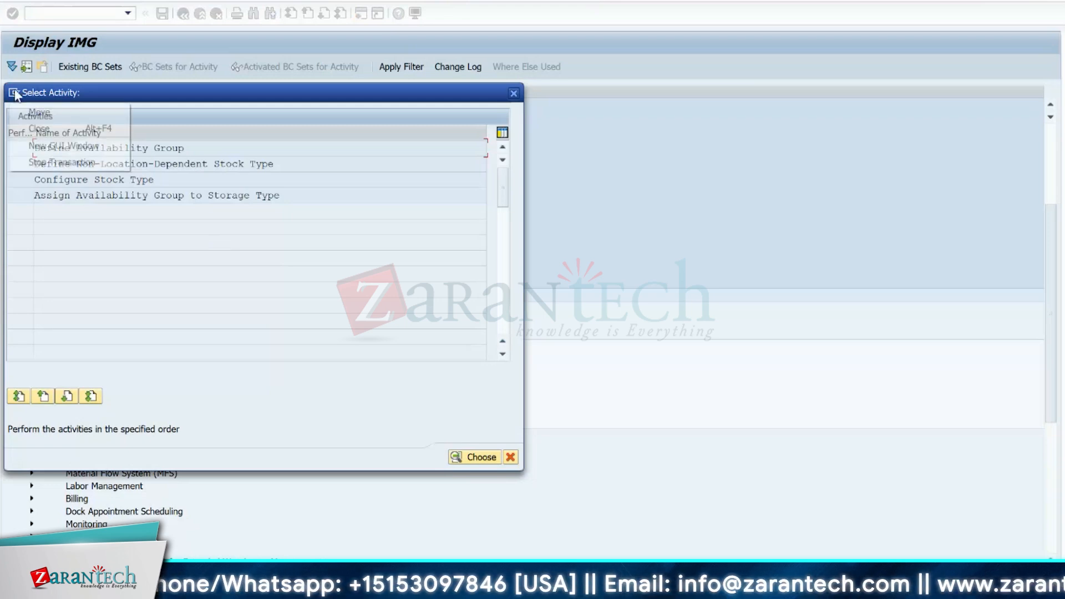
click(47, 144)
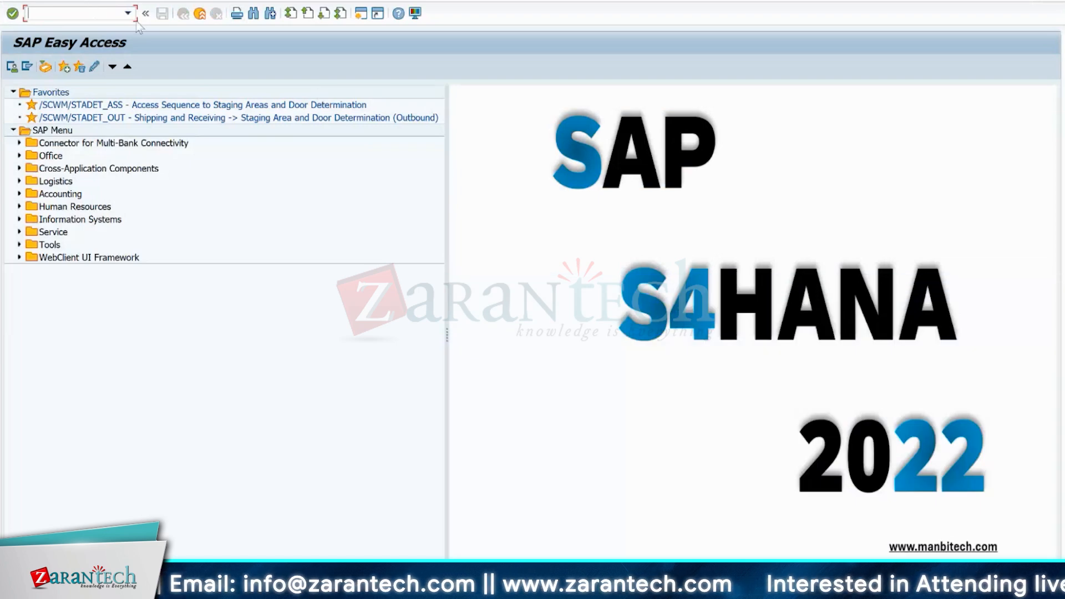
text(se16)
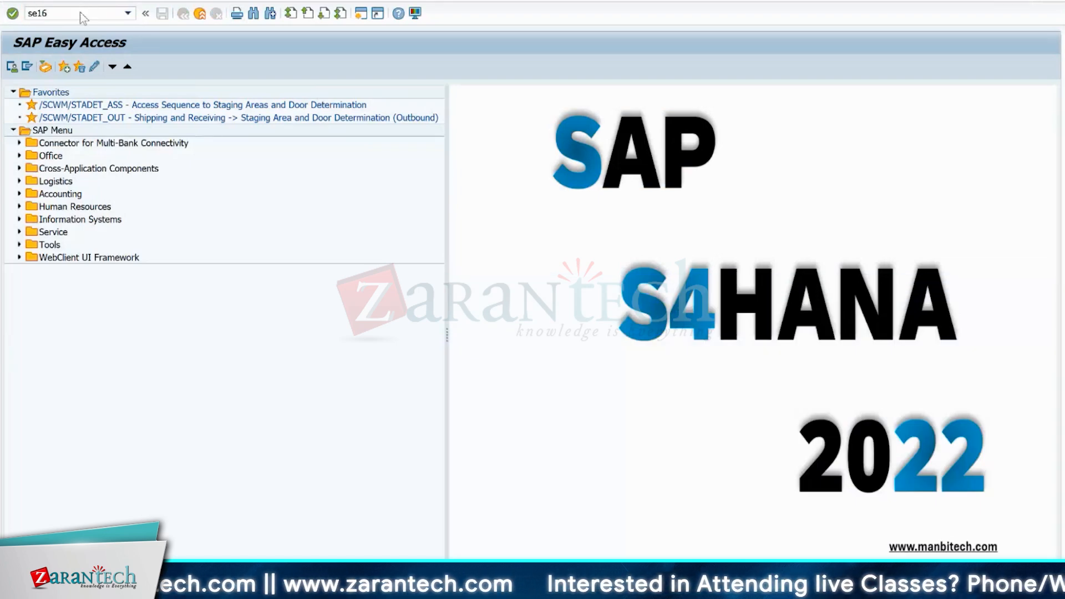
key(Return)
- Display the customizing mapping table for ERP plant storage locations, /SCWM/V_TMAPSTLO
click(205, 125)
key(BackSpace)
key(BackSpace)
key(BackSpace)
key(BackSpace)
key(BackSpace)
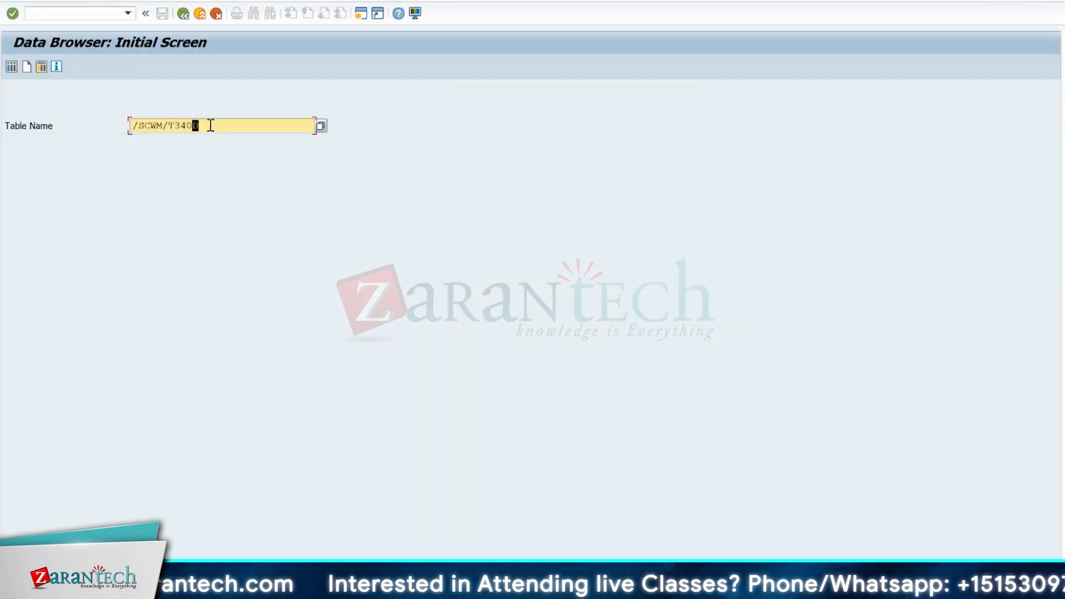
text(v_t)
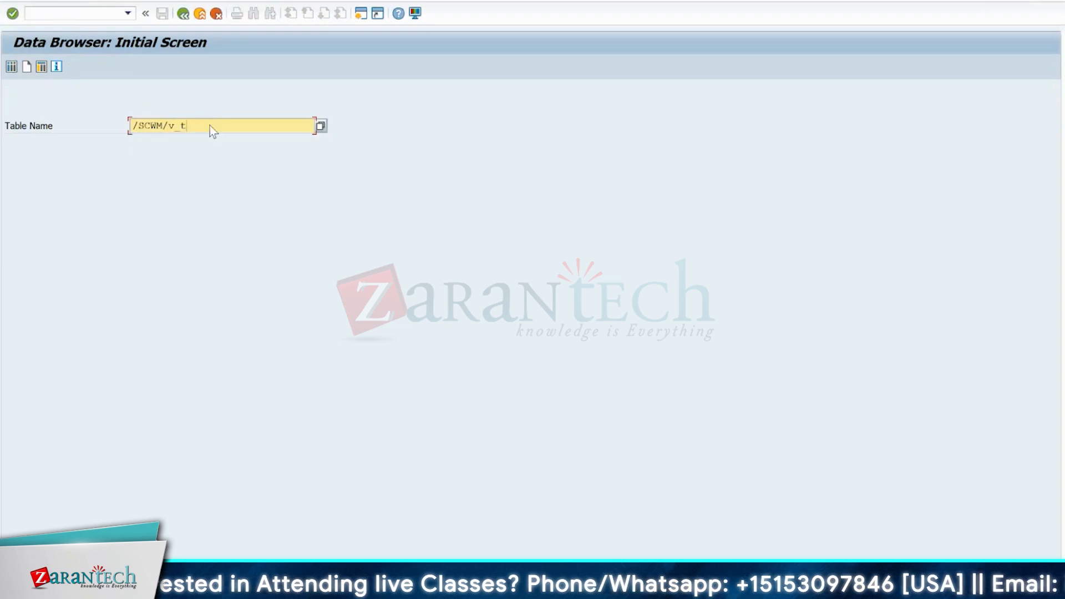
text(mapstlo)
key(Return)
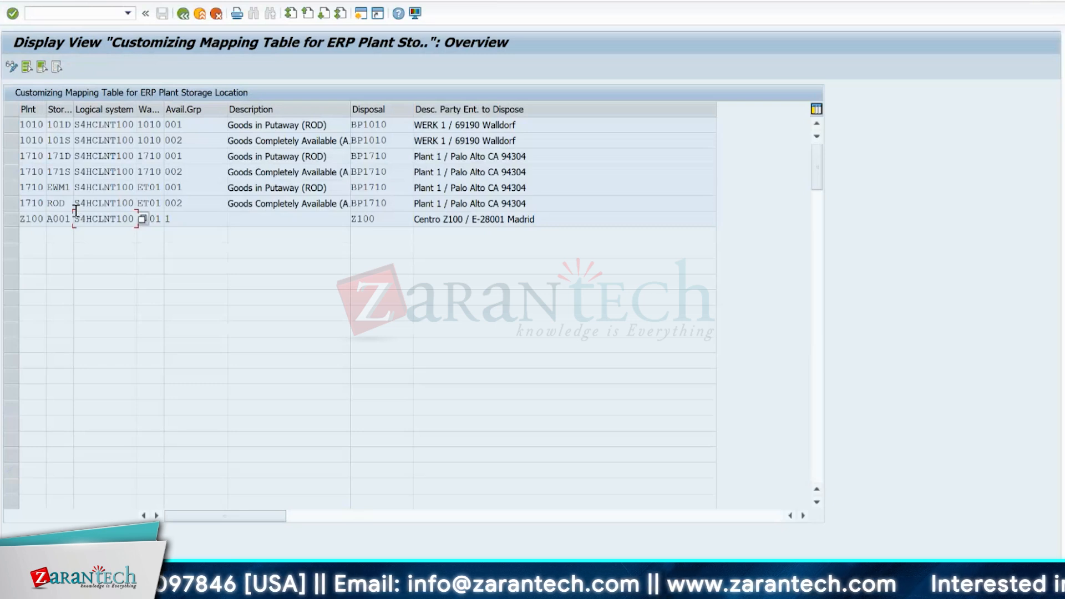
- Examine the plant, storage location and availability group in the mapping entry for plant 1710, storage location 171D
click(9, 156)
click(32, 156)
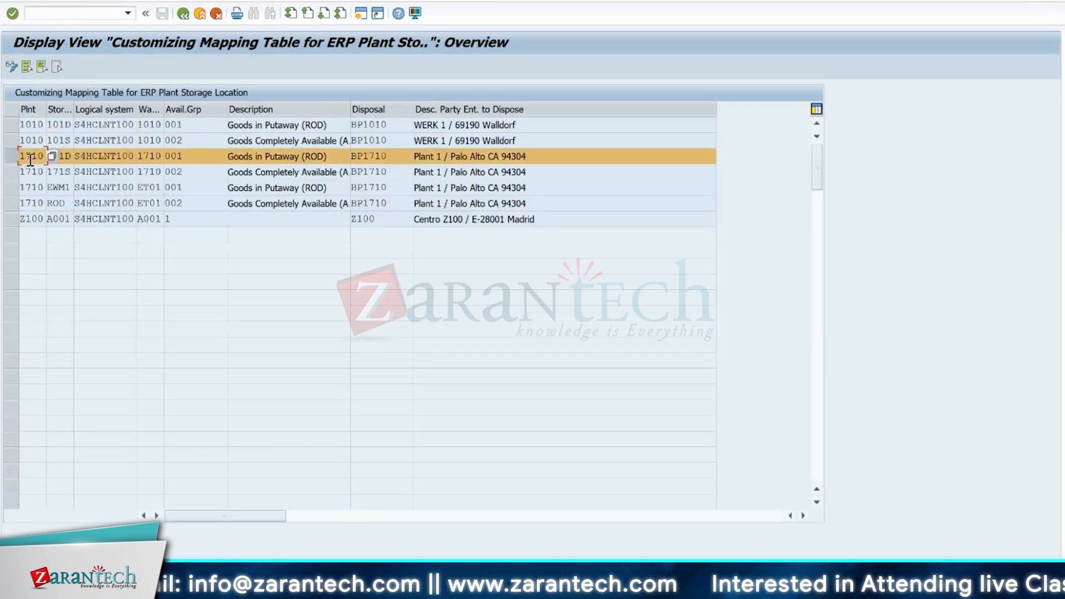
click(55, 156)
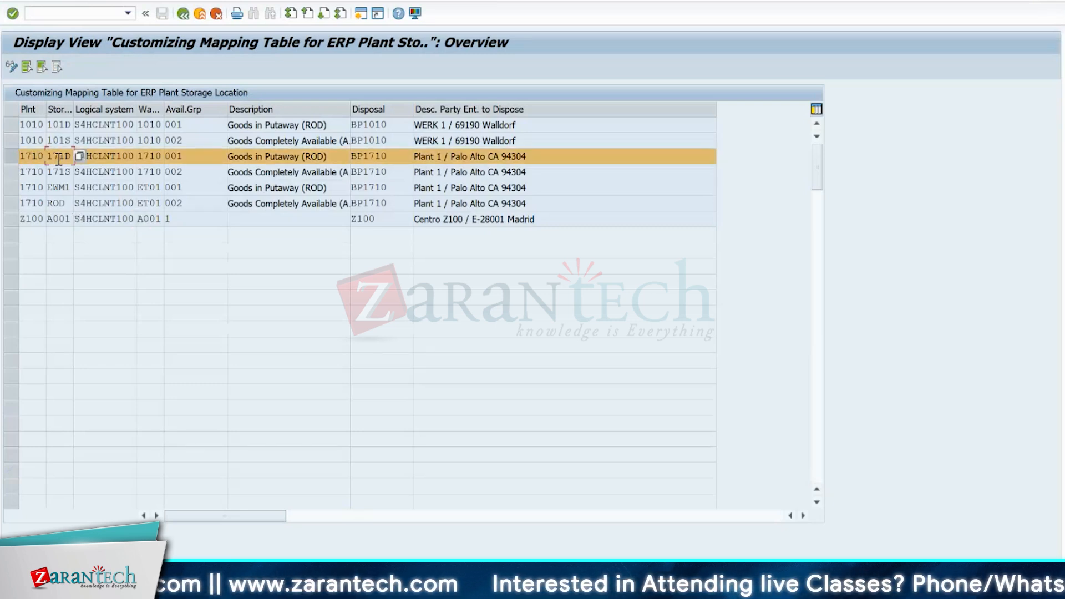
click(182, 156)
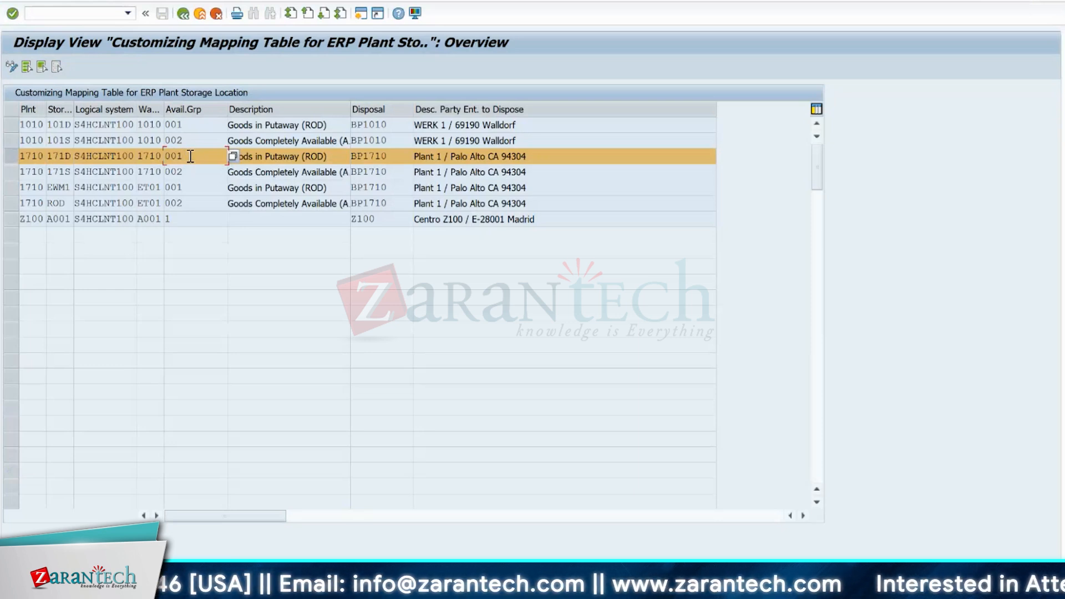
- Return to the availability group activity selection, open Configure Stock Type and position the list on warehouse 1710
key(alt+Tab)
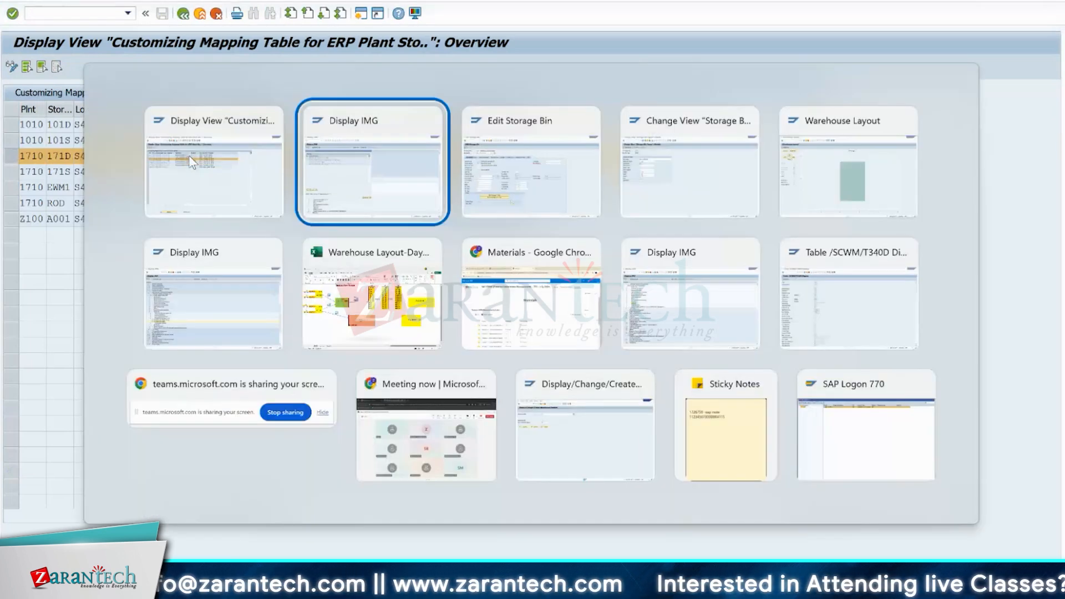
click(323, 176)
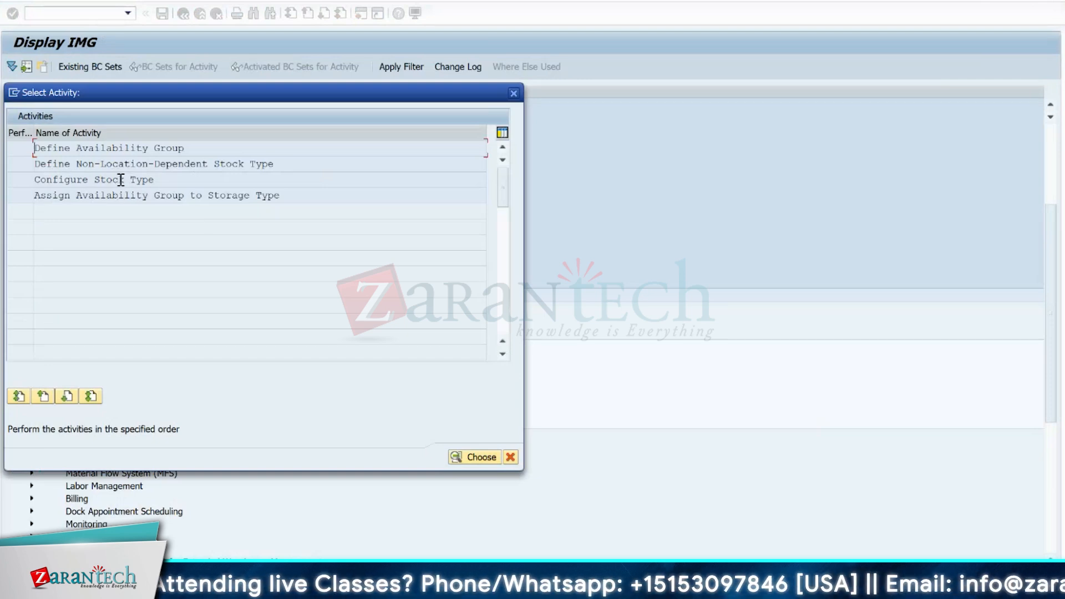
double_click(145, 180)
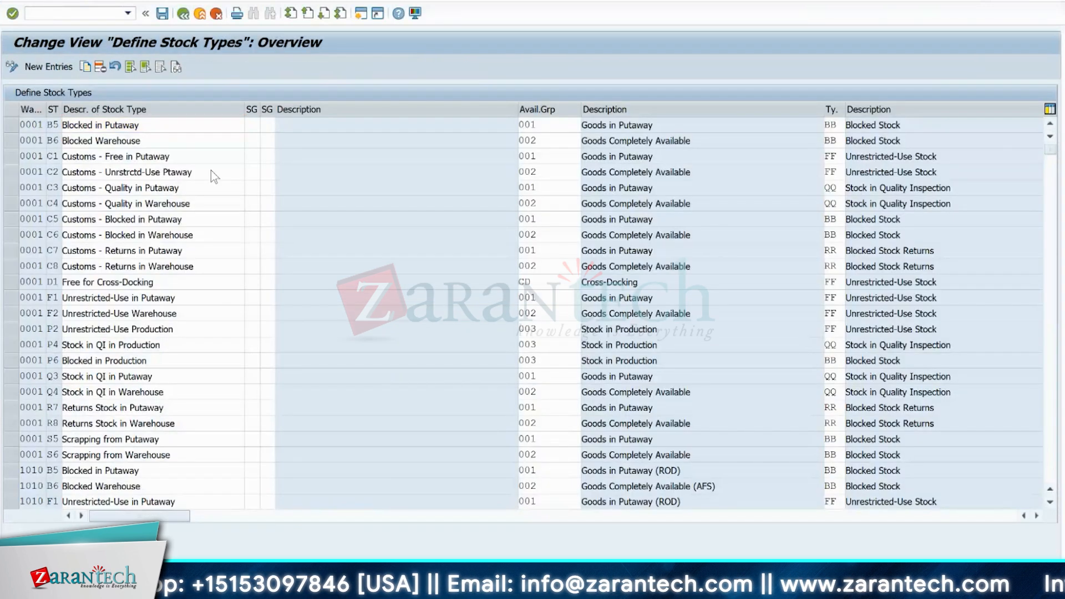
text(171)
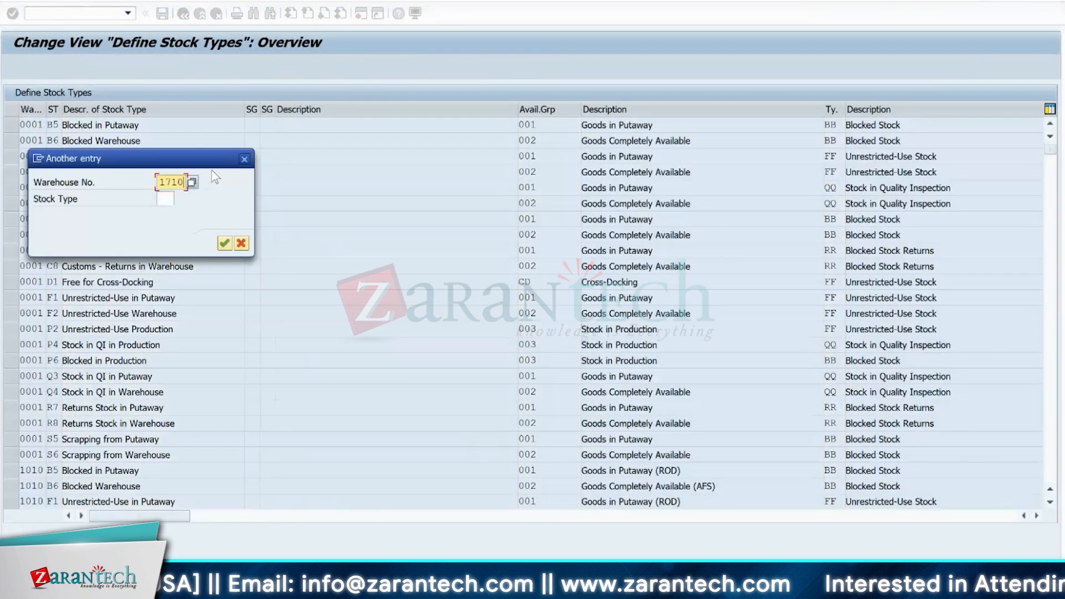
text(0)
key(Return)
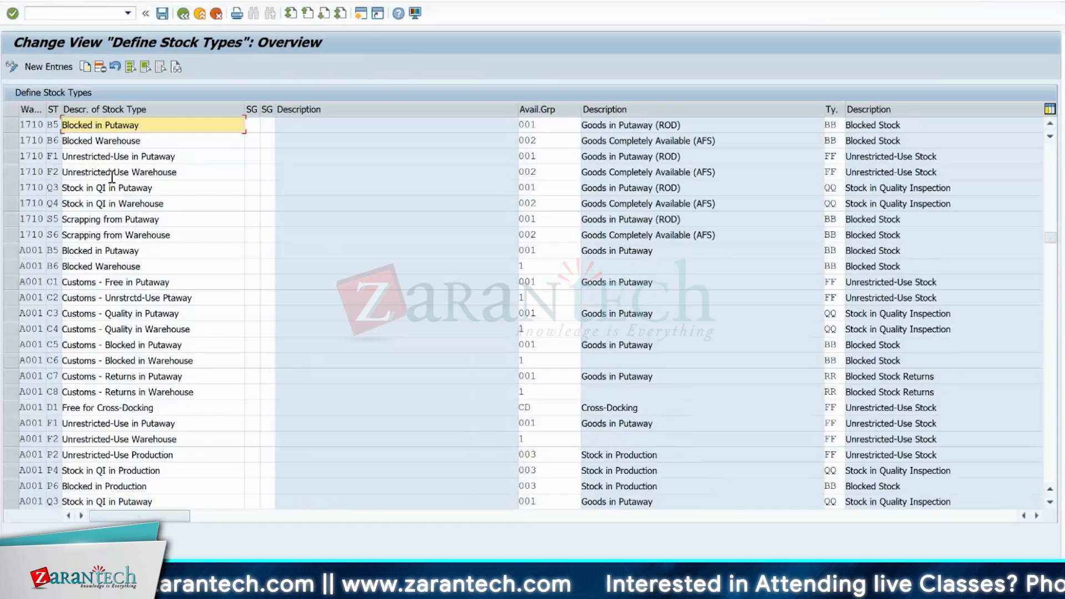
- Mark the warehouse 1710 stock types B5, F1 and Q3 to examine their availability group assignment
click(14, 126)
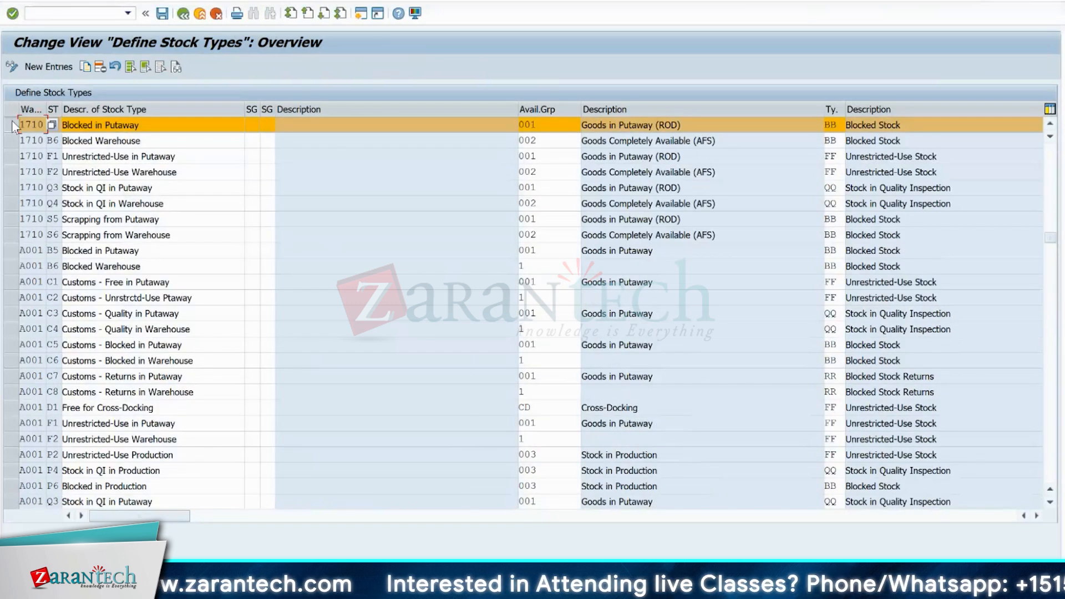
click(11, 157)
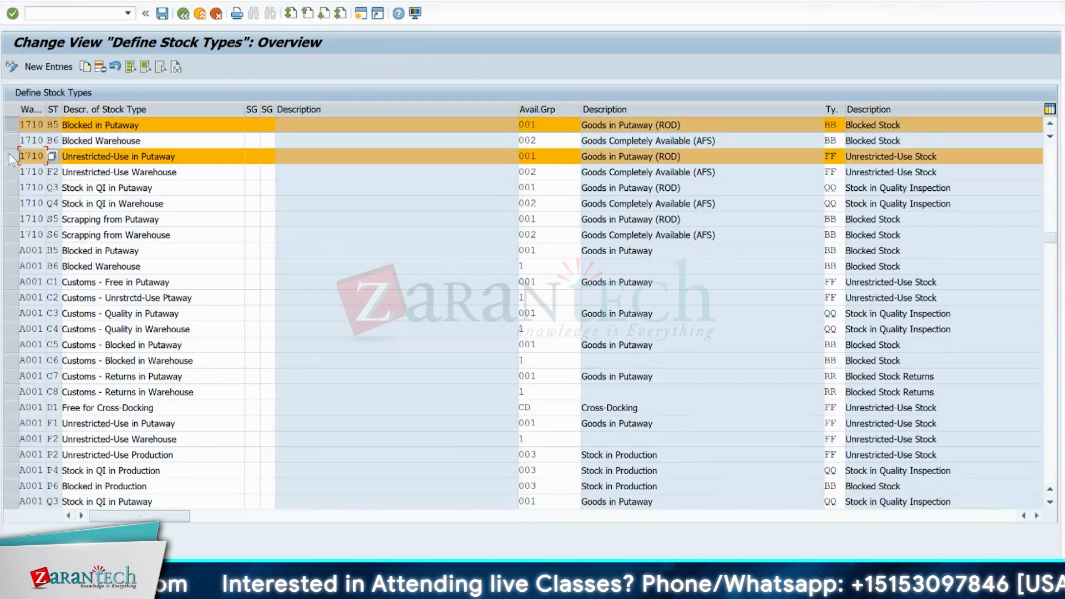
click(14, 188)
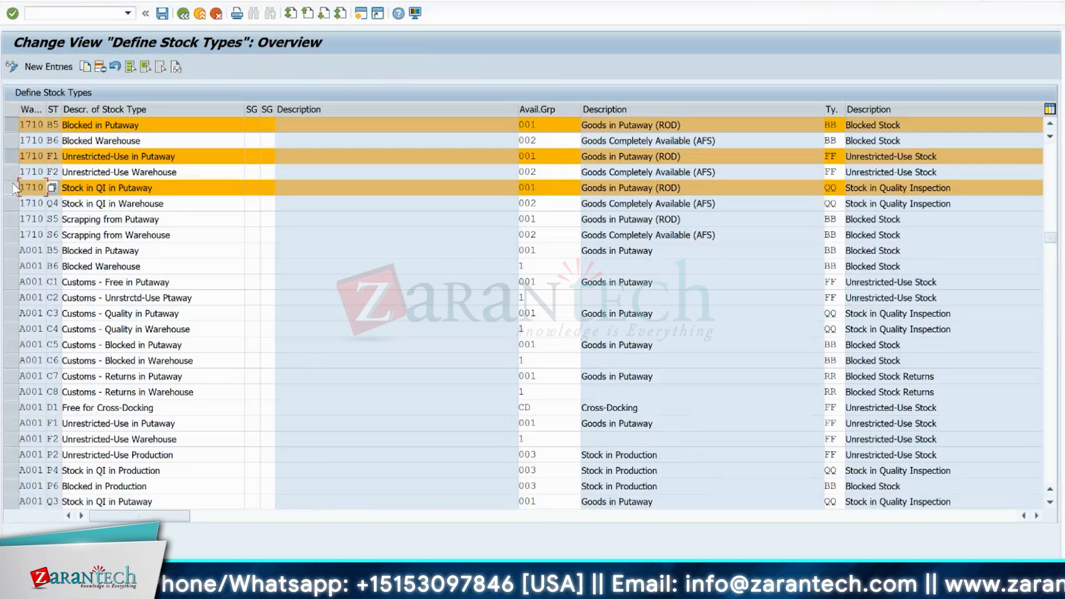
- Start the Data Browser with transaction SE16 and enter /SCWM/tcatlocn as the table name
click(69, 15)
text(/nspro)
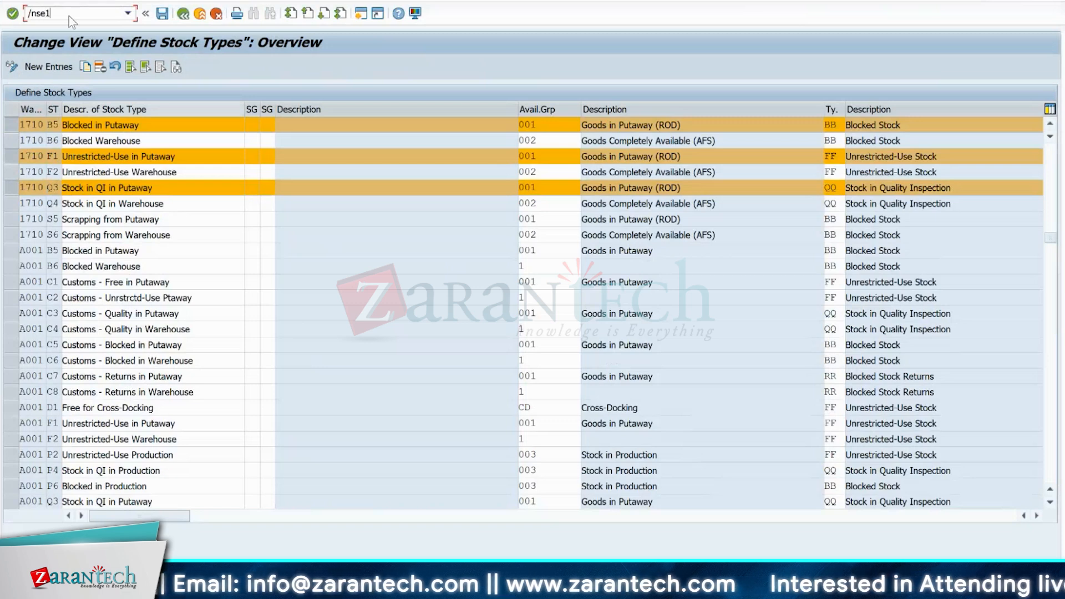
key(Return)
click(262, 128)
key(BackSpace)
key(BackSpace)
key(BackSpace)
key(BackSpace)
key(BackSpace)
key(BackSpace)
key(BackSpace)
key(BackSpace)
key(BackSpace)
key(BackSpace)
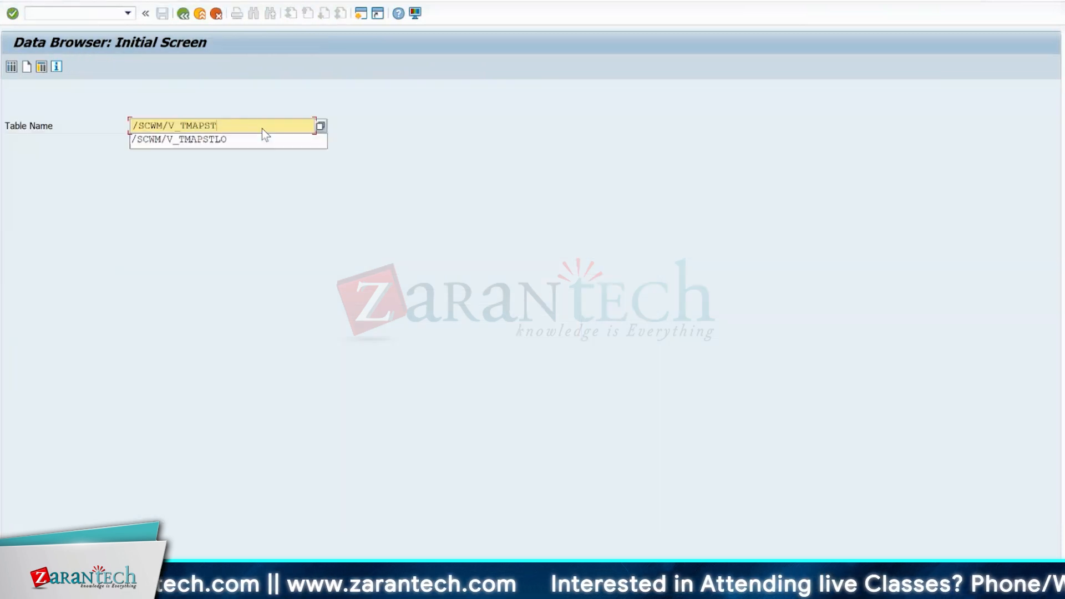
text(tcatlocn)
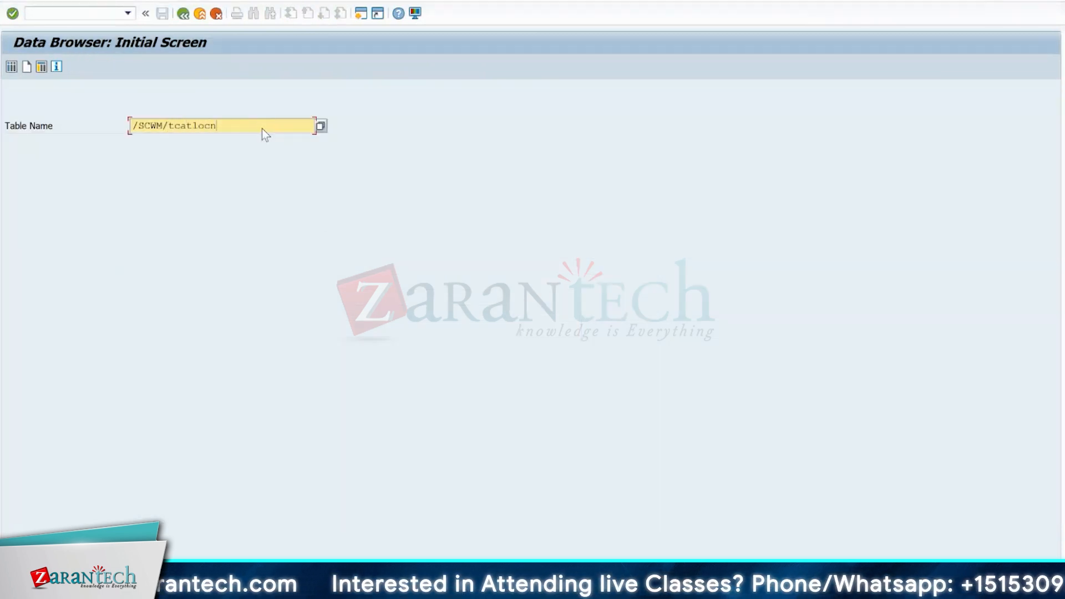
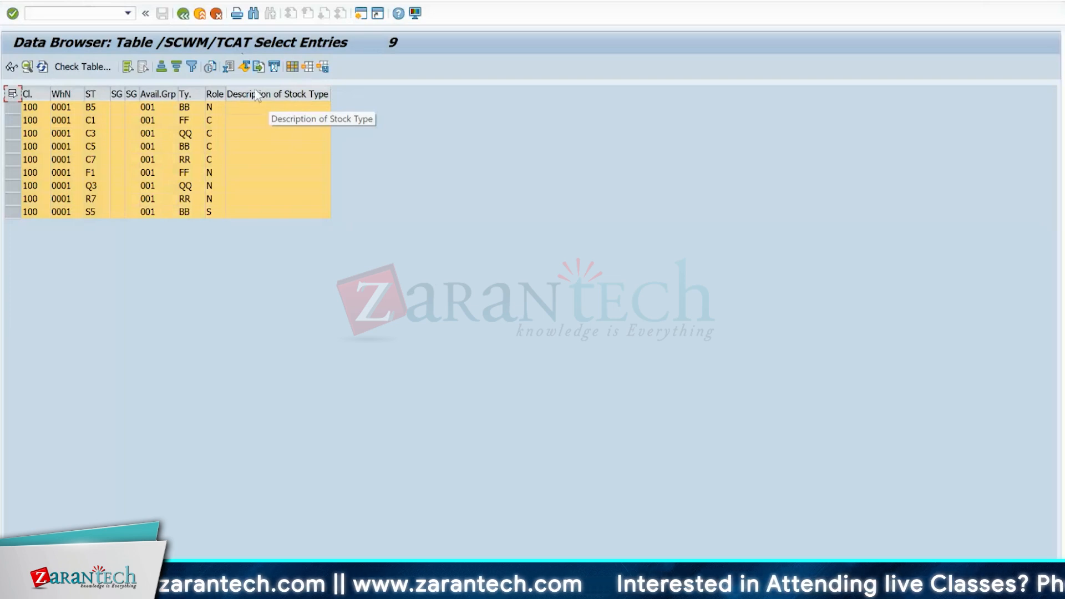
- Examine the Description of Stock Type column in the /SCWM/TCAT entries list
click(280, 95)
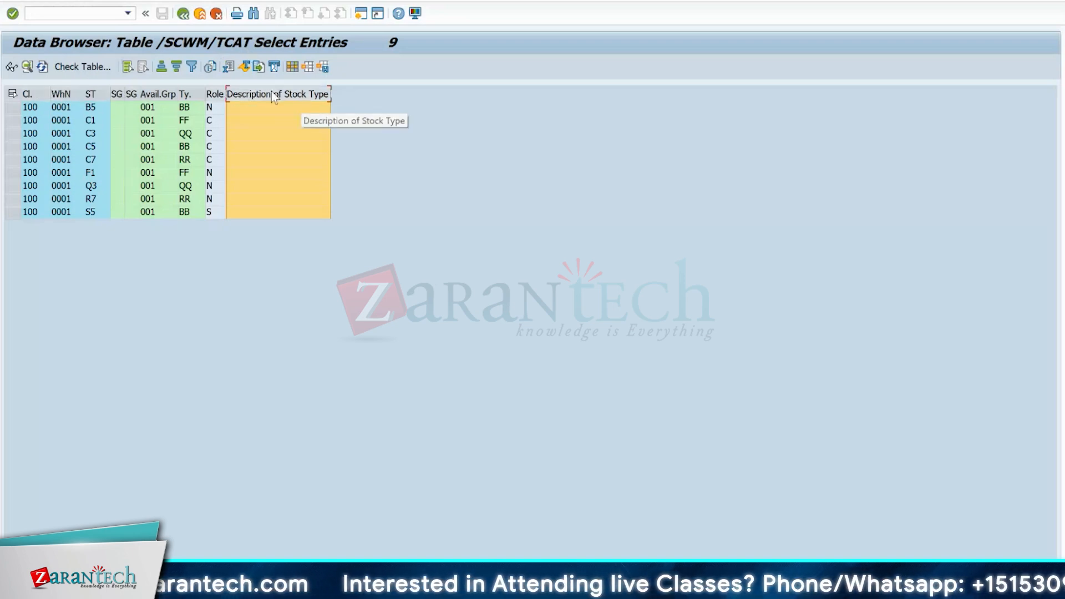
click(255, 117)
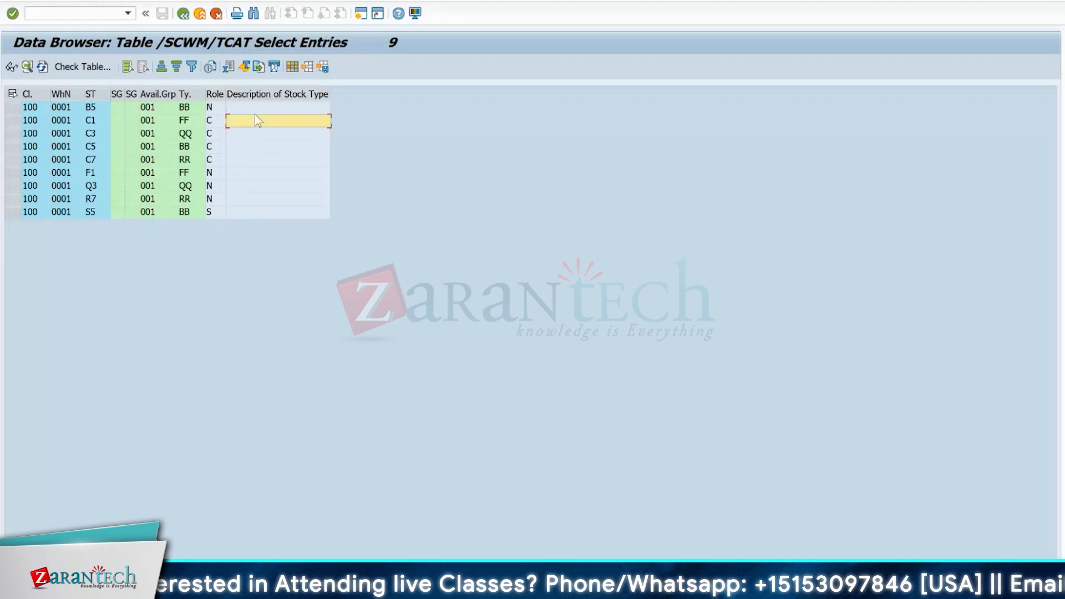
click(245, 97)
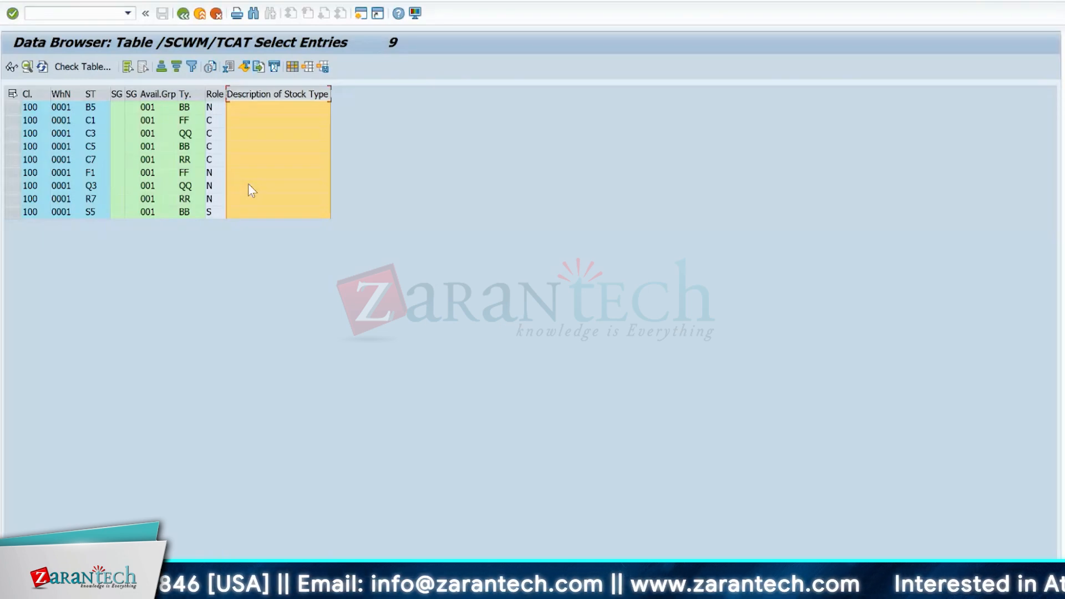
click(12, 94)
click(150, 147)
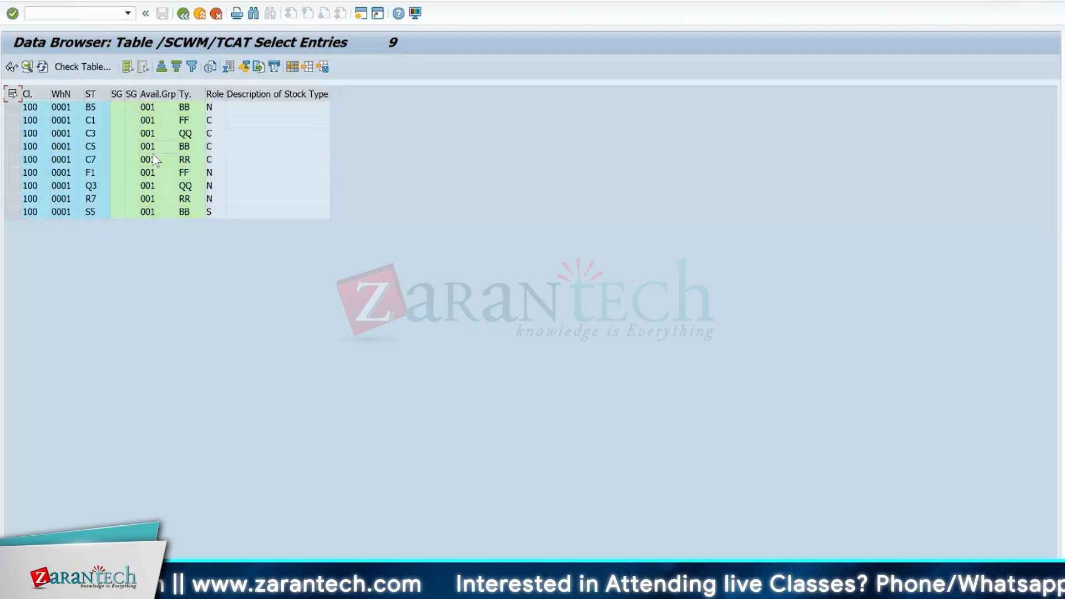
- Compare the client, warehouse number and stock type key columns with the stock type group, availability group and type columns
click(95, 94)
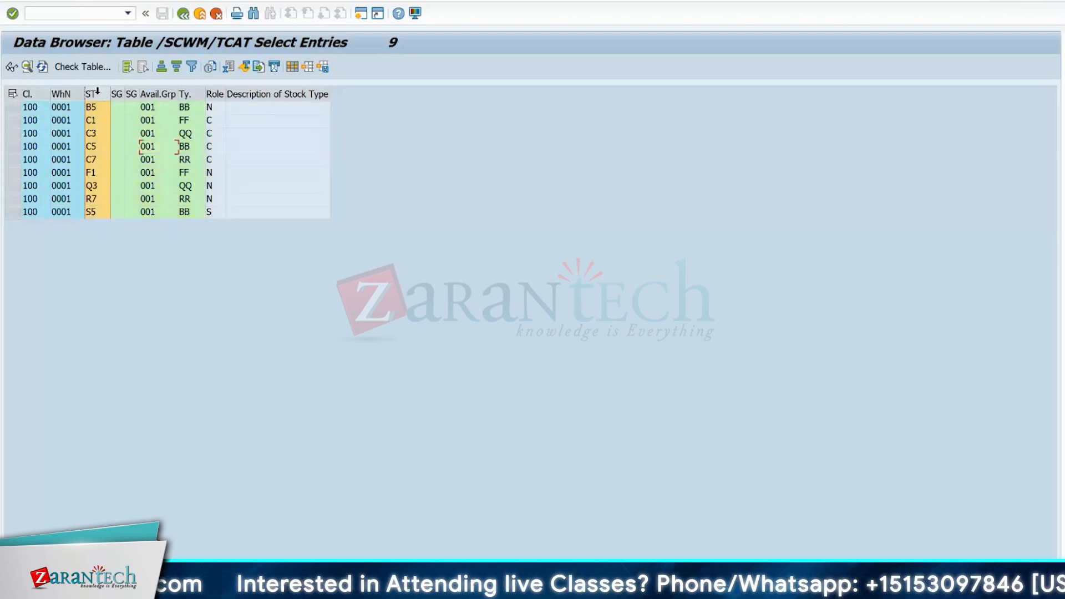
drag(97, 90, 25, 91)
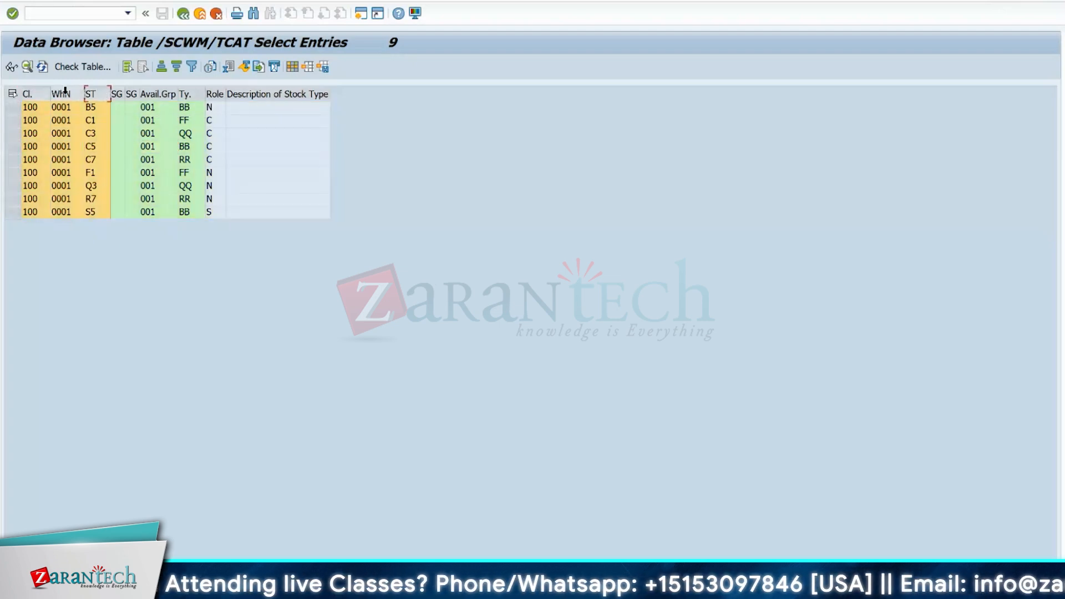
drag(116, 93, 192, 91)
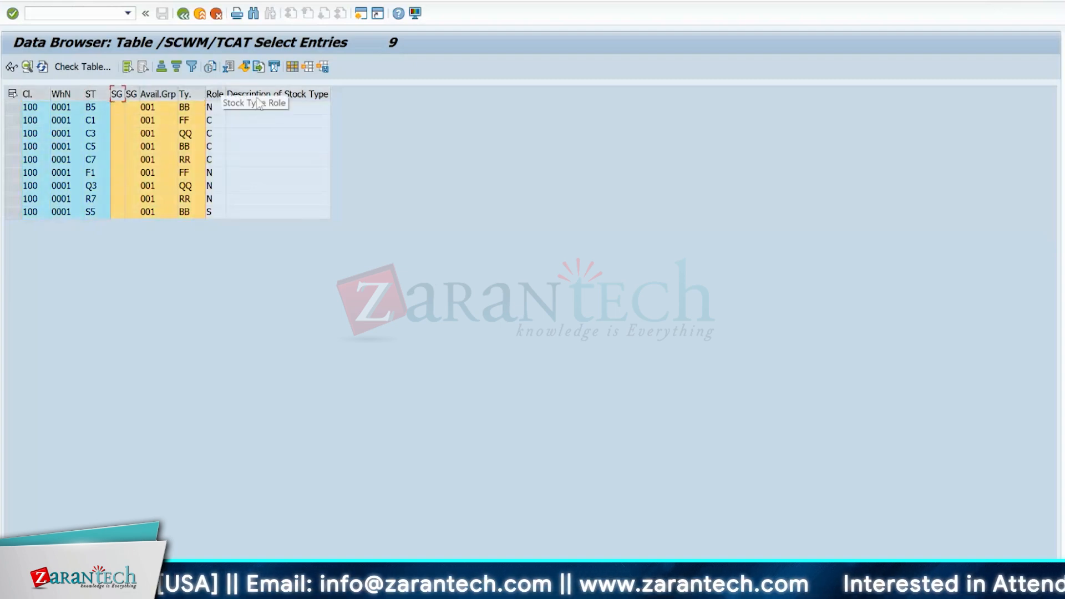
click(172, 171)
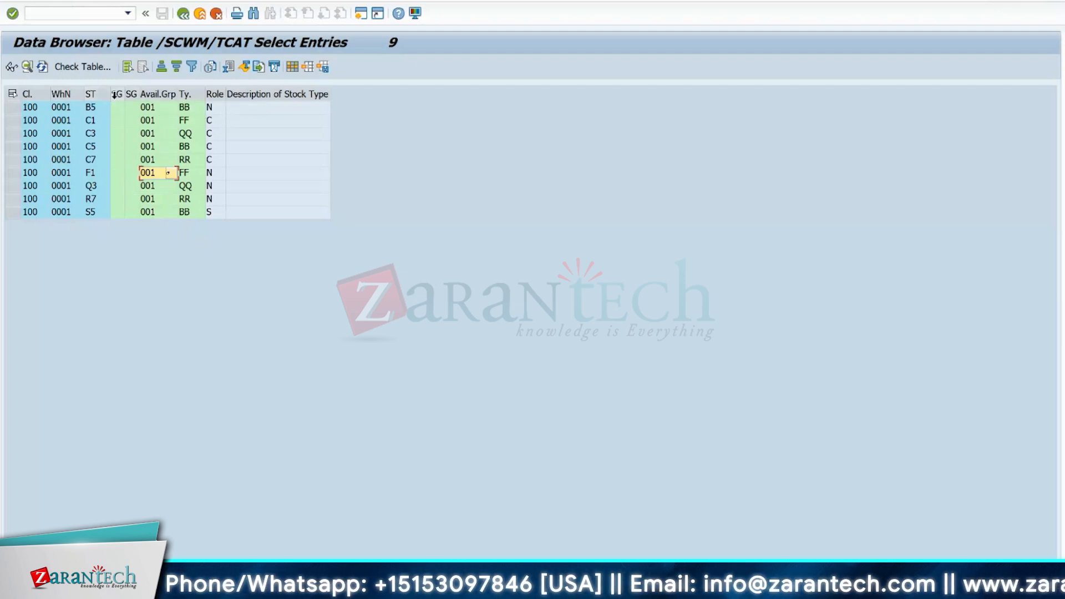
drag(114, 94, 196, 95)
click(118, 186)
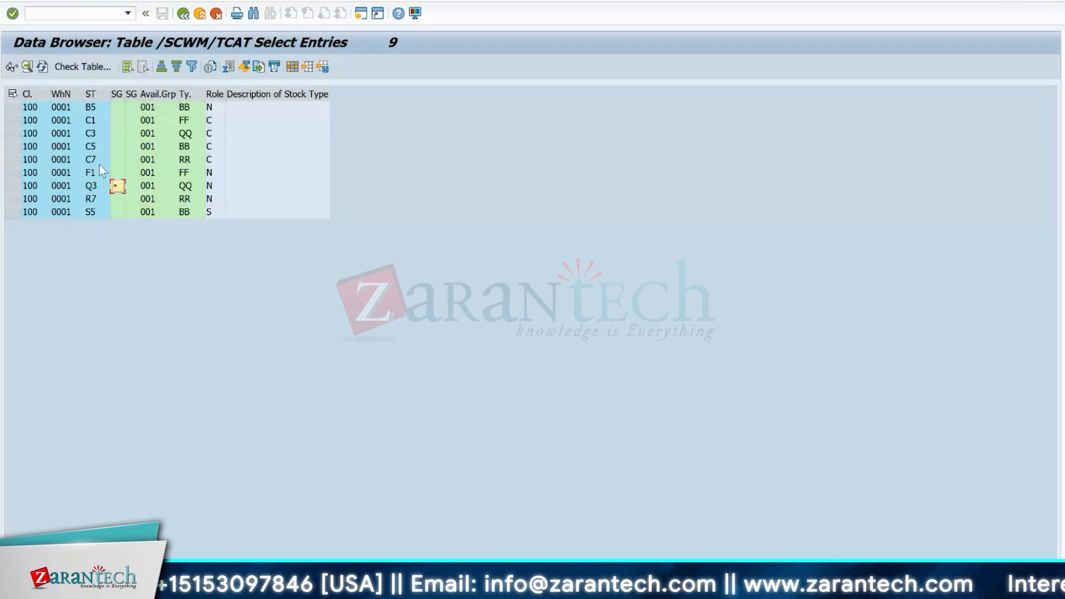
click(91, 95)
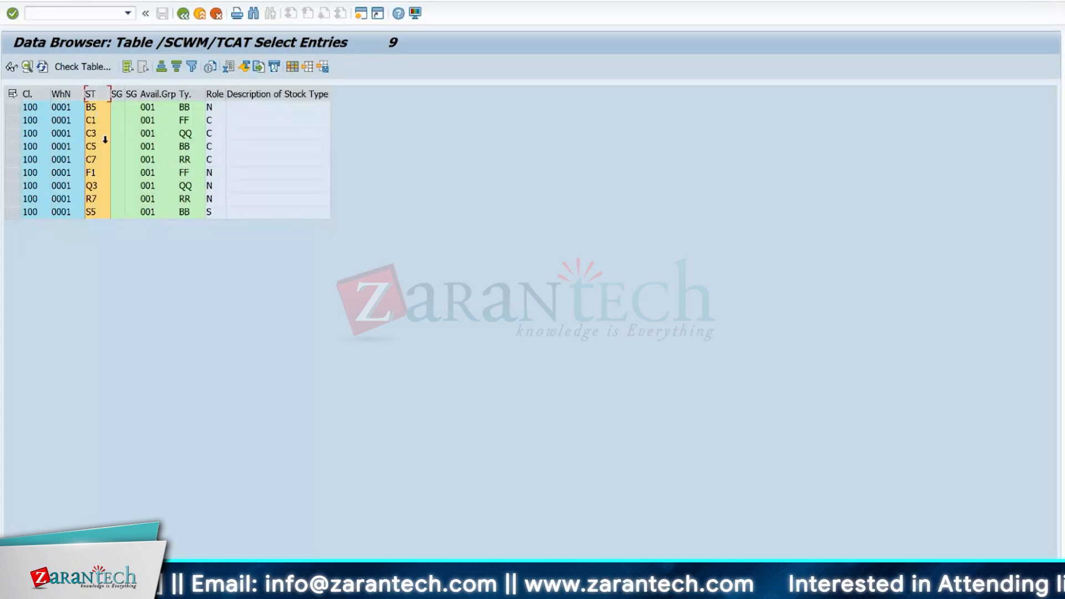
drag(105, 140, 120, 251)
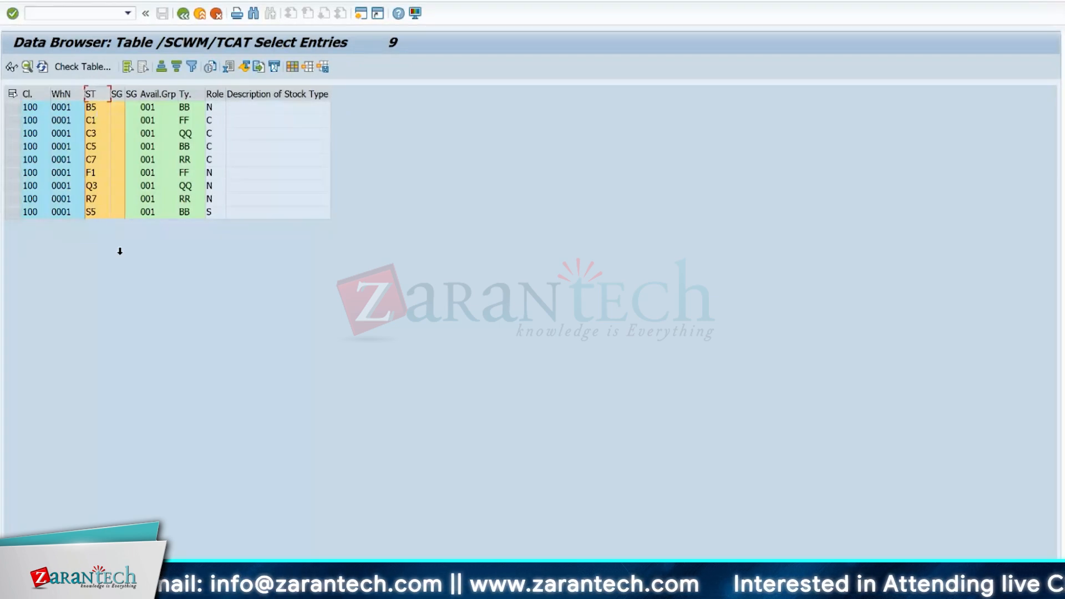
- Start the ABAP Dictionary with transaction SE11 in a new session, display database table /SCWM/TCAT and widen its Key column
click(64, 13)
text(/ose11)
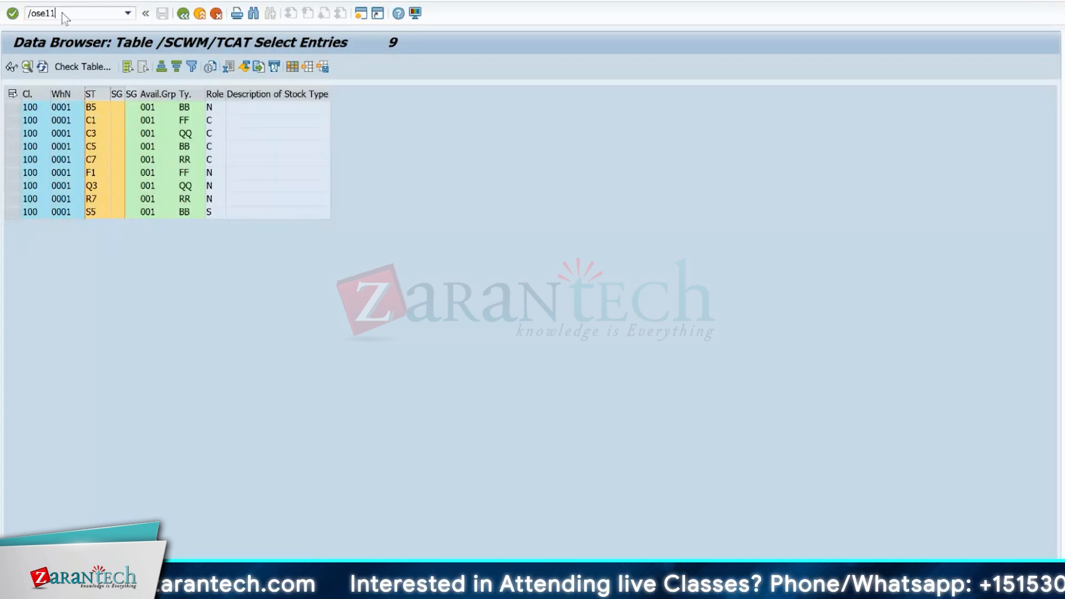
key(Return)
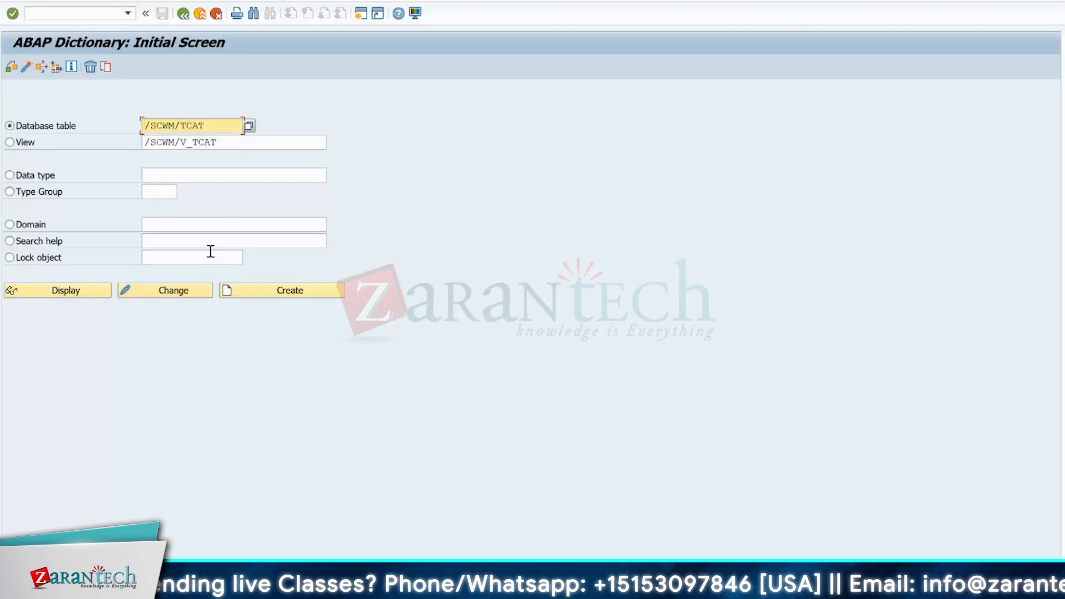
click(248, 139)
key(BackSpace)
key(BackSpace)
key(BackSpace)
key(BackSpace)
key(BackSpace)
key(BackSpace)
key(BackSpace)
key(BackSpace)
key(BackSpace)
key(BackSpace)
key(BackSpace)
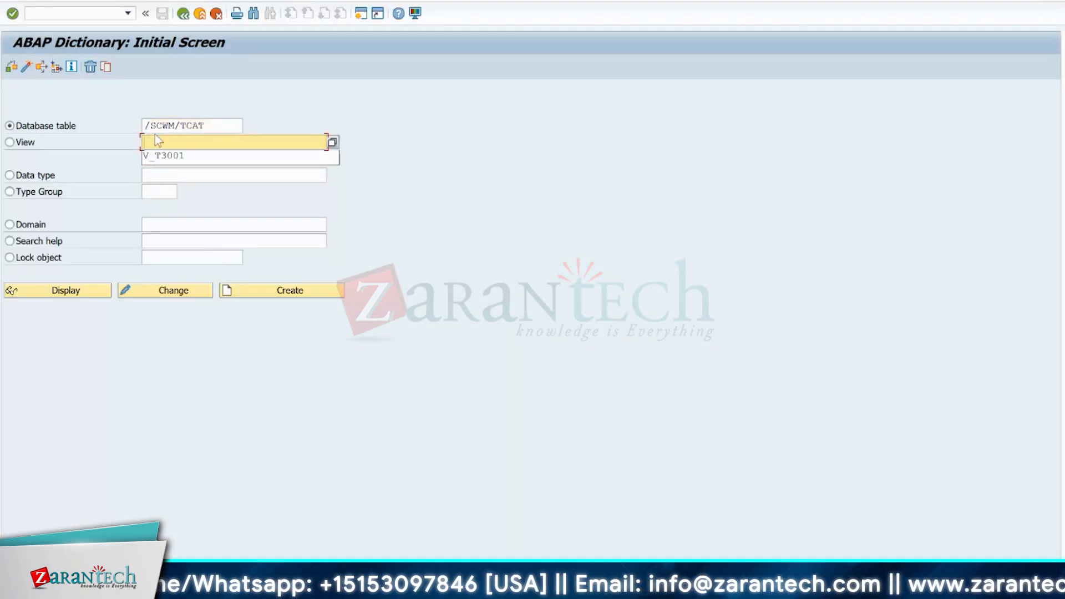
click(65, 289)
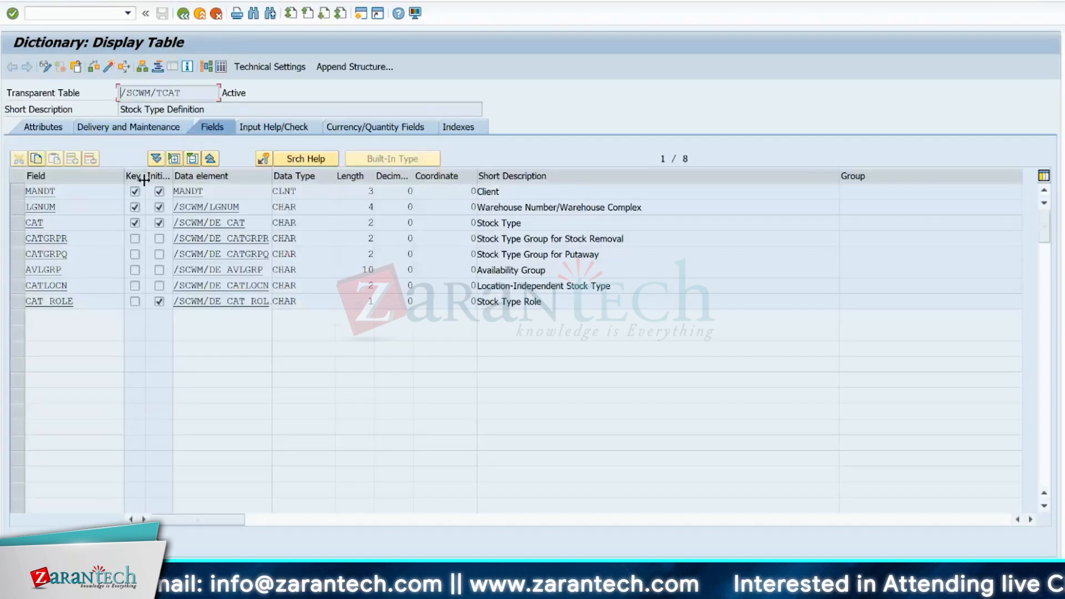
drag(145, 177, 169, 178)
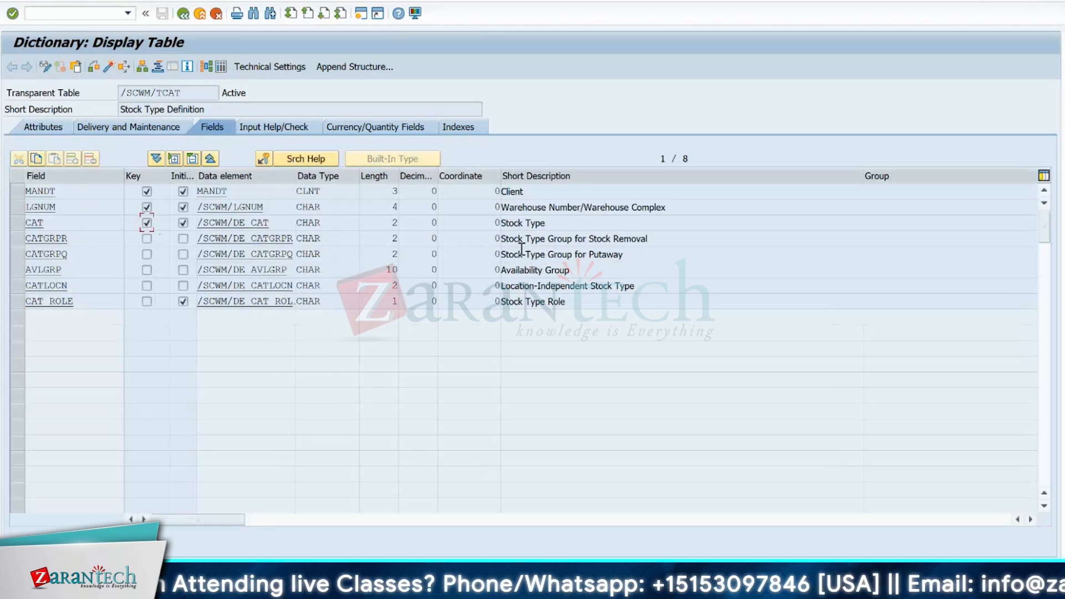
- Check the Description of Stock Type column in the Data Browser against the table's dictionary fields
key(ctrl+shift+F10)
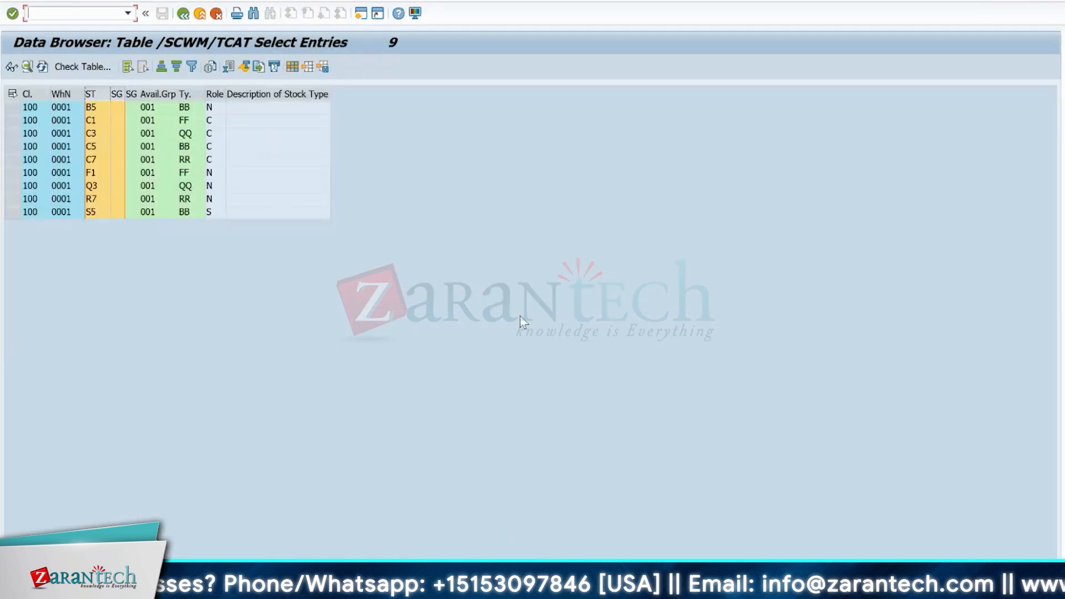
click(256, 93)
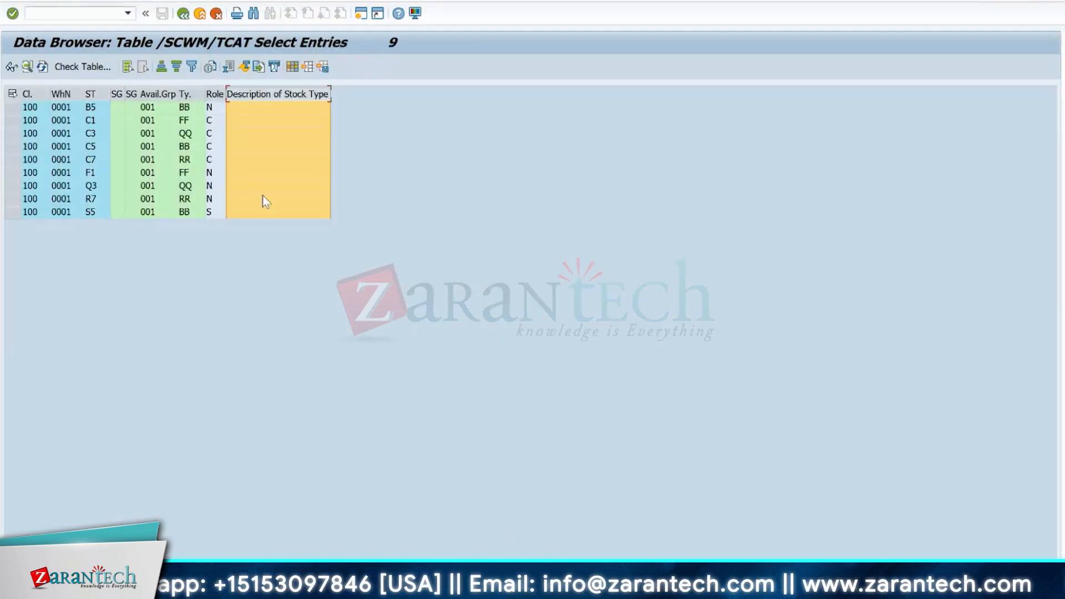
key(F3)
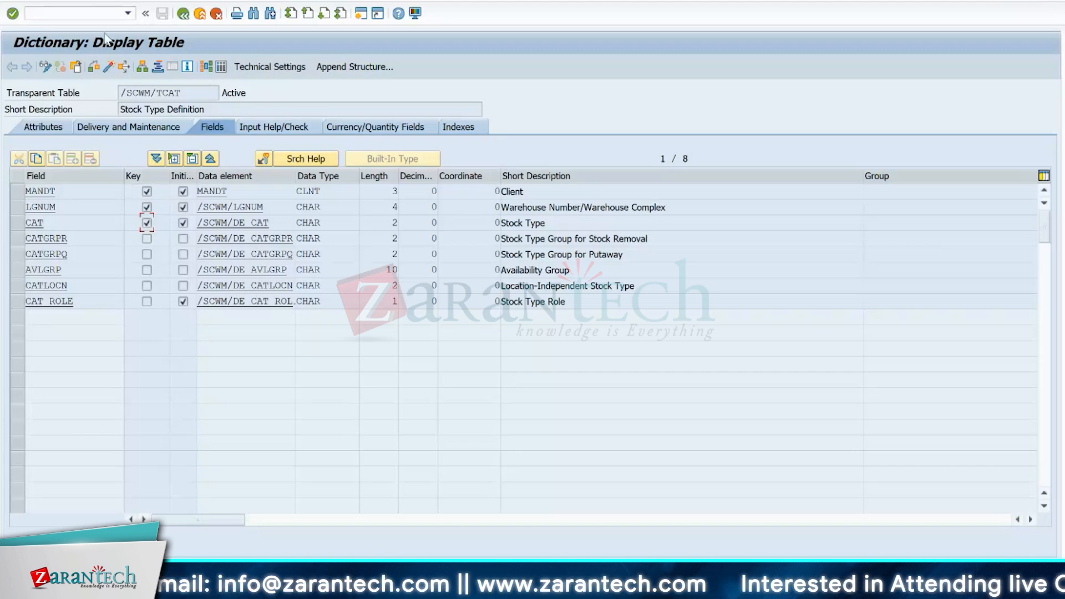
- Open the text table of /SCWM/TCAT and examine its name, /SCWM/TCAT_TXT
click(95, 2)
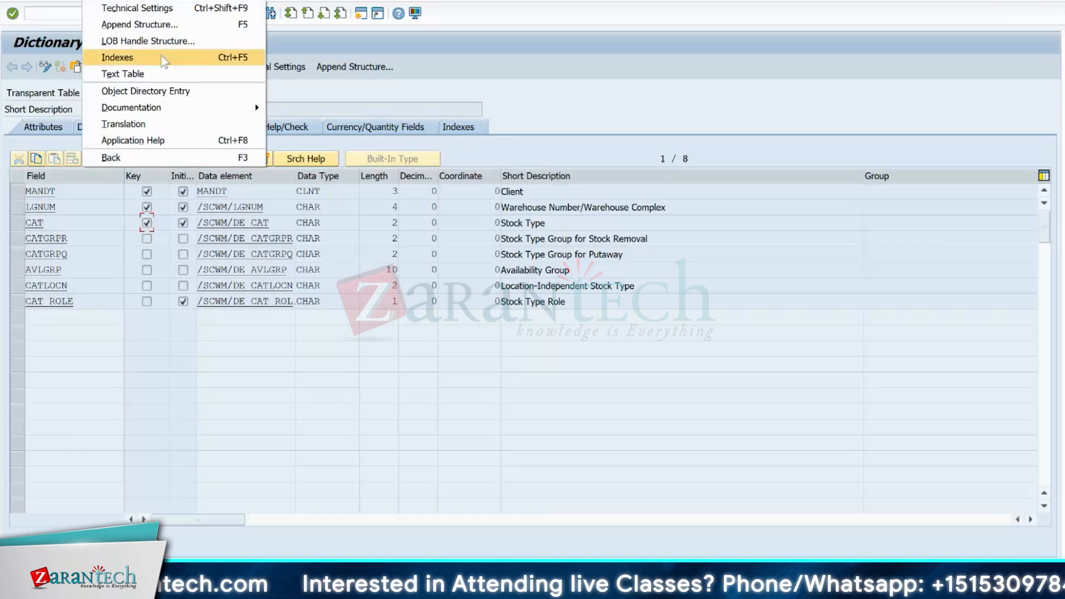
click(130, 73)
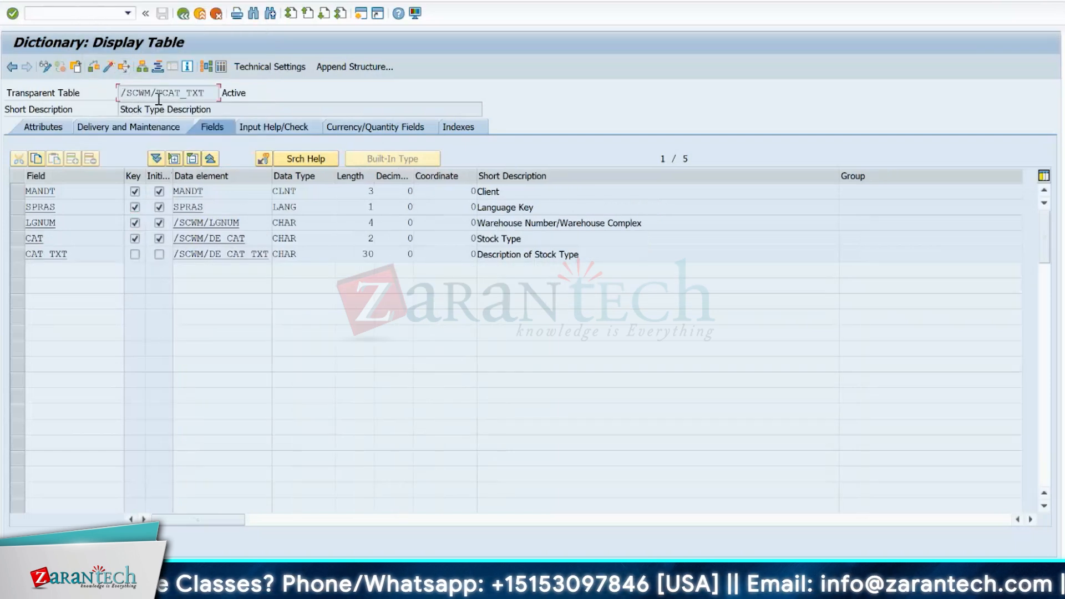
drag(201, 91, 116, 94)
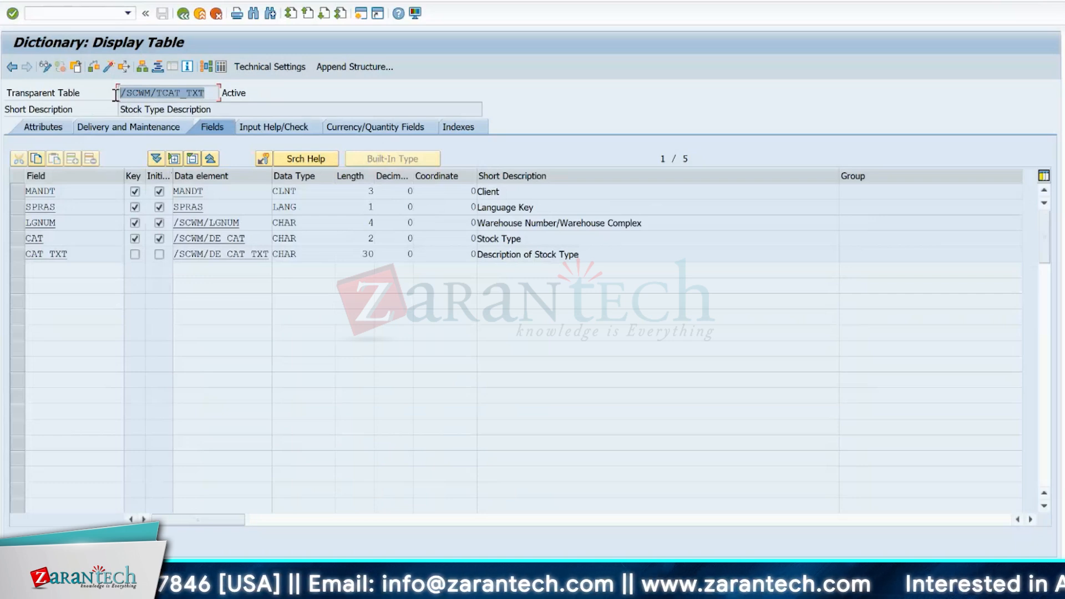
click(115, 95)
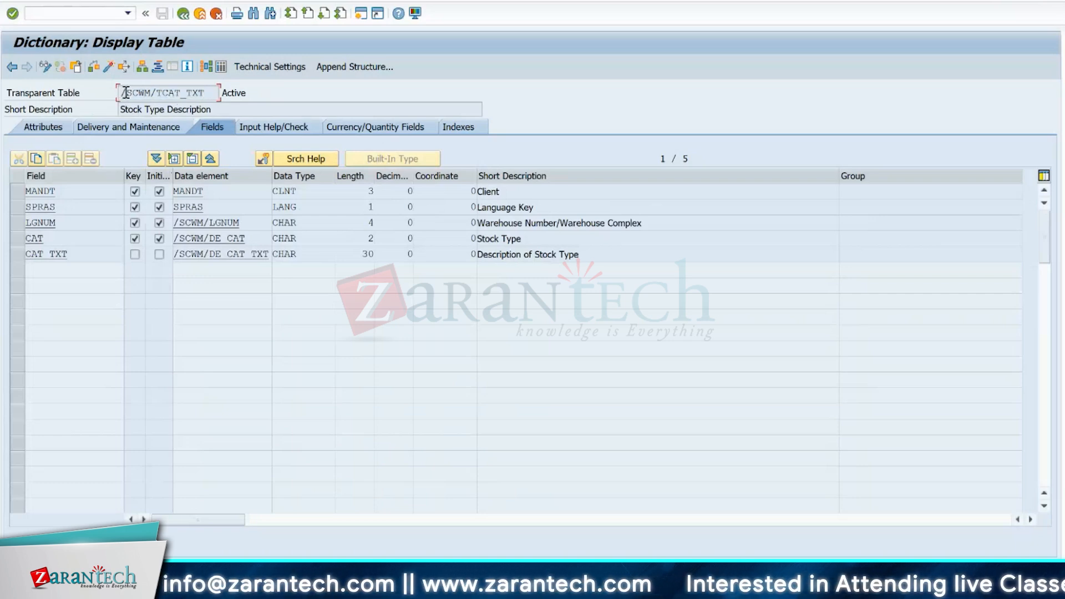
click(211, 93)
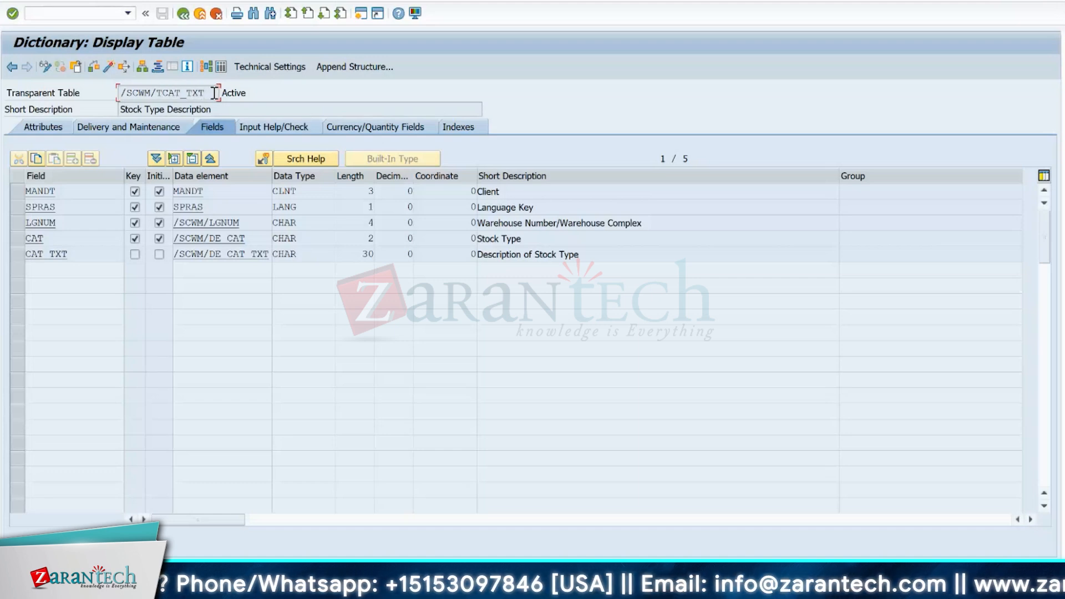
- Return to the /SCWM/TCAT definition, view its text table once more and go back to the main table
click(183, 13)
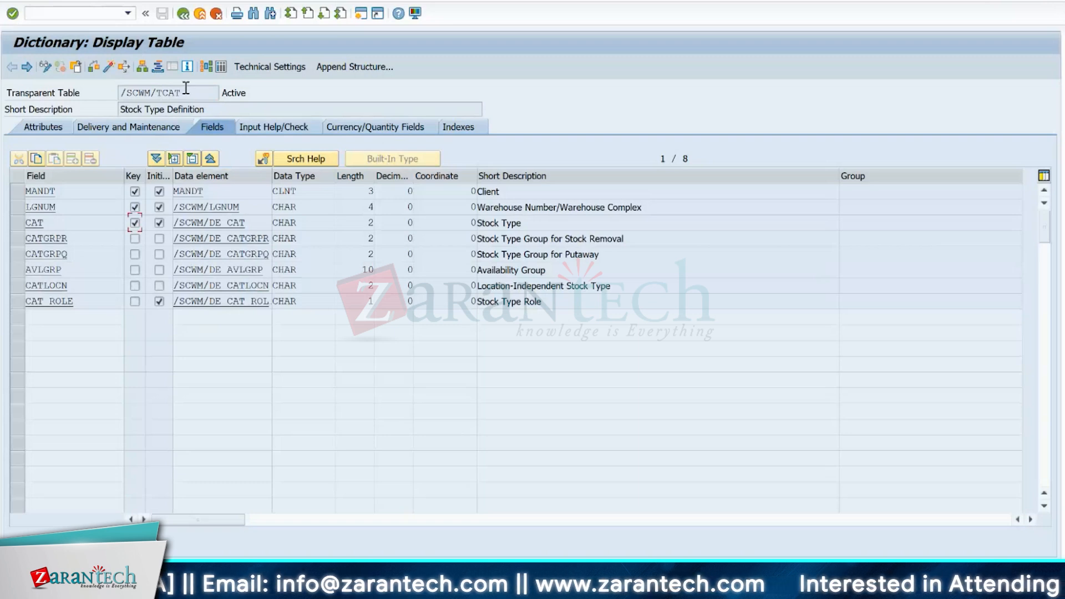
click(92, 2)
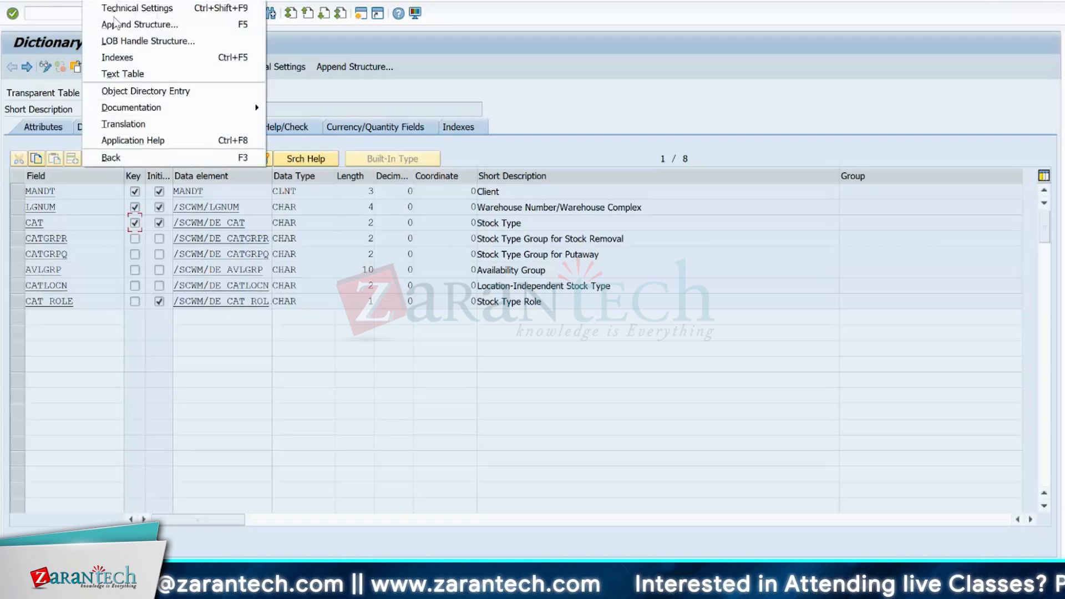
click(130, 78)
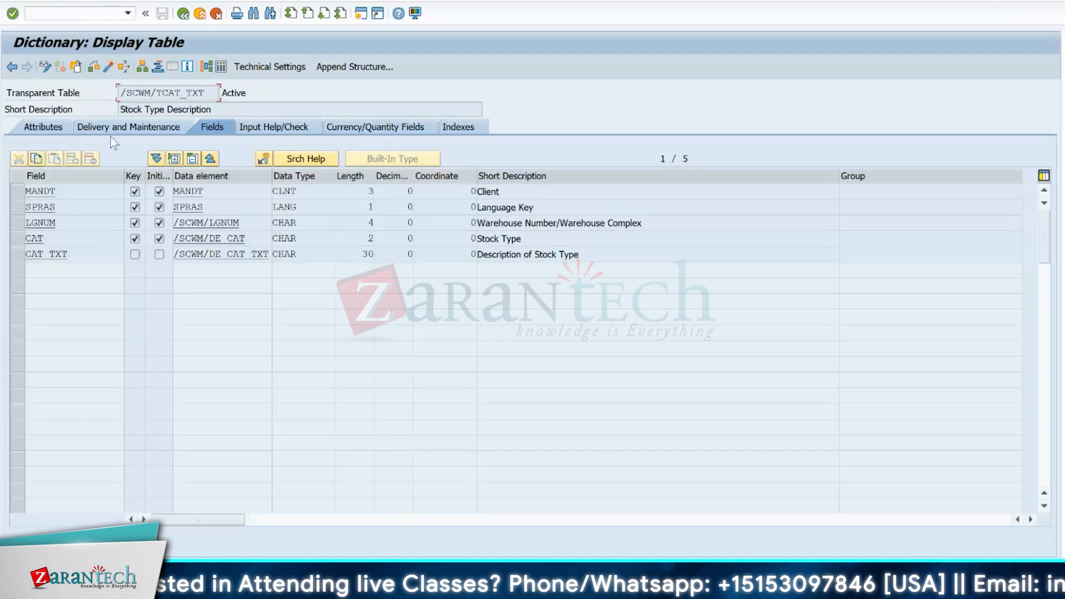
key(F3)
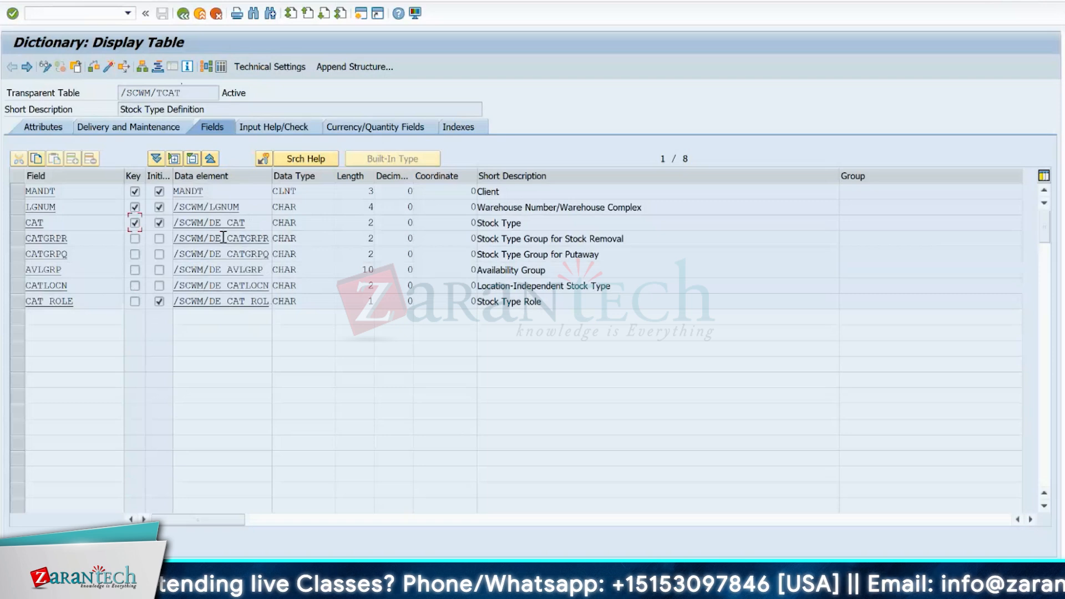
- Run a where-used search for field CAT of /SCWM/TCAT, restricted to Views only
click(184, 15)
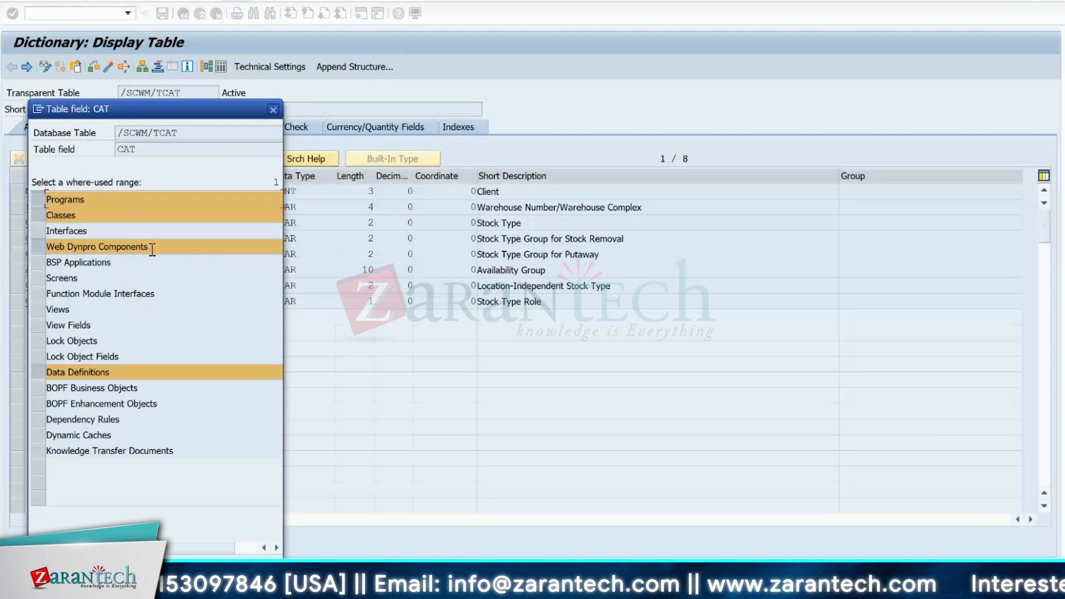
click(36, 201)
click(37, 216)
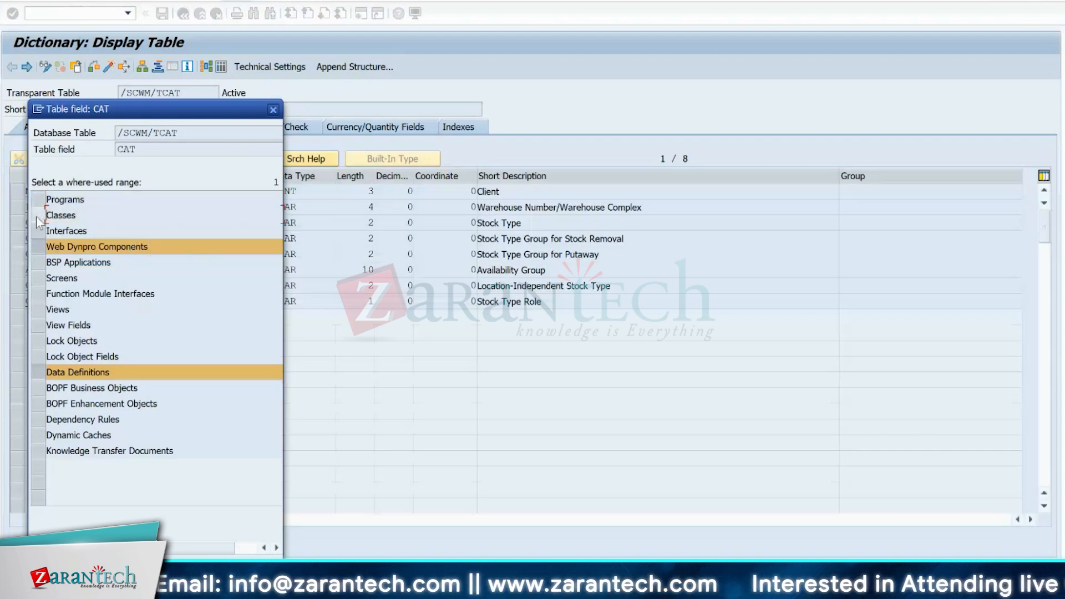
click(38, 248)
click(37, 373)
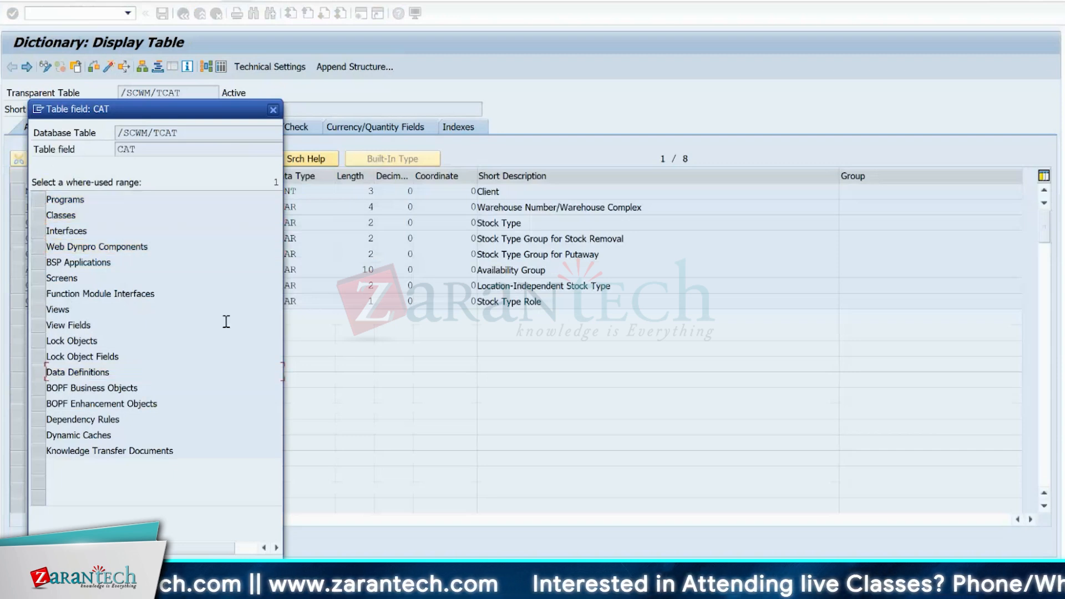
click(39, 309)
drag(146, 109, 523, 95)
key(Return)
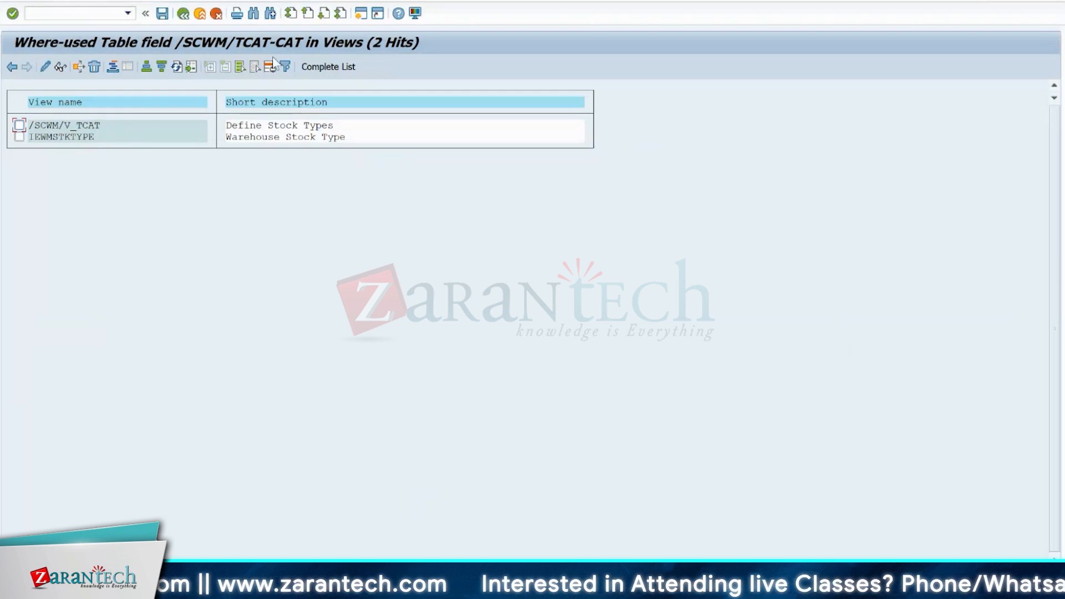
- Return to the /SCWM/TCAT definition and repeat the where-used search for field CAT with only Views selected
click(183, 14)
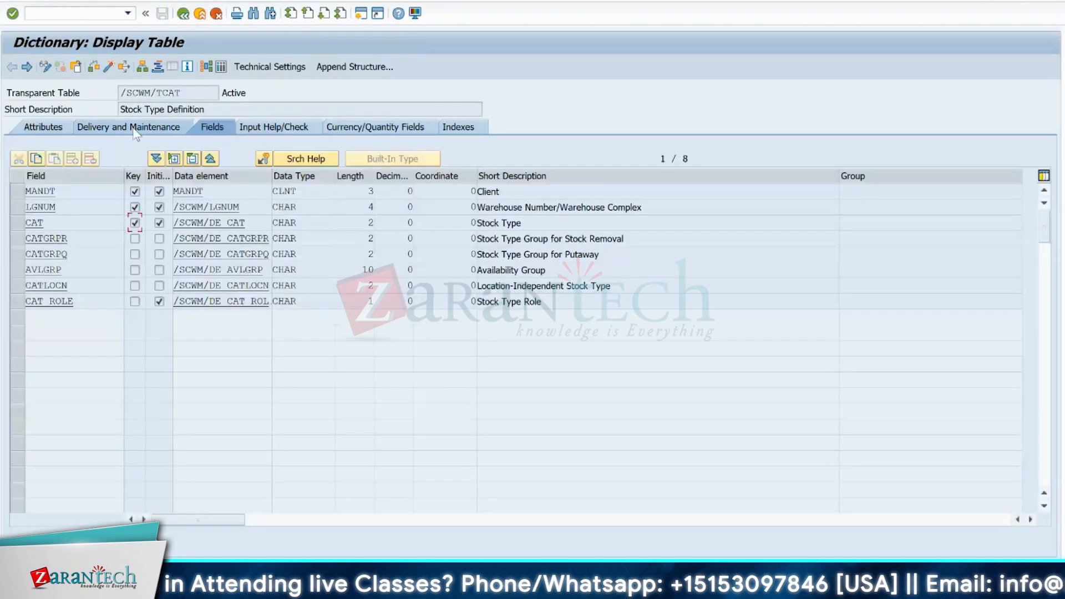
click(124, 68)
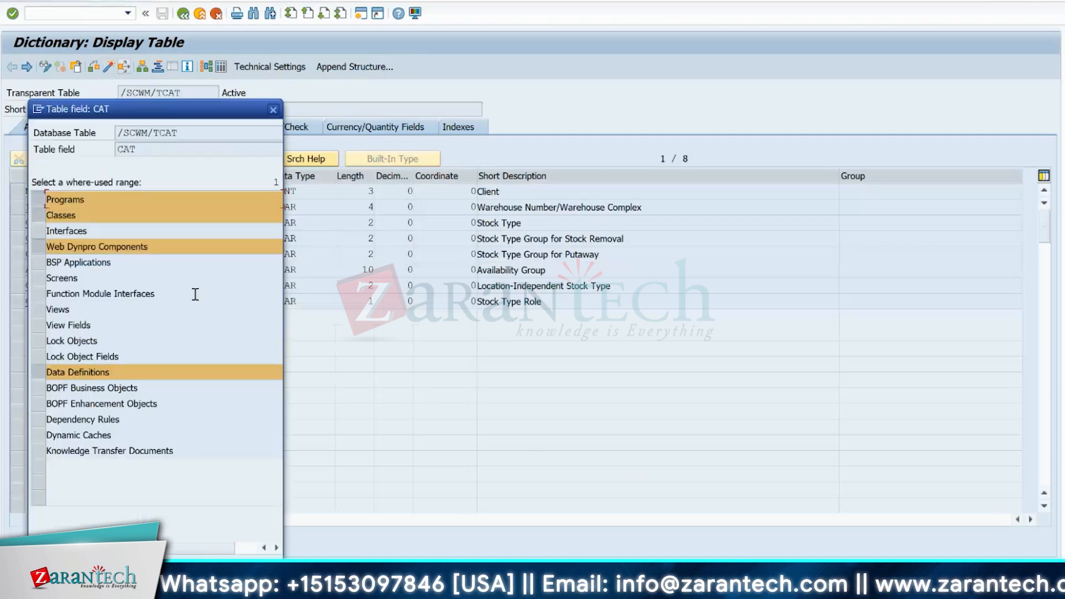
click(38, 202)
click(39, 216)
click(39, 247)
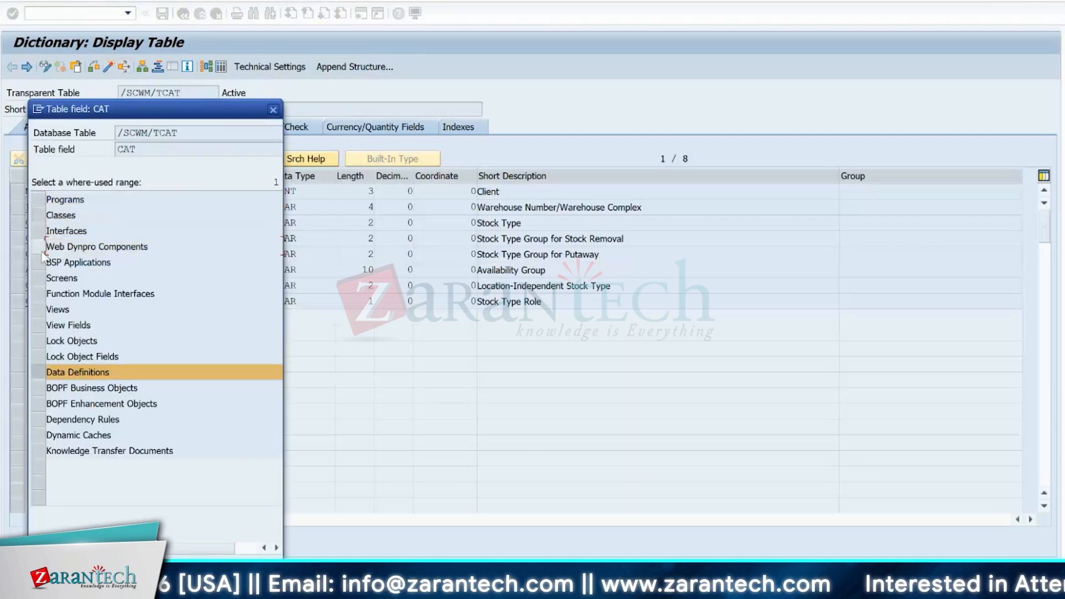
click(39, 372)
click(39, 312)
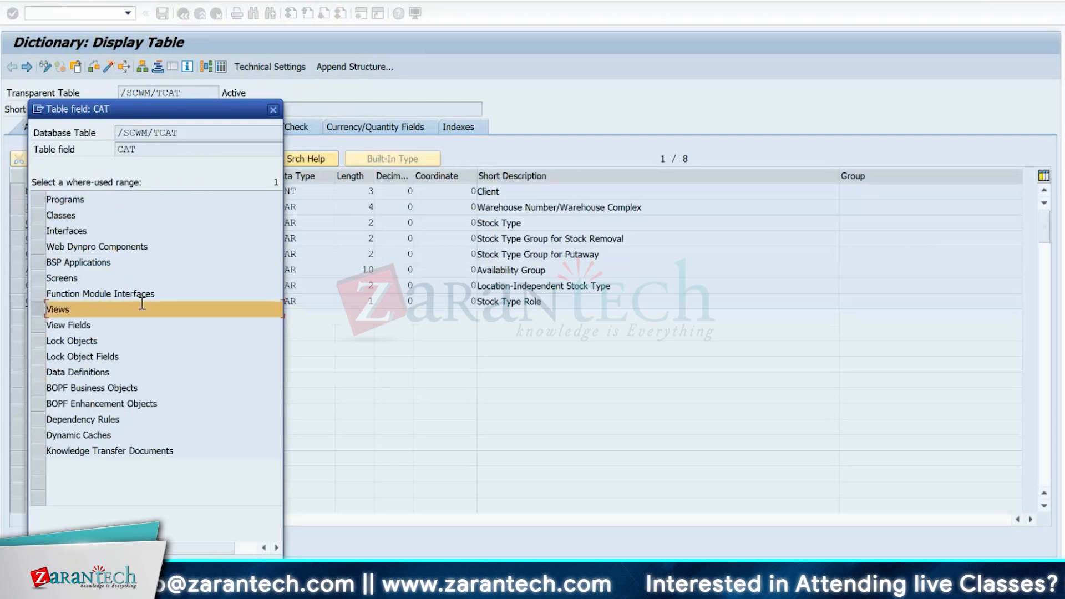
key(Return)
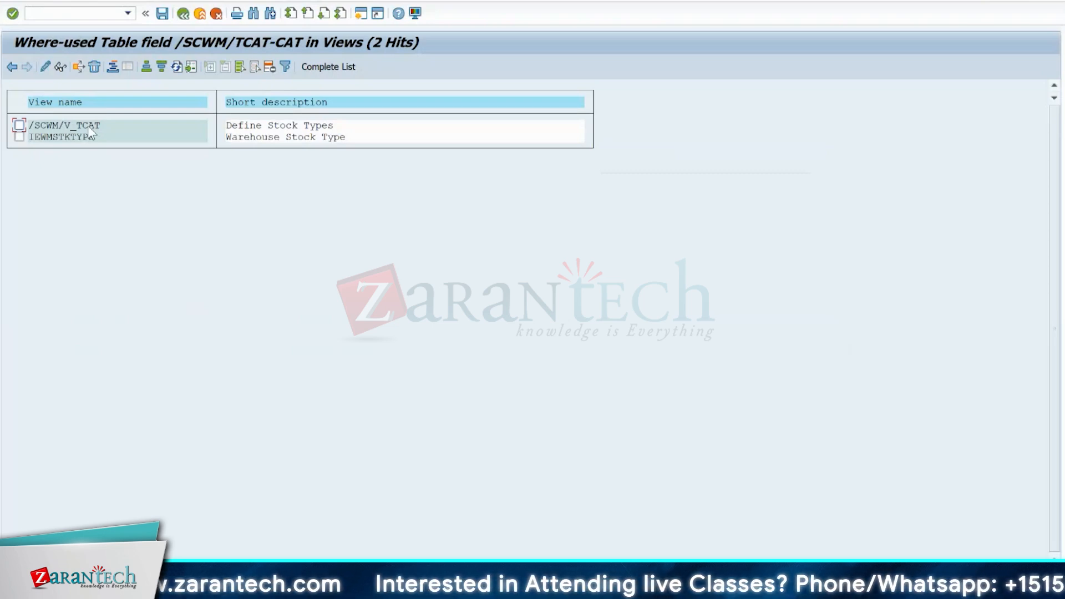
- Open the view /SCWM/V_TCAT from the where-used hits and return from the /SCWM/TCAT entries to their selection screen
double_click(88, 125)
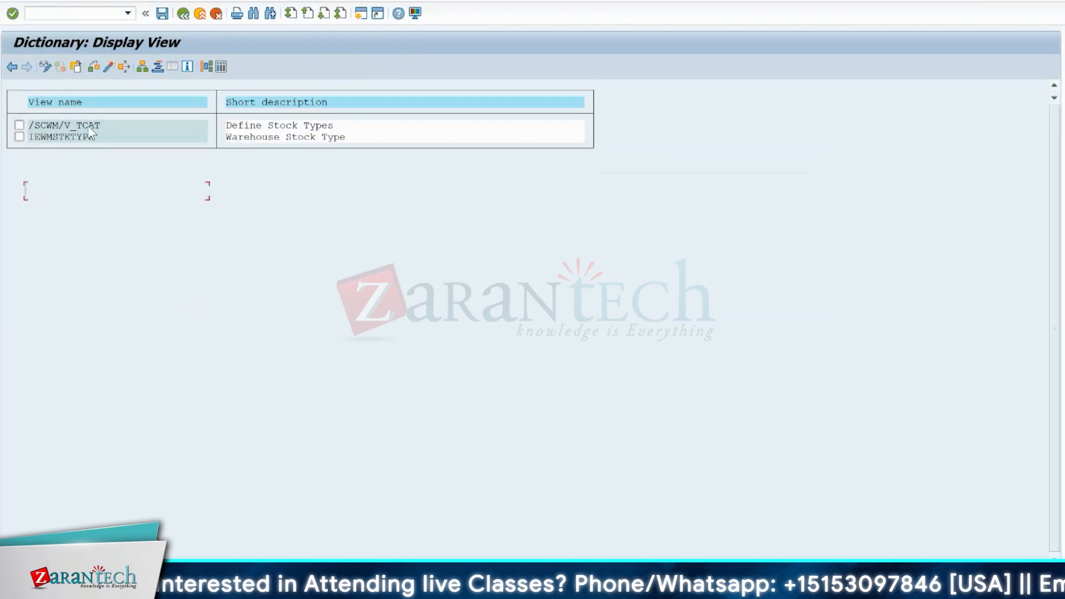
double_click(88, 125)
click(222, 67)
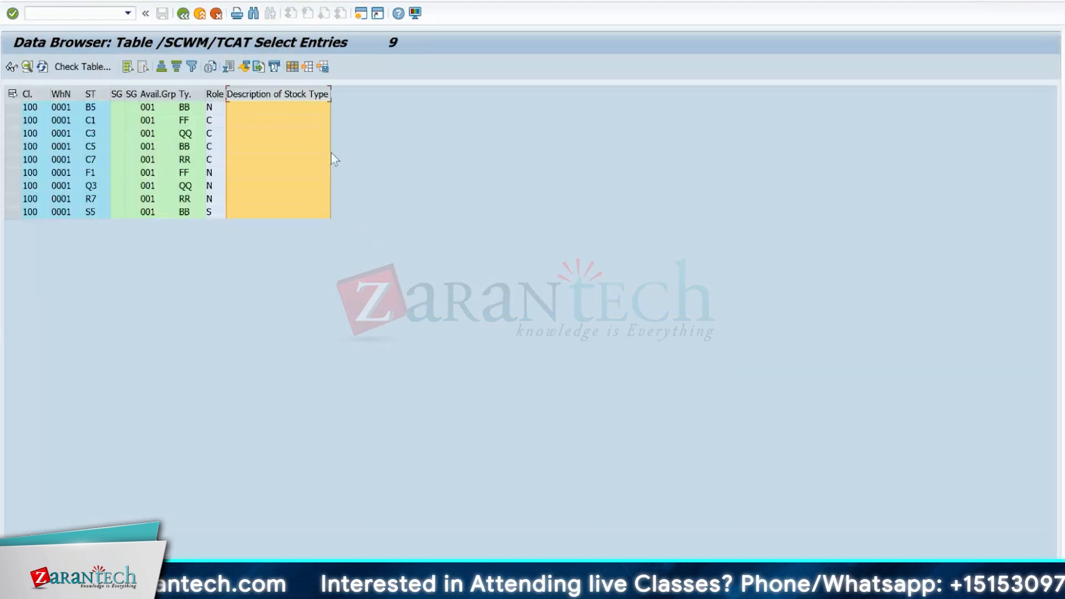
click(171, 161)
click(182, 13)
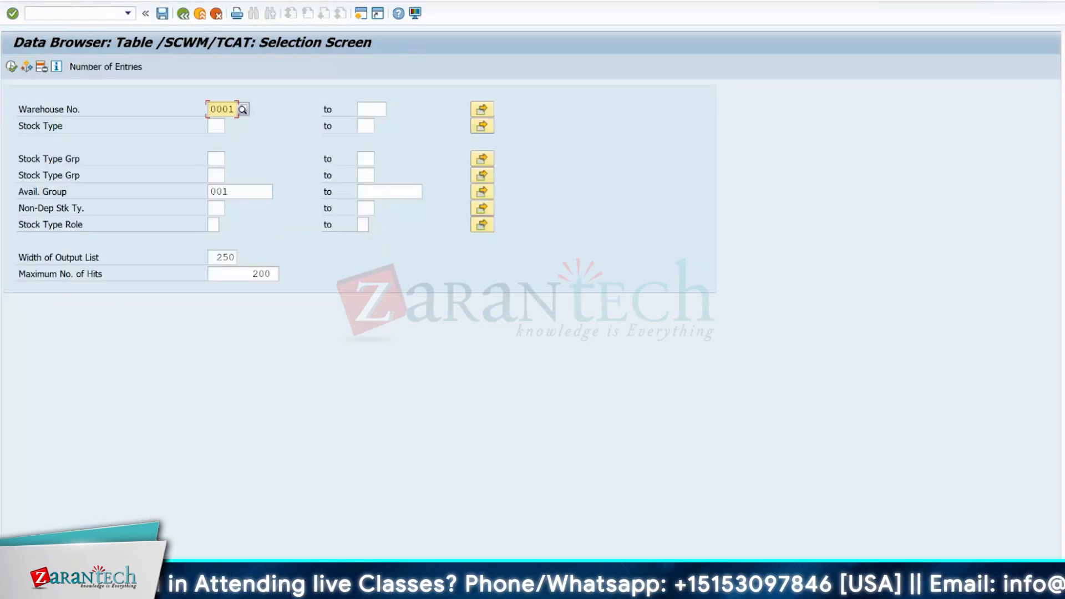
- Switch to the Display IMG session and select Configure Availability Group for Putaway under Goods Receipt Process
mouse_move(483, 593)
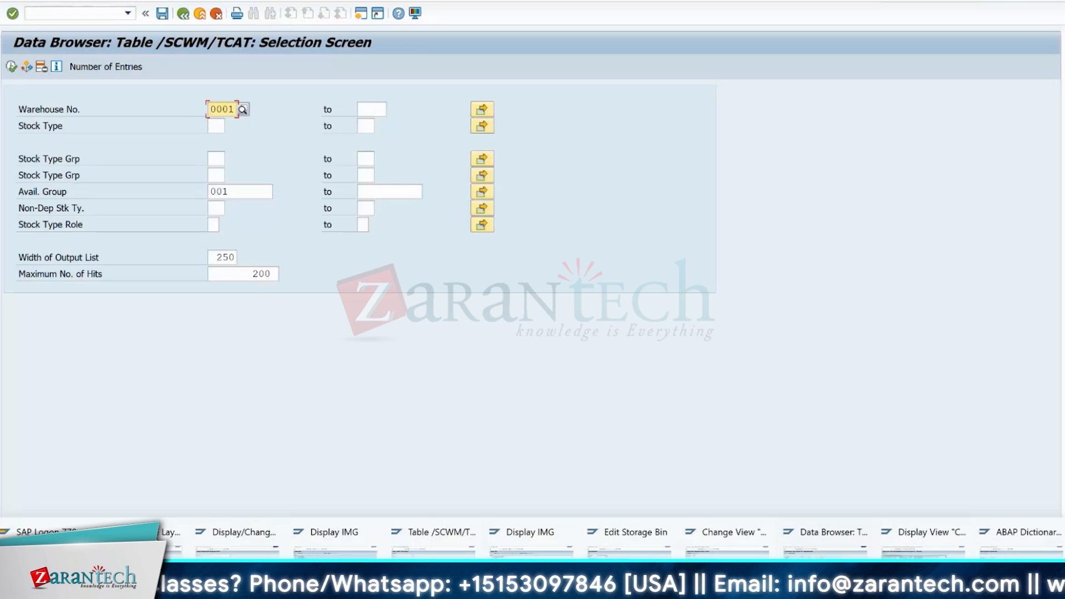
click(531, 546)
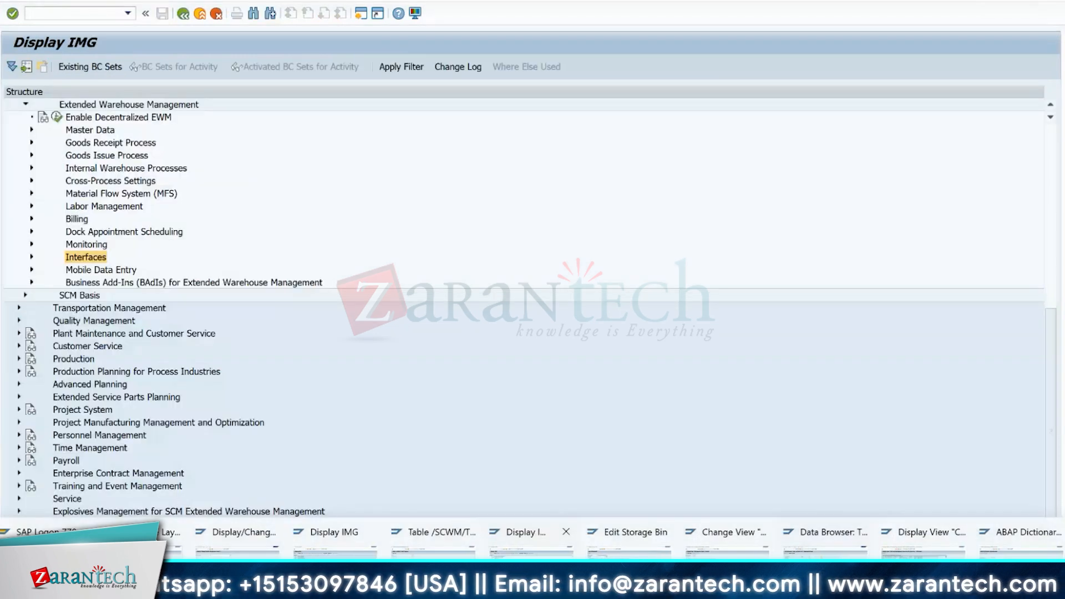
click(31, 142)
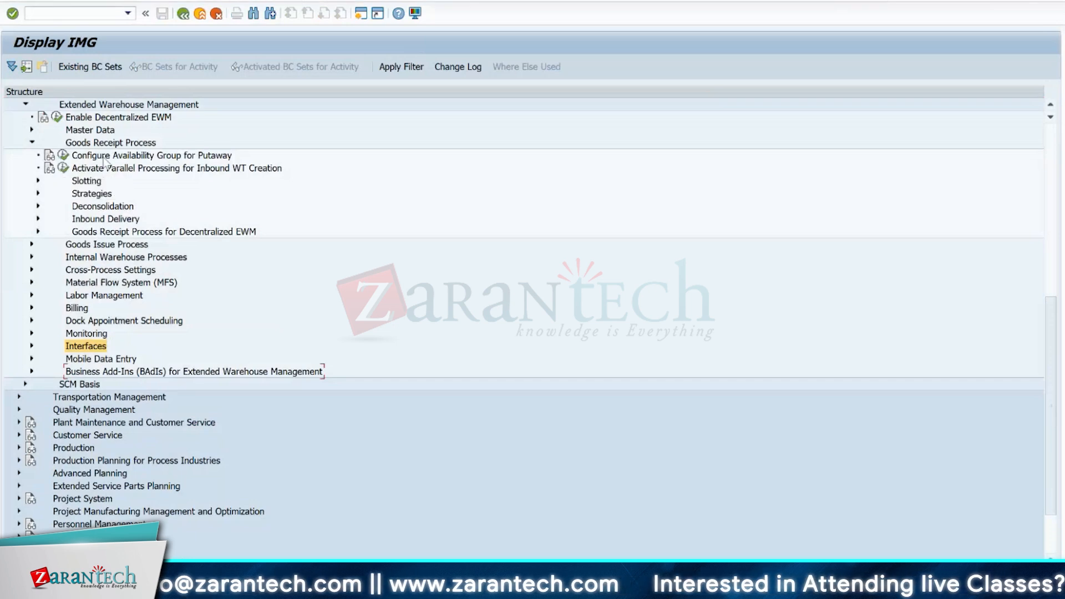
click(138, 156)
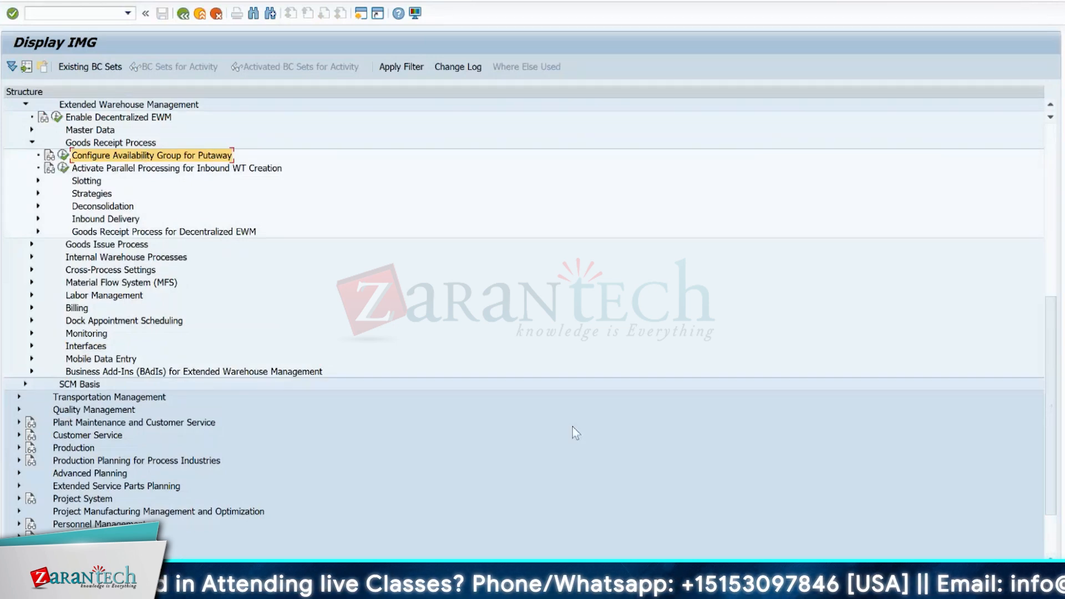
- In the ERP plant storage location mapping table, also mark the plant 1710 row for 171S and widen the storage location column
mouse_move(627, 589)
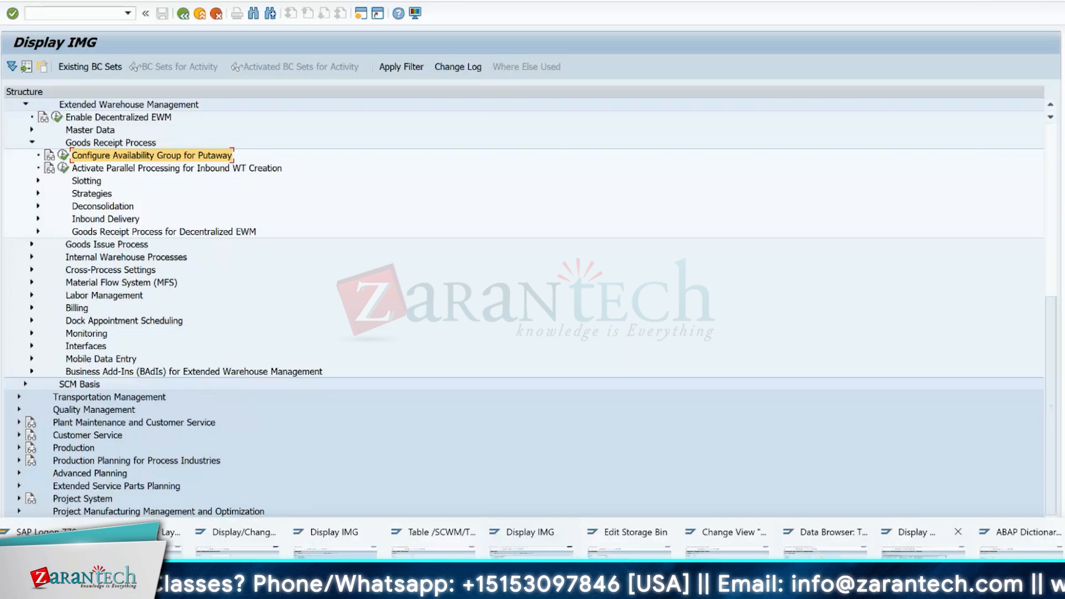
click(910, 534)
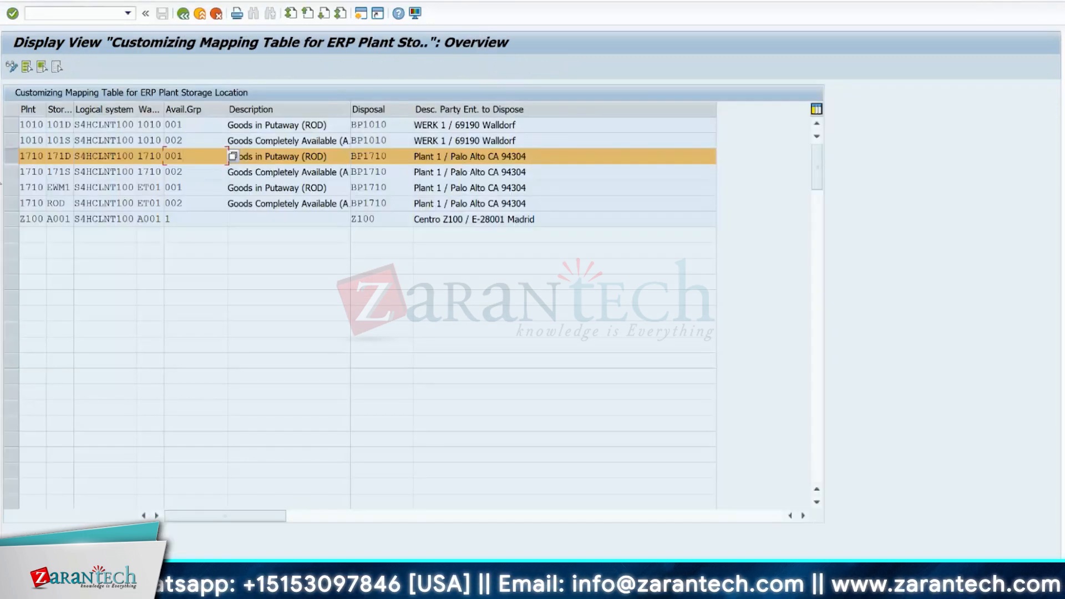
click(10, 171)
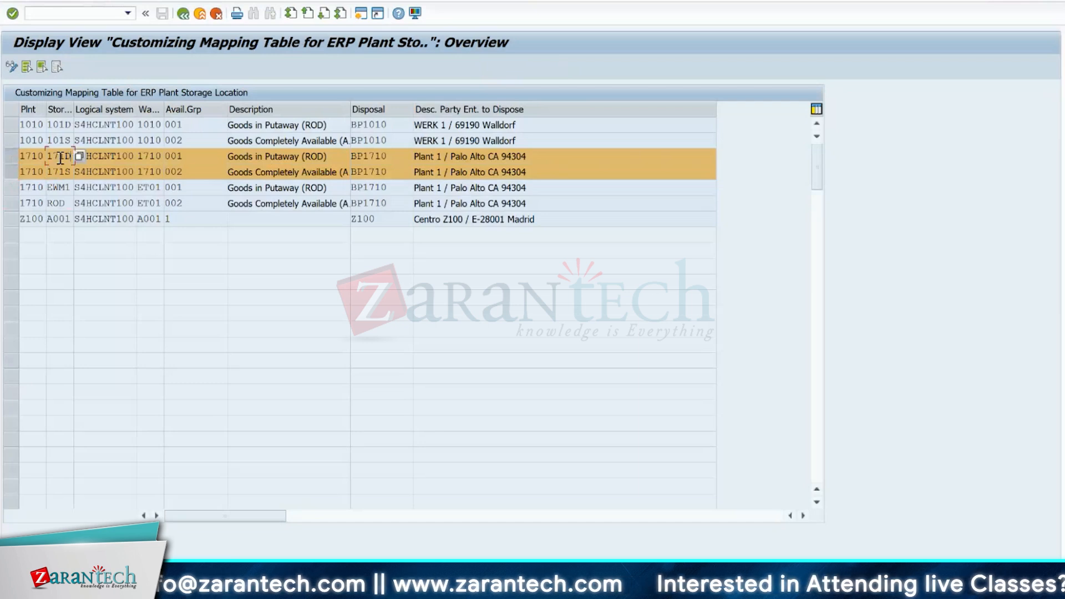
drag(74, 106, 115, 103)
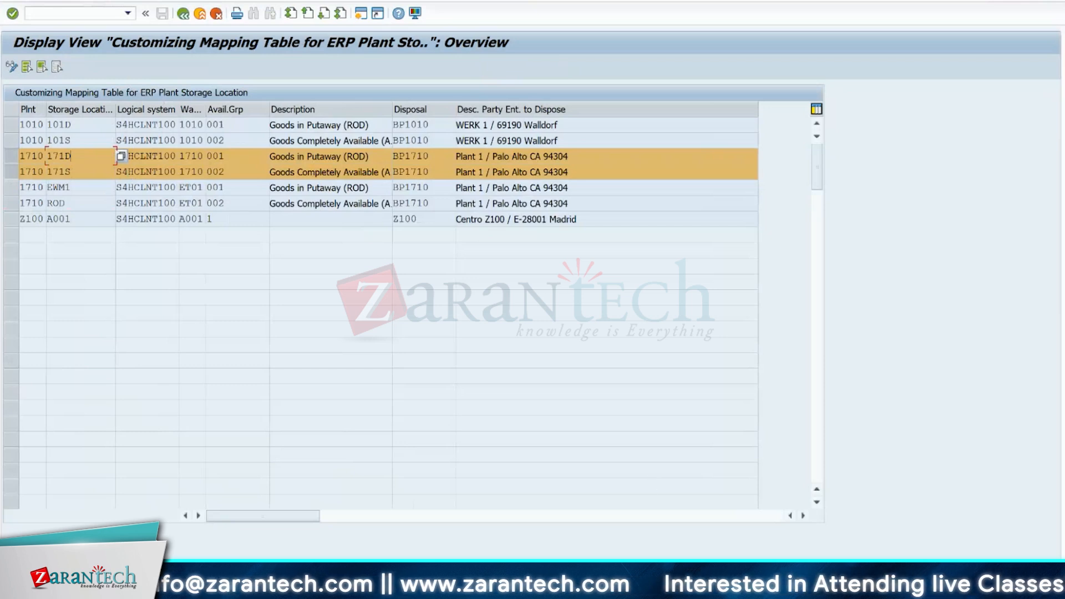
mouse_move(710, 586)
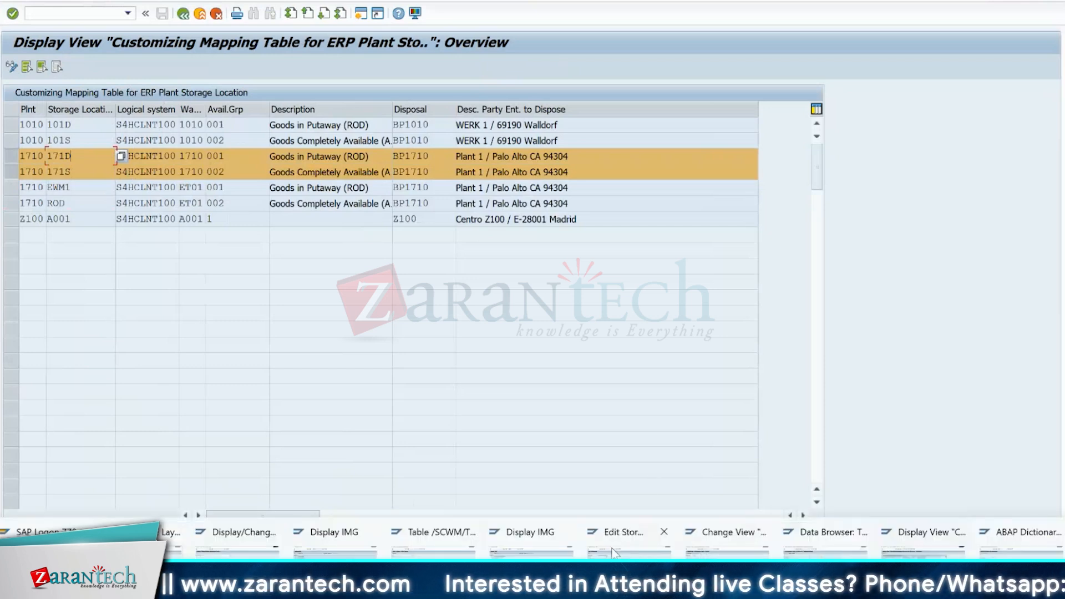
click(530, 546)
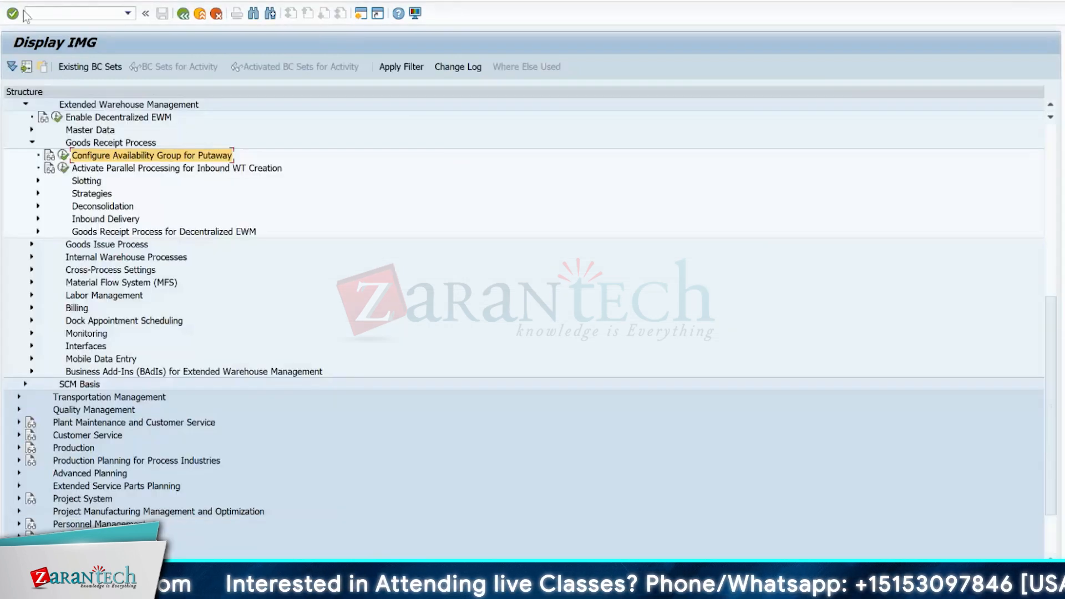
click(77, 14)
text(/n/scwm/)
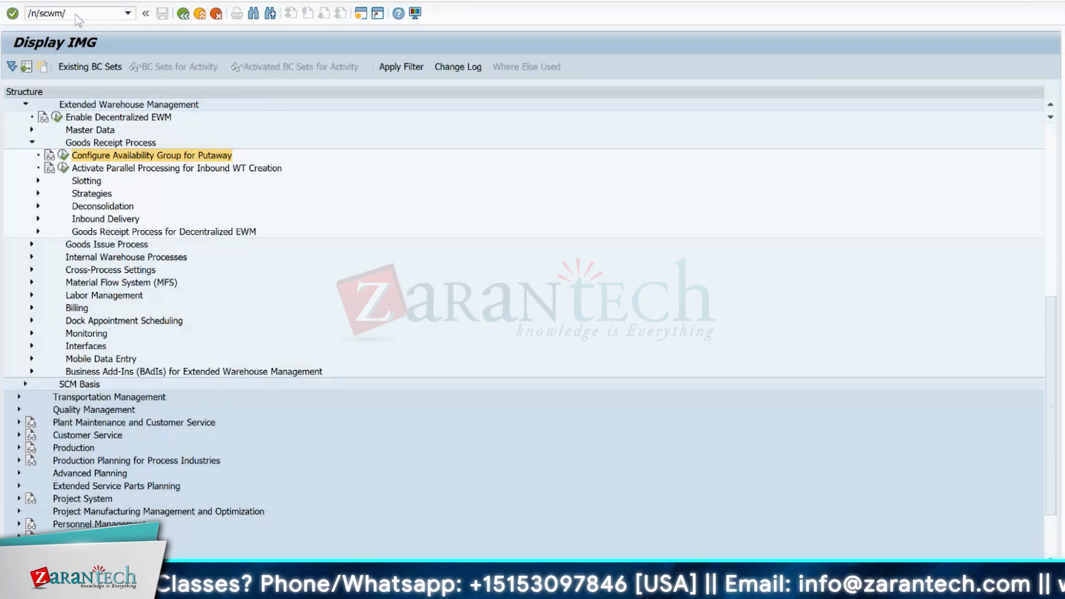
key(alt+Tab)
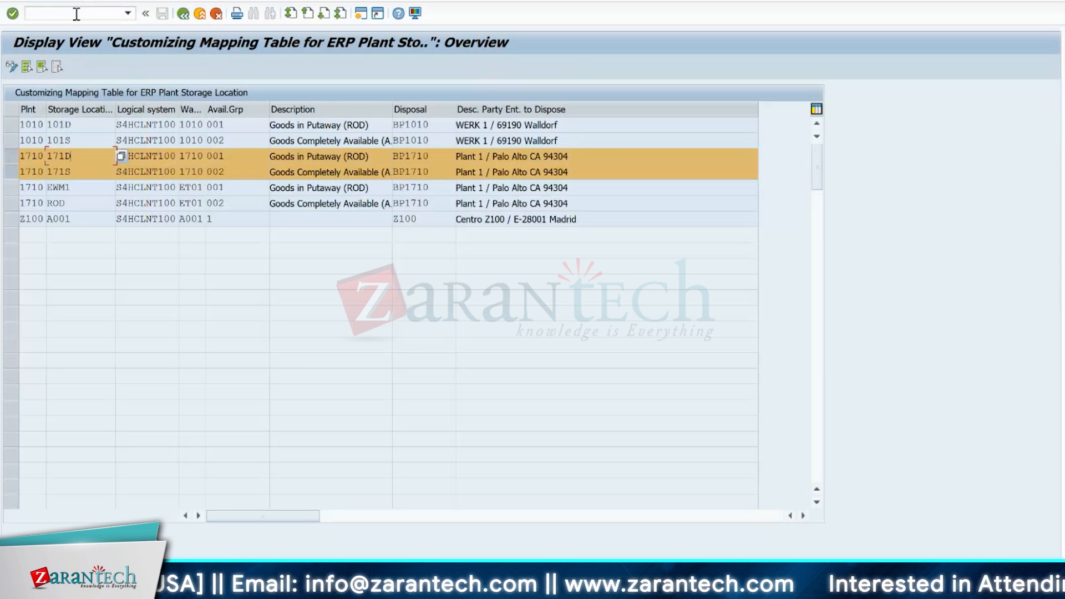
key(alt+Tab)
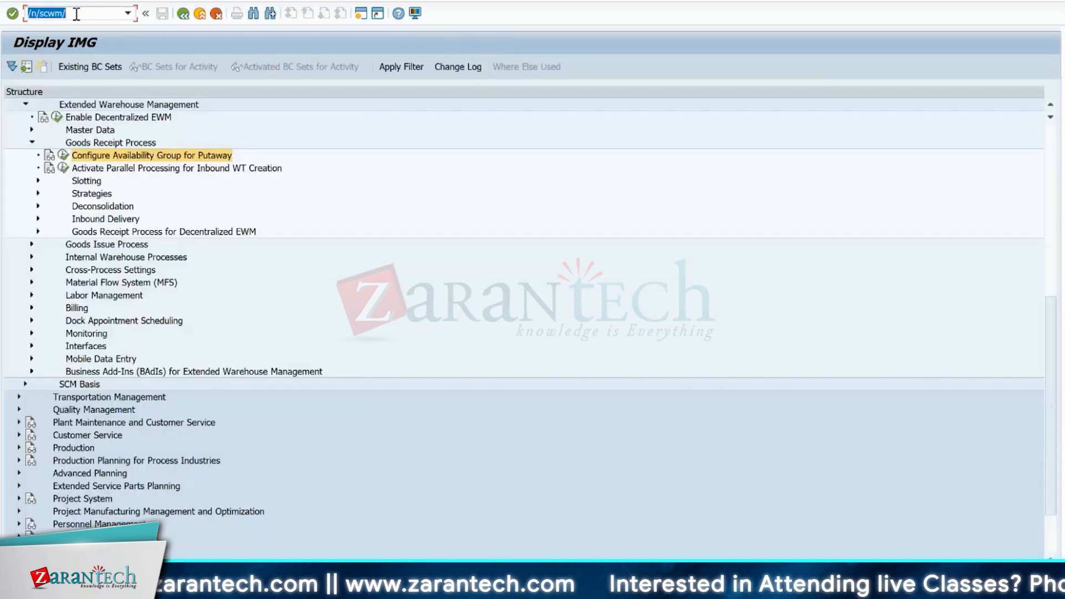
key(alt+Tab)
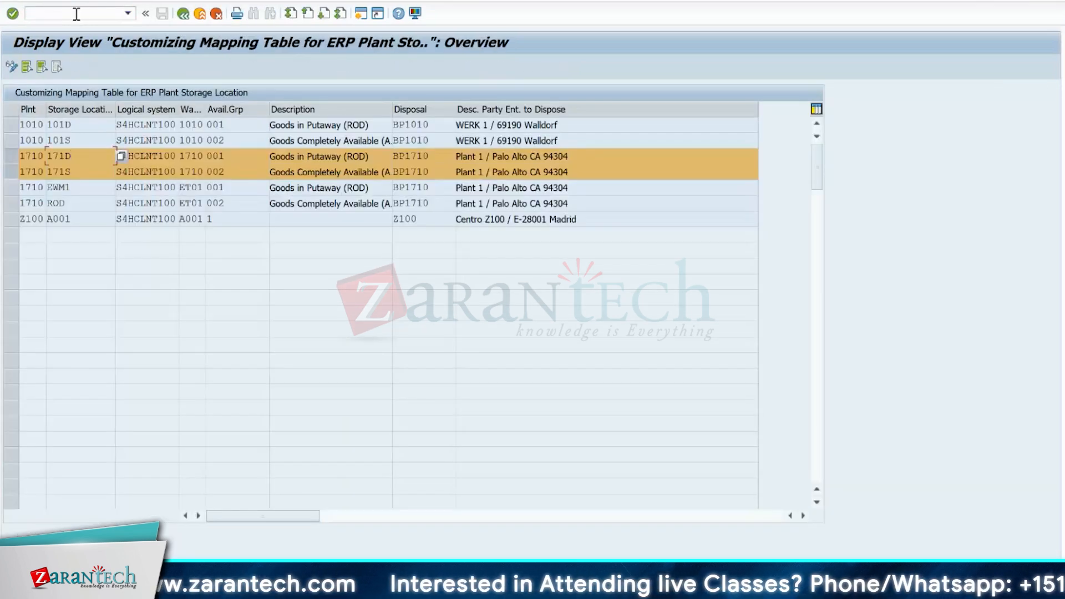
key(alt+Tab)
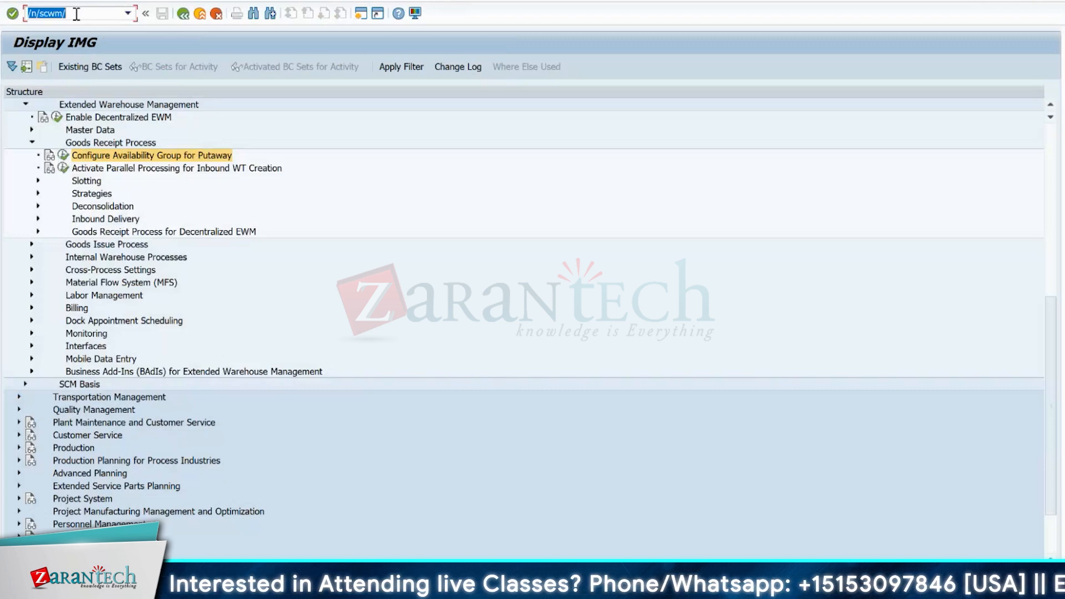
click(77, 15)
key(BackSpace)
key(BackSpace)
key(BackSpace)
key(BackSpace)
key(BackSpace)
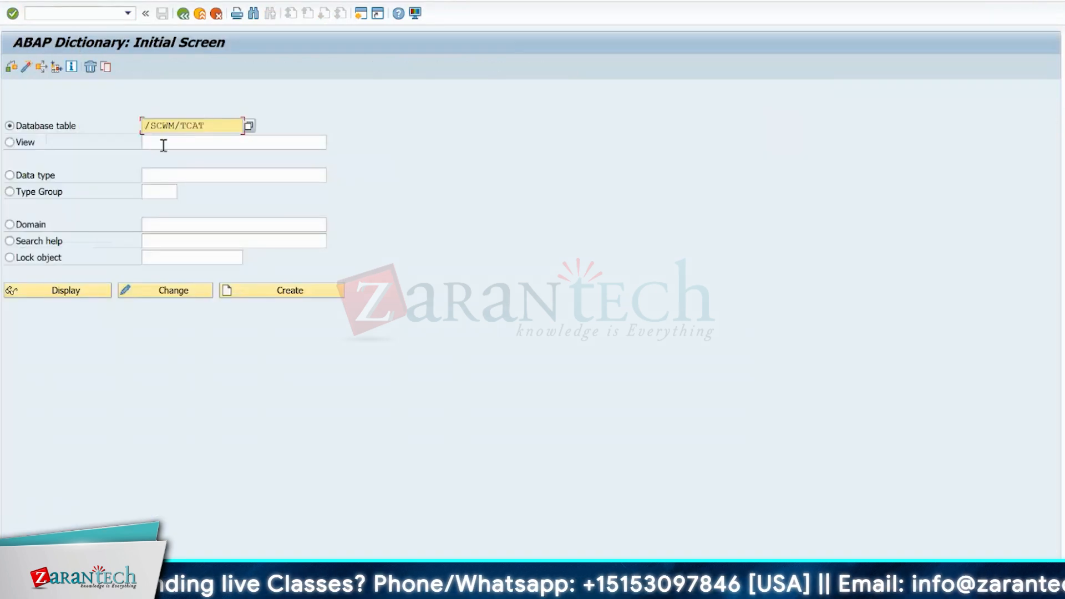
- Display the /SCWM/TCAT entries for warehouse 1710 and availability group 001, and mark the stock type F1 row
click(69, 289)
click(215, 71)
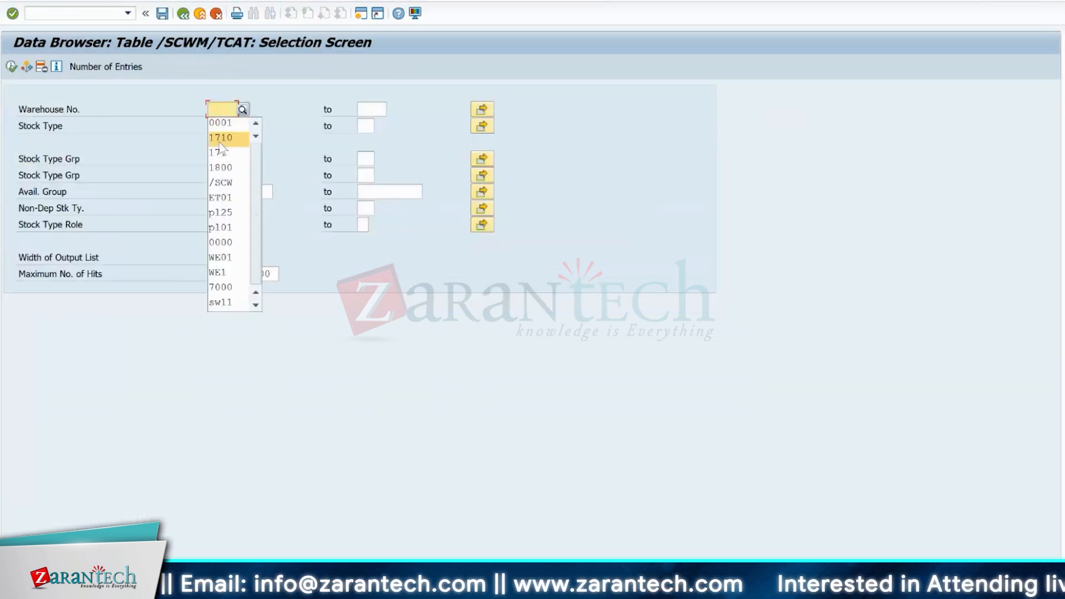
click(220, 139)
click(219, 192)
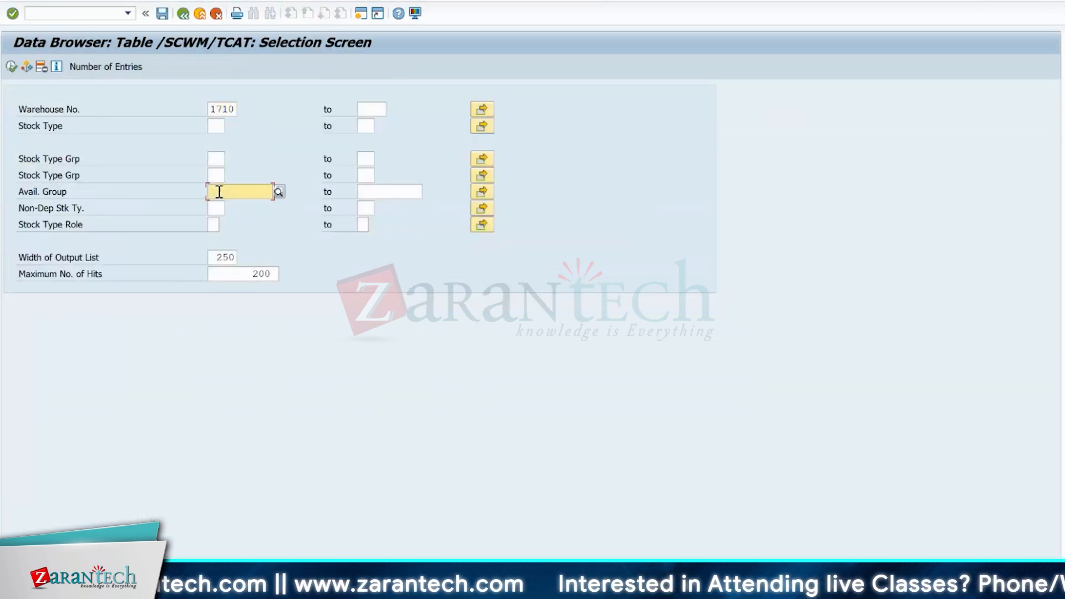
text(001)
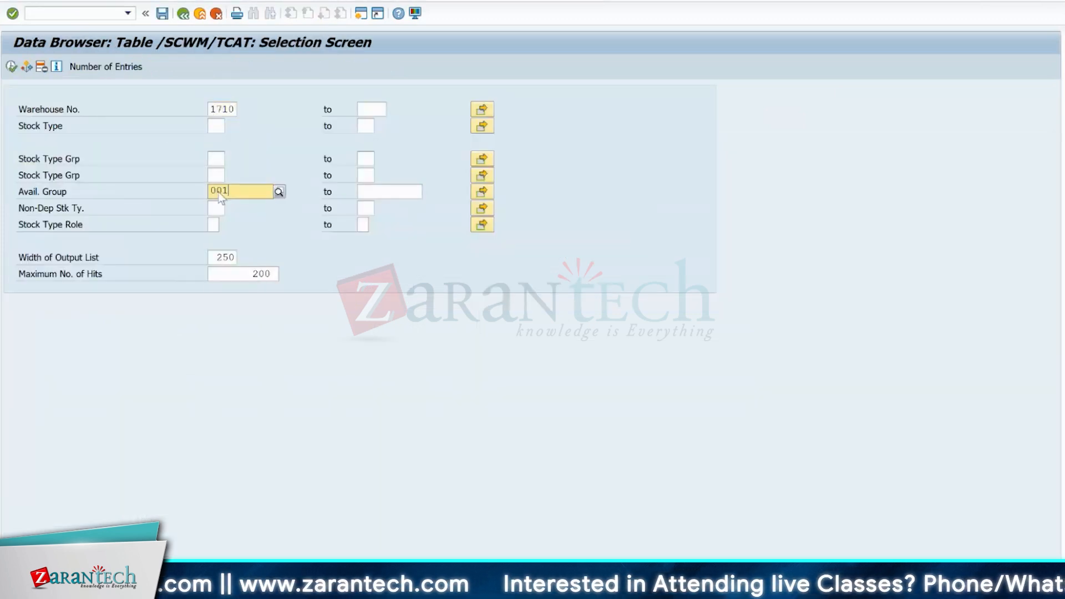
click(11, 66)
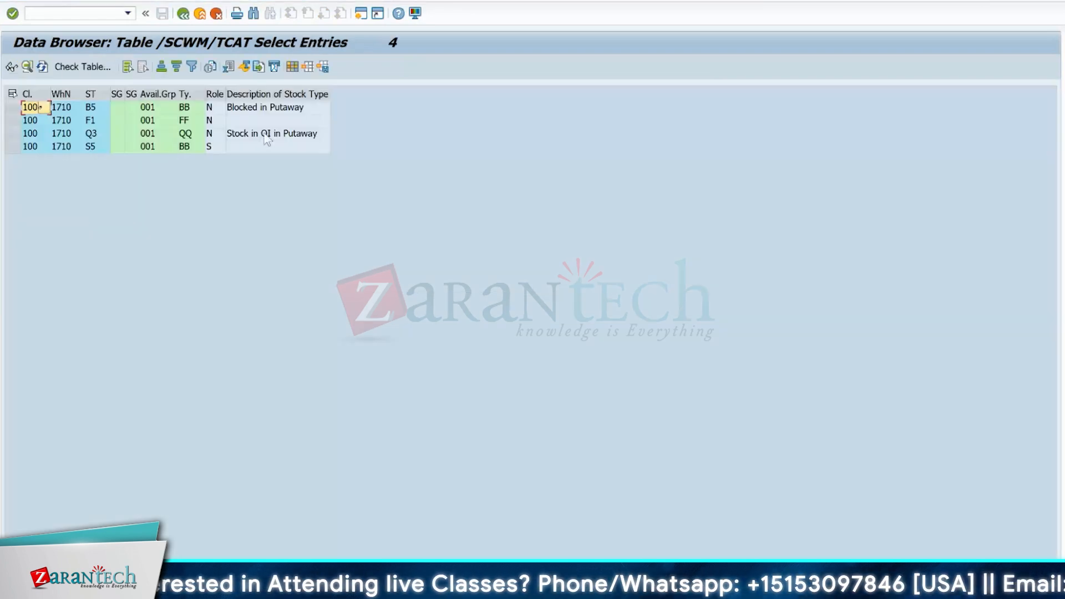
click(94, 120)
click(95, 121)
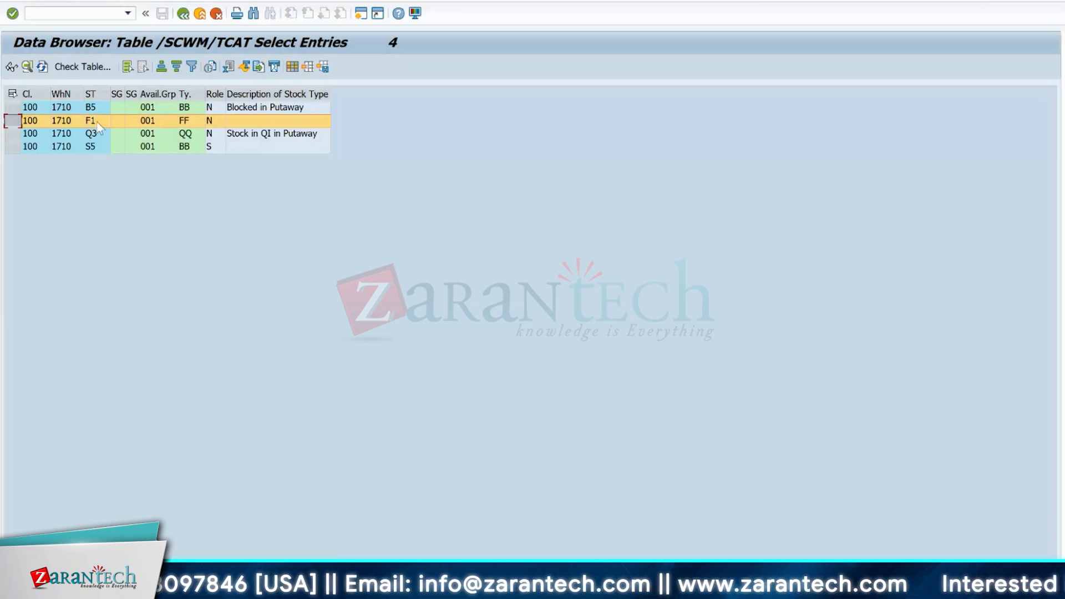
- Start transaction SE16 in a new session and bring up the selection screen for table /SCWM/TCAT
click(72, 12)
text(/os)
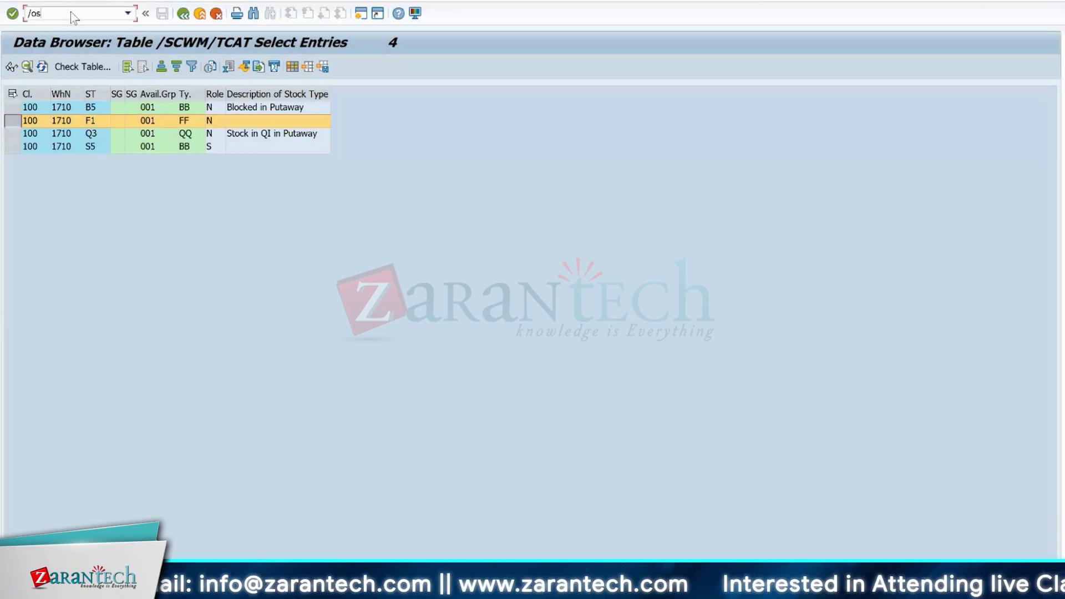
text(e16)
key(Return)
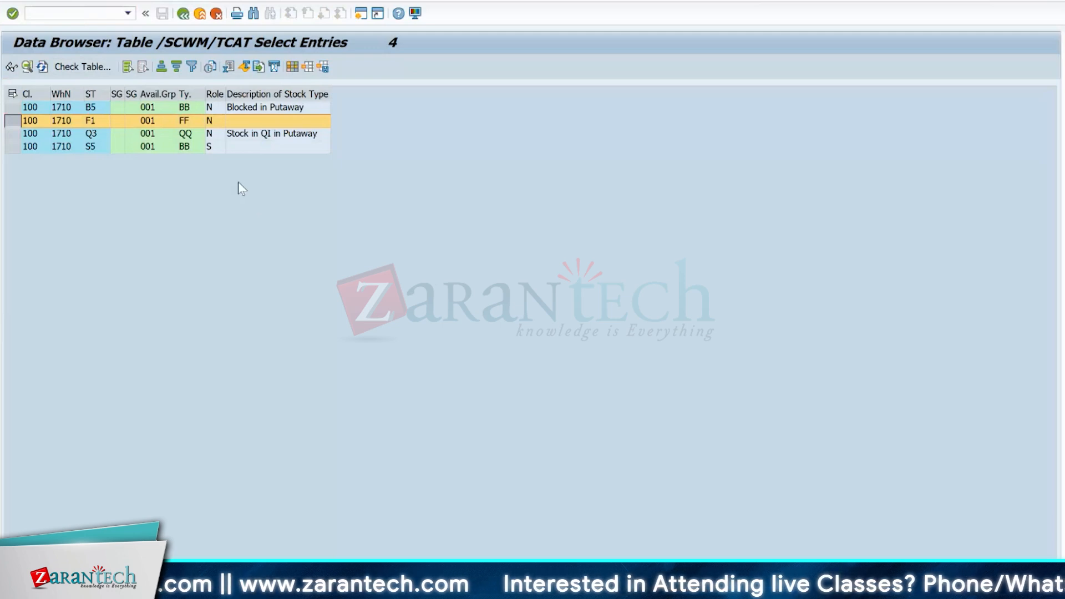
key(Return)
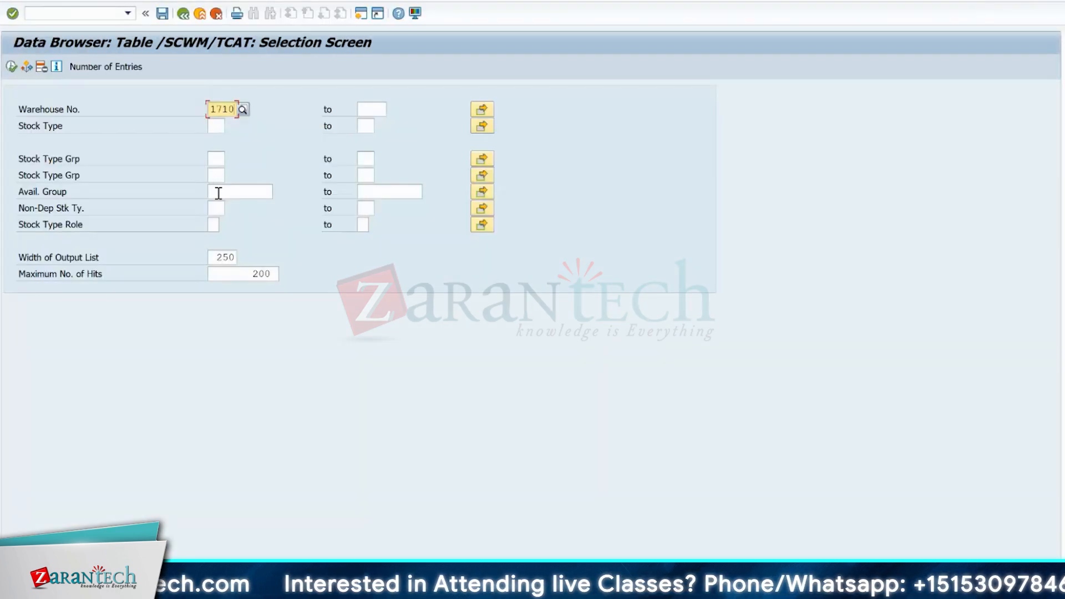
- List the /SCWM/TCAT entries of warehouse 1710 for availability group 002 and select stock type F2 for comparison
click(222, 190)
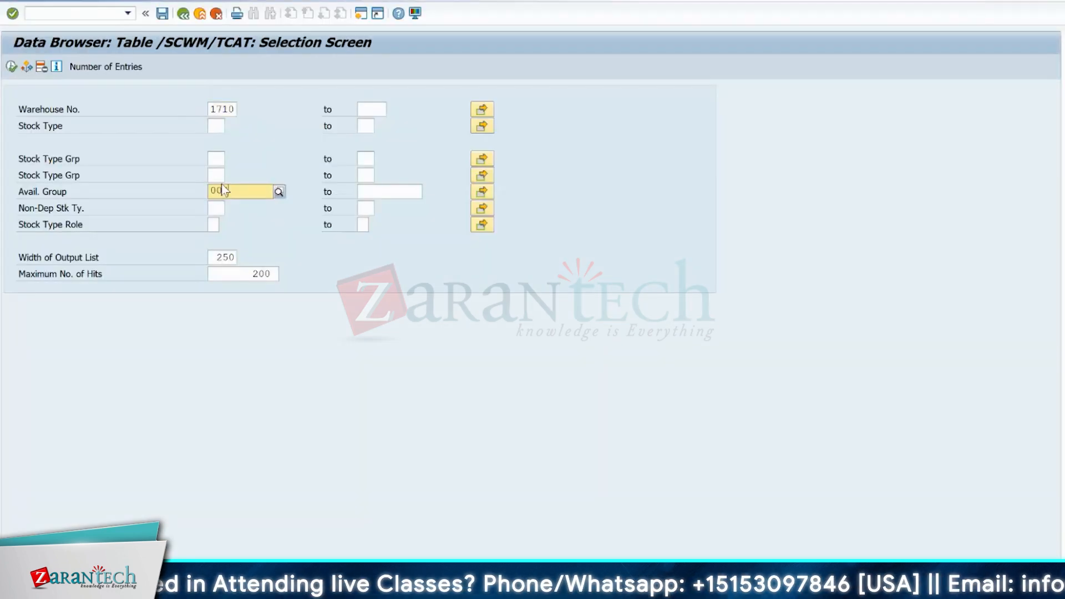
key(F8)
click(100, 120)
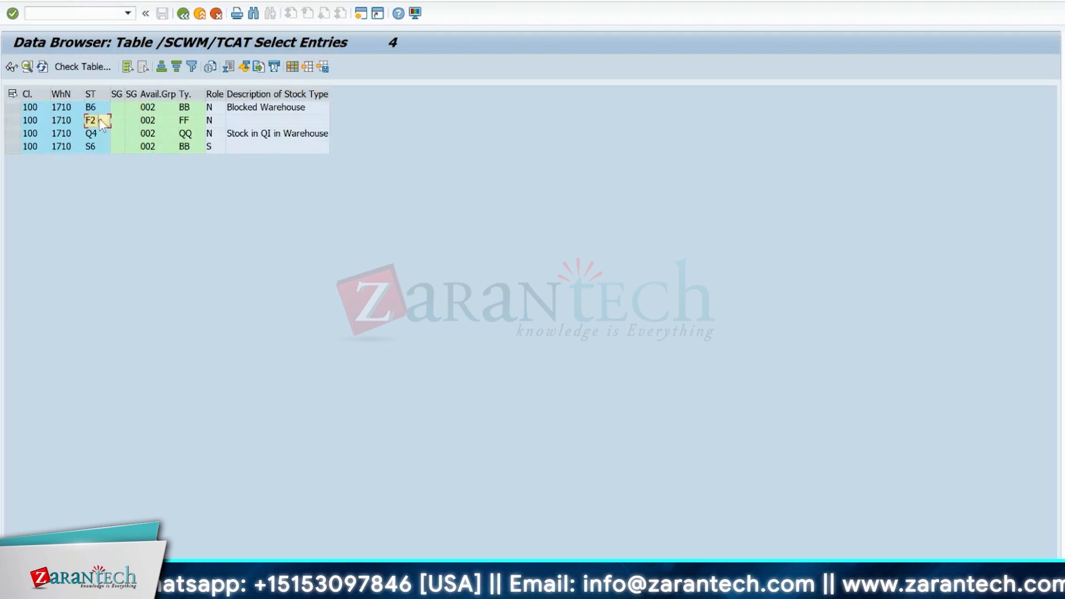
key(alt+Tab)
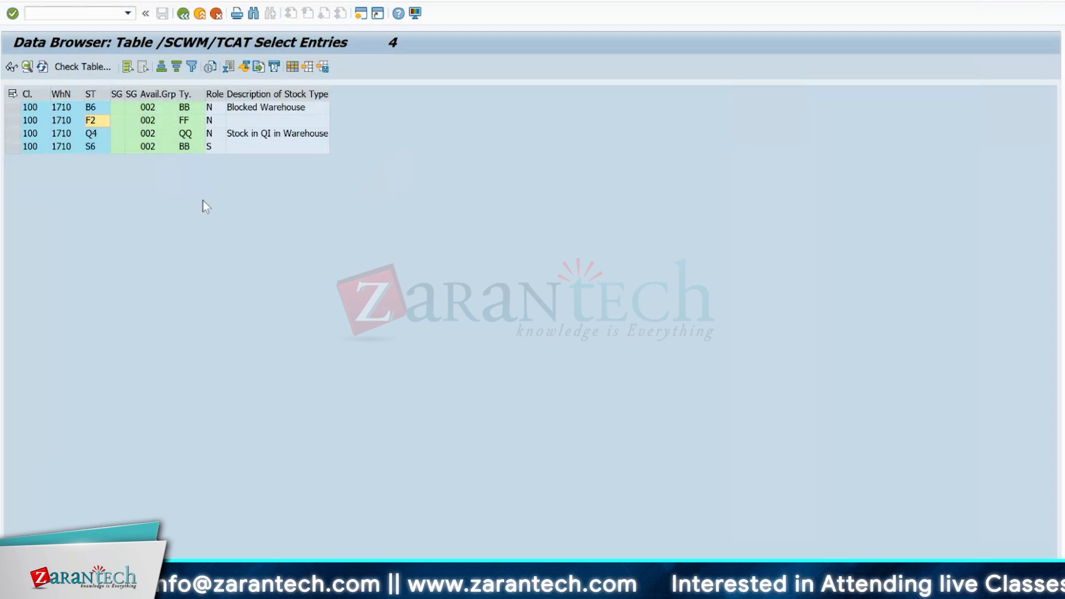
- Compare availability group 002 of stock type F2 with the plant 1710 rows in the ERP plant storage location mapping
click(151, 122)
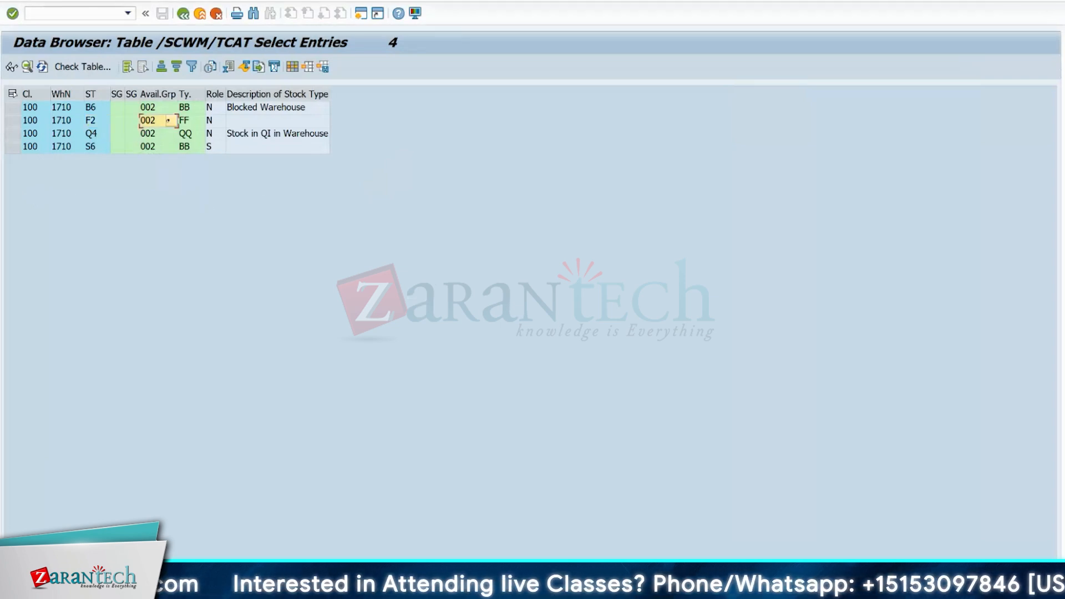
mouse_move(690, 587)
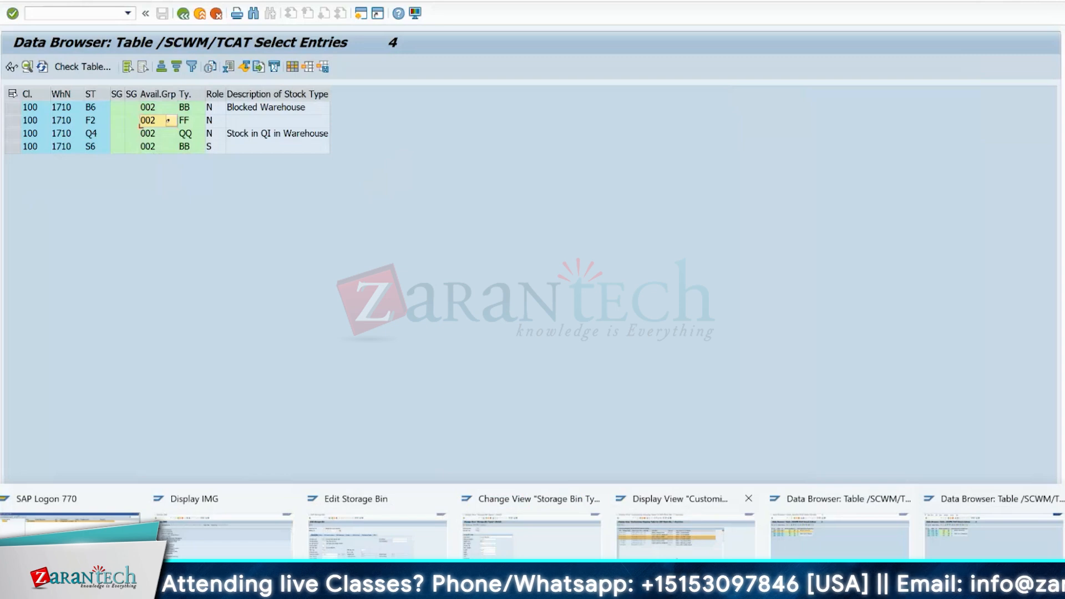
click(685, 535)
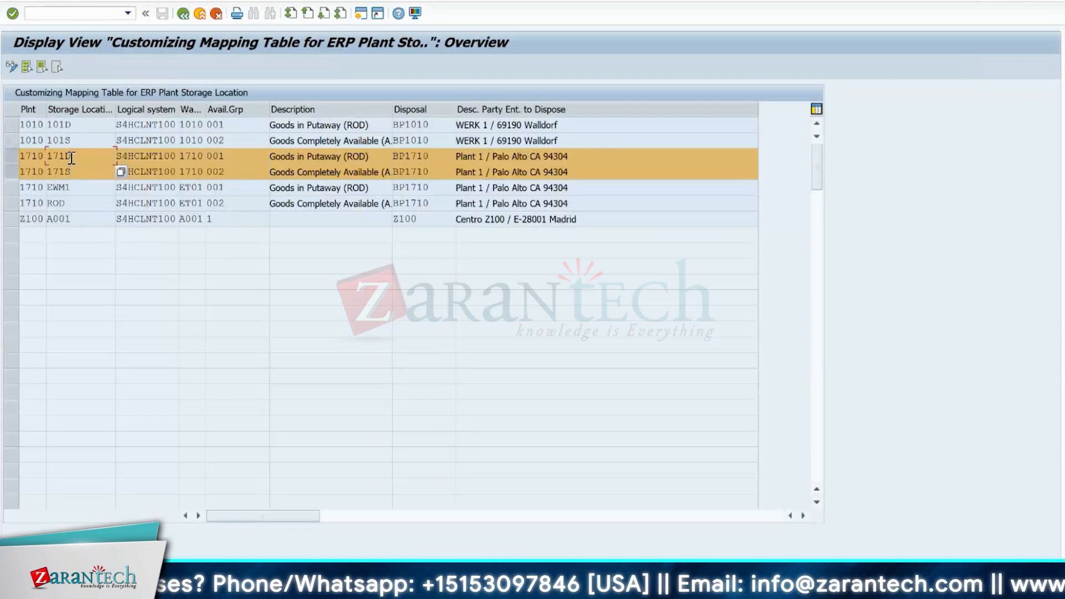
key(alt+Tab)
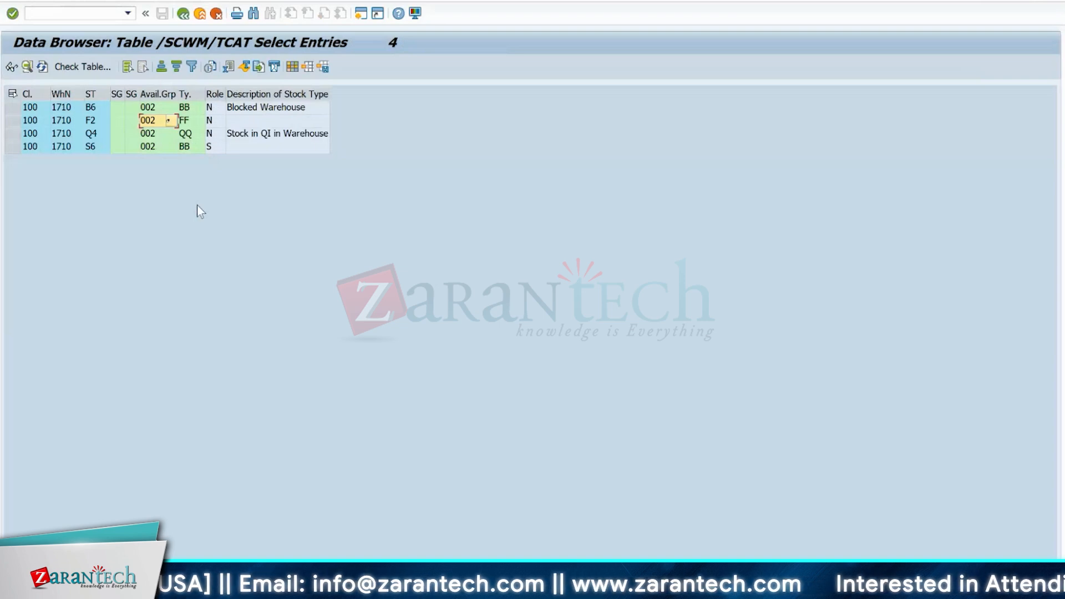
- Start the posting change transaction /SCWM/POST in a new session
click(65, 14)
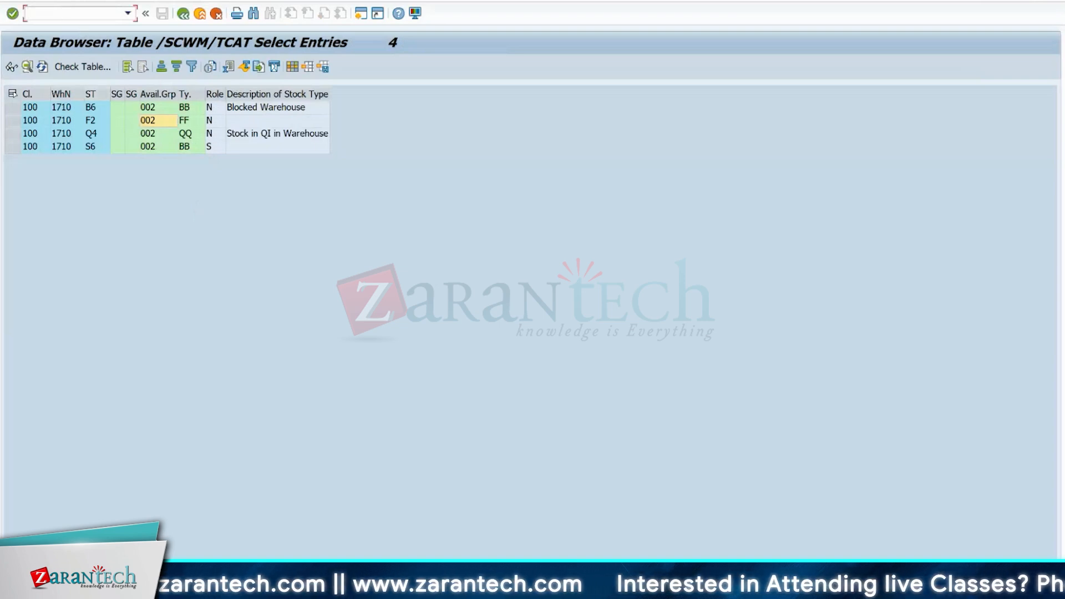
text(/o/scwm/post)
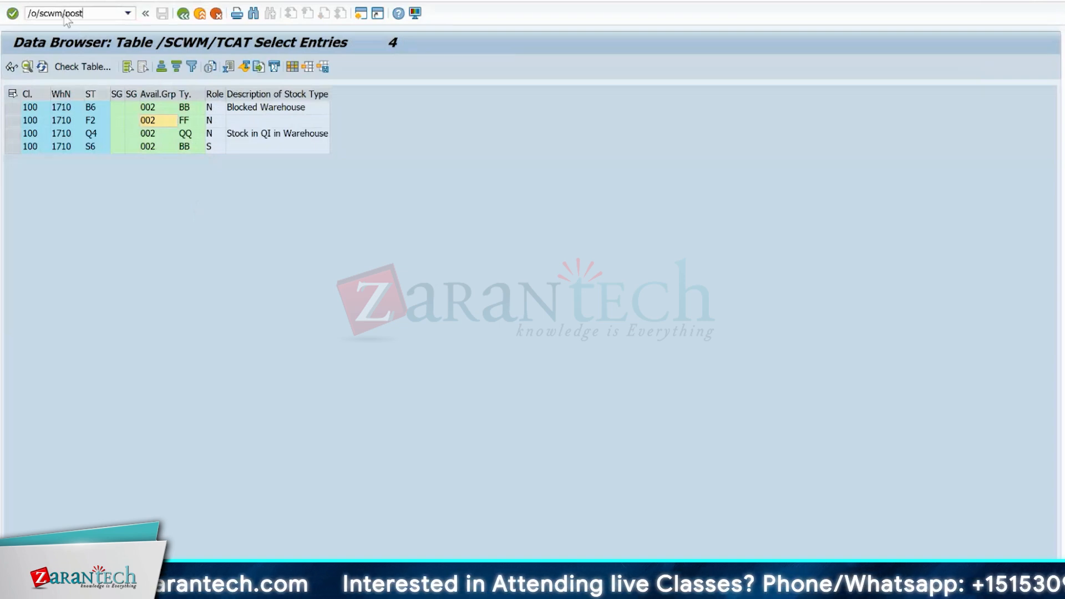
key(Return)
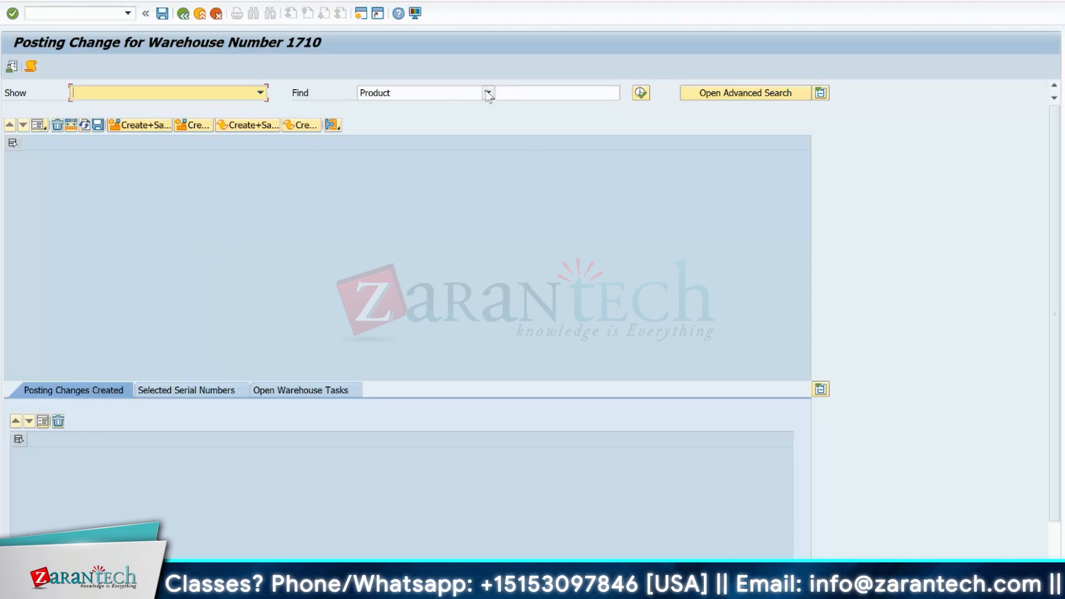
- Start transaction SE16 in a new session and bring up the selection screen for table /SCWM/AQUA
click(69, 13)
text(/)
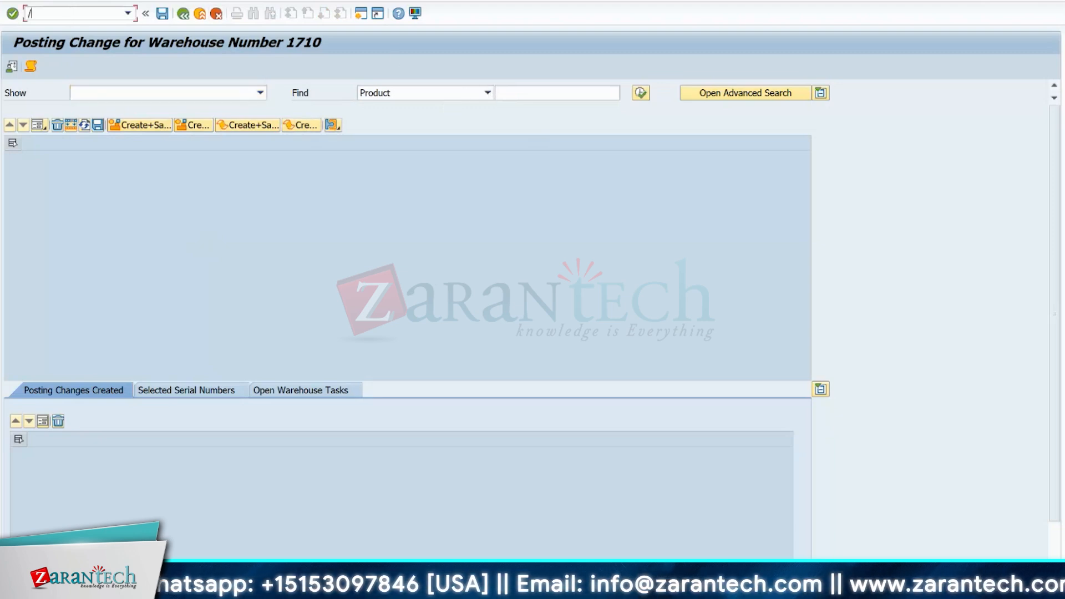
text(ose16)
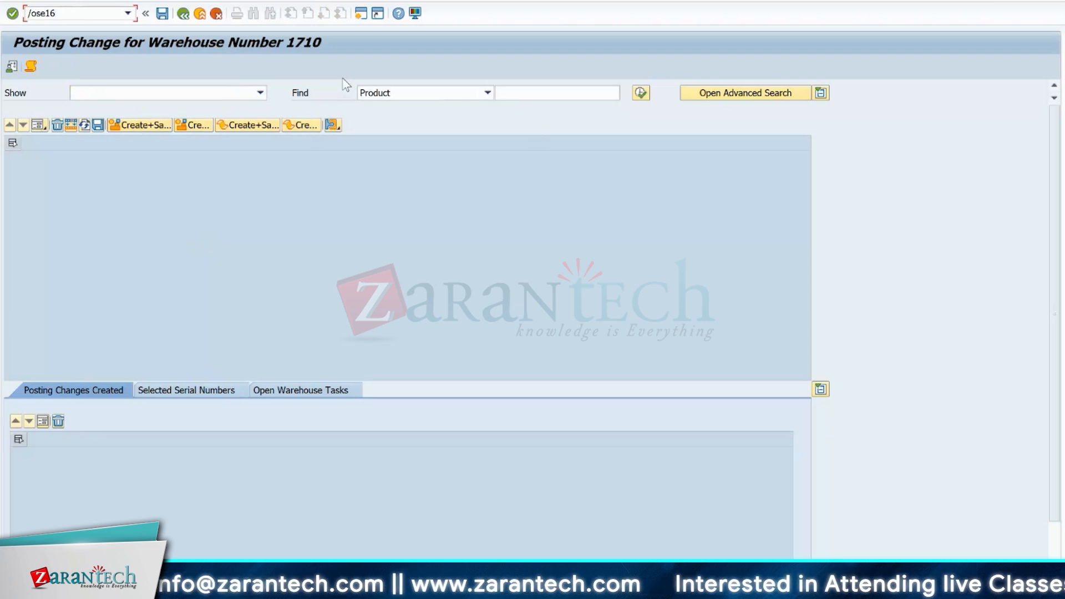
key(Return)
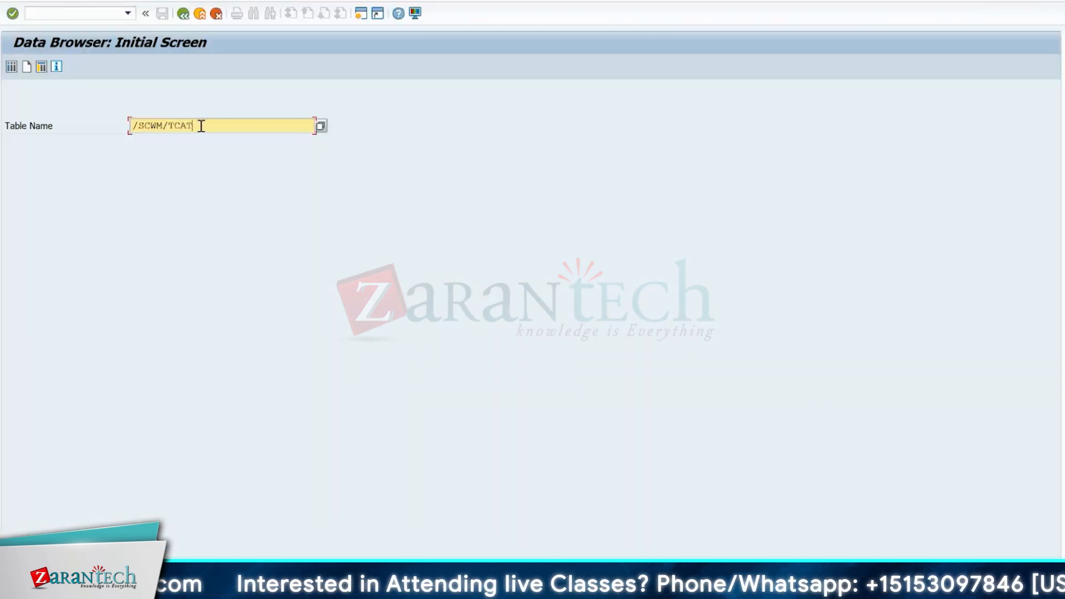
key(BackSpace)
key(BackSpace)
key(BackSpace)
key(BackSpace)
text(aqua)
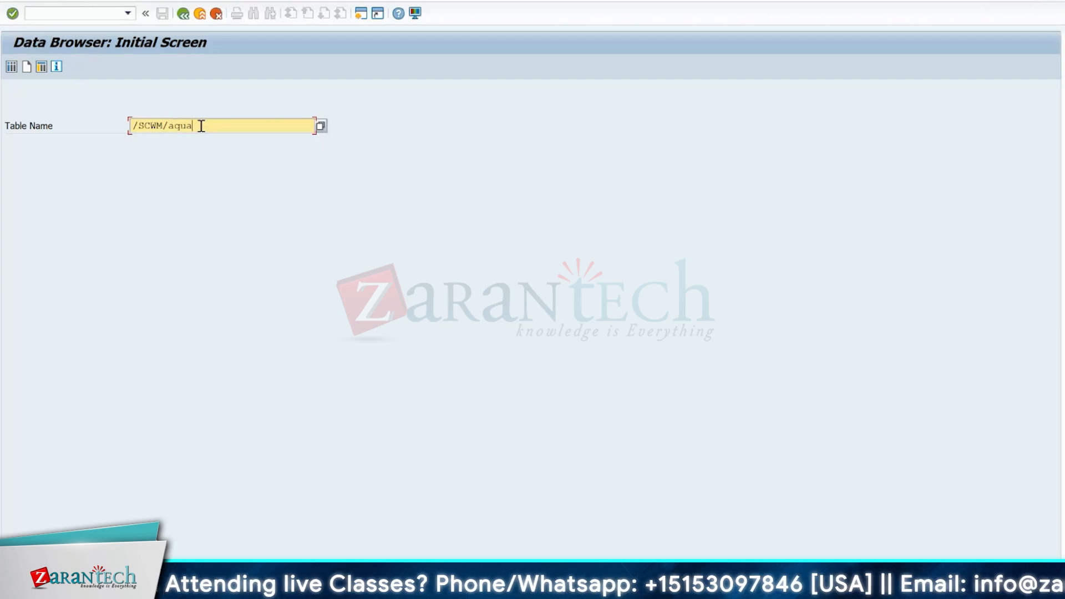
drag(202, 126, 119, 126)
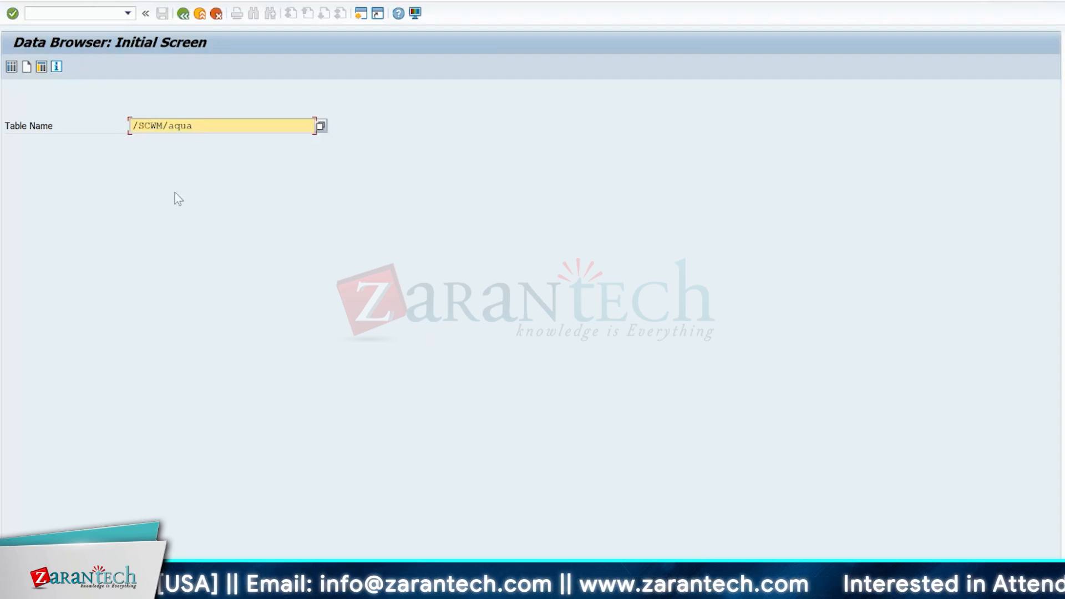
key(Return)
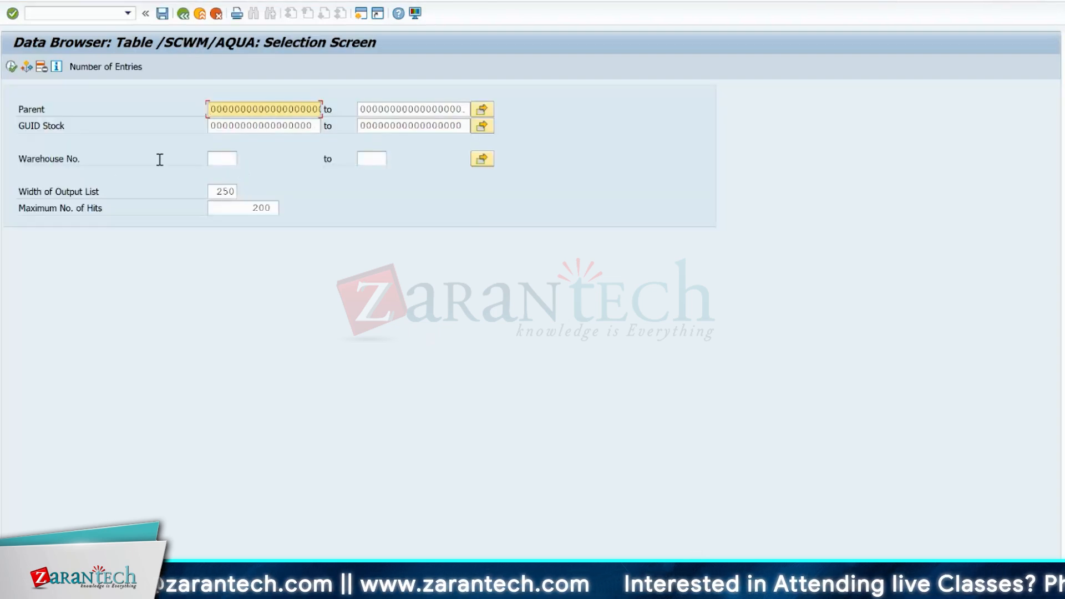
- Add the stock type field CAT to the selection criteria of table /SCWM/AQUA
click(221, 159)
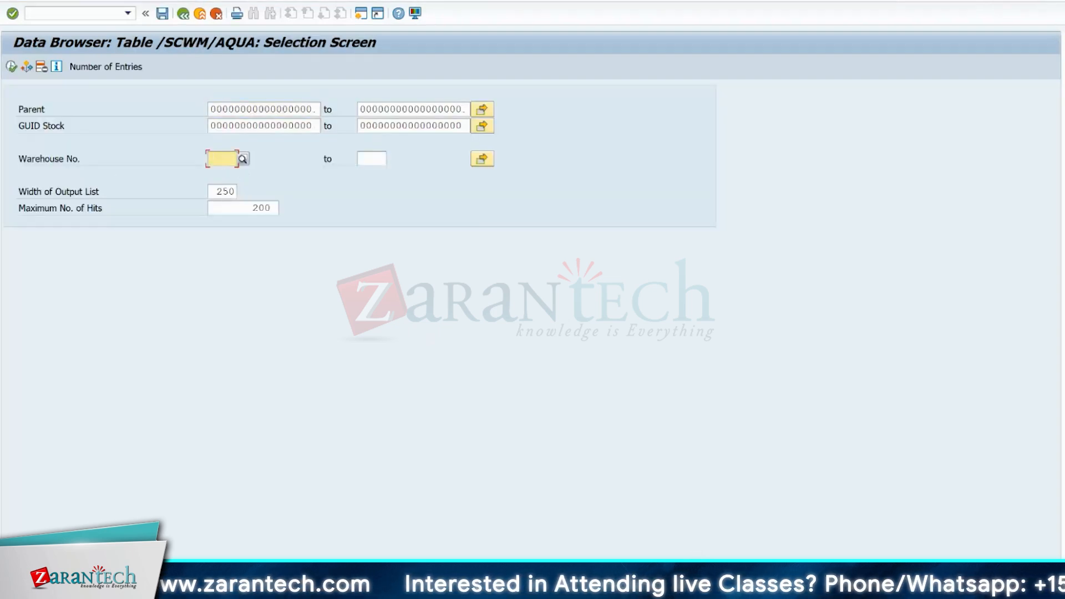
click(151, 0)
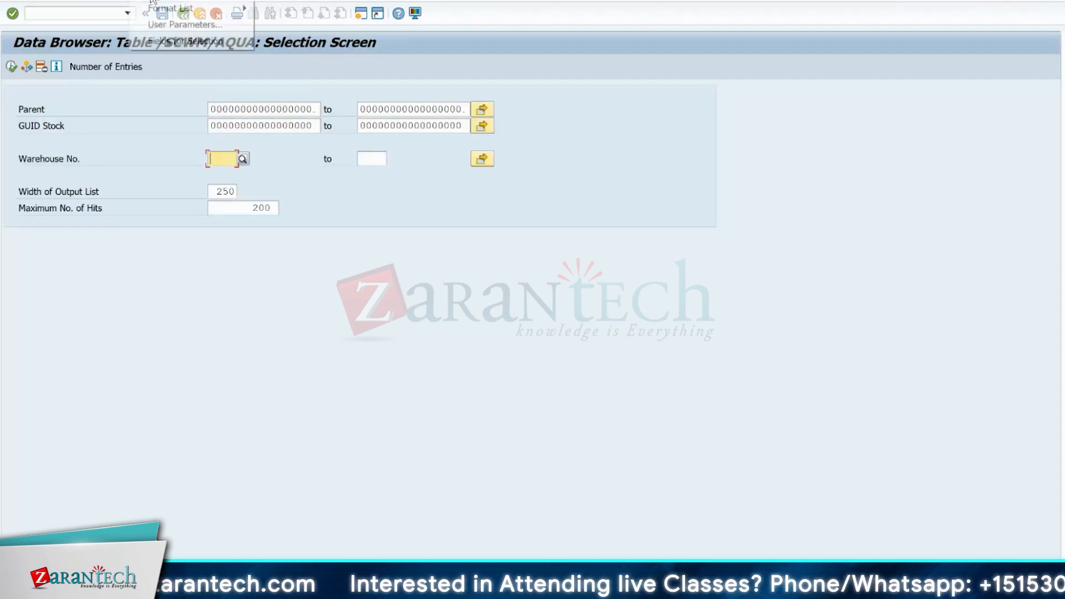
click(172, 42)
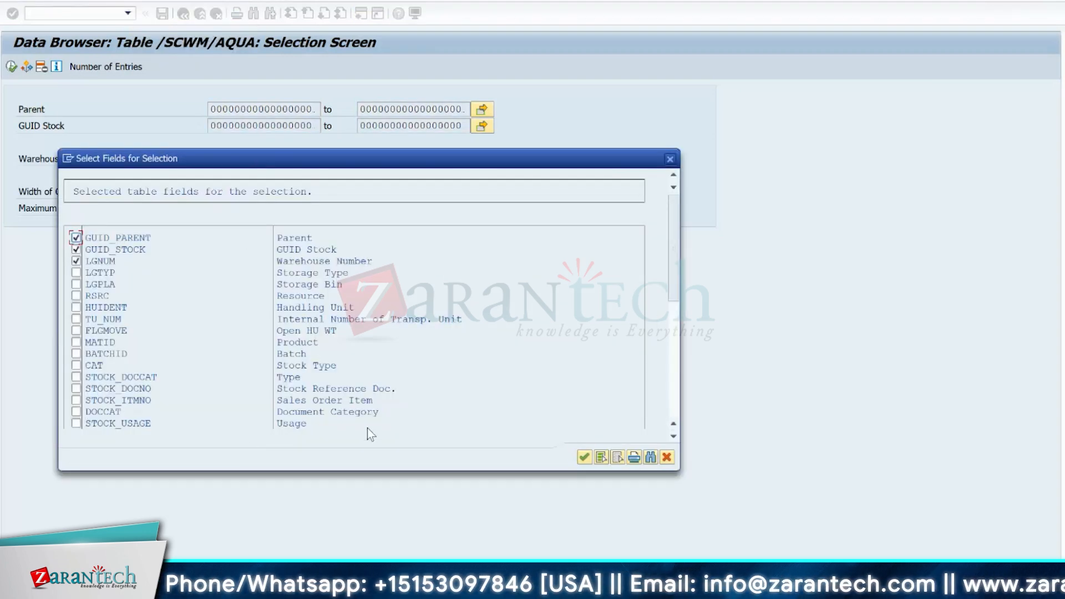
click(76, 365)
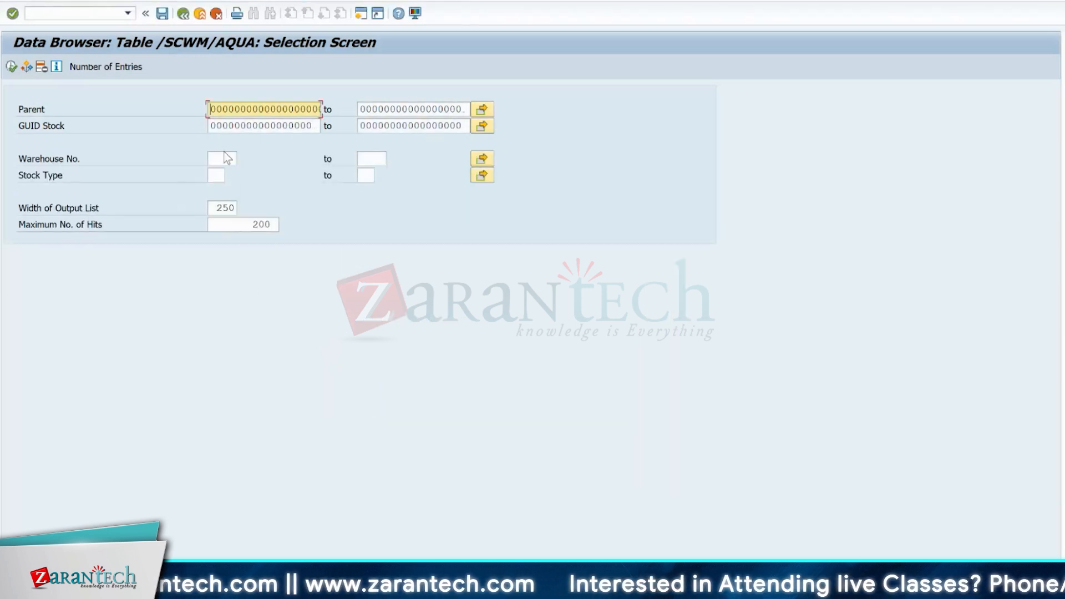
- List the /SCWM/AQUA entries for warehouse 1710 with stock type F1
click(219, 160)
text(171)
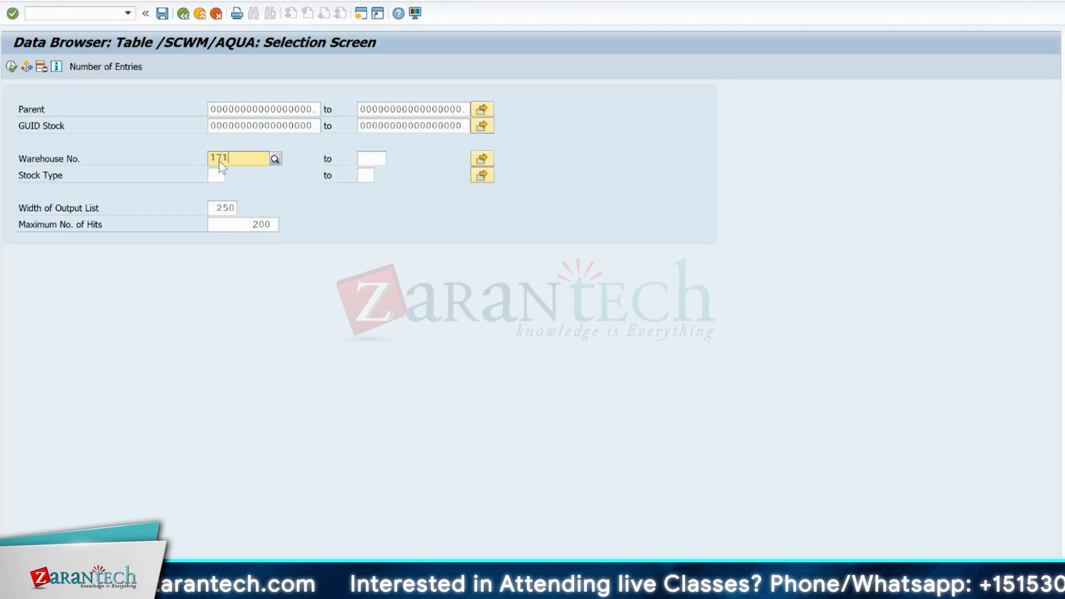
text(0)
key(Return)
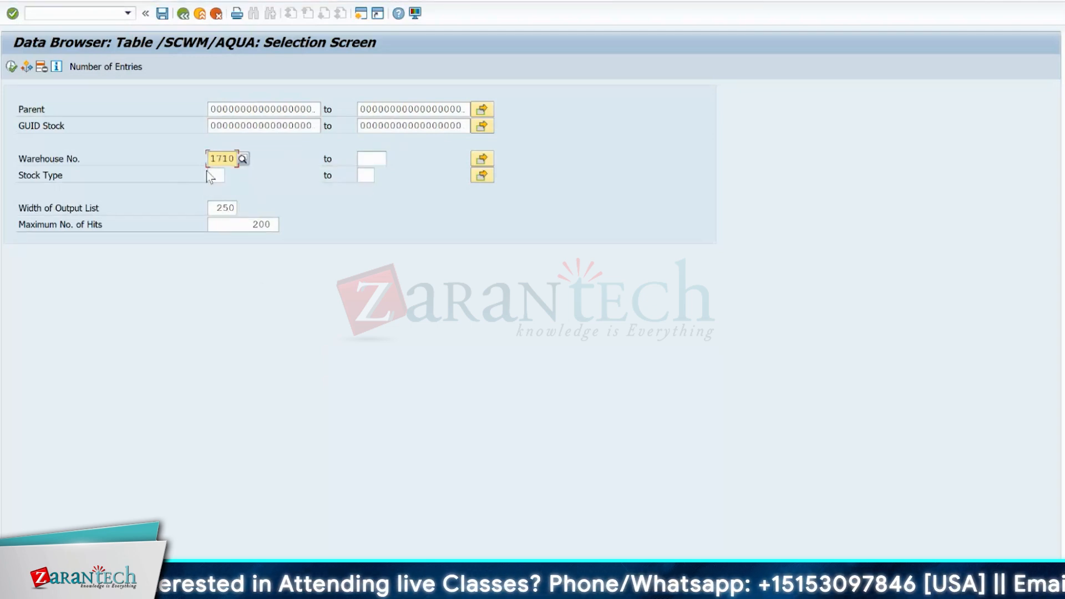
click(212, 175)
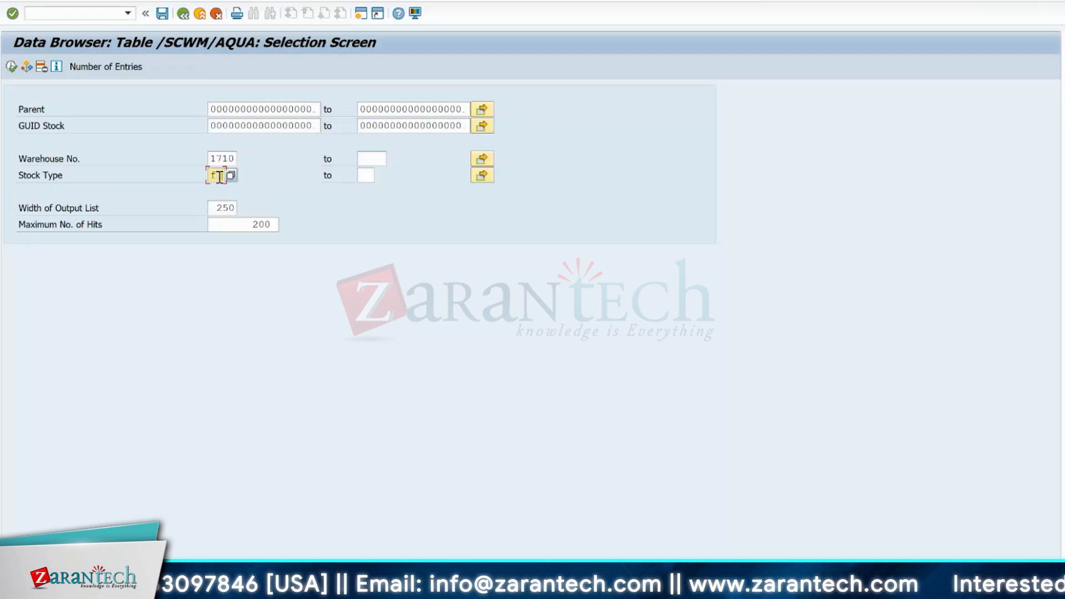
key(F8)
- Examine the F1 stock entries across the open HU warehouse task, handling unit and bin columns down to the fifth row
click(152, 109)
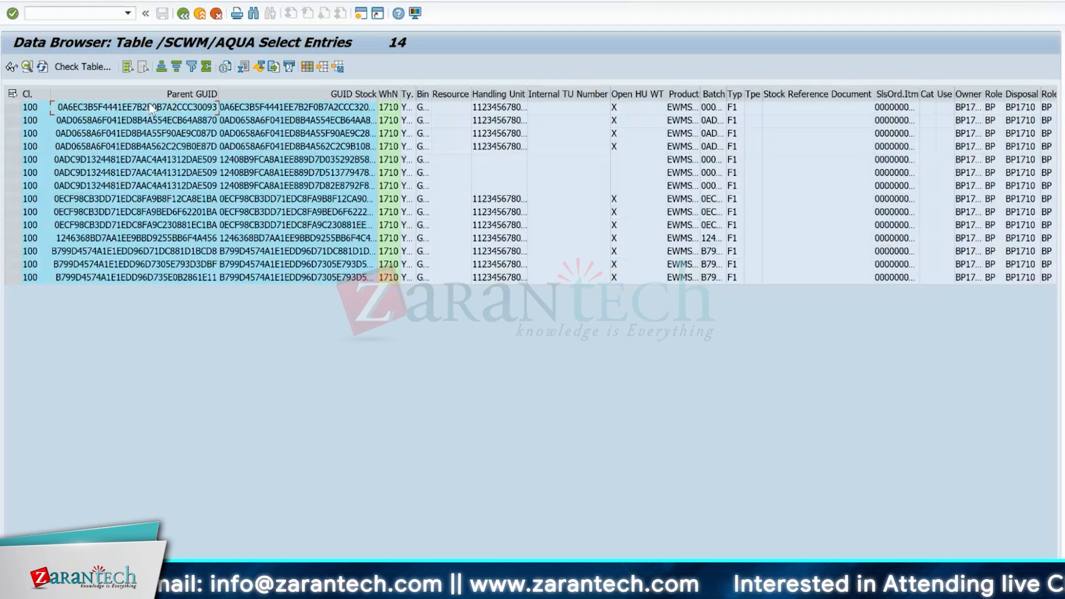
key(Right)
key(Right)
key(Right)
key(Right)
key(Right)
key(Right)
key(Right)
key(Right)
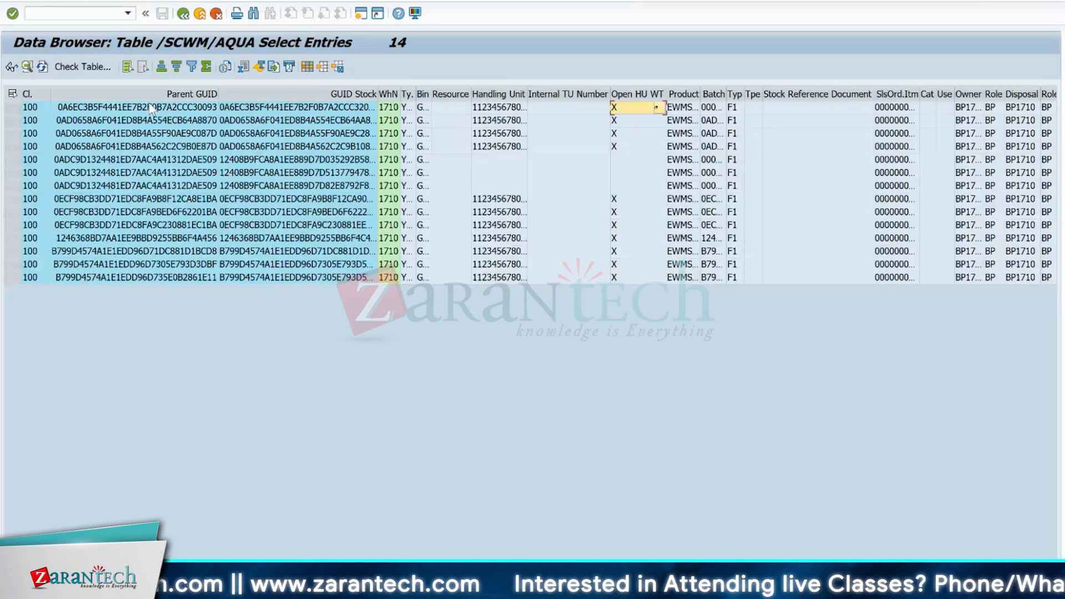
key(Down)
key(Down)
key(Down)
key(Down)
key(Left)
key(Left)
key(Left)
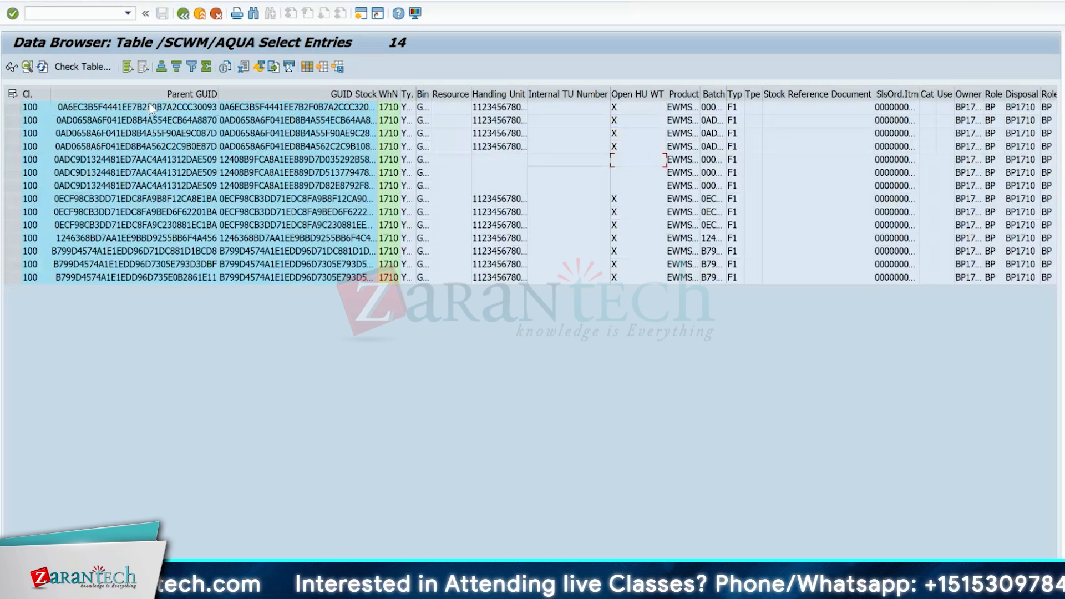
key(Left)
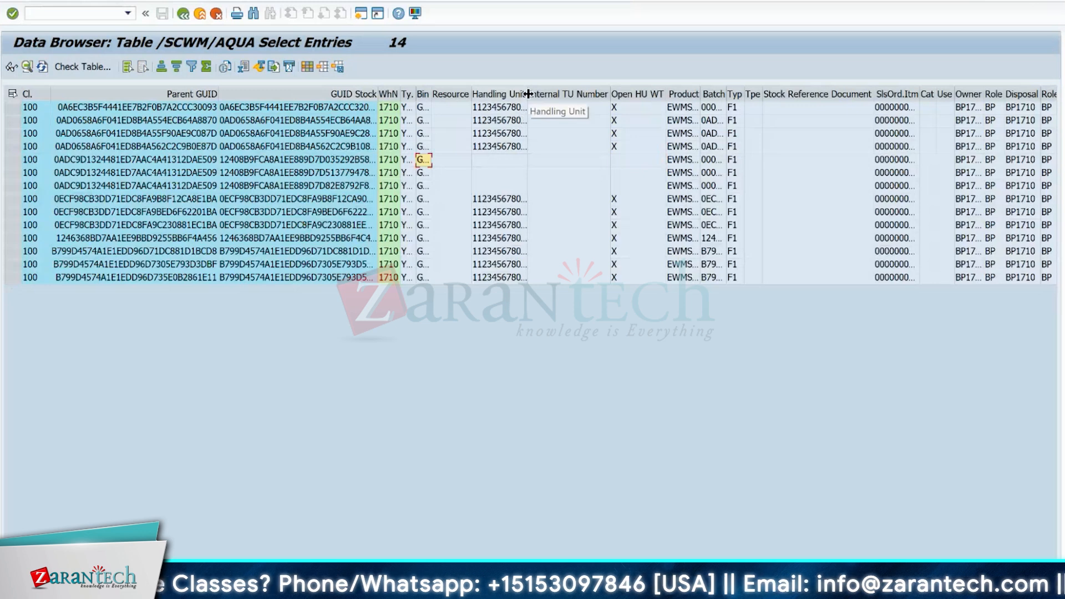
- Widen the Handling Unit column and check the handling unit and neighbouring fields of the fifth stock entry
drag(527, 94, 628, 90)
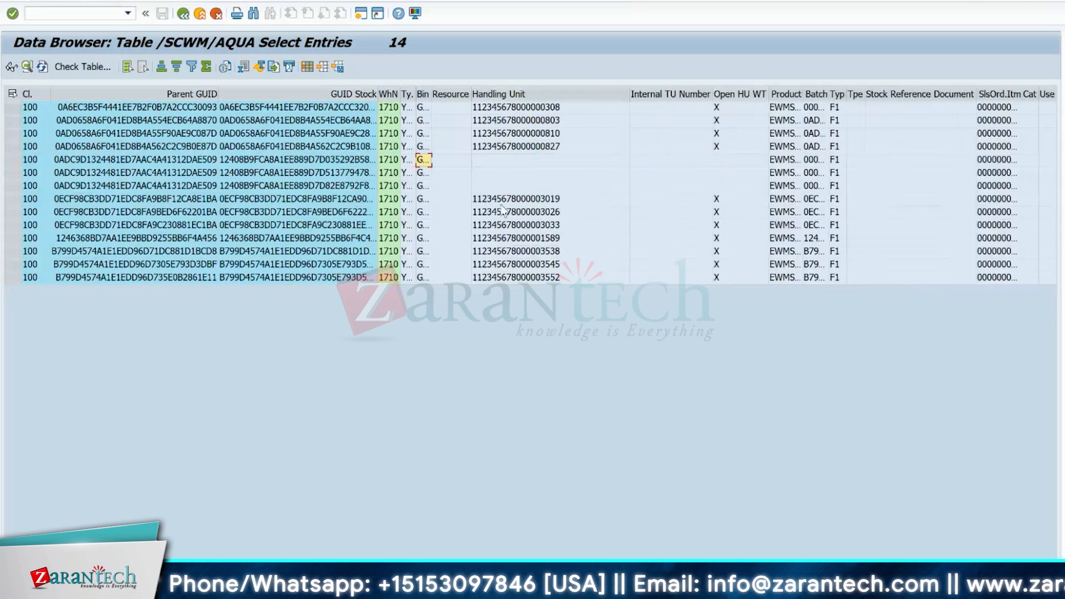
click(504, 161)
key(Right)
key(Left)
key(Right)
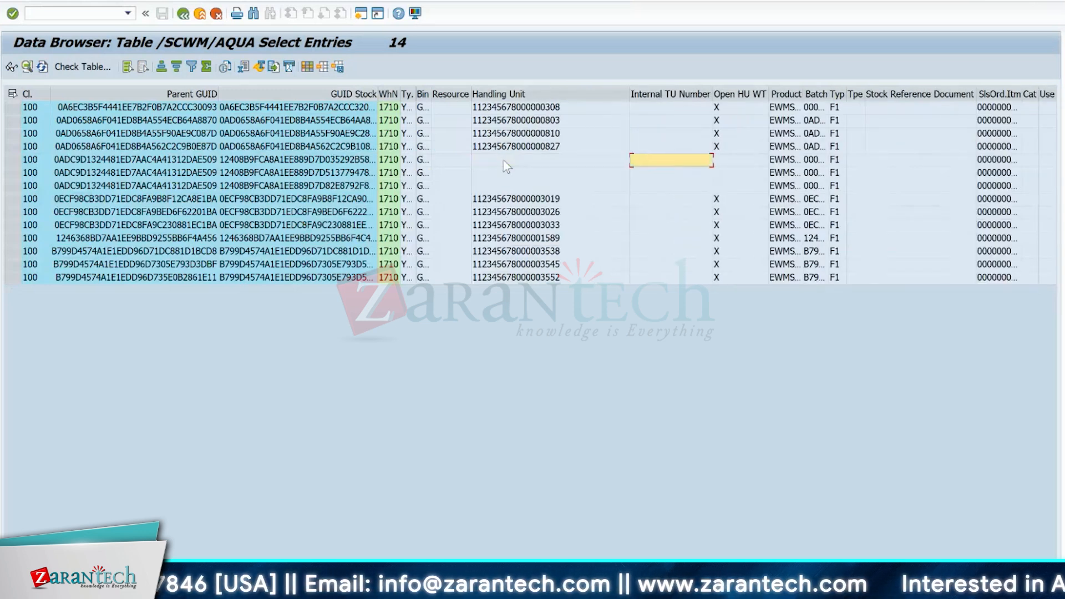
key(Left)
key(Left)
key(Left)
key(Left)
key(Left)
key(Left)
key(Left)
key(Left)
key(Right)
key(Right)
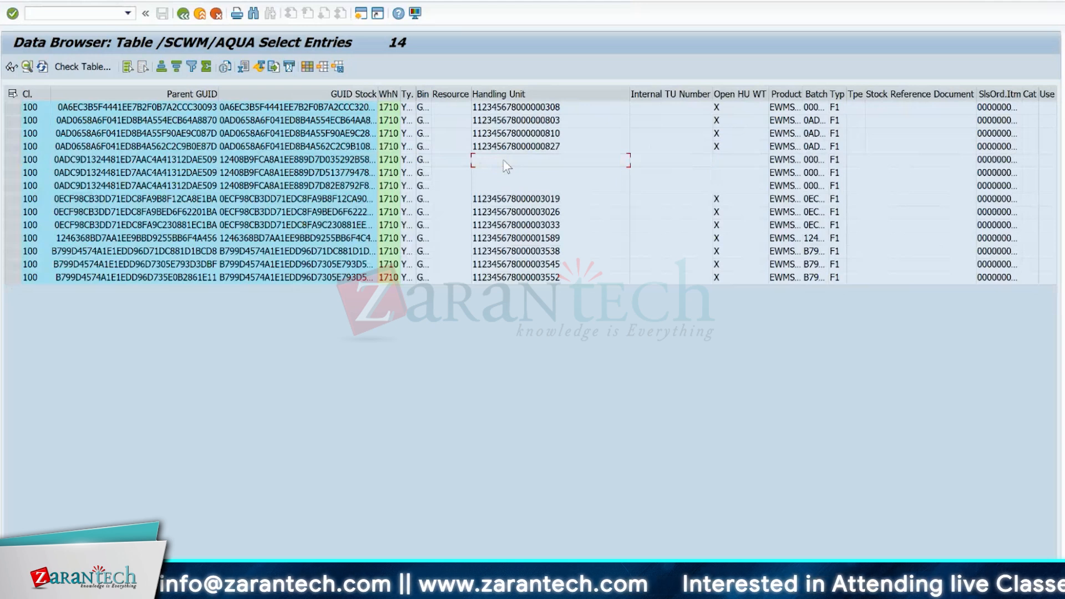
- Widen the Bin column to show full bin names and select bin GR-YDI1 in the fifth entry
key(Right)
key(Right)
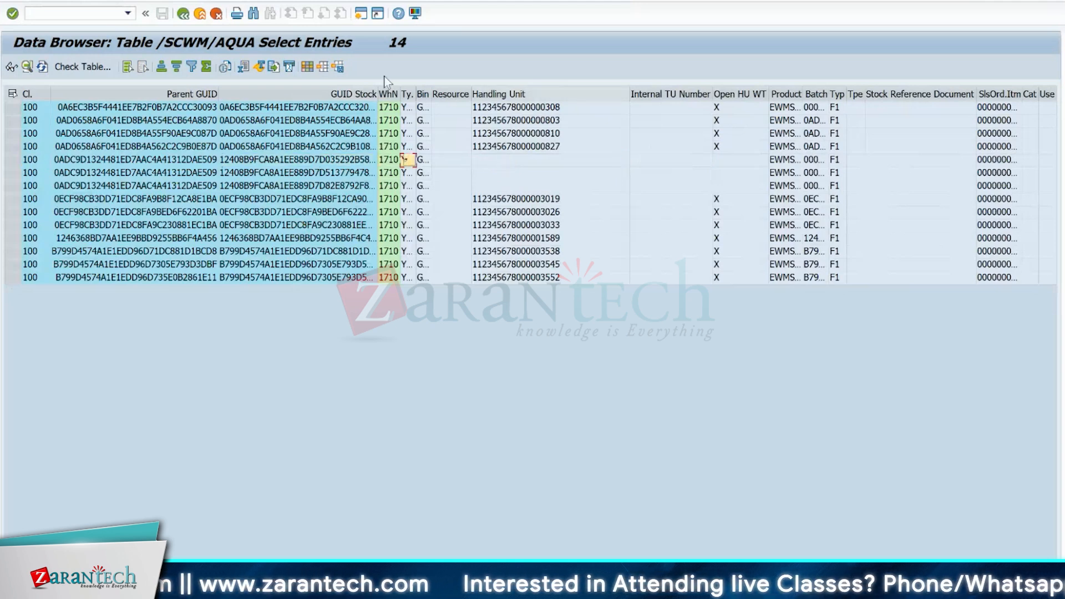
drag(431, 91, 510, 92)
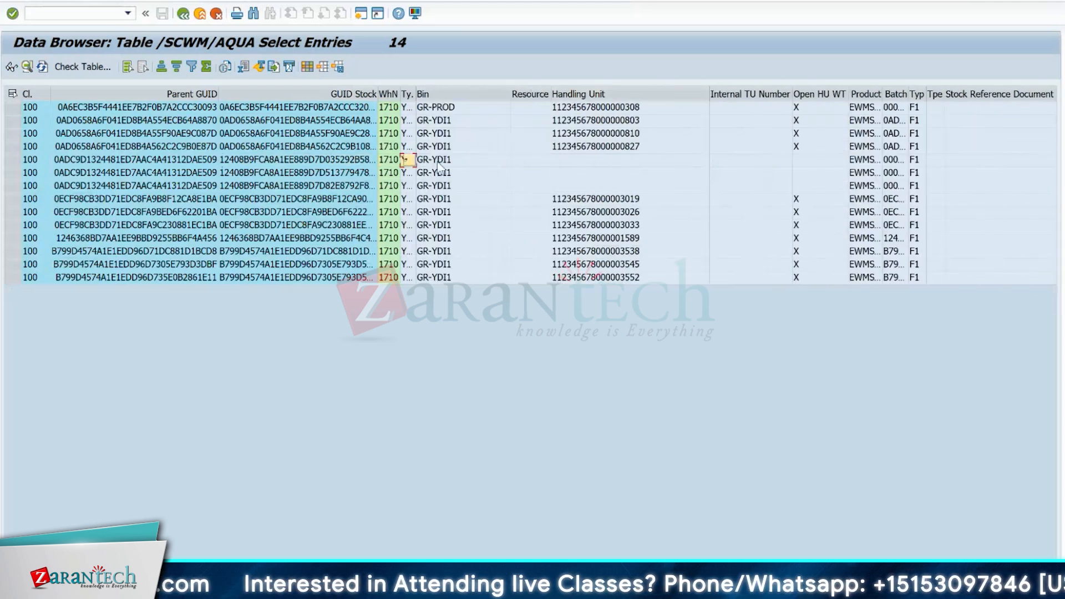
key(Right)
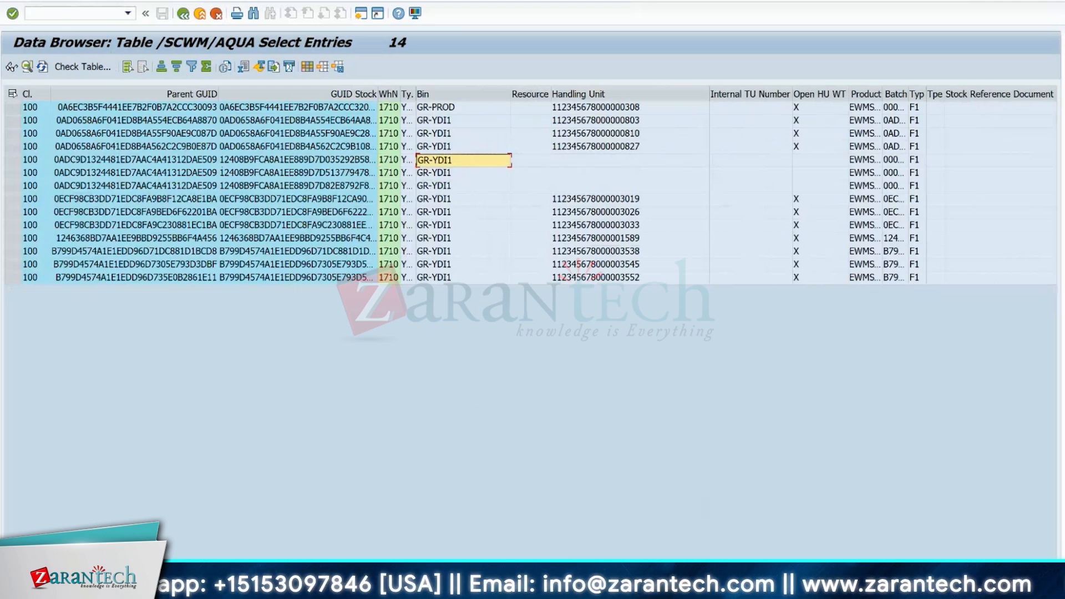
- In the Posting Change session for warehouse 1710, find the stock by storage bin GR-YDI1
mouse_move(636, 588)
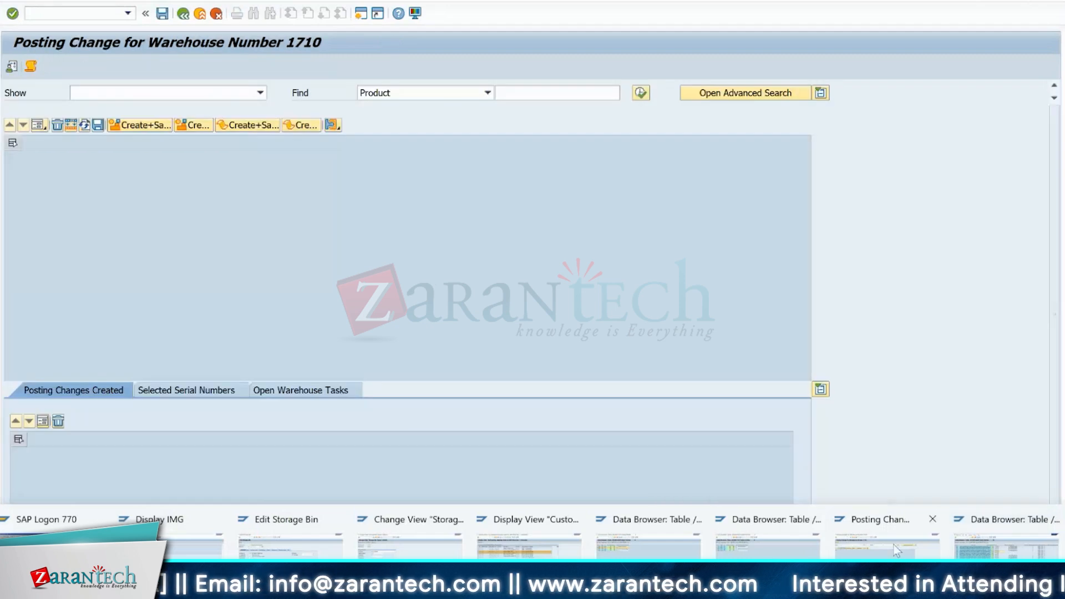
click(897, 551)
click(488, 93)
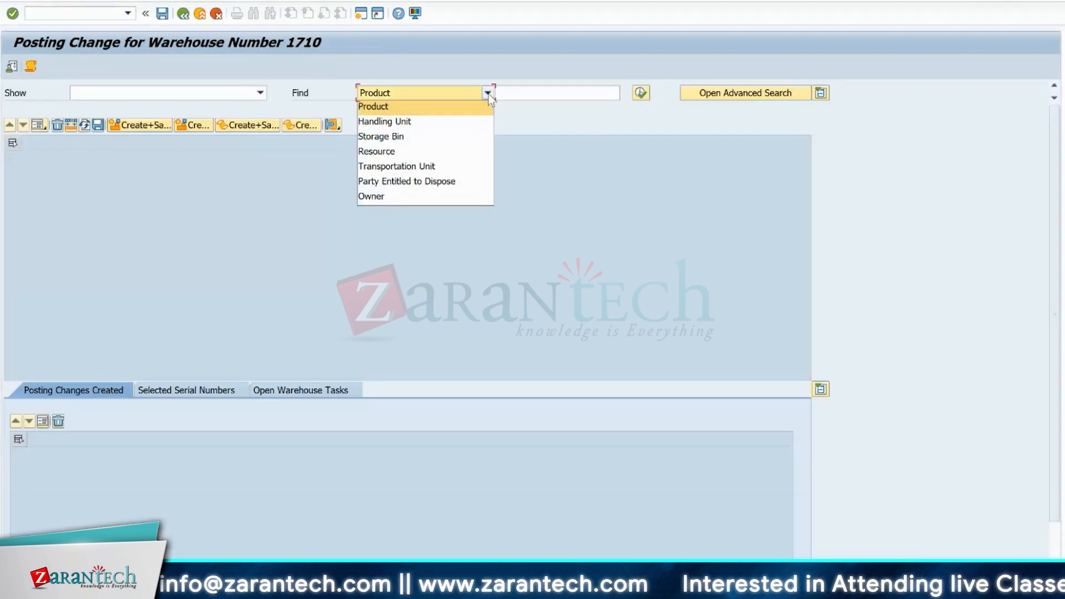
click(416, 121)
click(417, 92)
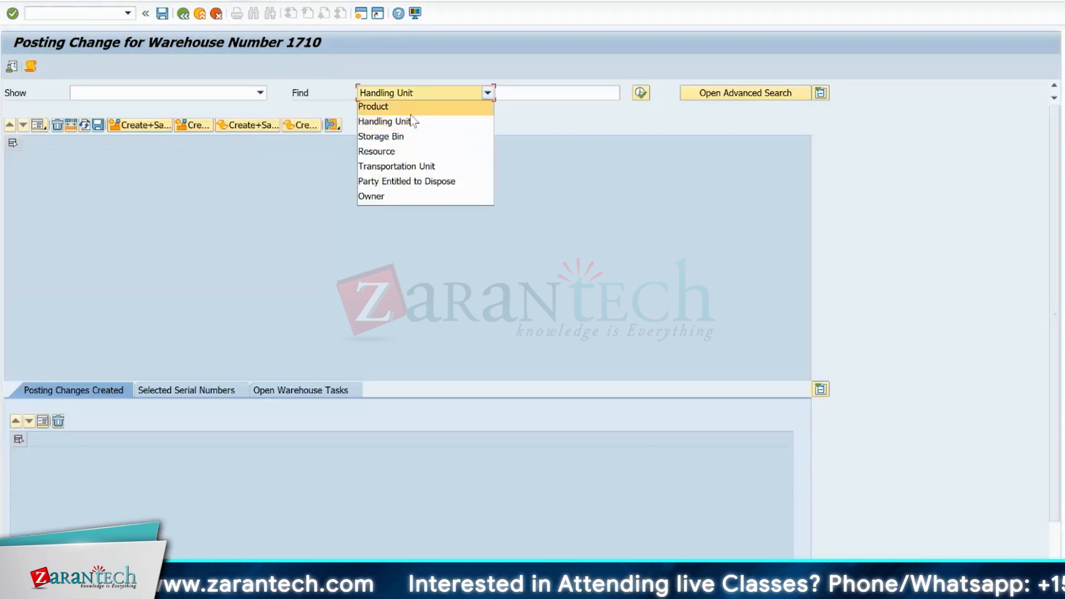
click(405, 137)
click(506, 92)
text(GR-YDI1)
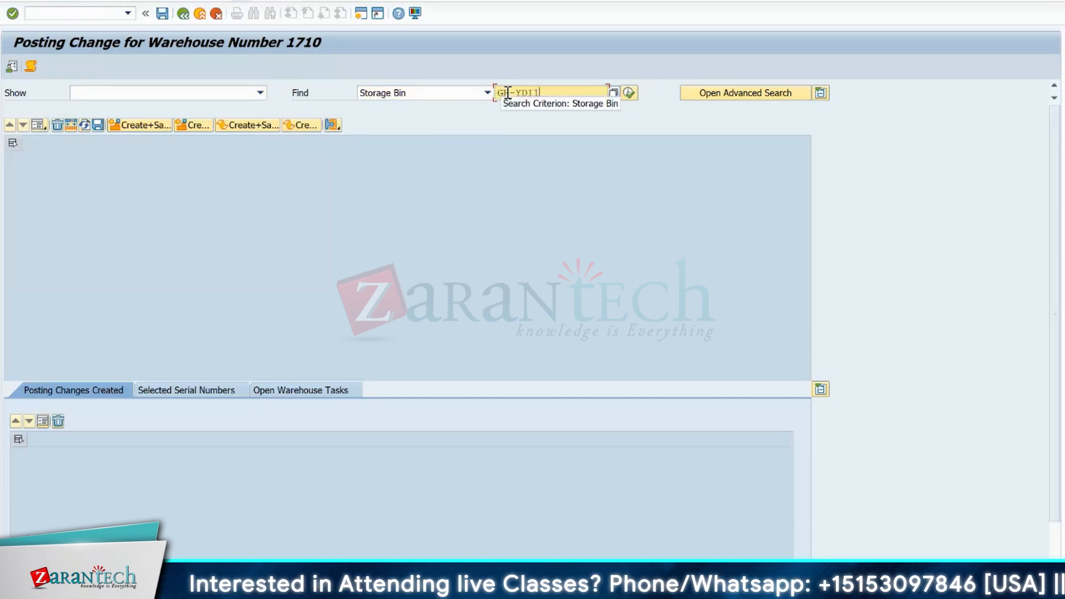
key(Return)
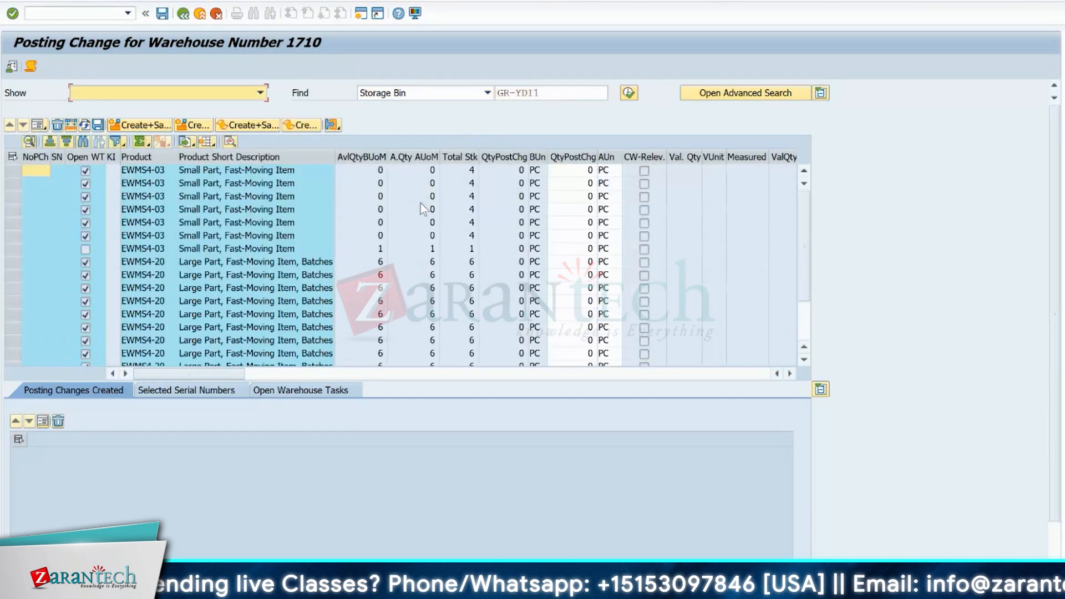
- Filter the stock list on Open Warehouse Task Exists with a blank single value, keeping only entries without open warehouse tasks
click(78, 157)
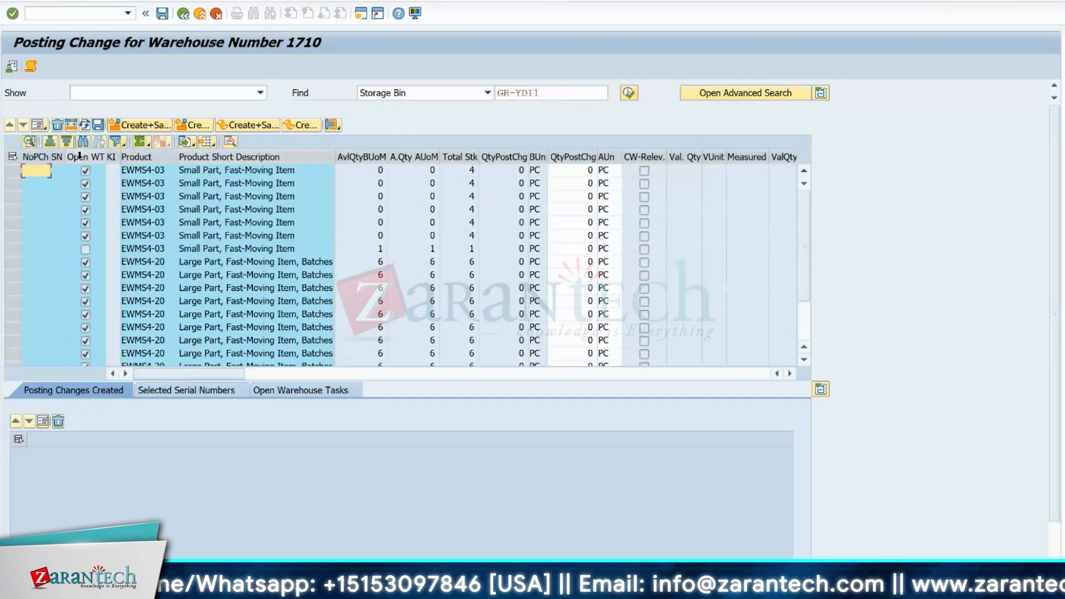
click(117, 143)
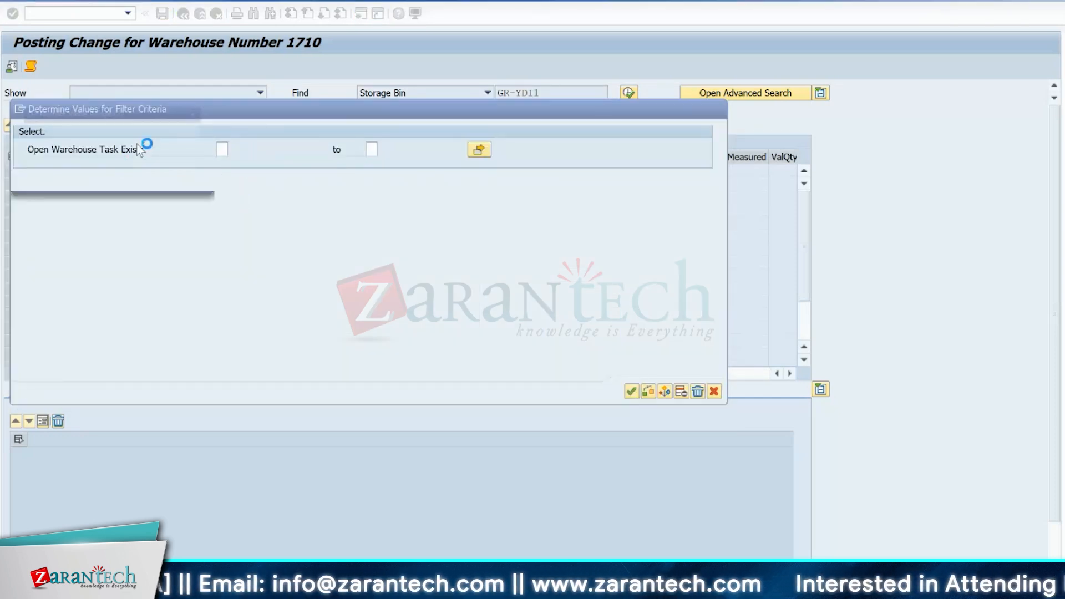
double_click(51, 198)
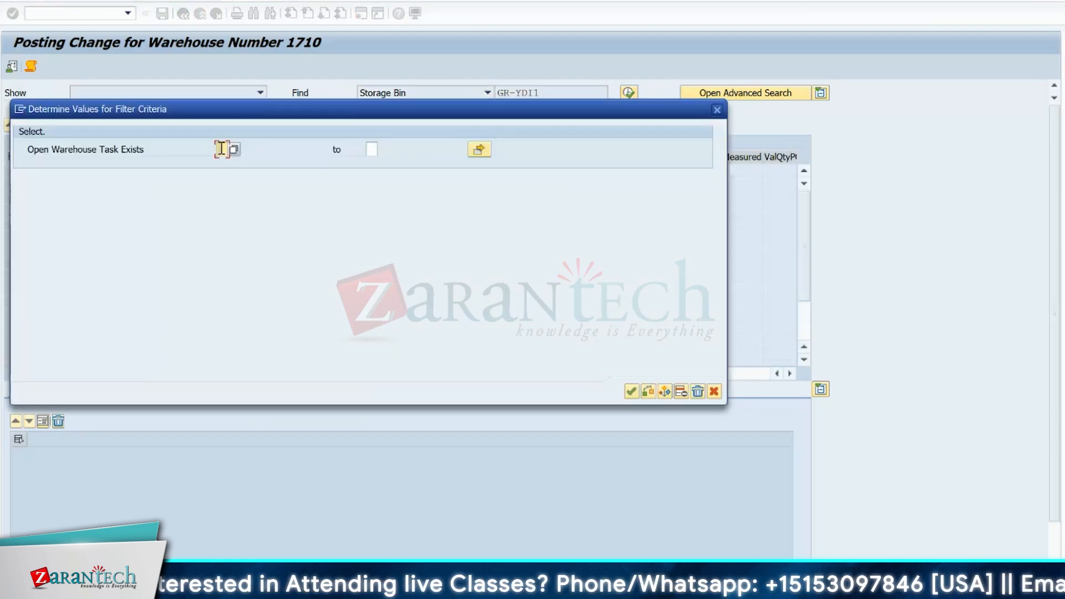
double_click(221, 148)
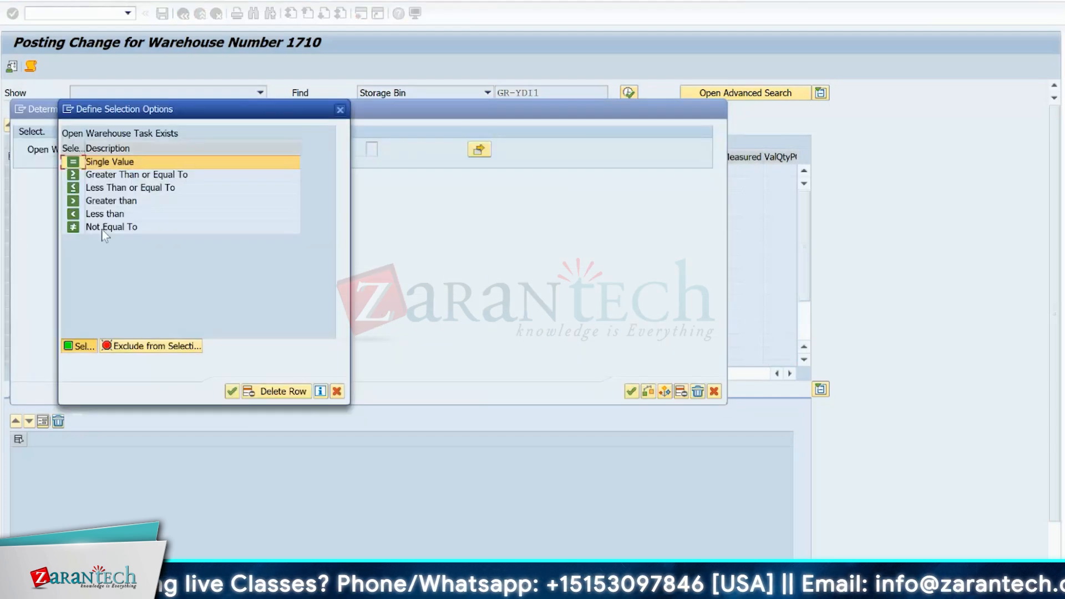
double_click(102, 161)
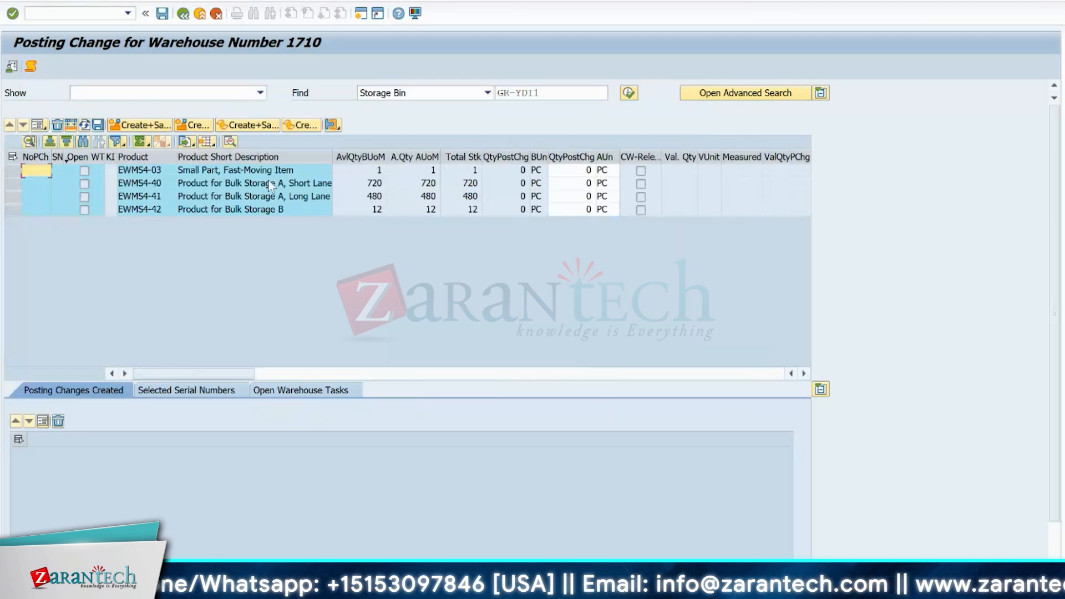
- Examine the source bin, handling unit and stock type columns of the filtered stock entries
click(268, 182)
key(Up)
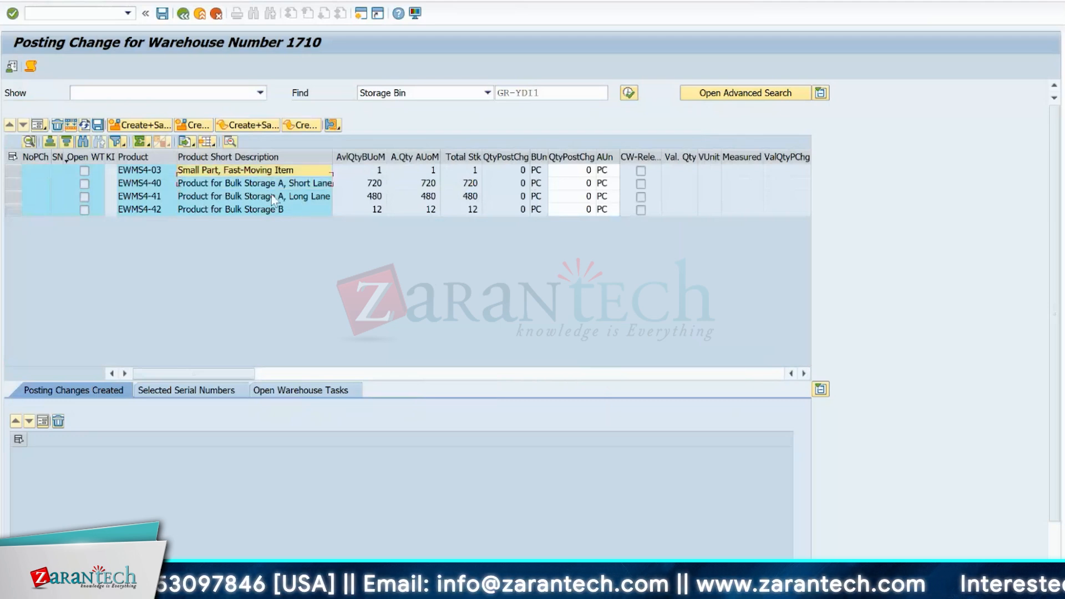
key(Right)
key(Right)
key(Right)
key(Right)
key(Right)
key(Right)
key(Right)
key(Right)
key(Right)
key(Right)
key(Right)
key(Right)
key(Right)
key(Right)
key(Right)
key(Right)
key(Right)
key(Right)
key(Right)
key(Right)
key(Right)
key(Right)
key(Right)
key(Right)
key(Right)
key(Right)
key(Right)
key(Right)
key(Right)
key(Right)
key(Right)
key(Right)
key(Right)
key(Right)
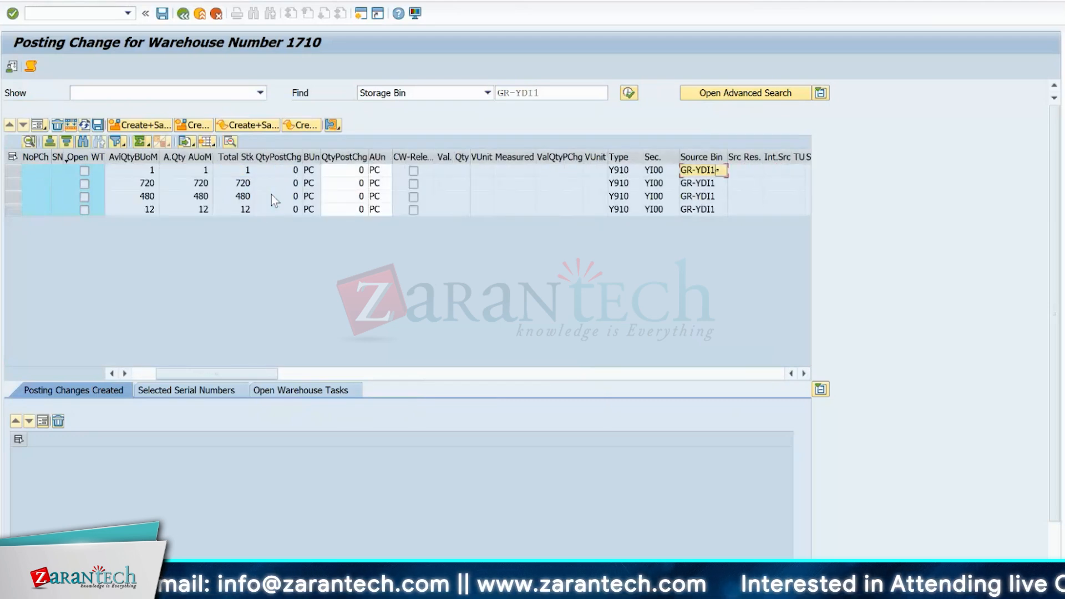
key(Right)
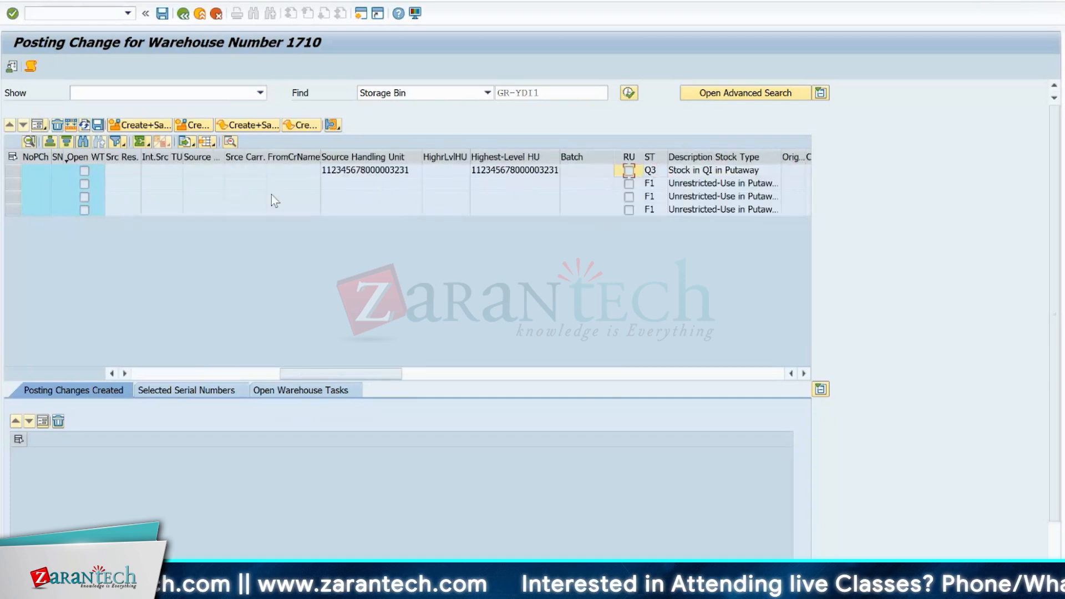
key(Down)
key(Right)
key(Left)
key(Left)
key(Left)
key(Left)
key(Left)
key(Left)
key(Left)
key(Left)
key(Left)
key(Left)
key(Left)
key(Left)
key(Left)
key(Left)
key(Left)
key(Left)
key(Left)
key(Left)
key(Left)
key(Left)
key(Left)
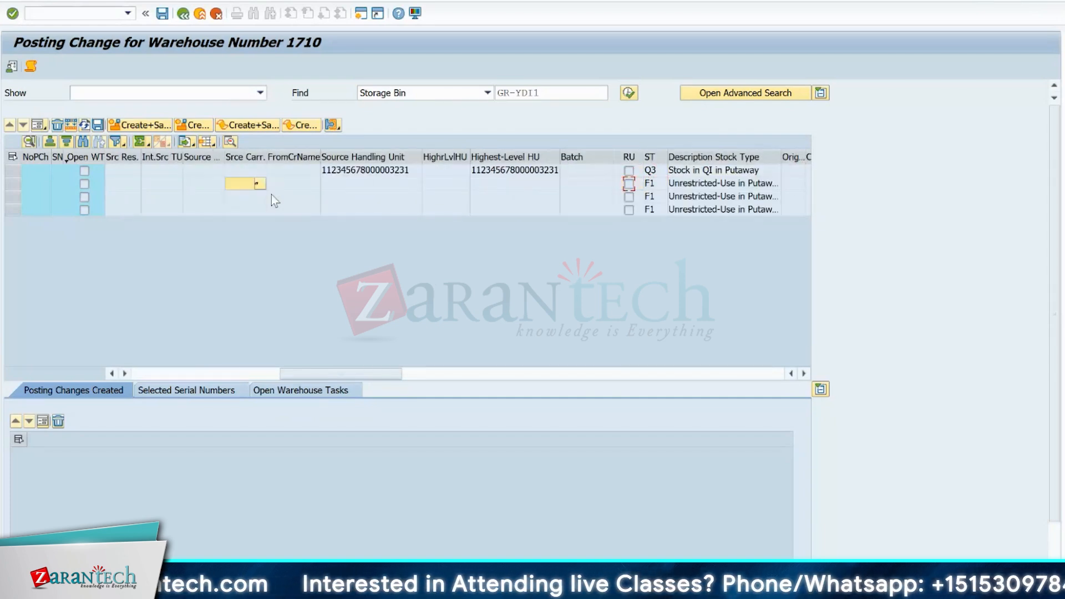
key(Right)
key(Right)
key(Right)
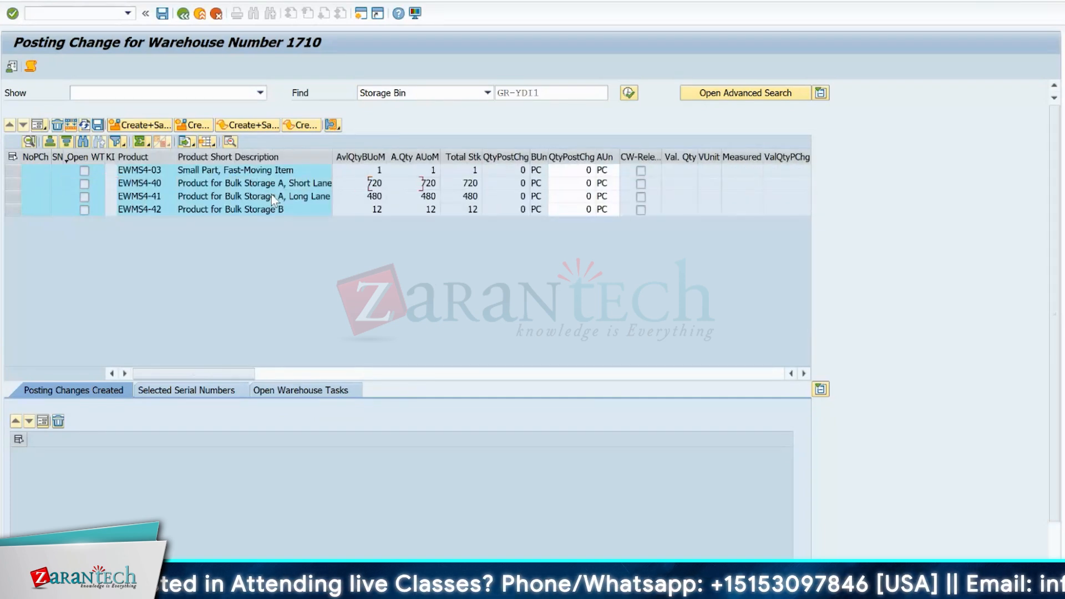
- Start a mass change for the EWMS4-40 stock entry and choose to post the total quantity
click(13, 183)
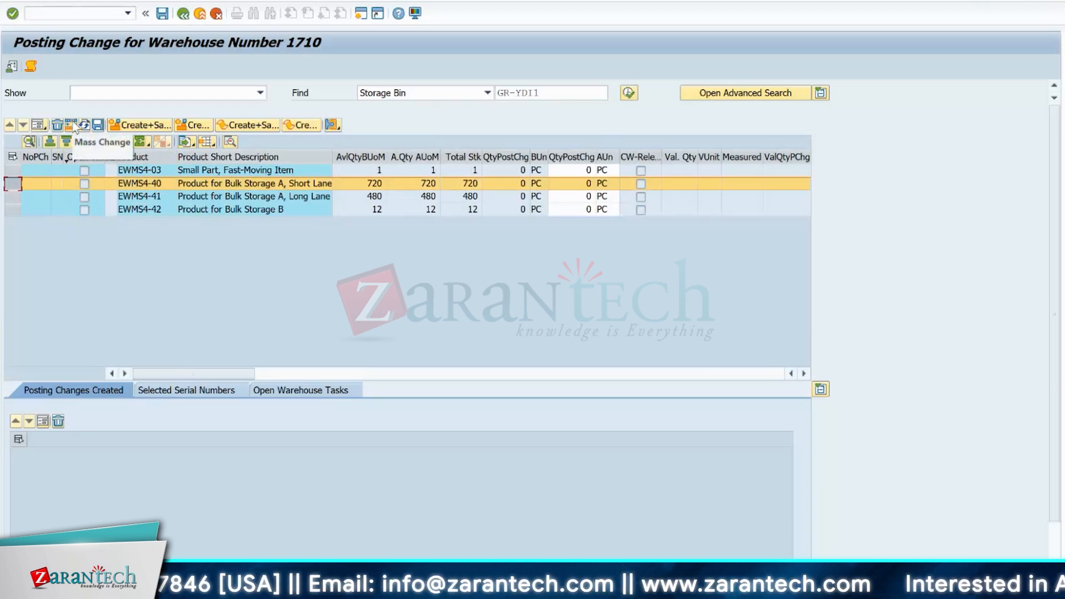
click(72, 125)
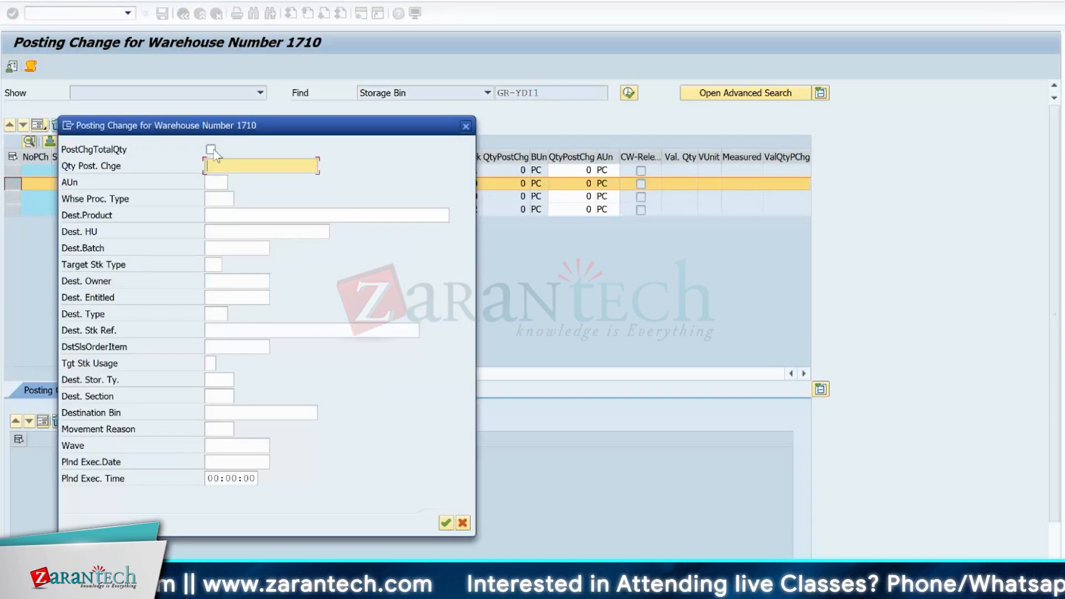
click(212, 149)
drag(305, 126, 568, 241)
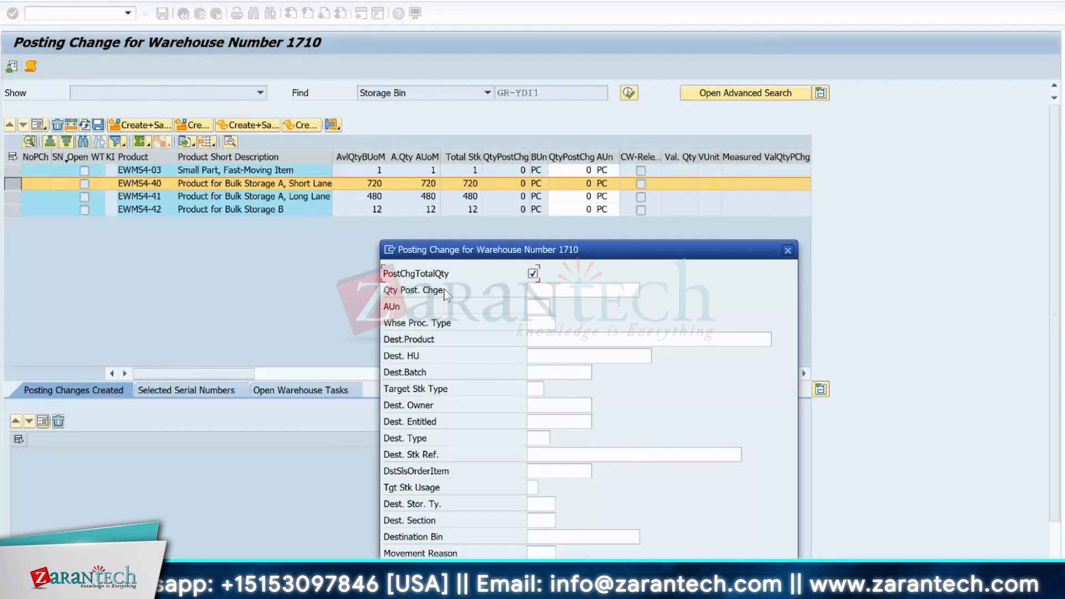
drag(584, 256, 572, 3)
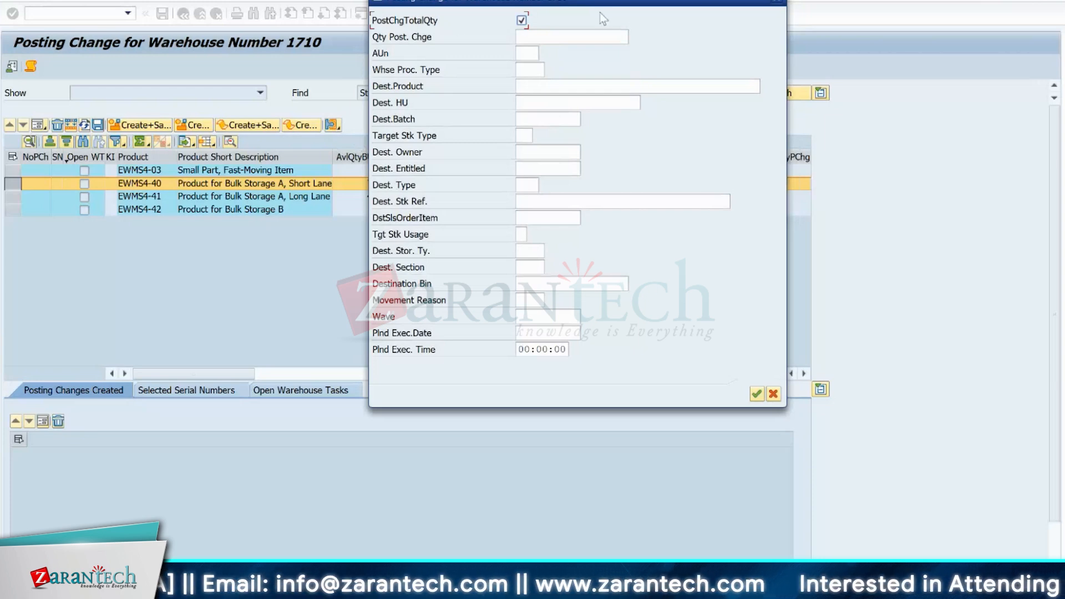
drag(586, 2, 741, 58)
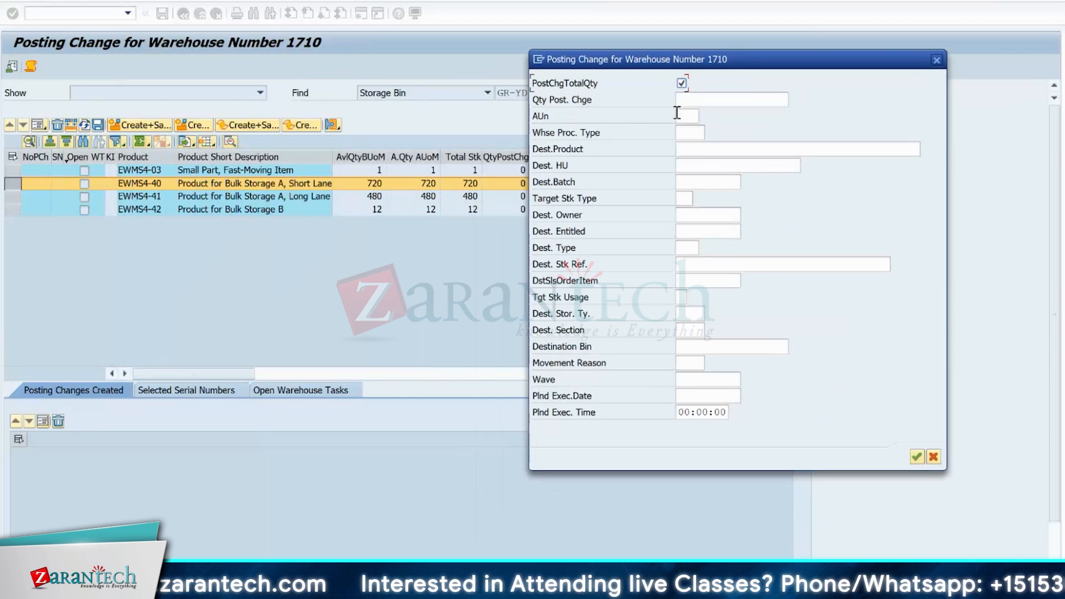
- Set the warehouse process type of the posting change to Y999 from its list of possible values
click(687, 132)
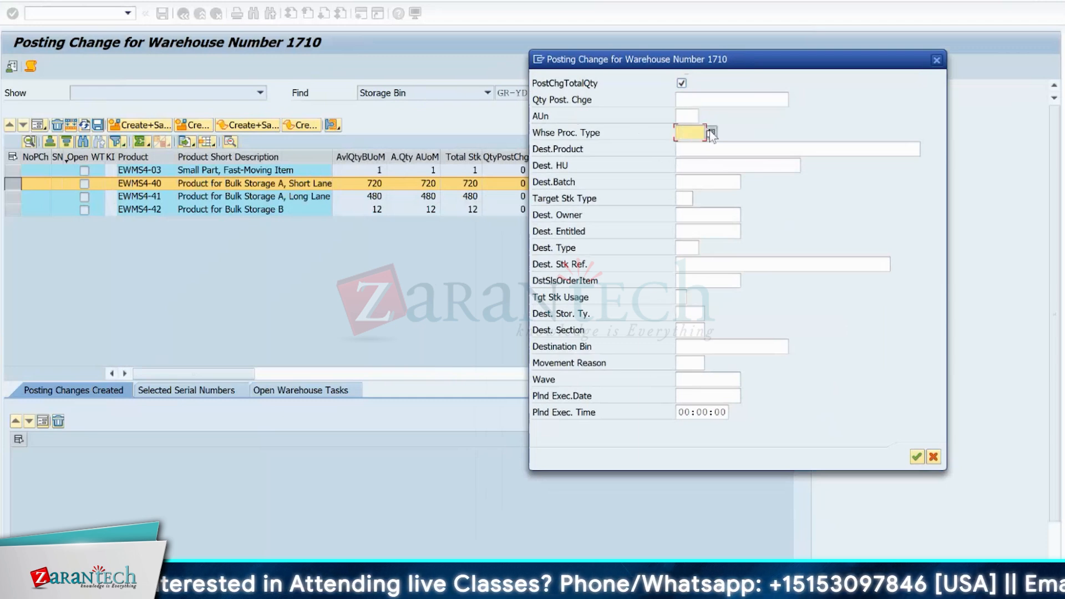
click(711, 133)
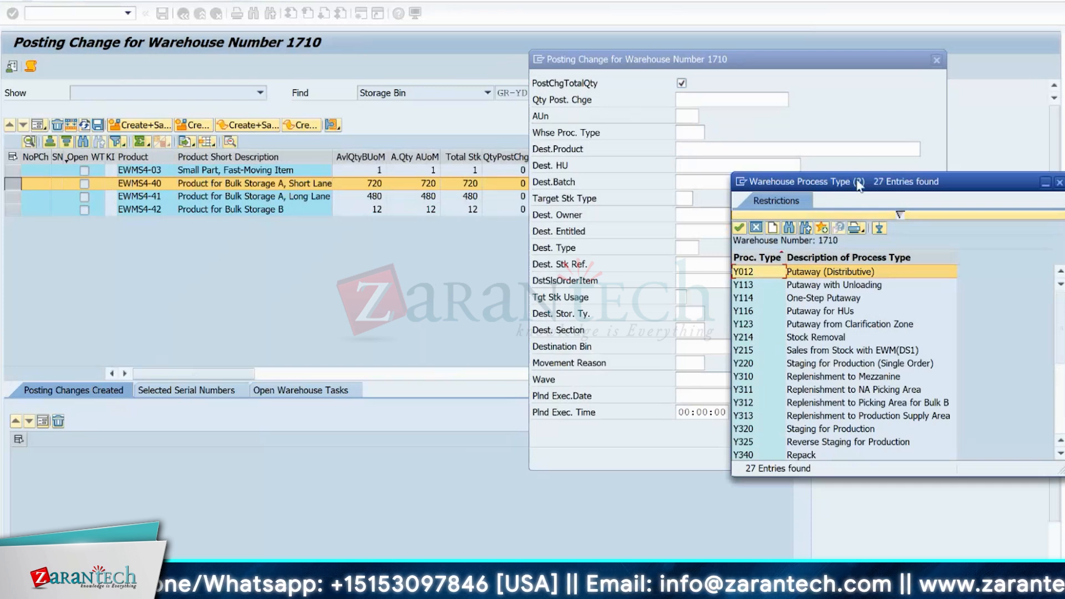
drag(859, 187, 734, 99)
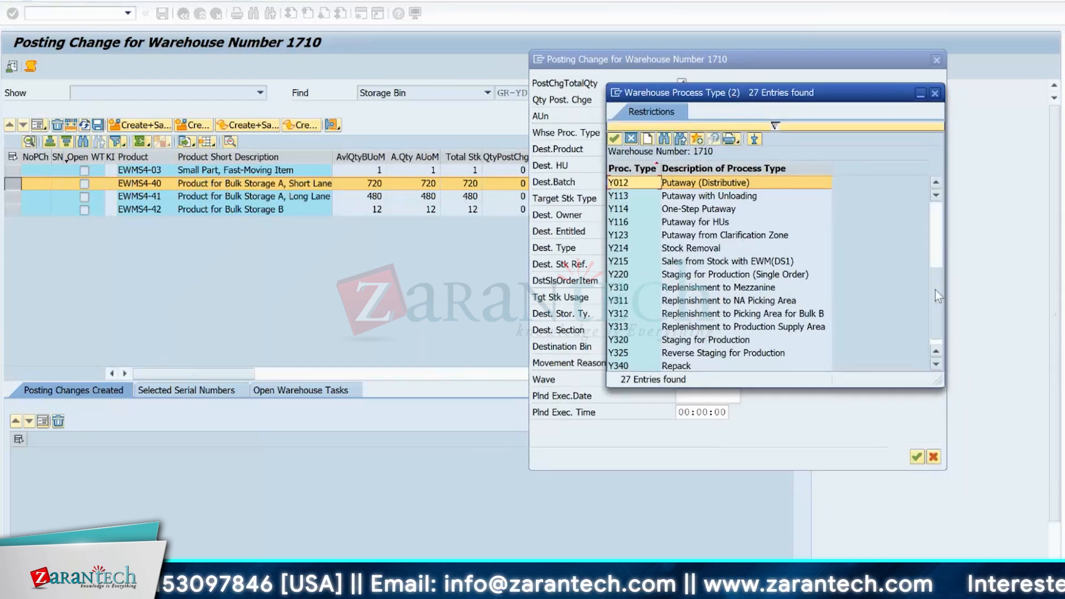
click(935, 290)
double_click(641, 354)
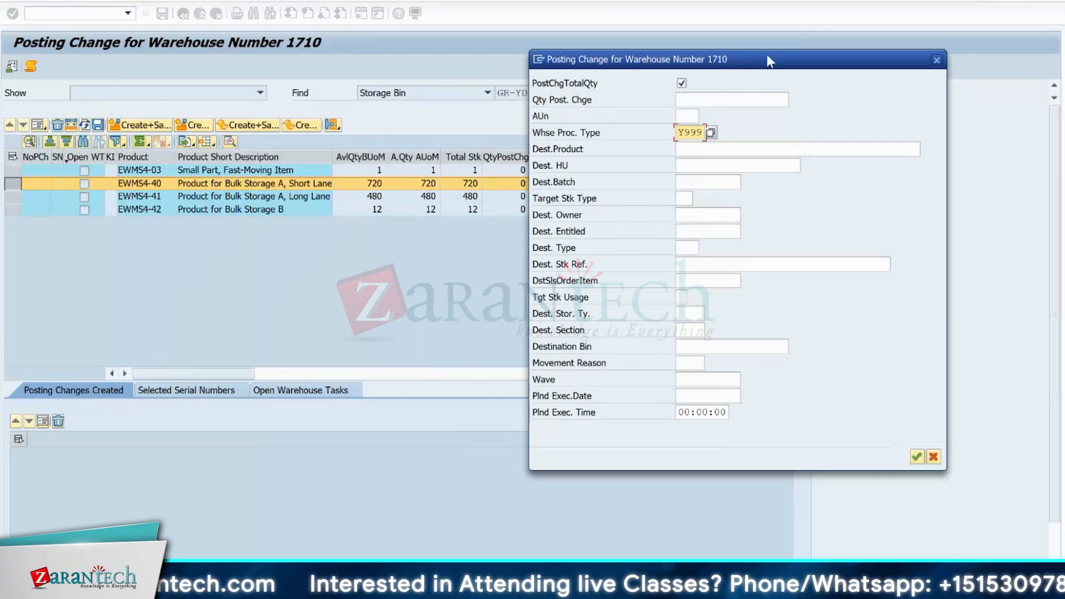
drag(766, 54, 709, 34)
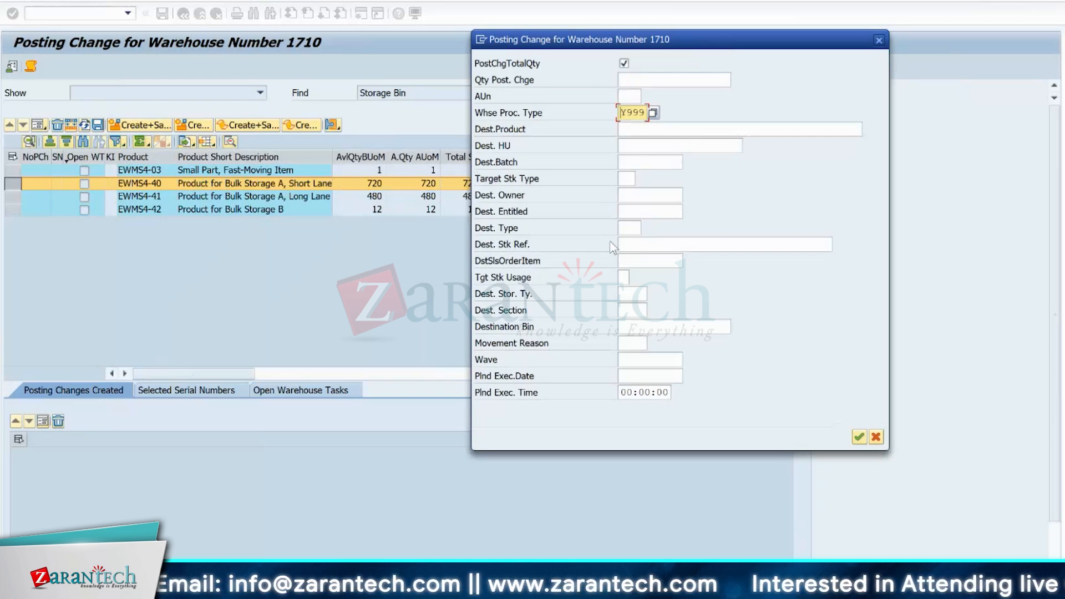
- Set the target stock type of the posting change to F2 from the possible entries
click(625, 178)
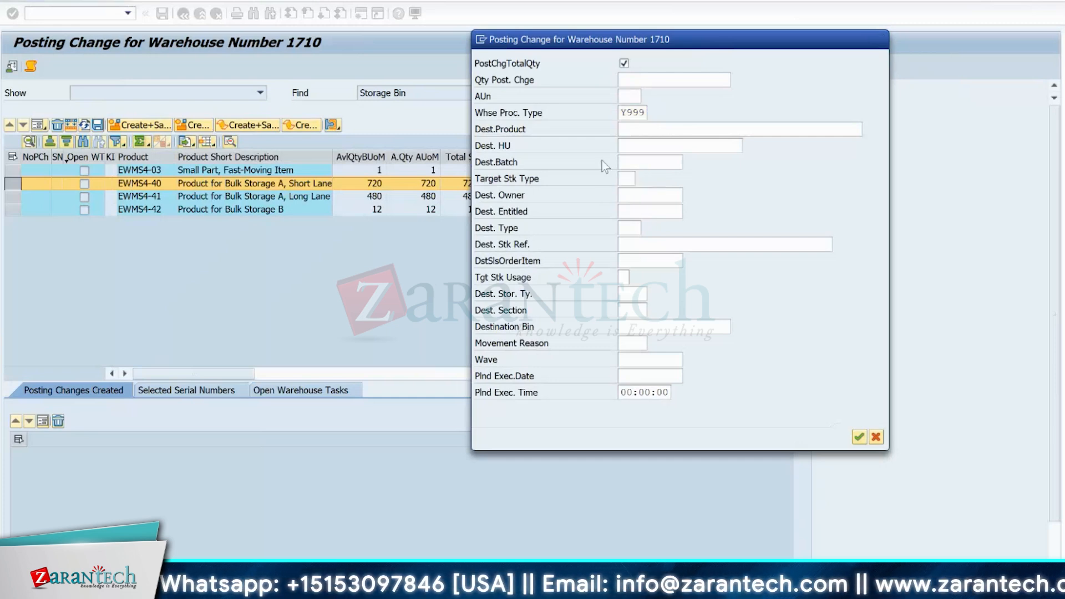
key(F4)
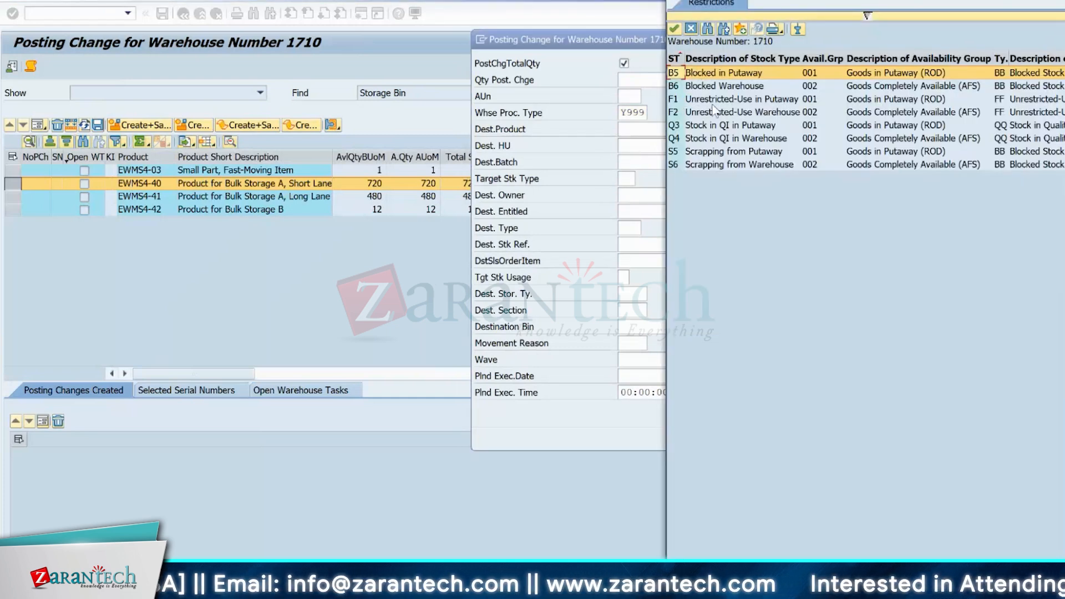
double_click(716, 109)
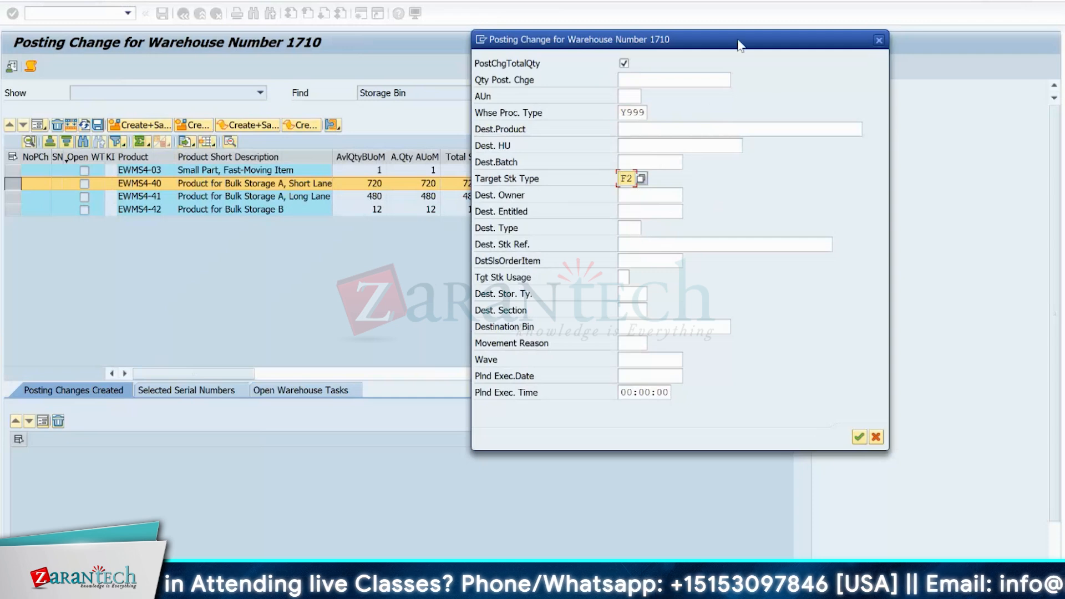
drag(737, 44, 831, 1)
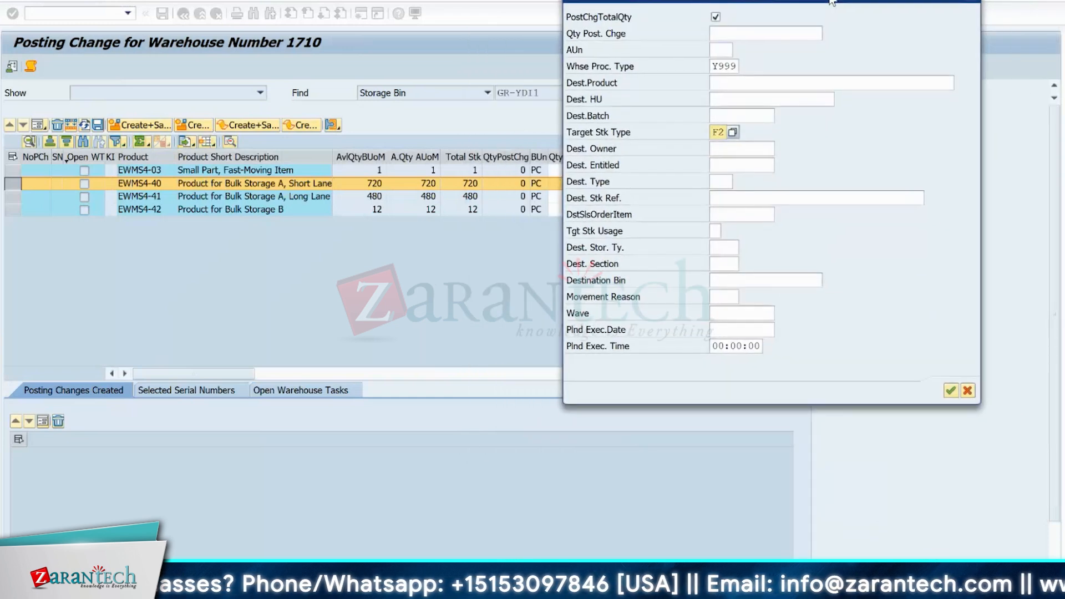
click(716, 132)
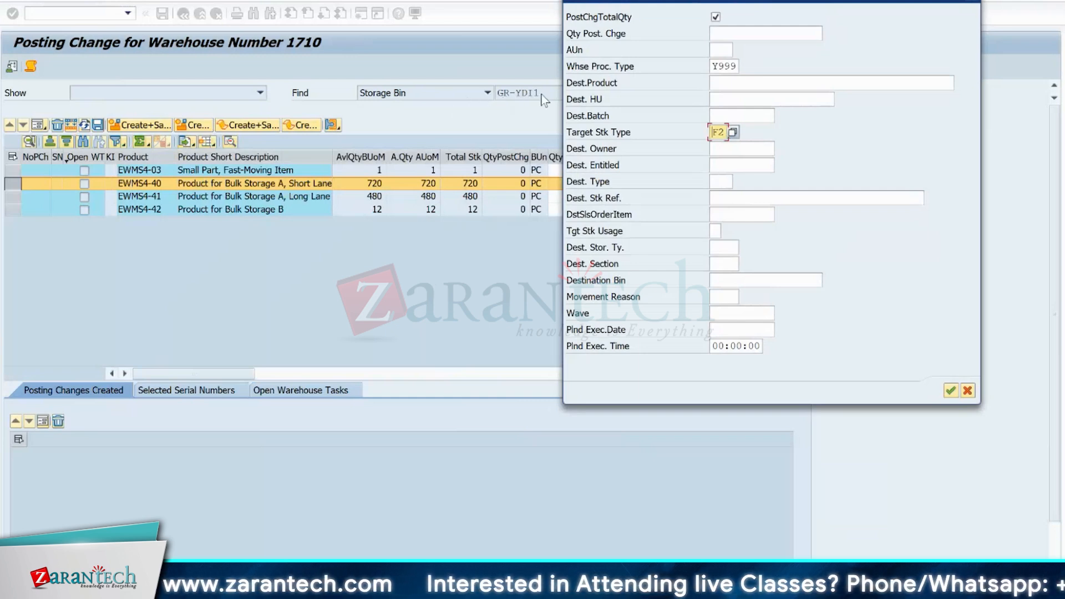
- Switch to the Data Browser session showing table /SCWM/TCAT and open table /SCWM/LAGP there instead
mouse_move(710, 588)
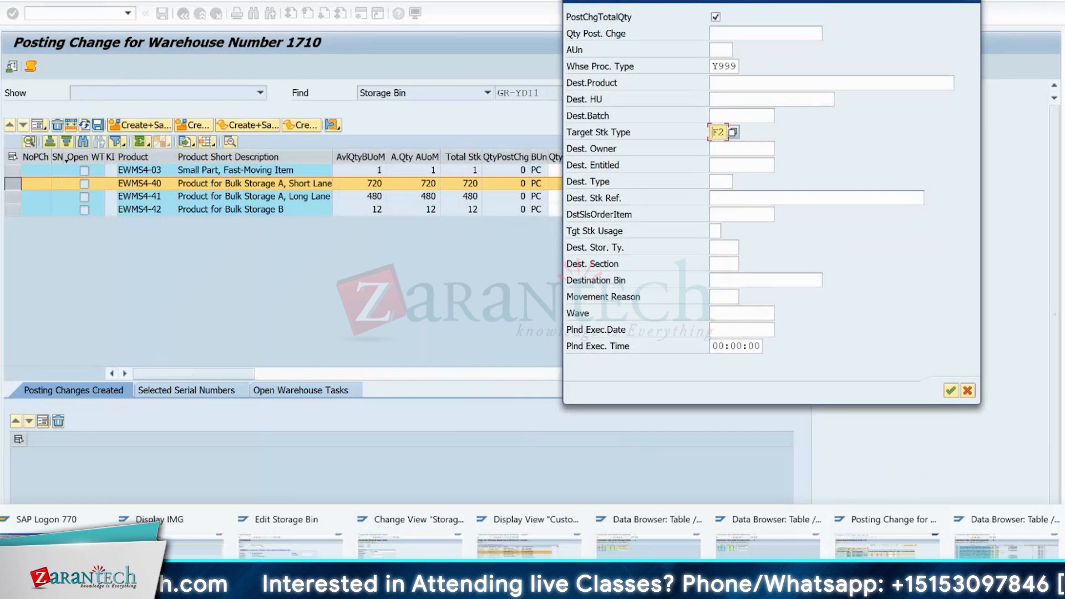
click(745, 551)
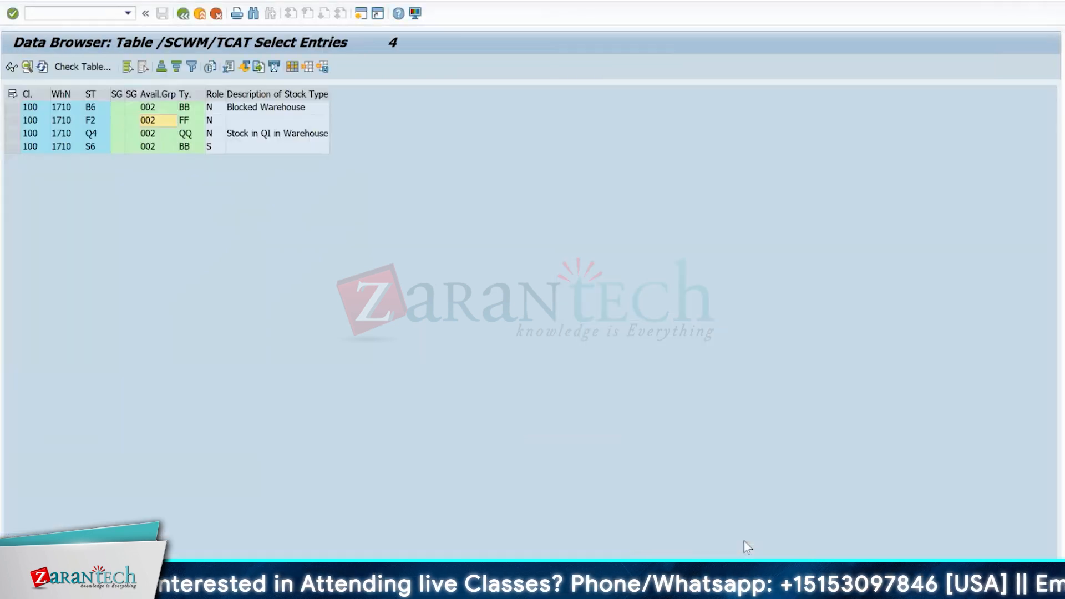
click(184, 13)
click(184, 13)
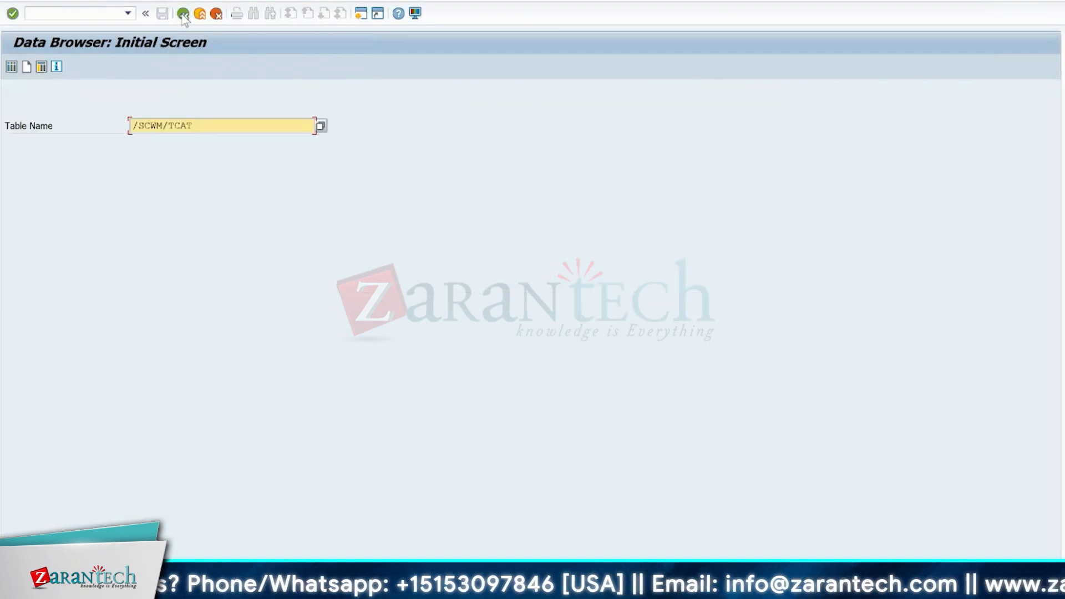
click(207, 125)
key(BackSpace)
key(BackSpace)
key(BackSpace)
key(BackSpace)
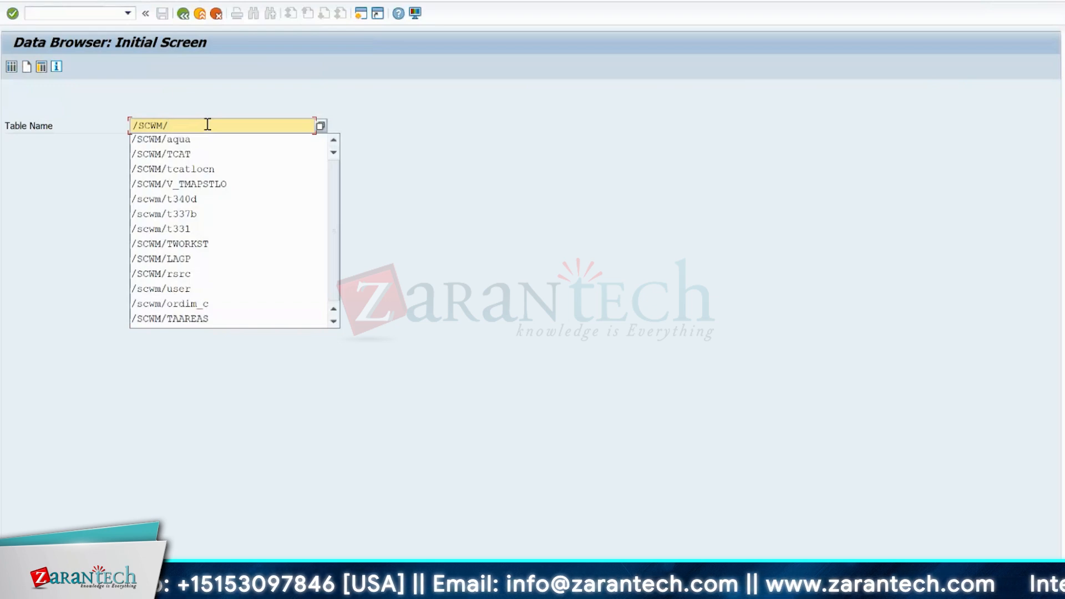
text(lagp)
key(Return)
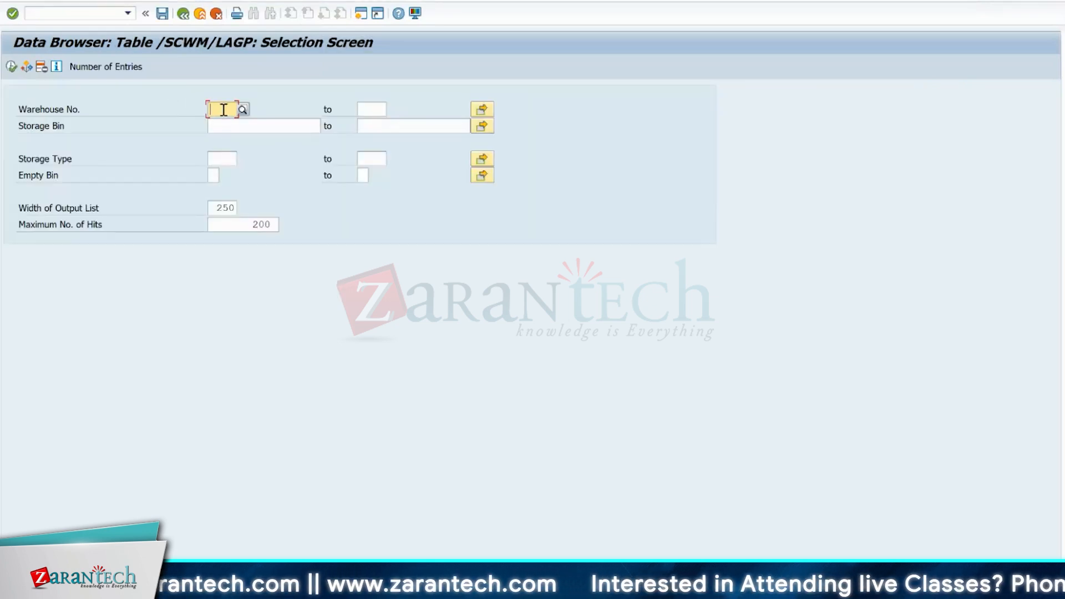
- Look up storage bin GR-YDI1 in warehouse 1710 and select its storage type in the table entry
text(17)
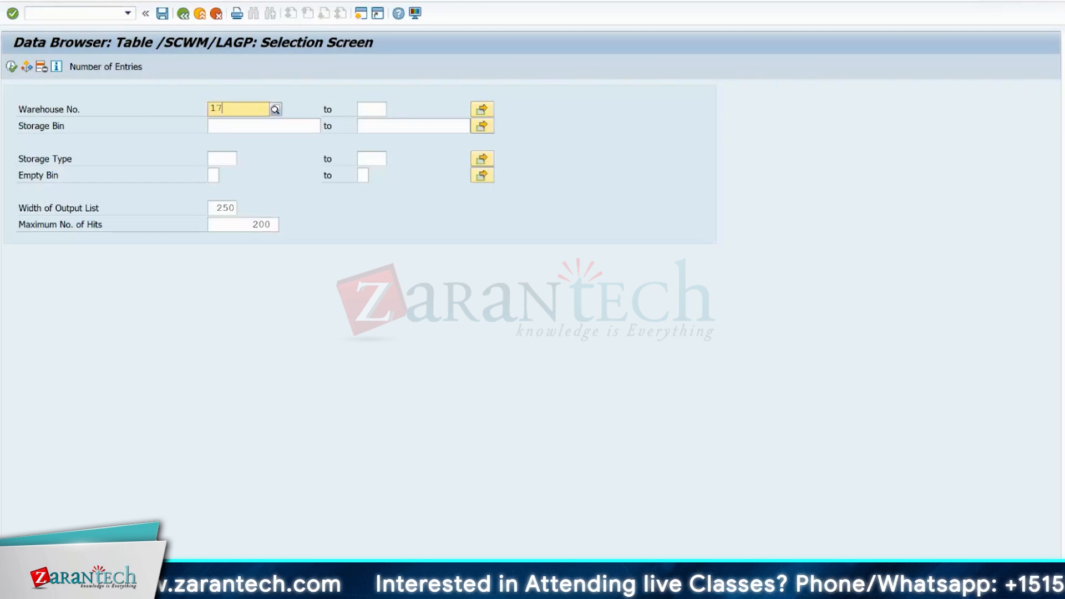
text(10)
click(216, 128)
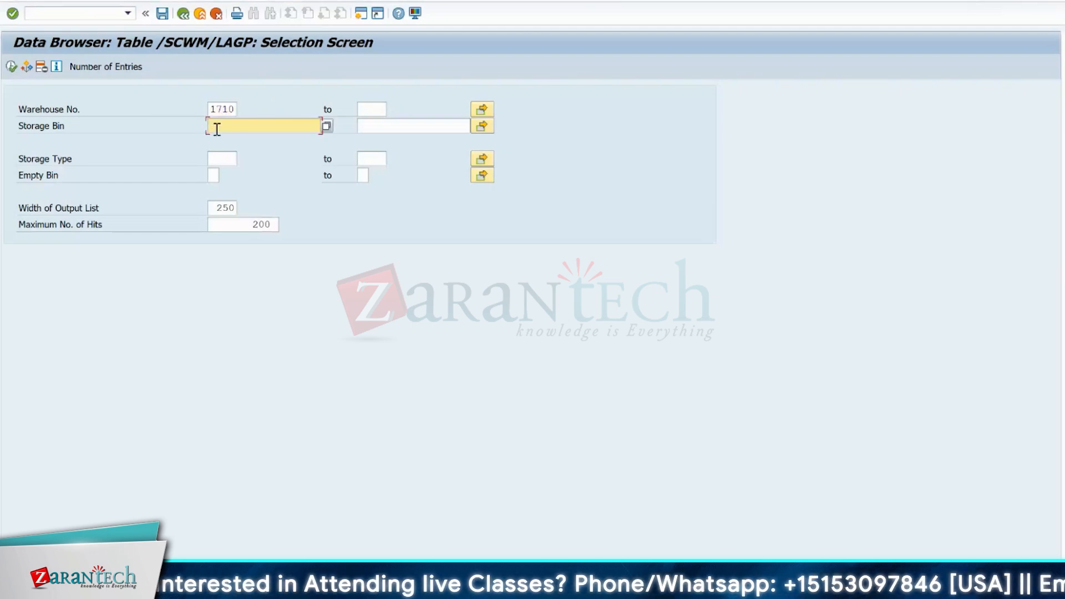
text(GR-YDI1)
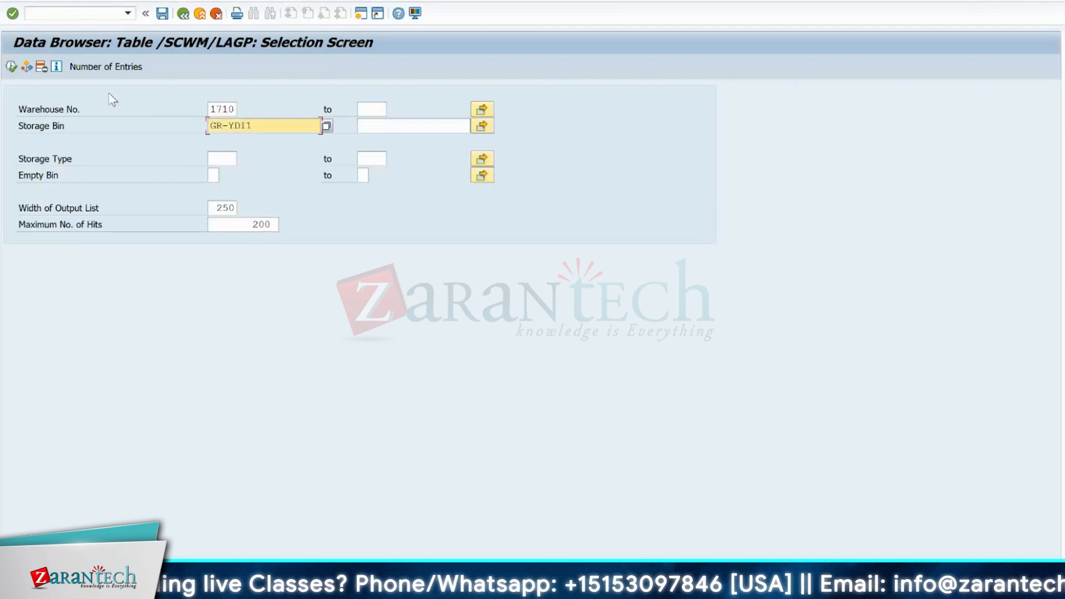
key(F8)
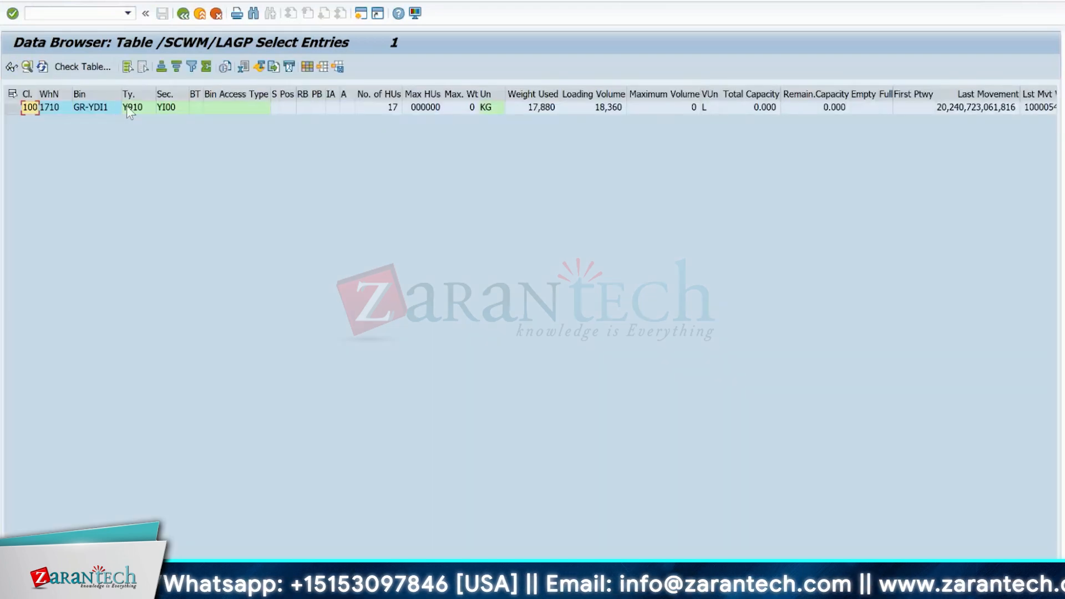
click(130, 106)
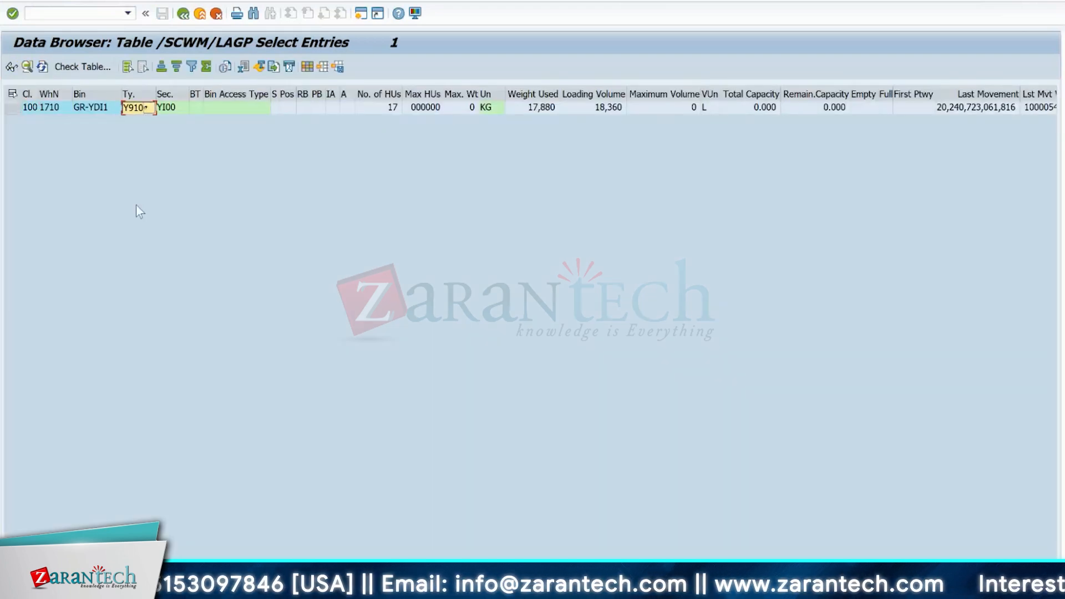
- Leave the storage bin table entry and open table /SCWM/T331 in the Data Browser instead
click(183, 13)
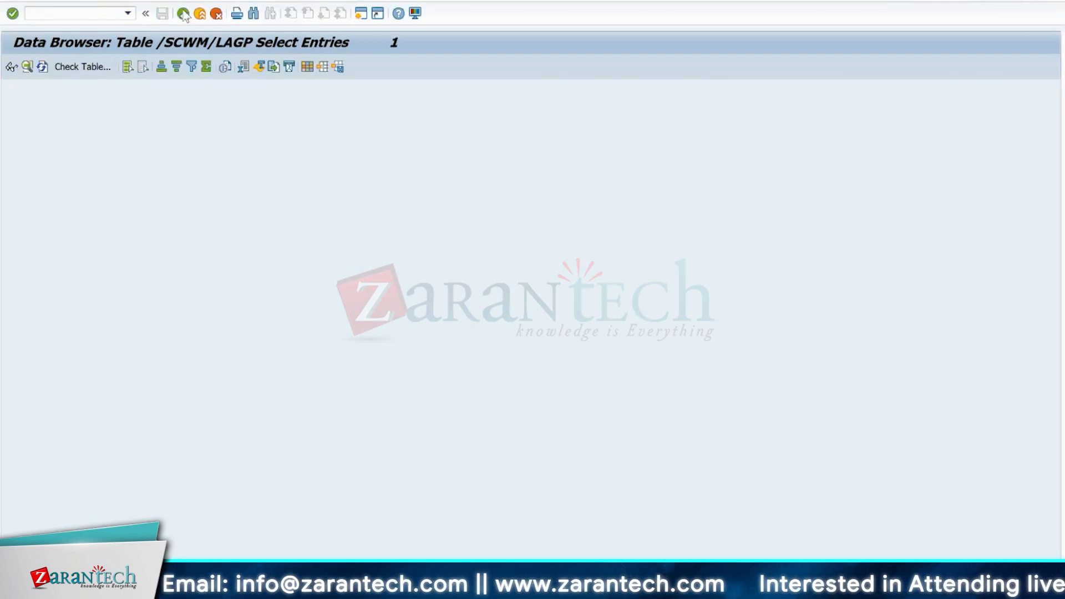
click(183, 13)
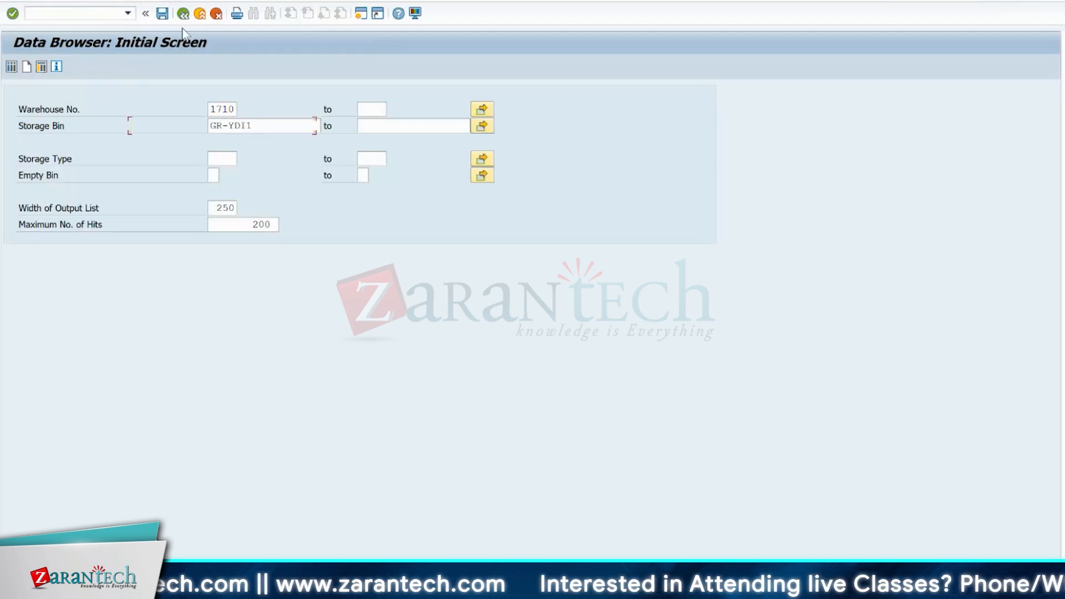
key(BackSpace)
key(BackSpace)
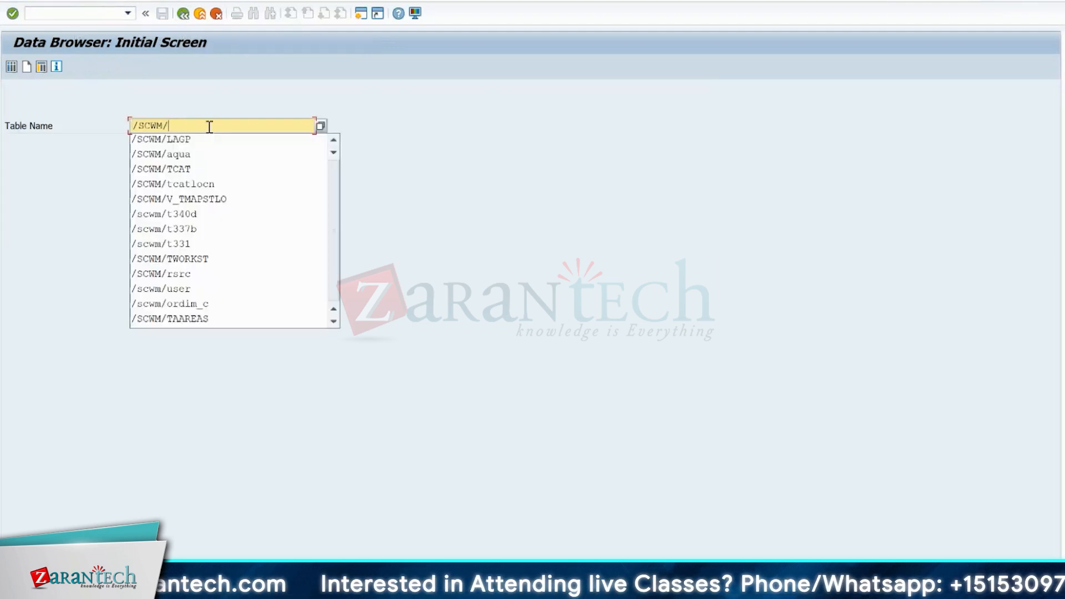
text(t331)
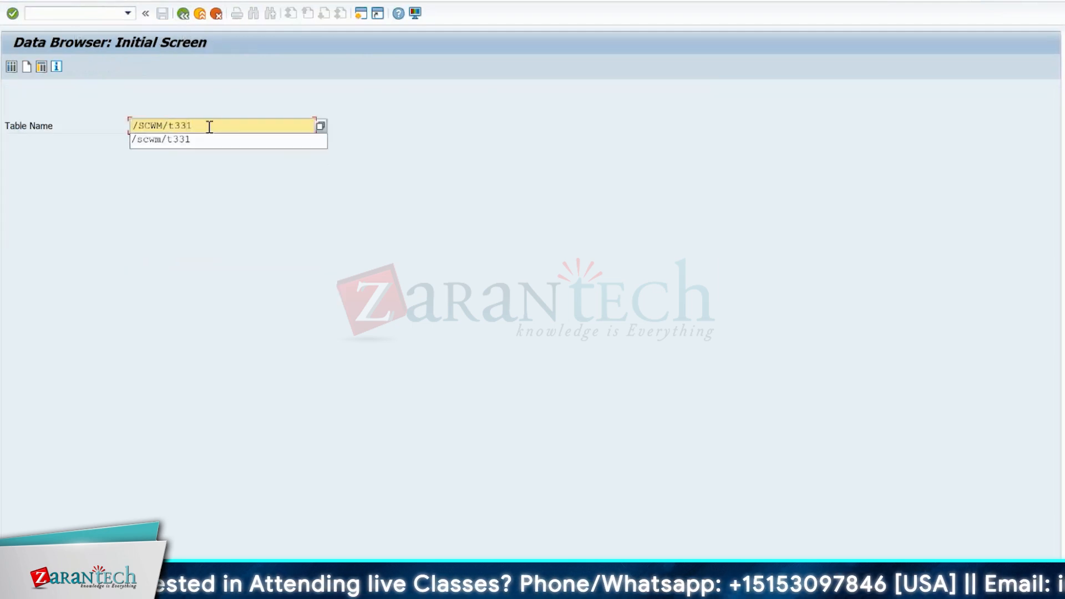
key(Return)
key(Return)
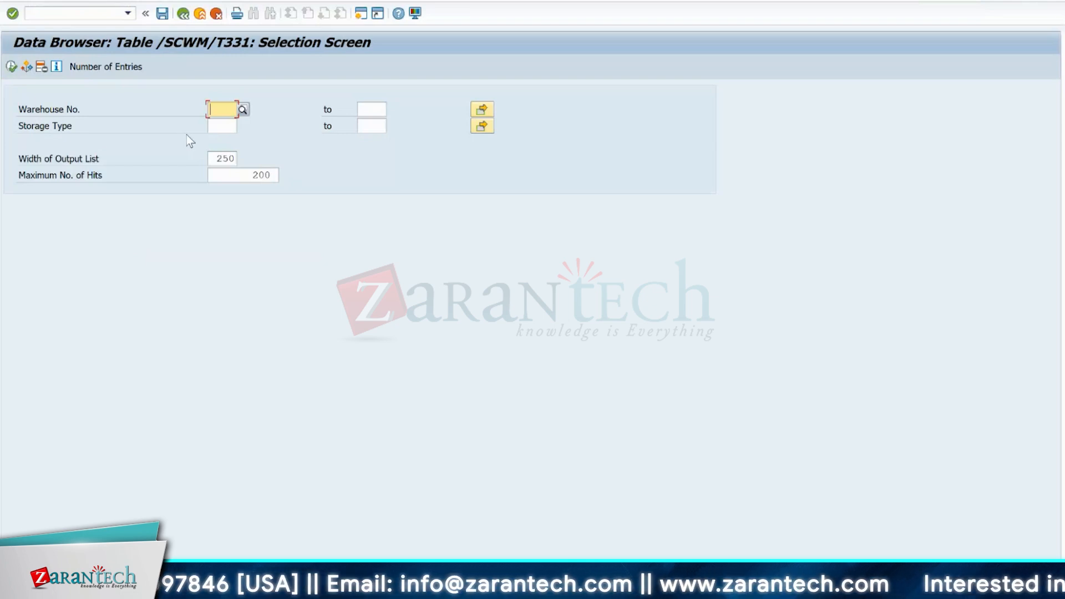
- Look up storage type Y910 in warehouse 1710 and examine the detailed settings of its table entry
click(215, 110)
click(215, 125)
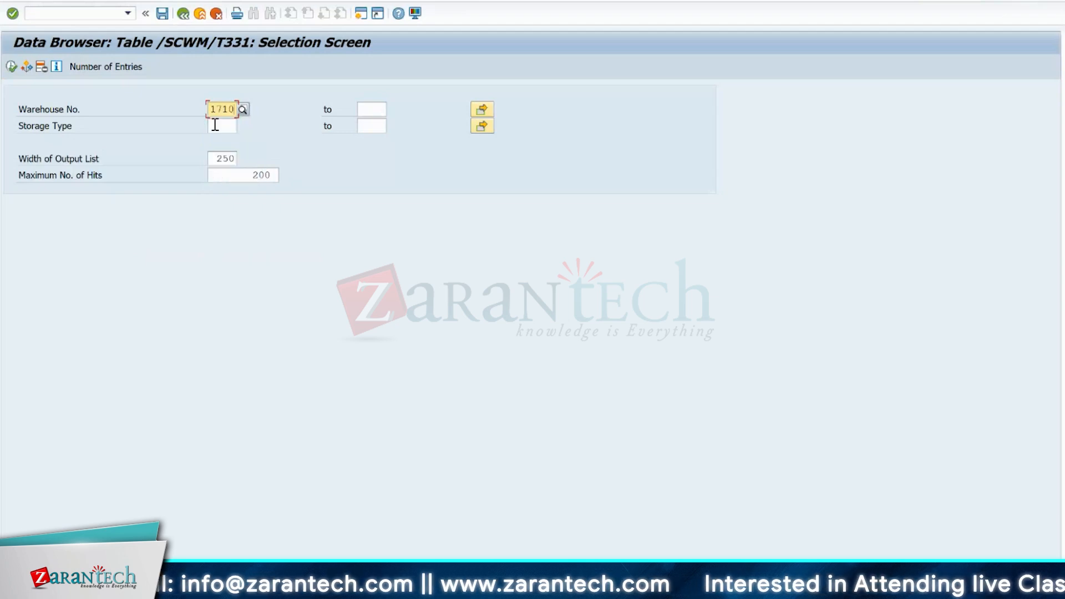
click(12, 67)
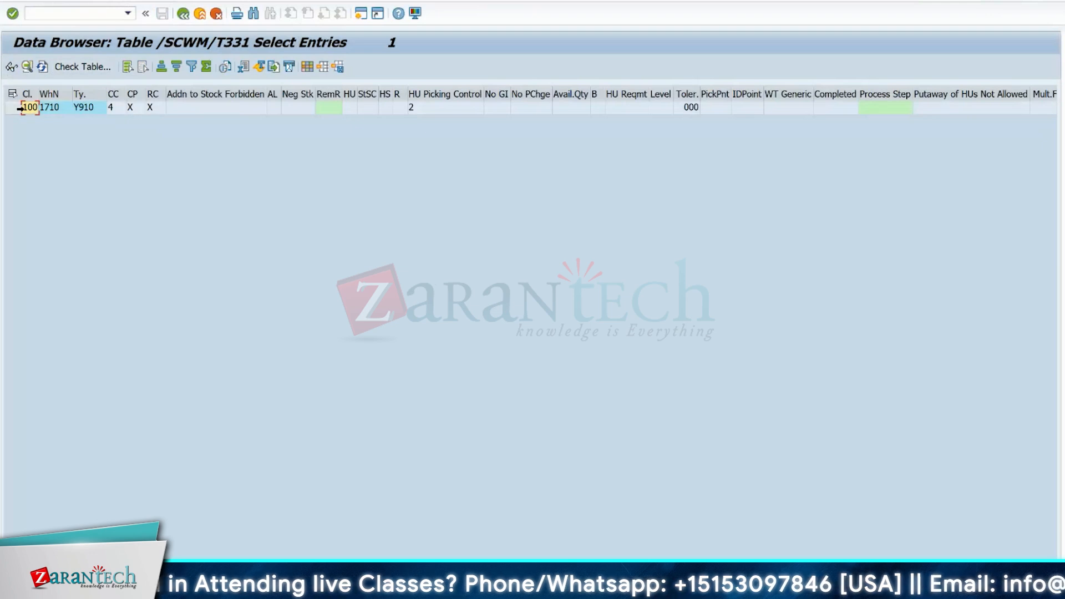
click(12, 108)
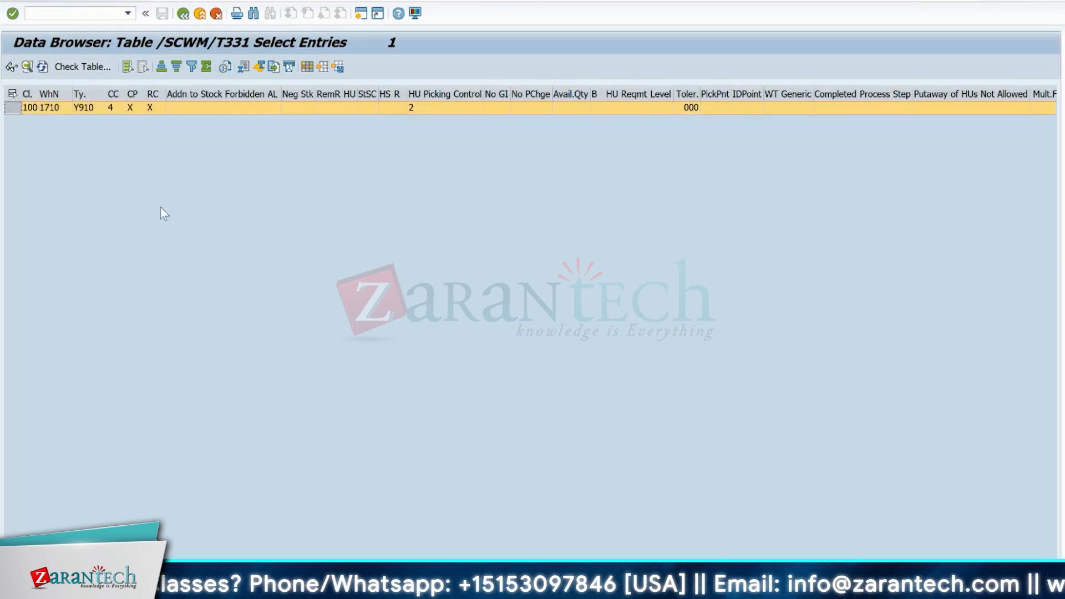
key(F7)
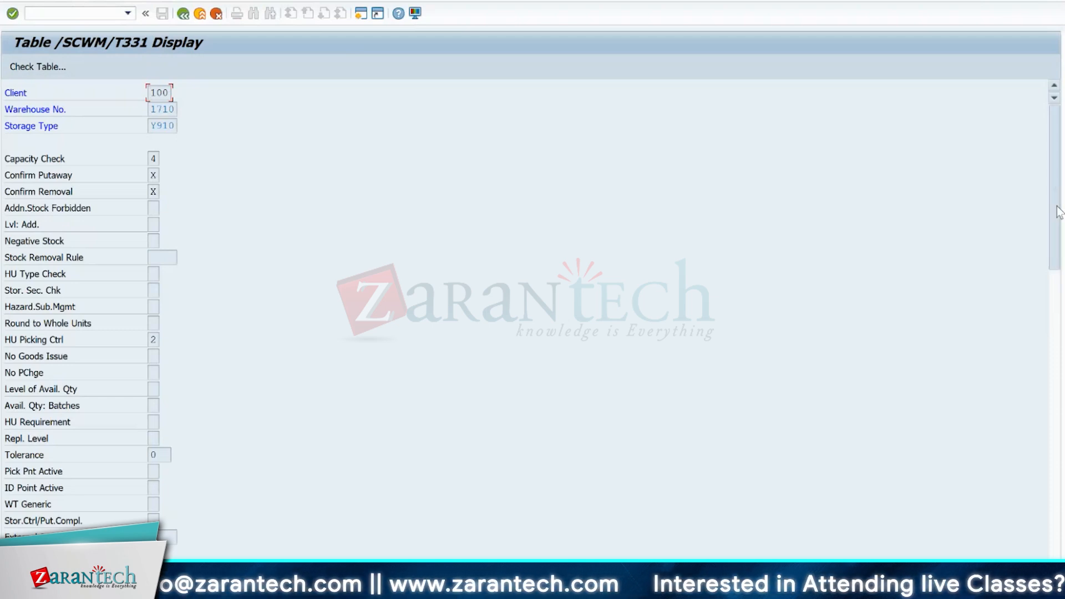
drag(1059, 212, 1058, 266)
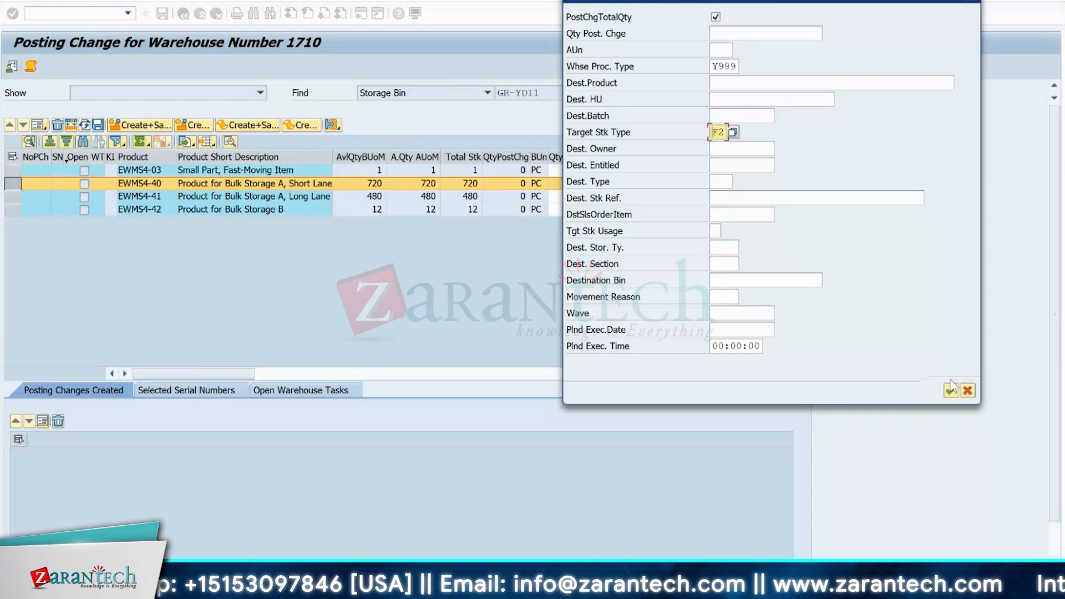
- Return to the posting change session, accept the details for EWMS4-40, and create and save the posting change
click(951, 391)
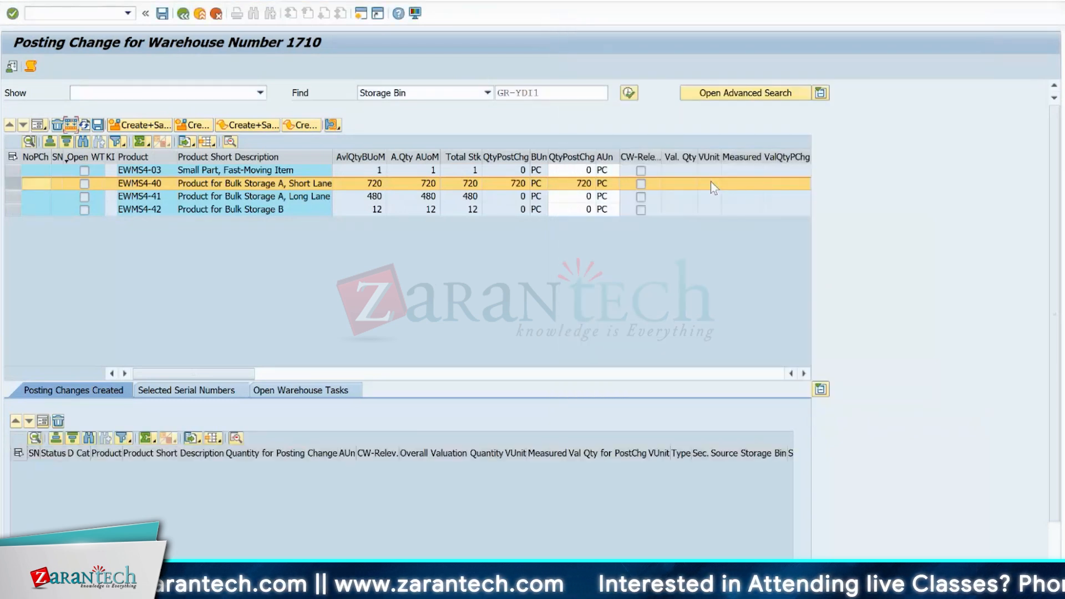
click(146, 126)
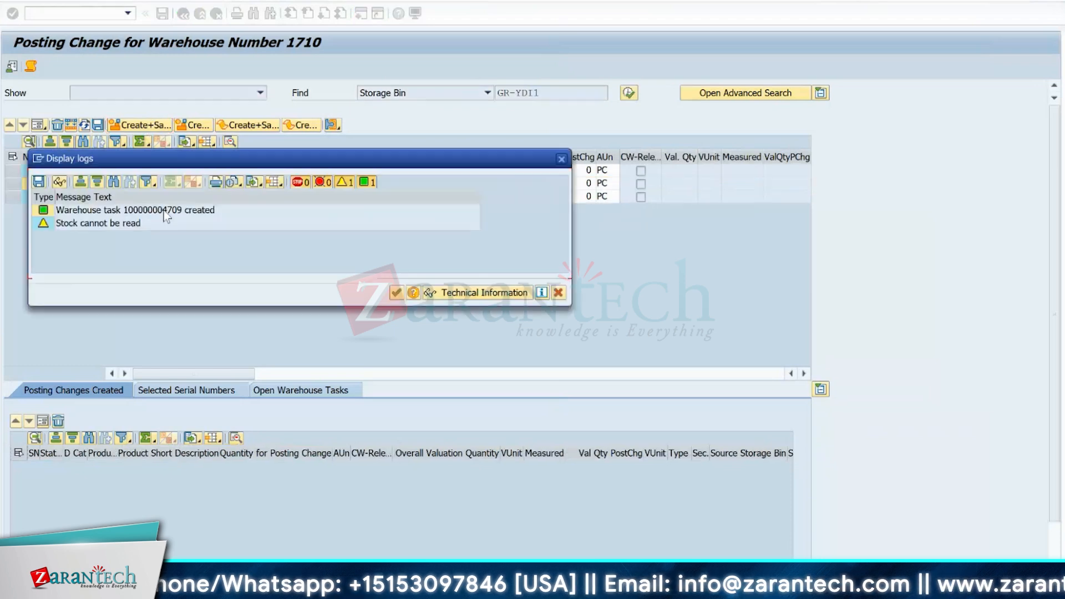
- Copy the created warehouse task's number from the log message into a note in Sticky Notes, then close the log
click(160, 213)
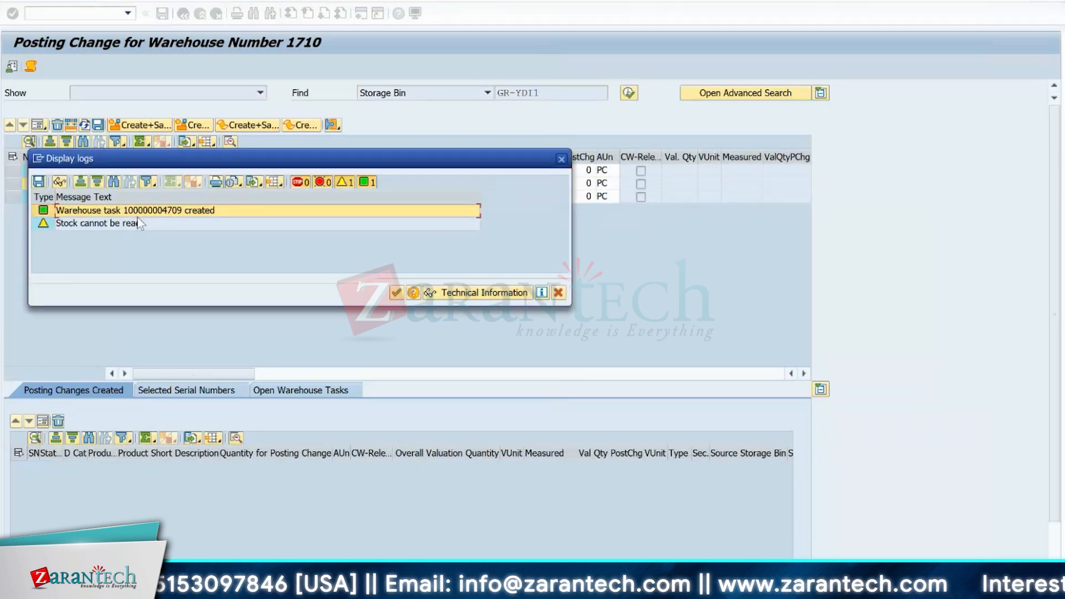
right_click(169, 218)
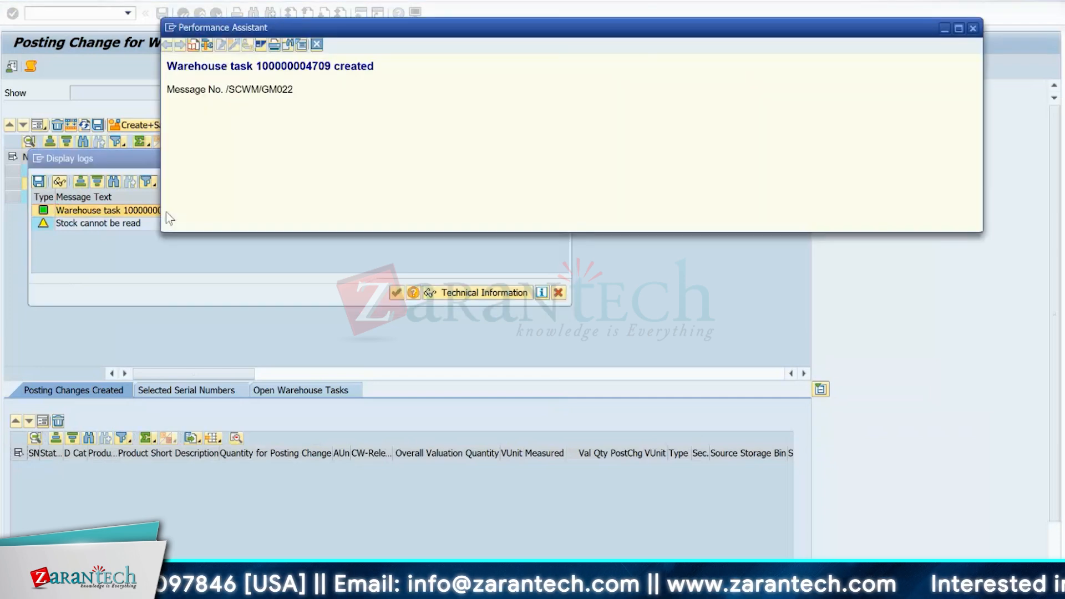
double_click(297, 67)
key(ctrl+c)
click(973, 28)
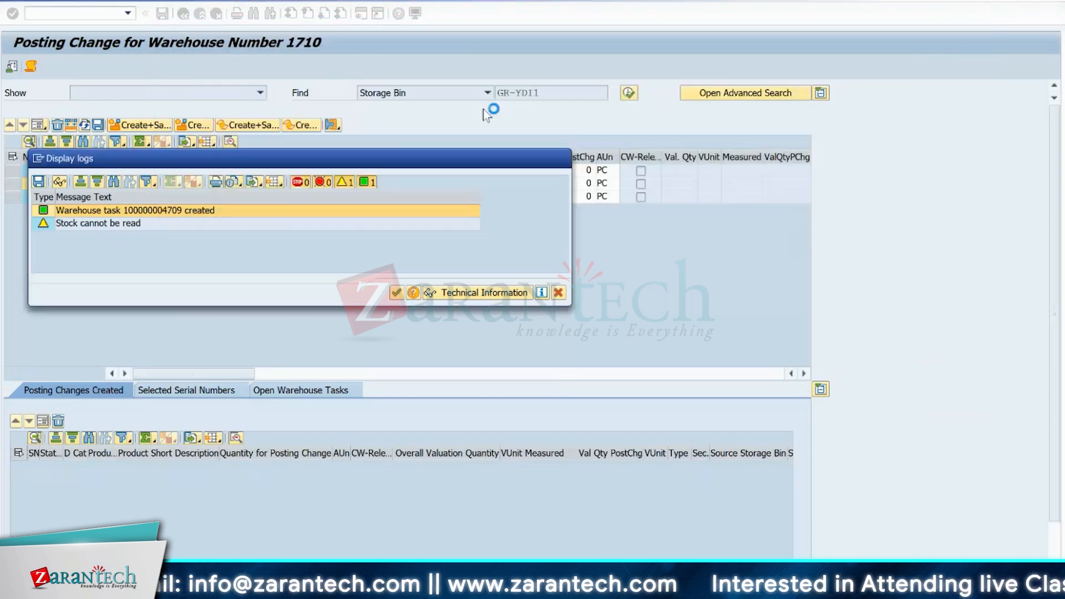
key(super)
text(sticky)
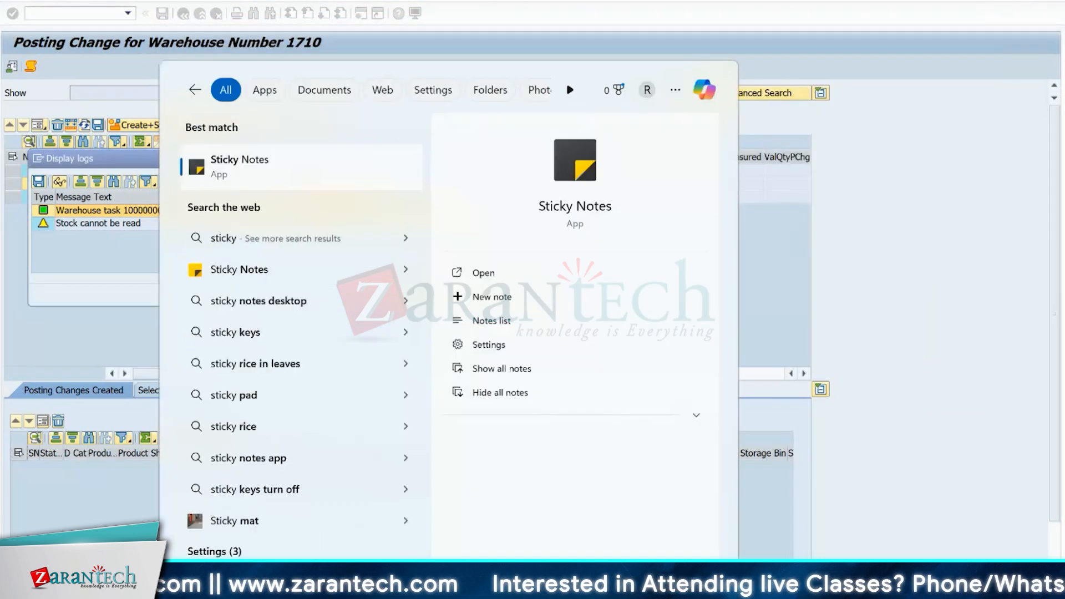
key(Return)
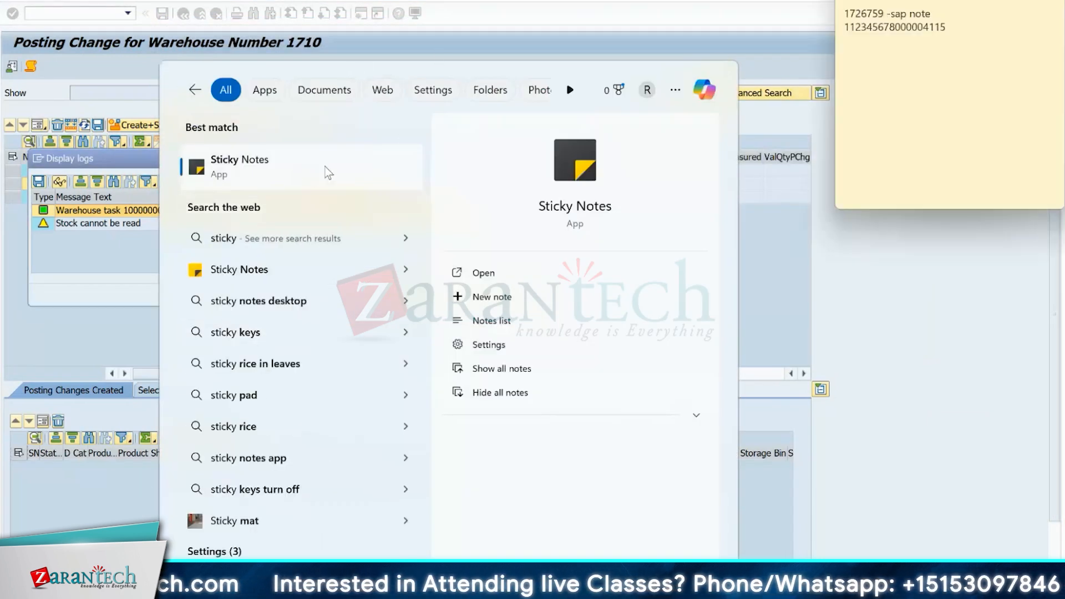
click(952, 24)
key(Return)
key(ctrl+v)
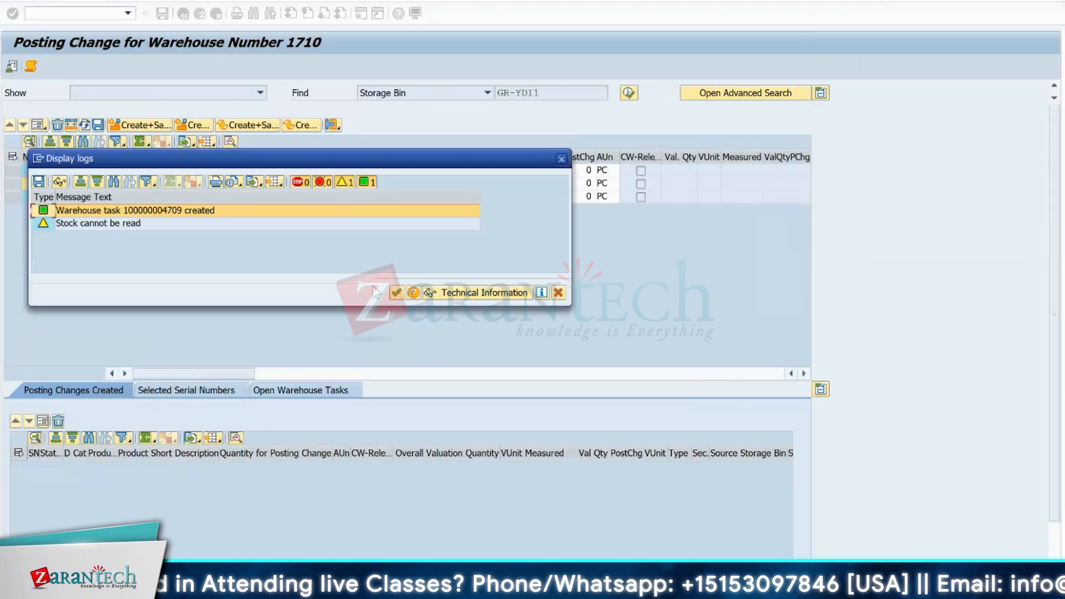
click(396, 292)
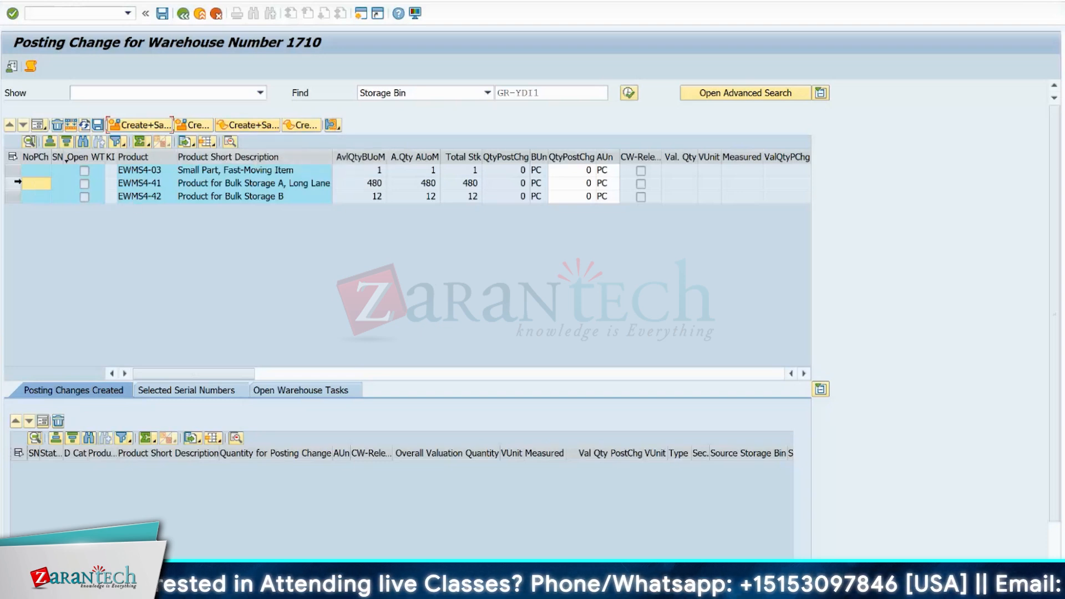
- Repeat the stock search for bin GR-YDI1 and check the stock type of EWMS4-40
click(13, 183)
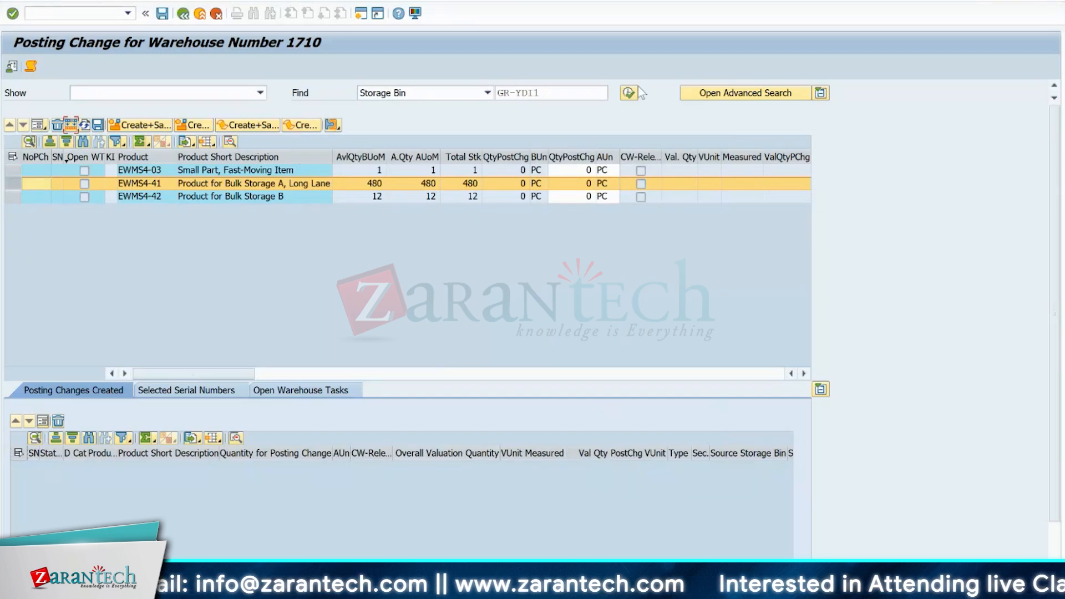
click(803, 373)
click(804, 373)
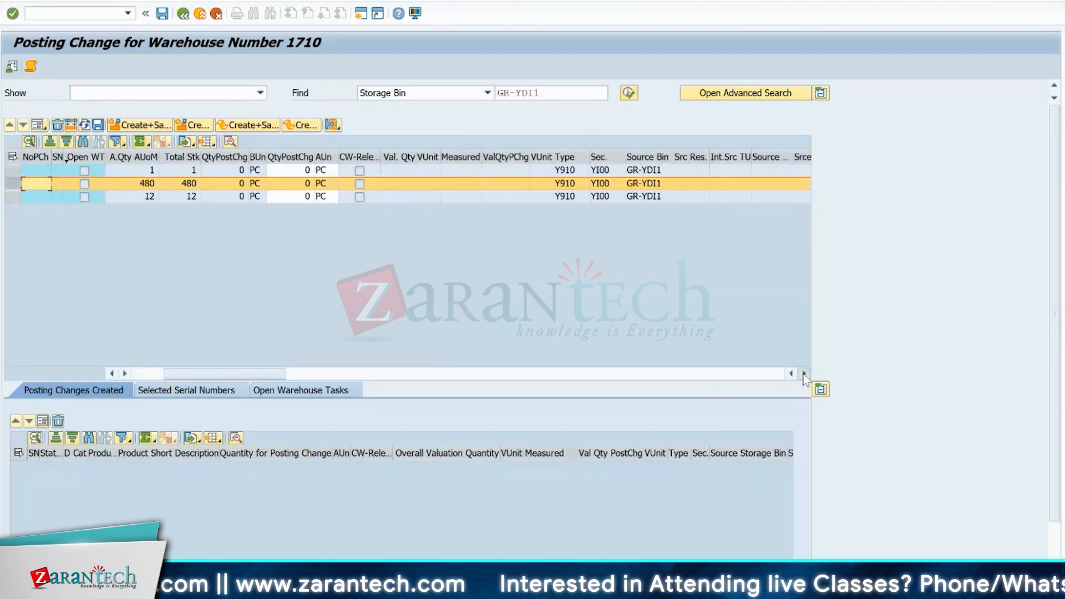
click(803, 373)
click(803, 374)
click(803, 373)
click(804, 374)
click(804, 373)
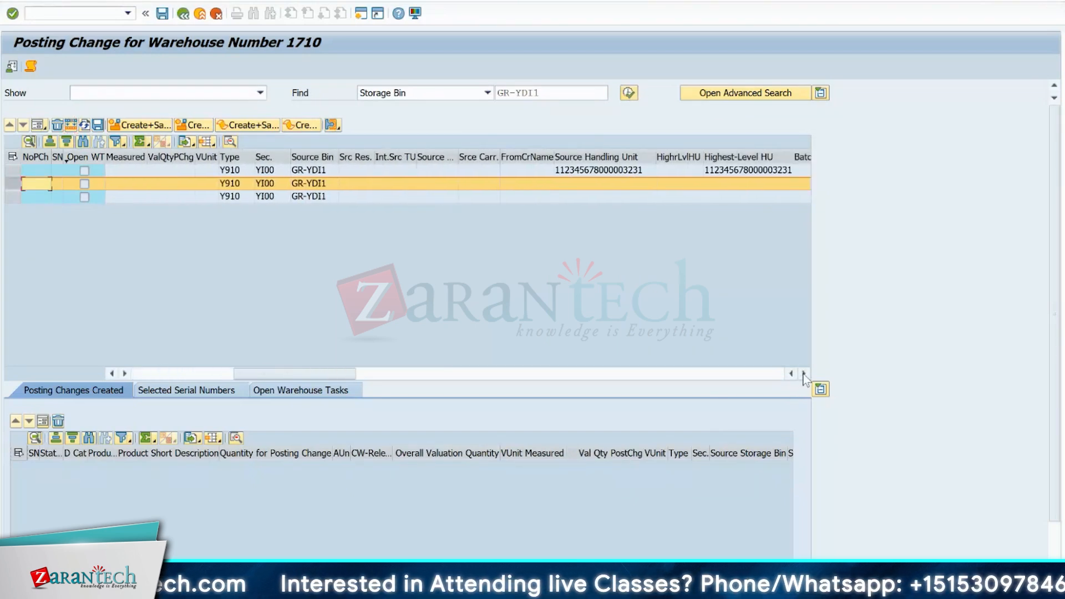
click(803, 374)
click(803, 373)
click(804, 374)
click(803, 373)
click(803, 374)
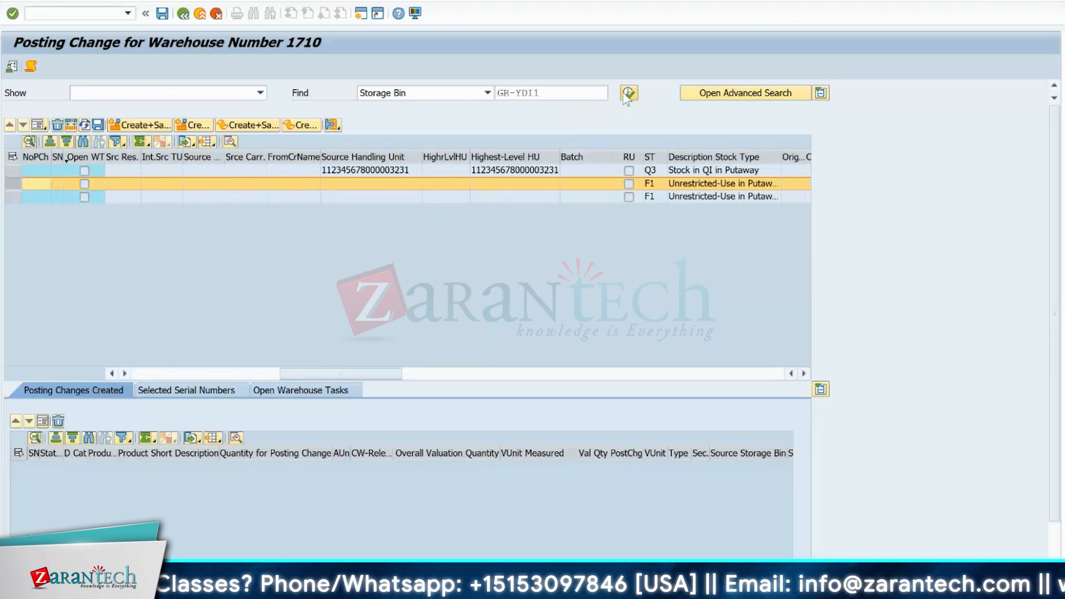
click(651, 184)
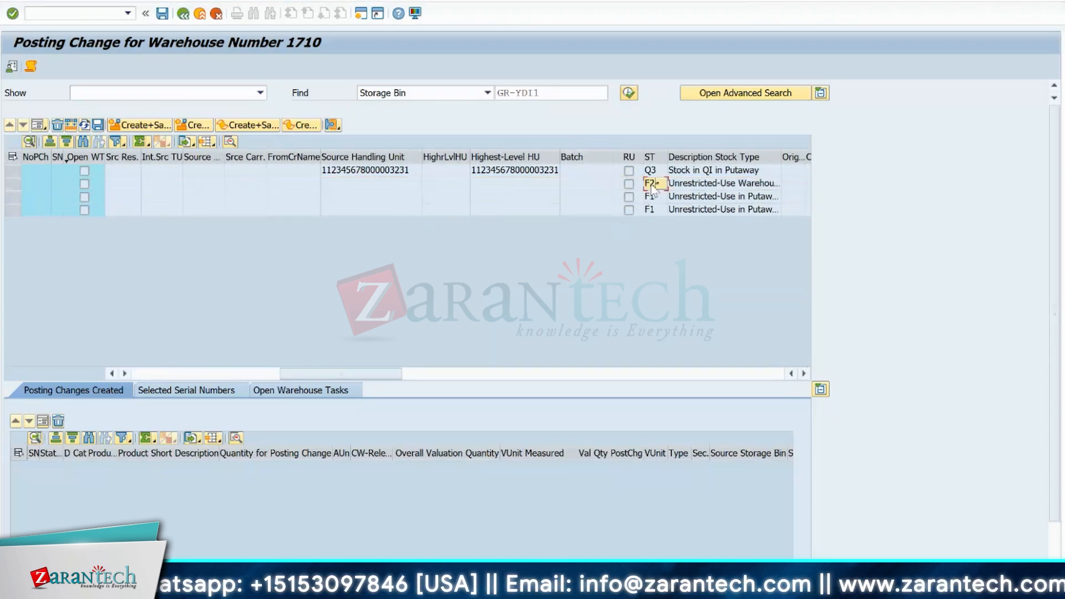
- Examine the EWMS4-40 row from its product and quantity columns across to its stock type
key(Left)
key(Left)
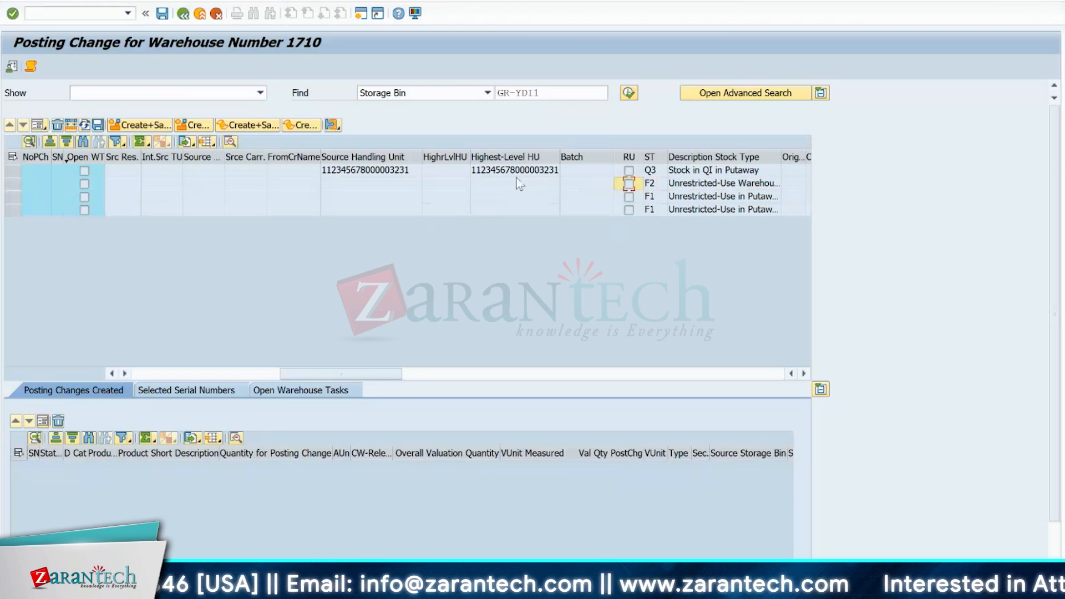
key(Home)
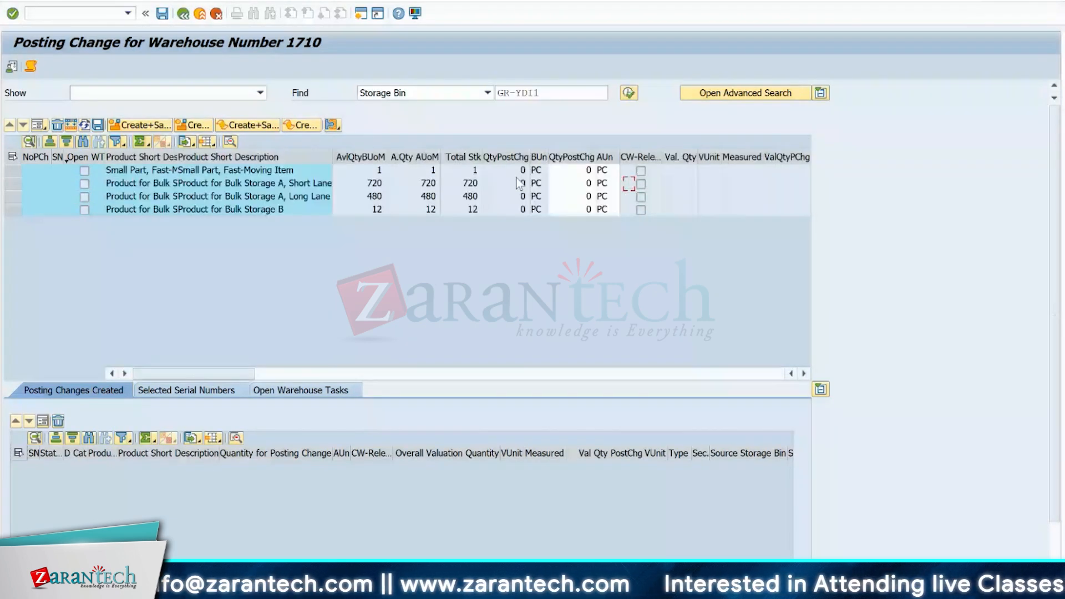
key(Left)
key(Left)
key(Right)
key(Right)
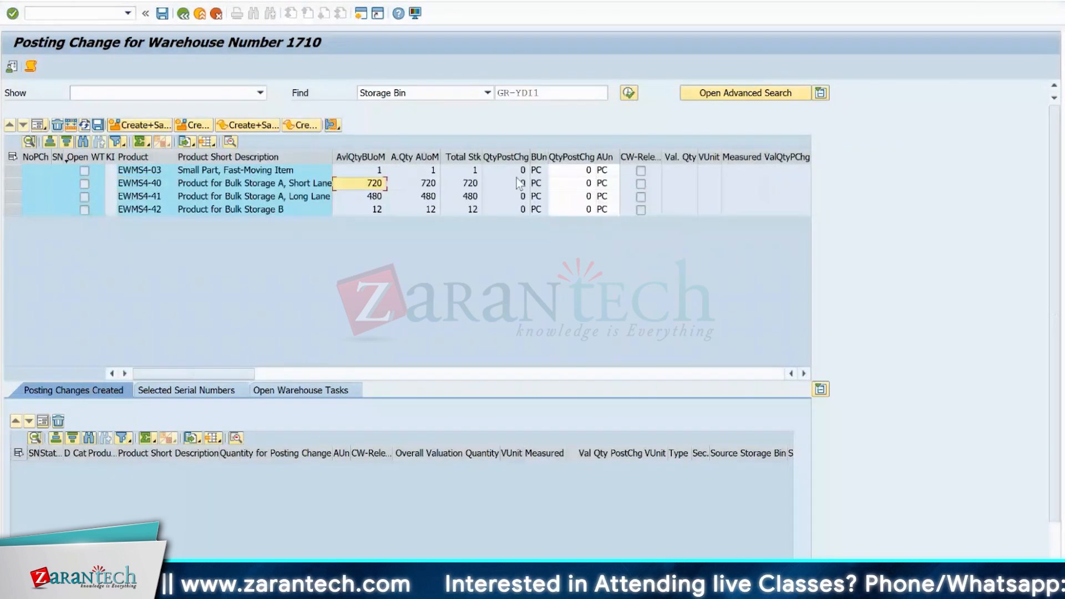
key(Home)
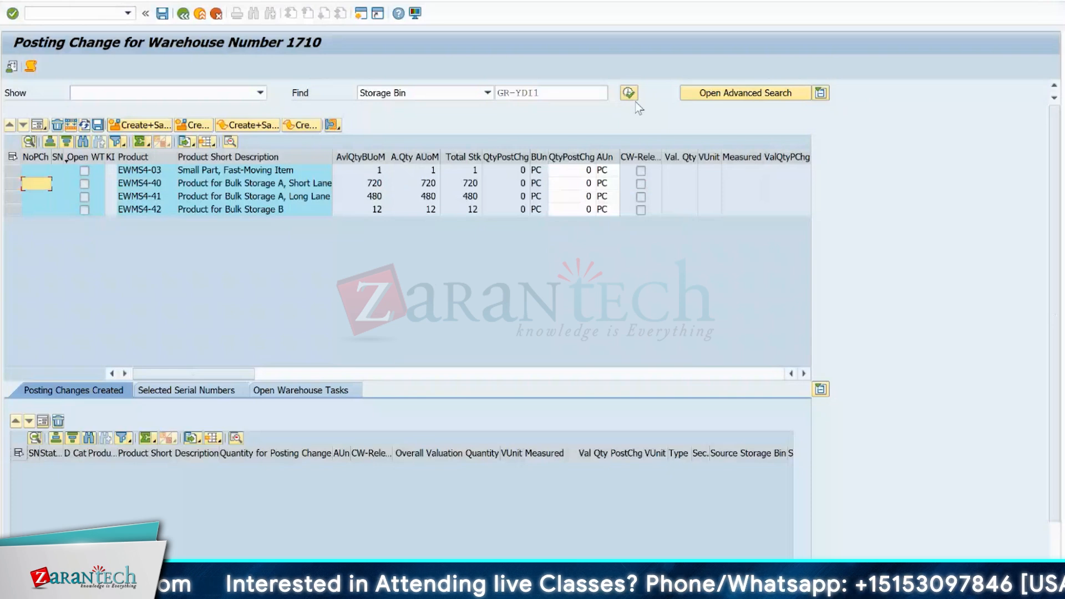
click(13, 184)
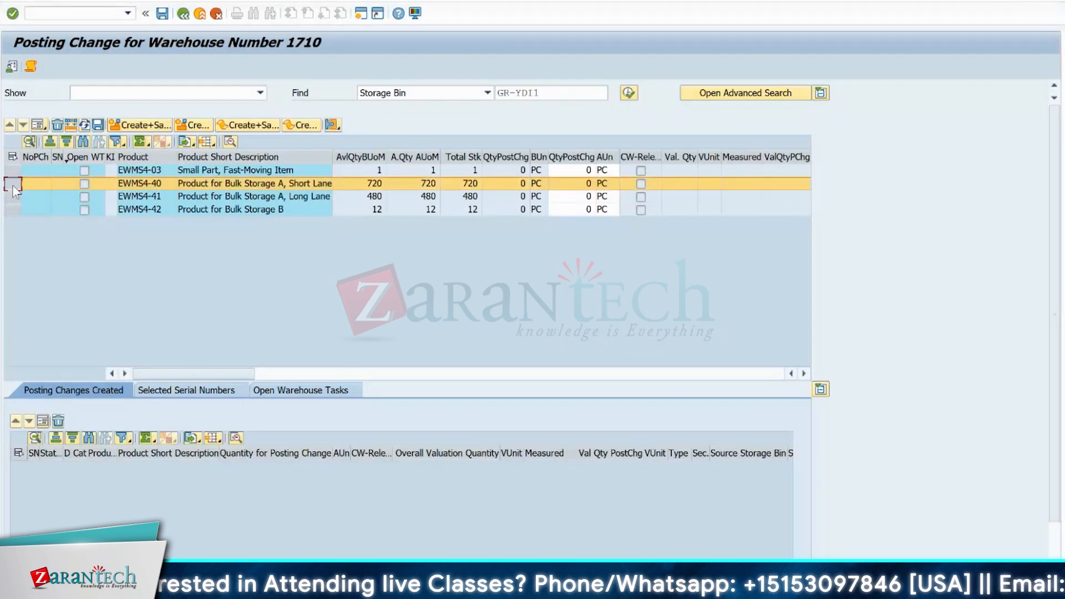
click(359, 187)
key(Right)
key(Right)
key(Right)
key(Right)
key(Right)
key(Right)
key(Right)
key(Right)
key(Right)
key(Right)
key(Right)
key(Right)
key(Right)
key(Right)
key(Right)
key(Right)
key(Right)
key(Right)
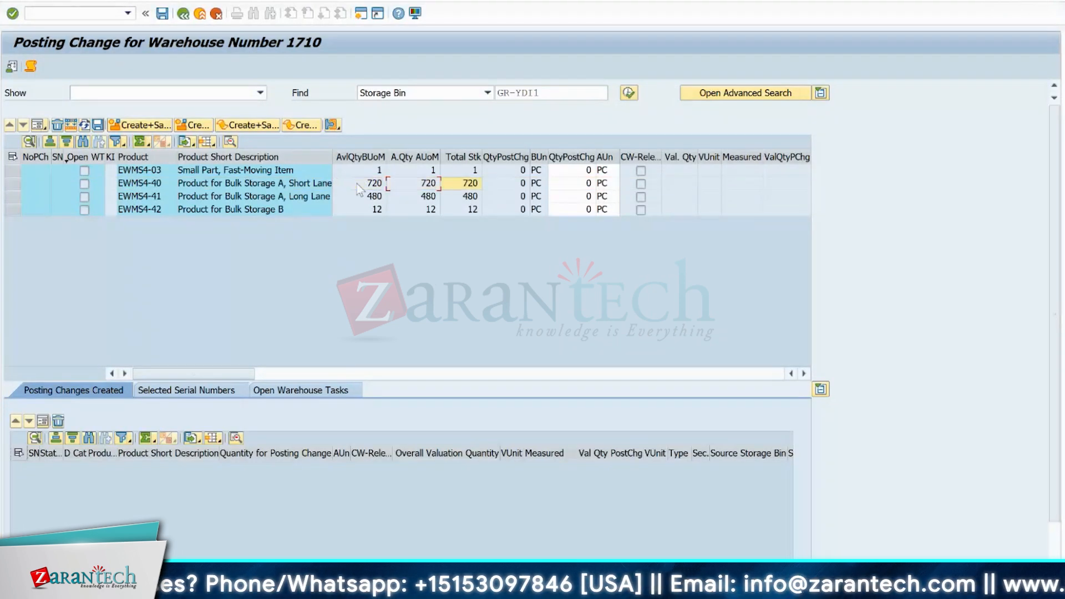
key(Right)
key(Right)
key(Right)
key(Right)
key(Right)
key(Right)
key(Right)
key(Right)
key(Right)
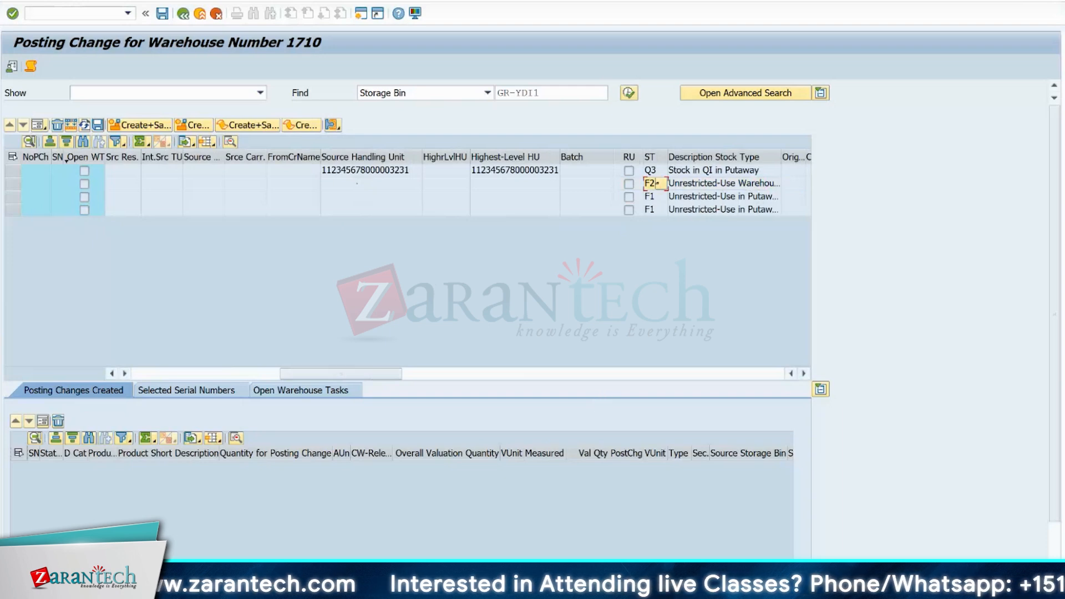
- Close the Edit Storage Bin session among the open SAP windows
mouse_move(621, 587)
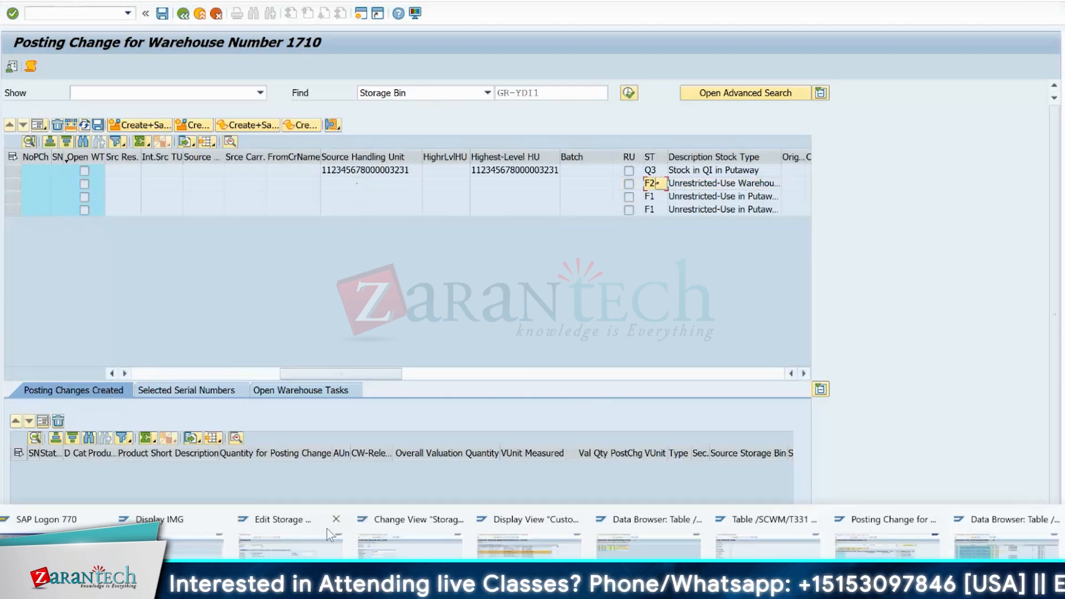
click(380, 555)
click(213, 557)
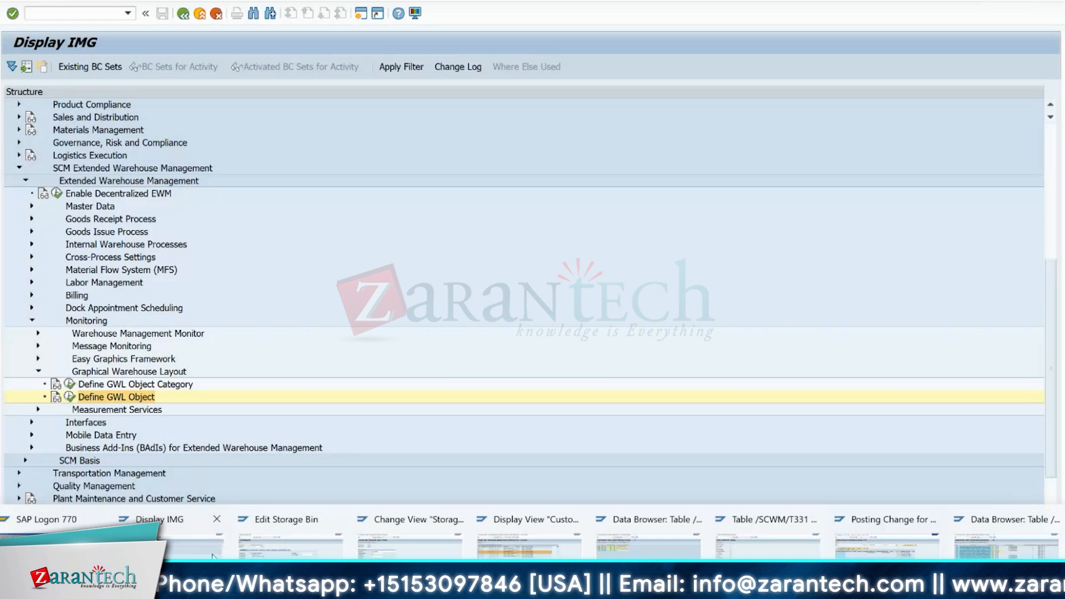
click(325, 522)
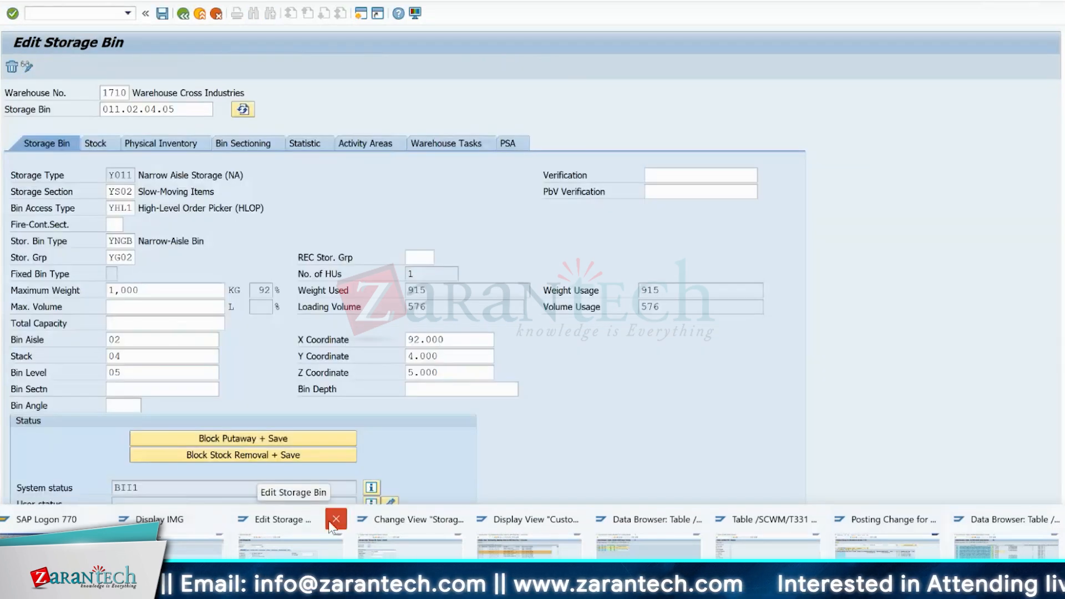
click(336, 519)
click(333, 519)
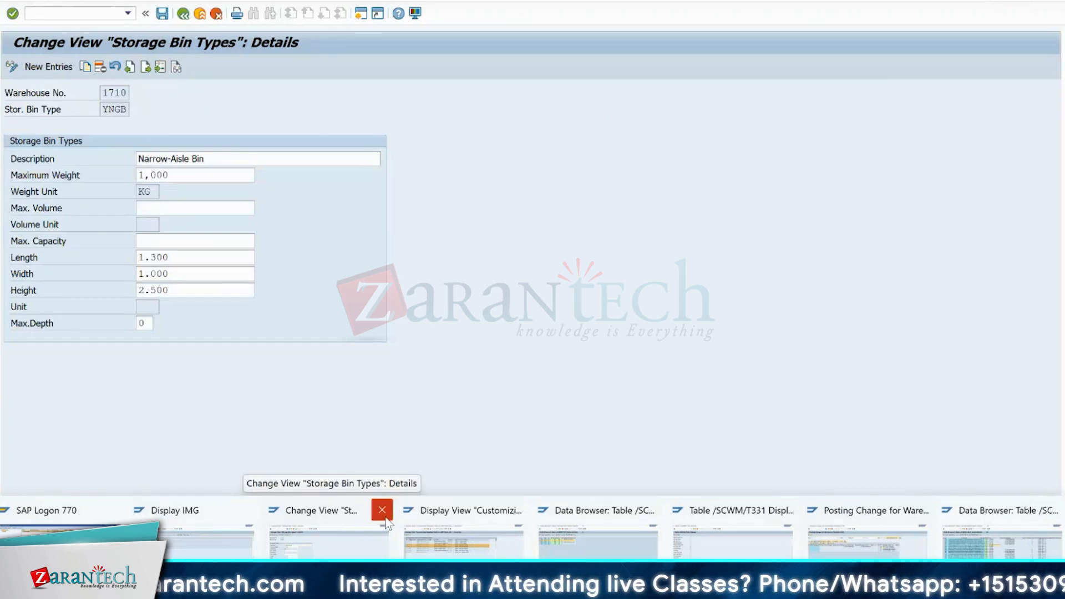
- Close the Storage Bin Types session and start transaction SE16 in the session showing table /SCWM/TCAT
click(384, 518)
click(519, 519)
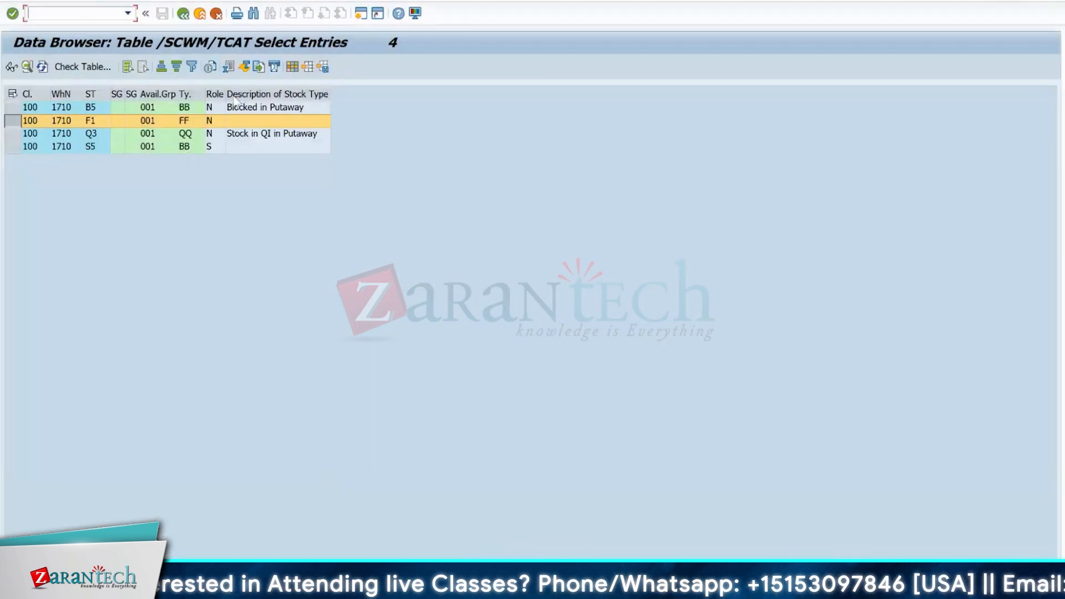
text(/nse16)
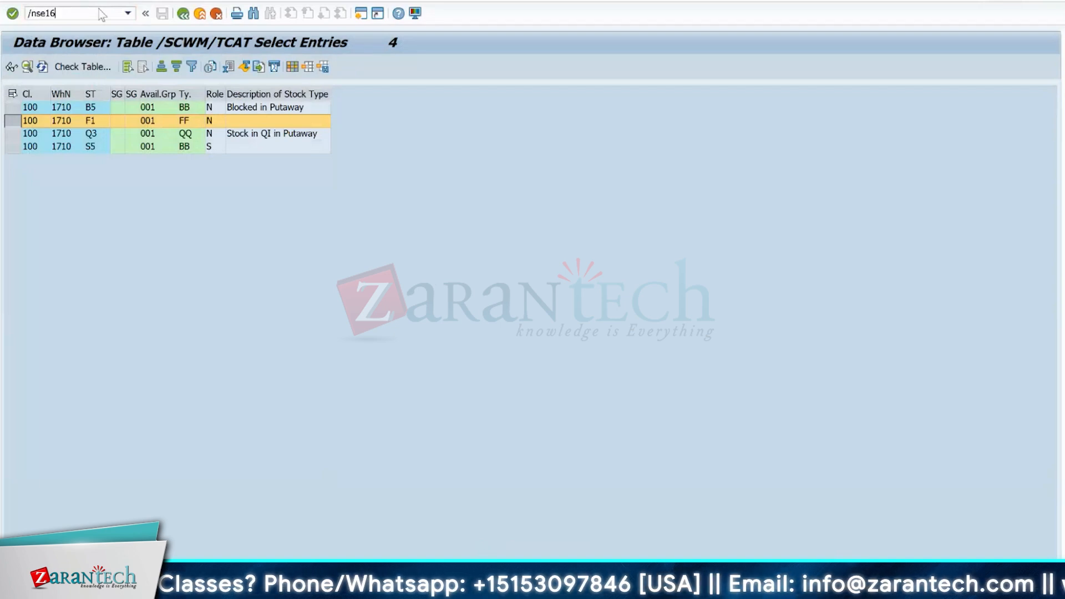
key(Return)
- Open the selection screen for table MSEG, accepting the preselected material document fields
click(198, 122)
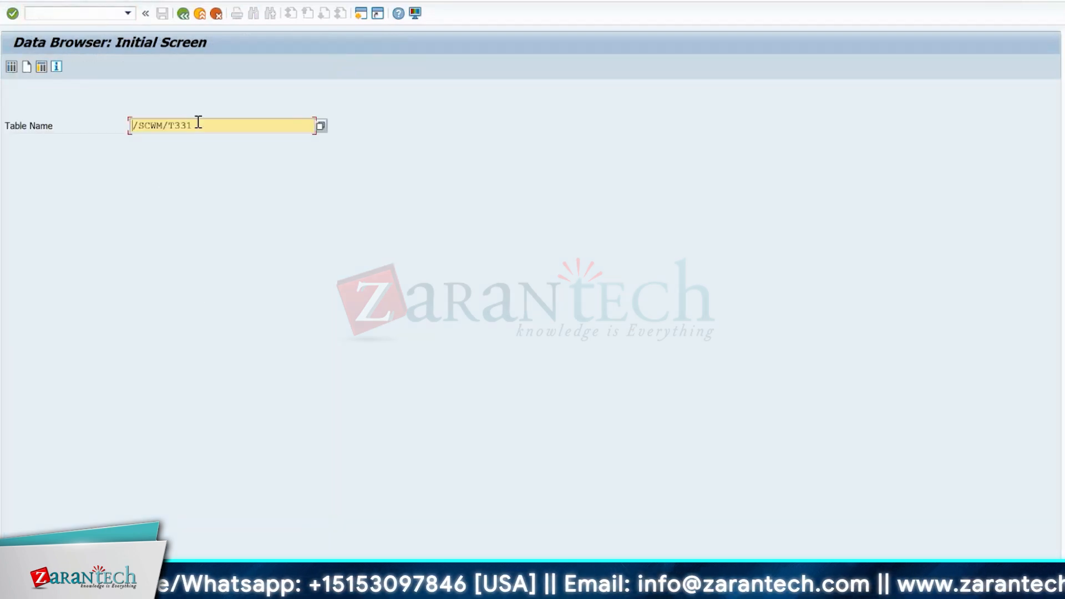
key(BackSpace)
key(BackSpace)
key(BackSpace)
key(BackSpace)
key(BackSpace)
key(BackSpace)
key(BackSpace)
key(BackSpace)
key(BackSpace)
key(BackSpace)
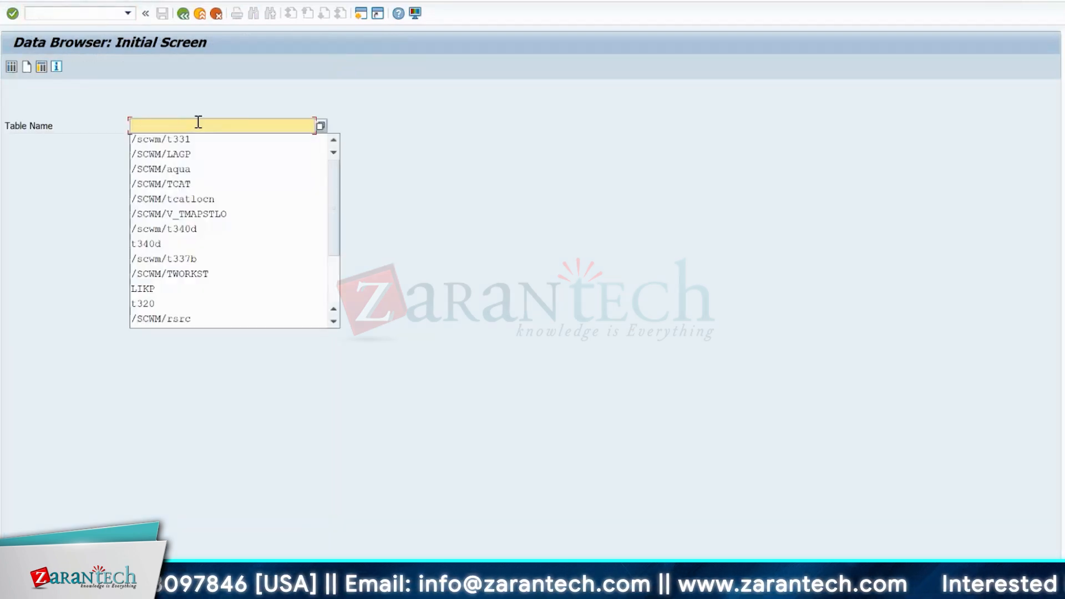
text(mseg)
key(Return)
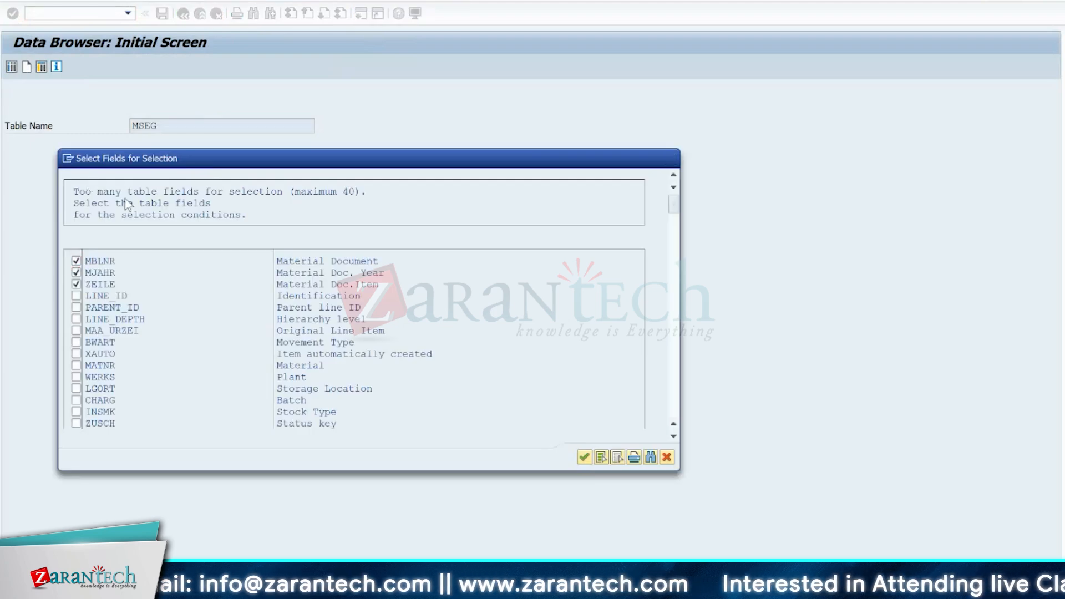
key(Return)
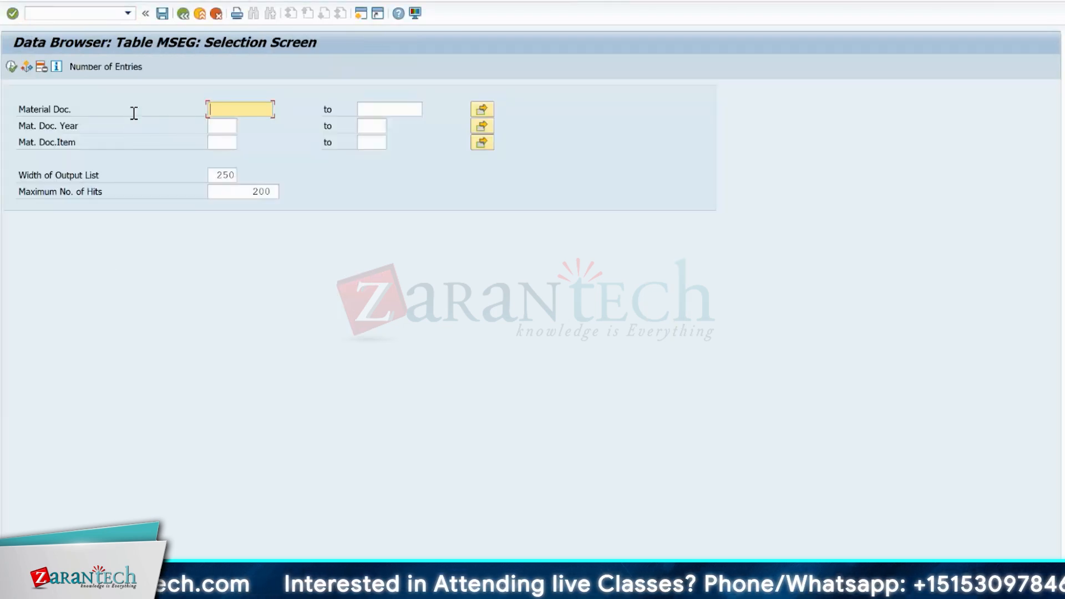
- Bring up the fields available for the MSEG selection and search them for xblnr_ref and xblnr*
click(144, 2)
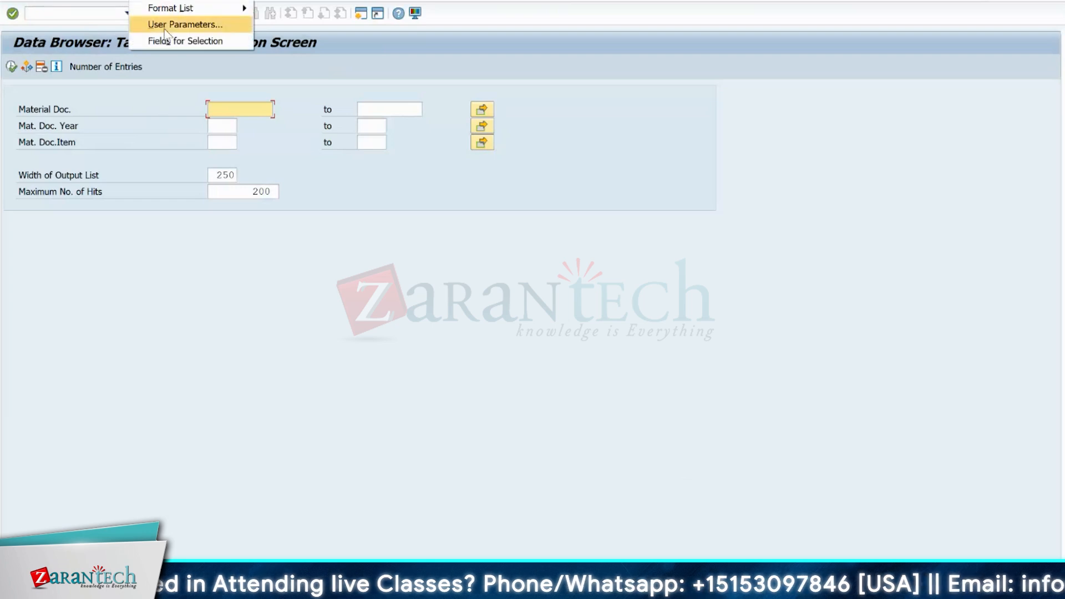
click(166, 41)
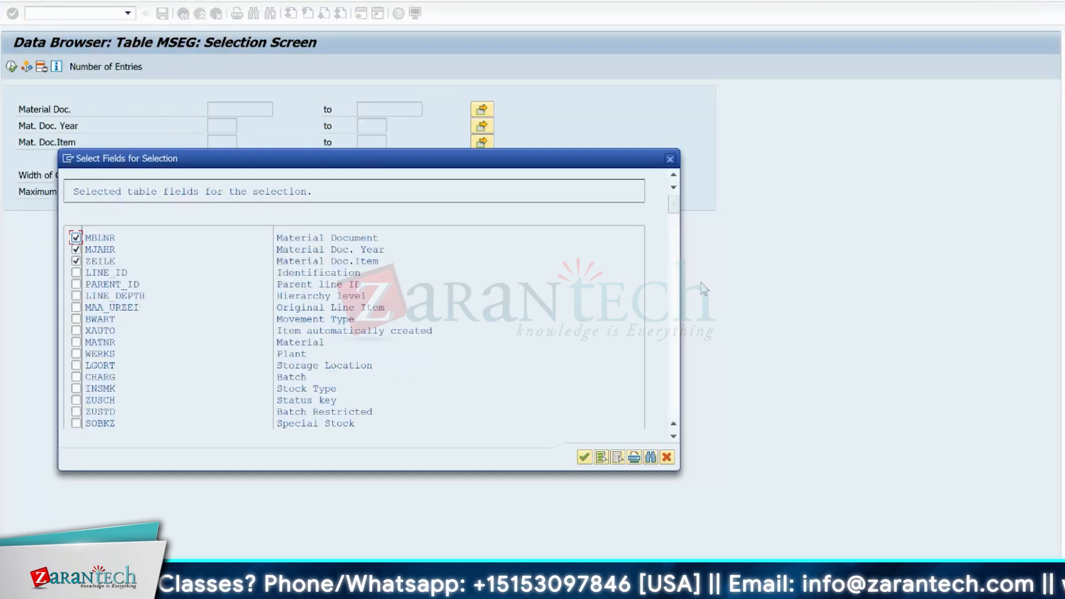
click(651, 457)
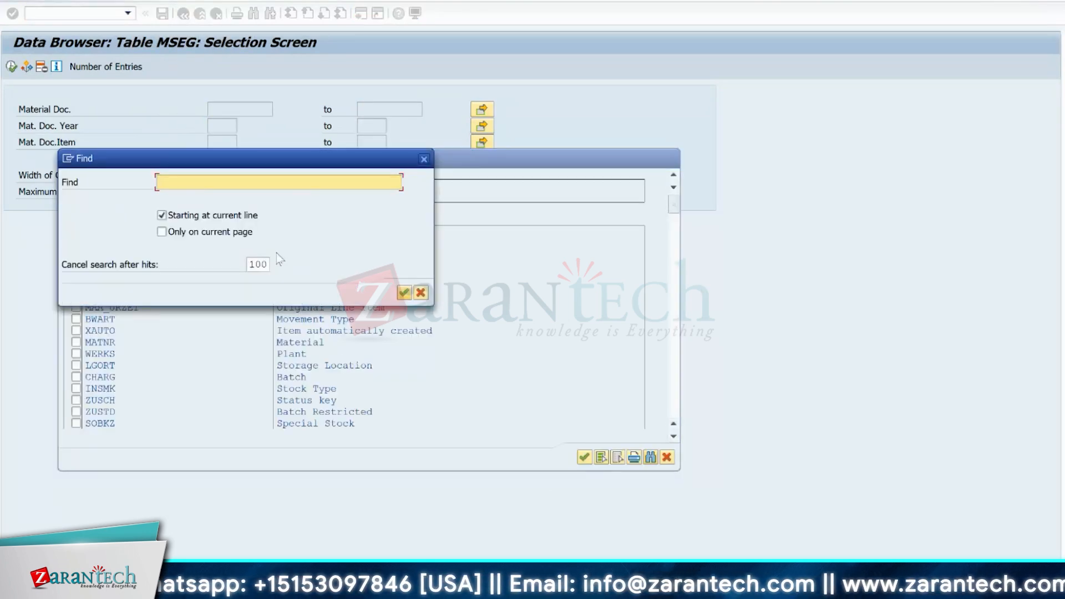
text(xb)
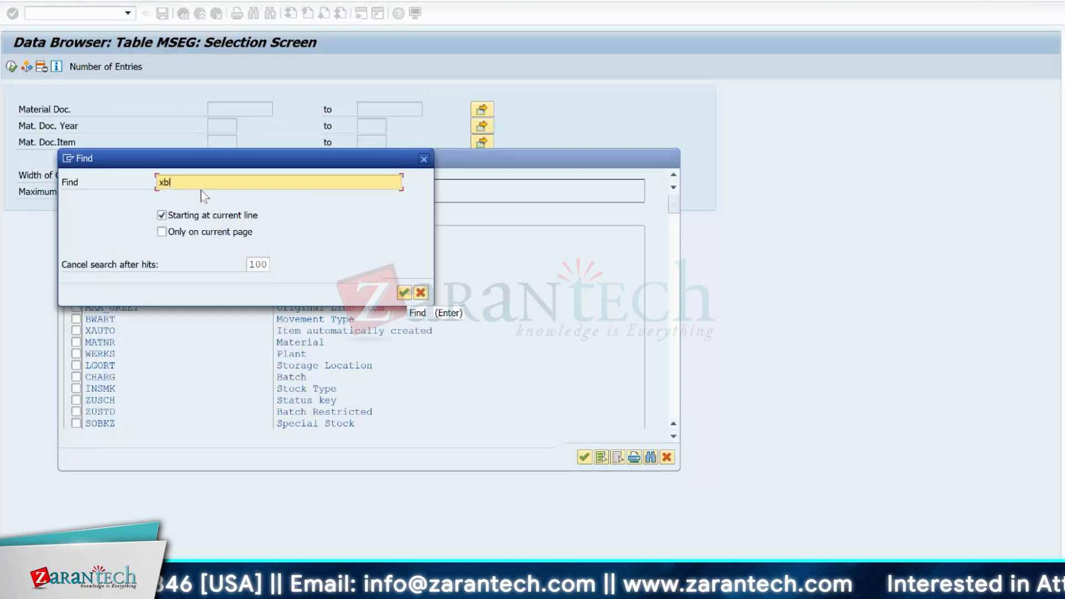
text(lnr_ref)
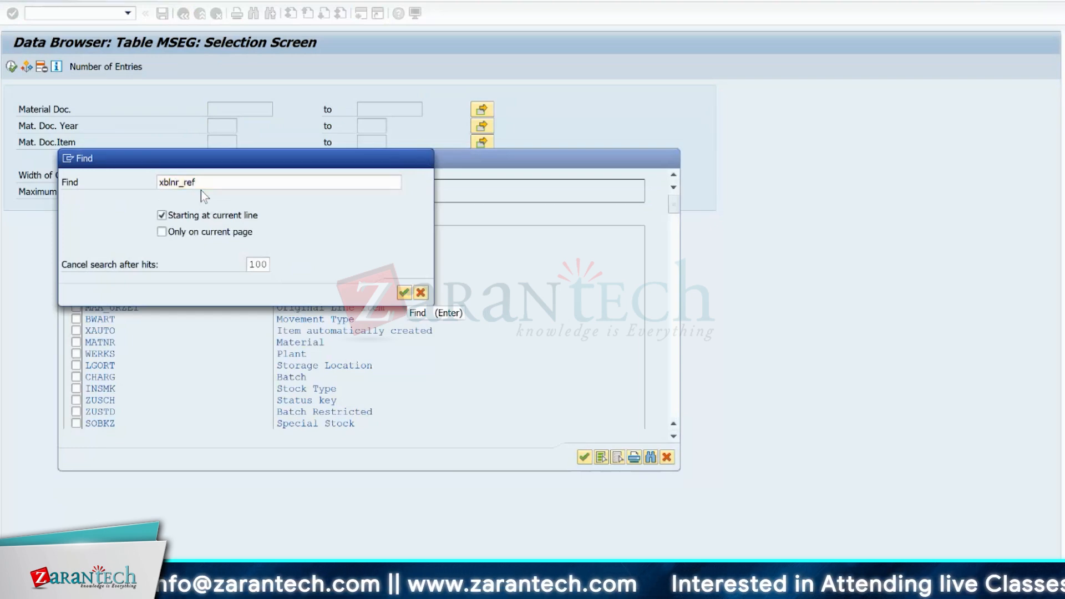
key(Return)
key(Return)
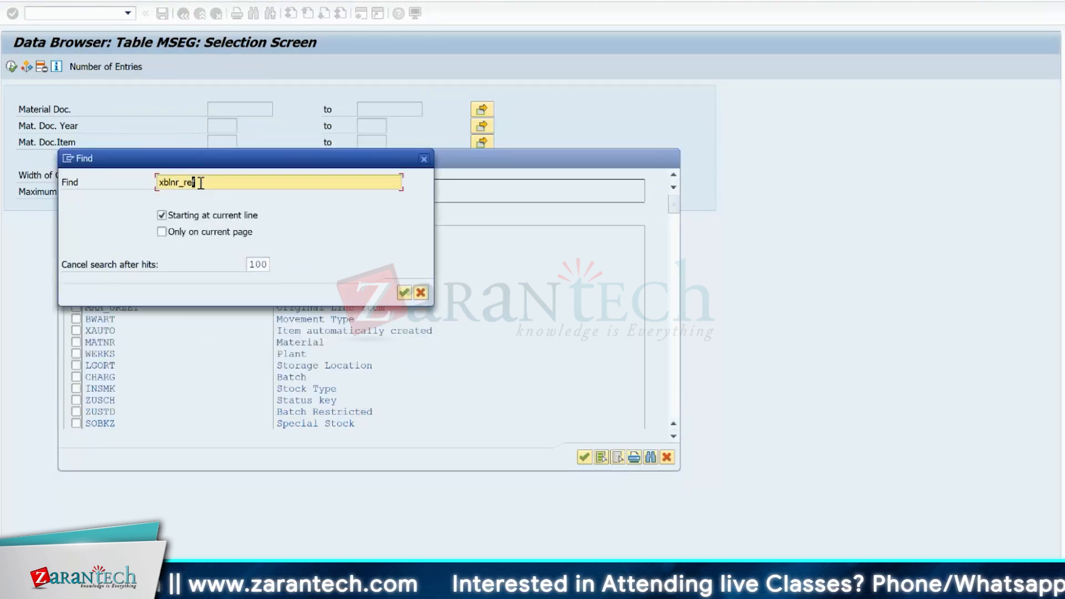
text(*)
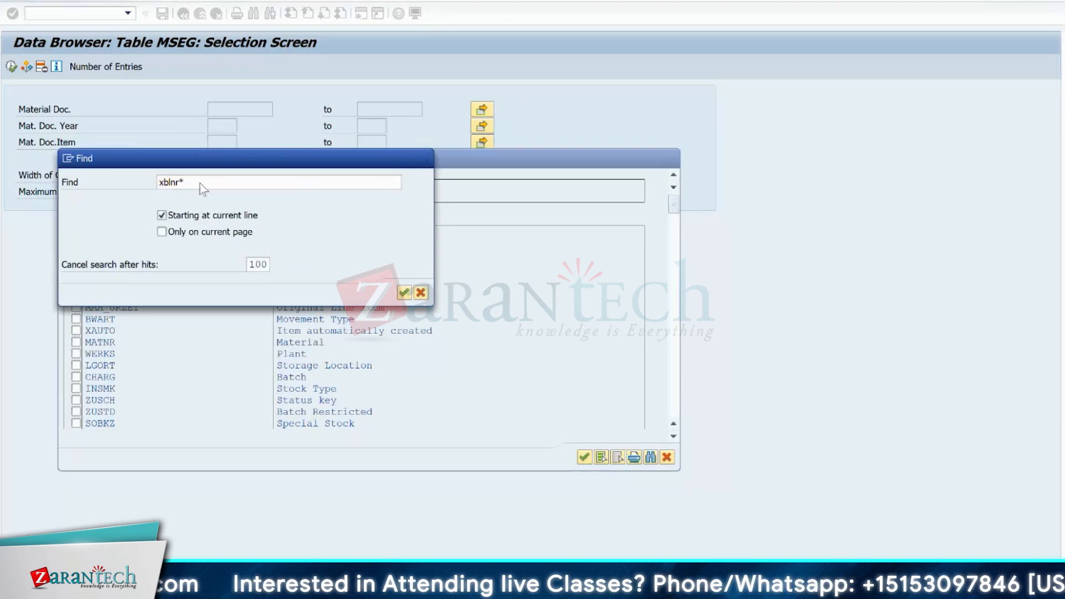
key(Return)
key(Return)
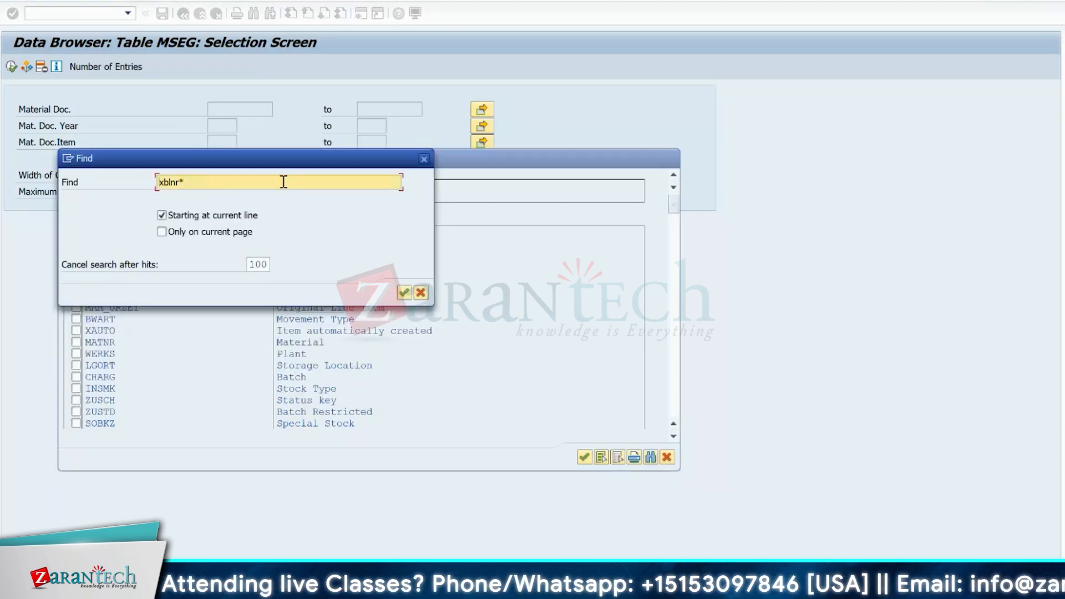
click(424, 160)
- Try to include all MSEG fields in the selection screen
scroll(673, 441, down, 5)
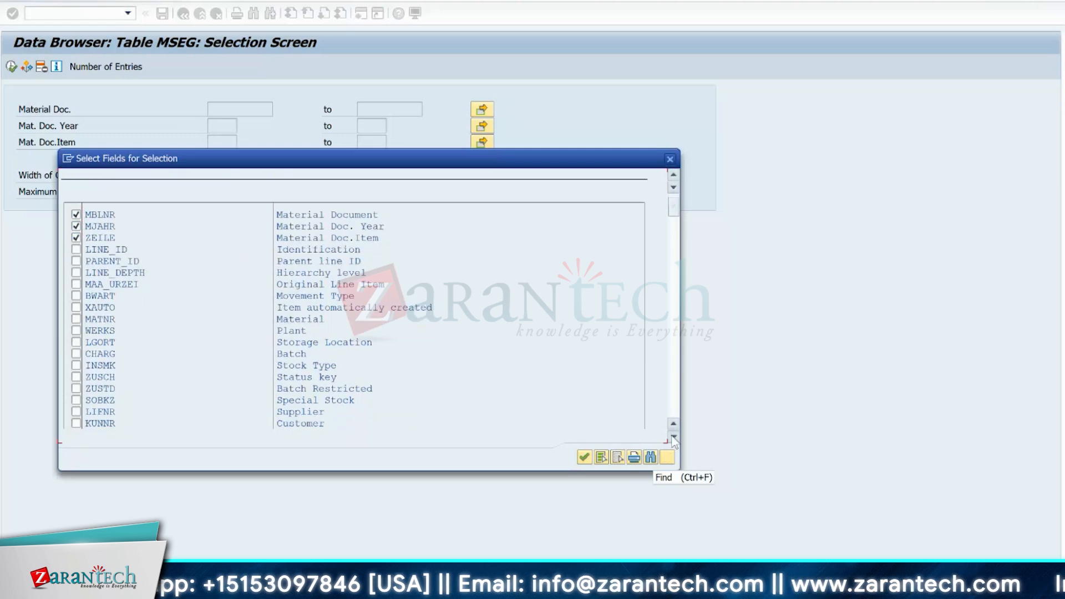
click(599, 457)
key(Return)
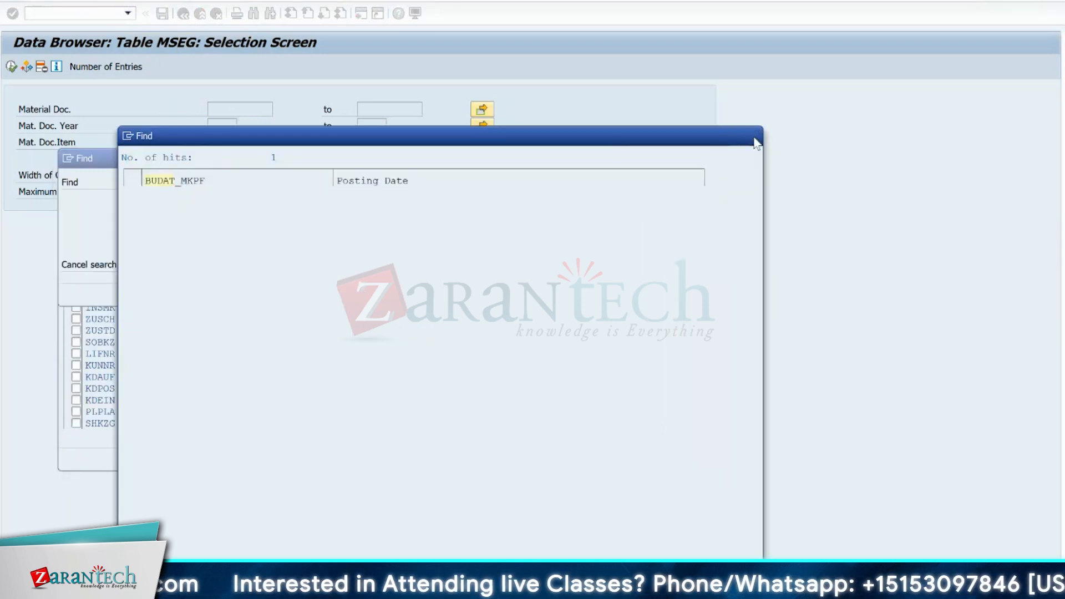
- Find xblnr_mkpf among the MSEG fields and add the Reference and Plant fields to the selection screen
click(754, 138)
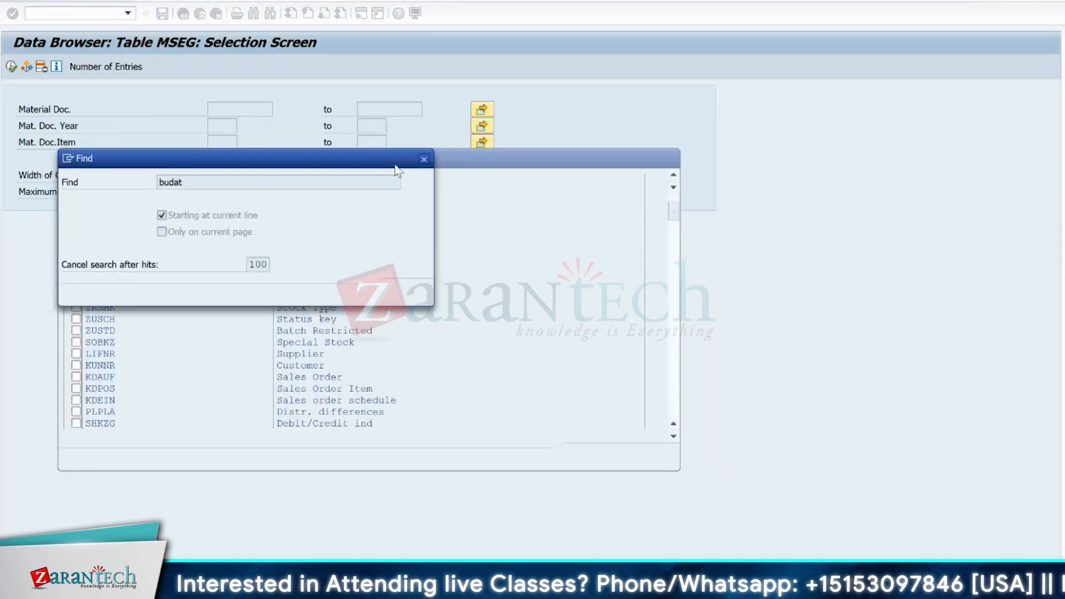
click(231, 184)
key(BackSpace)
key(BackSpace)
key(BackSpace)
key(BackSpace)
key(BackSpace)
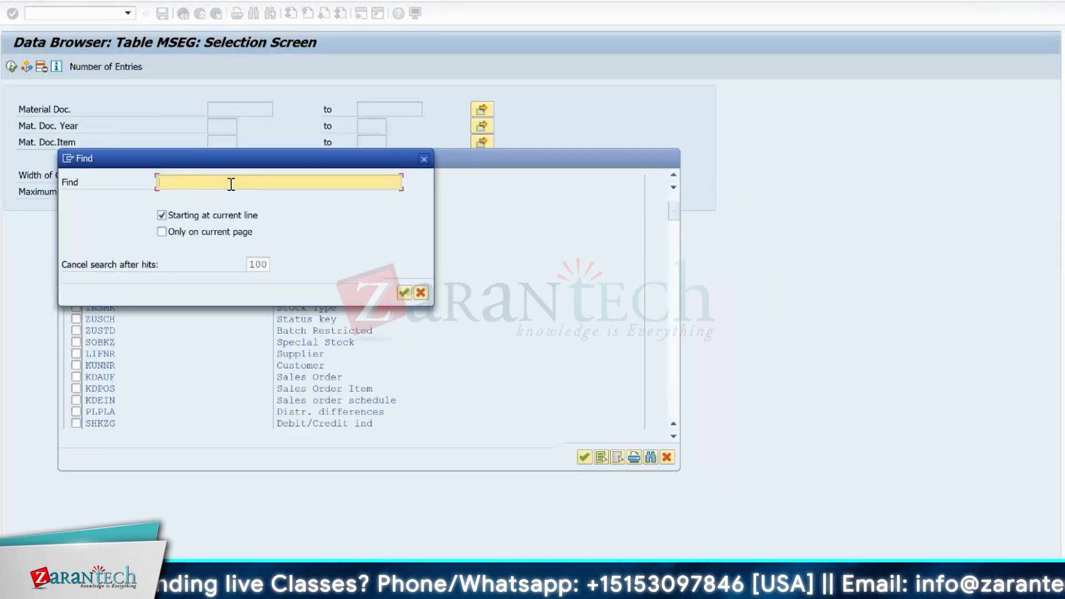
text(xbln)
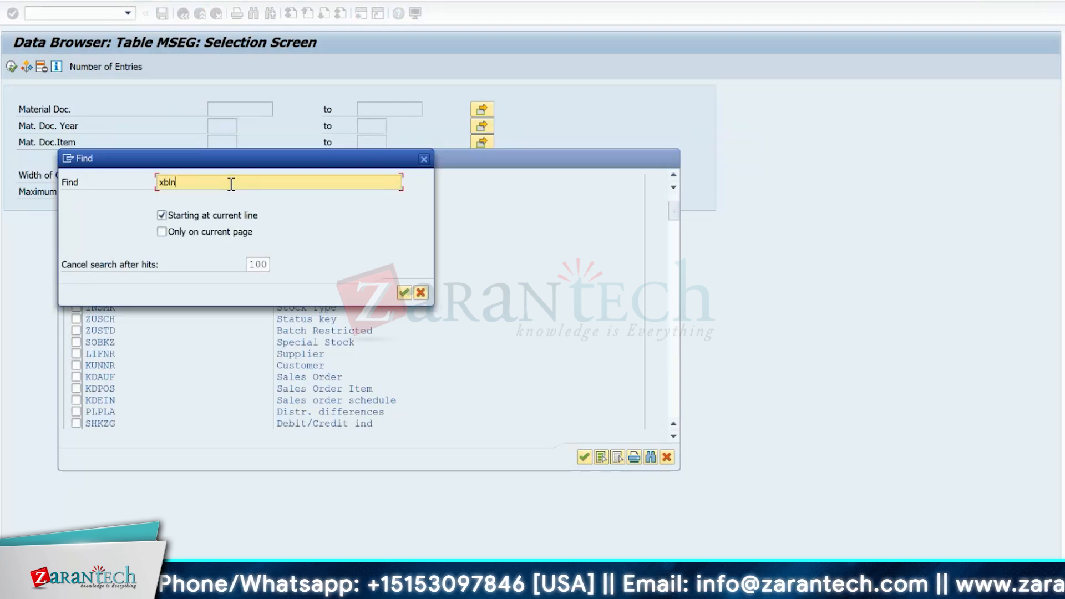
text(r_mkpf)
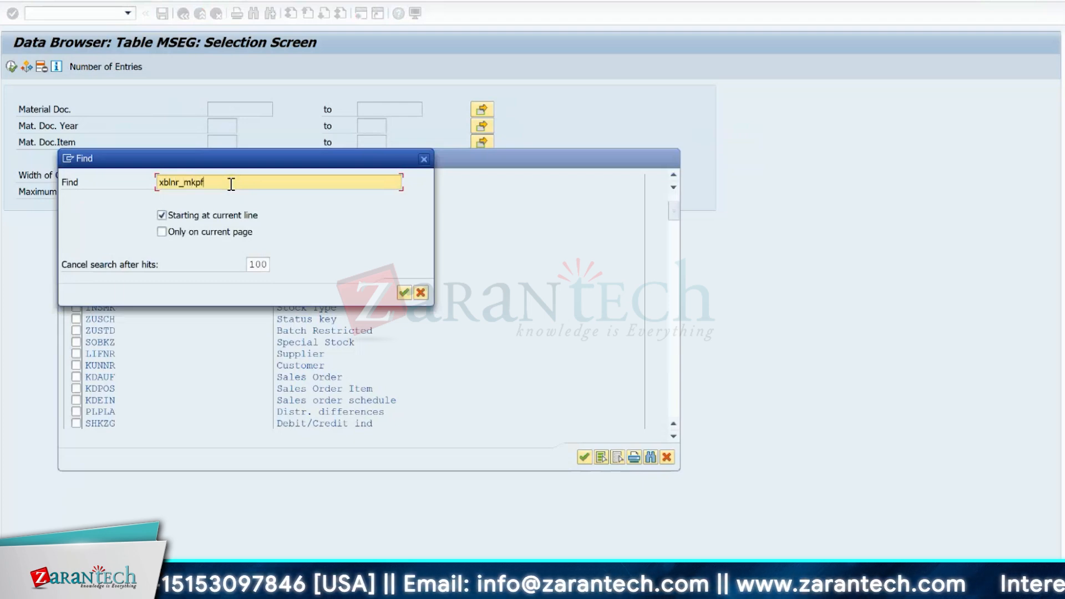
key(Return)
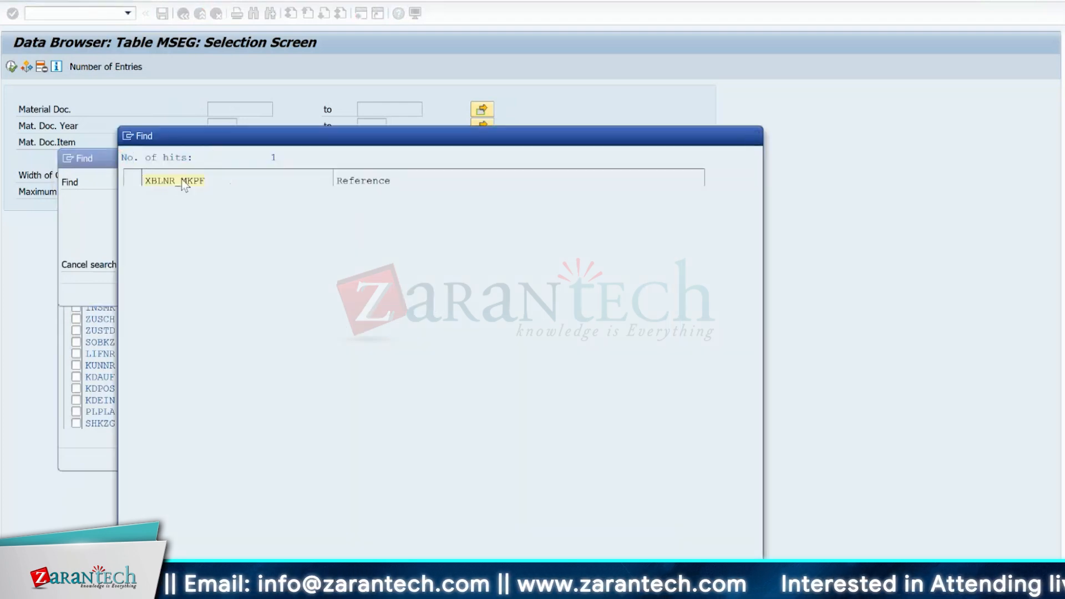
click(181, 179)
click(76, 180)
key(Return)
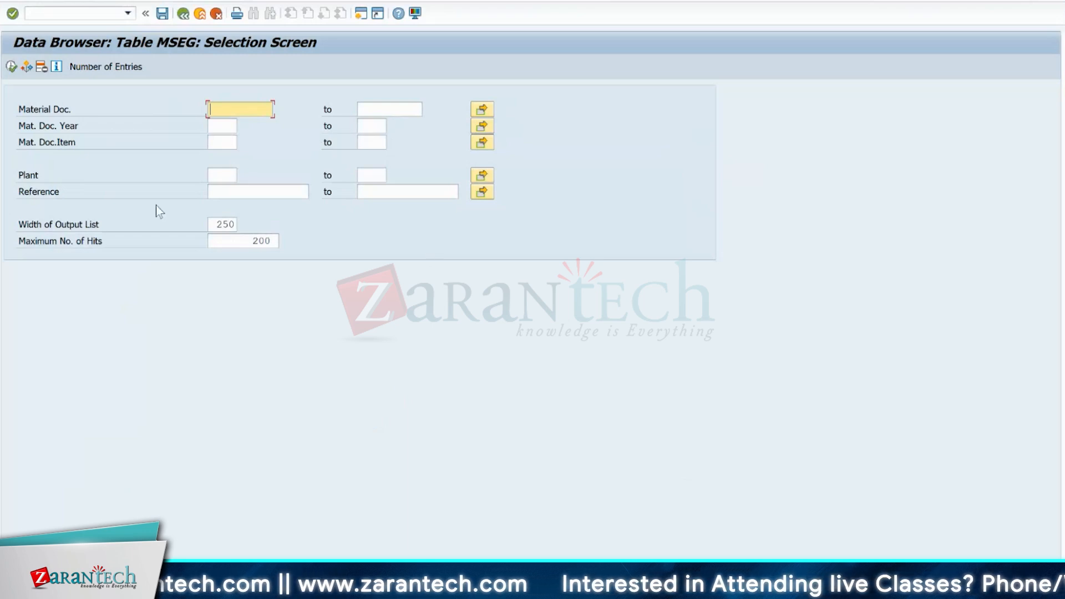
- Copy the warehouse task number from the Sticky Notes note into the Reference criterion of the MSEG selection
click(228, 191)
text(*)
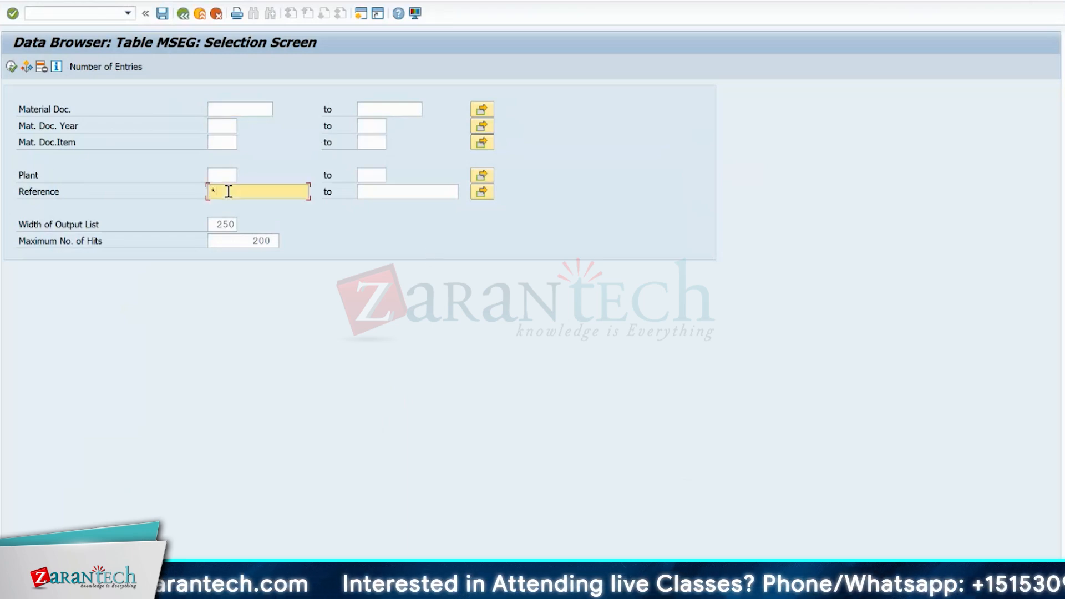
mouse_move(637, 588)
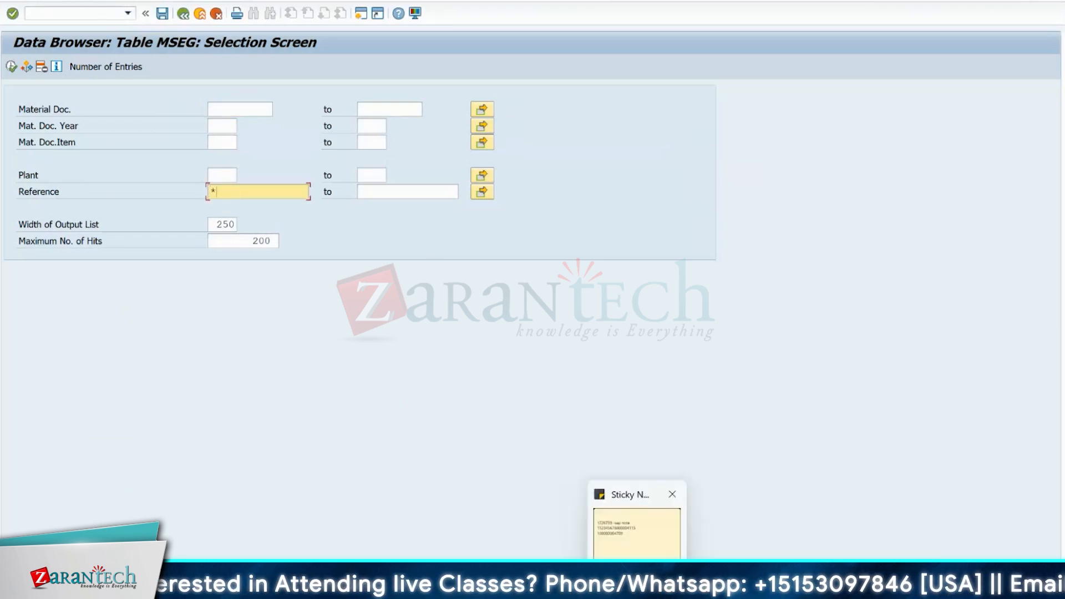
click(637, 532)
double_click(869, 42)
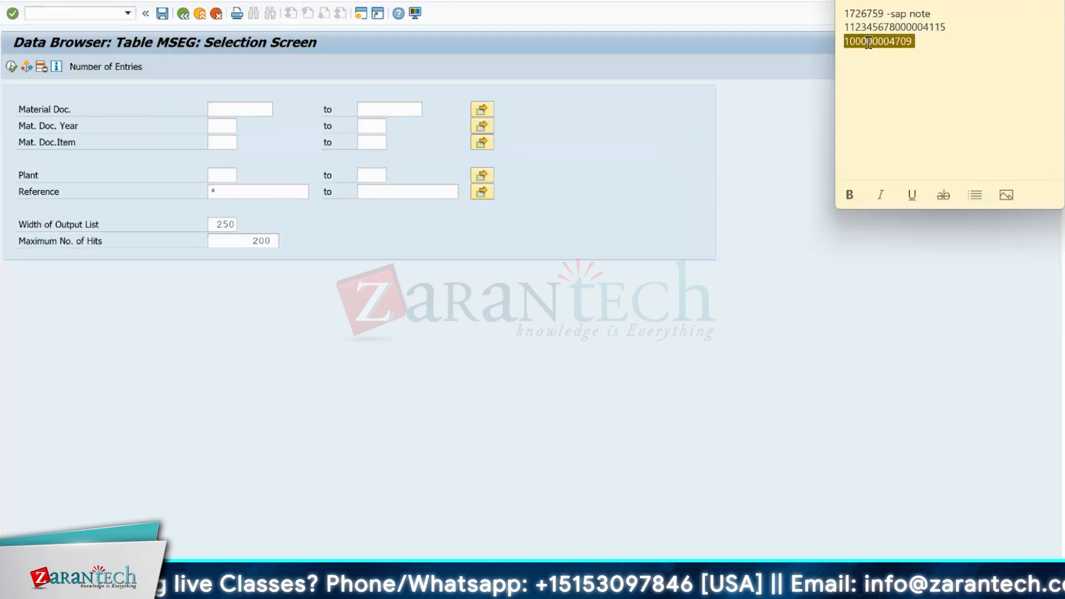
click(889, 42)
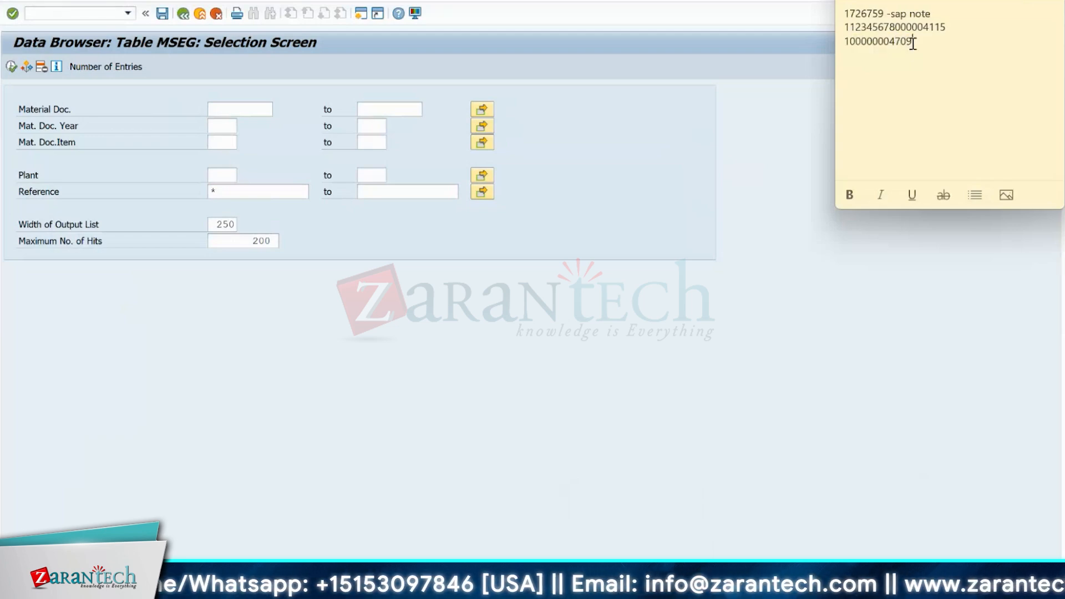
drag(912, 42, 839, 42)
key(ctrl+c)
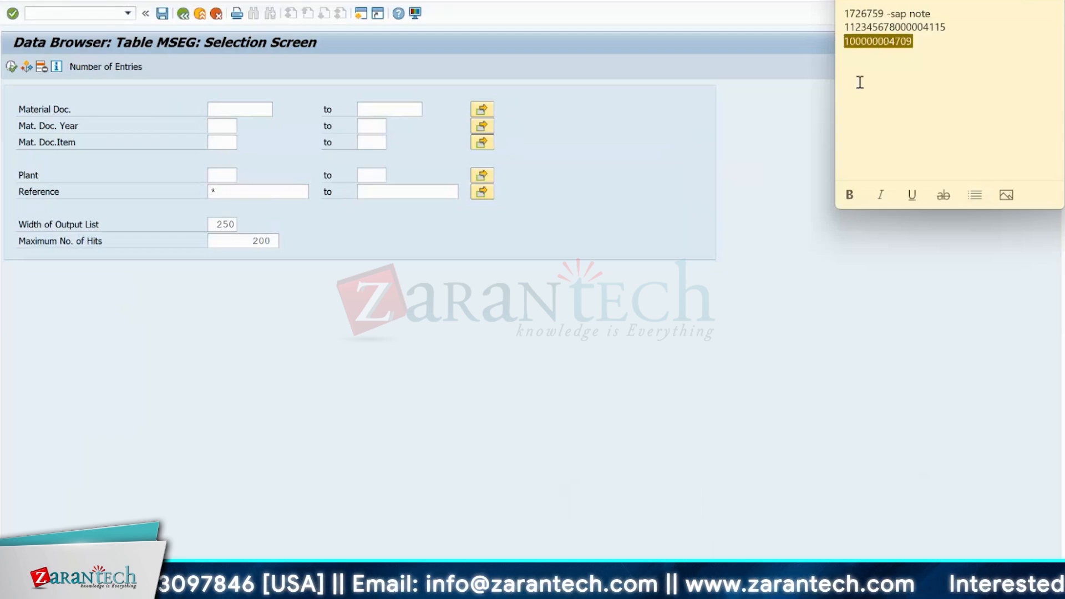
click(234, 190)
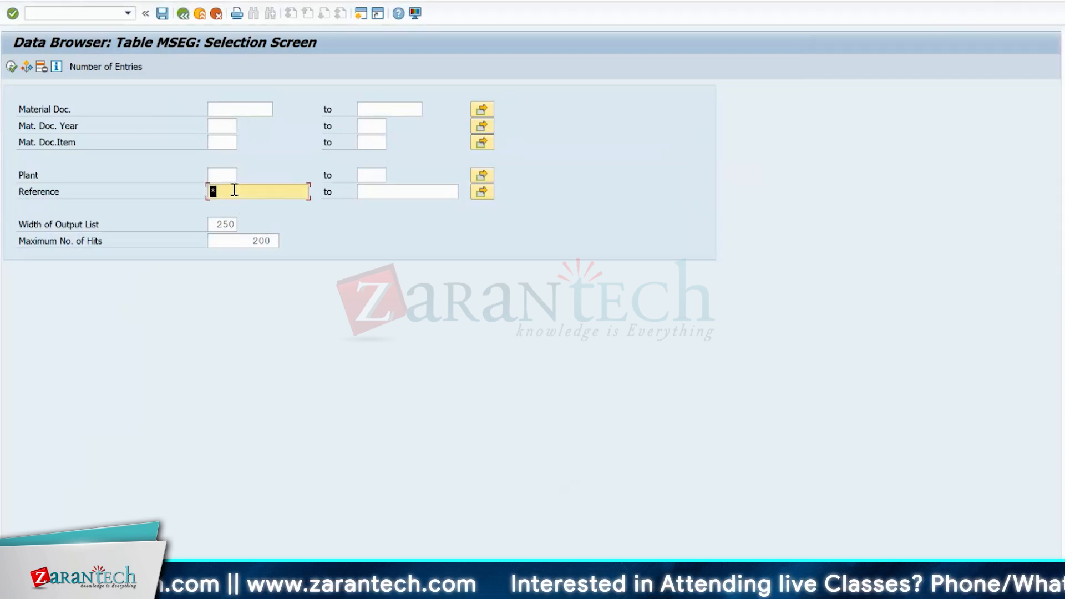
key(BackSpace)
key(ctrl+v)
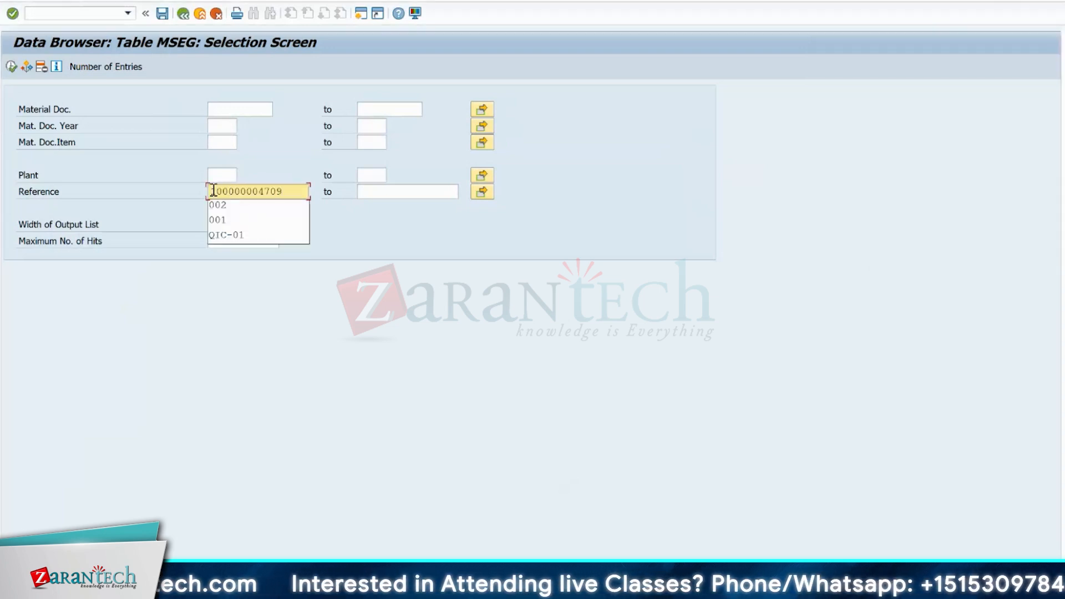
- Enclose the Reference number in asterisk wildcards on both sides and run the MSEG selection
click(213, 191)
click(293, 192)
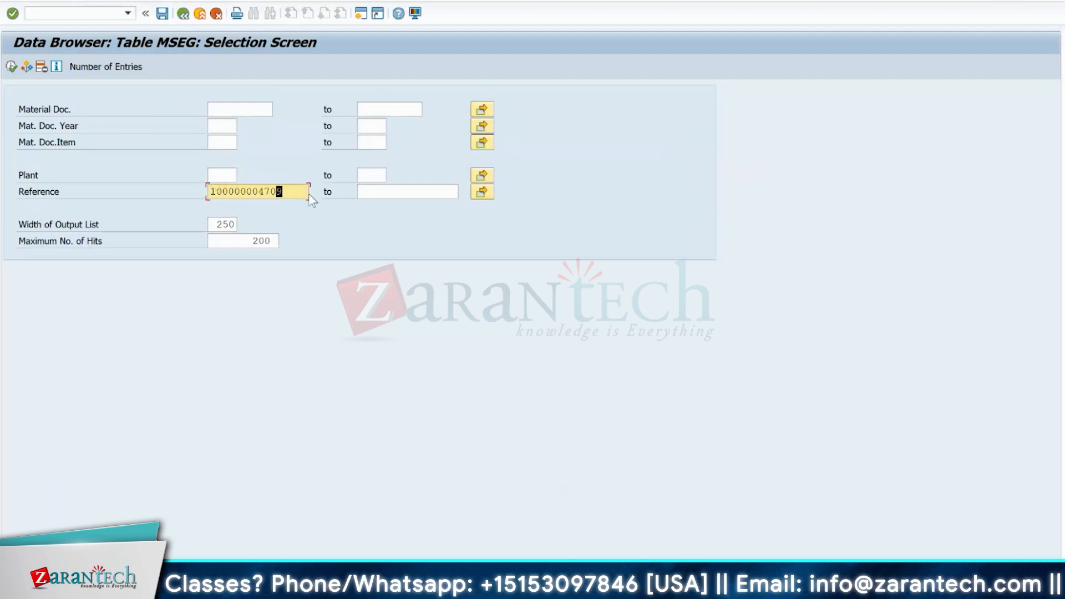
click(211, 190)
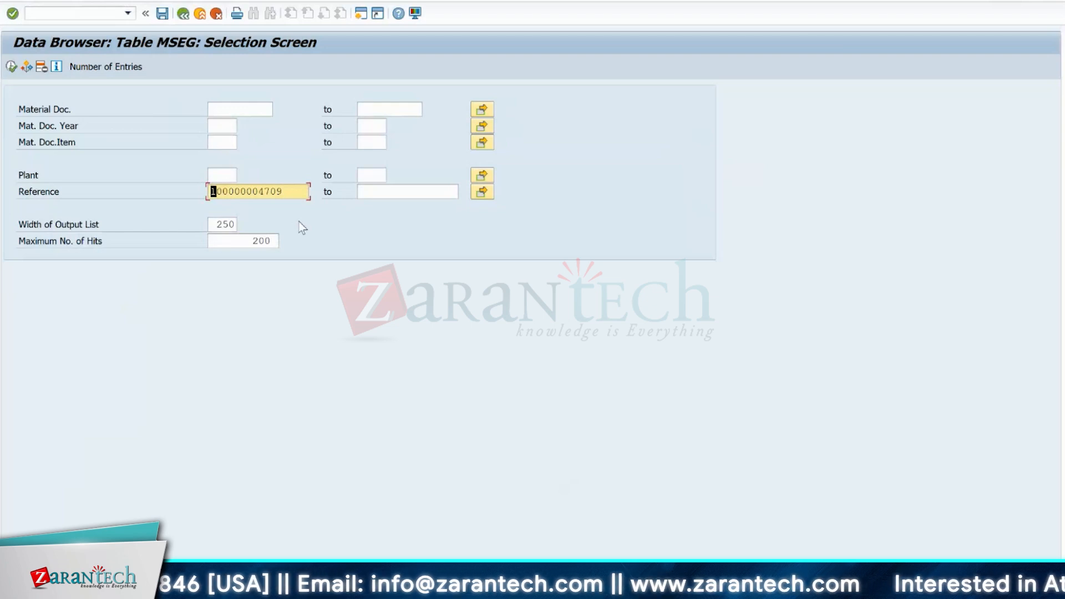
text(*)
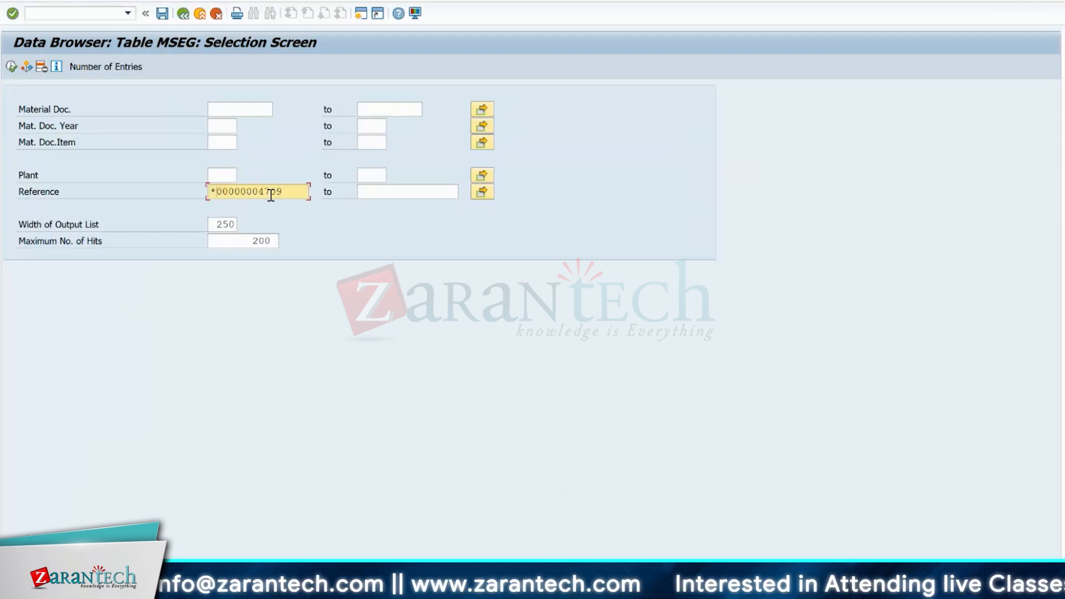
key(Delete)
key(Delete)
key(Delete)
key(Delete)
key(Delete)
key(Delete)
key(Delete)
key(Delete)
key(Delete)
key(Delete)
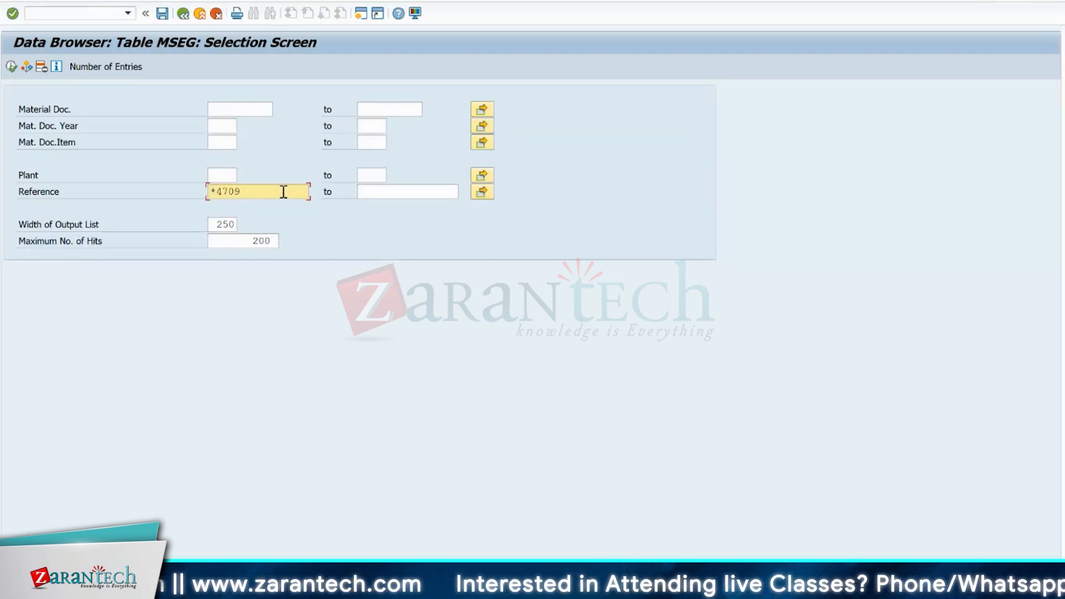
key(Delete)
key(ctrl+v)
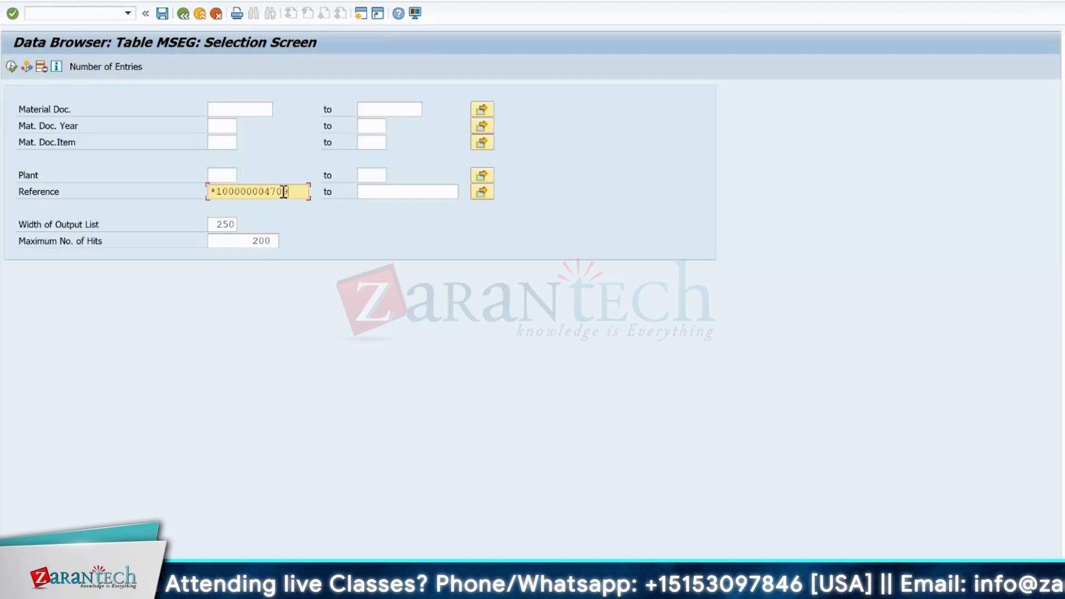
text(*)
click(11, 67)
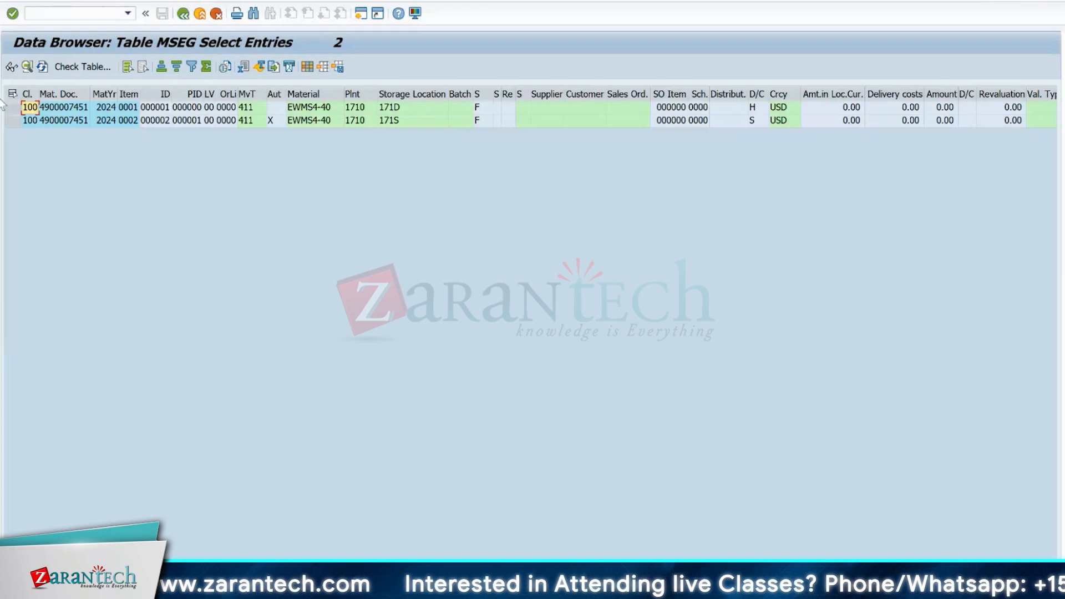
- Examine the material document, movement type, material, plant, stock type and storage location of both MSEG entries
click(47, 109)
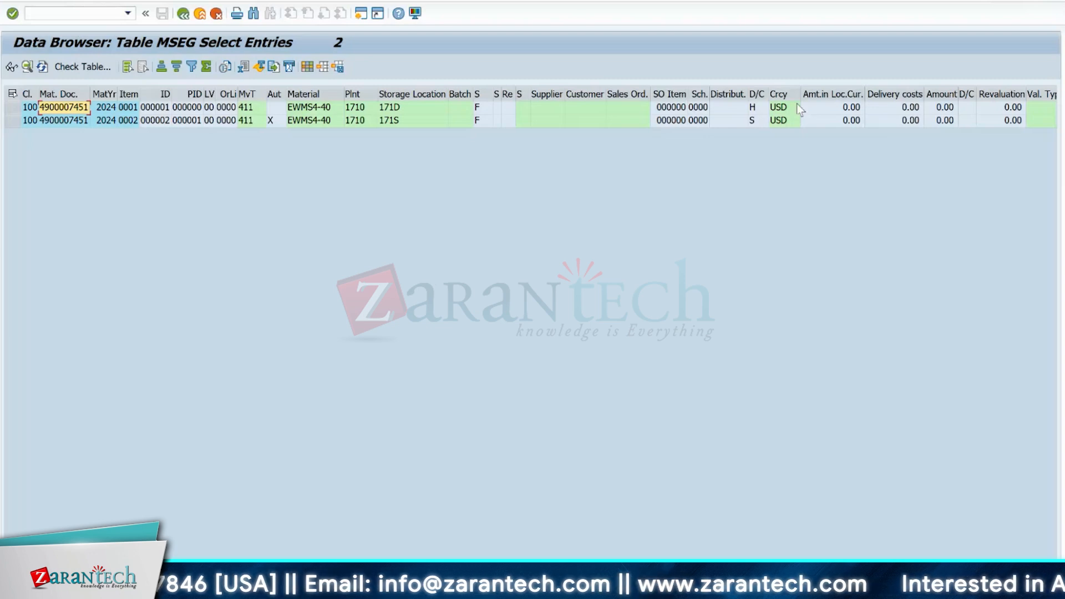
click(307, 107)
key(Right)
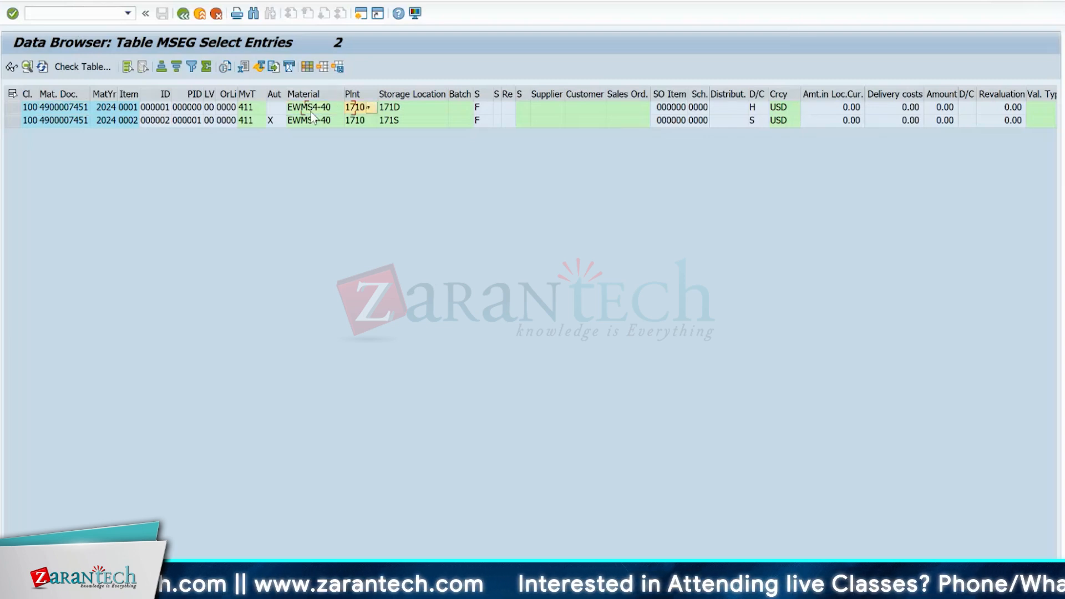
click(281, 105)
click(253, 107)
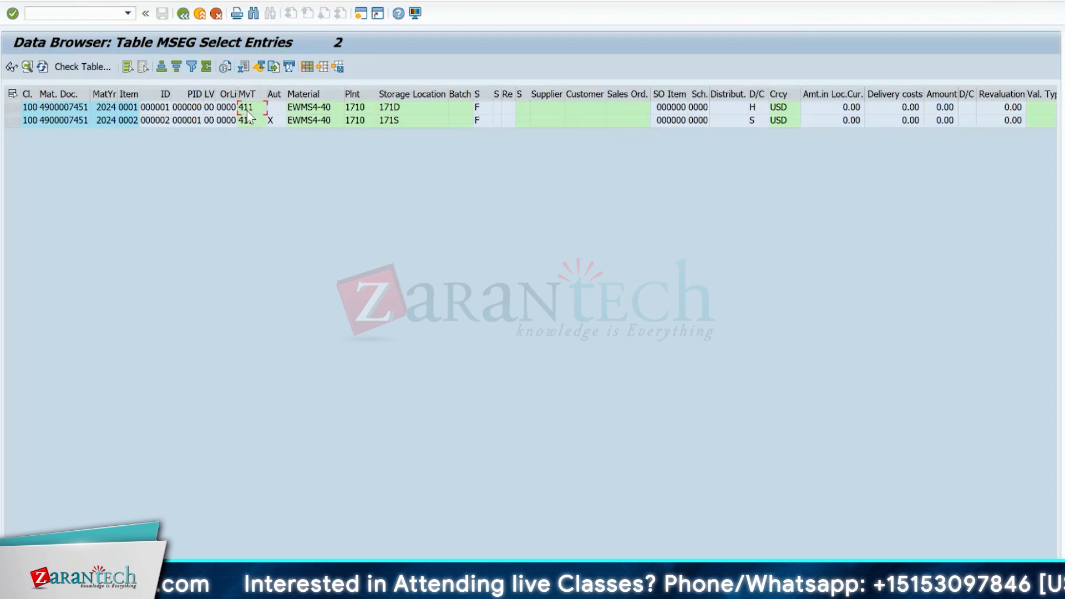
click(319, 110)
key(Right)
key(Right)
key(Right)
key(Right)
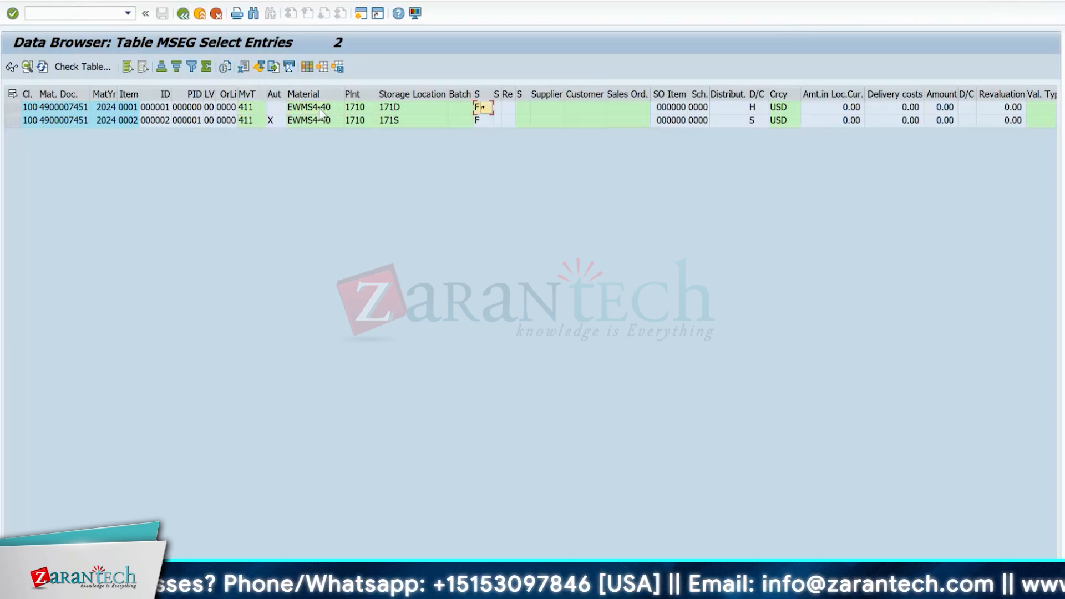
click(394, 111)
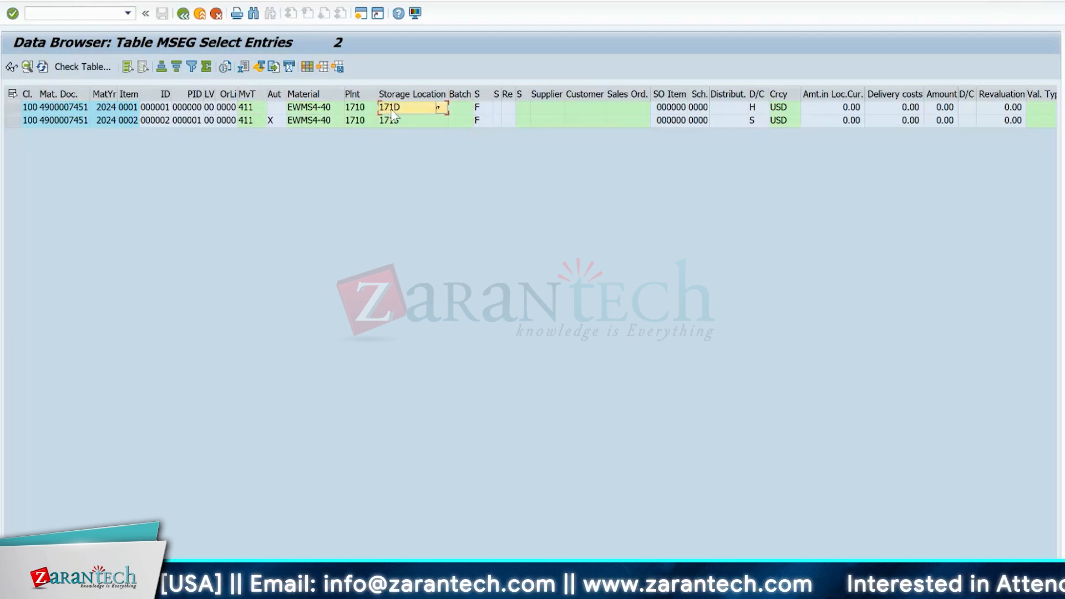
click(388, 123)
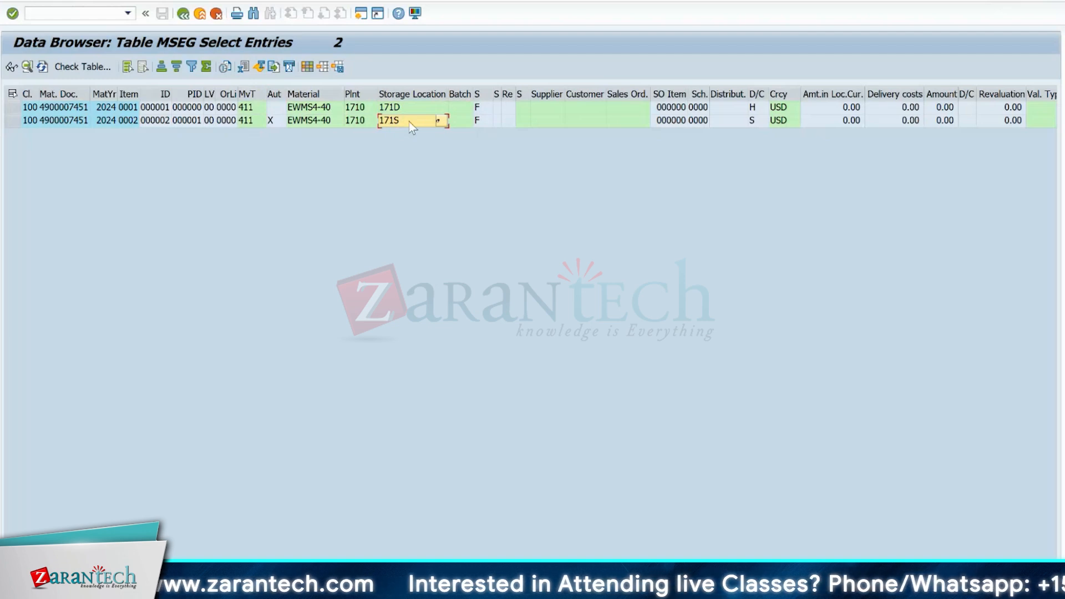
click(408, 107)
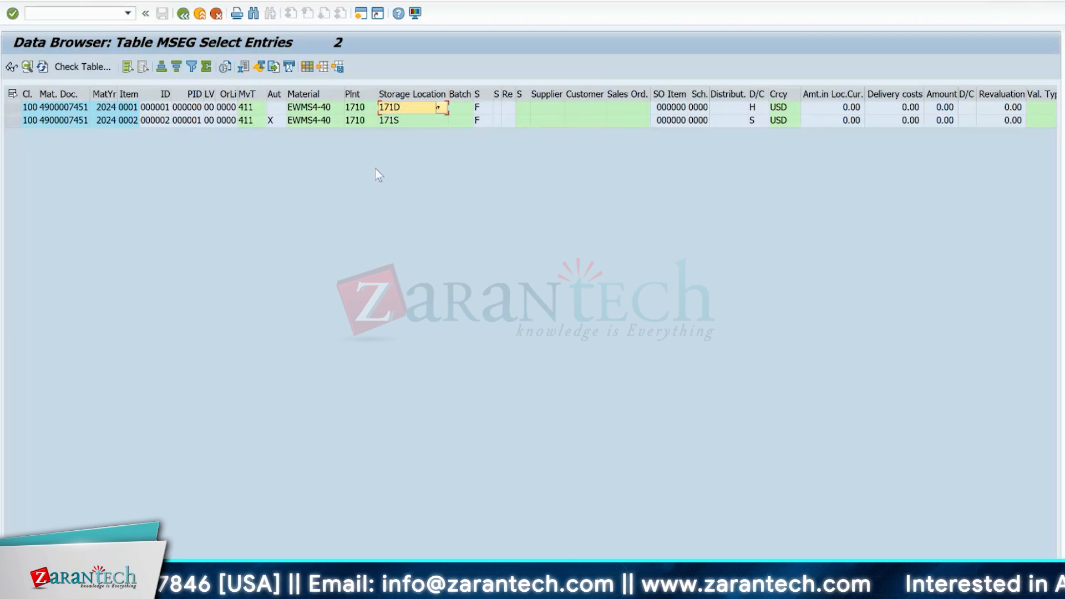
- Leave the ERP plant storage location mapping view in the other session and open the SAP Customizing Implementation Guide with /nspro
mouse_move(654, 589)
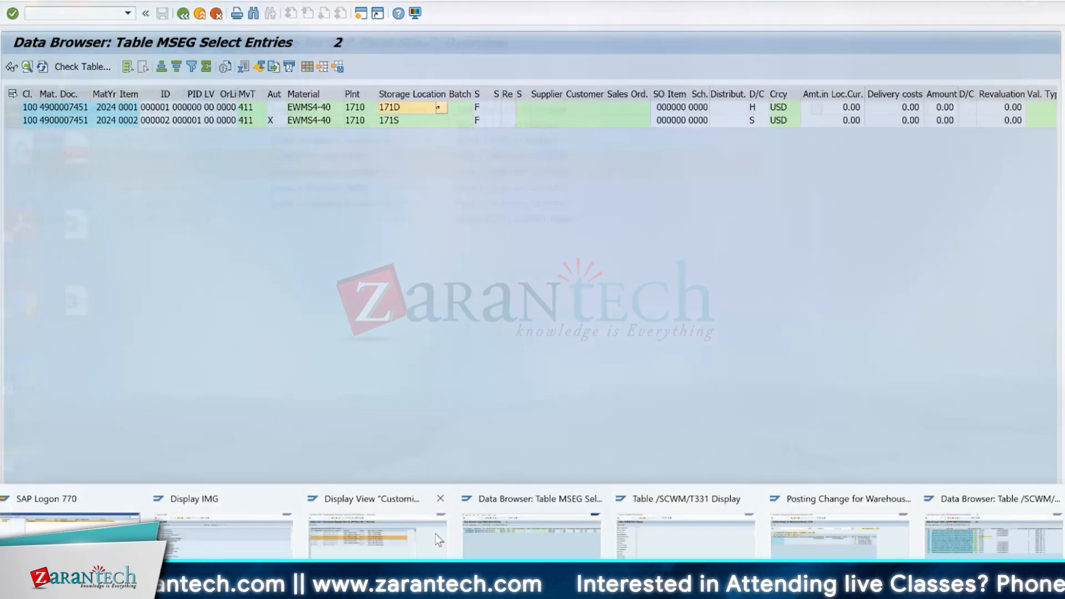
click(387, 541)
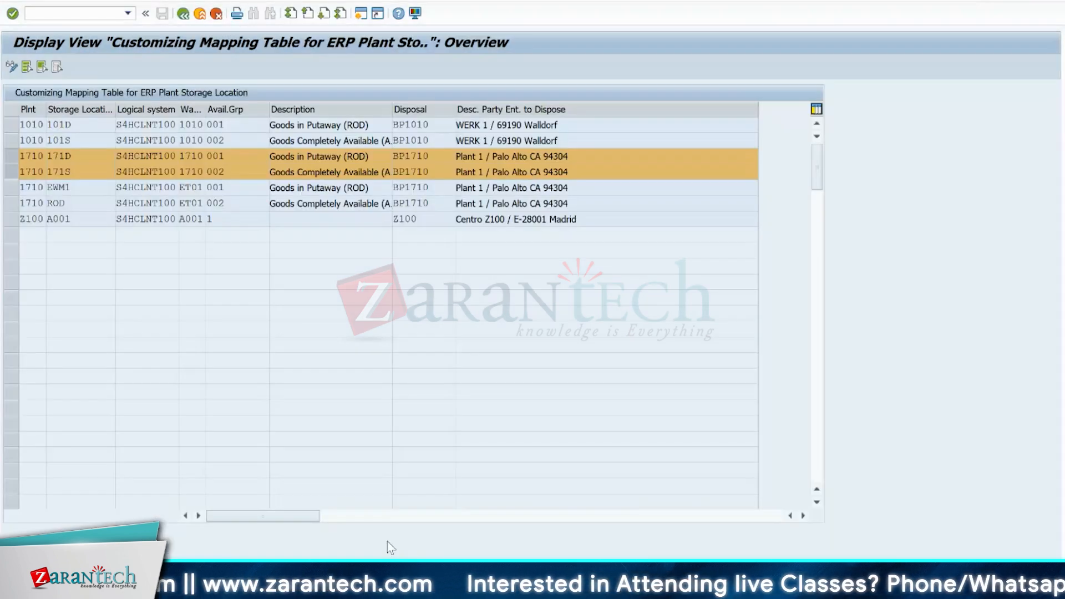
click(183, 13)
click(108, 12)
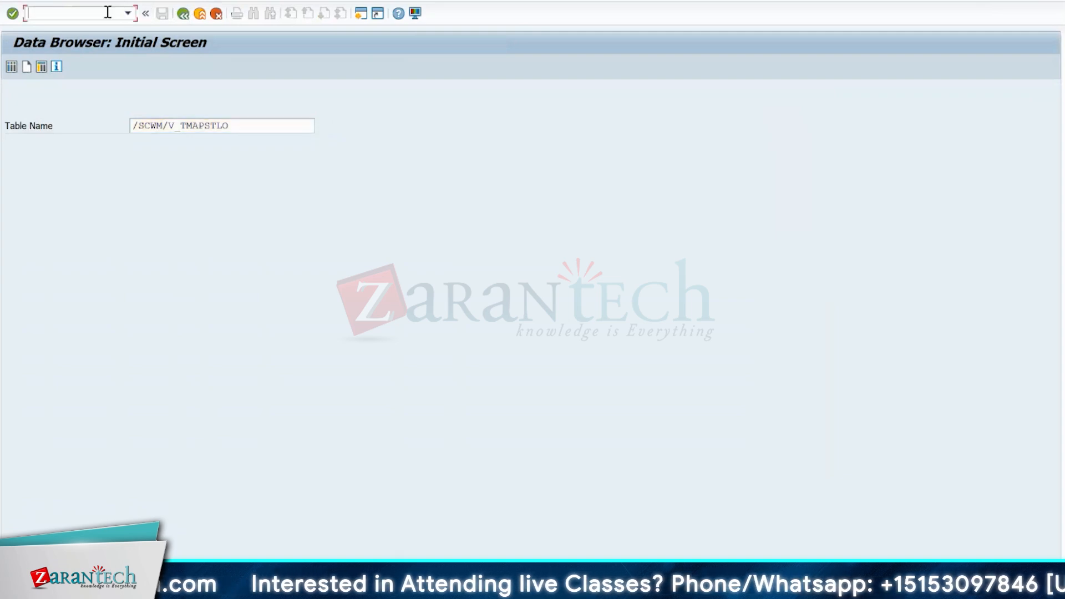
text(/nspro)
key(Return)
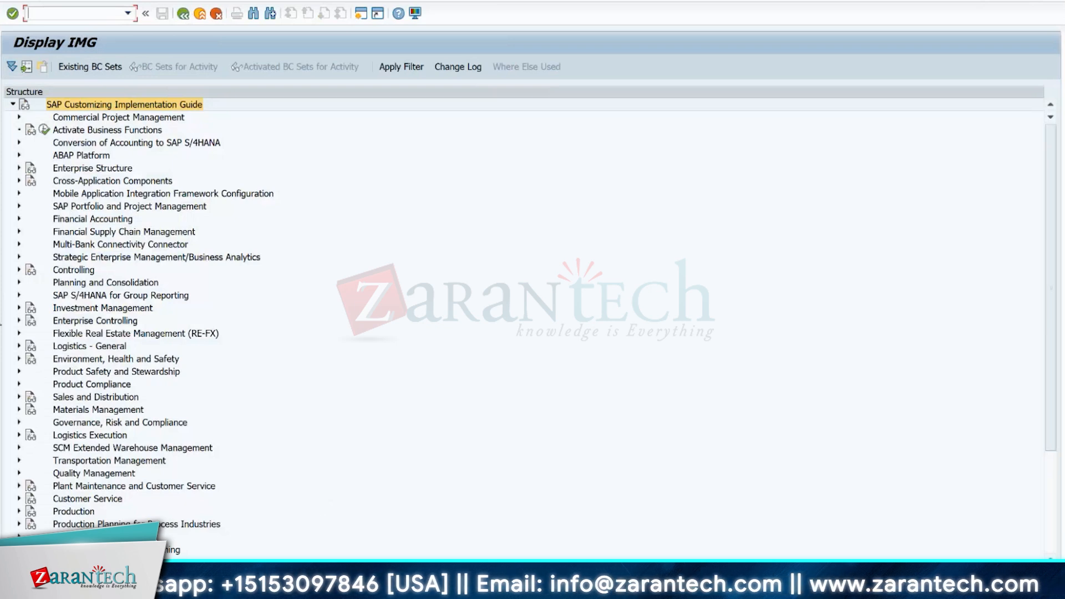
- Expand the IMG through SCM Extended Warehouse Management, Extended Warehouse Management, Goods Receipt Process, Strategies and Storage Type Search to Definition of Groups
click(19, 447)
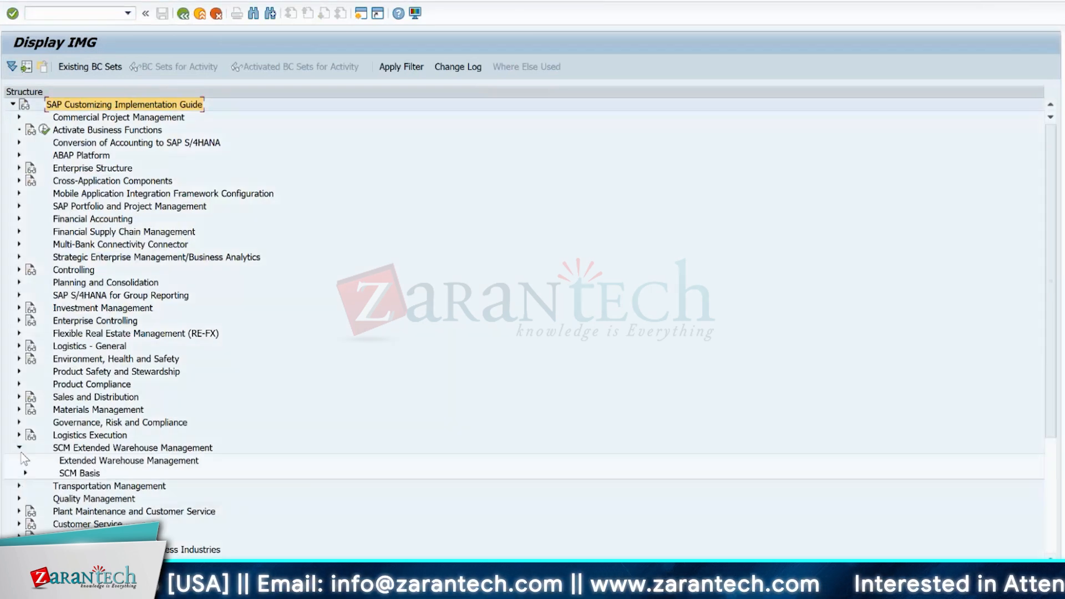
click(25, 460)
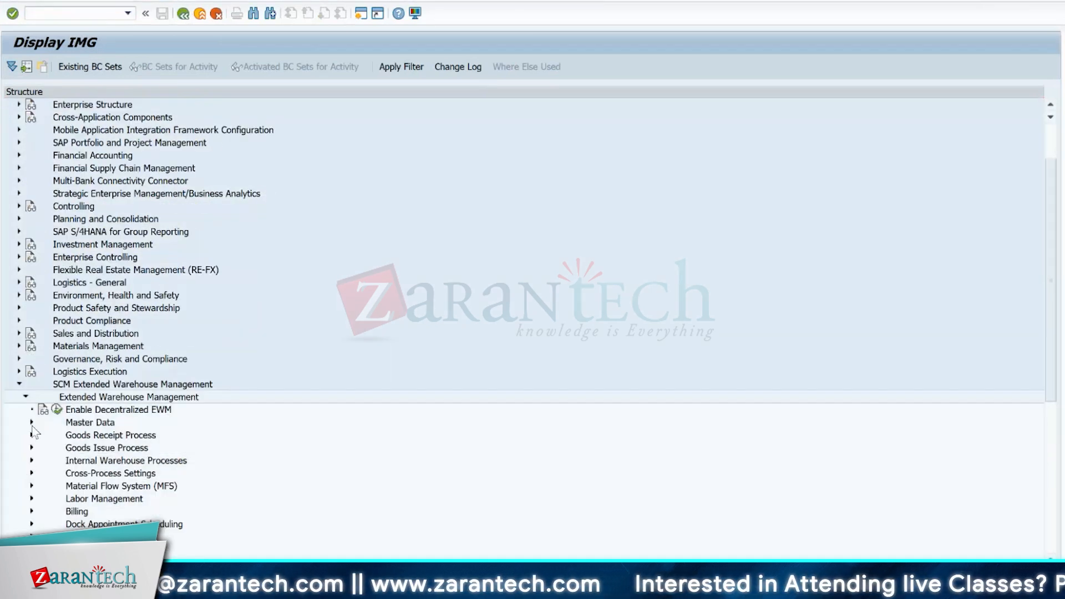
click(31, 434)
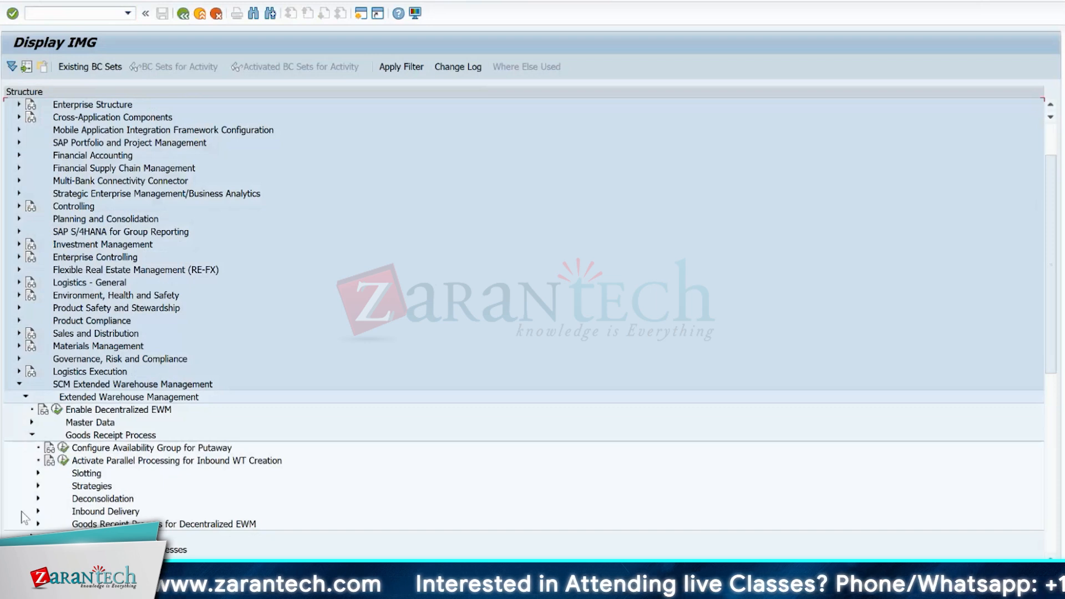
click(38, 486)
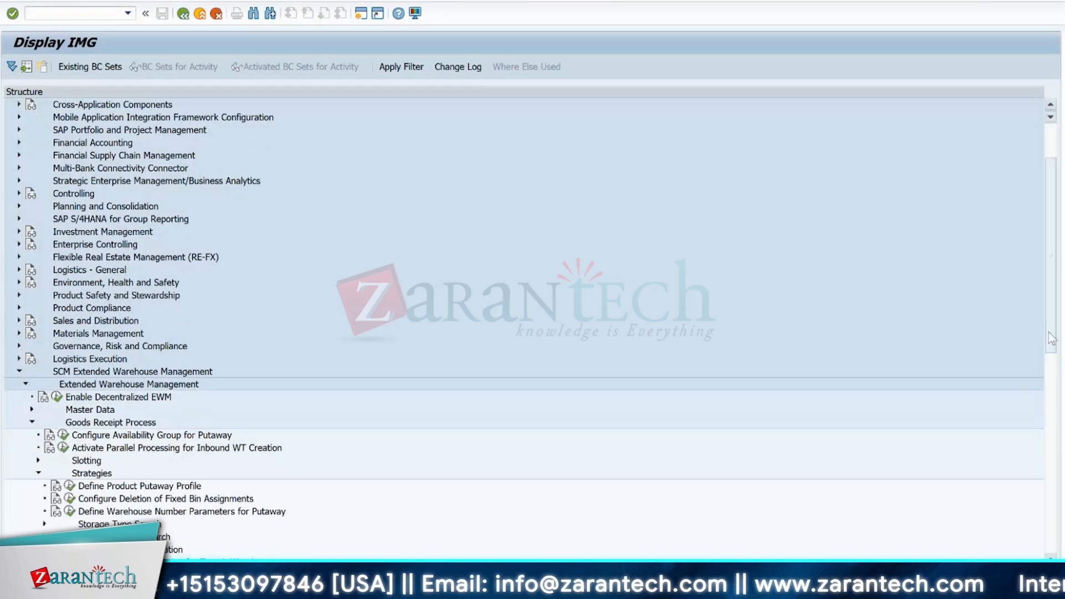
scroll(1050, 338, down, 3)
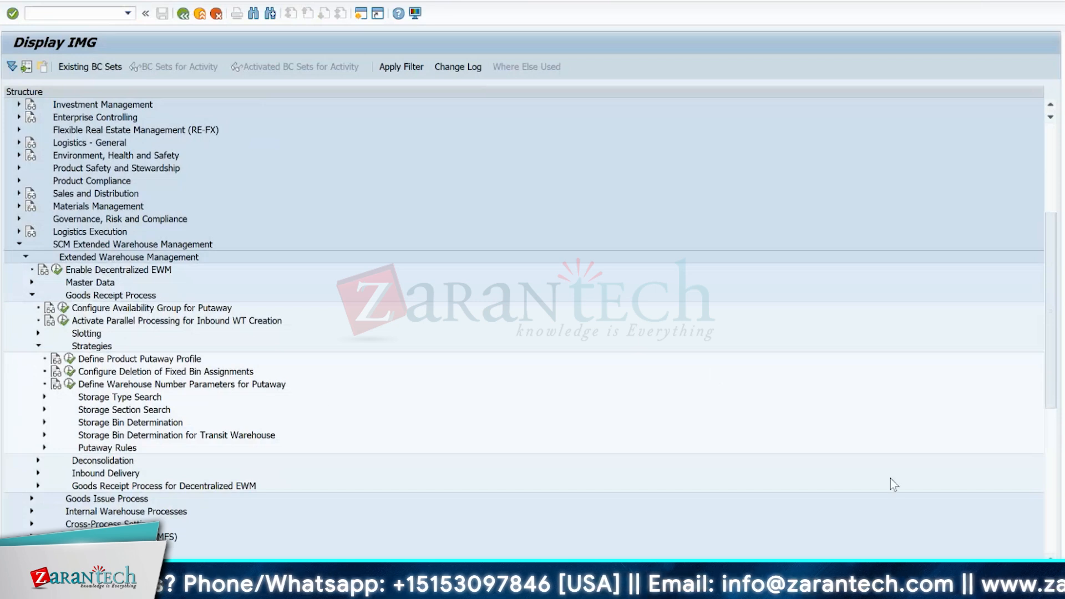
click(44, 397)
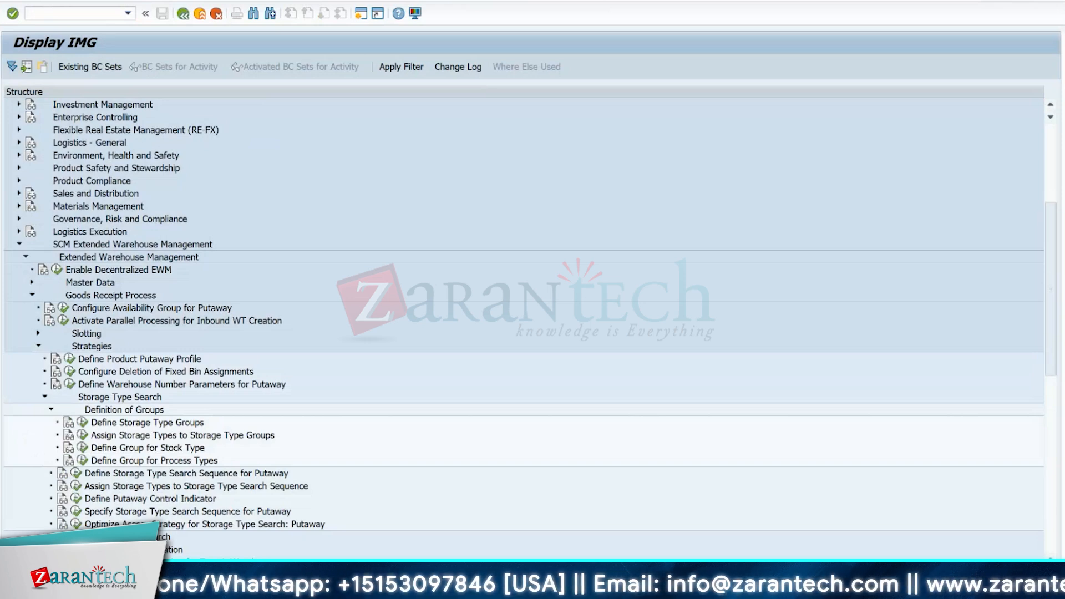
- Switch to the Warehouse Layout workbook in Excel and copy the SLOW, MEDIUM and FAST cells under A1HR to the A2HR and A3HR columns
mouse_move(735, 588)
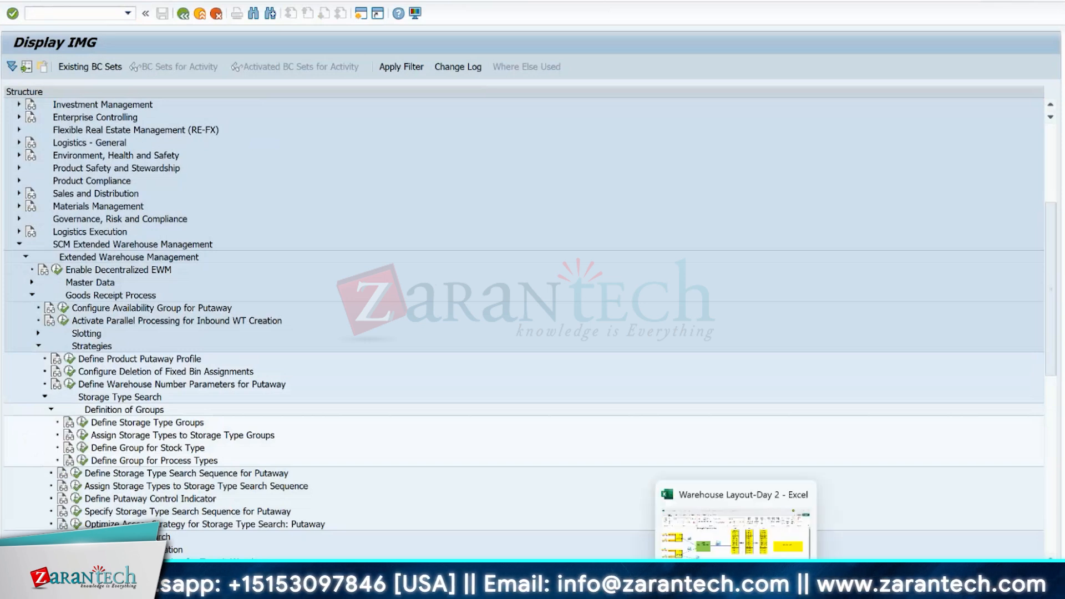
click(718, 533)
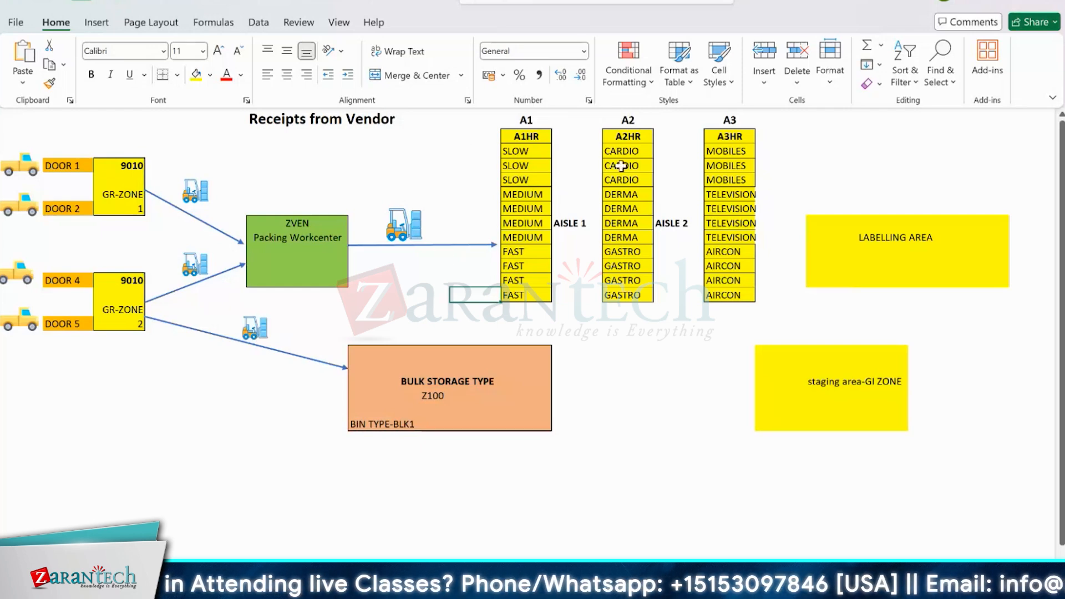
click(518, 134)
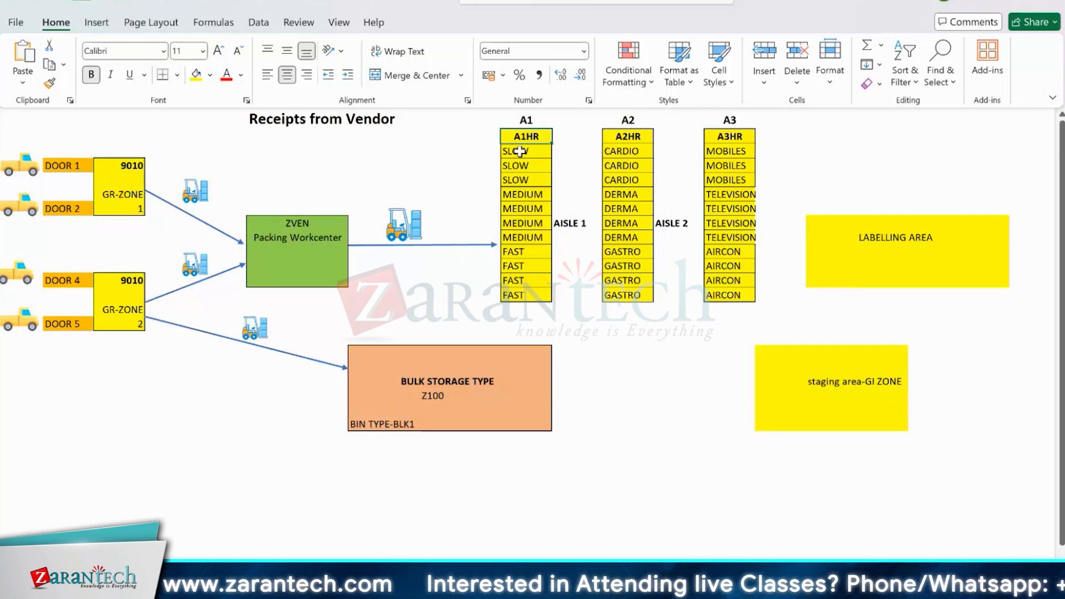
drag(519, 151, 519, 294)
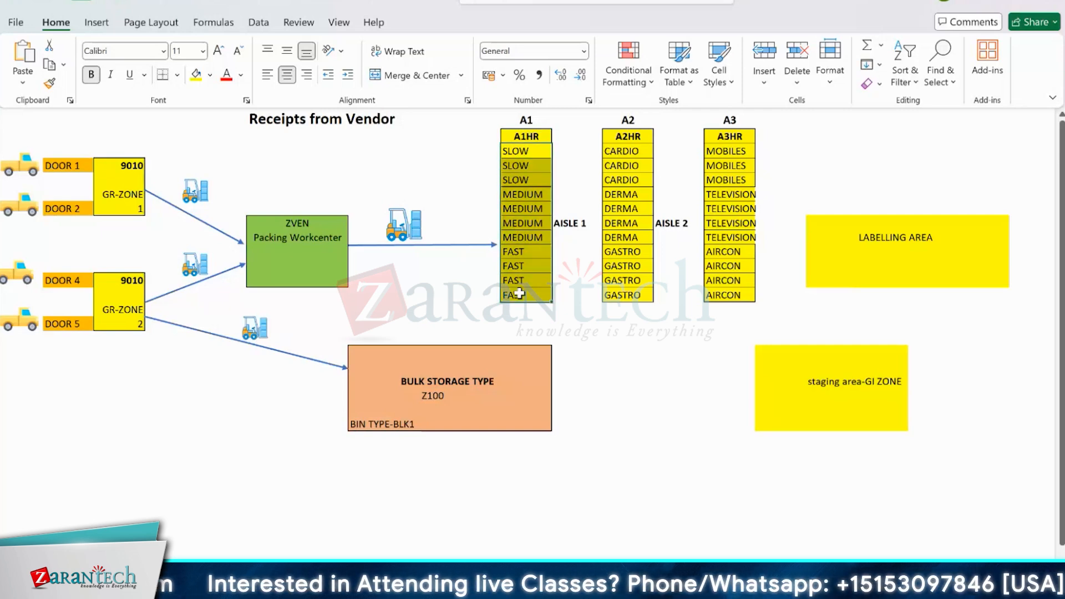
key(ctrl+c)
click(631, 155)
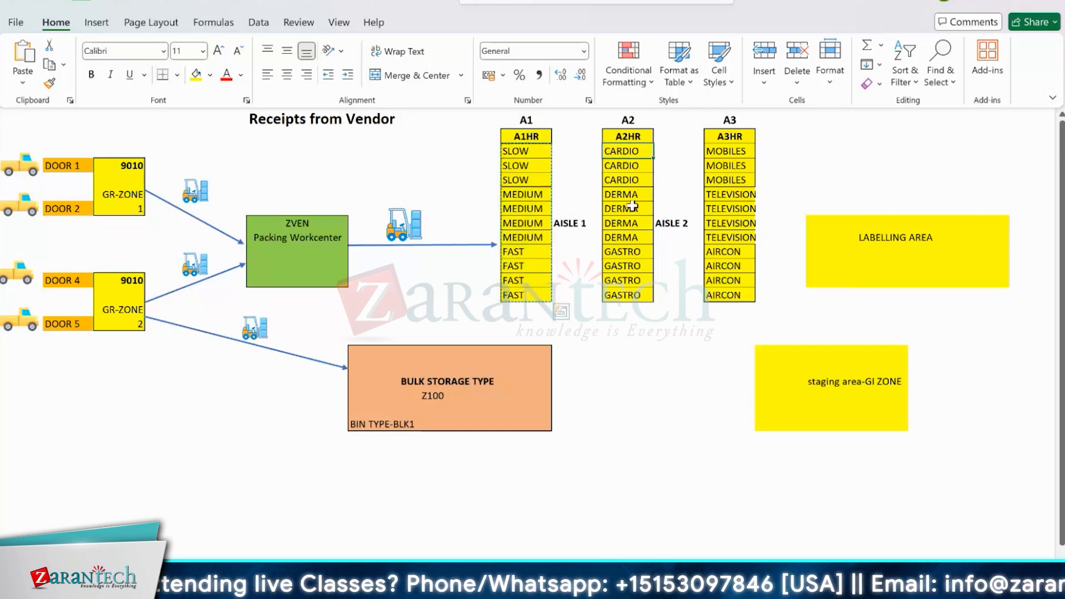
key(ctrl+v)
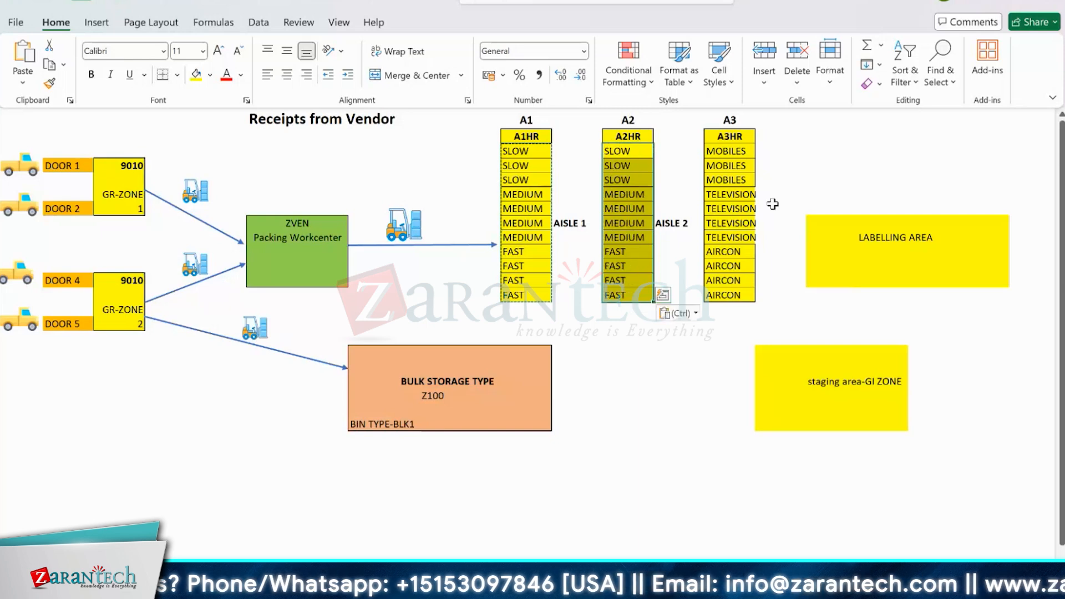
click(721, 151)
key(ctrl+v)
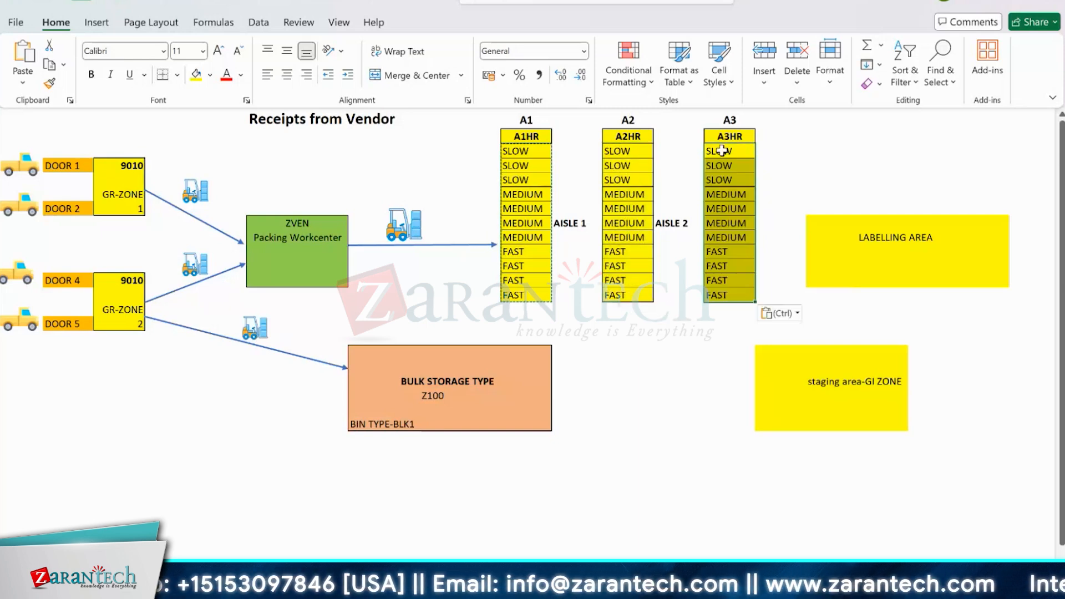
- Examine the storage types A1HR, A2HR and A3HR and their SLOW, MEDIUM and FAST sections in the warehouse layout
click(485, 165)
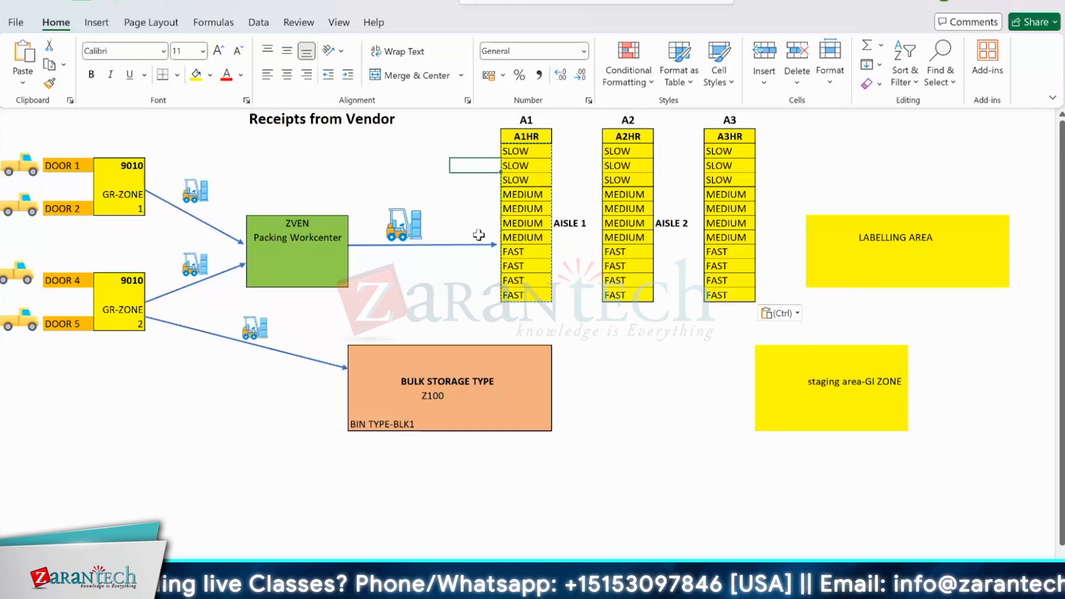
click(536, 134)
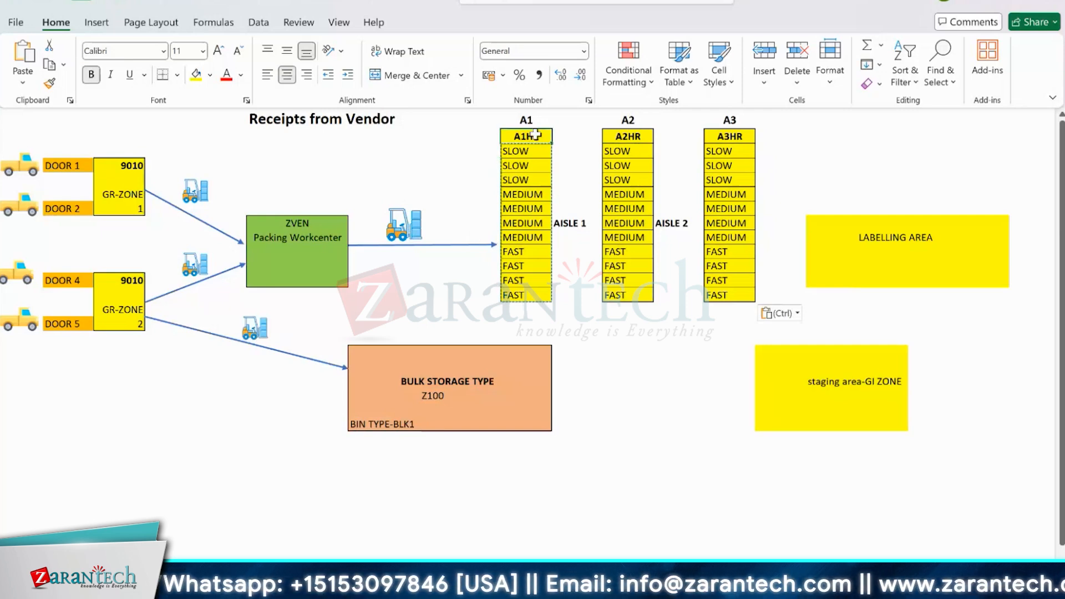
click(637, 133)
click(723, 136)
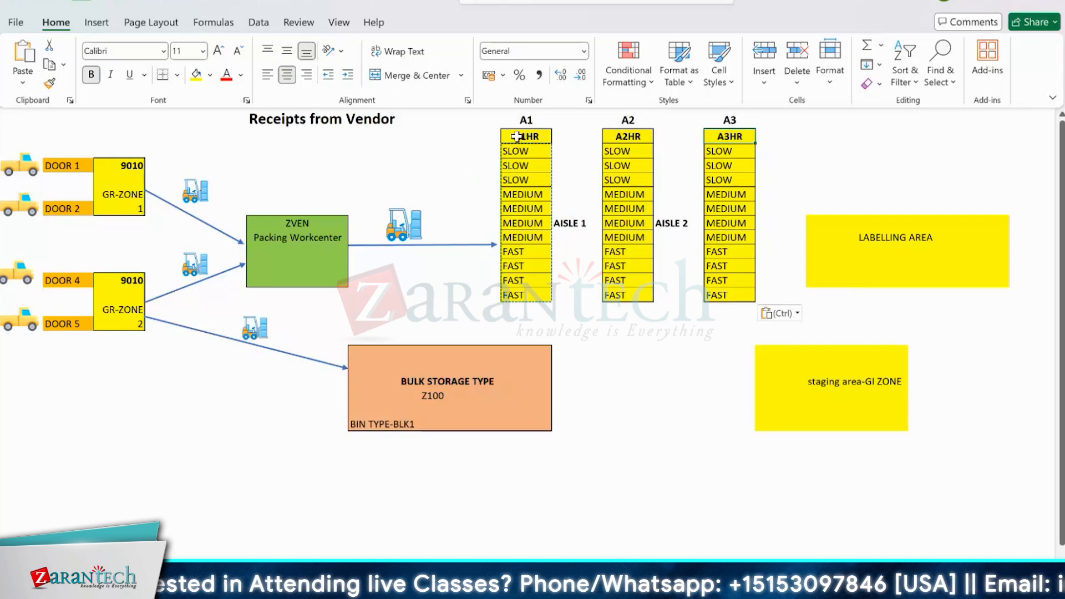
drag(520, 137, 519, 292)
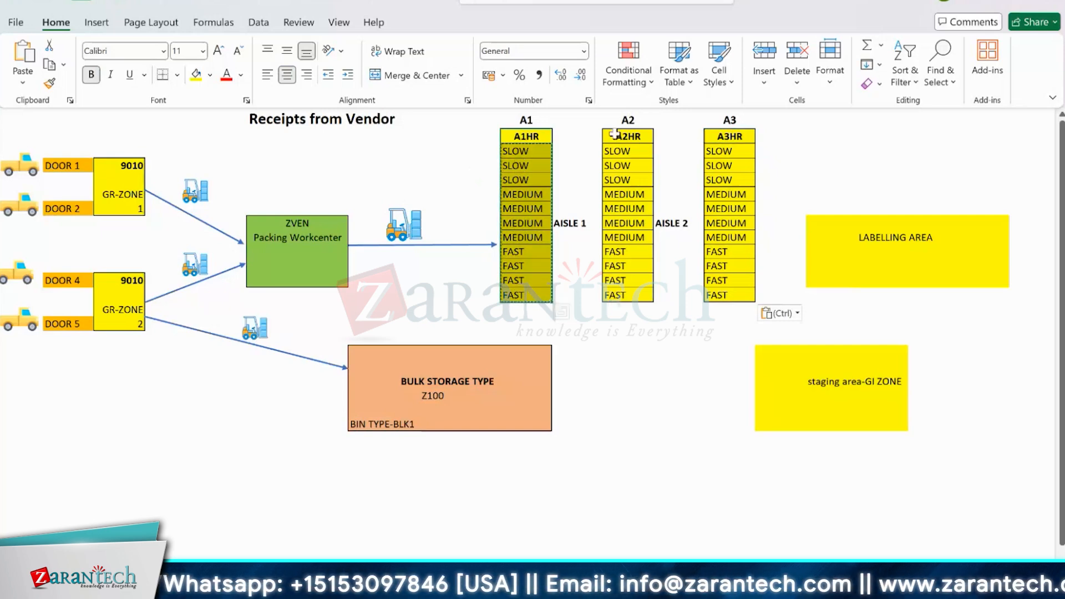
drag(614, 136, 615, 294)
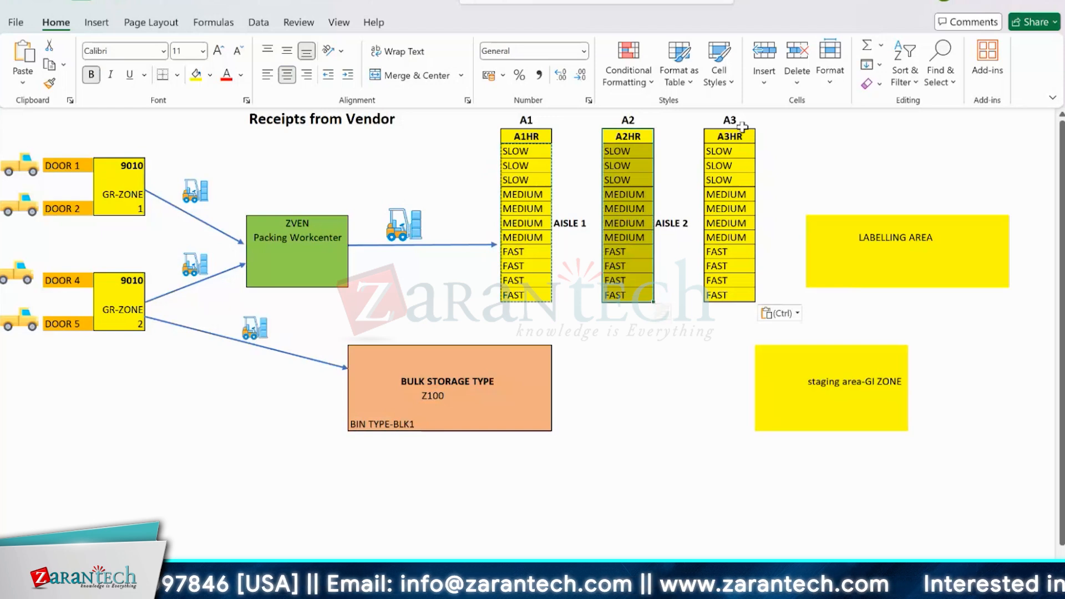
drag(729, 136, 721, 295)
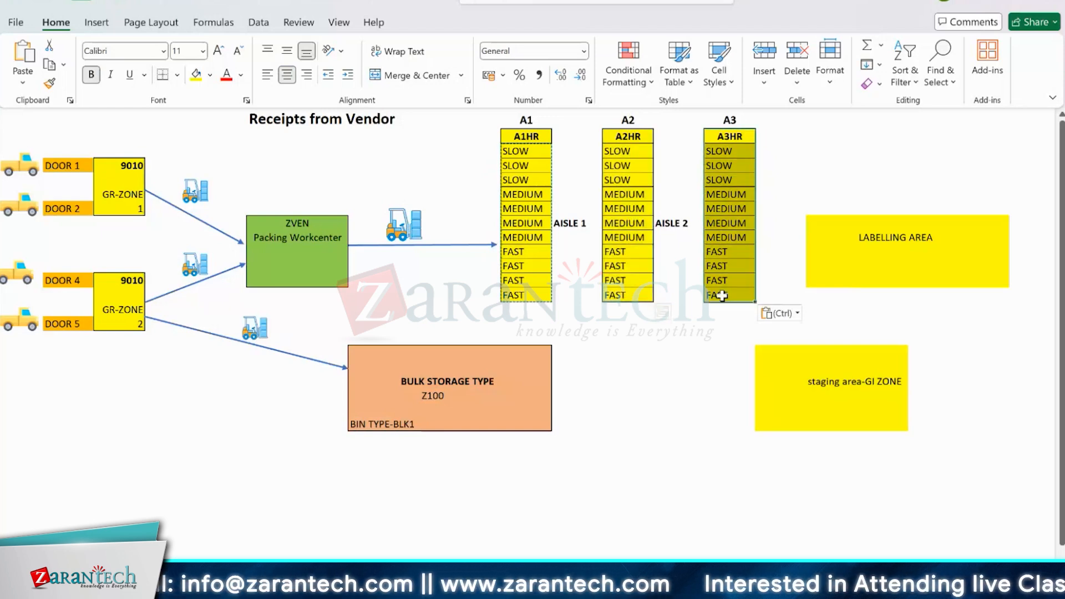
click(536, 294)
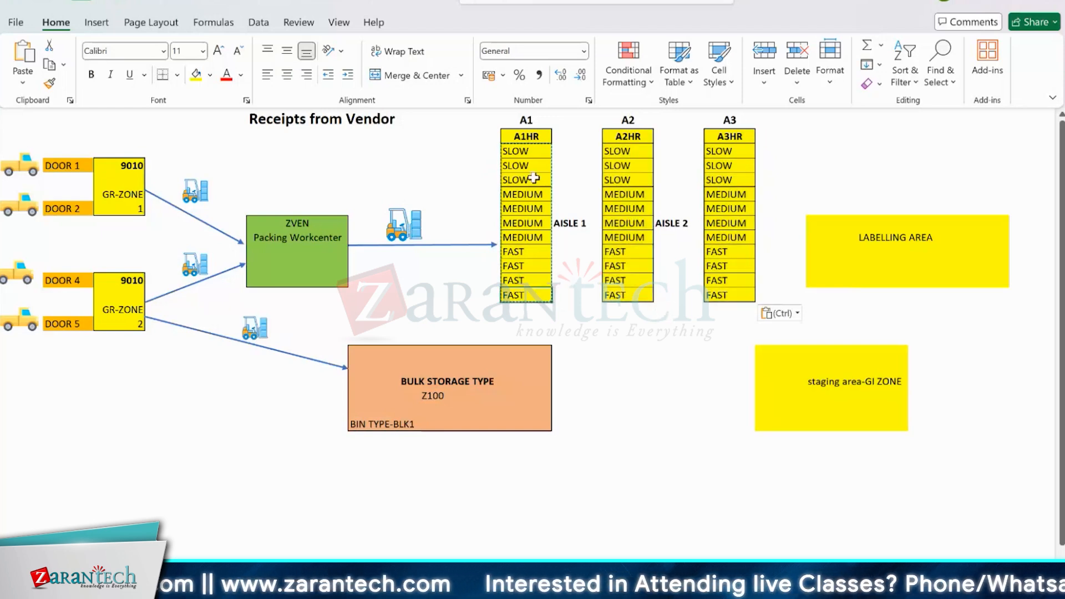
click(519, 150)
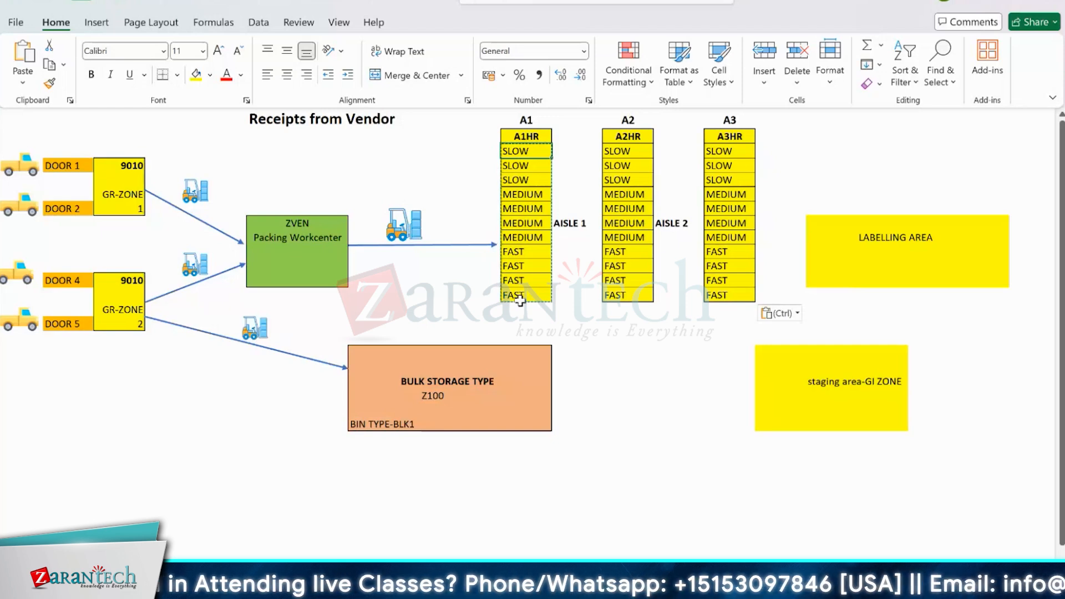
- Check the Storage Type Search nodes in the SAP IMG, then return to the Excel layout and examine the forklift route from ZVEN to A1HR
key(alt+Tab)
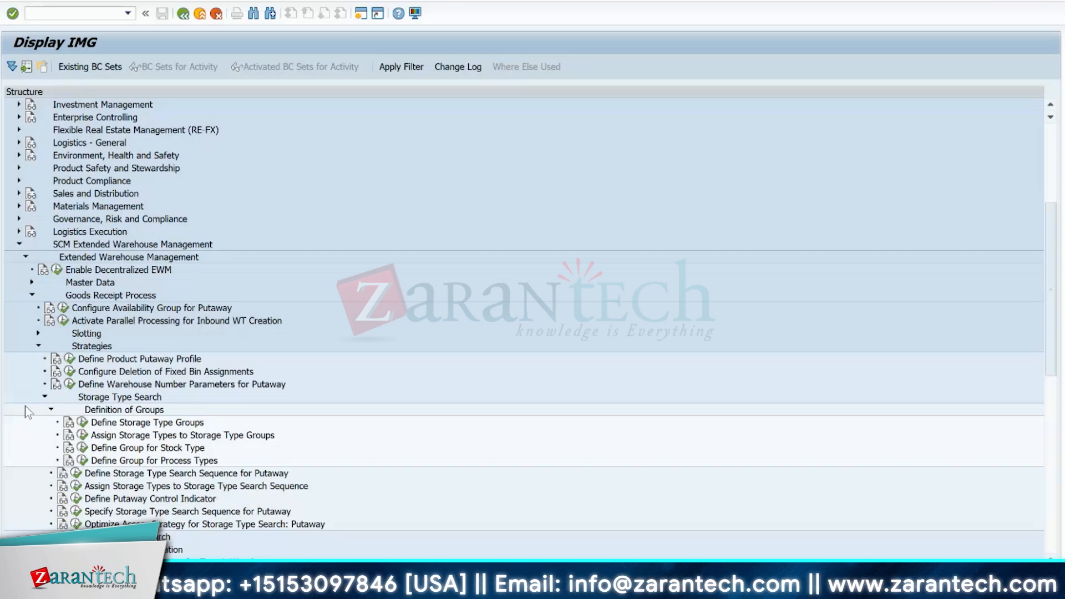
key(alt+Tab)
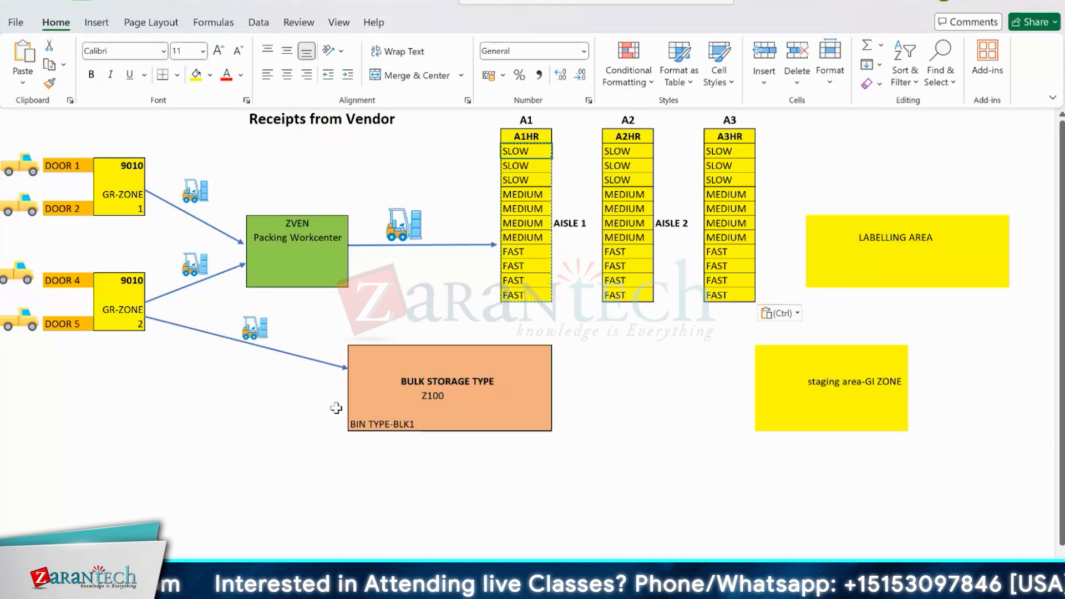
click(403, 240)
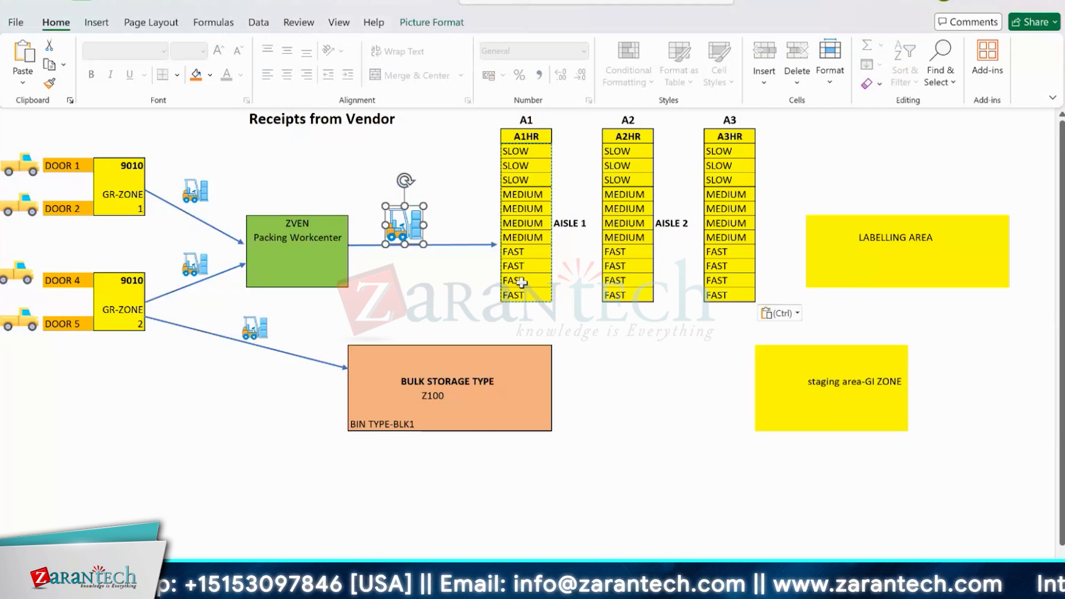
- Switch to the SAP IMG and open the details of storage type 0010 in warehouse 0001 from Define Storage Types under Master Data
click(445, 182)
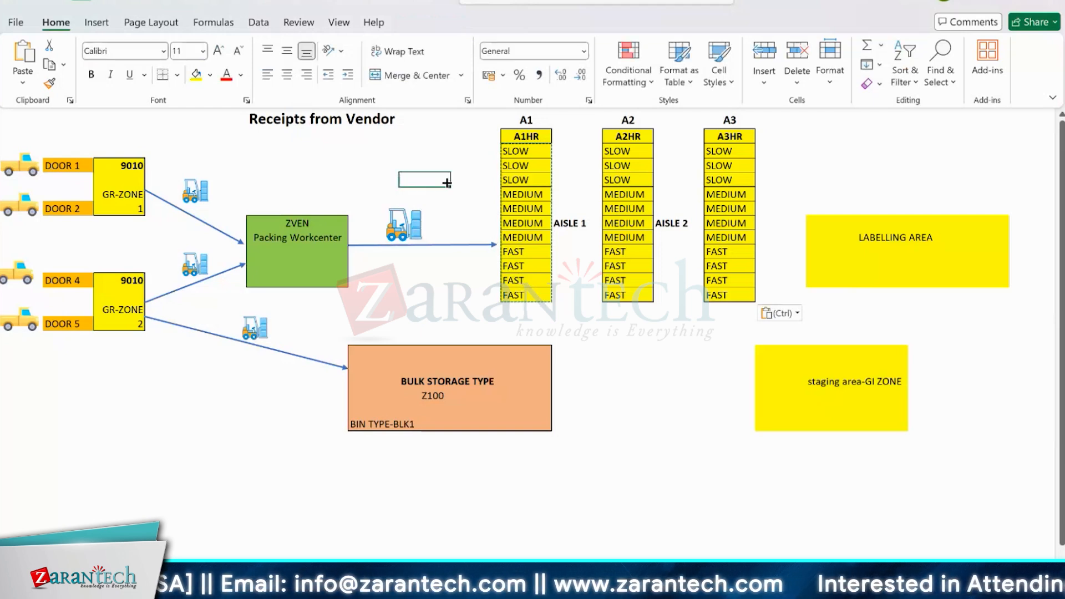
key(alt+Tab)
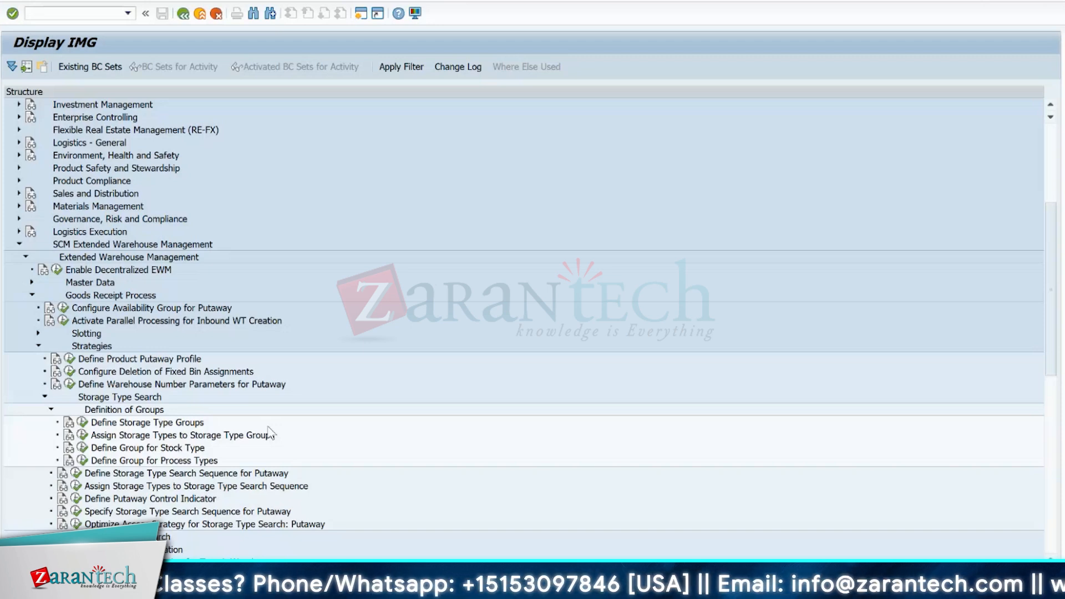
click(32, 282)
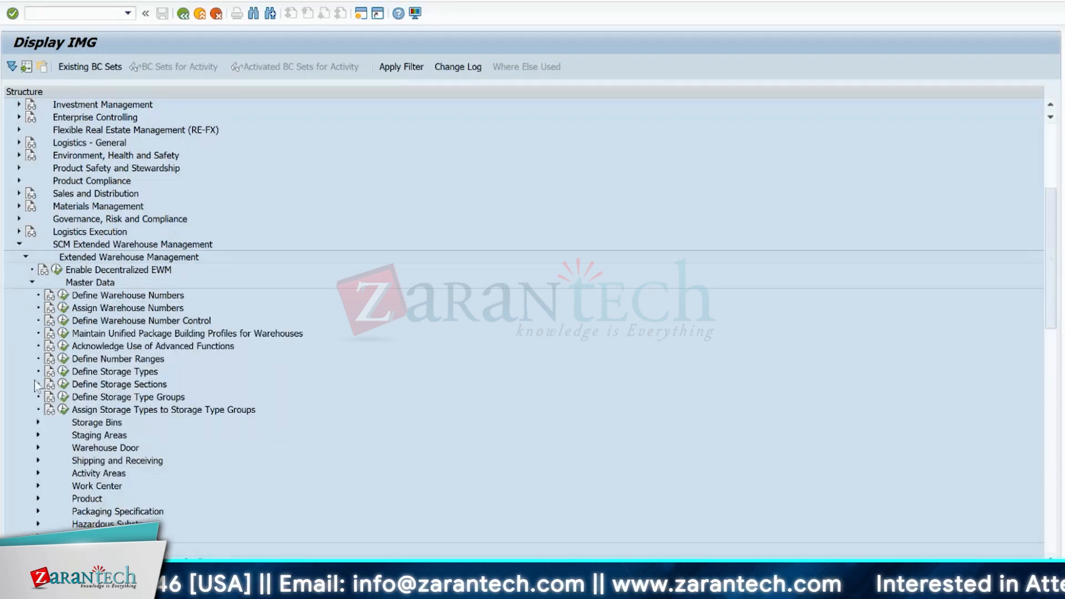
click(63, 371)
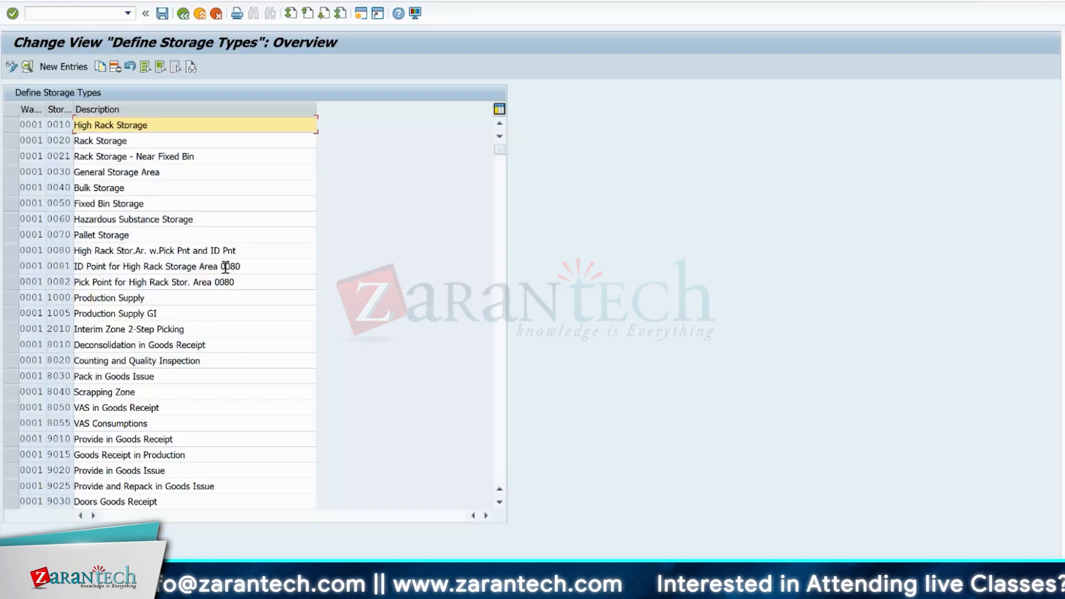
double_click(63, 128)
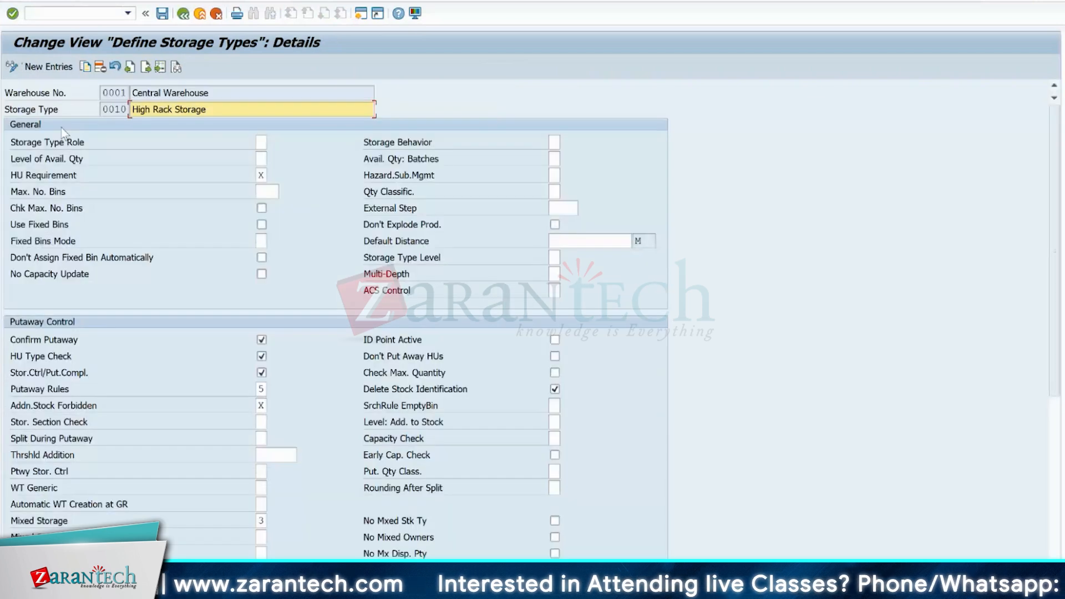
- Examine the possible values of Putaway Rules for the High Rack Storage type, leaving the field's value as it is
click(260, 388)
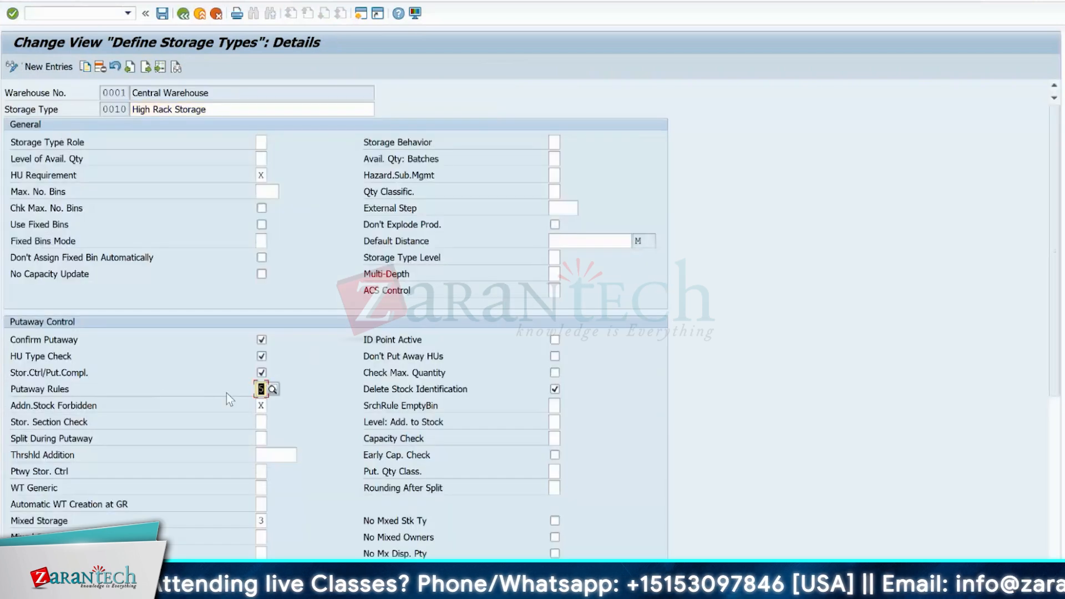
click(273, 390)
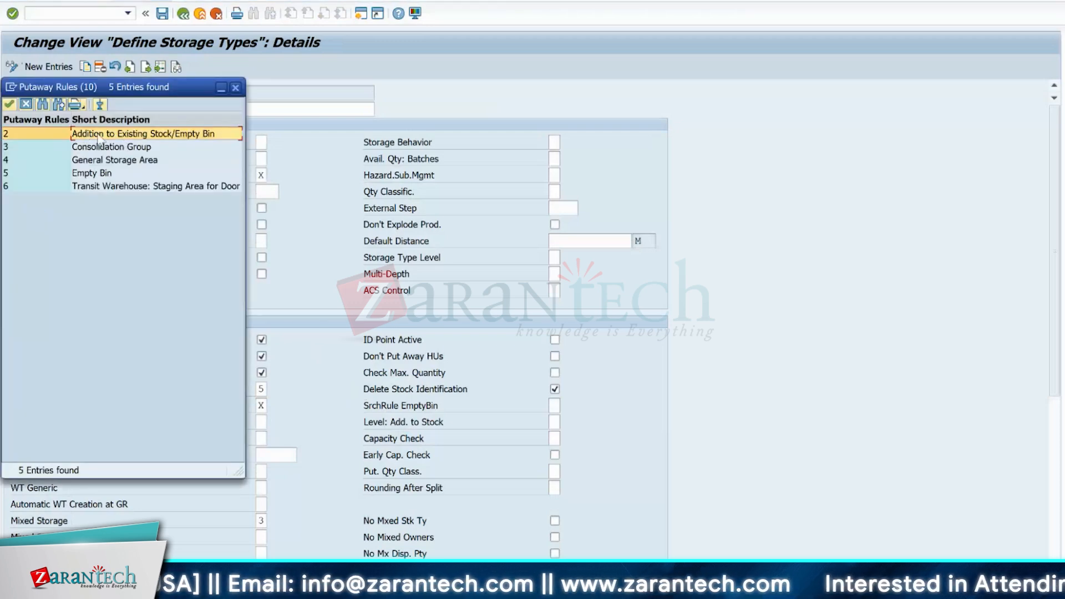
click(130, 149)
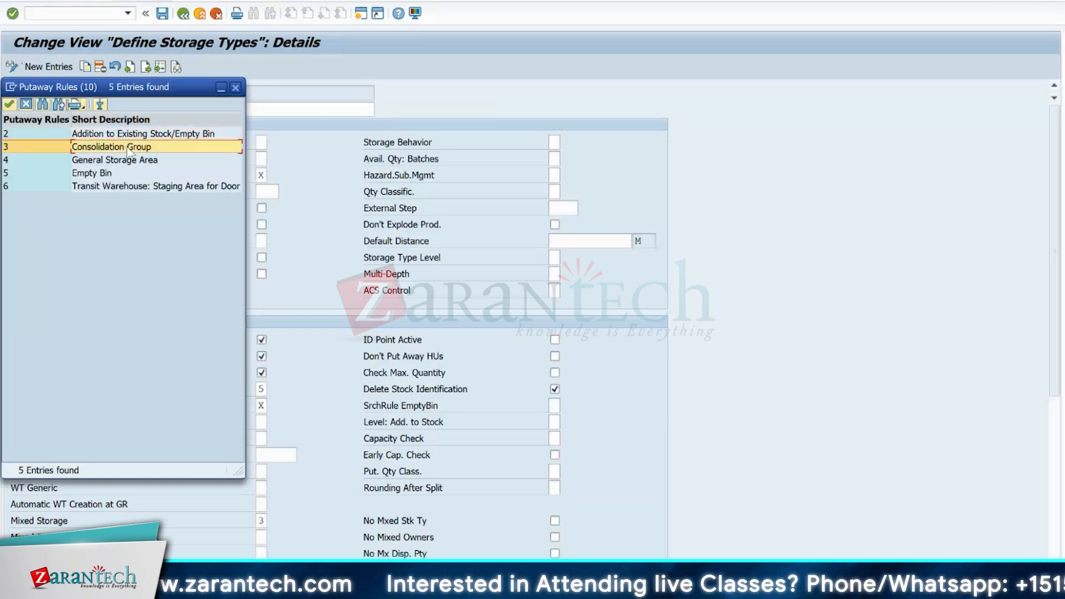
key(Down)
key(Down)
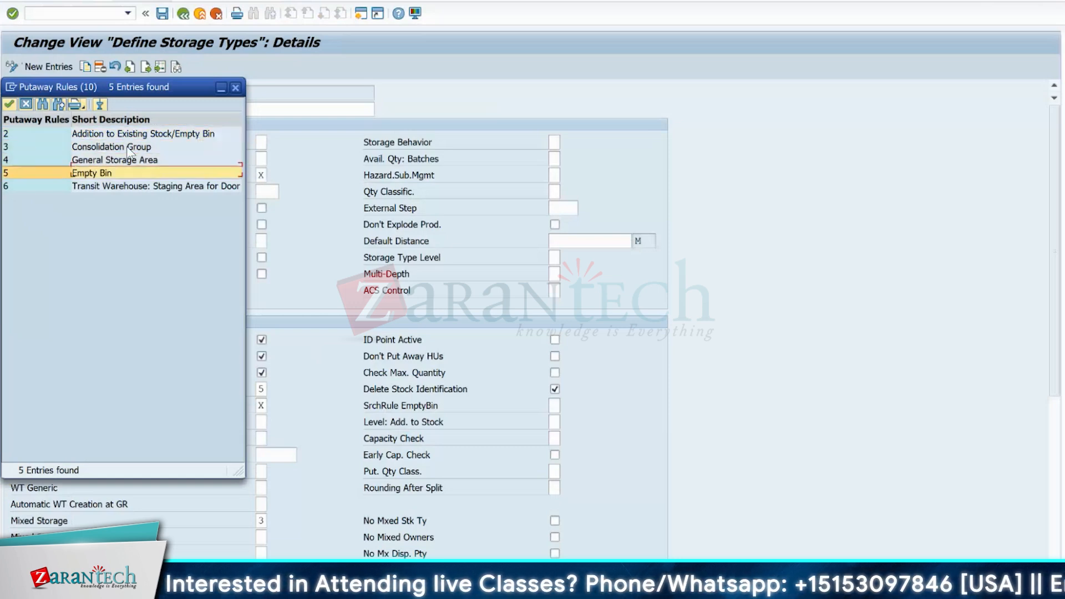
key(Down)
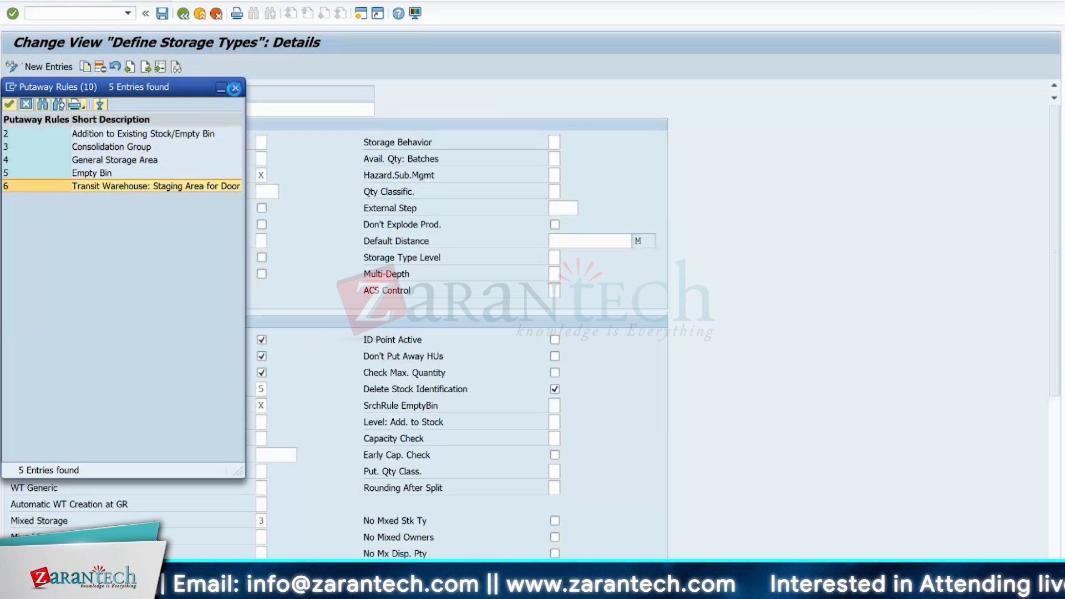
click(234, 88)
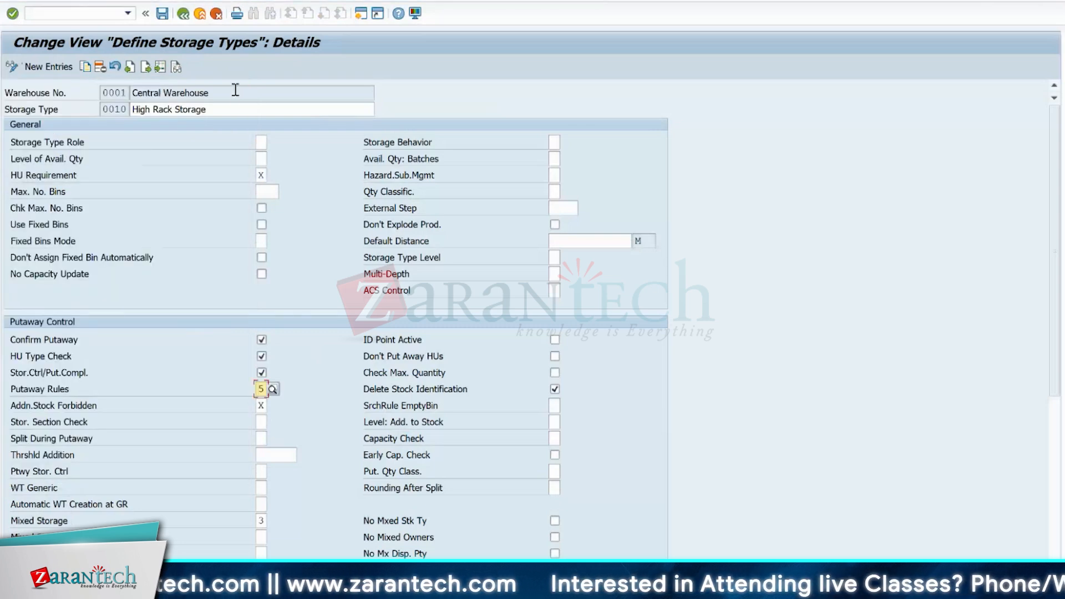
- Check the Putaway Rules value list again and read the field's help documentation on its definition and use
key(F4)
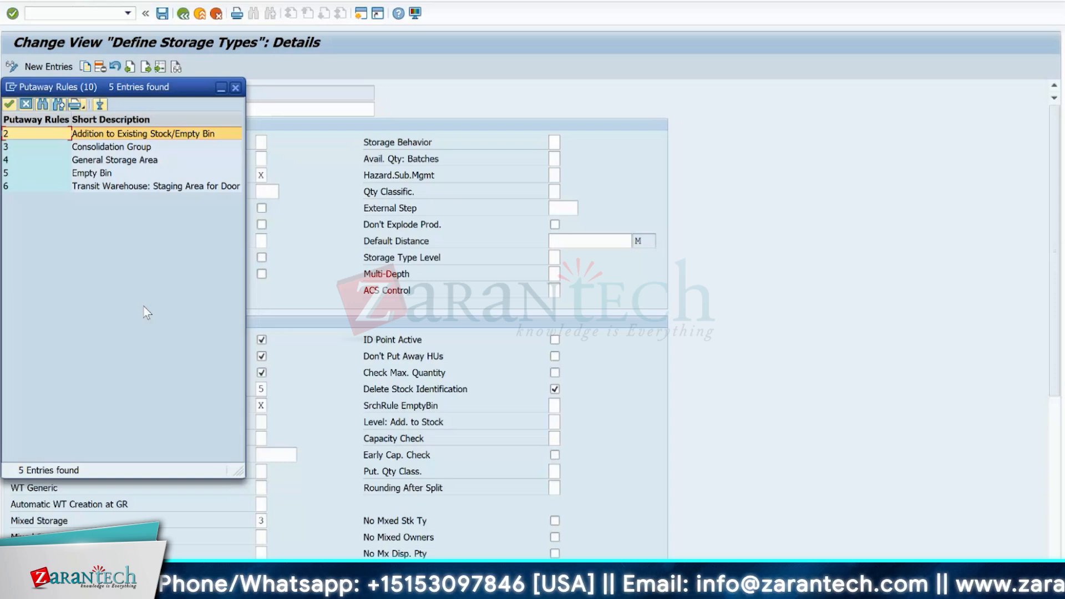
click(235, 87)
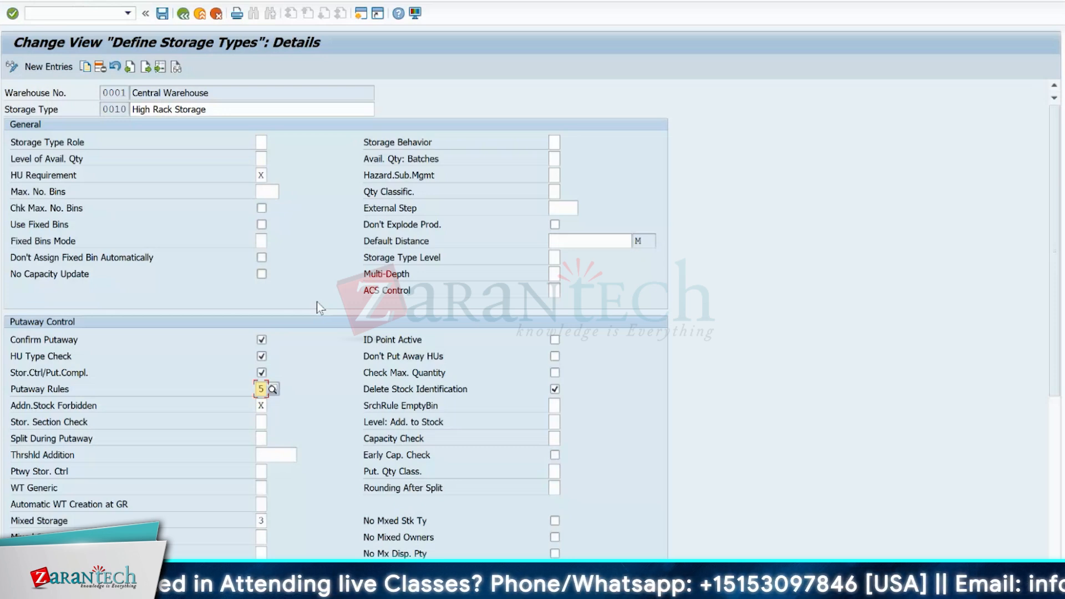
key(Return)
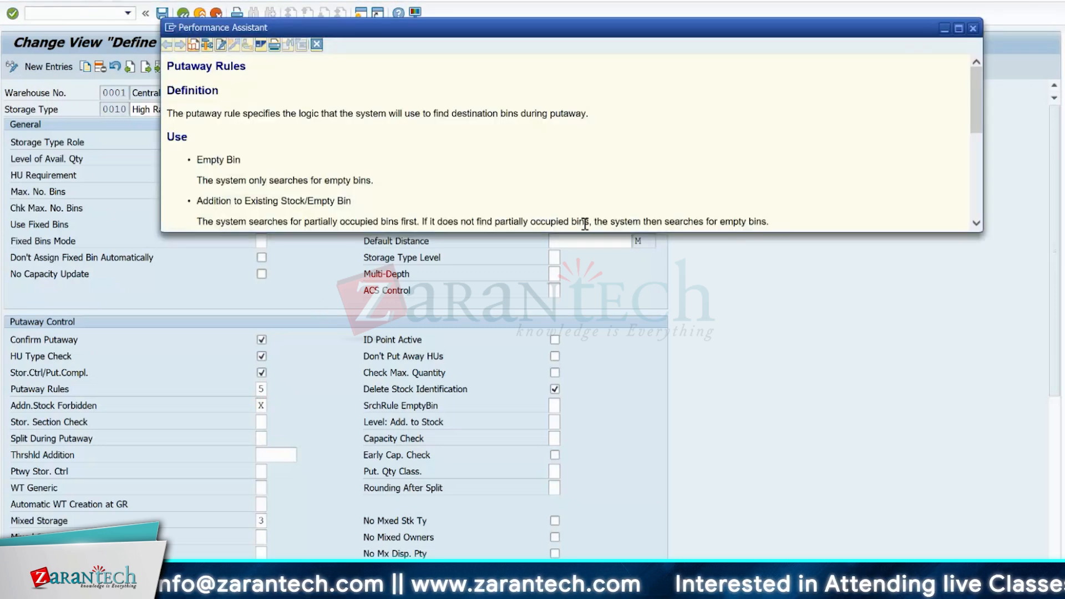
drag(974, 109, 975, 142)
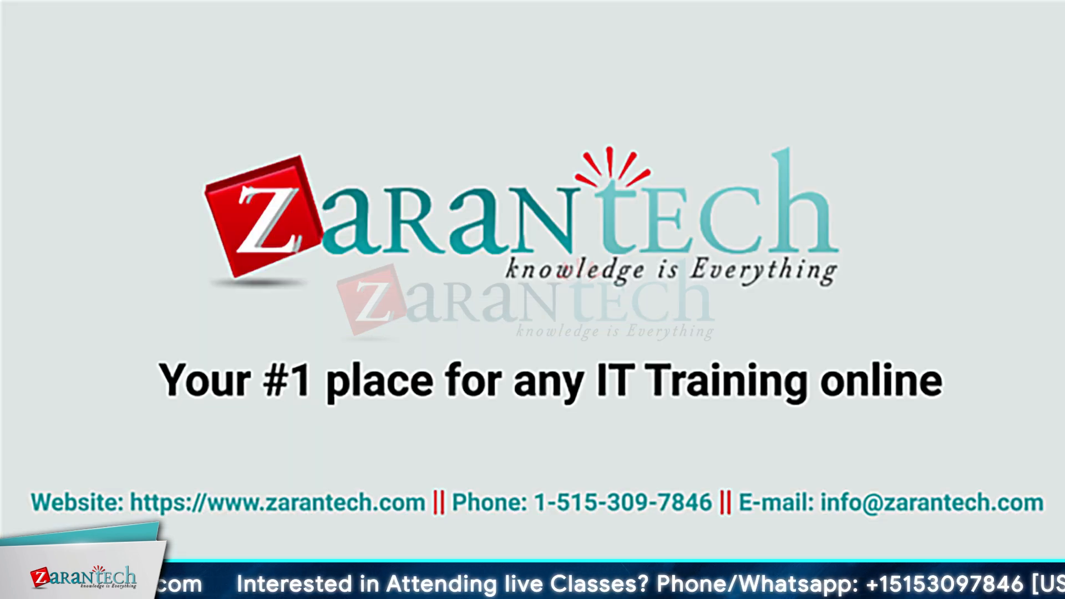
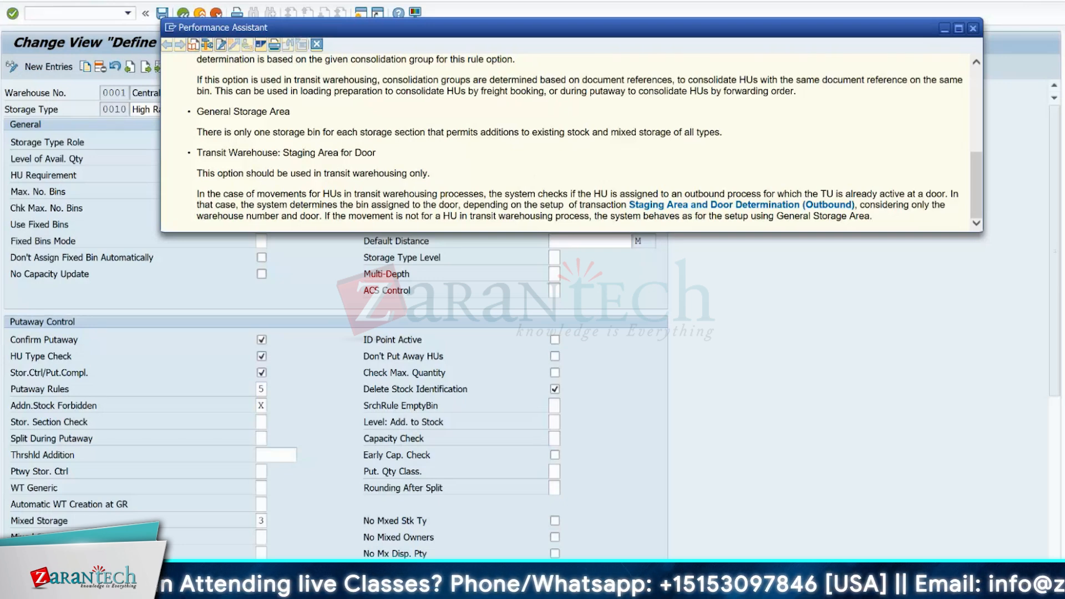
- Switch to the Excel warehouse layout and examine GR-ZONE 1 with its assigned DOOR 2
click(541, 588)
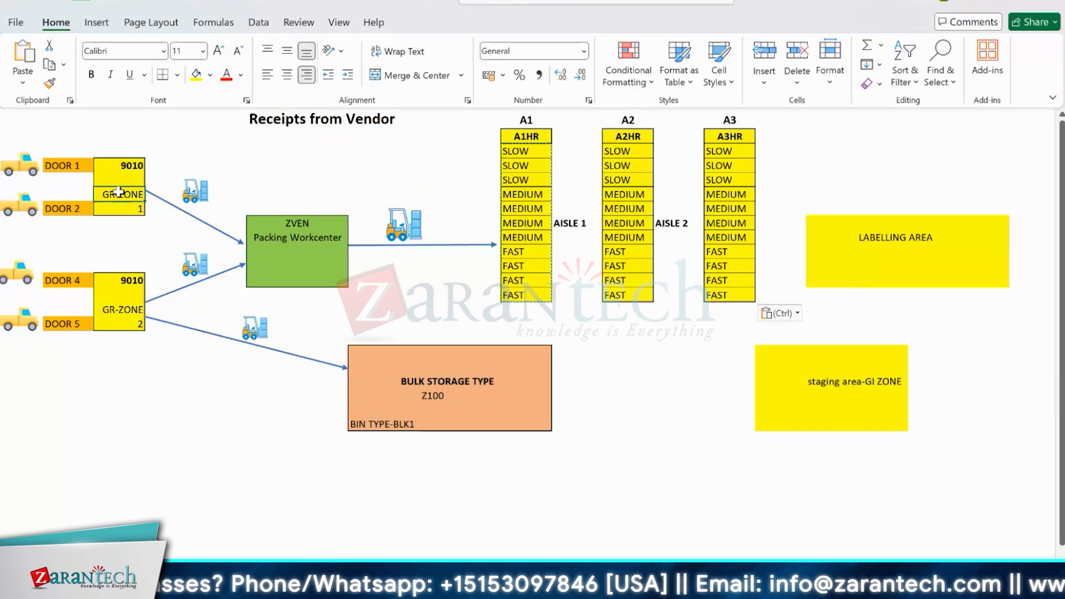
click(96, 212)
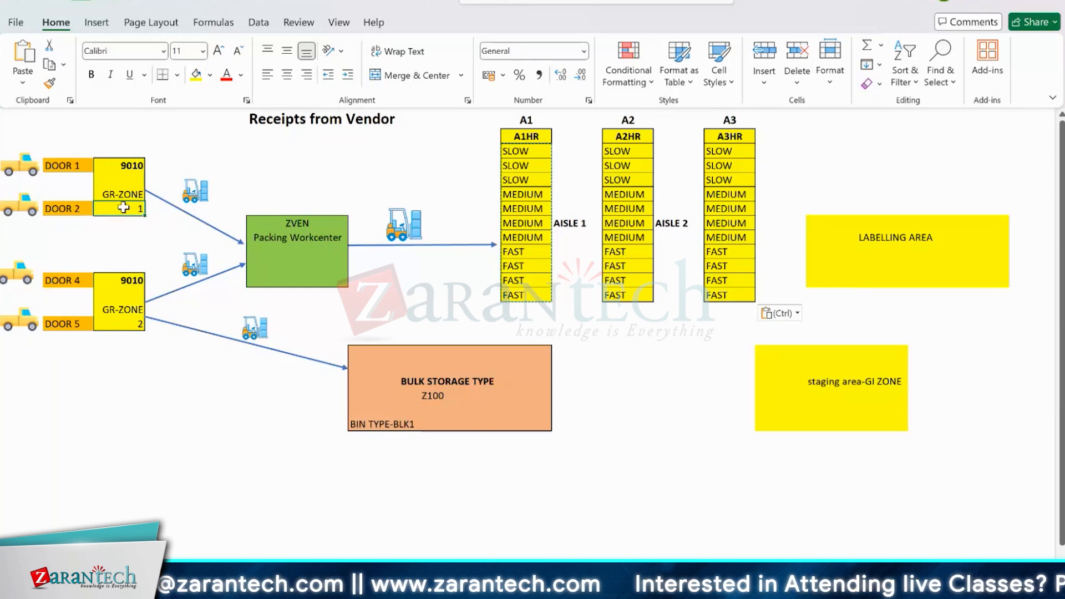
click(73, 213)
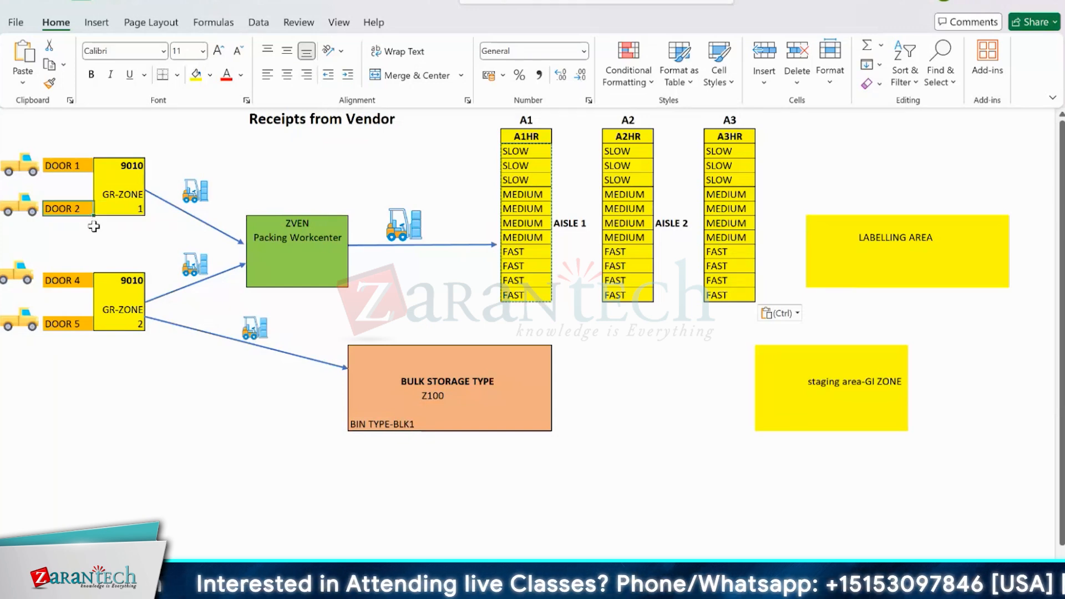
- Return to SAP and examine the Staging Area and Door Determination (Outbound) entries for warehouse 1710
key(alt+Tab)
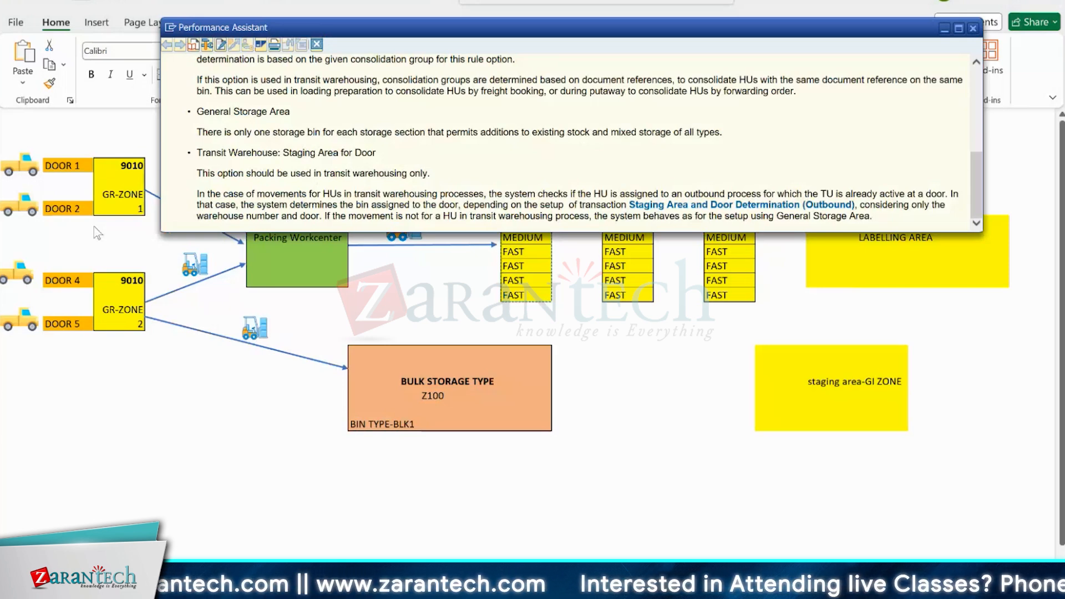
click(689, 209)
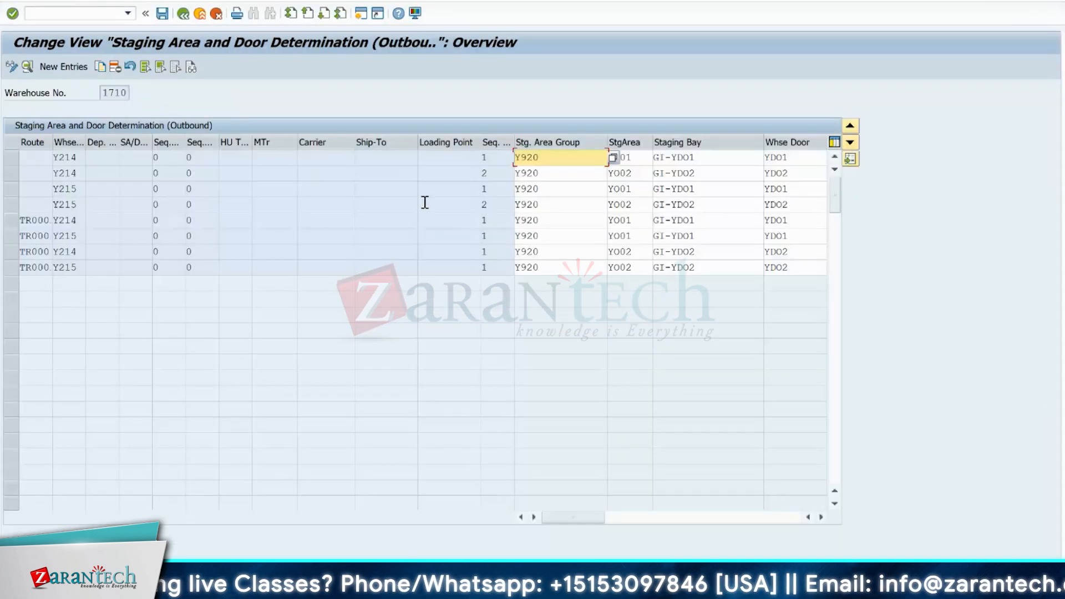
click(90, 12)
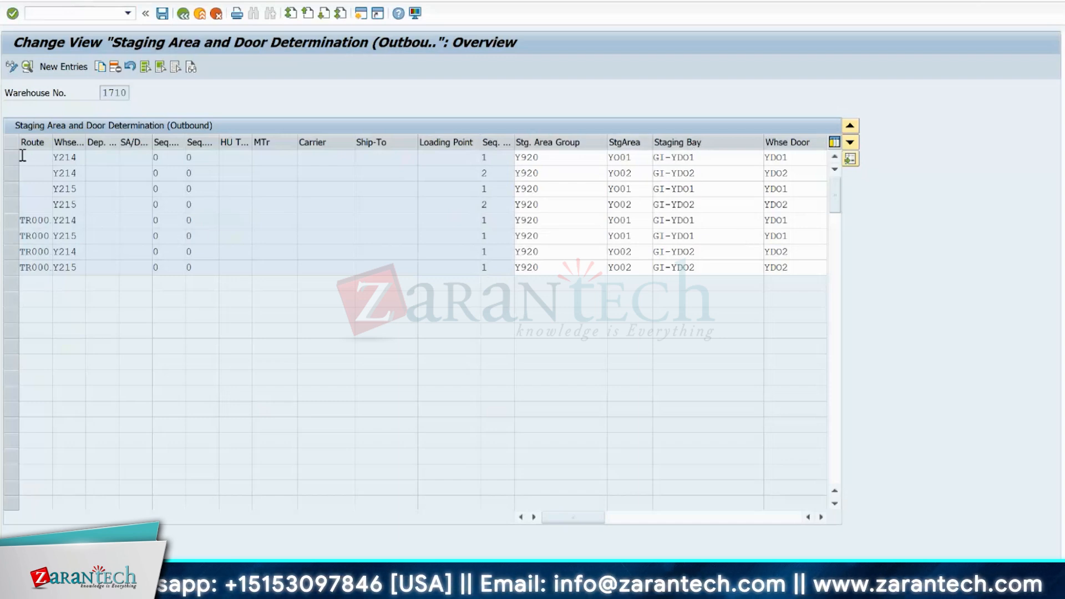
click(8, 222)
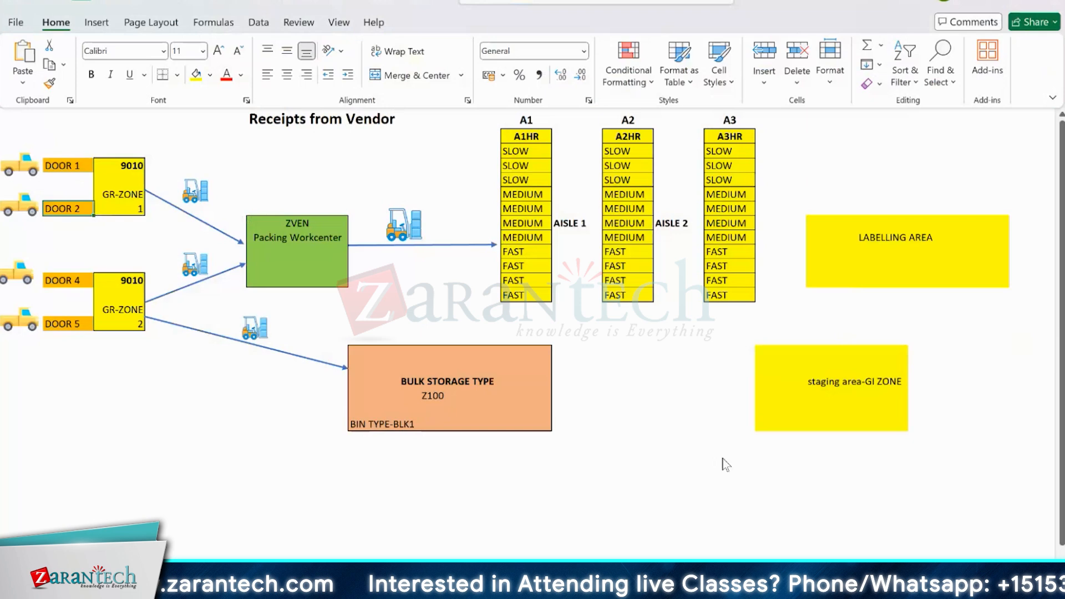
- Back in the Excel layout, fill a tall cell block below GR-ZONE 2 with yellow and label it gi-zone
click(569, 480)
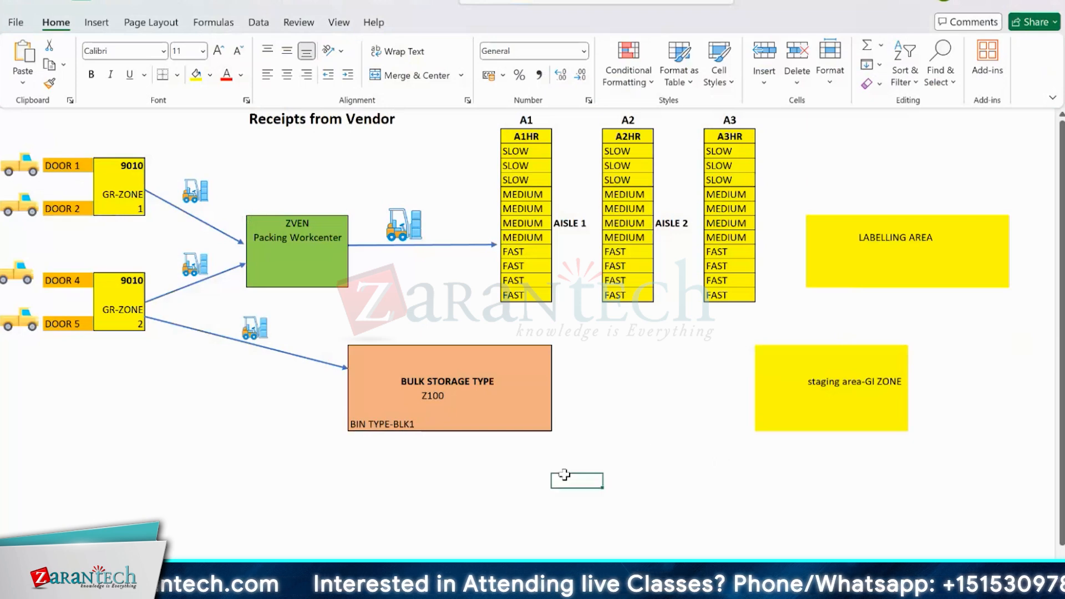
click(293, 493)
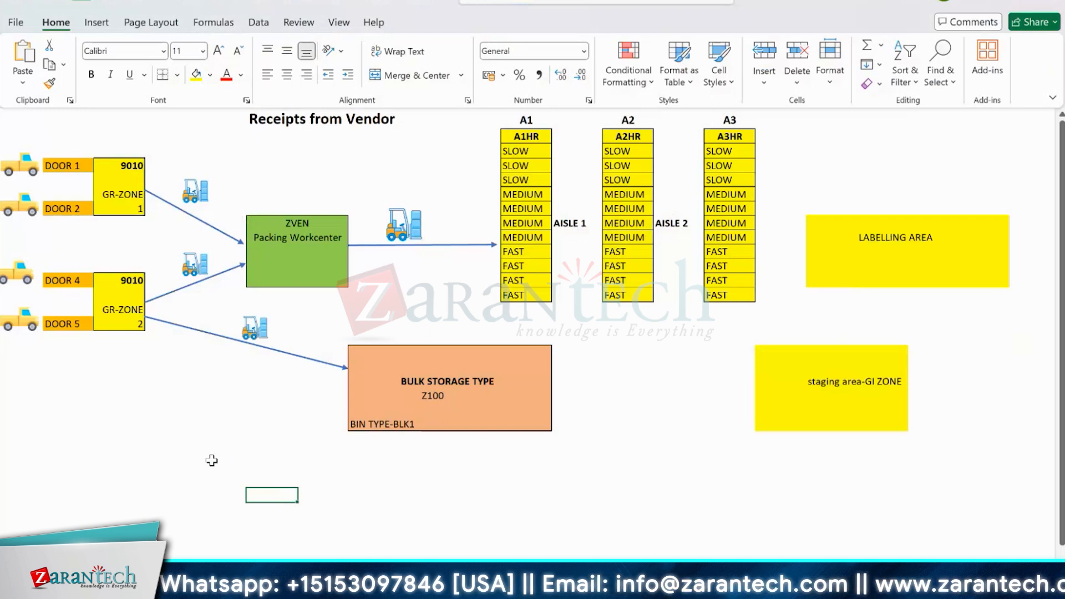
drag(210, 464, 322, 469)
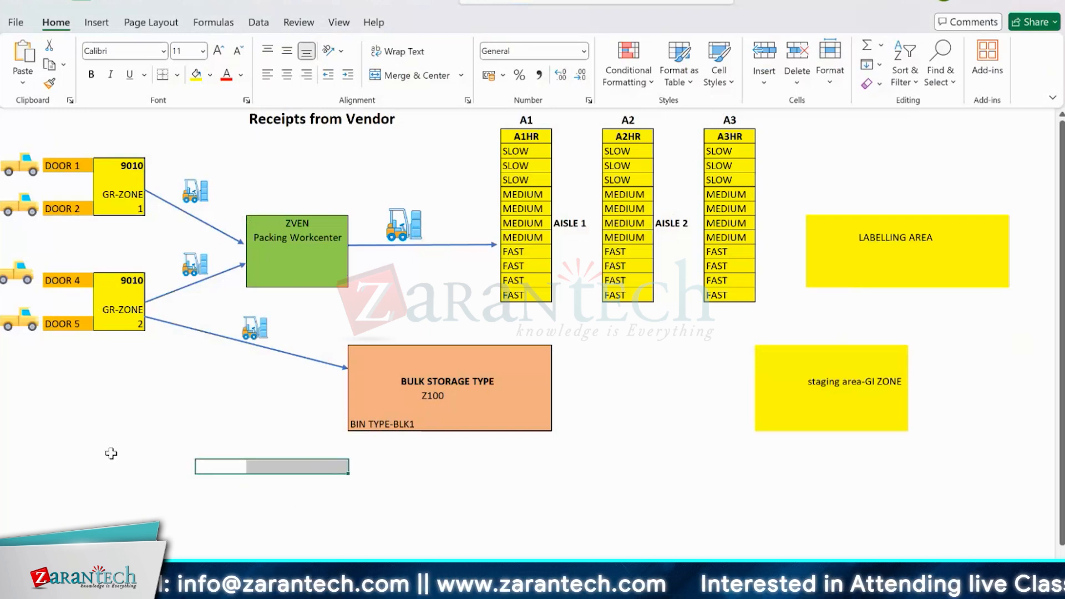
click(103, 411)
drag(104, 411, 120, 514)
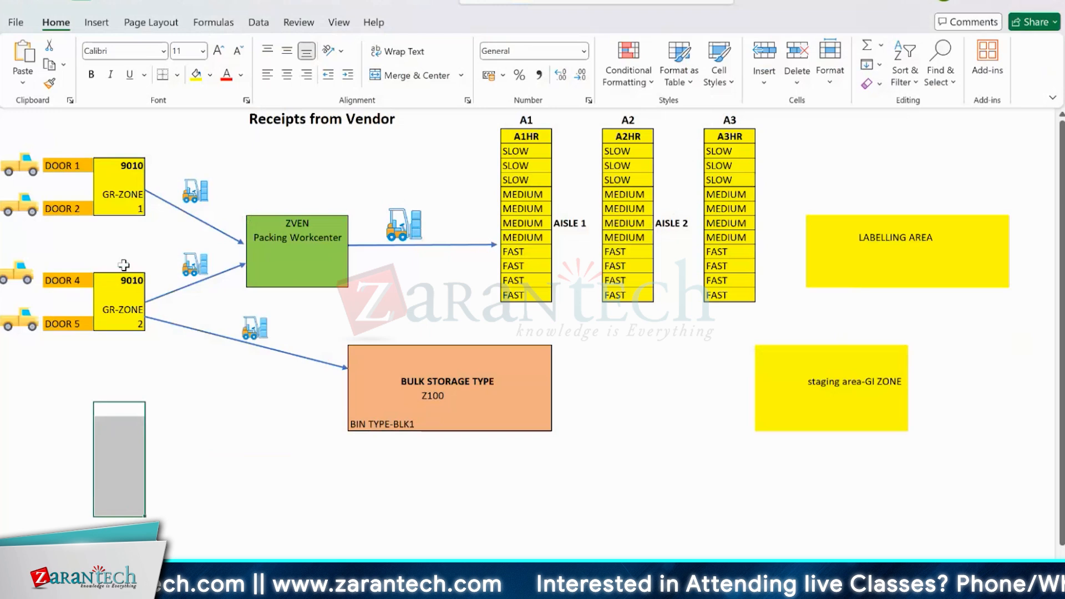
click(196, 74)
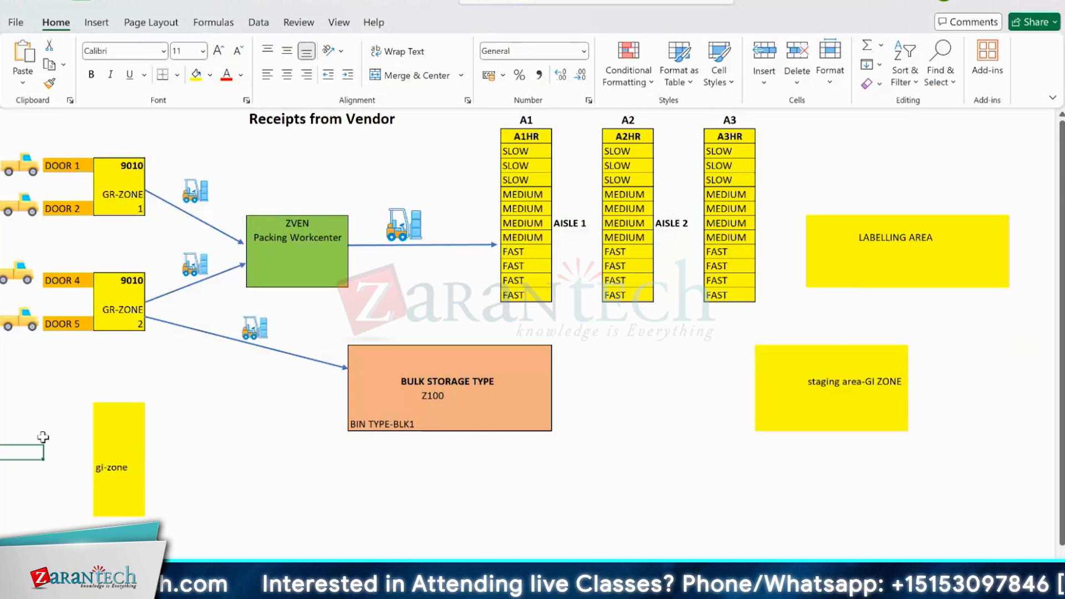
- Copy the DOOR 5 truck picture and place the copy beside the gi-zone block
click(22, 324)
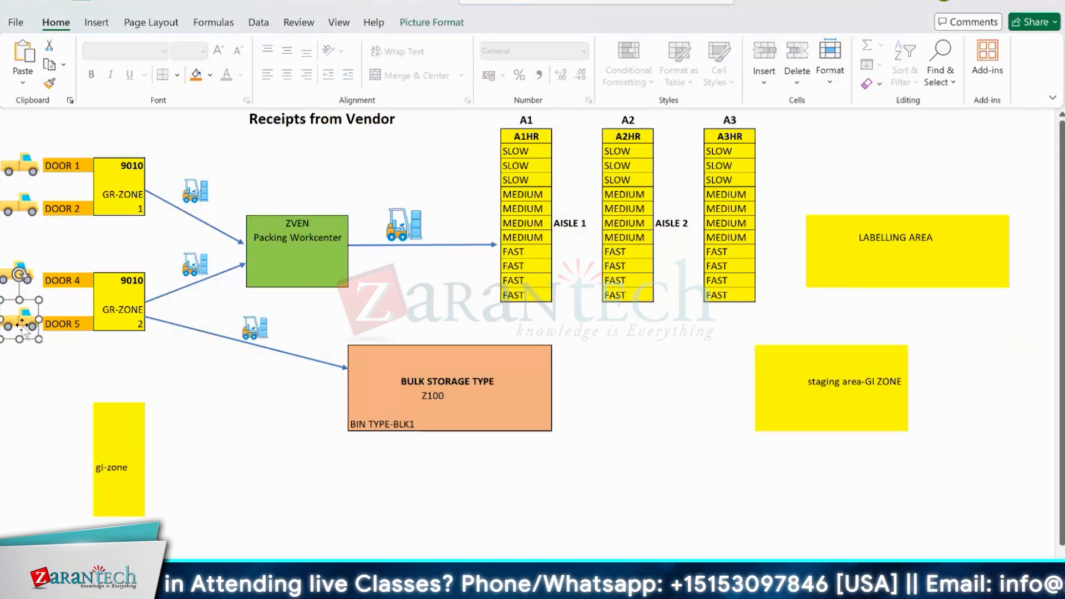
key(ctrl+c)
click(63, 463)
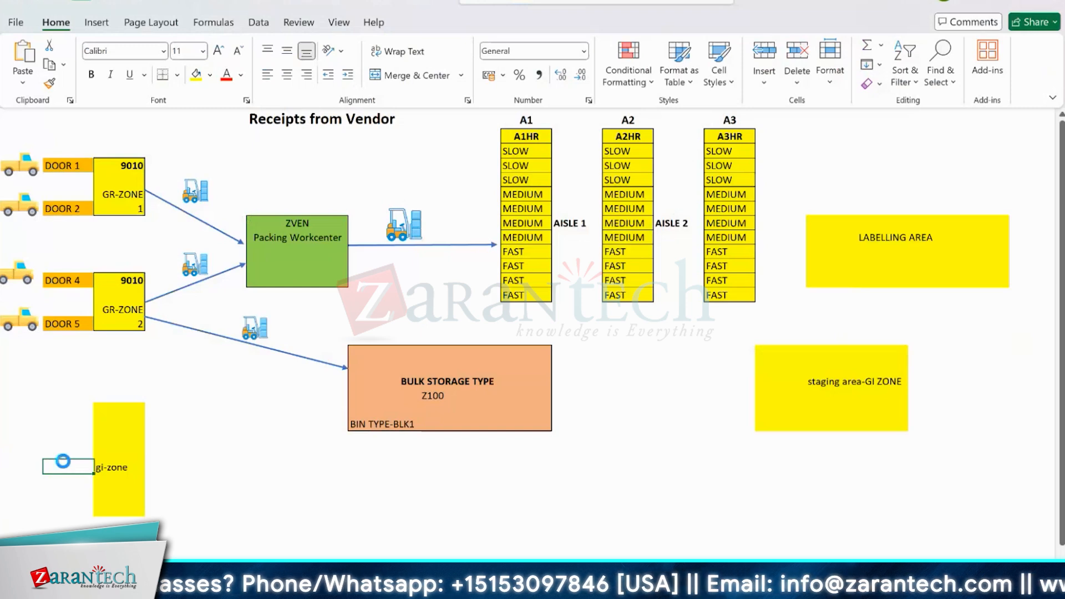
key(ctrl+v)
click(65, 421)
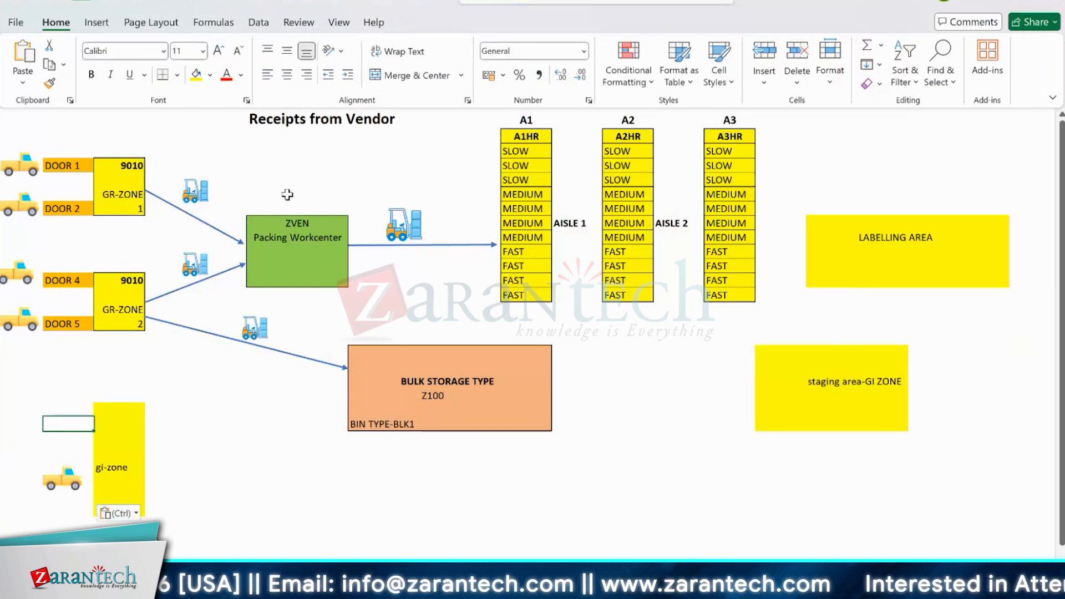
- Move the forklift picture from the ZVEN route across the high rack aisles and back near ZVEN
click(423, 225)
drag(423, 225, 651, 245)
drag(470, 239, 395, 232)
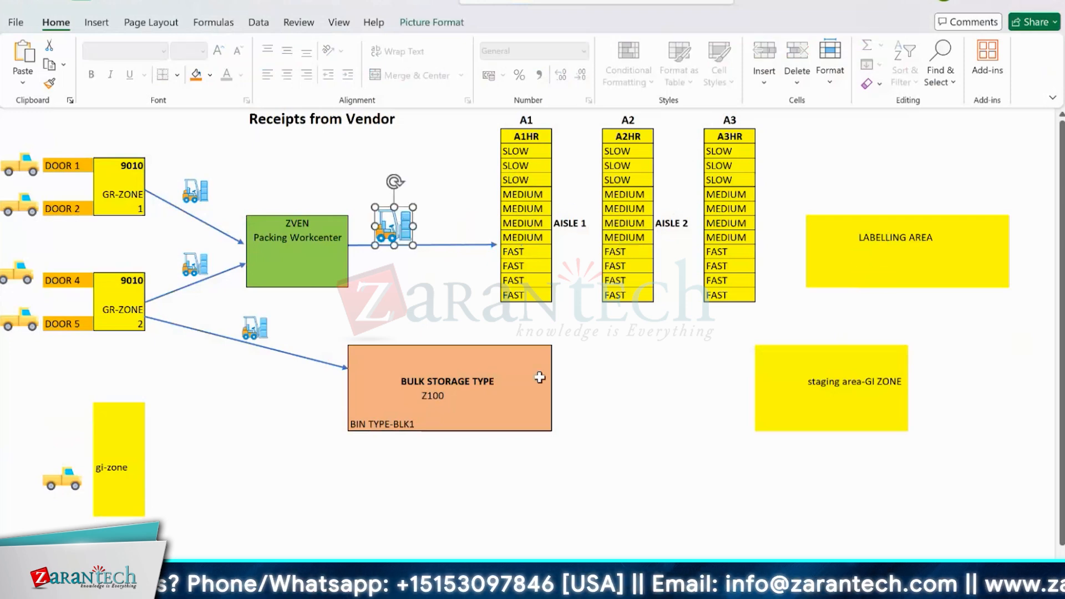
- Fill a cell block below BULK STORAGE TYPE with yellow and label it prod-line1 in bold
drag(363, 452, 546, 527)
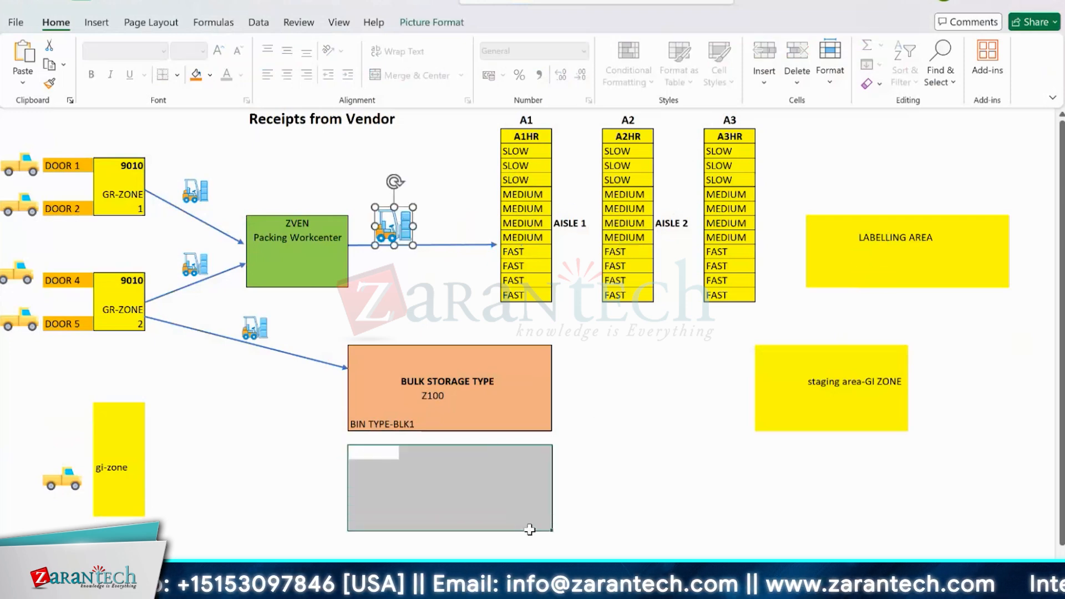
click(197, 74)
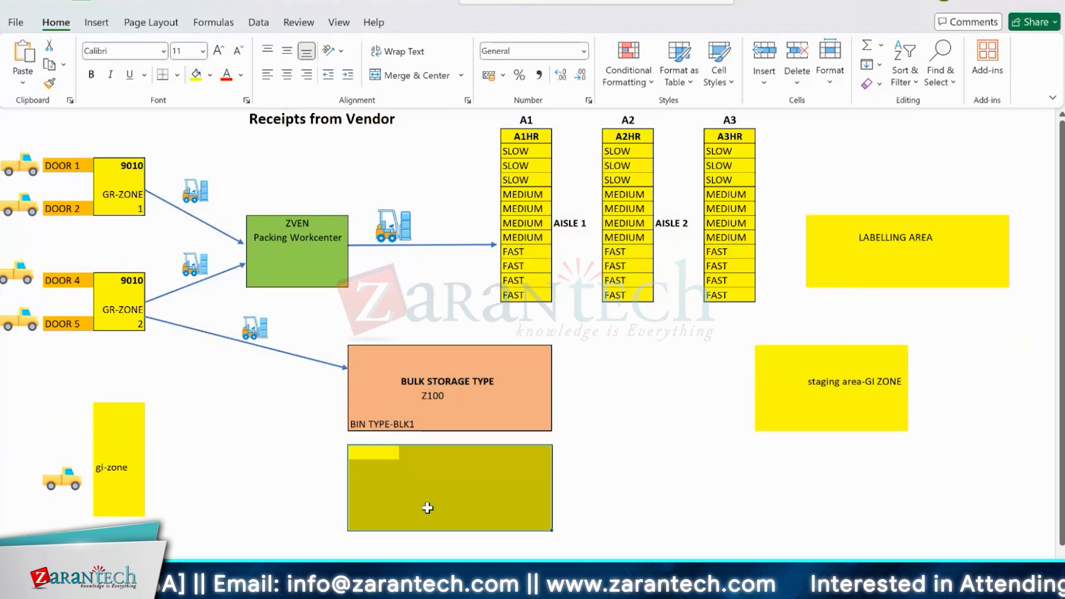
click(423, 483)
text(p)
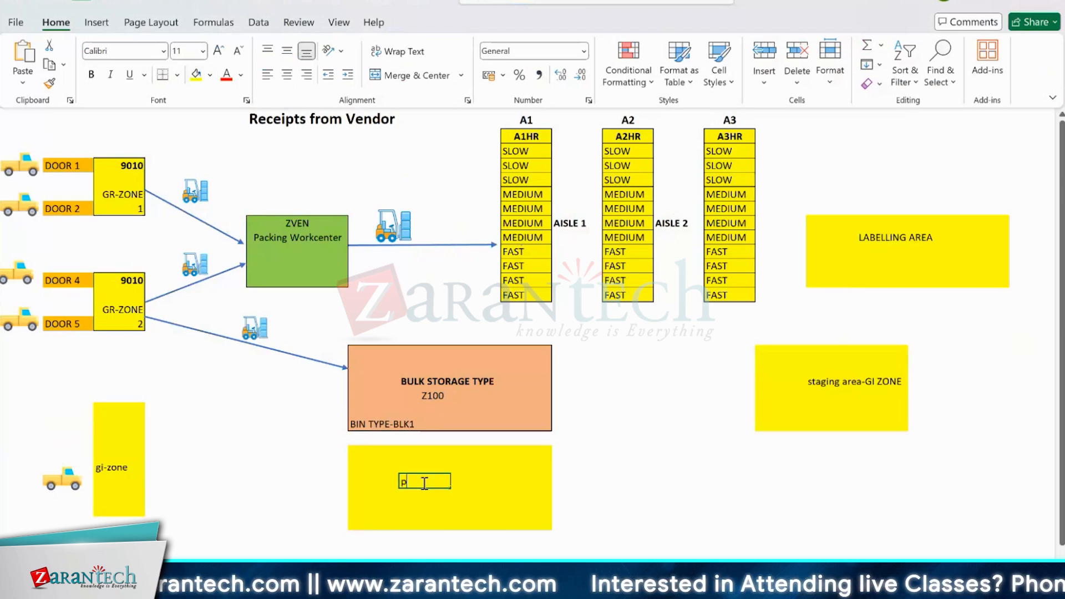
text(rod line1)
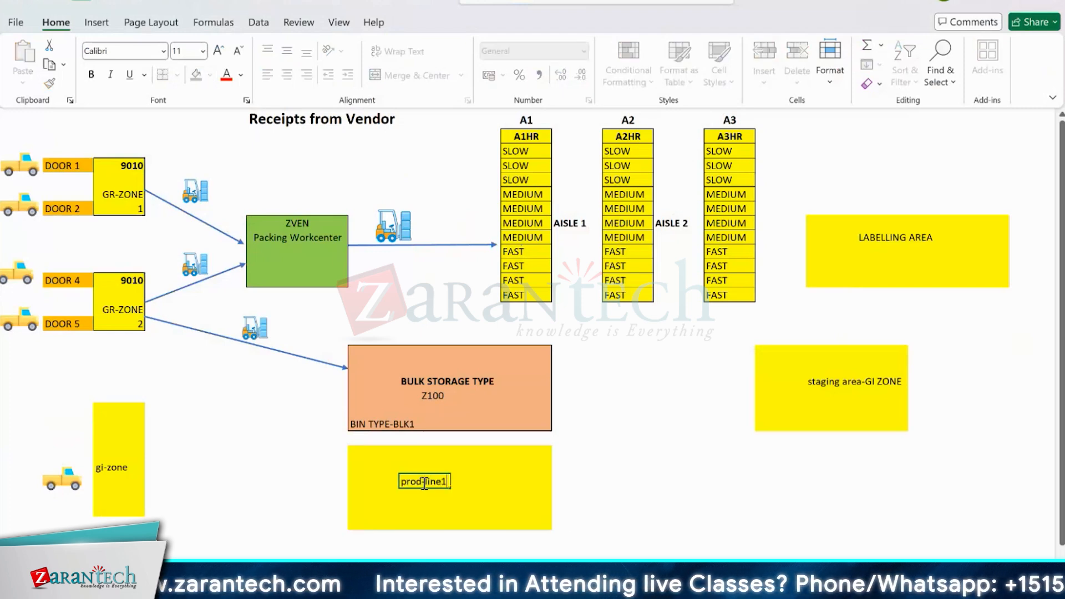
click(269, 497)
click(395, 482)
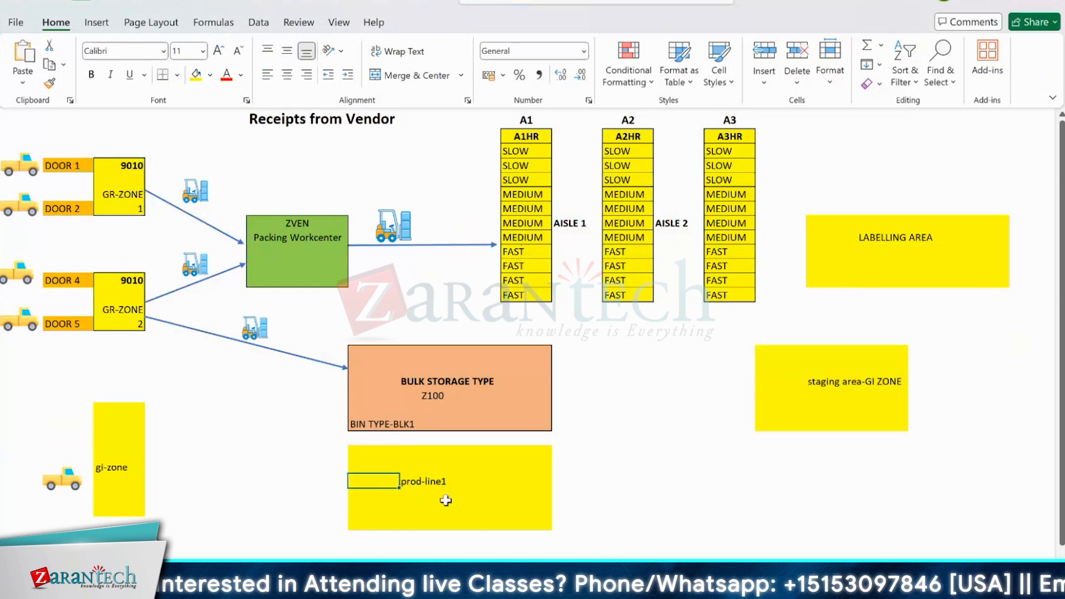
drag(372, 453, 549, 527)
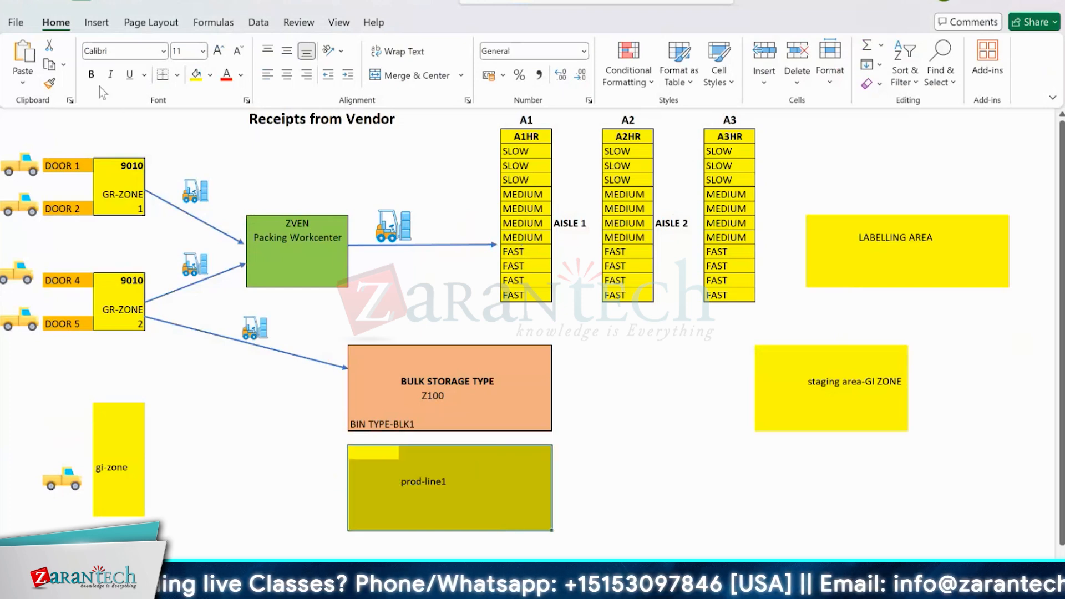
click(91, 74)
- Move the ZVEN forklift picture down beside the gi-zone block, highlighting the prod-line1, GR-ZONE 2 and gi-zone areas along the way
click(390, 226)
drag(390, 226, 420, 411)
drag(449, 373, 264, 474)
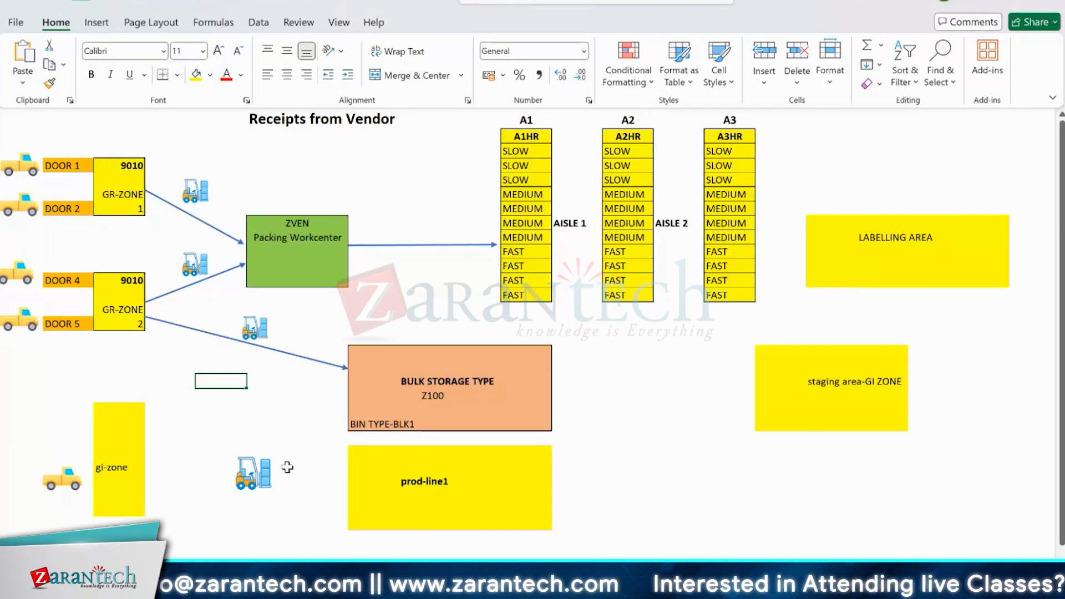
drag(361, 453, 541, 524)
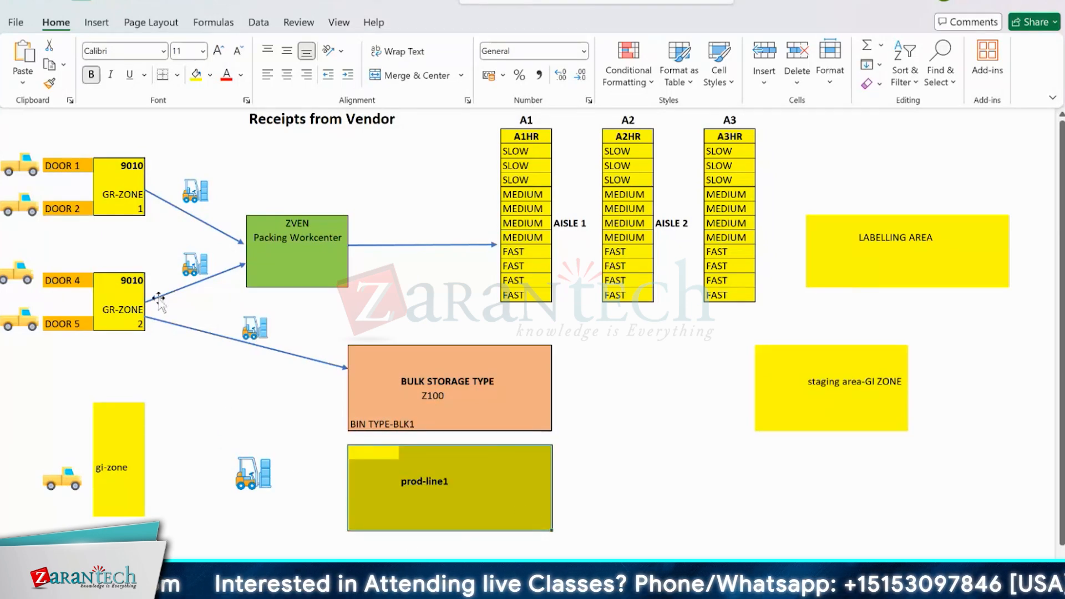
drag(133, 277, 131, 329)
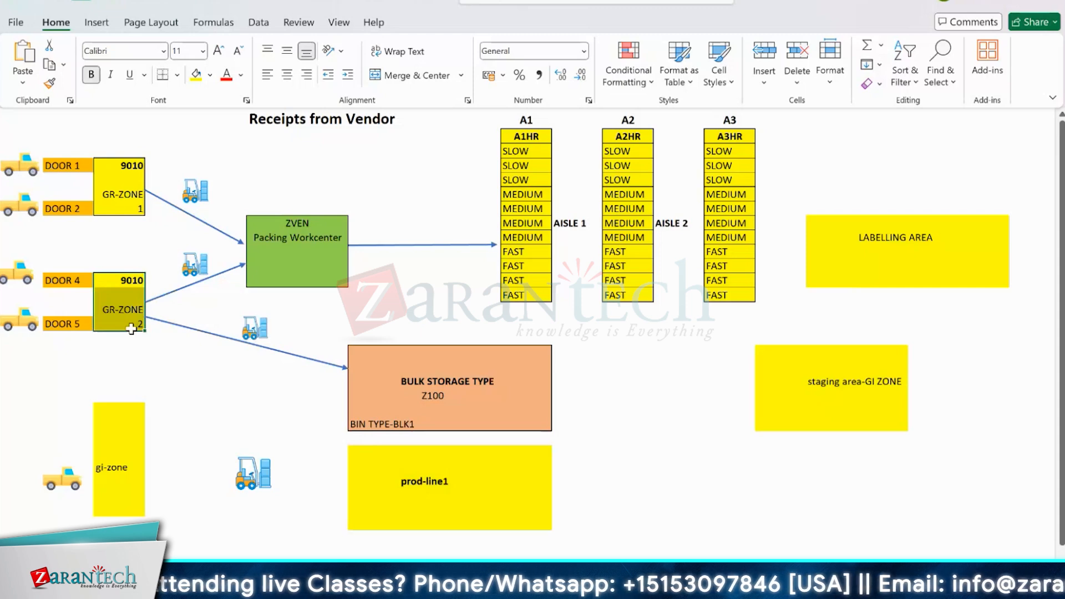
drag(114, 407, 105, 508)
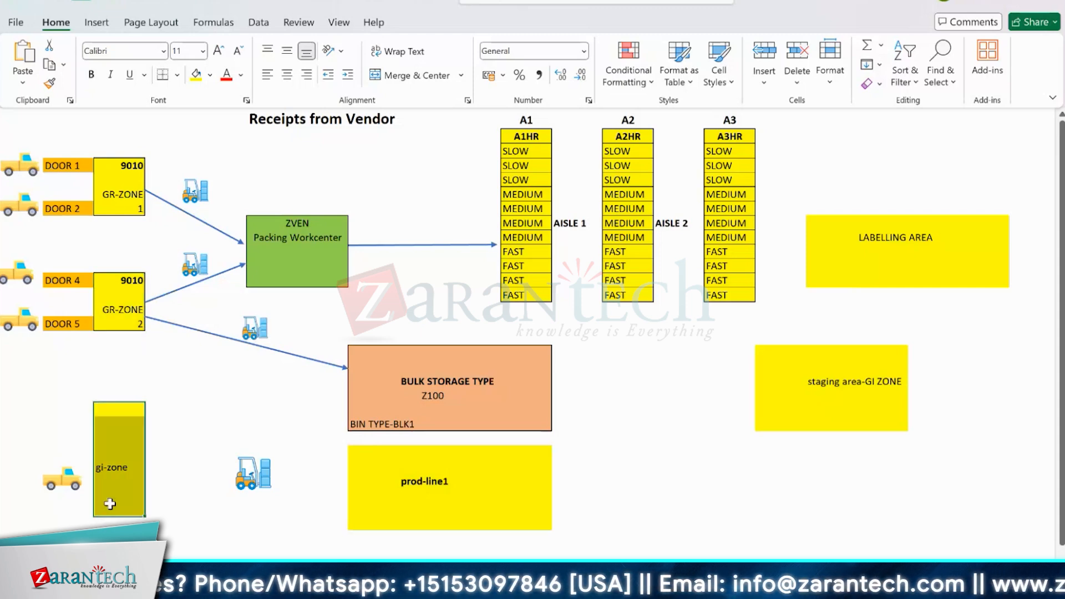
drag(246, 476, 165, 465)
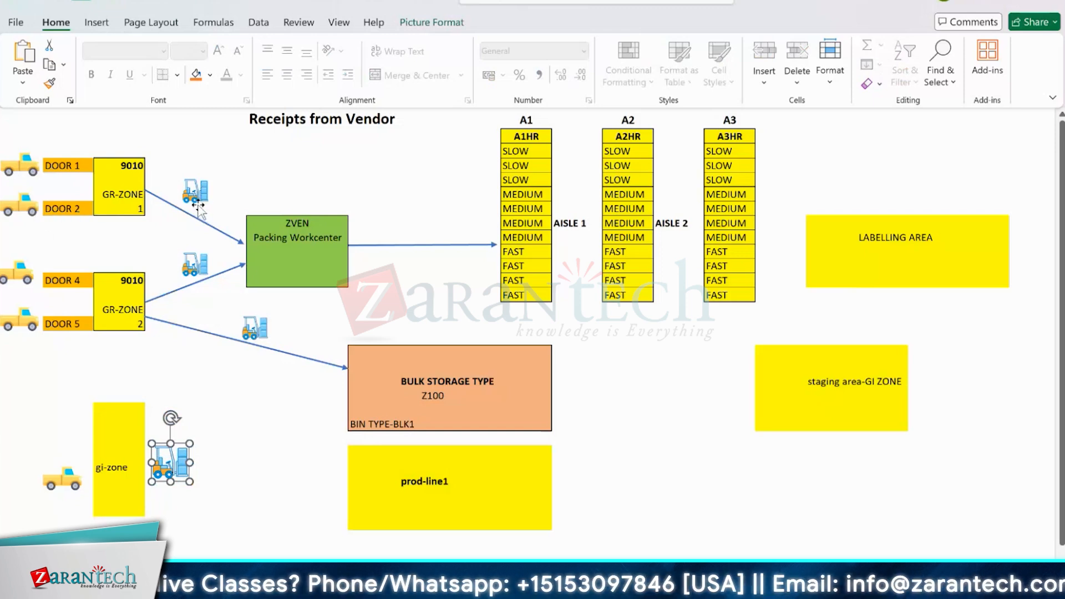
- Highlight prod-line1 and the stretch from GR-ZONE 2 to gi-zone, and reposition the forklift picture between gi-zone and prod-line1
drag(378, 454, 504, 486)
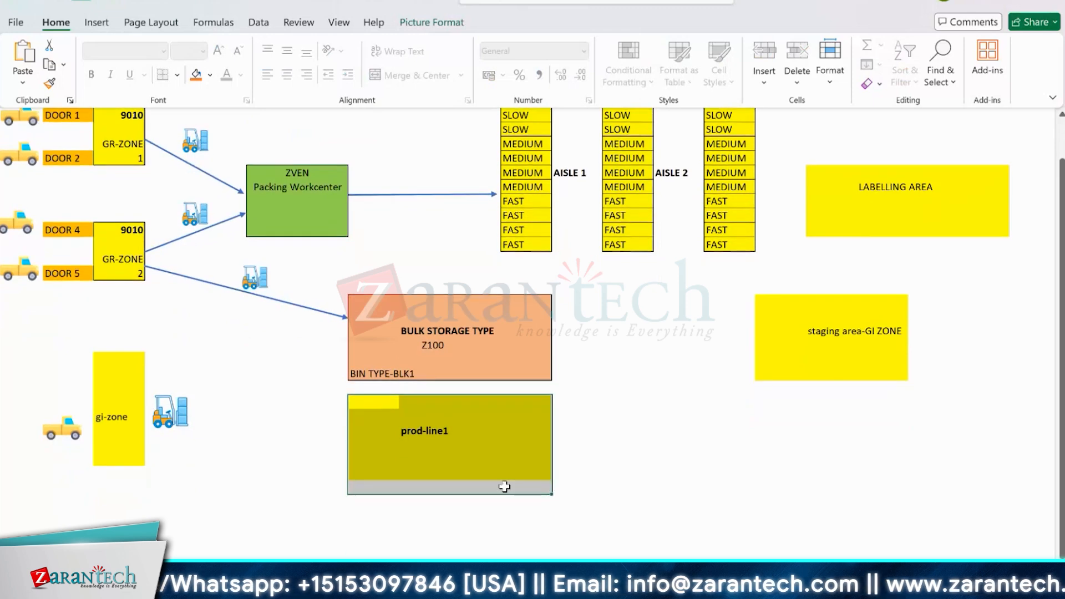
drag(114, 266, 106, 417)
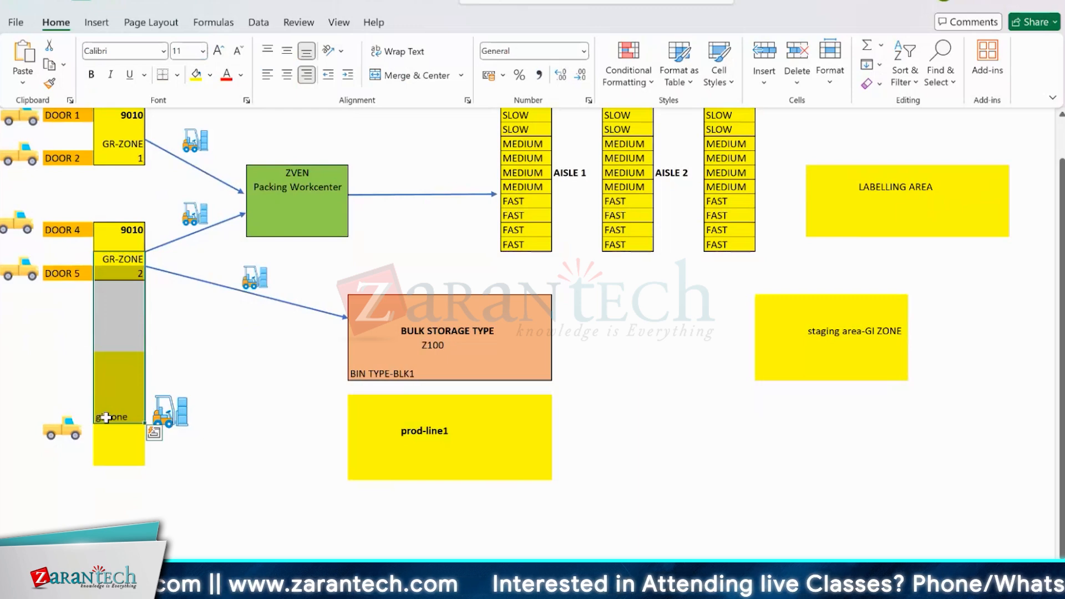
drag(170, 410, 80, 250)
key(Escape)
- Label the yellow strip adjoining prod-line1 as gr-zone and compare it with the 9010 GR-ZONE 2 block
click(322, 427)
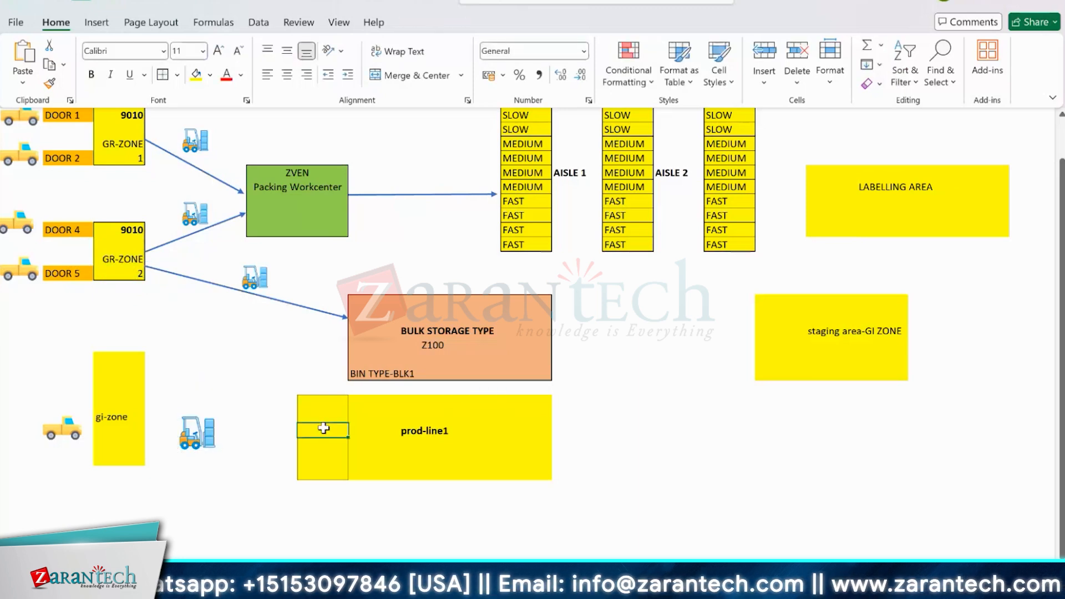
text(gr-zone)
drag(323, 403, 320, 468)
click(125, 235)
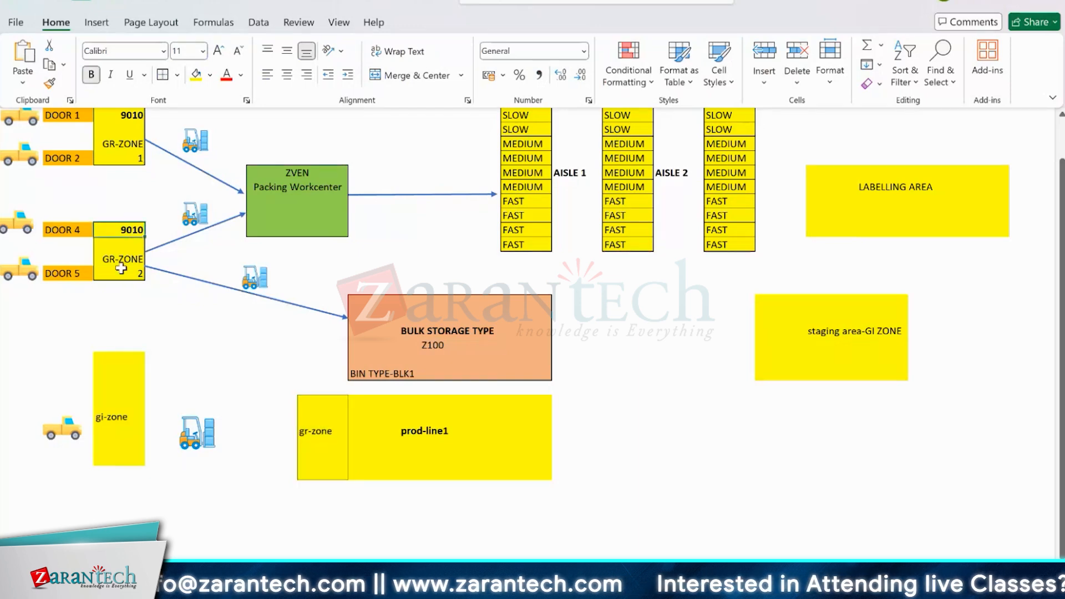
- Switch to SAP, open the SAP Reference IMG and expand SCM Extended Warehouse Management down to Goods Receipt Process > Strategies
mouse_move(724, 511)
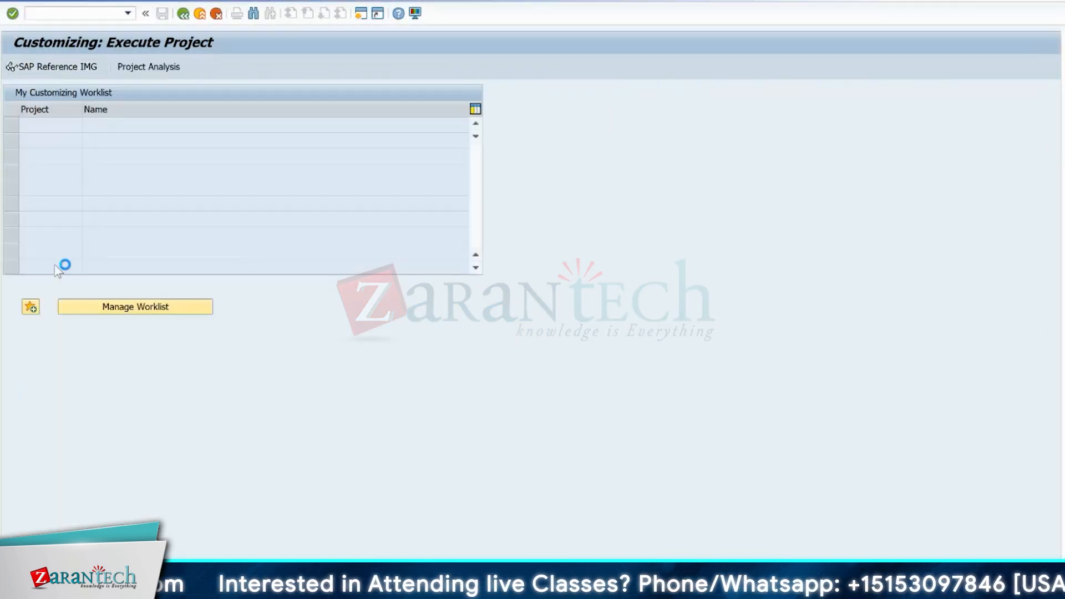
click(55, 67)
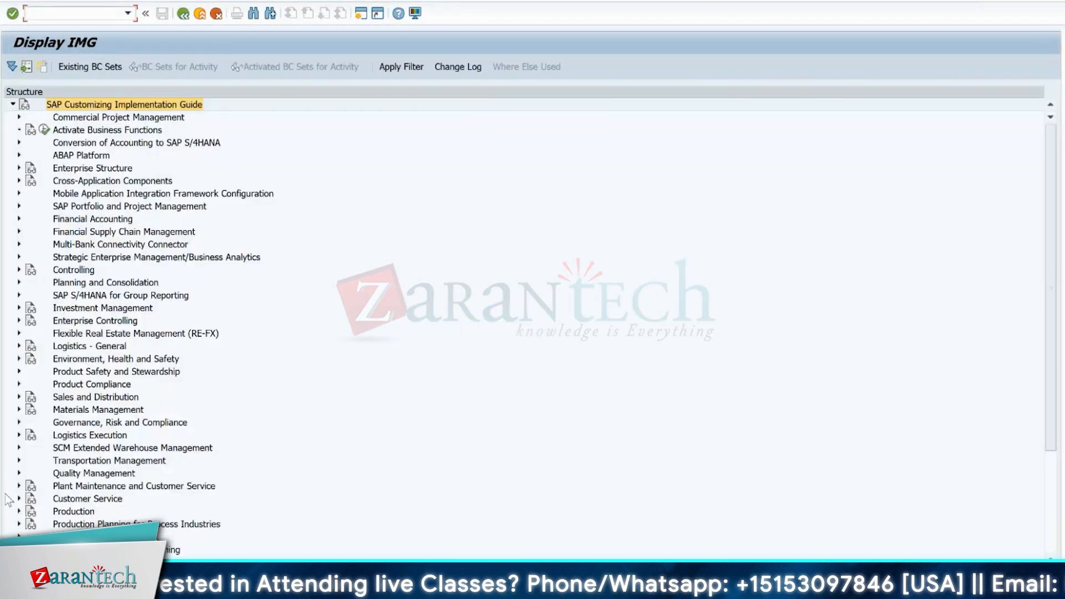
click(19, 448)
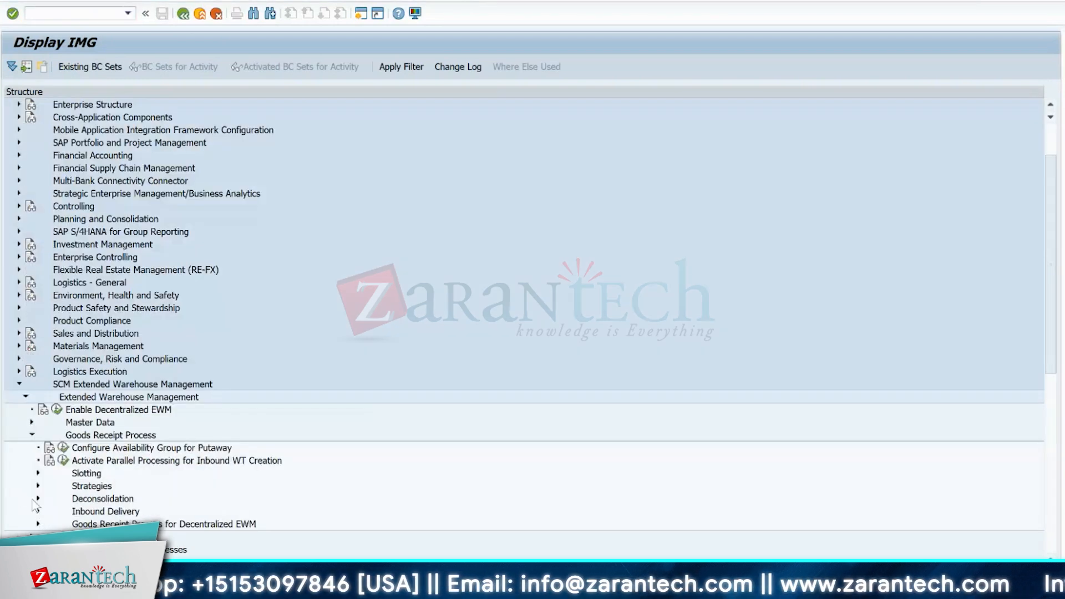
click(34, 489)
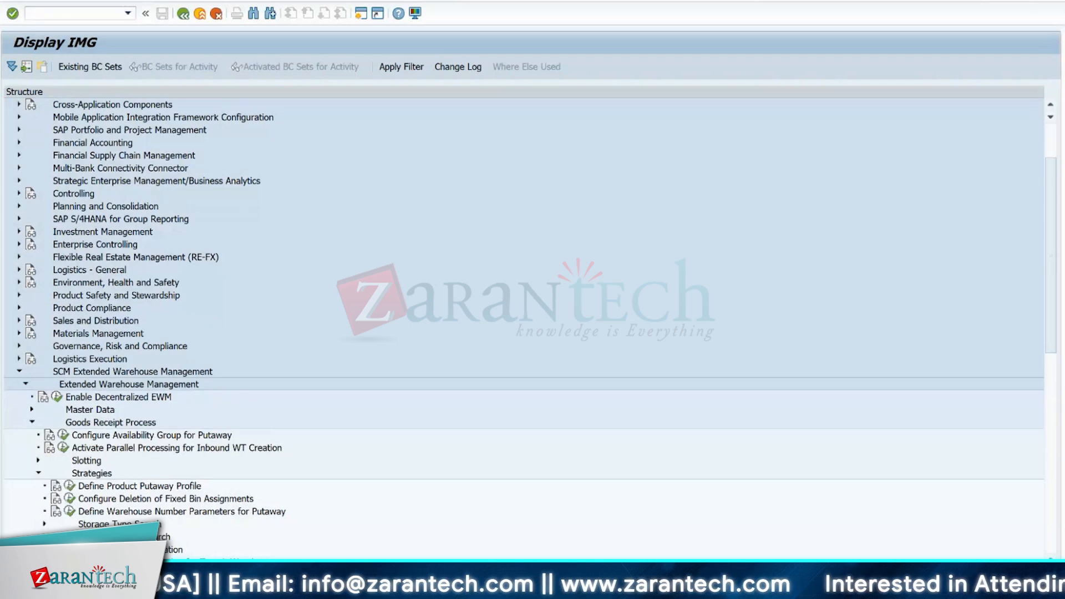
- Switch to the Excel layout and move the forklift picture from beside gi-zone to the arrow between ZVEN and A1, tracing it across the racks
key(alt+Tab)
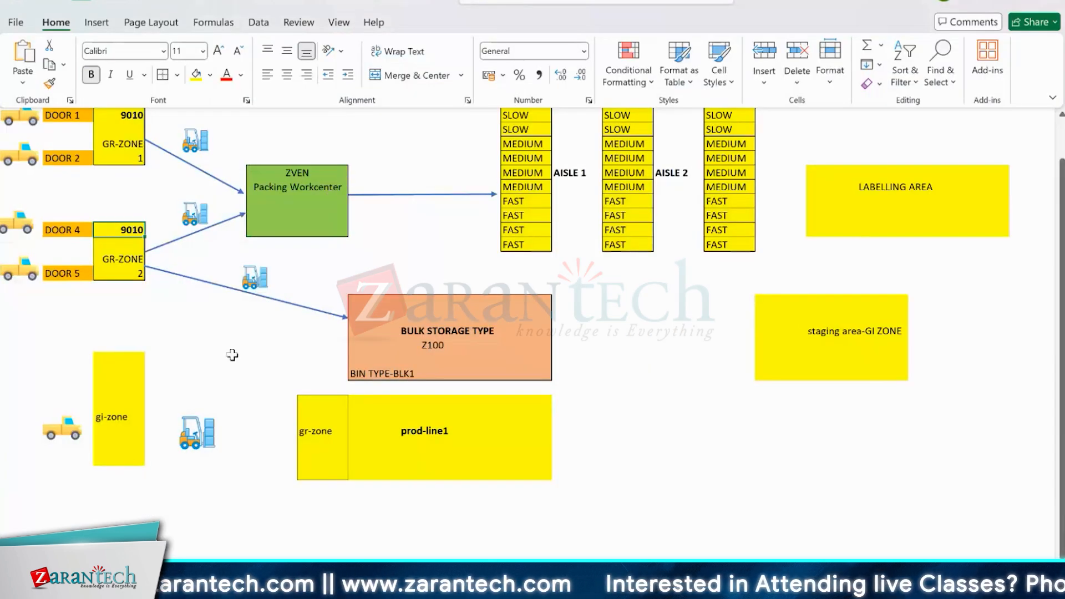
click(197, 429)
drag(197, 430, 415, 172)
click(424, 258)
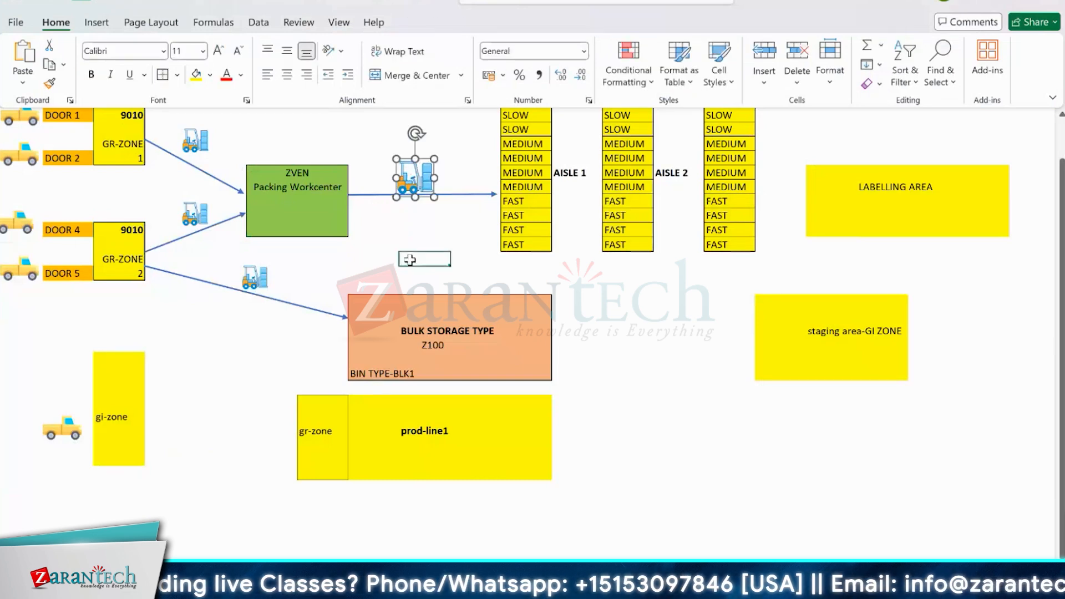
drag(1061, 311, 1061, 289)
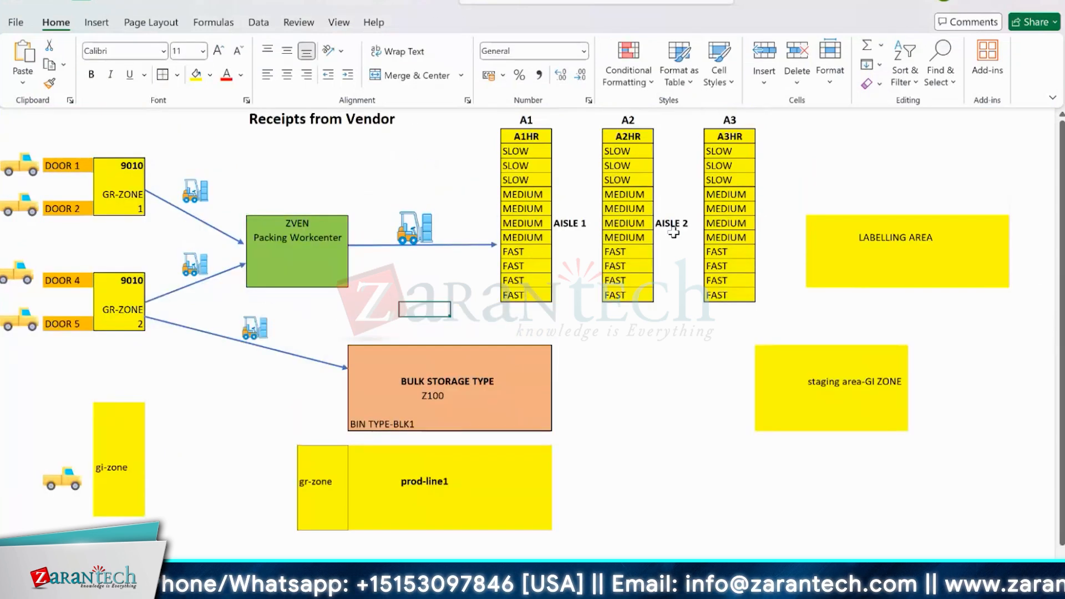
drag(413, 228, 685, 148)
drag(616, 157, 413, 221)
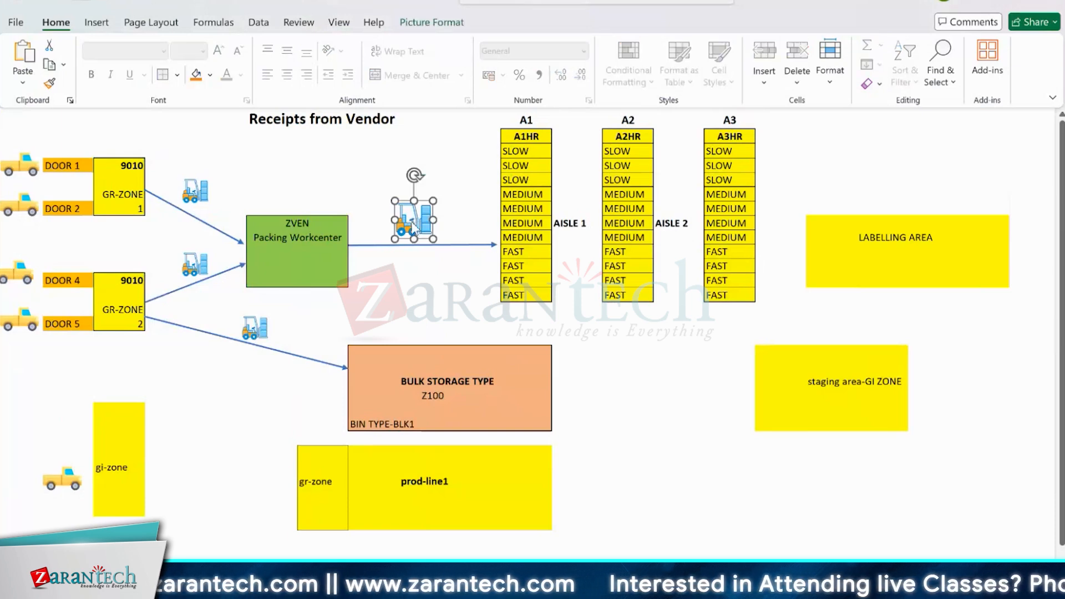
- Open Define Storage Type Groups under Storage Type Search in the SAP IMG, and point out A1HR, A2HR and A3HR in the Excel layout
key(alt+Tab)
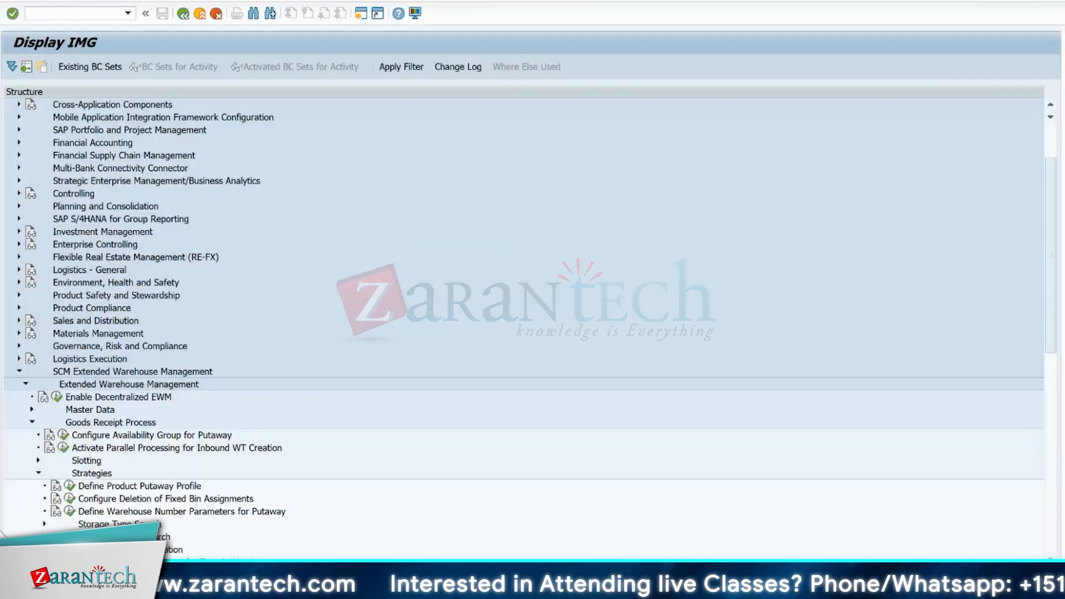
click(44, 524)
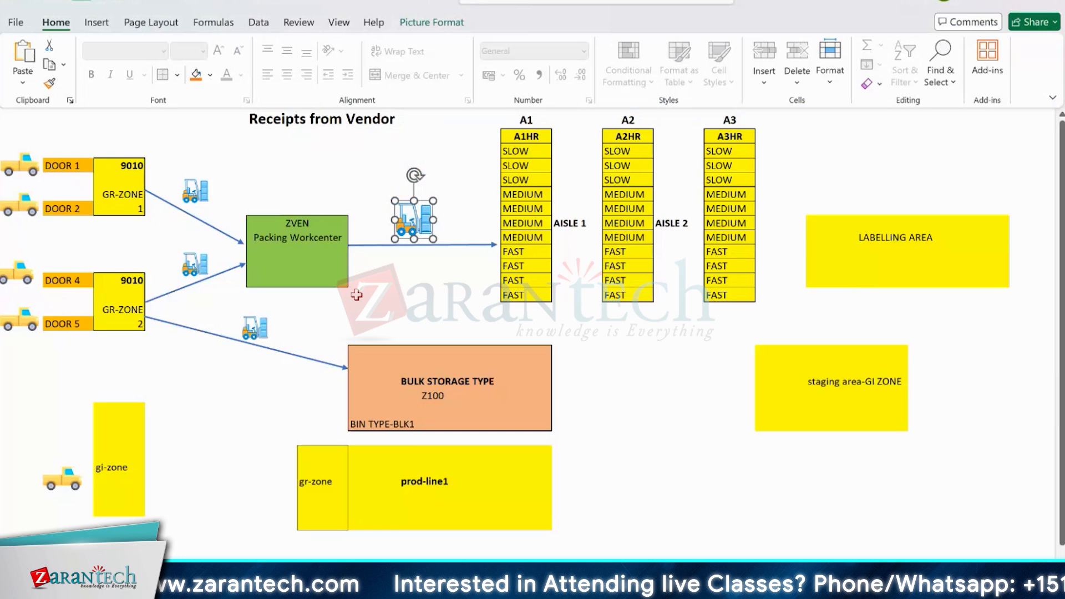
click(527, 139)
click(627, 137)
click(726, 137)
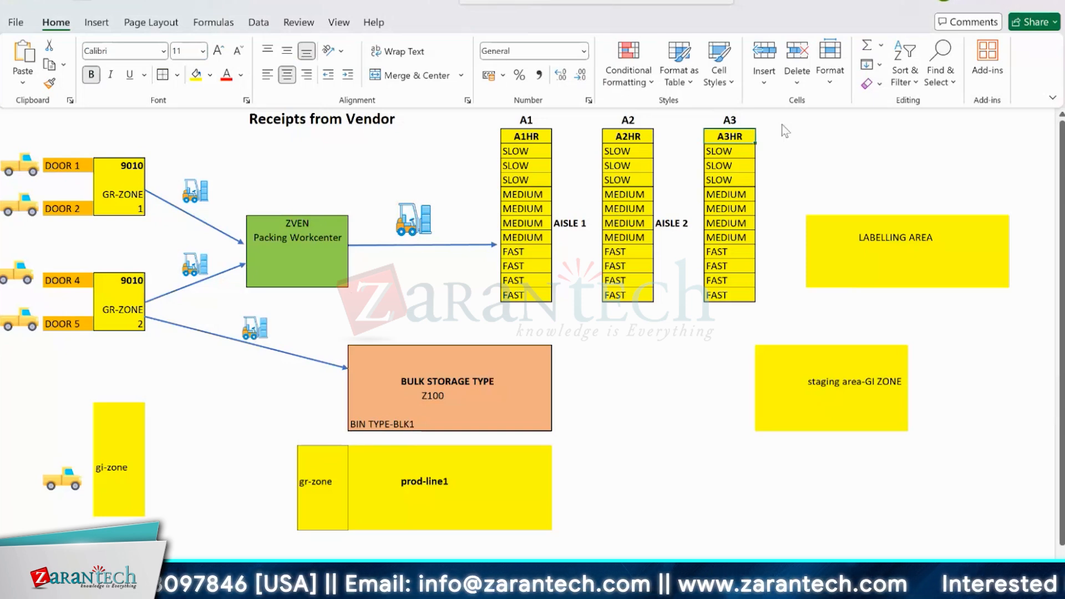
- Compare SAP's Storage Type Groups table with the A1 to A3 rack area highlighted in Excel, and return to the IMG
key(alt+Tab)
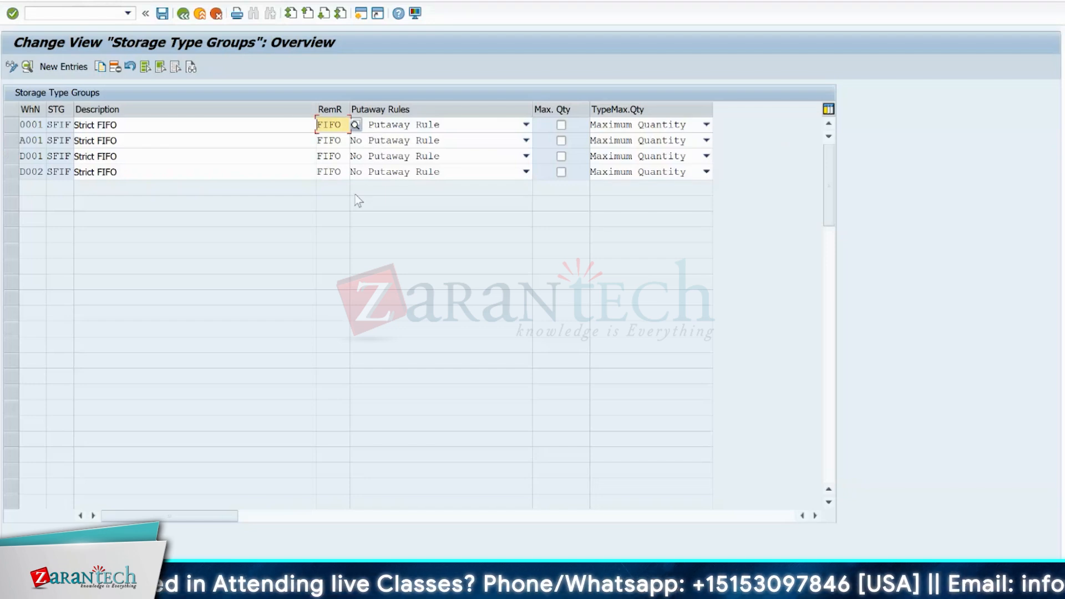
key(alt+Tab)
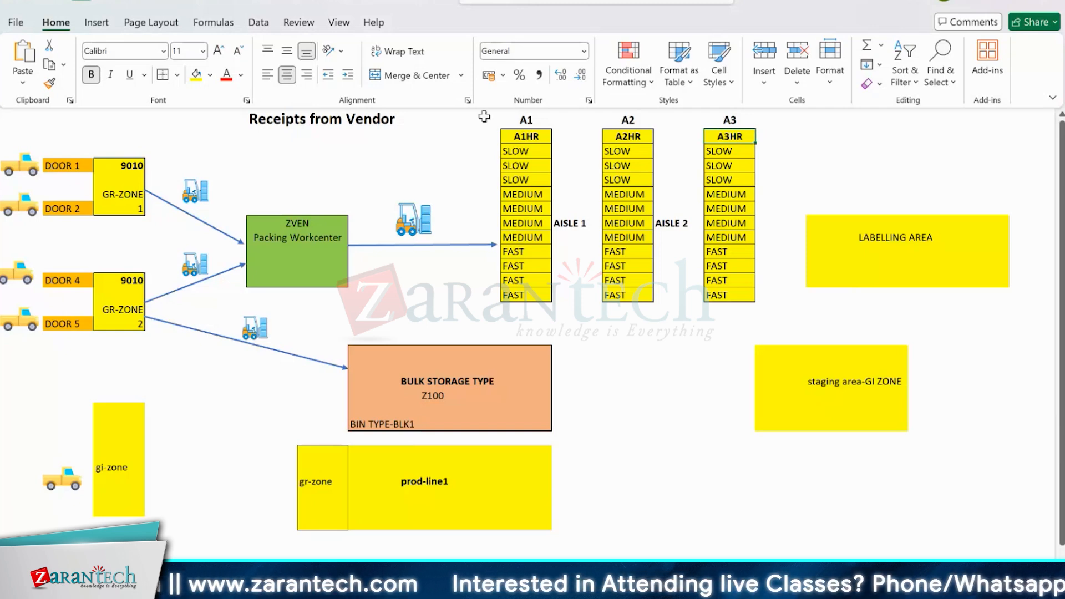
mouse_move(486, 130)
mouse_down()
mouse_move(558, 133)
mouse_move(816, 218)
mouse_move(760, 309)
mouse_up()
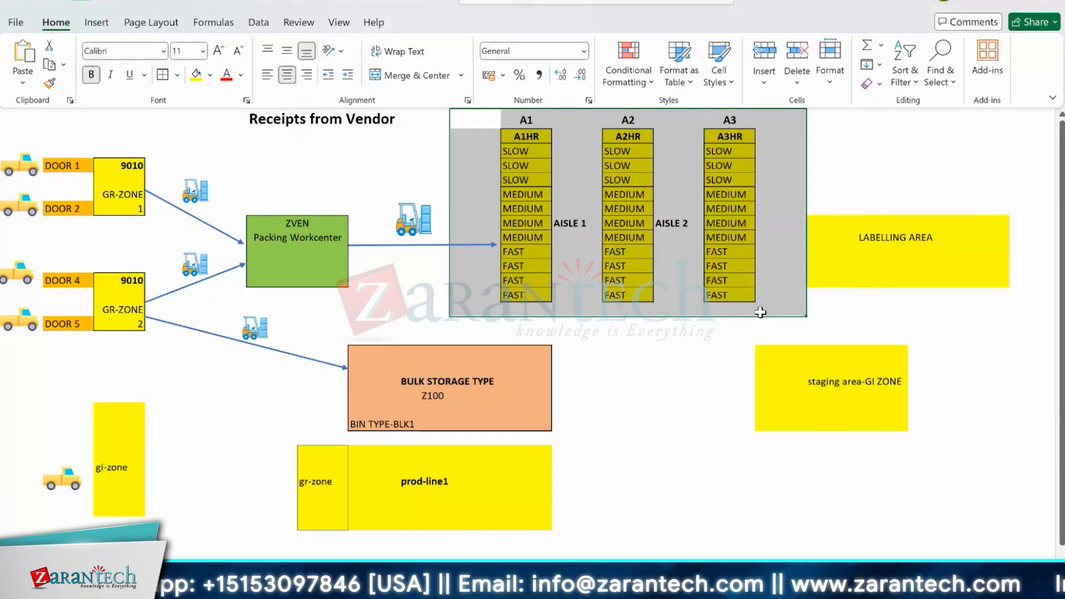
mouse_move(760, 313)
mouse_down()
mouse_move(763, 328)
mouse_move(758, 310)
mouse_up()
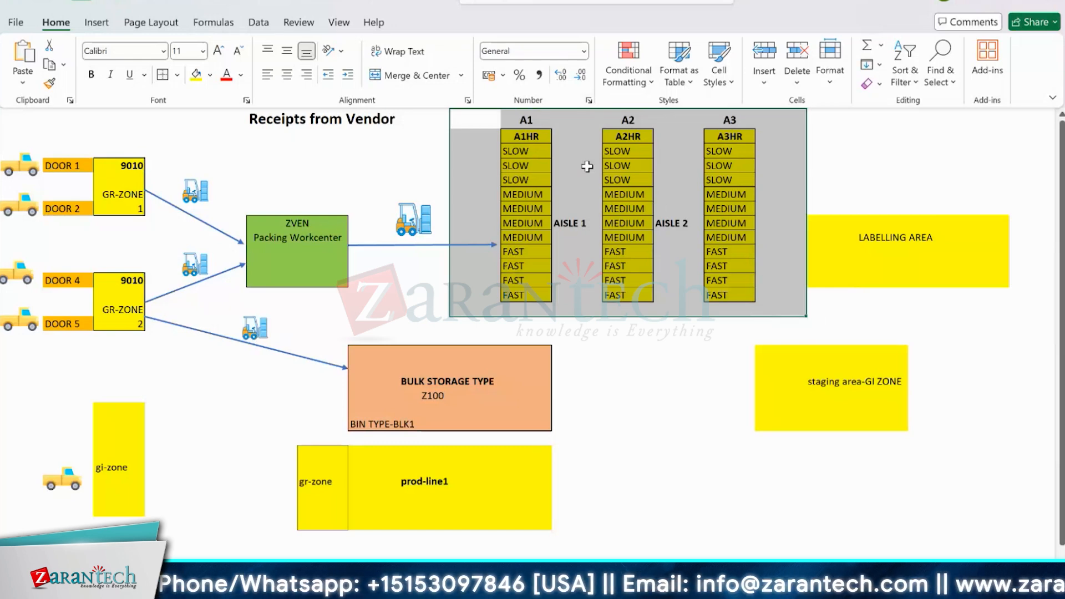
key(alt+Tab)
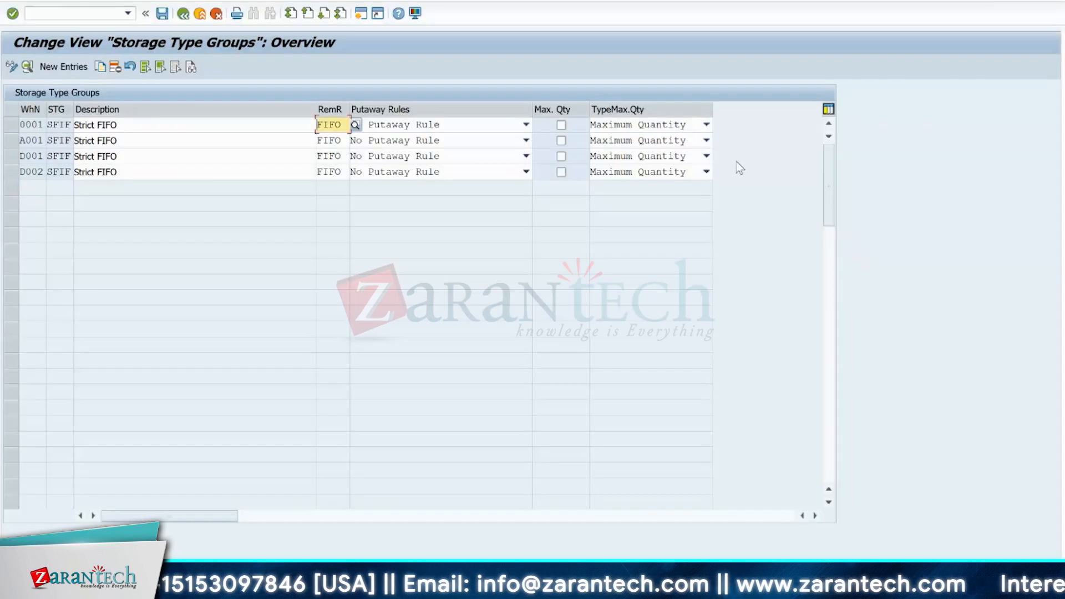
click(183, 13)
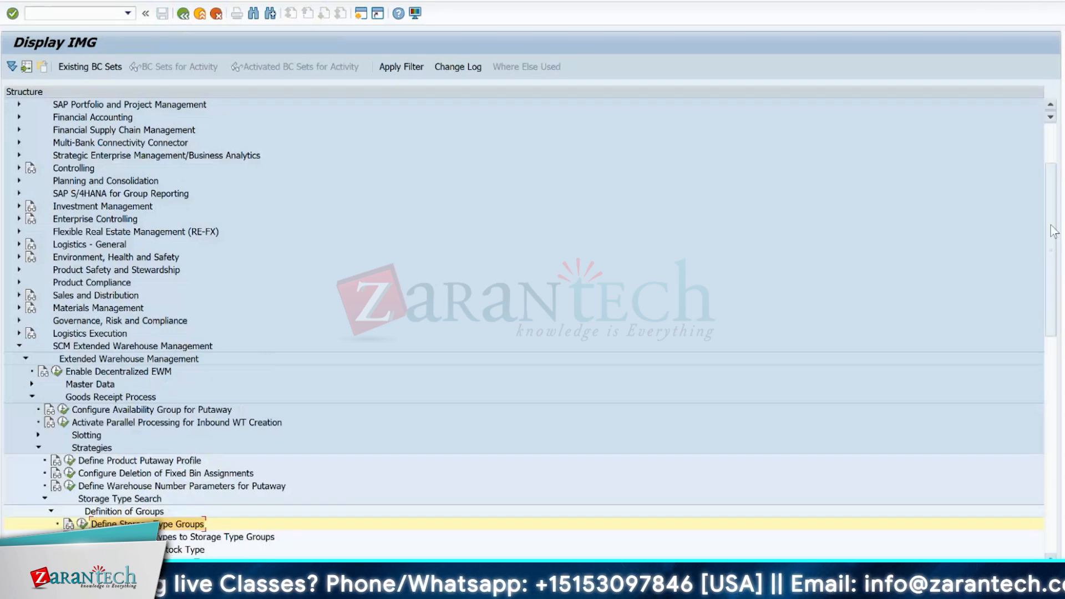
- Point out the Define Group for Stock Type and Define Group for Process Types activities under Definition of Groups
drag(1054, 251, 1053, 322)
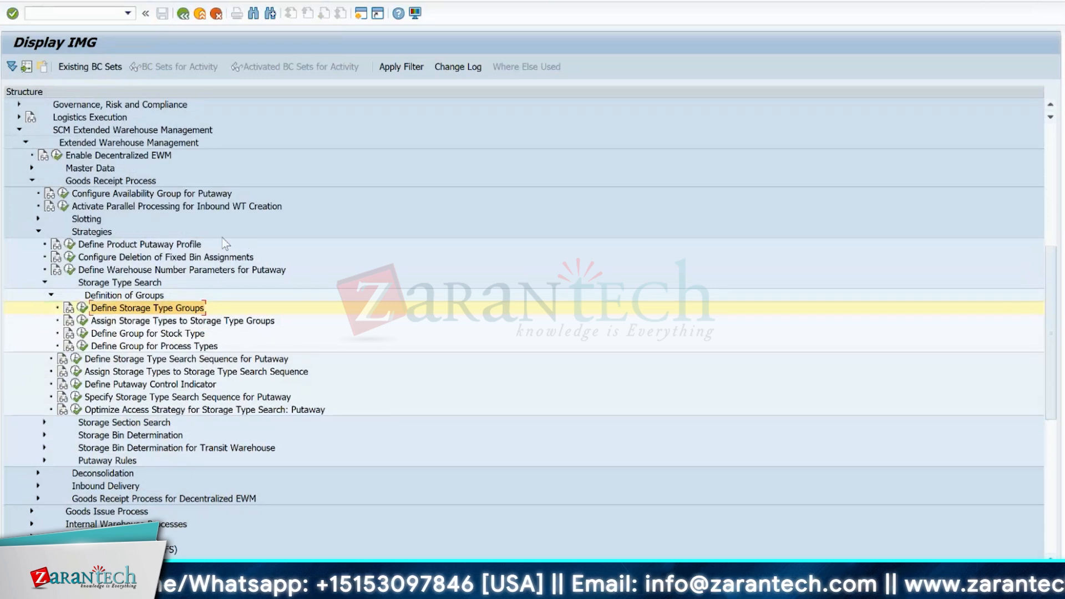
click(176, 333)
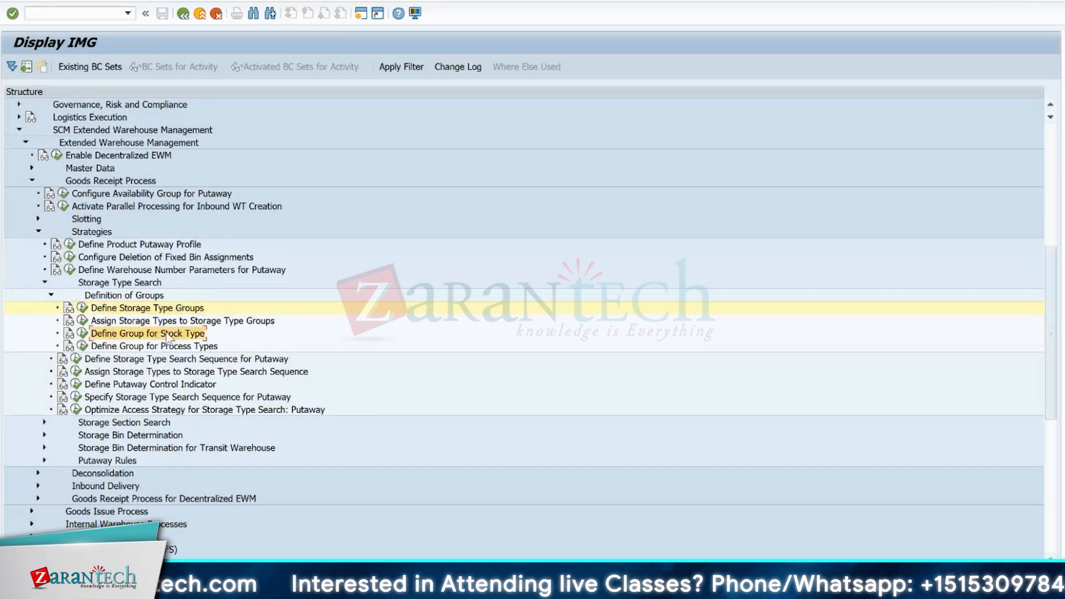
click(139, 347)
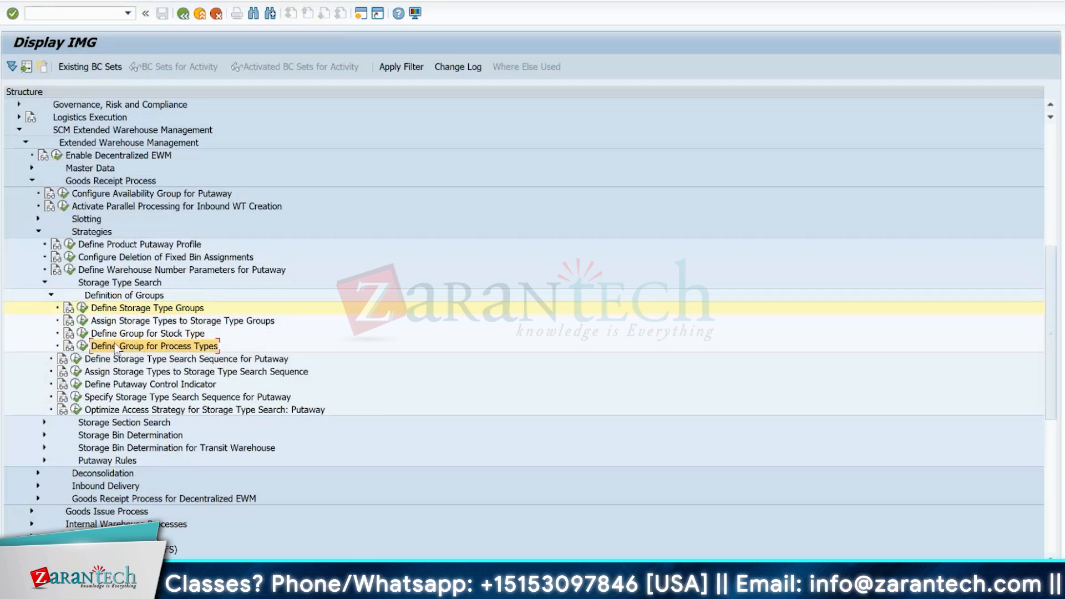
click(151, 334)
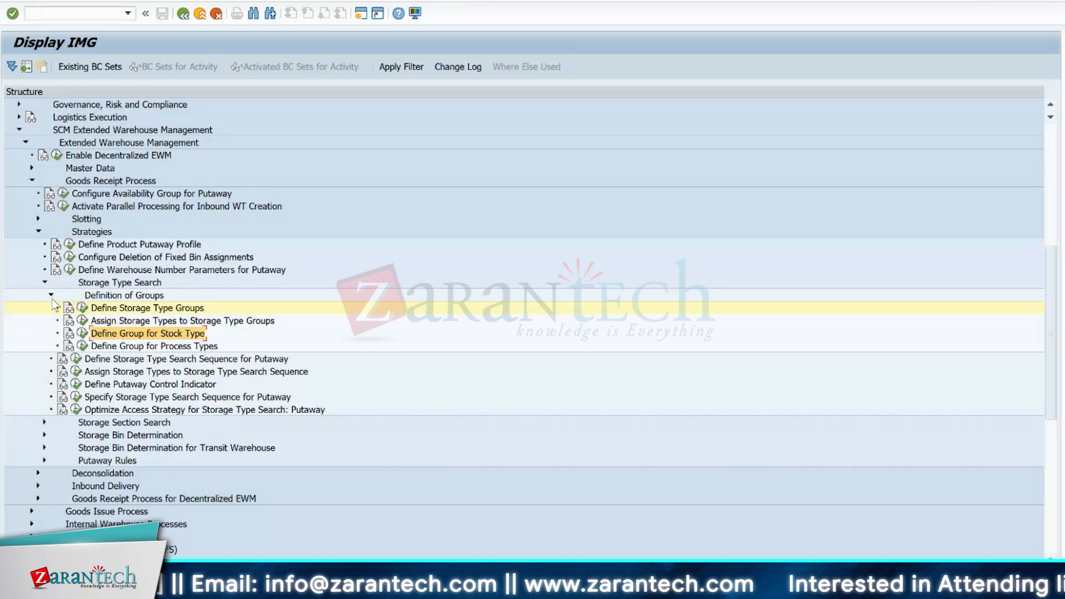
- Open Define Storage Type Search Sequence for Putaway and inspect the details of sequence YE01 for warehouse 1710
click(72, 360)
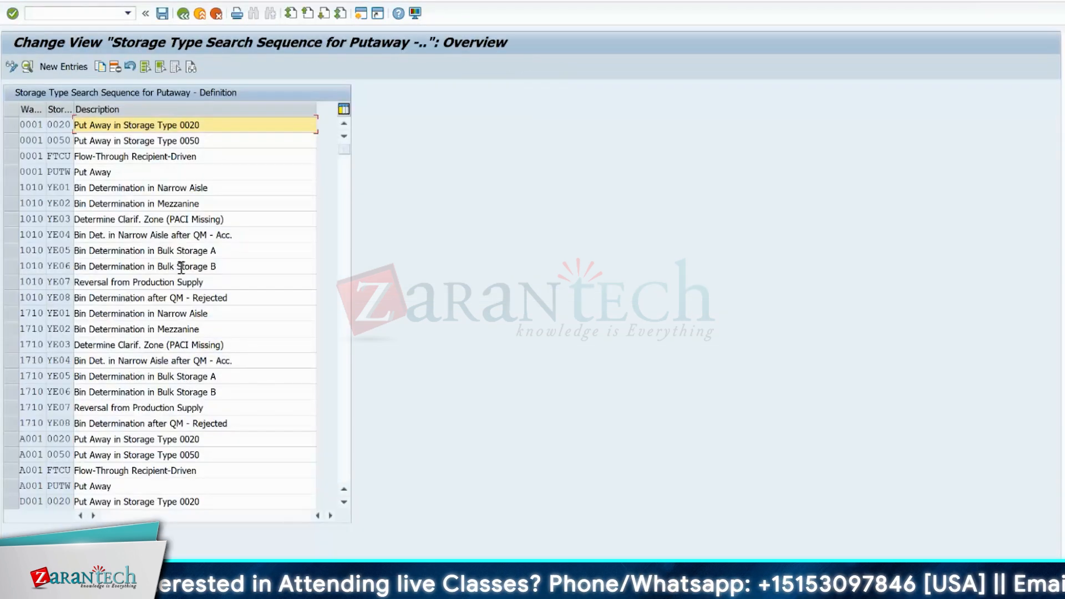
double_click(58, 314)
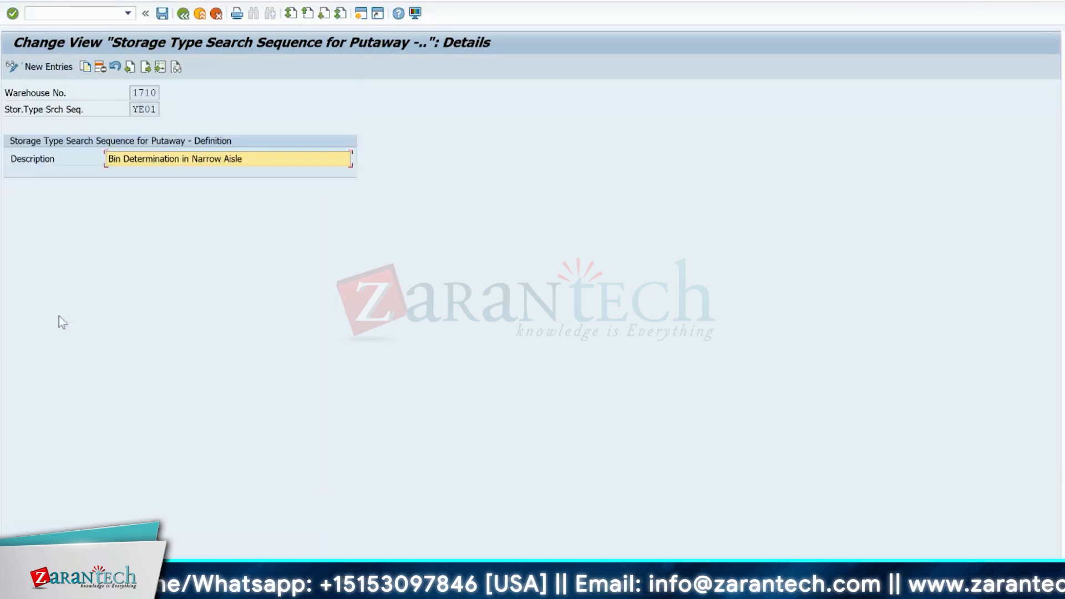
click(132, 111)
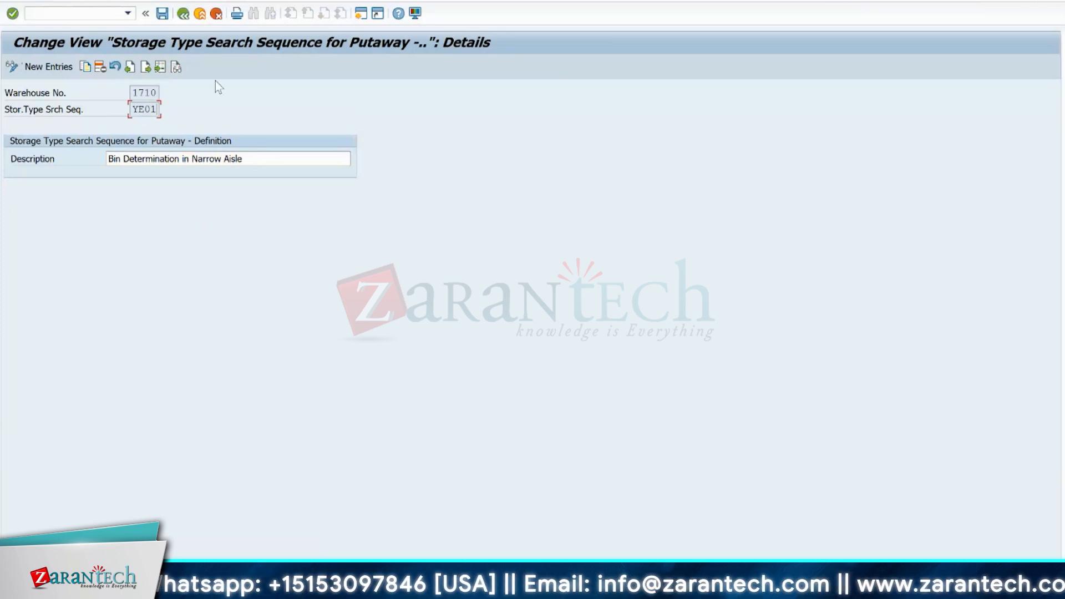
click(183, 14)
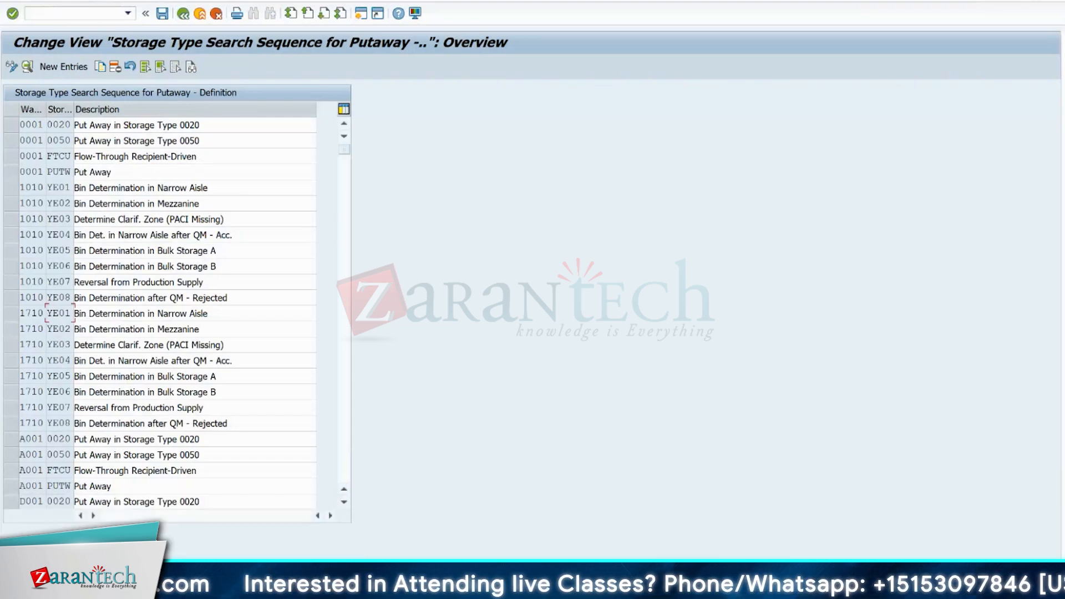
- Compare search sequence YE01 of warehouse 1710 with the rack area in the Excel layout, mark its row in SAP, and return to the IMG
mouse_move(736, 589)
click(733, 538)
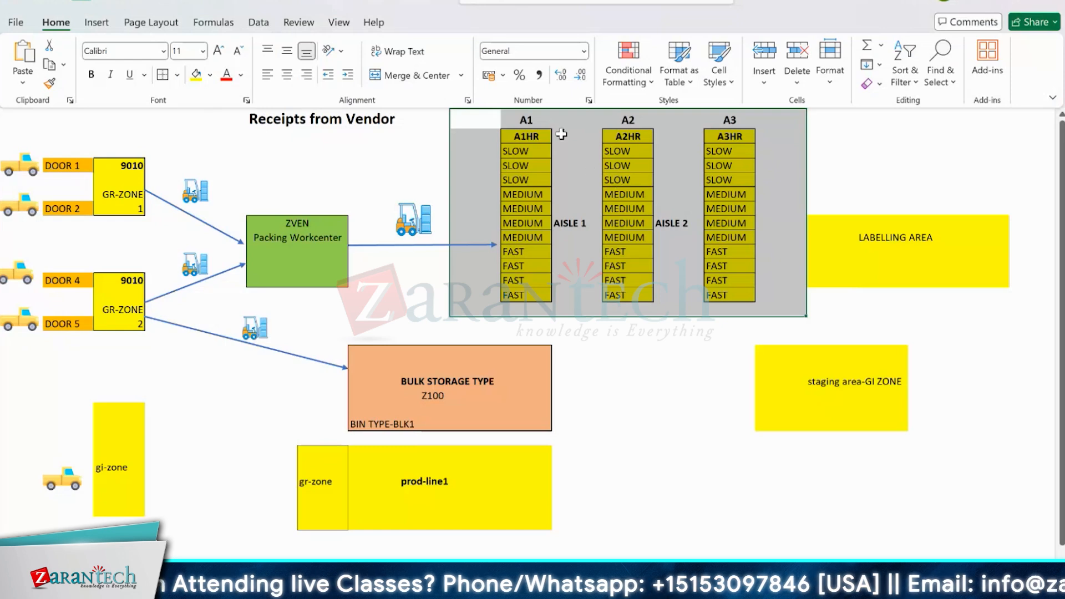
key(alt+Tab)
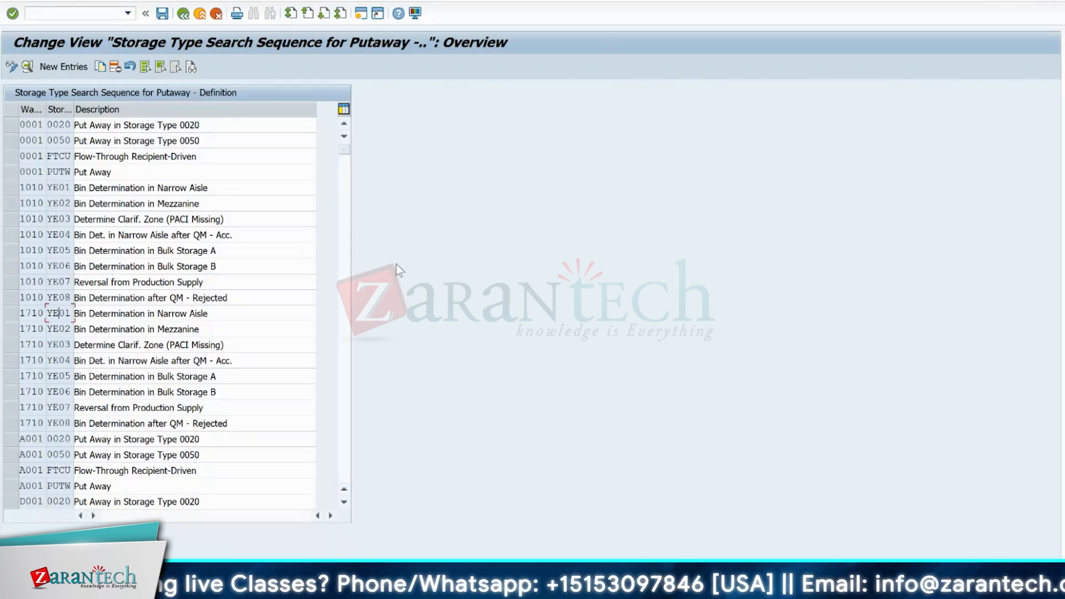
click(11, 314)
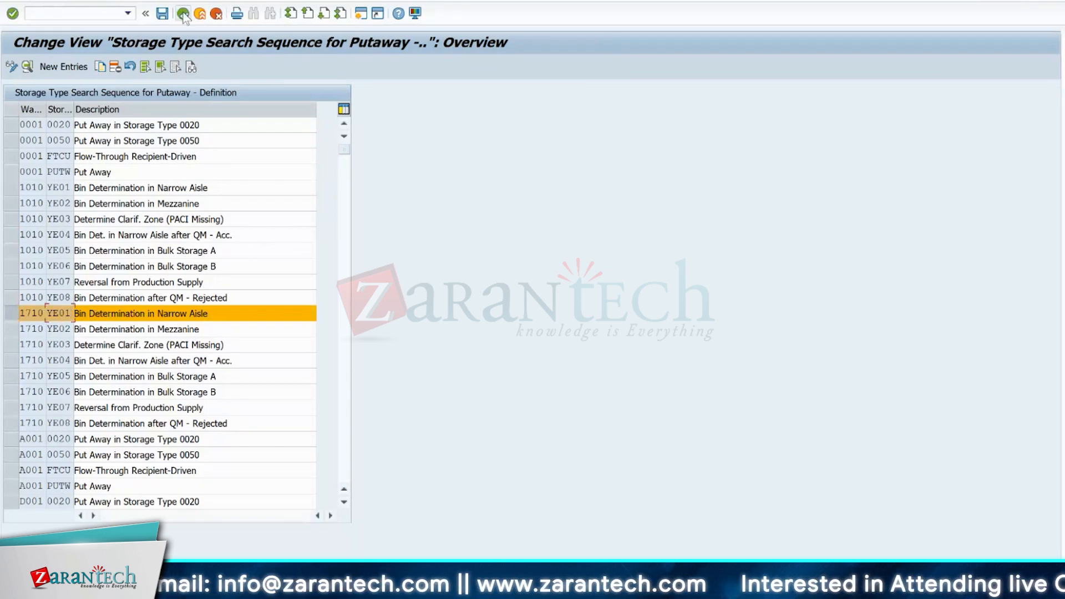
click(200, 14)
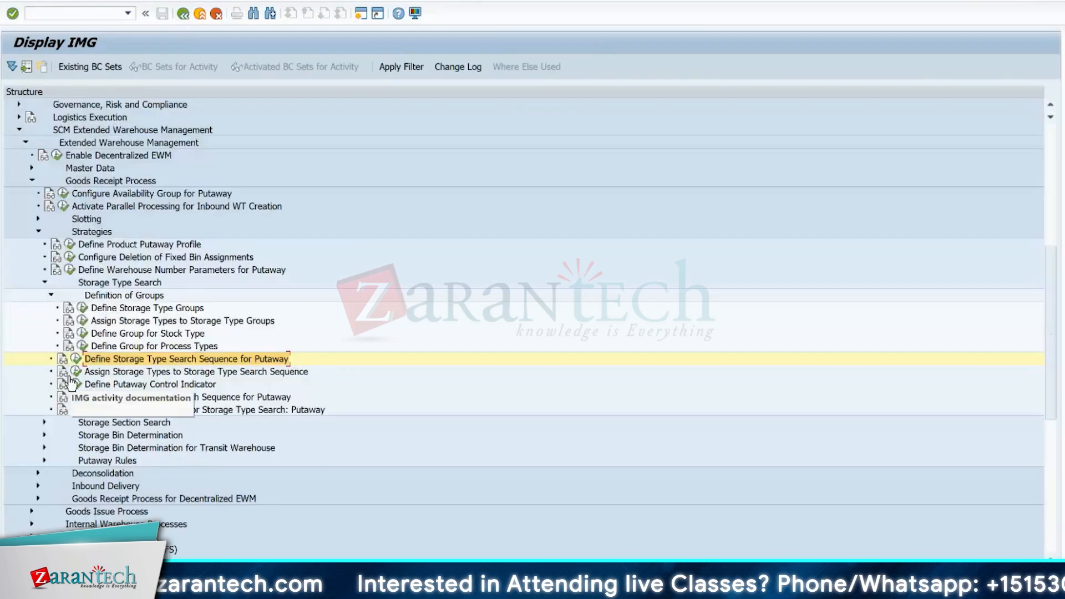
- Open Assign Storage Types to Storage Type Search Sequence and position the list at warehouse 1710, search sequence ye
click(63, 373)
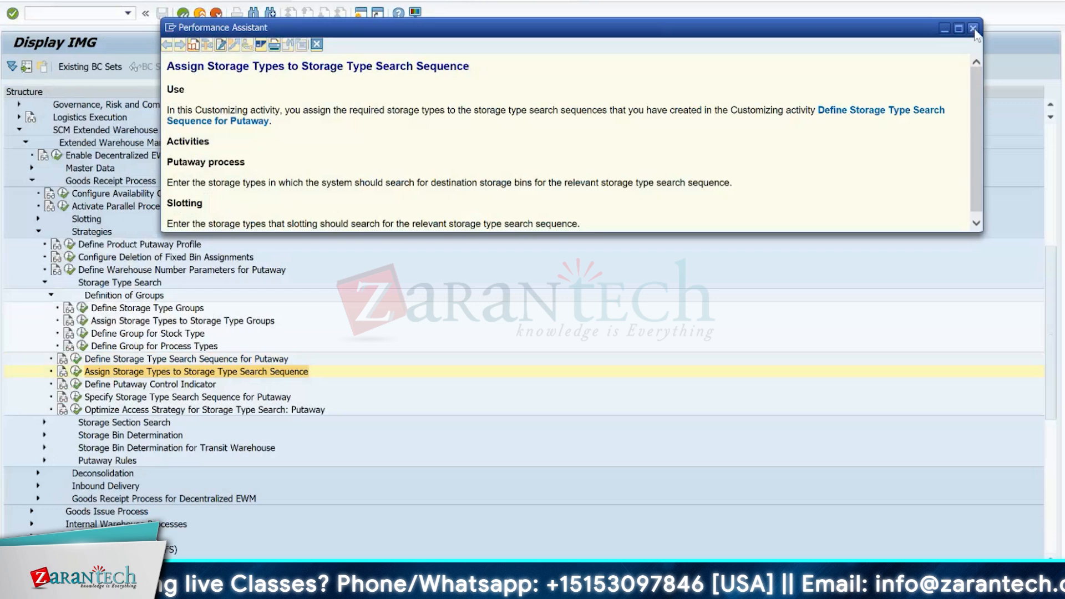
click(973, 29)
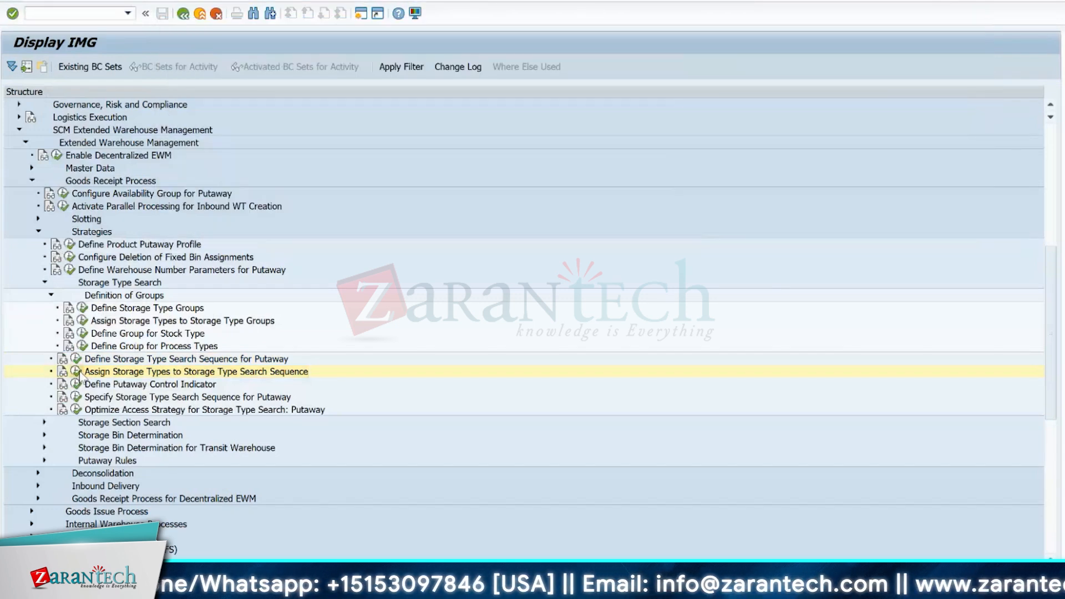
double_click(255, 370)
key(ctrl+f)
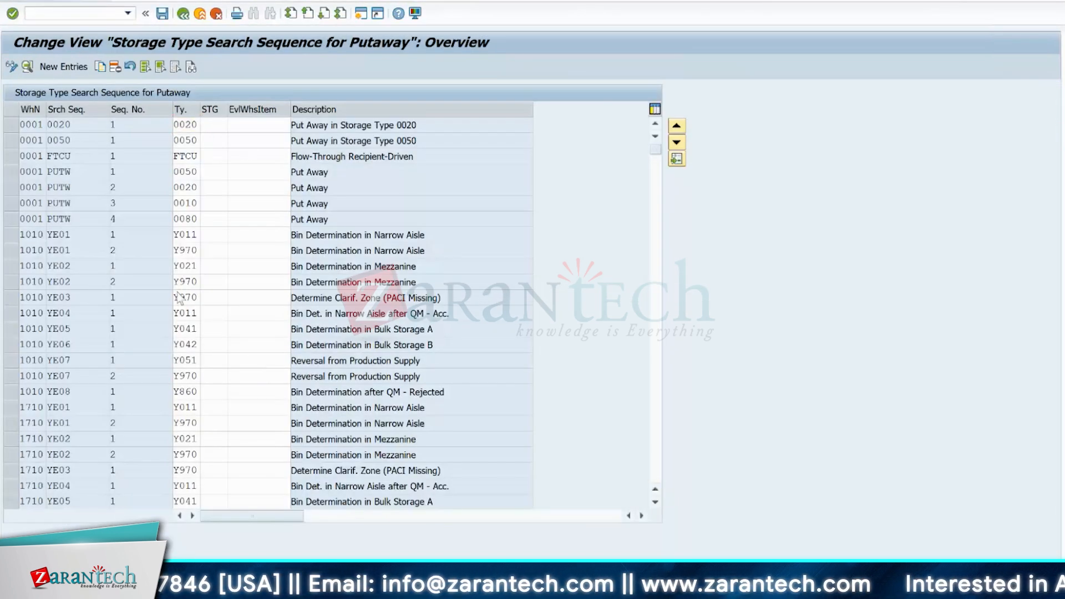
text(17)
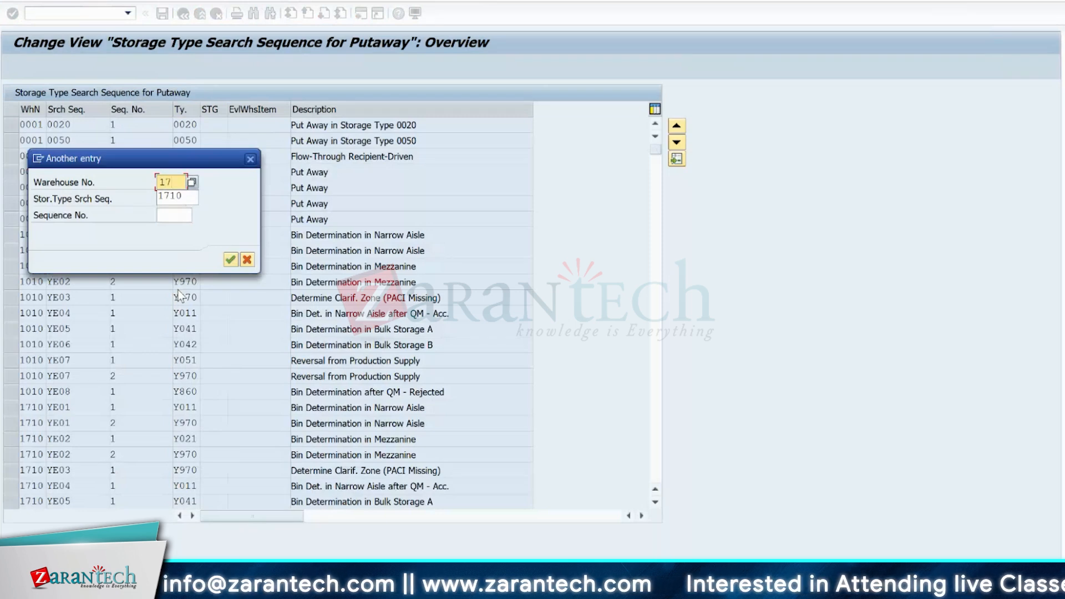
text(10)
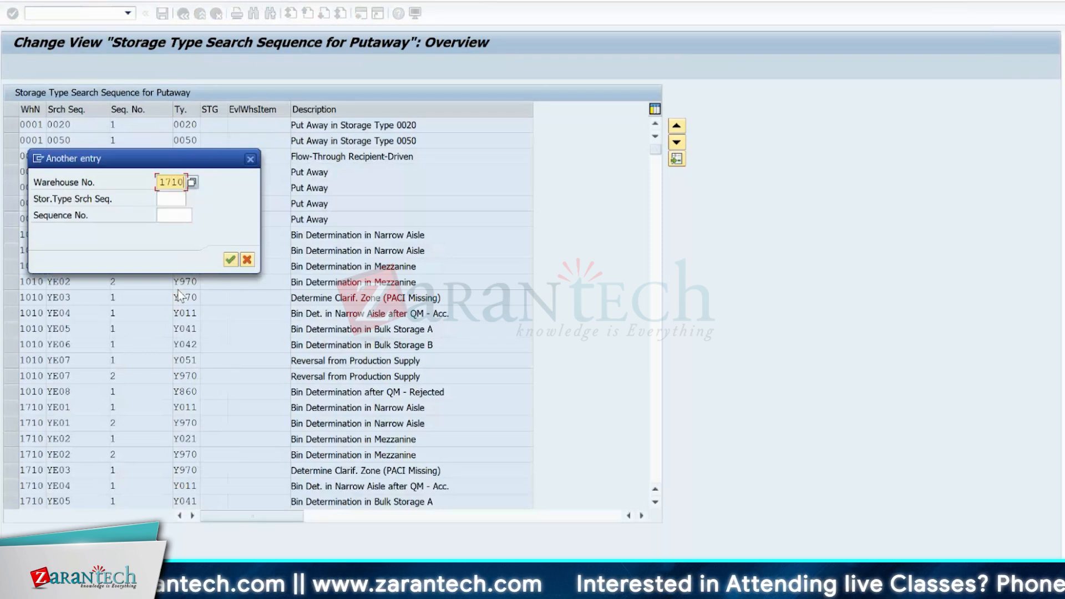
click(173, 199)
text(ye01)
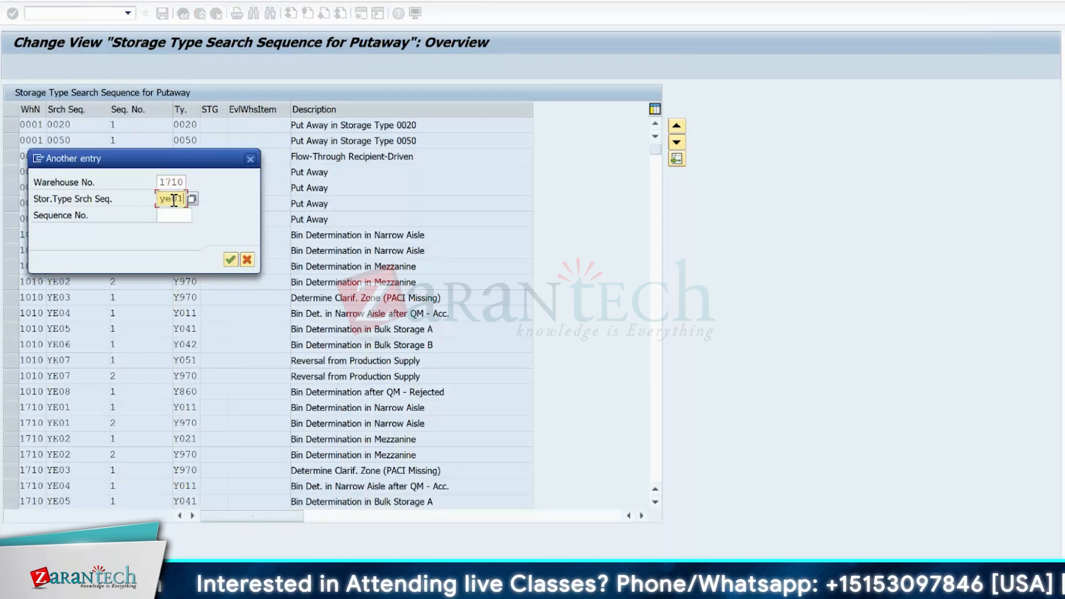
key(Return)
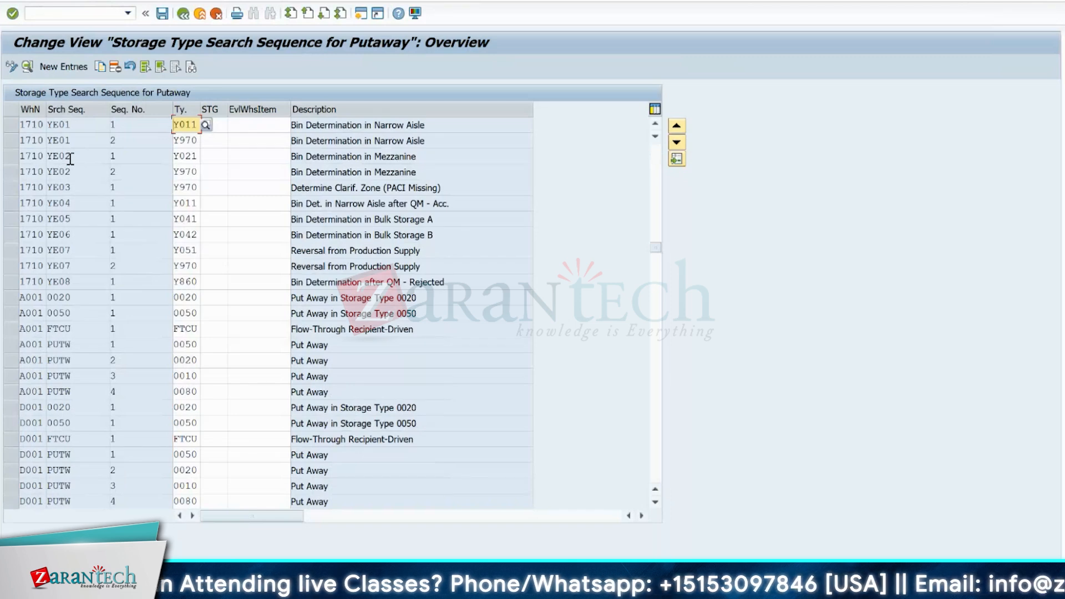
- Mark both YE01 entries of warehouse 1710, covering storage types Y011 and Y970
drag(10, 125, 9, 133)
click(8, 124)
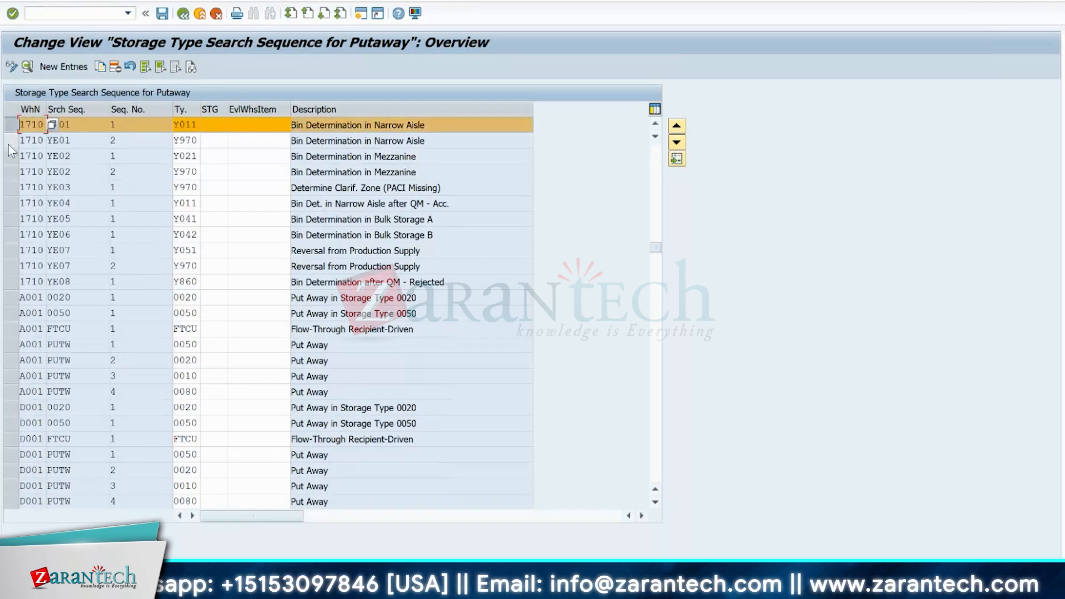
click(8, 140)
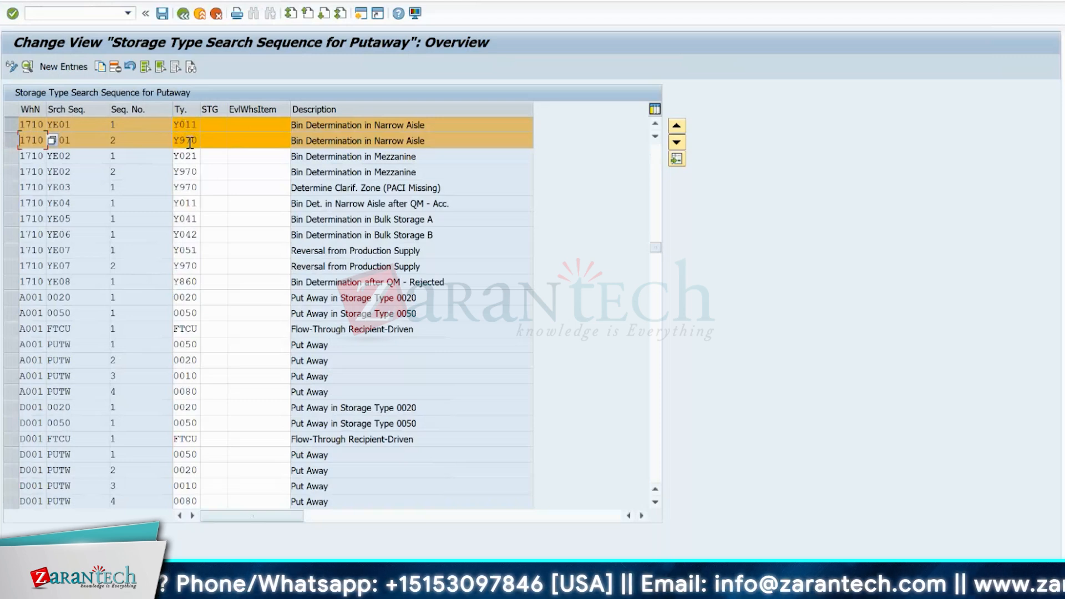
- Compare the YE01 storage type order with the A1HR and A2HR rack columns in the Excel layout, and return to the IMG
key(alt+Tab)
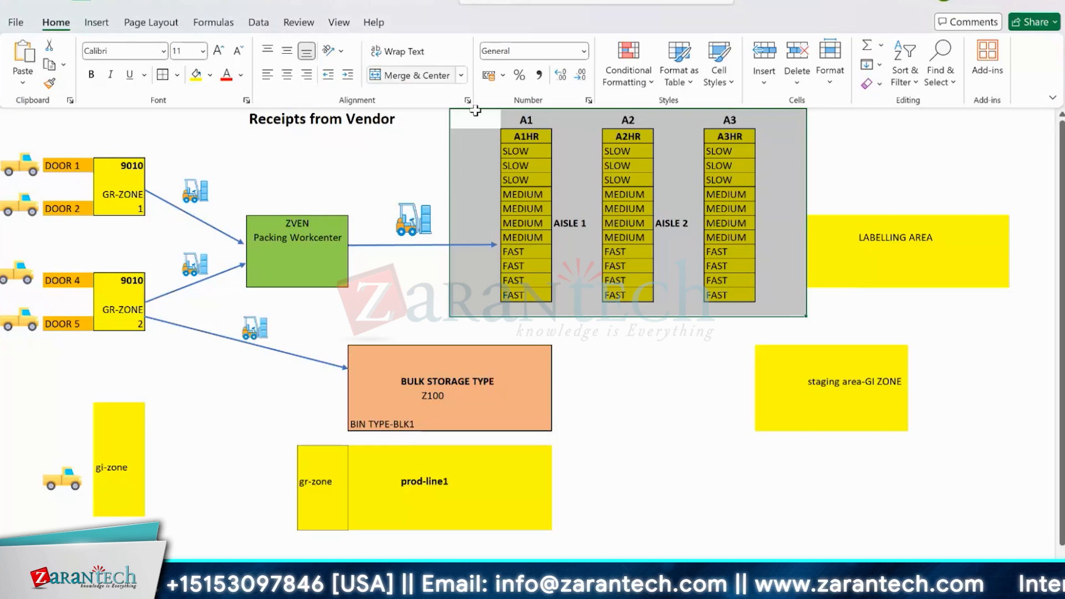
click(505, 136)
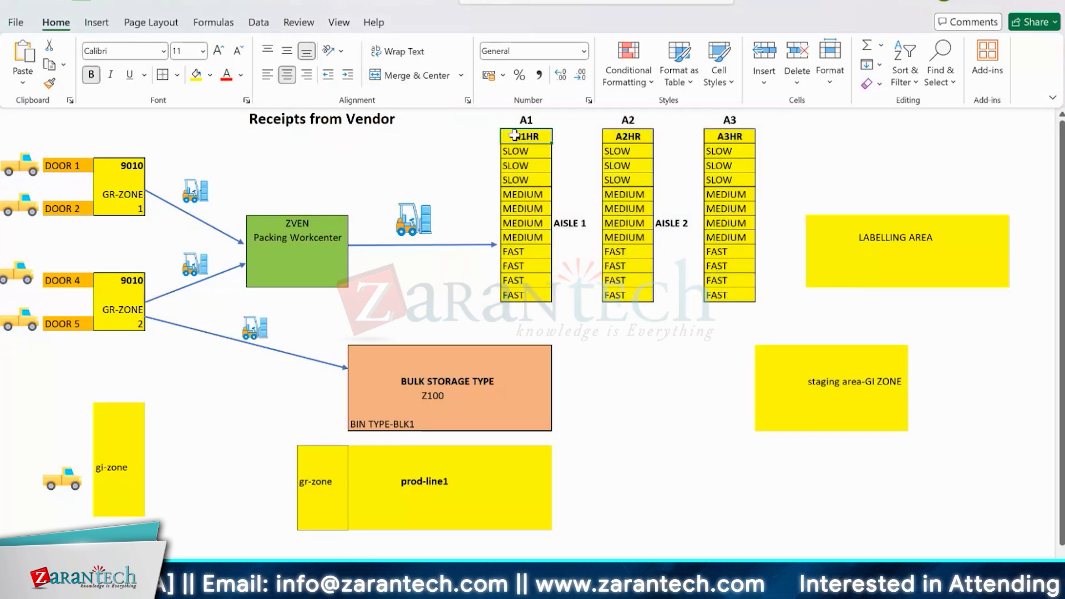
drag(515, 135, 516, 194)
click(520, 151)
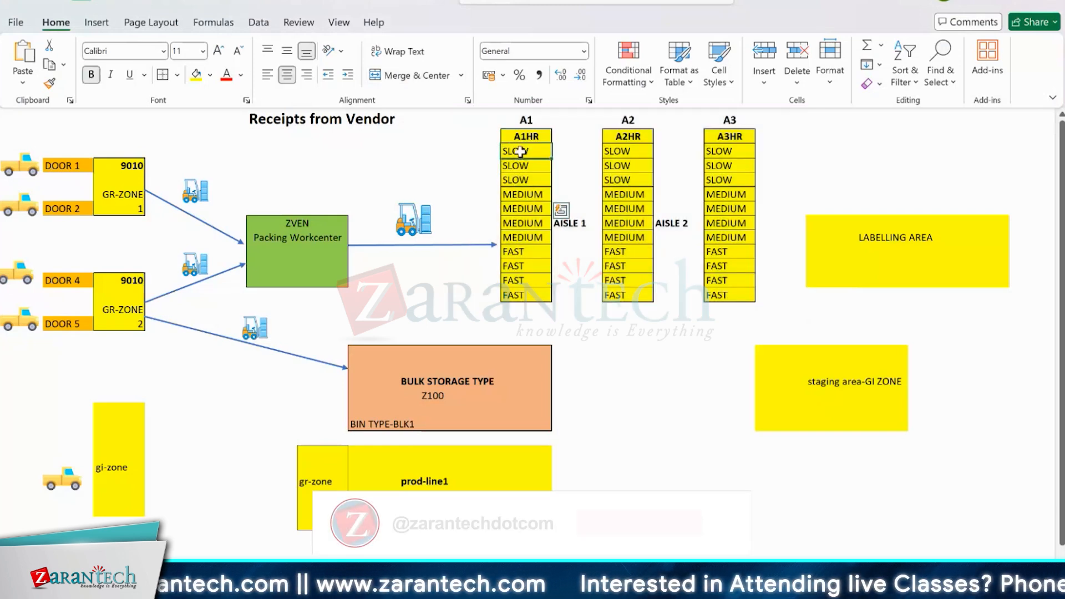
drag(521, 151, 521, 294)
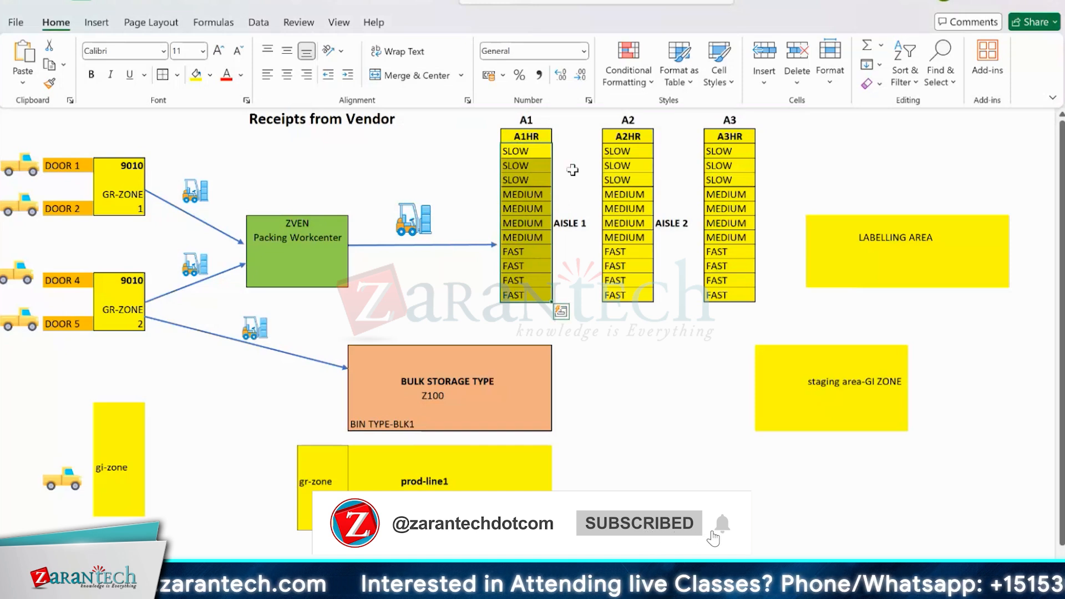
click(622, 137)
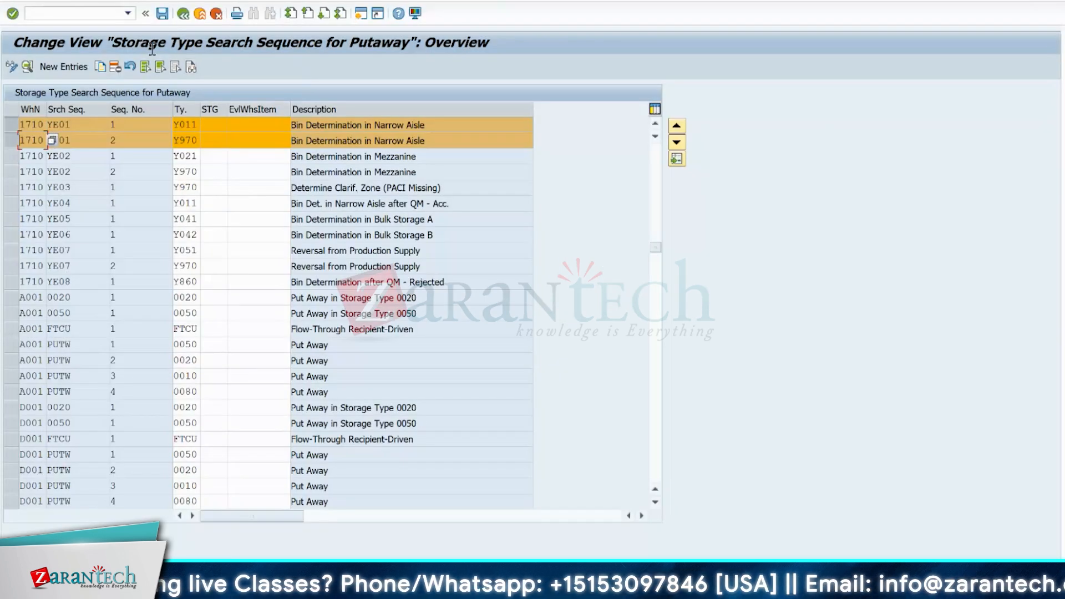
click(183, 13)
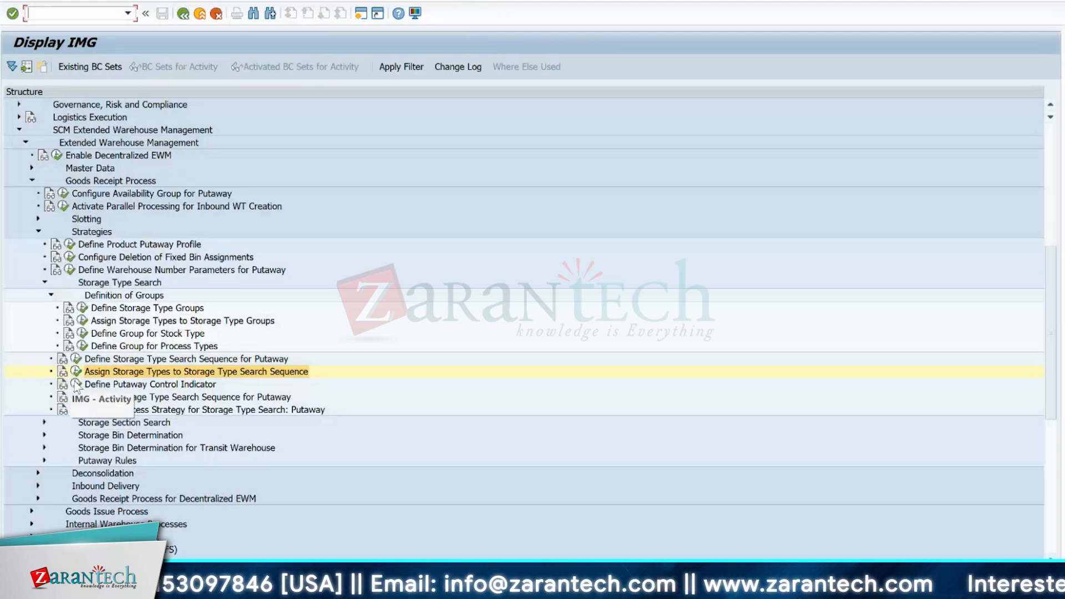
- Open Define Putaway Control Indicator, position the list at warehouse 1710, and open the details of indicator YQ01
click(76, 385)
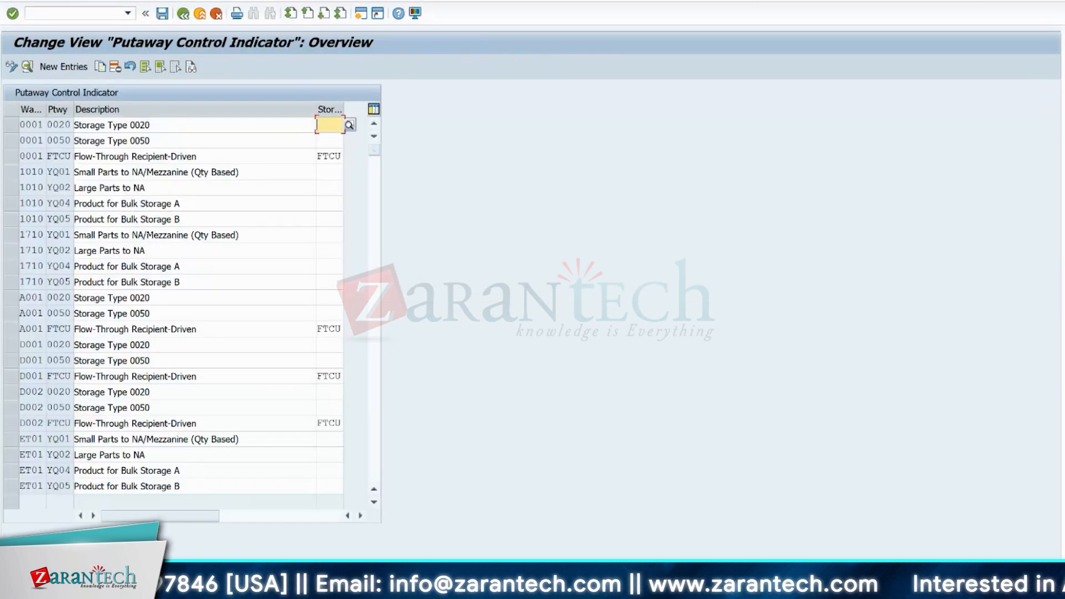
click(186, 570)
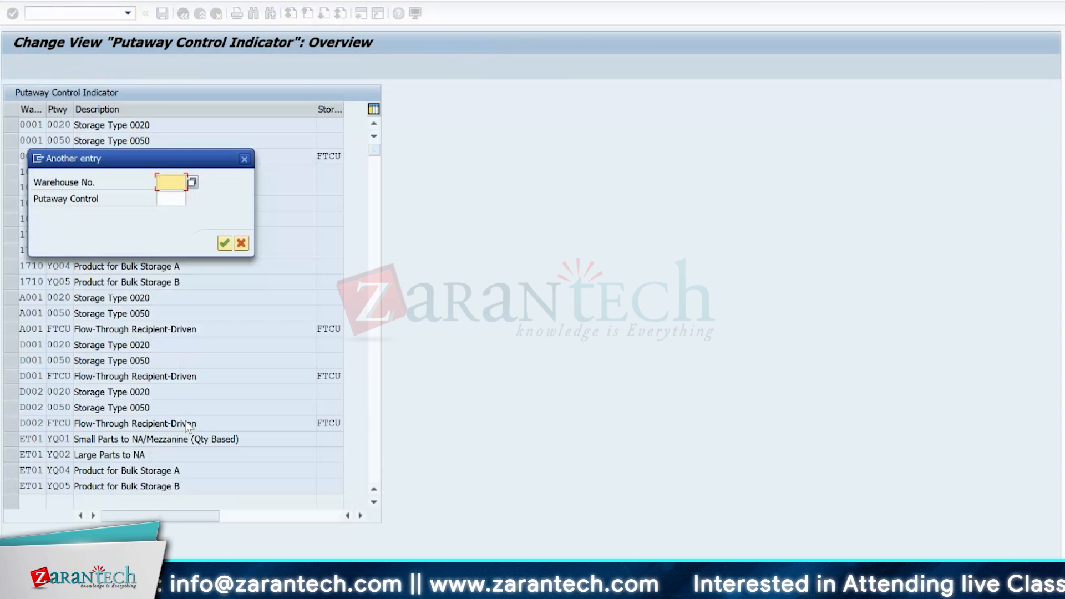
text(1710)
key(Return)
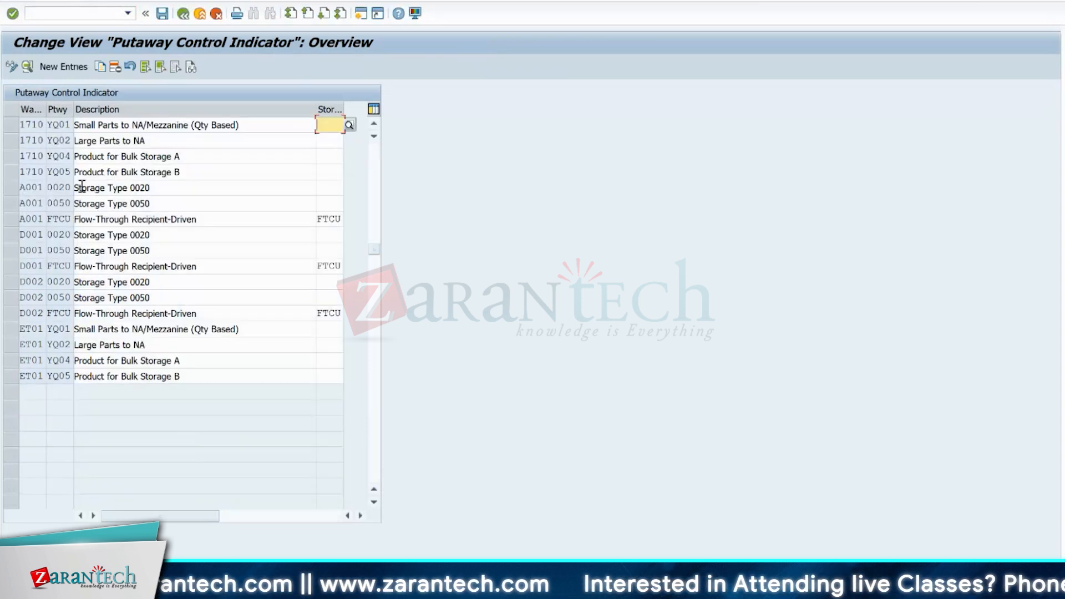
click(34, 221)
double_click(40, 125)
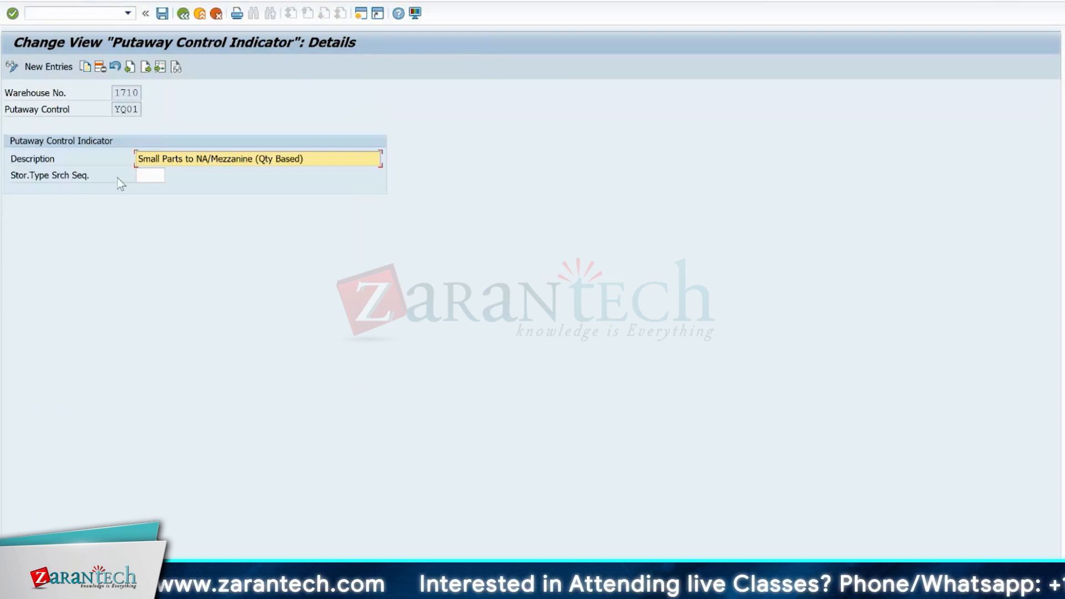
- Try YE01 as the storage type search sequence of putaway control indicator YQ01, and clear the field again
click(151, 178)
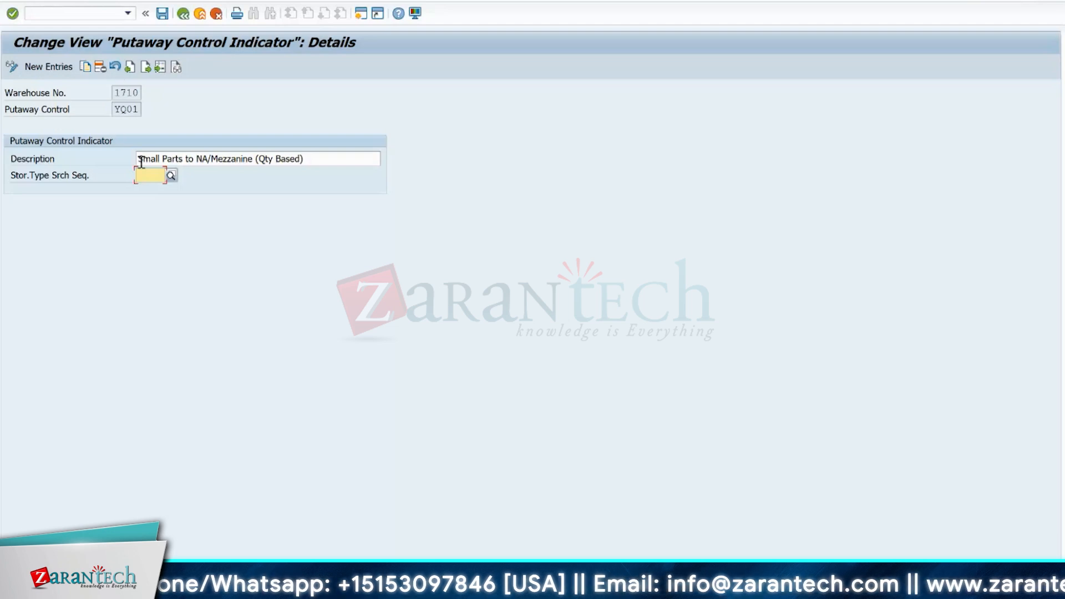
text(ye01)
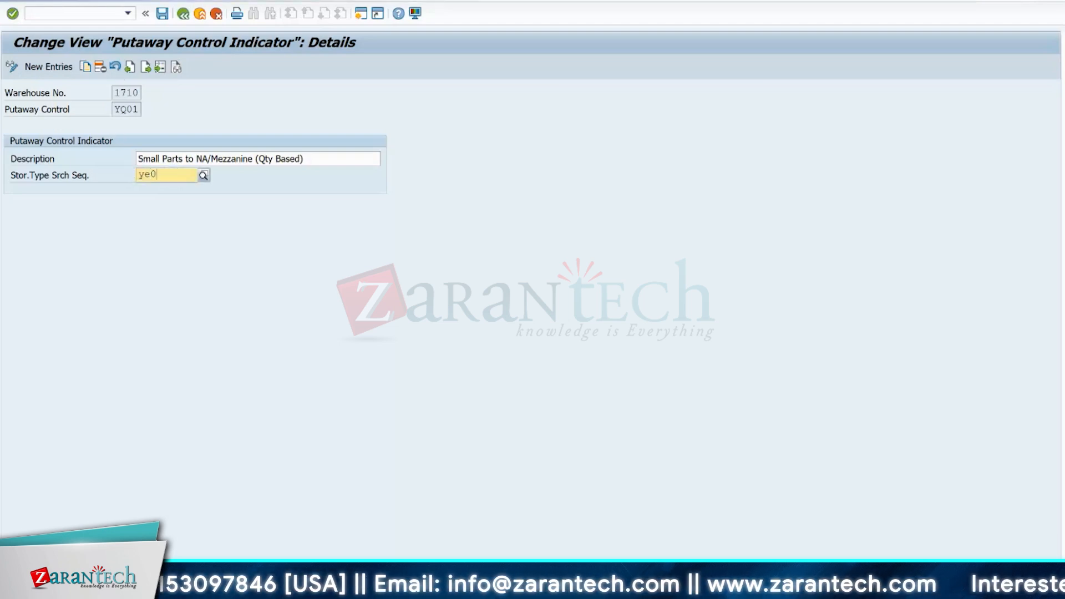
key(Return)
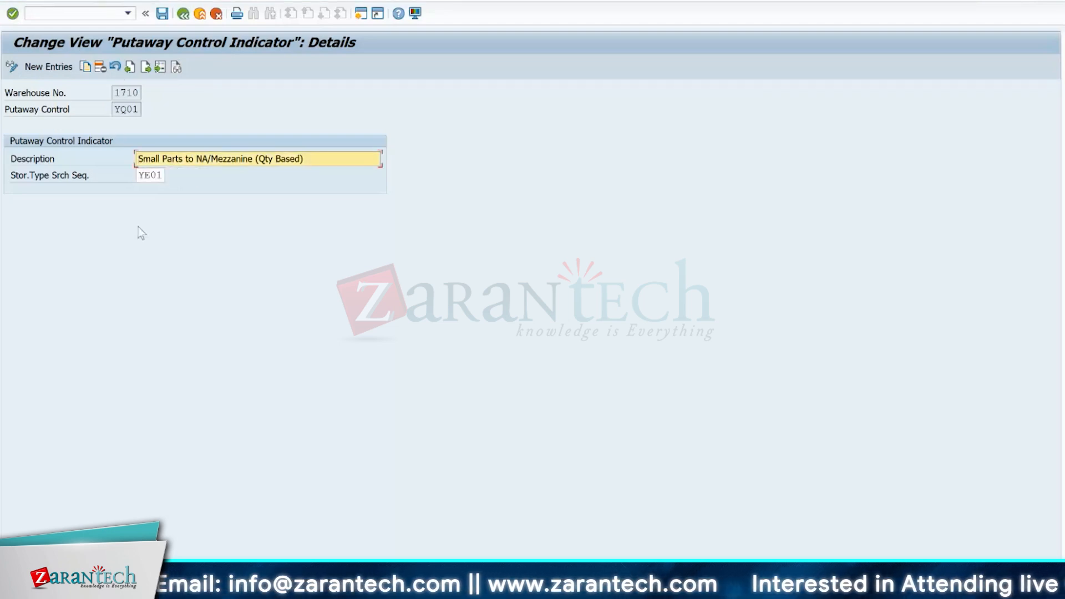
click(163, 175)
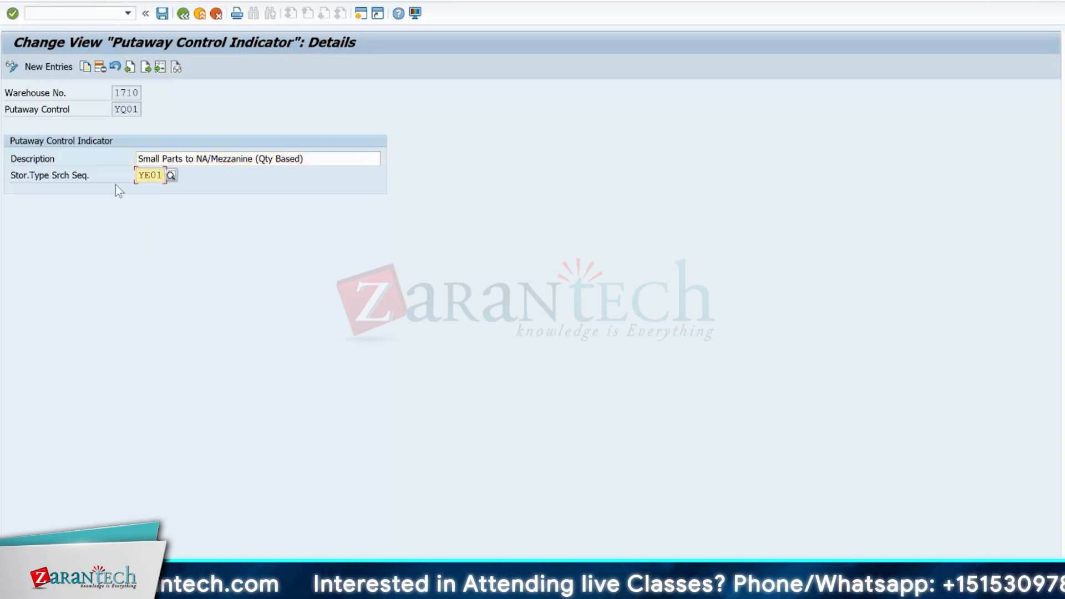
key(BackSpace)
key(BackSpace)
key(BackSpace)
key(BackSpace)
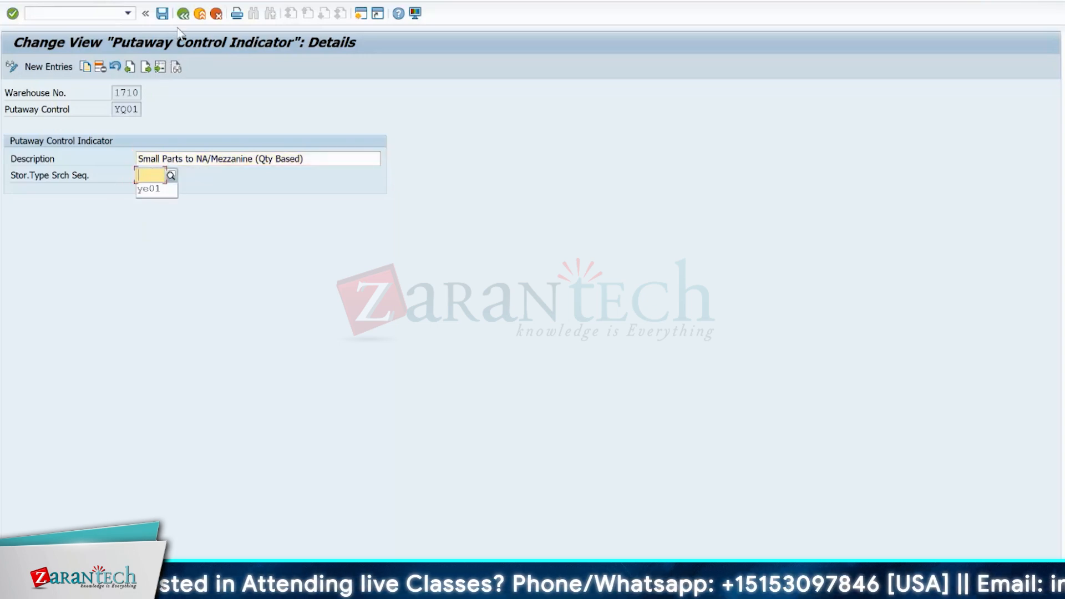
click(186, 57)
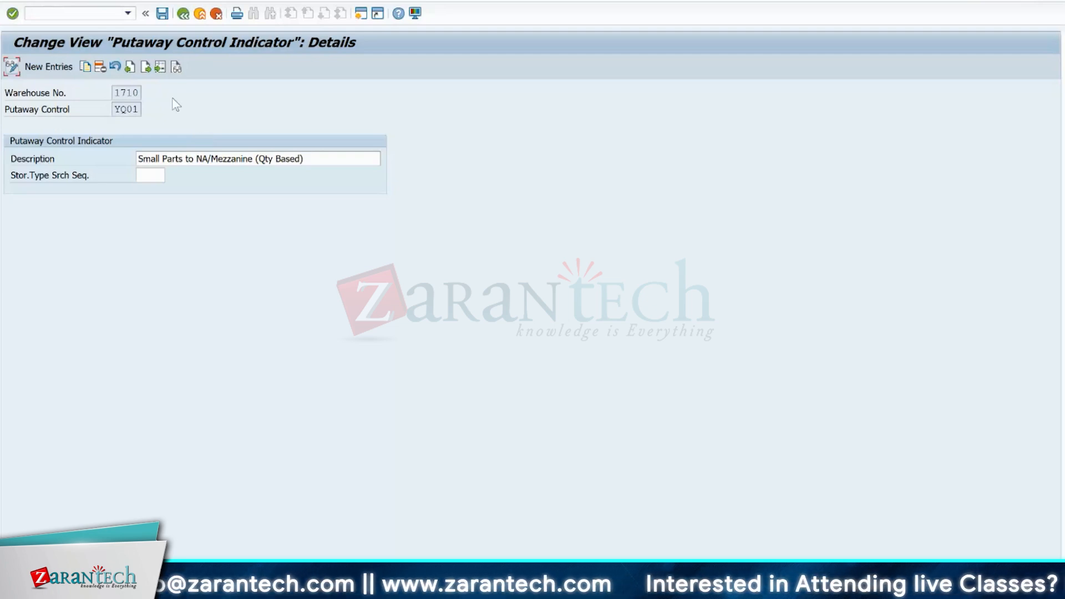
- Reenter ye01 as the storage type search sequence of putaway control indicator YQ01
click(145, 176)
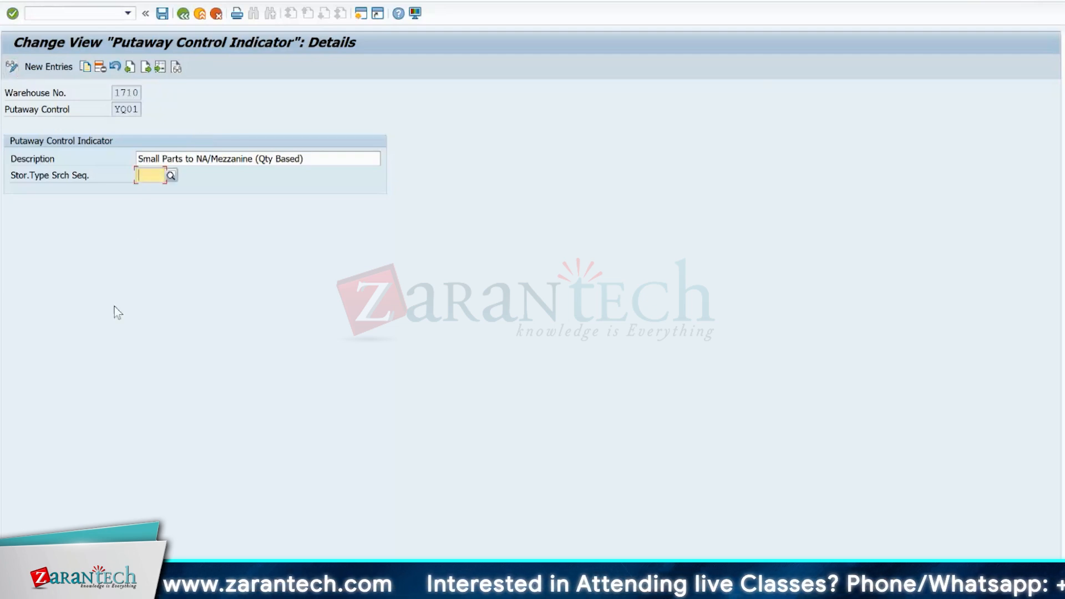
text(ye01)
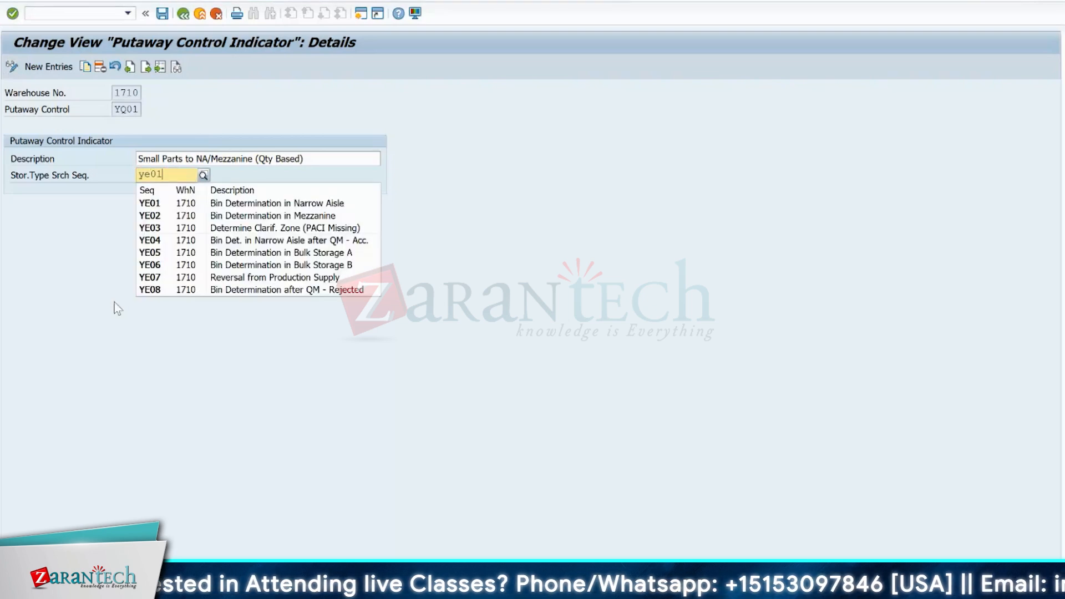
key(Return)
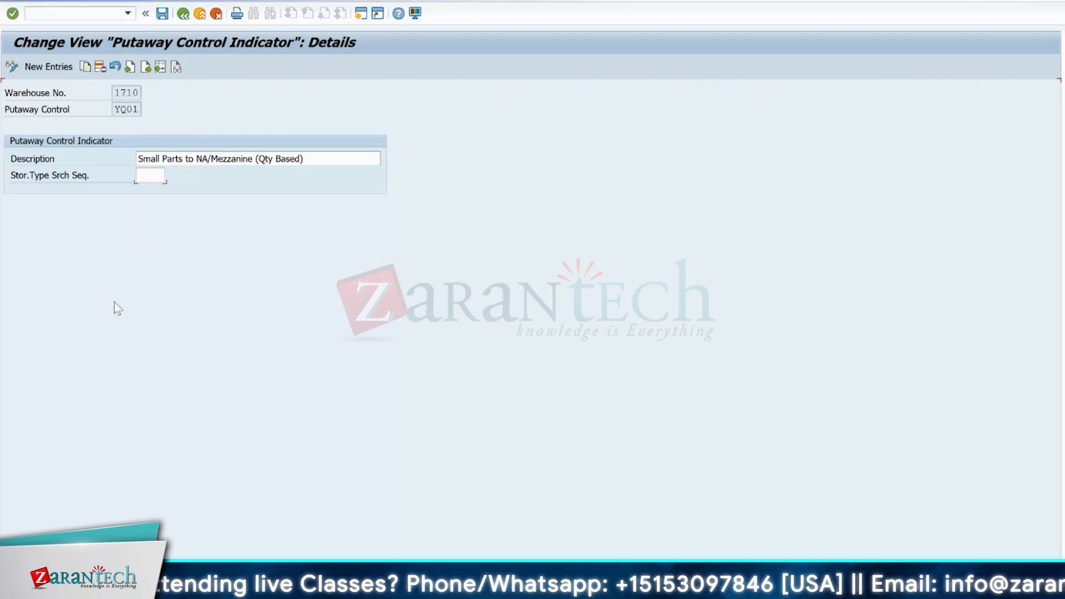
- Replace the storage type search sequence of putaway control indicator YQ01 with ron1 and submit it for validation
click(165, 177)
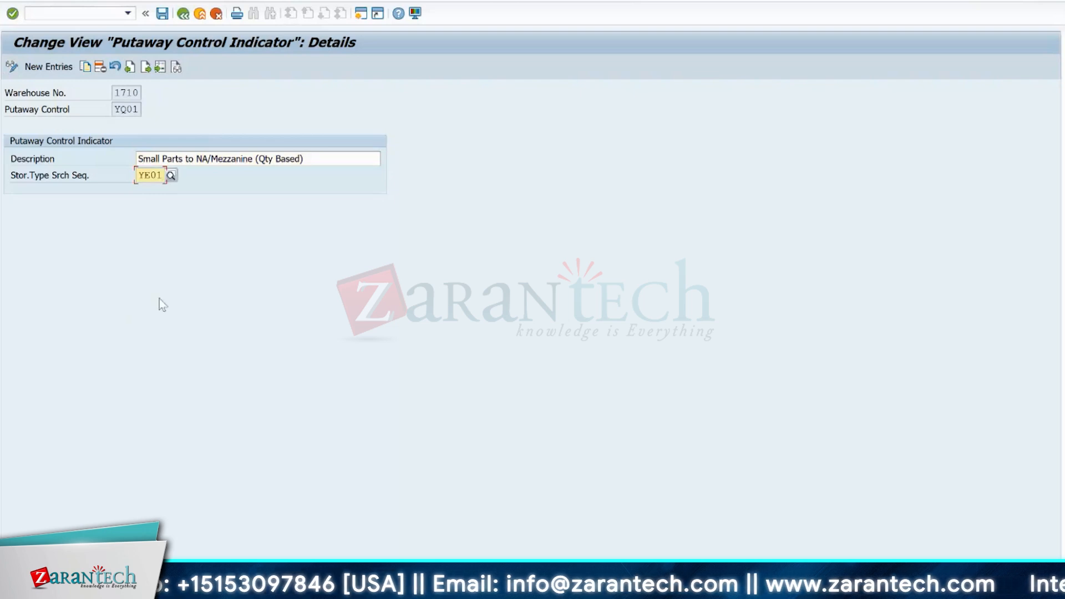
key(BackSpace)
key(BackSpace)
key(BackSpace)
key(BackSpace)
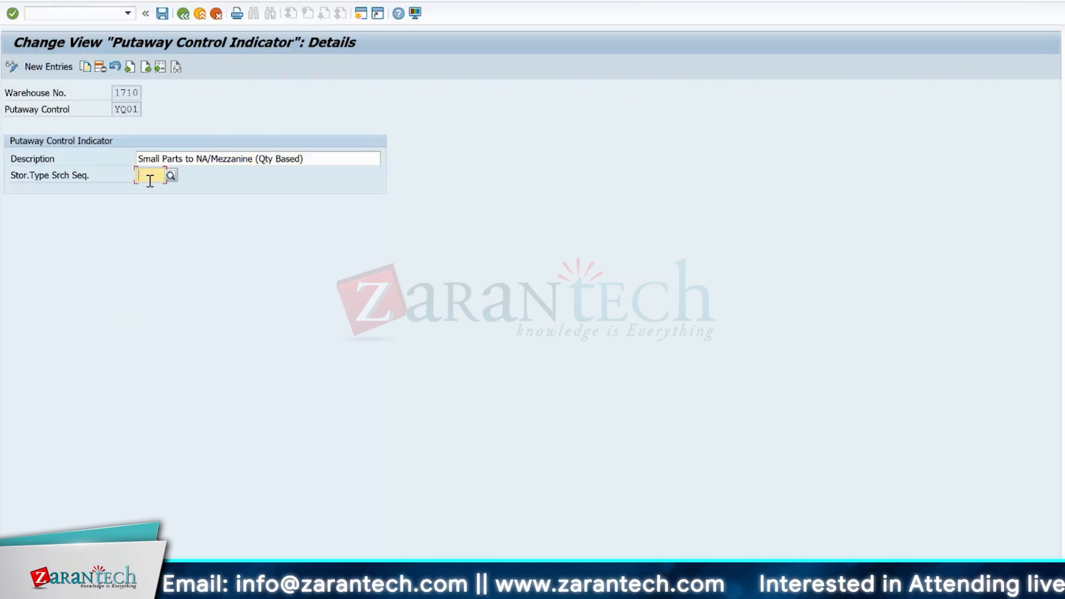
text(yq01)
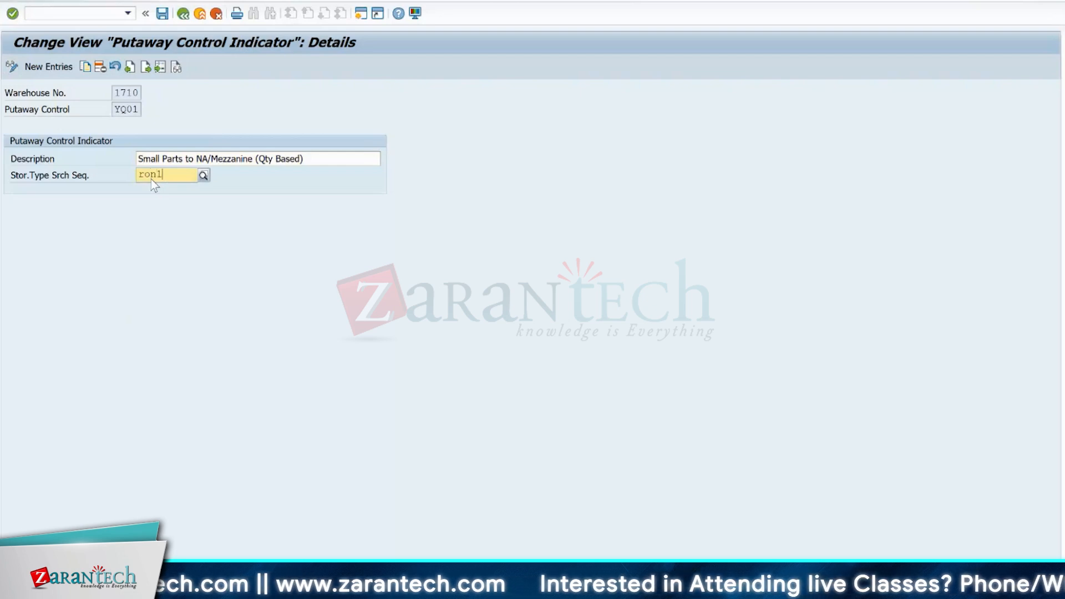
key(Return)
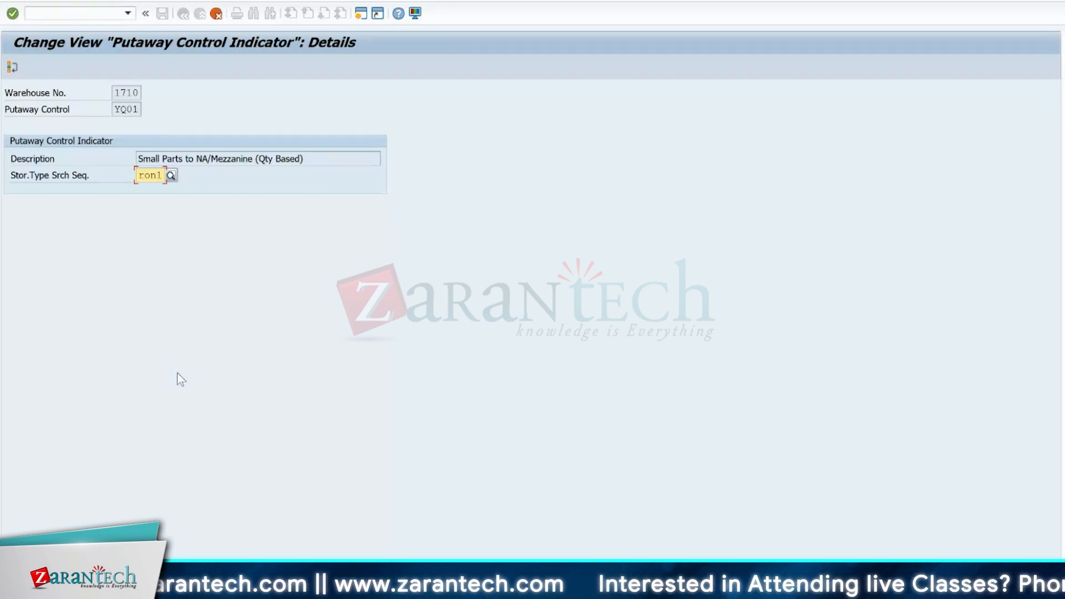
- Look up the search sequence field's technical information, display table /SCWM/T305Q, and highlight check table /SCWM/T334QSD for field PUT_SSEQ
key(F1)
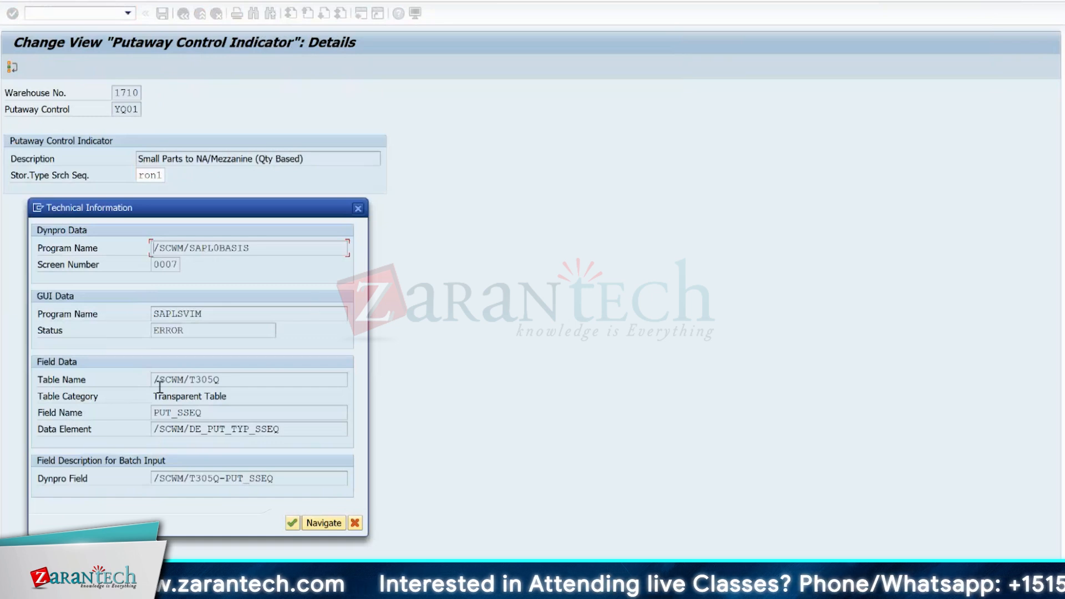
double_click(194, 380)
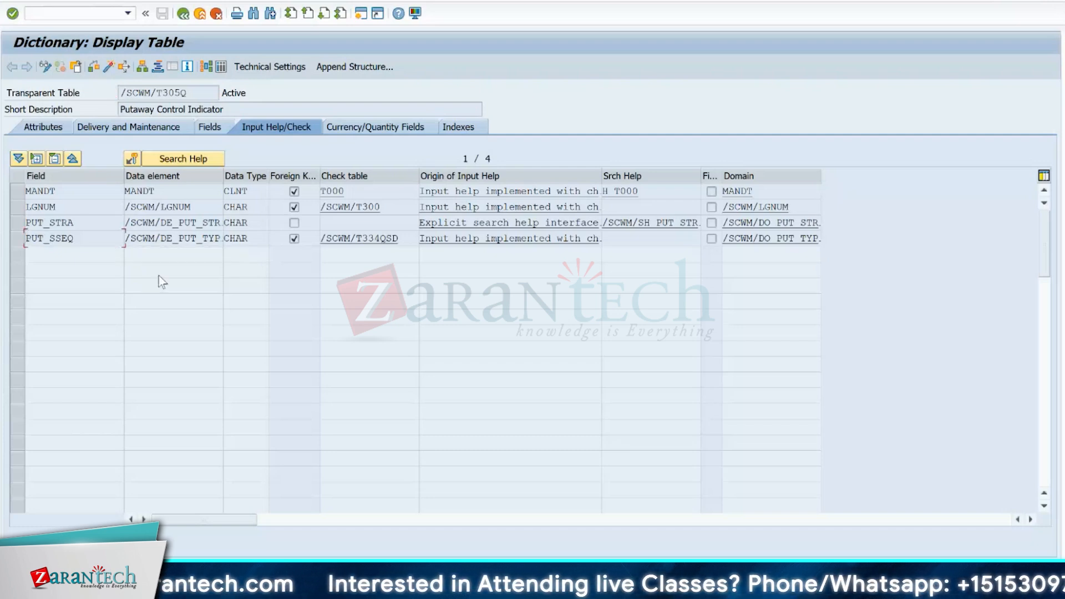
drag(396, 240, 316, 239)
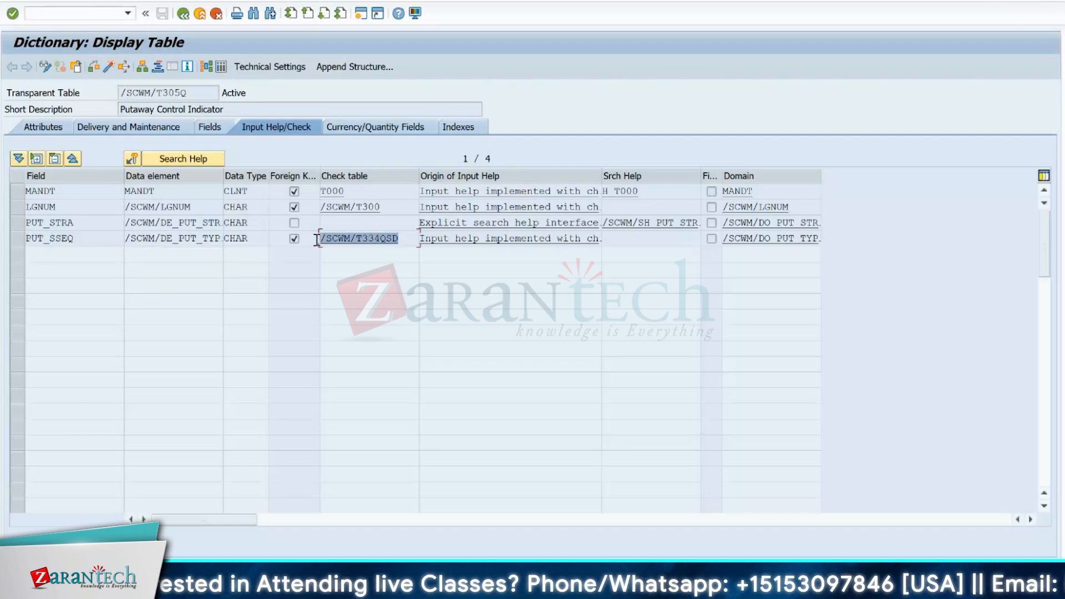
- Highlight field PUT_SSEQ with its check table, and open the Data Browser selection for table DD03L in a new session
drag(95, 242, 12, 241)
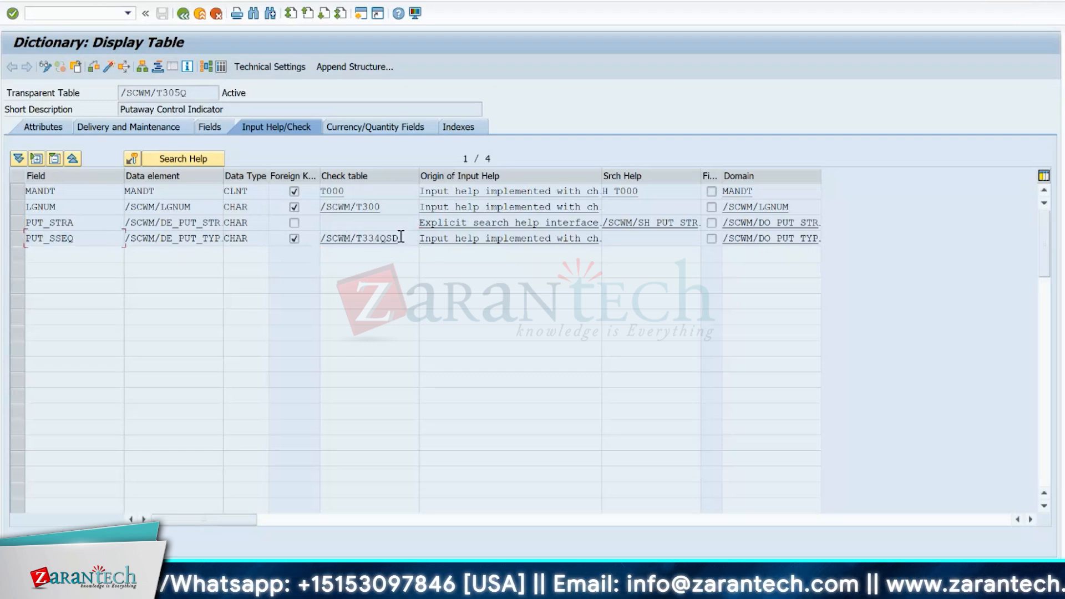
drag(400, 238, 305, 240)
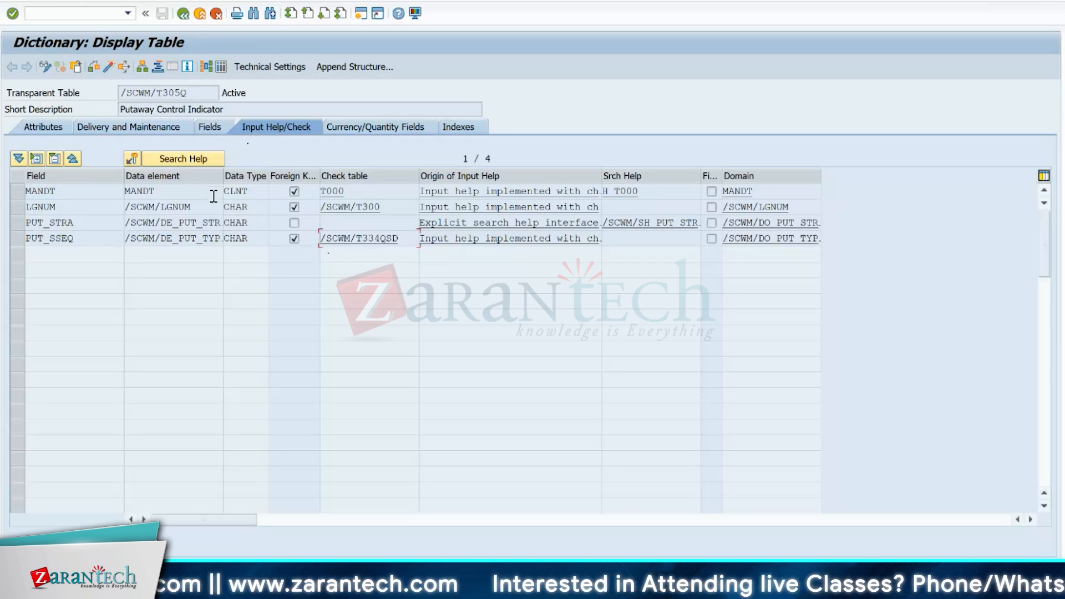
click(54, 13)
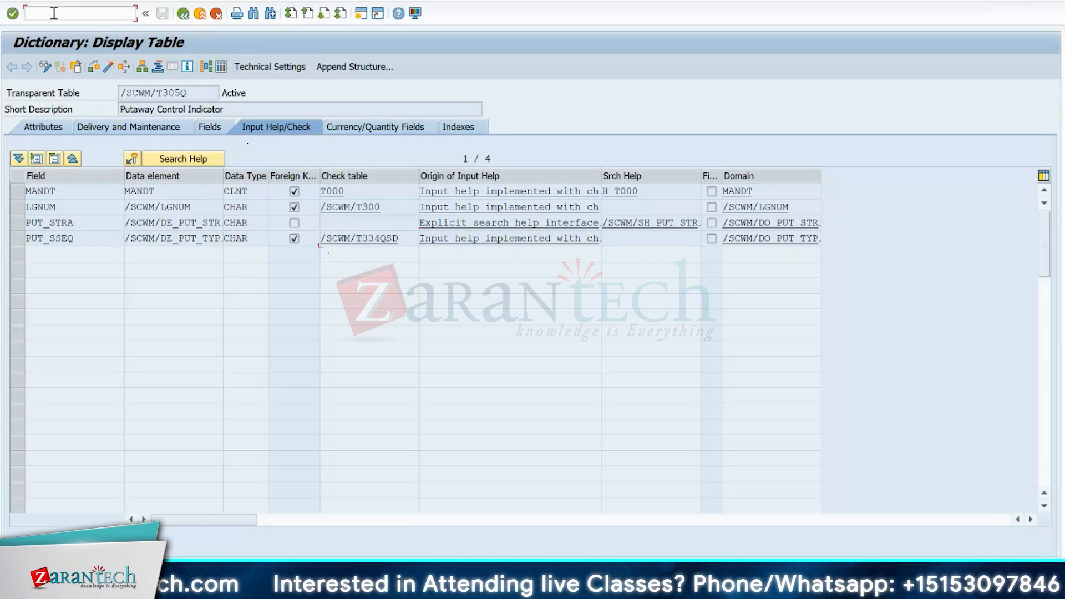
text(/os)
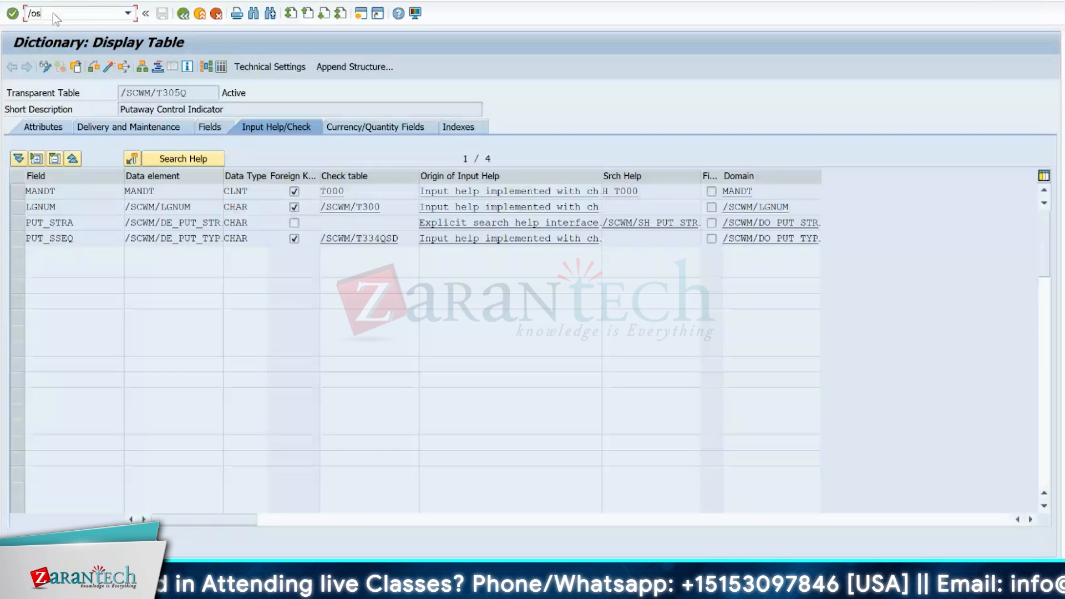
text(e16)
key(Return)
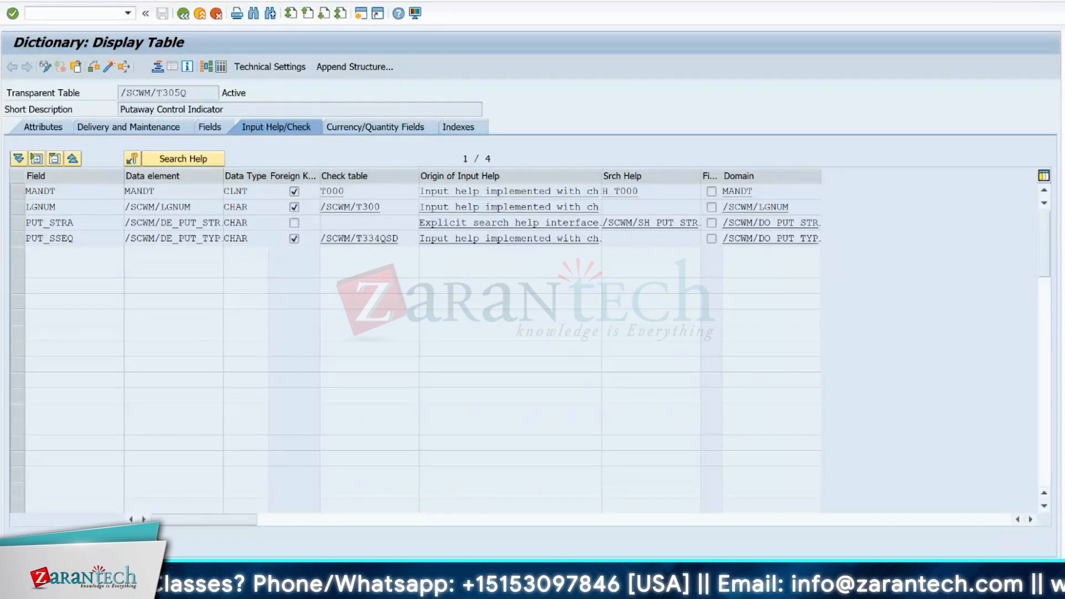
text(M)
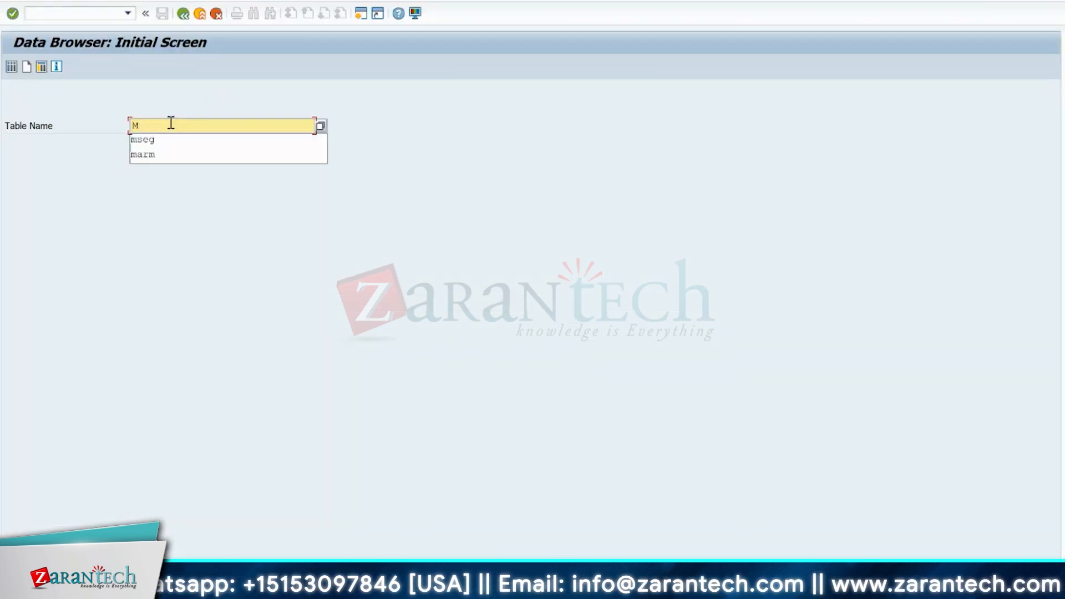
key(BackSpace)
text(dd03l)
key(Return)
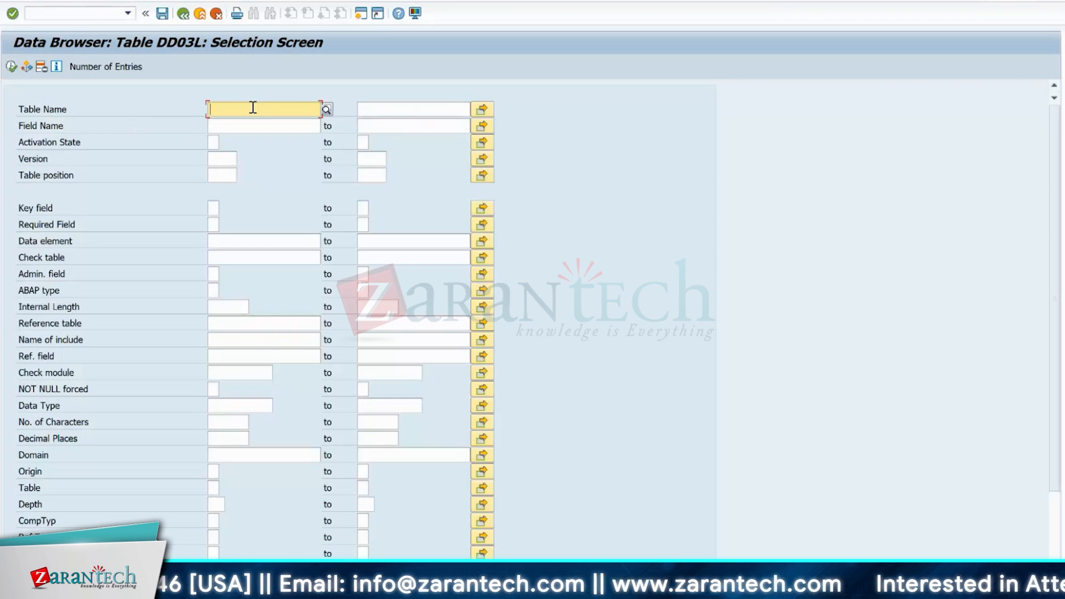
- Copy table name /SCWM/T305Q from the dictionary display and list its field entries in DD03L
key(alt+Tab)
drag(188, 90, 121, 92)
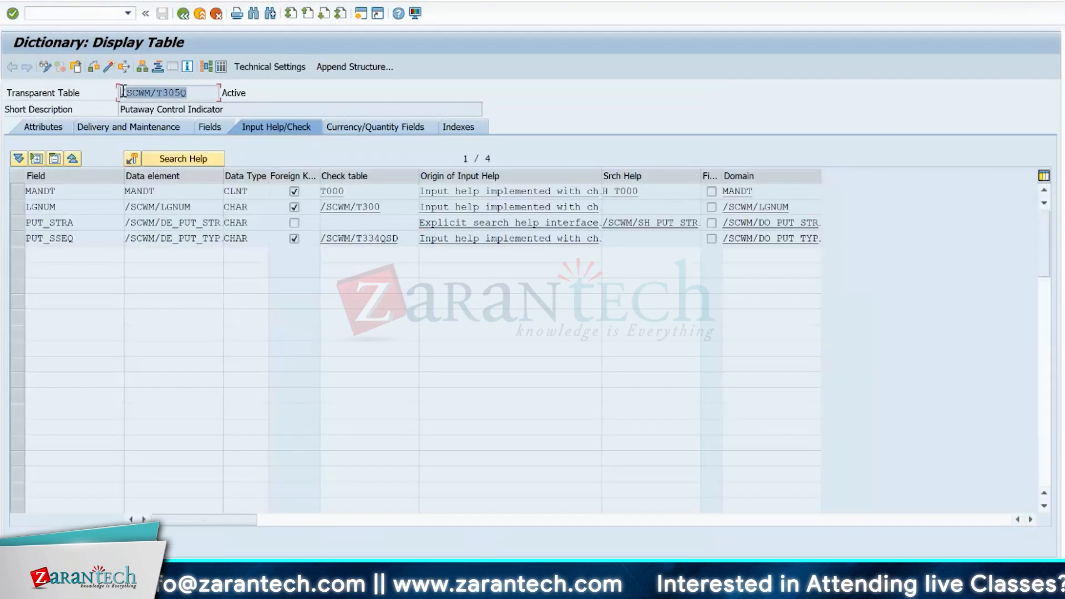
key(ctrl+c)
key(alt+Tab)
click(218, 109)
key(ctrl+v)
click(11, 67)
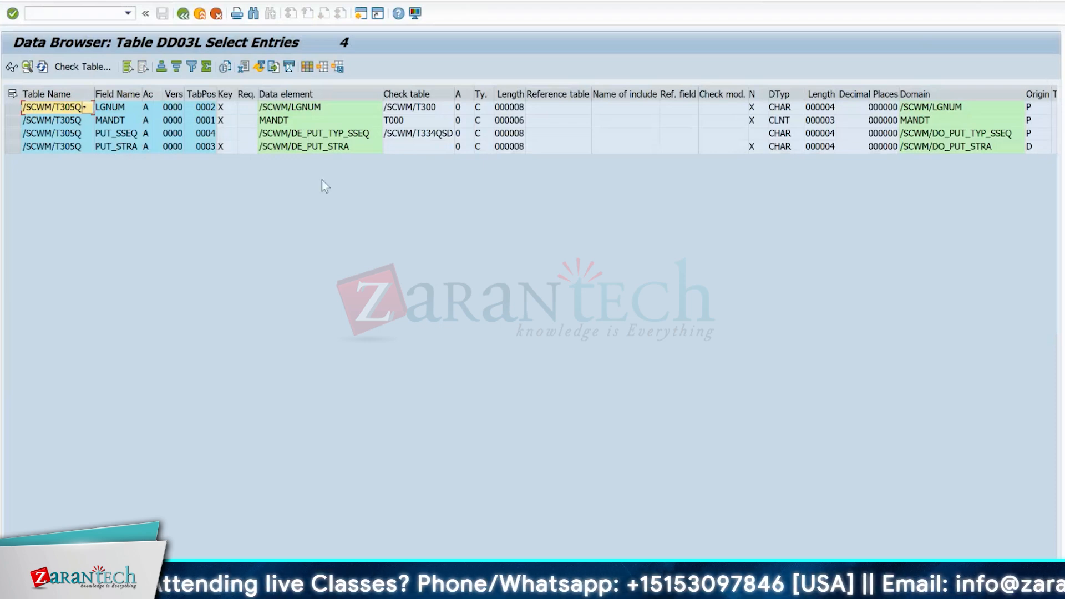
- Highlight the PUT_STRA entry and all other /SCWM/T305Q fields, and return to the putaway control indicator details
click(307, 147)
click(11, 148)
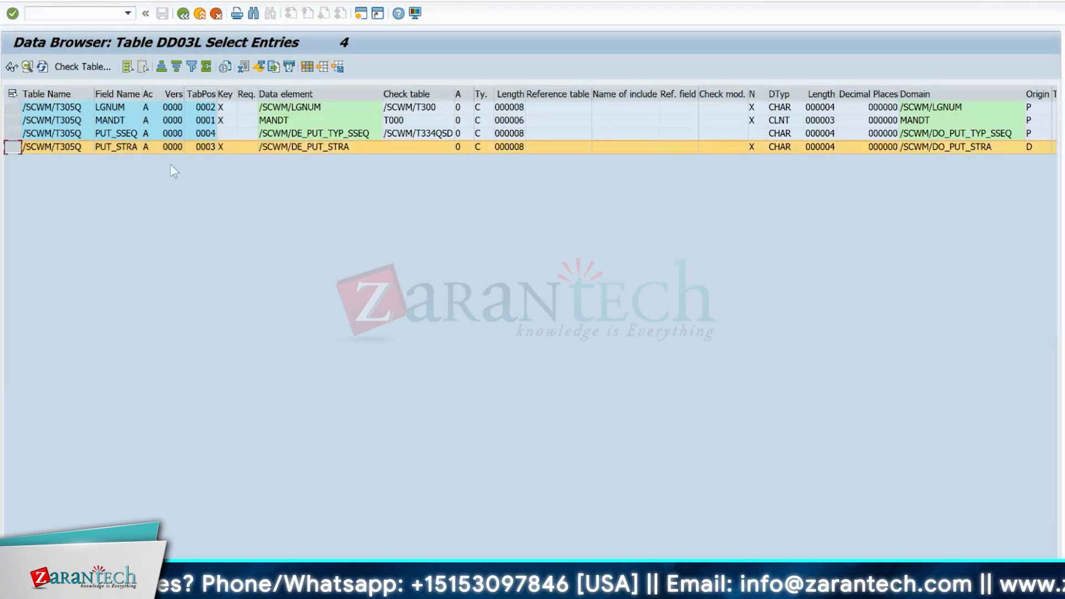
click(13, 93)
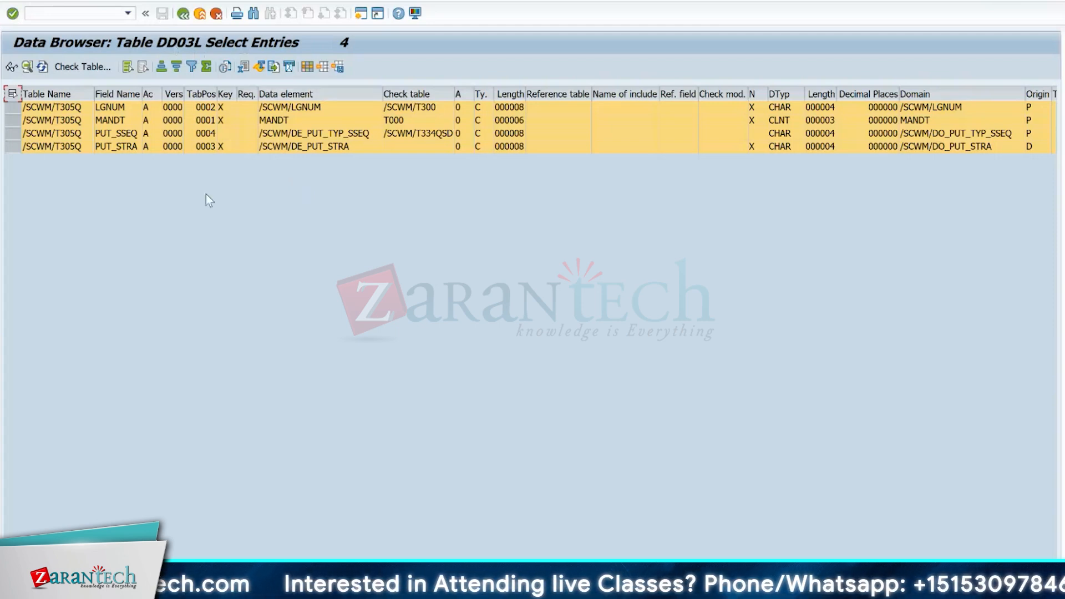
key(F3)
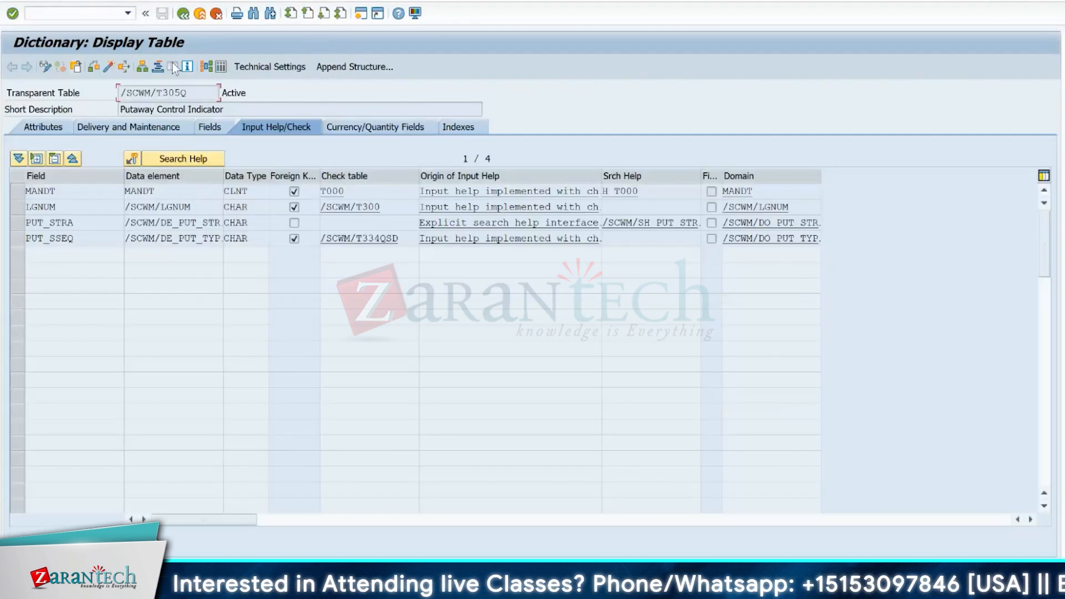
click(183, 15)
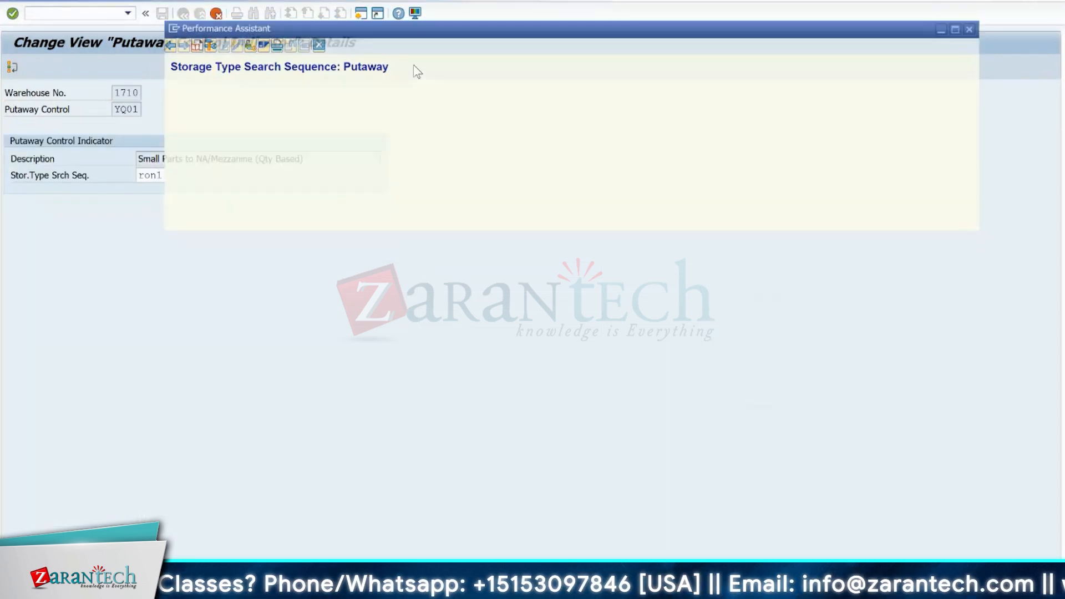
- Clear the storage type search sequence of putaway control indicator YQ01 and cancel out of the activity to the IMG
click(164, 176)
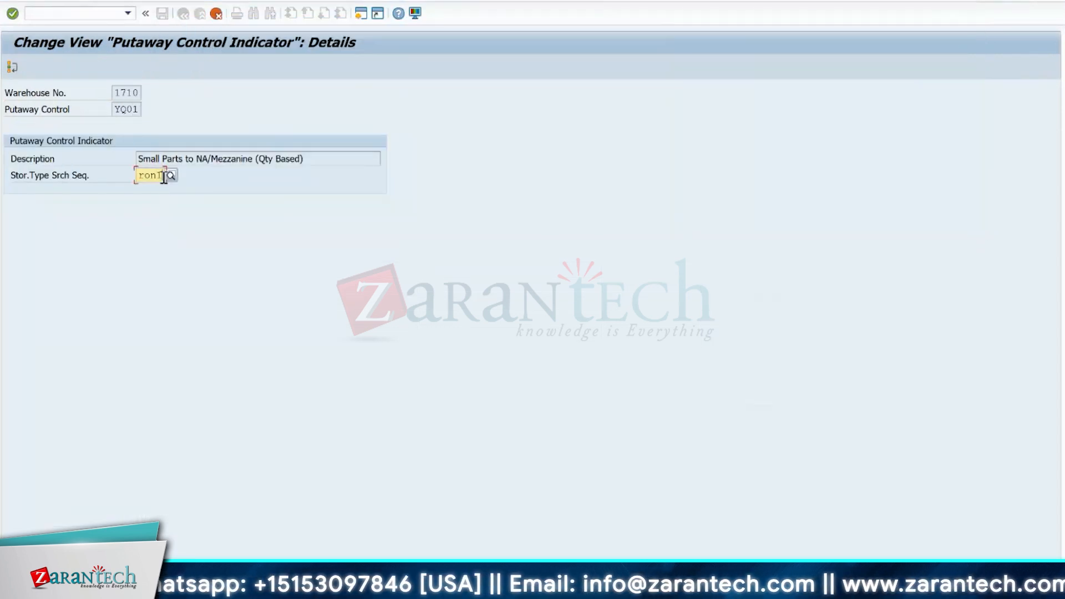
key(BackSpace)
key(BackSpace)
key(BackSpace)
key(BackSpace)
key(Escape)
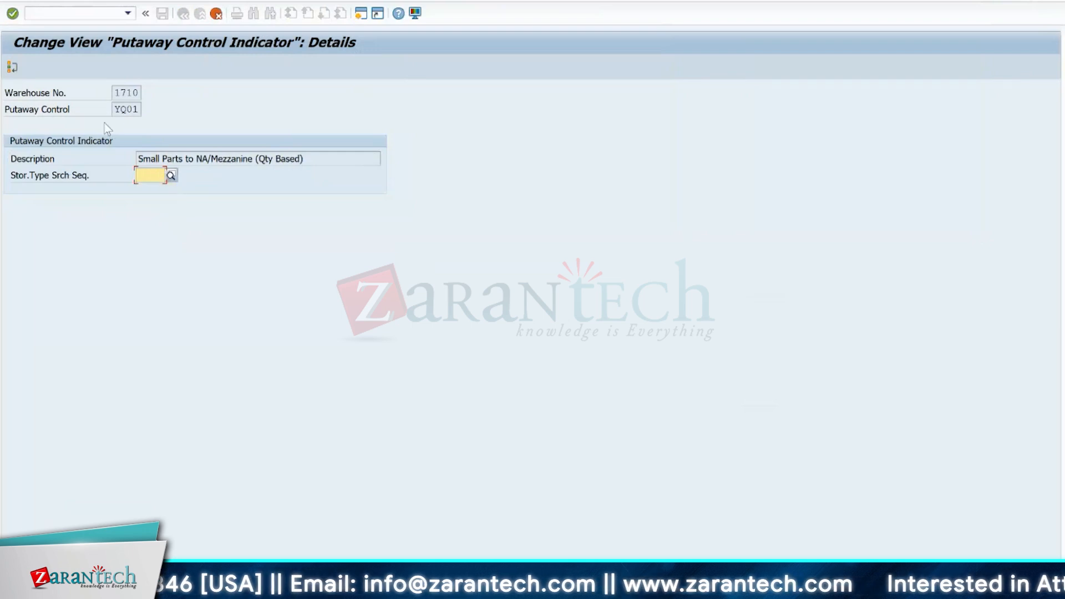
click(216, 13)
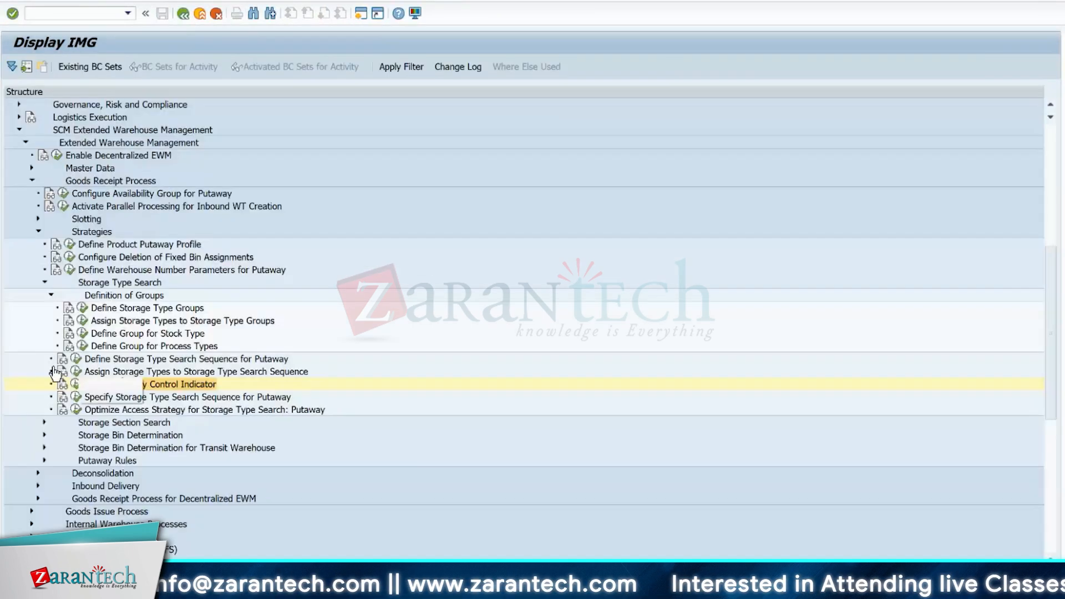
- Open Specify Storage Type Search Sequence for Putaway and examine the first warehouse 1710 entry for YQ01, including its process type and quantity classification
click(76, 399)
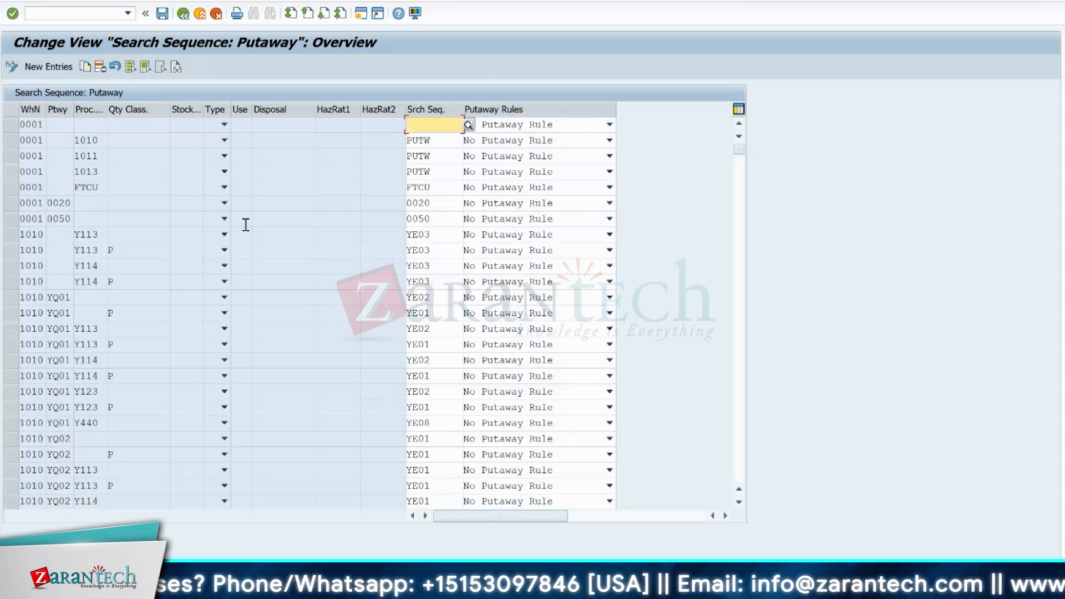
scroll(245, 225, down, 10)
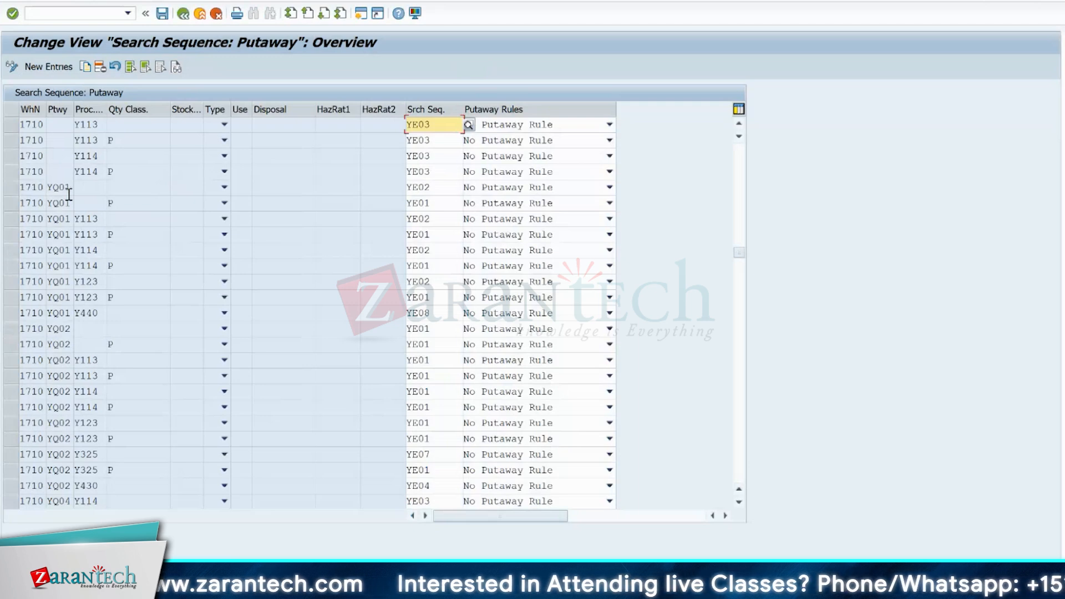
click(11, 189)
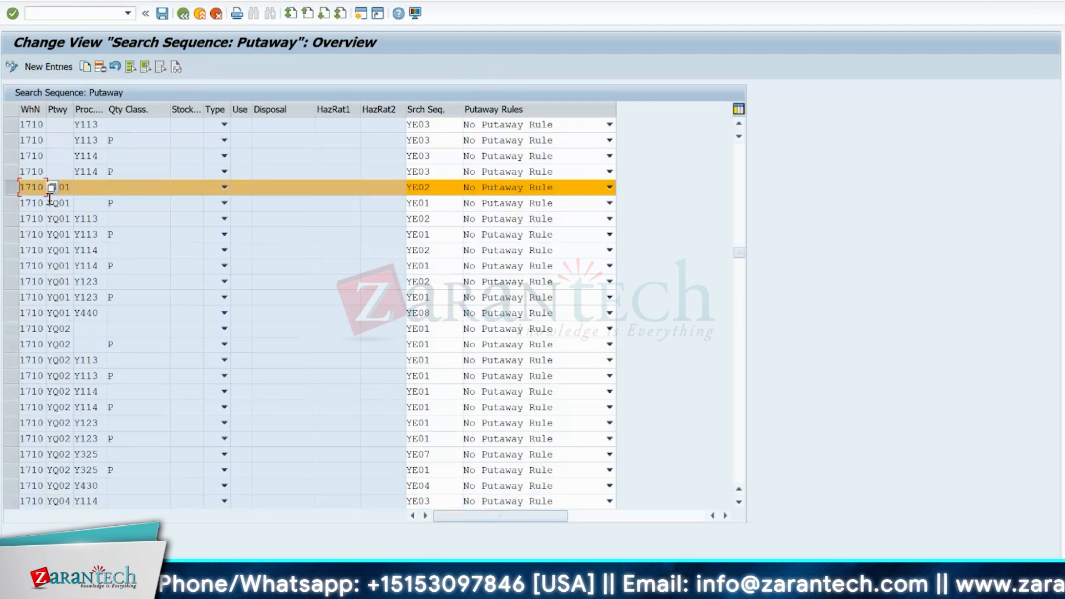
click(64, 187)
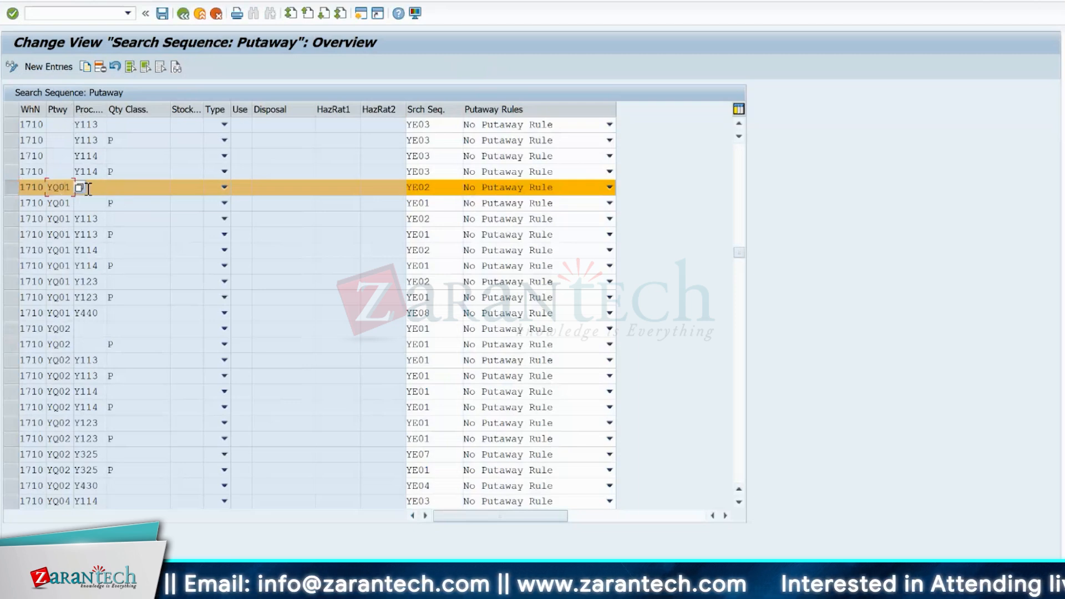
click(91, 188)
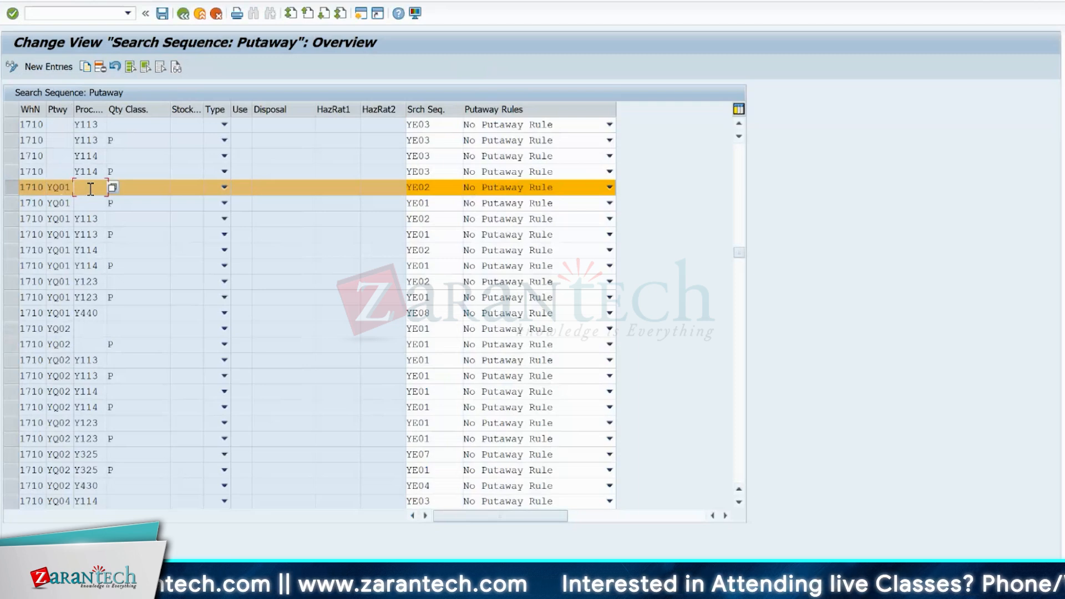
click(140, 189)
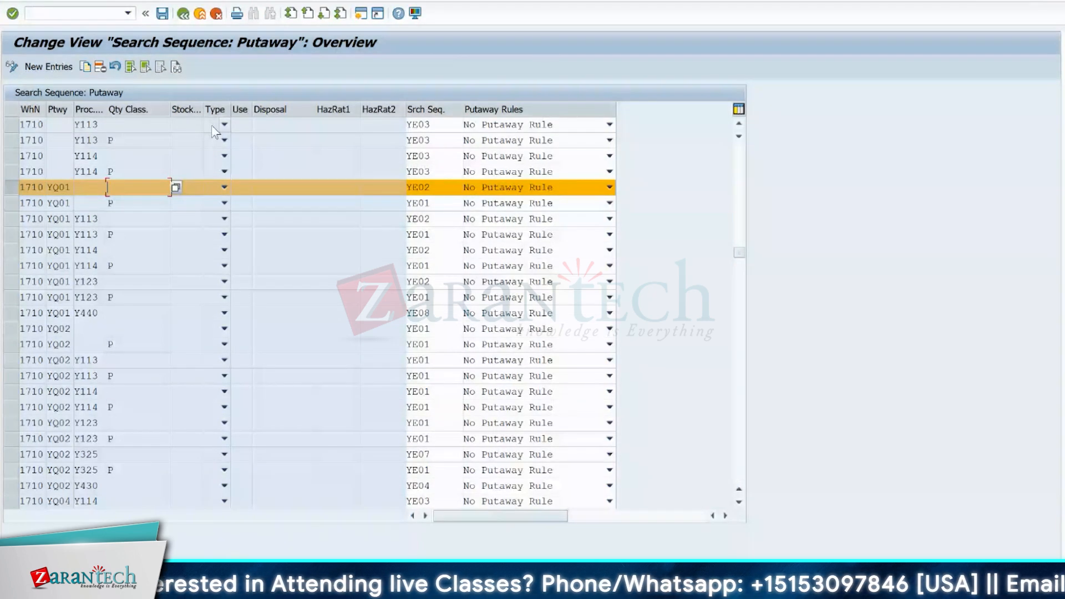
- Widen the Stock/Grp column, view the Type options of the selected YQ01 entry, and switch to the Warehouse Layout-Day 2 workbook in Excel
drag(204, 106, 270, 108)
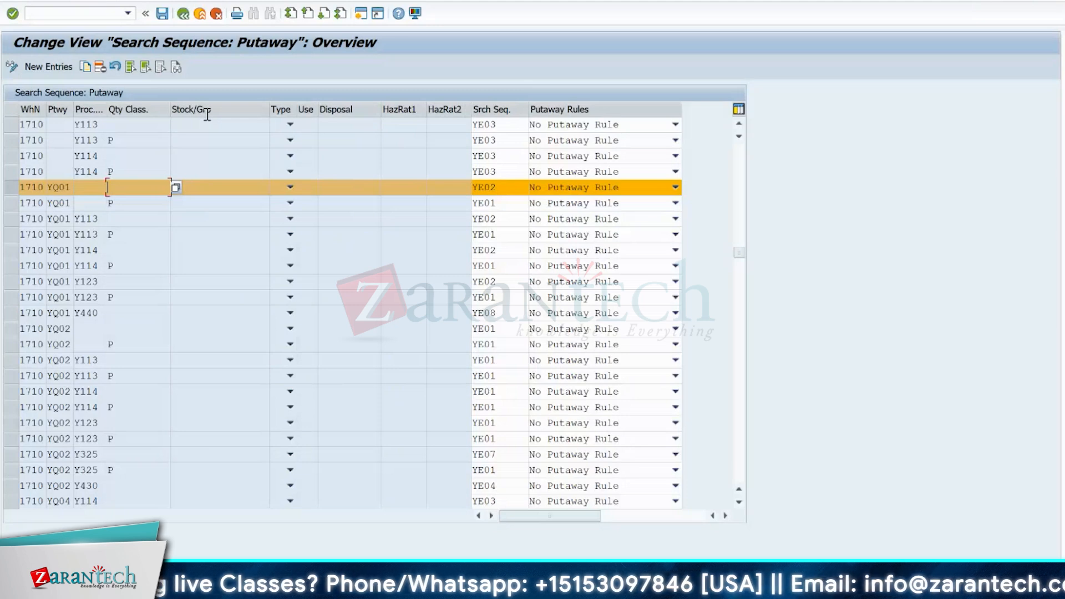
click(290, 187)
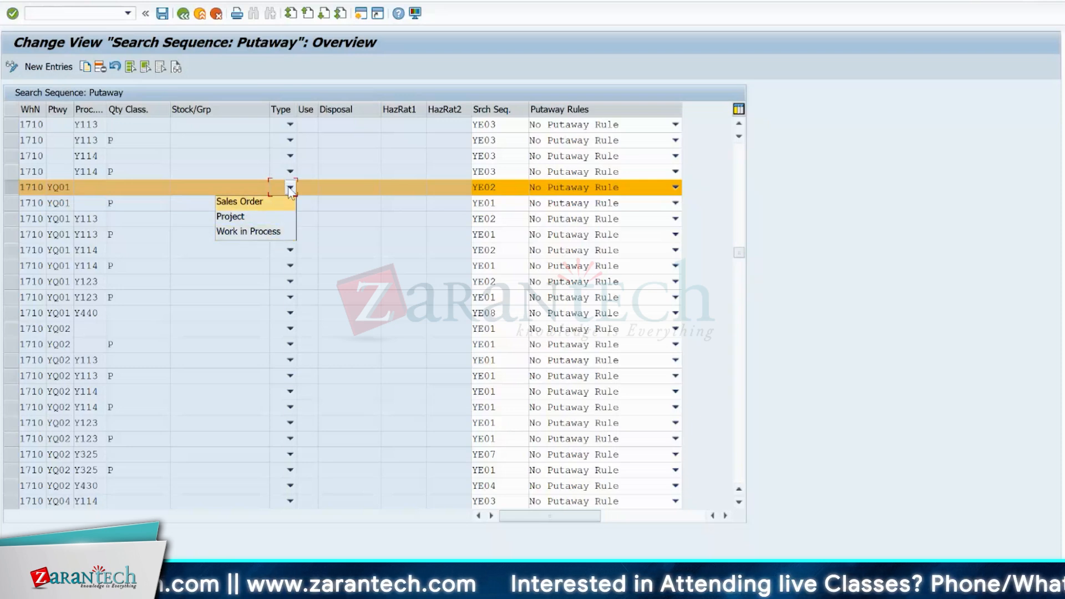
click(271, 72)
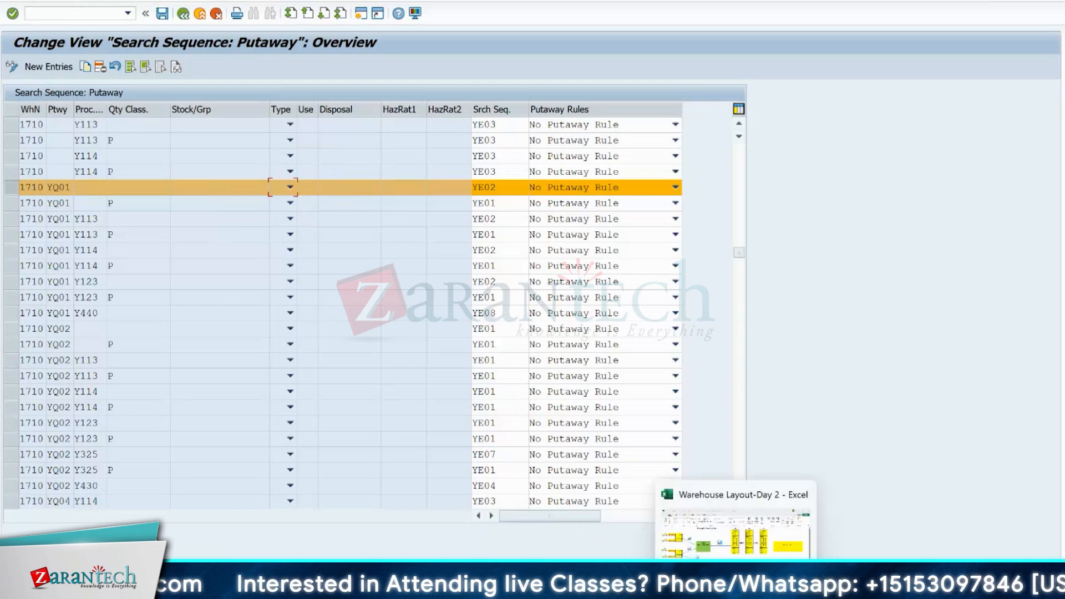
click(735, 589)
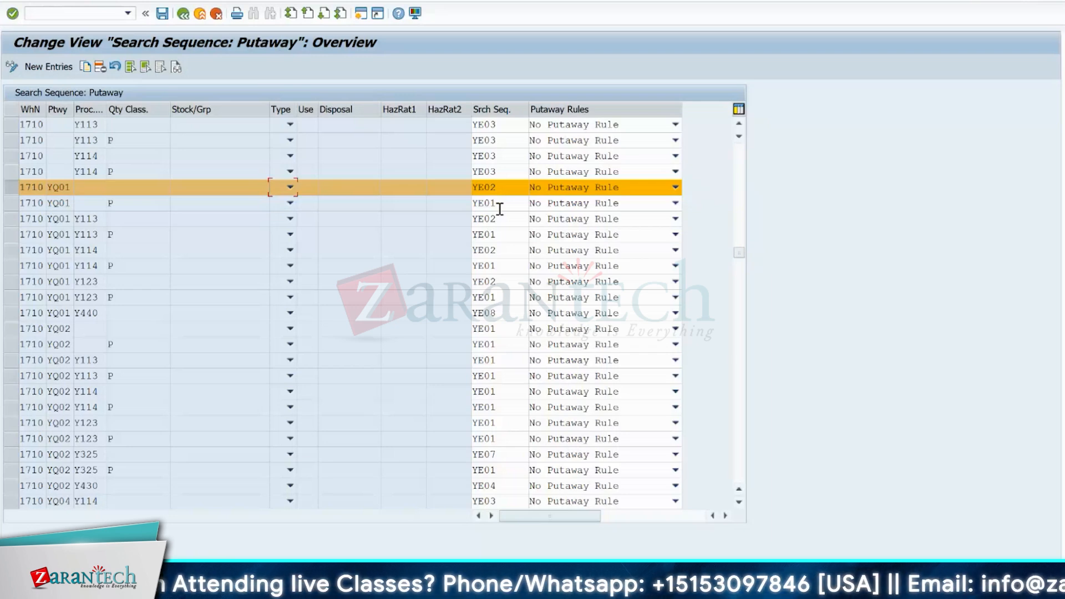
- Look up the possible quantity classifications for the YQ01 entry, and mark the YQ01 entry with classification P
click(132, 187)
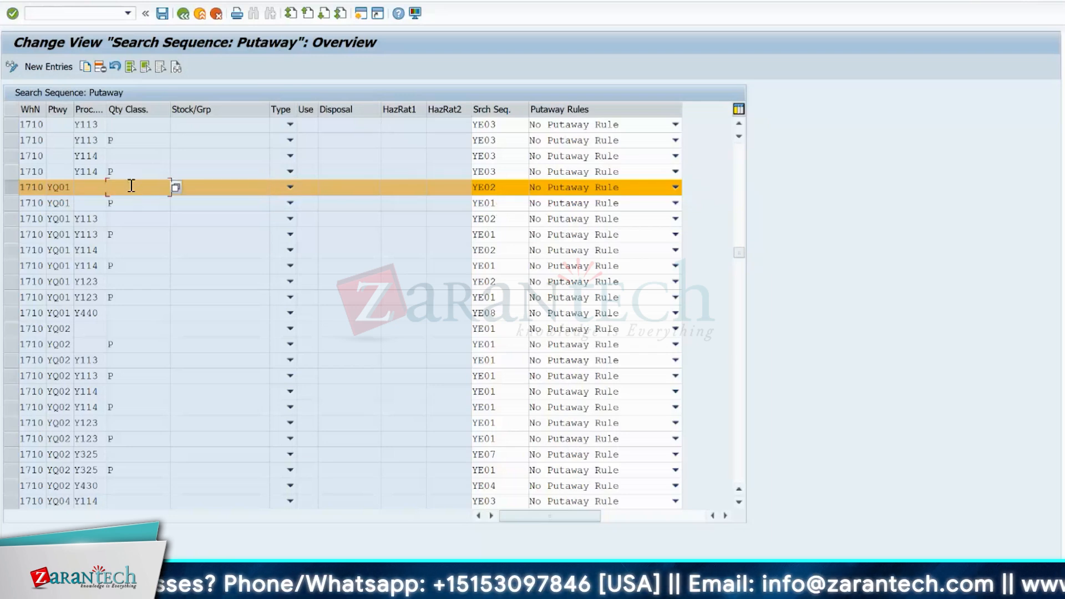
click(175, 187)
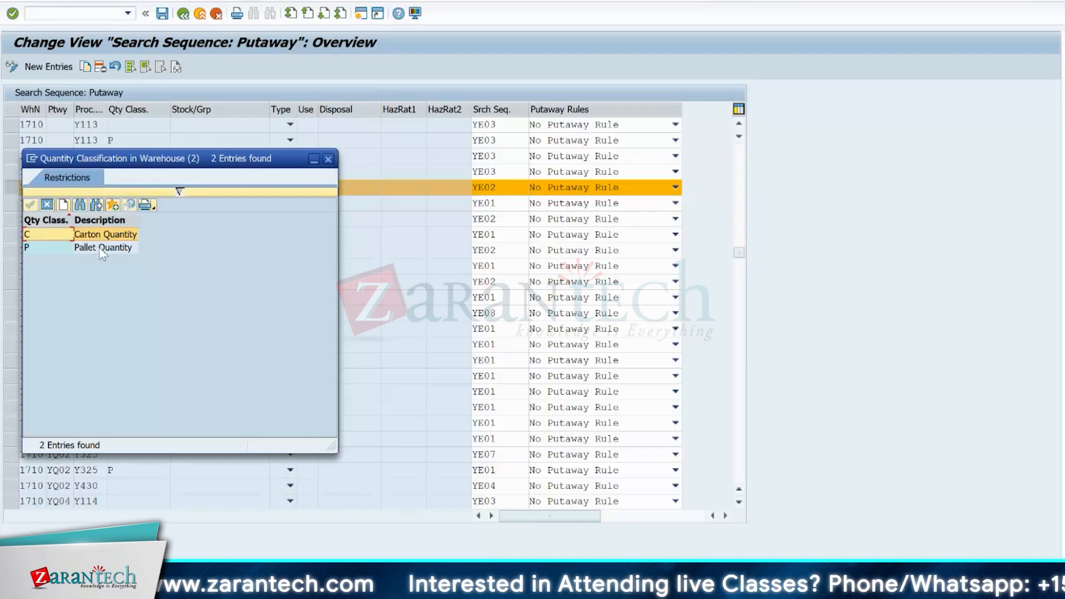
drag(203, 166, 454, 128)
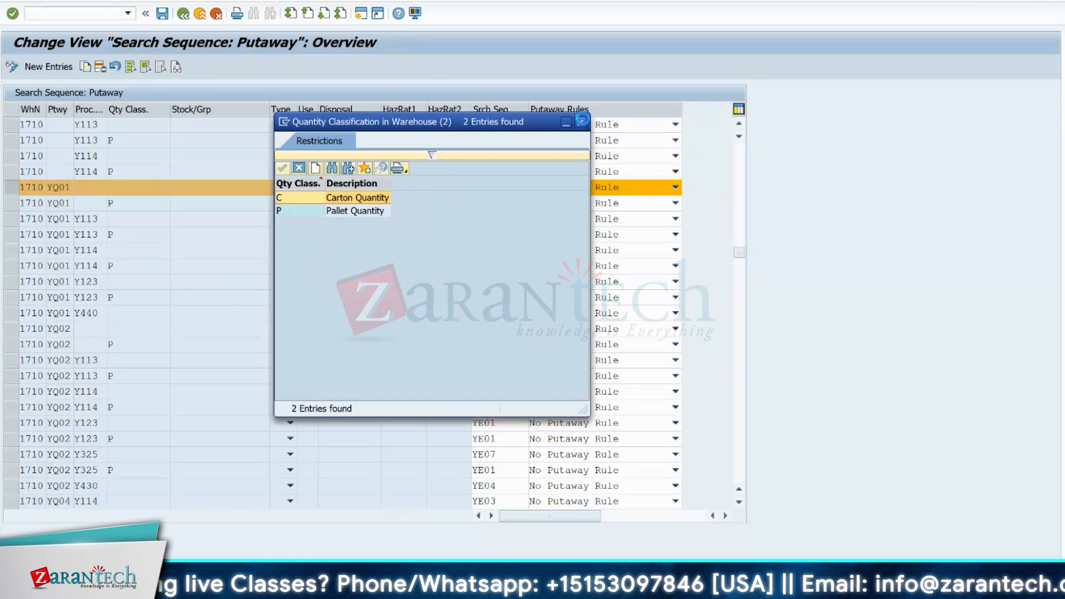
click(580, 122)
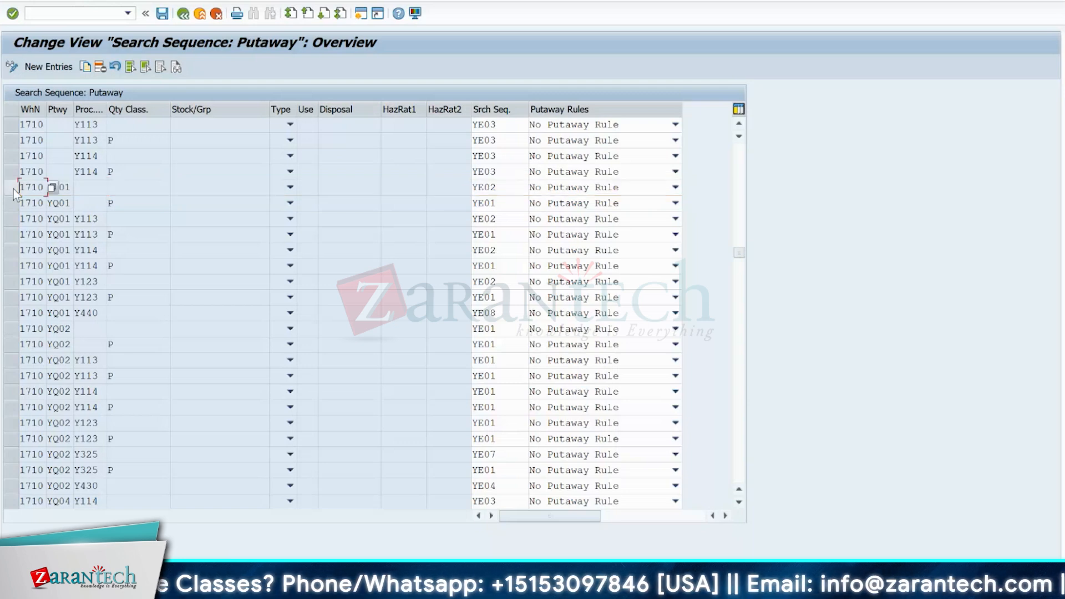
click(16, 203)
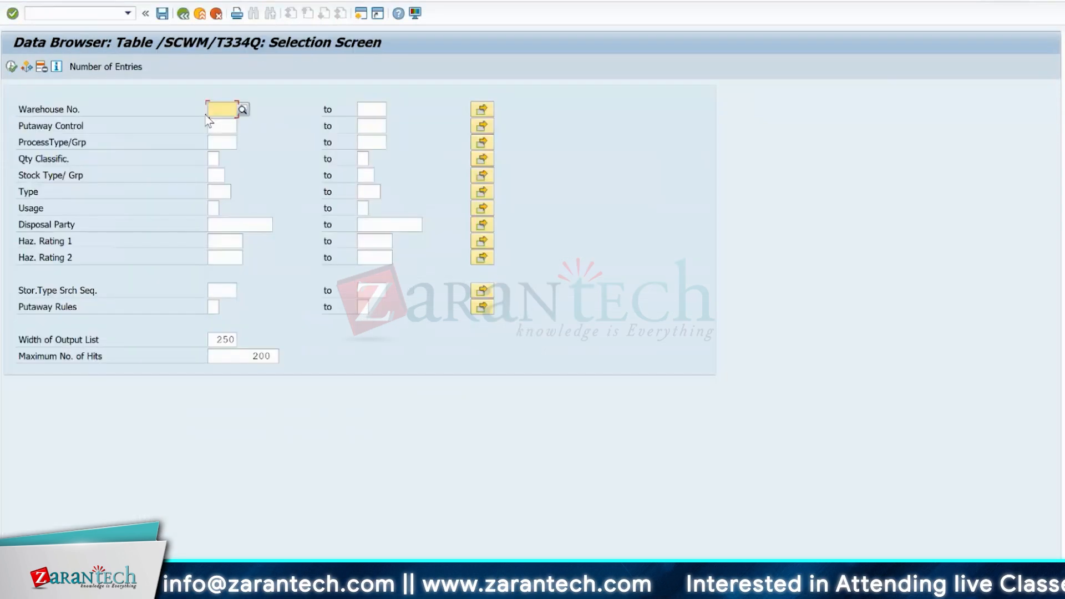
- List the /SCWM/T334Q entries for warehouse 1710 with storage type search sequence ye01, and widen the Seq column
click(214, 111)
click(216, 138)
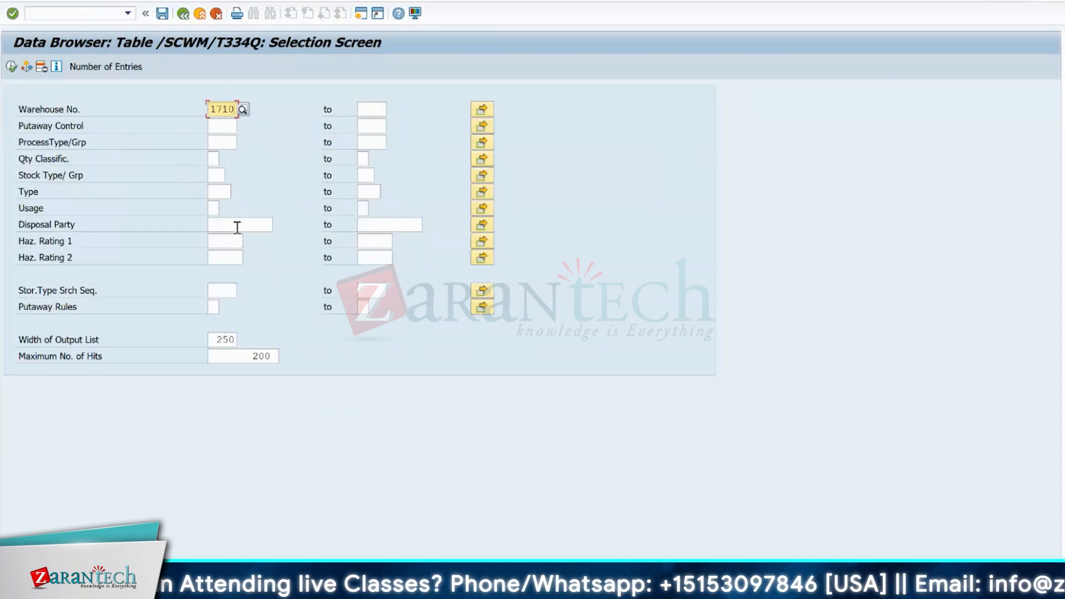
click(215, 291)
text(ye)
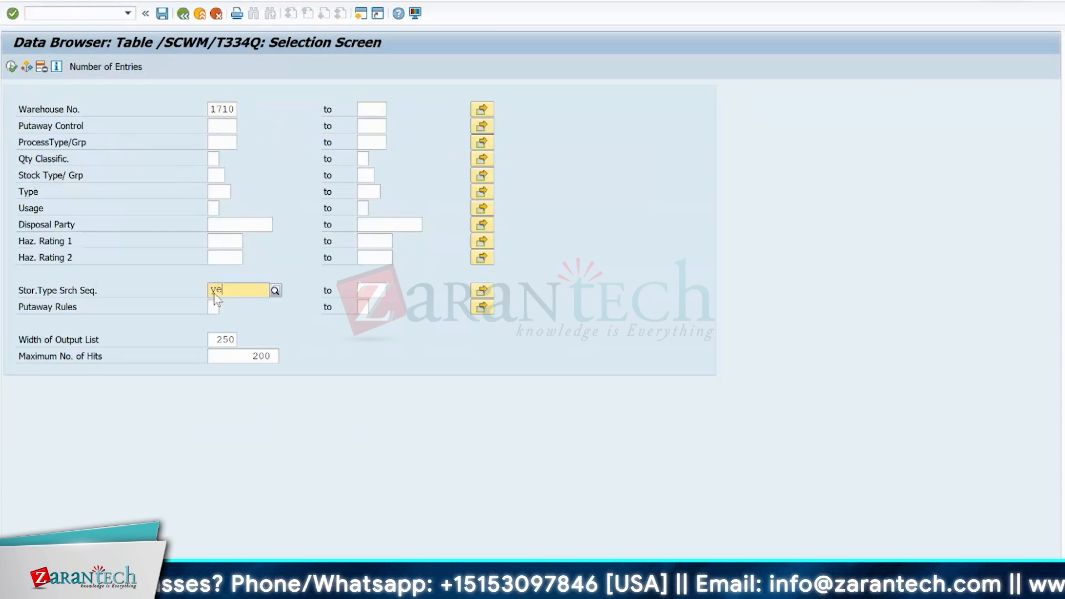
text(01)
key(F8)
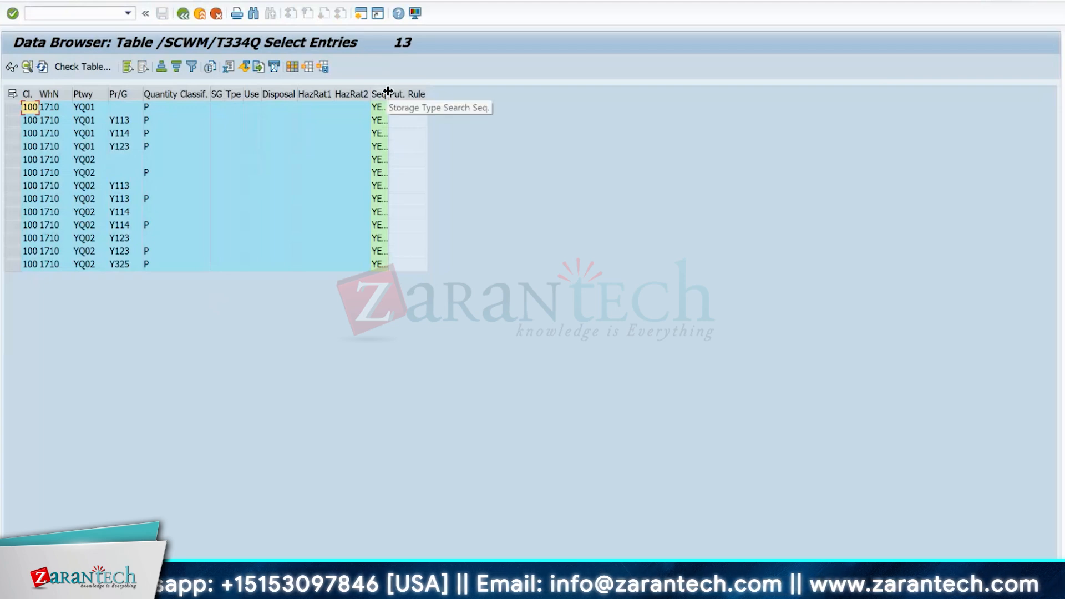
drag(390, 91, 461, 90)
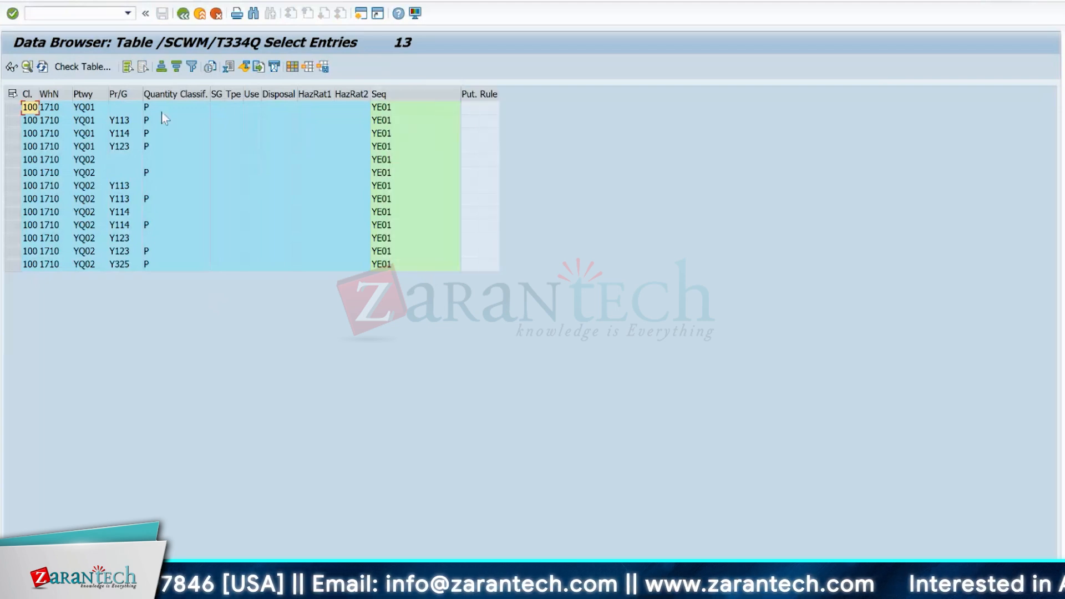
- Examine the putaway control and search sequence columns, the first YQ01 entry with its quantity classification, and the YQ01 entry for Y113
click(80, 93)
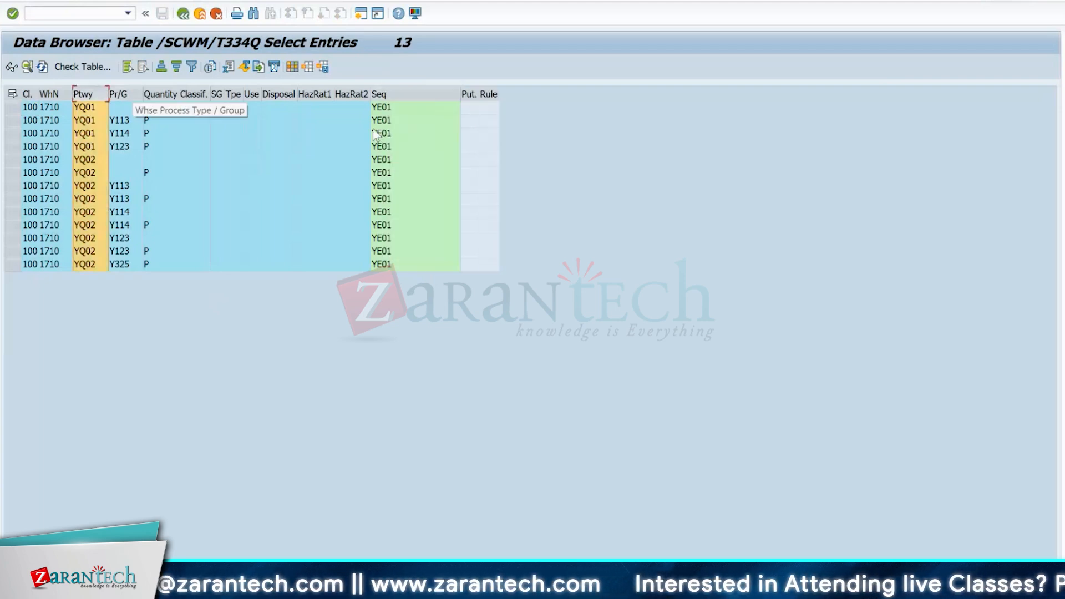
click(383, 94)
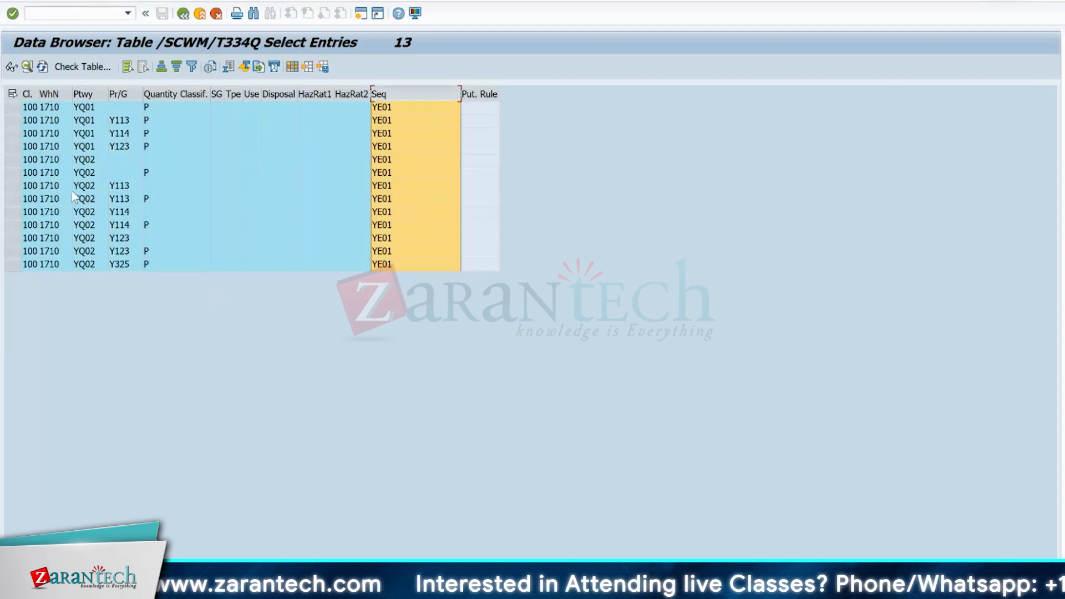
click(83, 93)
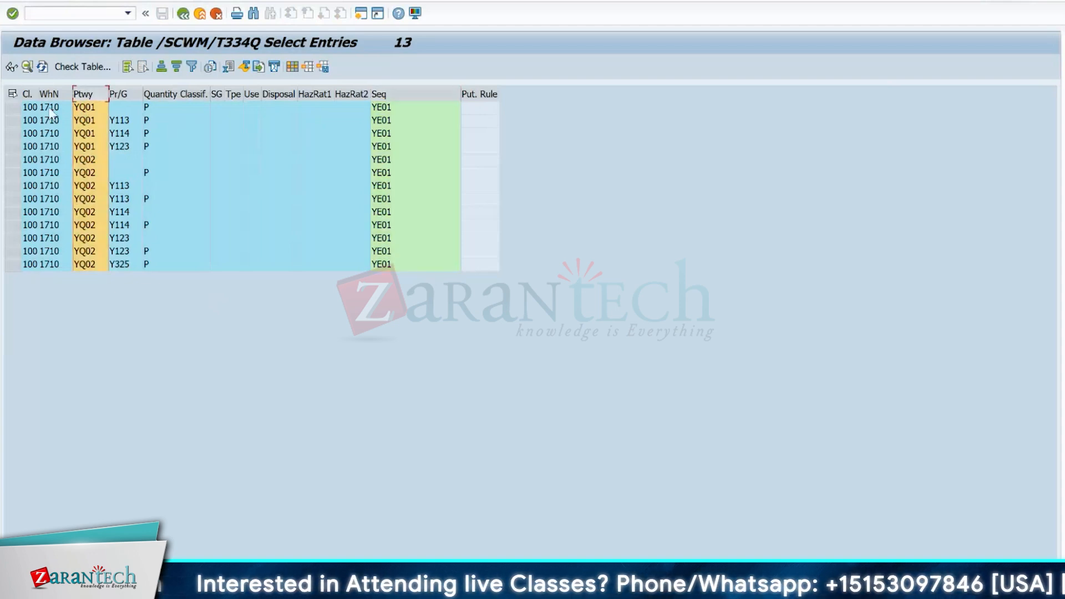
click(12, 108)
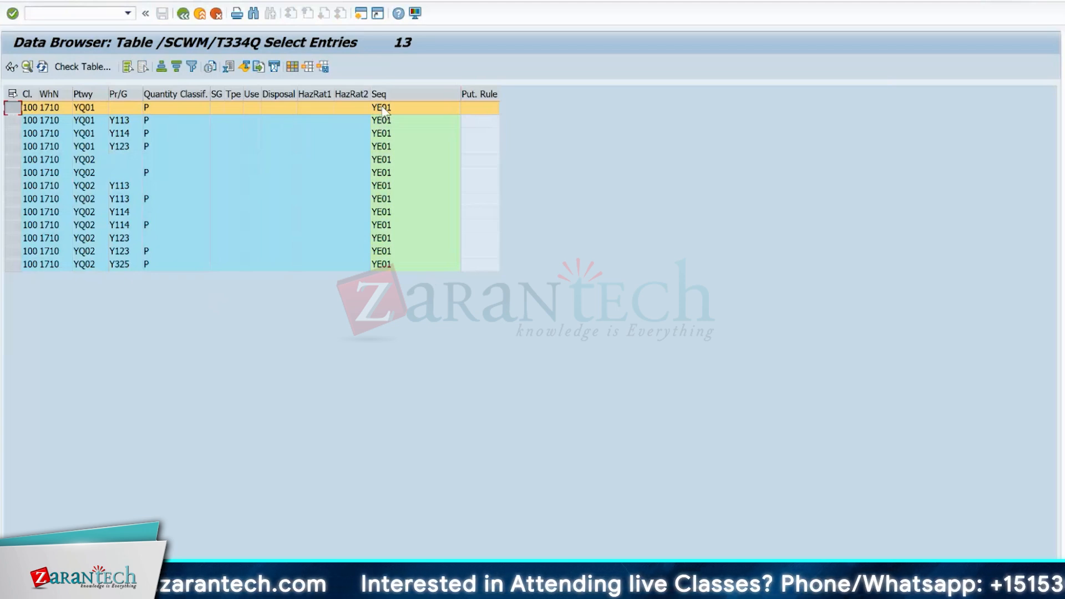
click(87, 111)
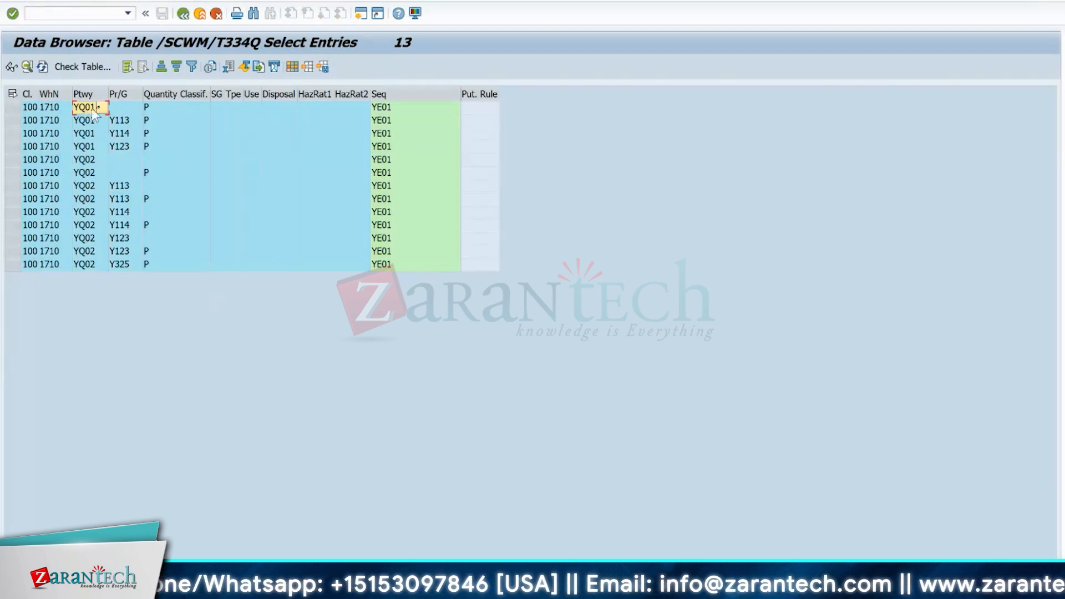
click(175, 112)
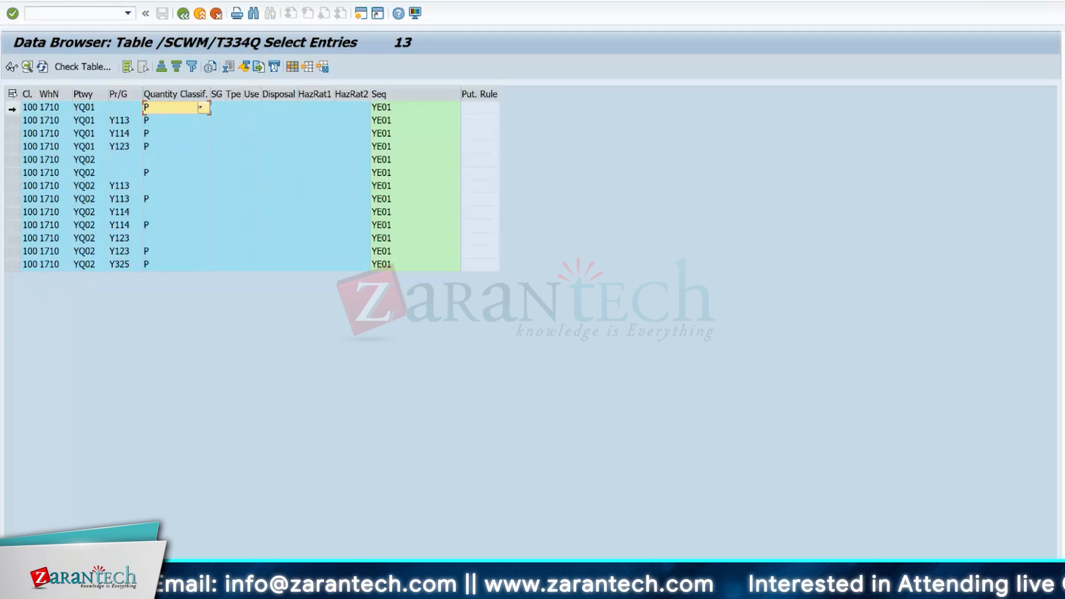
click(13, 107)
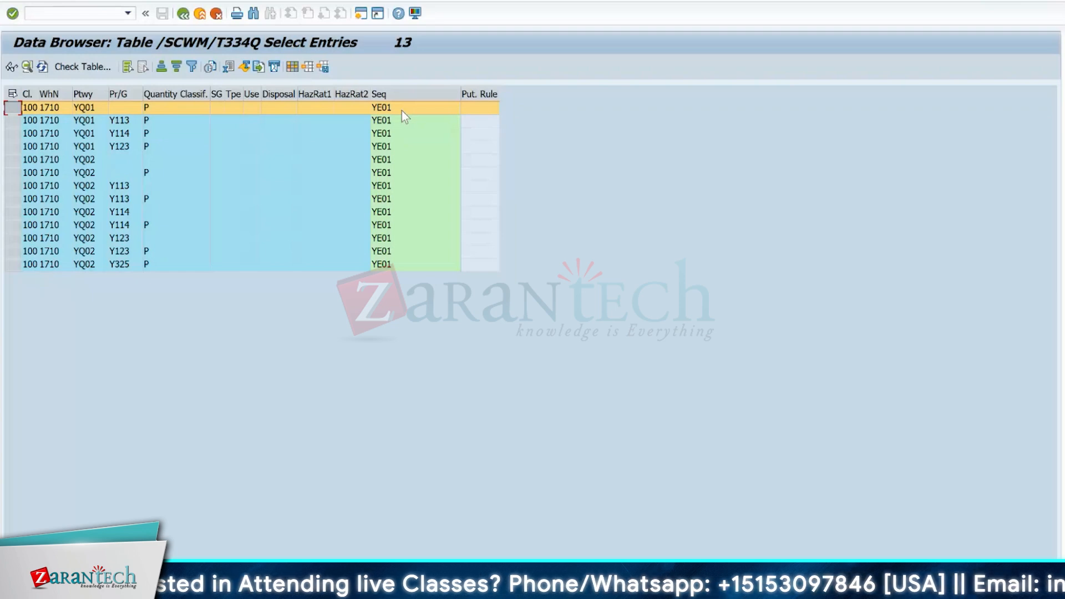
click(13, 121)
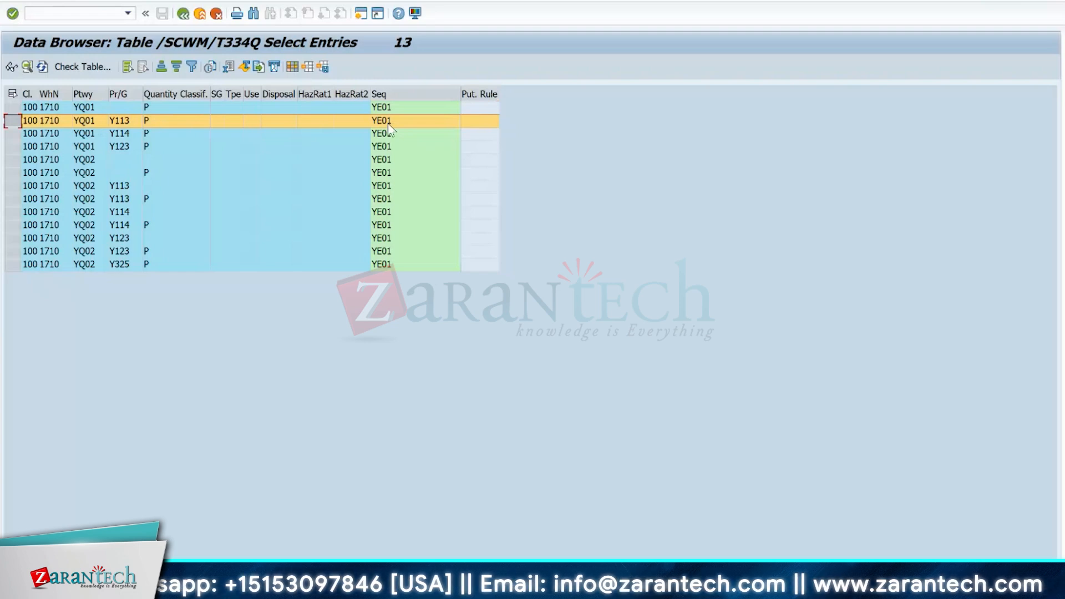
- Leave the /SCWM/T334Q table display, read the Putaway Control field help, and close the putaway search sequence overview
click(183, 14)
click(183, 14)
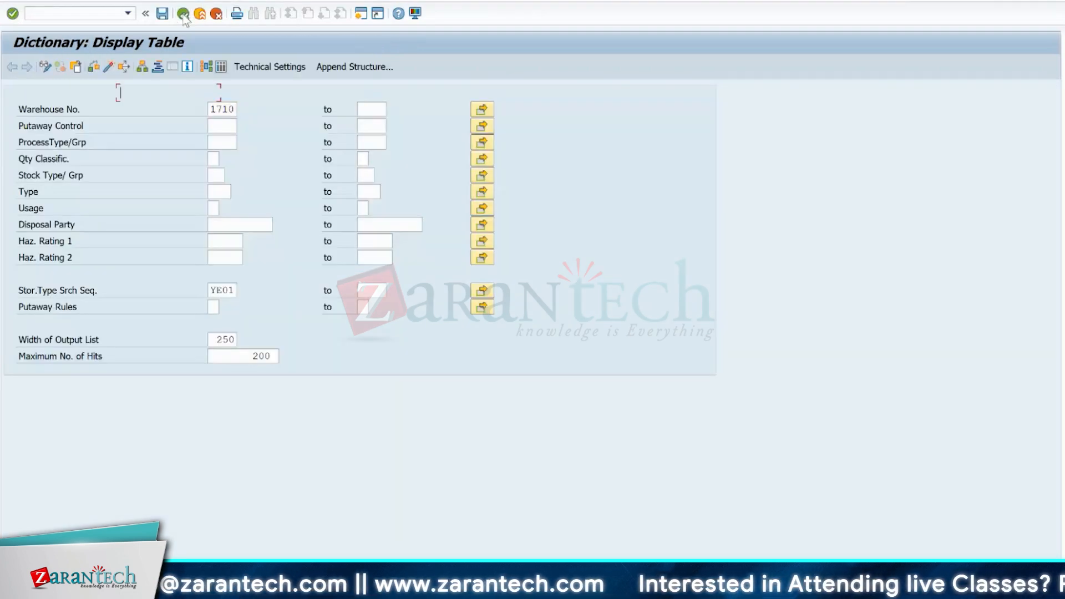
click(183, 15)
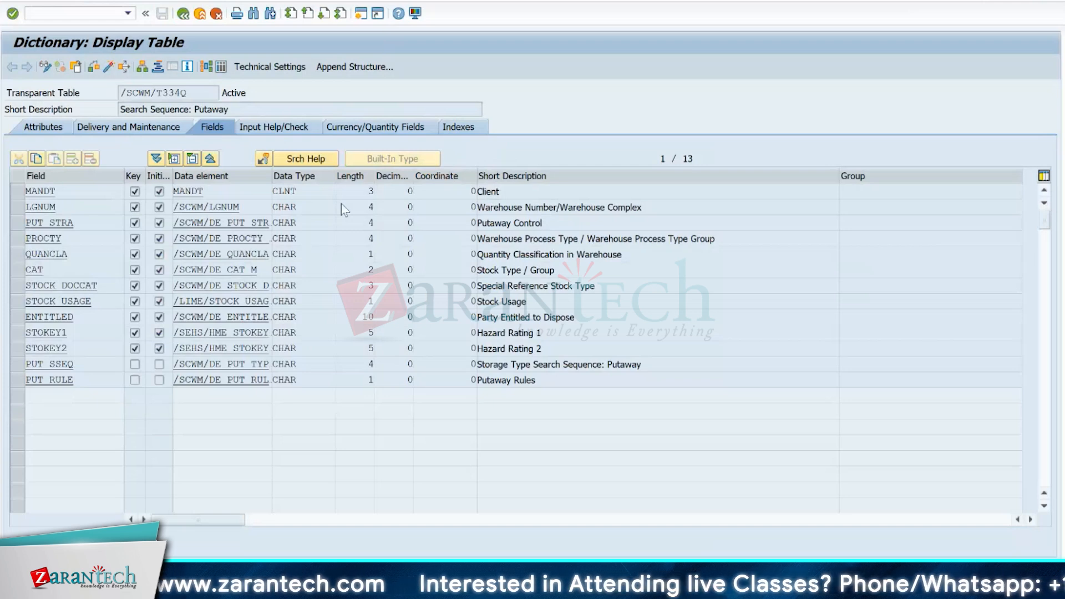
key(F3)
click(358, 208)
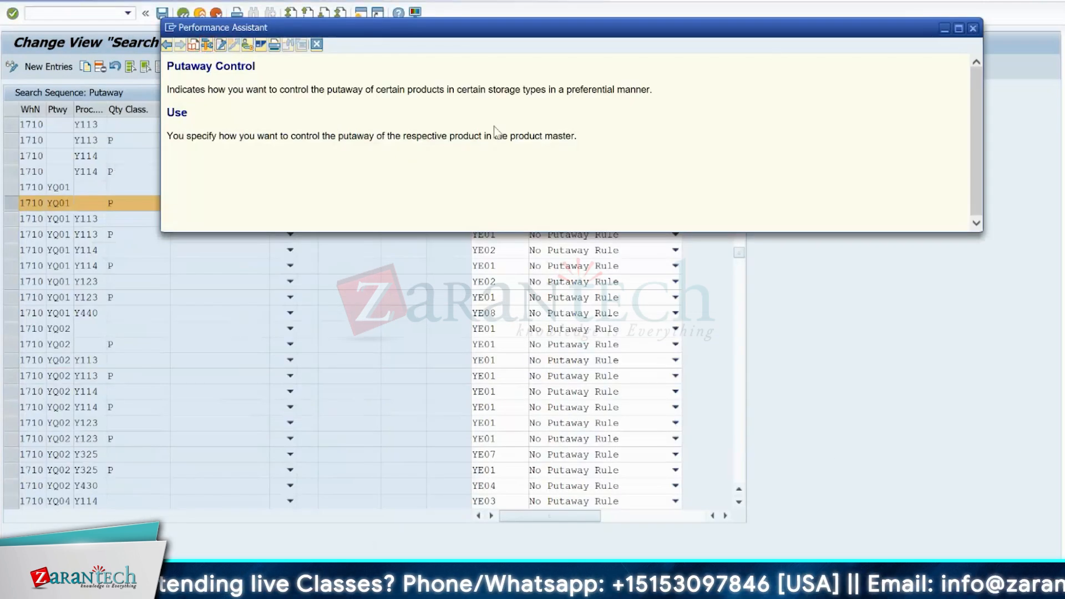
key(Escape)
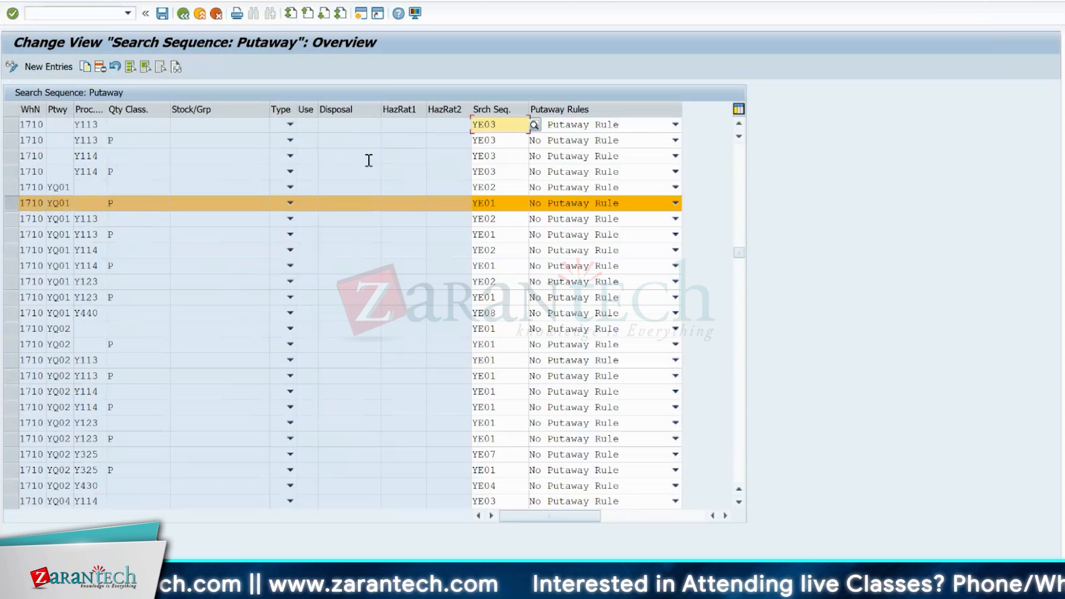
click(182, 14)
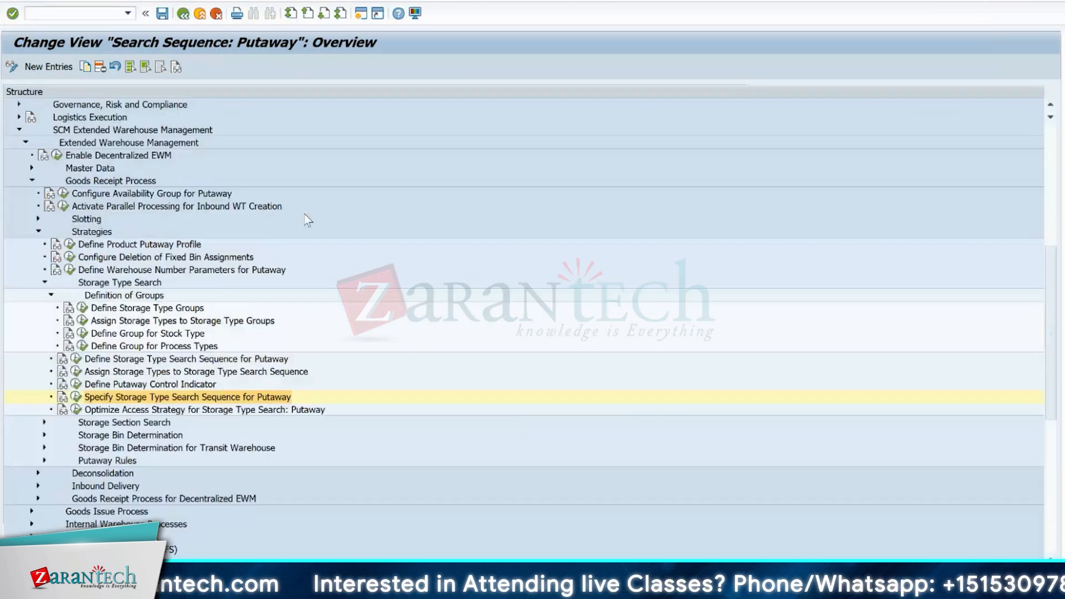
- Open Optimize Access Strategy for Storage Type Search: Putaway, position the list at warehouse 1710, examine its sequence number 1 entry, and return
click(76, 409)
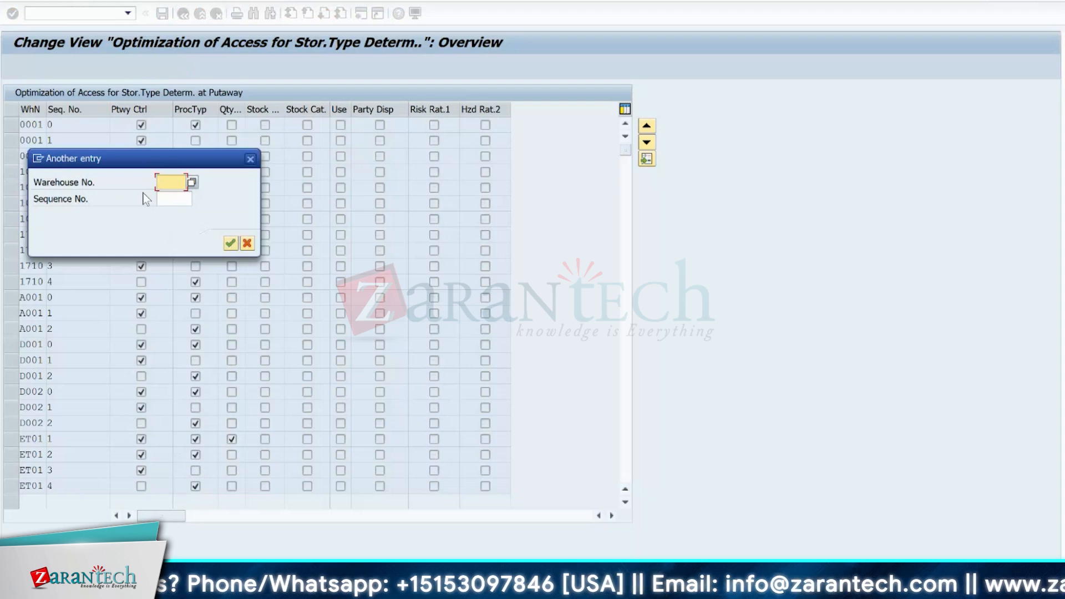
text(1710)
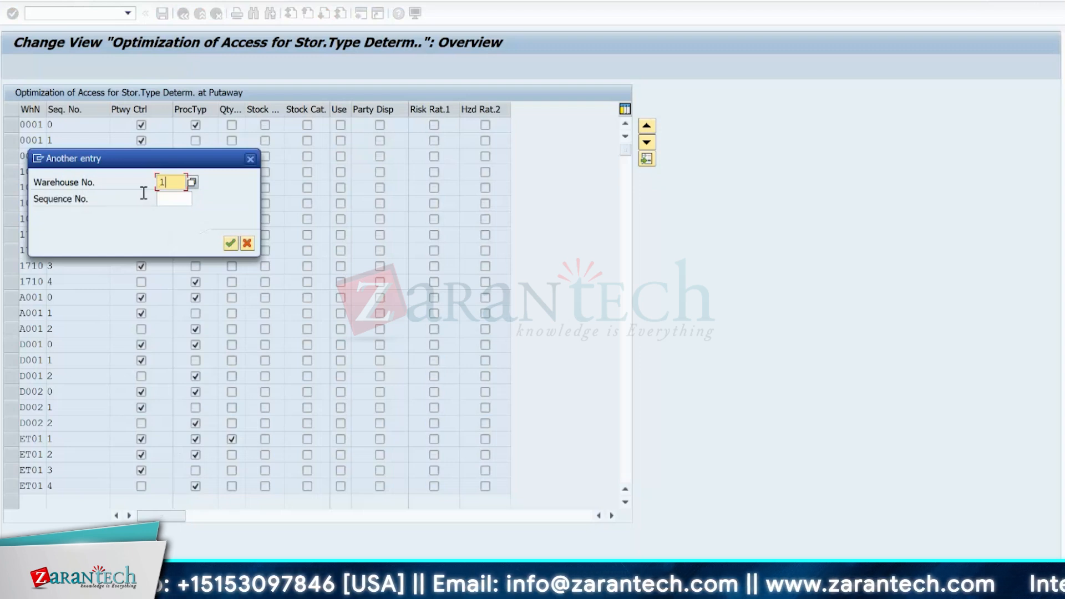
key(Return)
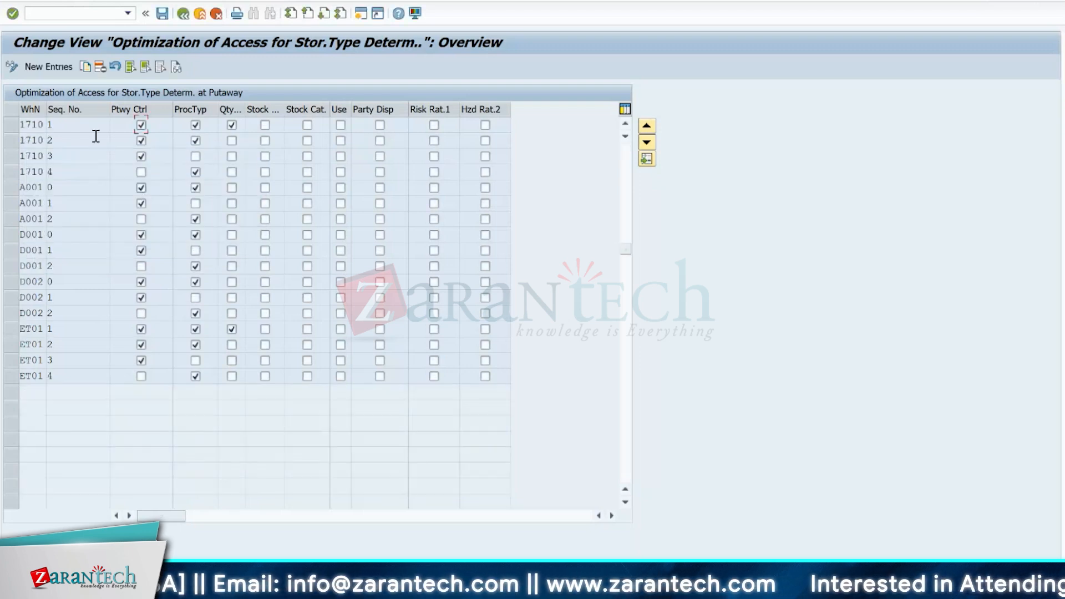
click(12, 125)
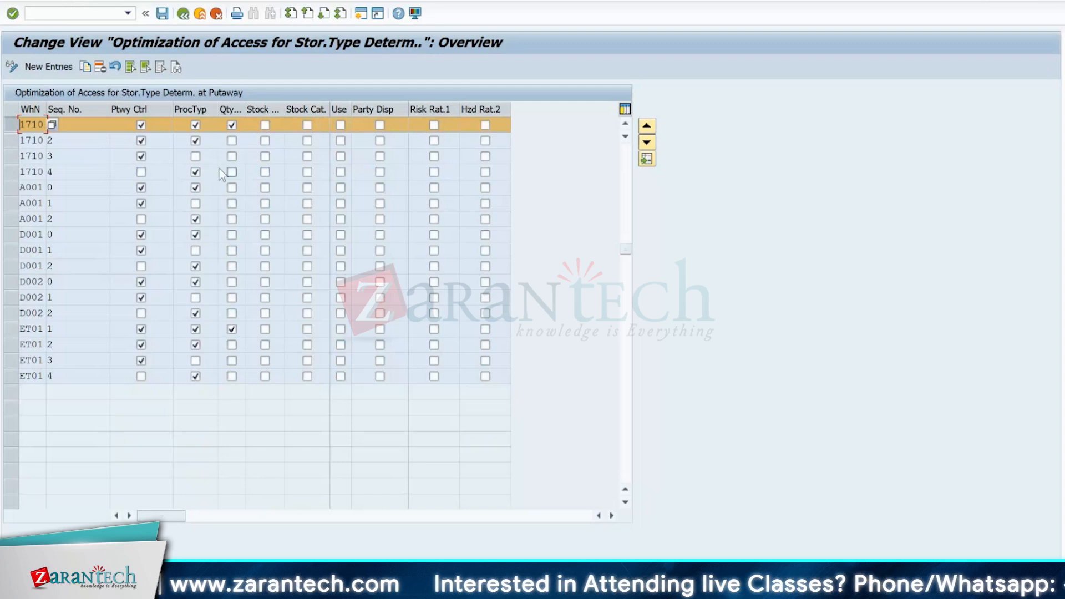
click(183, 14)
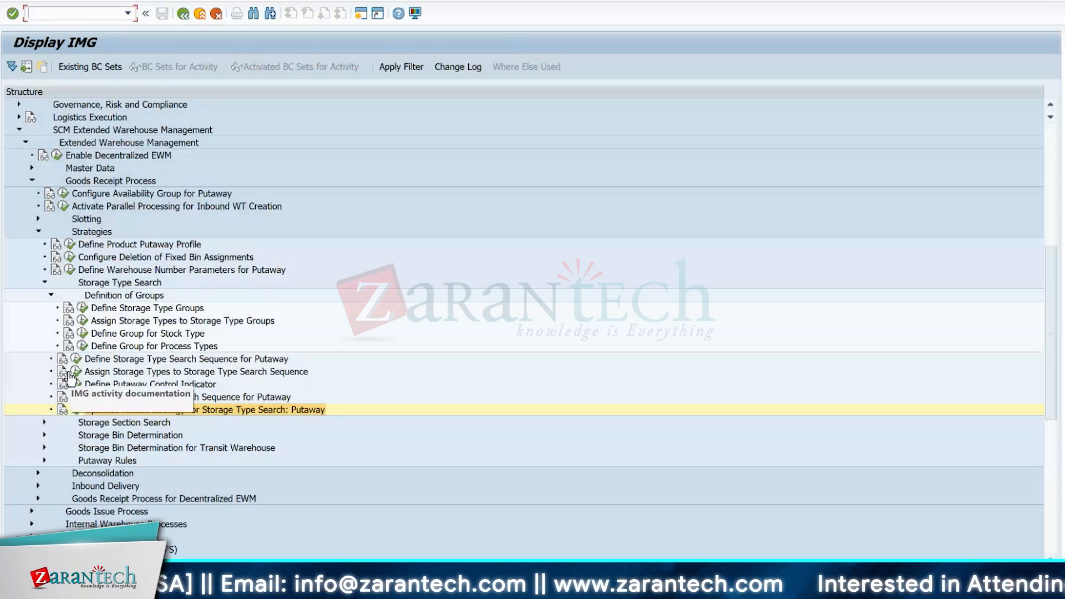
- Review the Define and Specify Storage Type Search Sequence for Putaway activities and return to the IMG structure
click(75, 359)
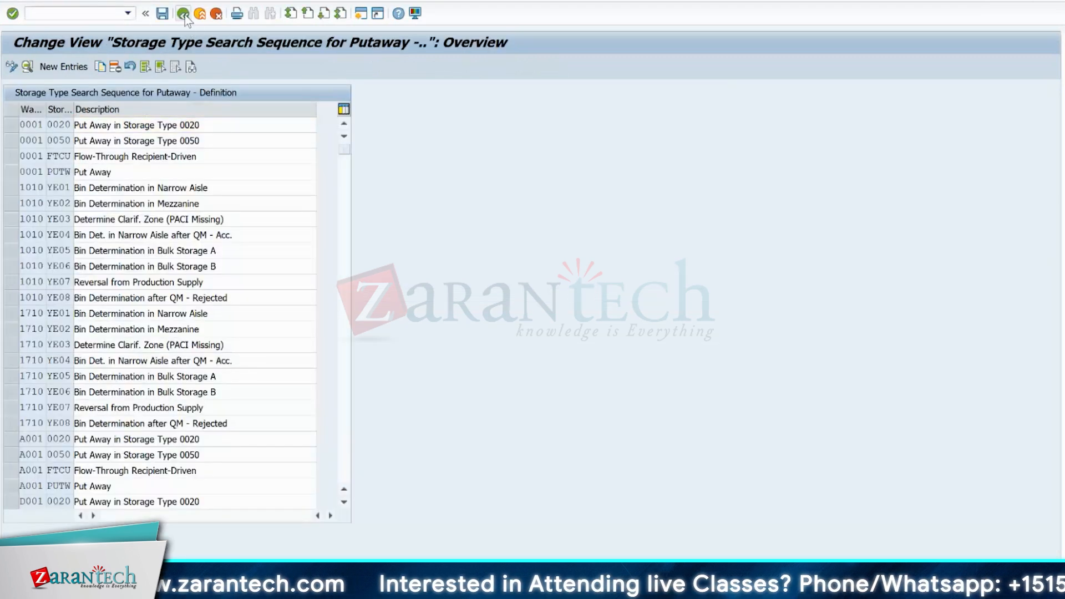
key(F3)
click(76, 398)
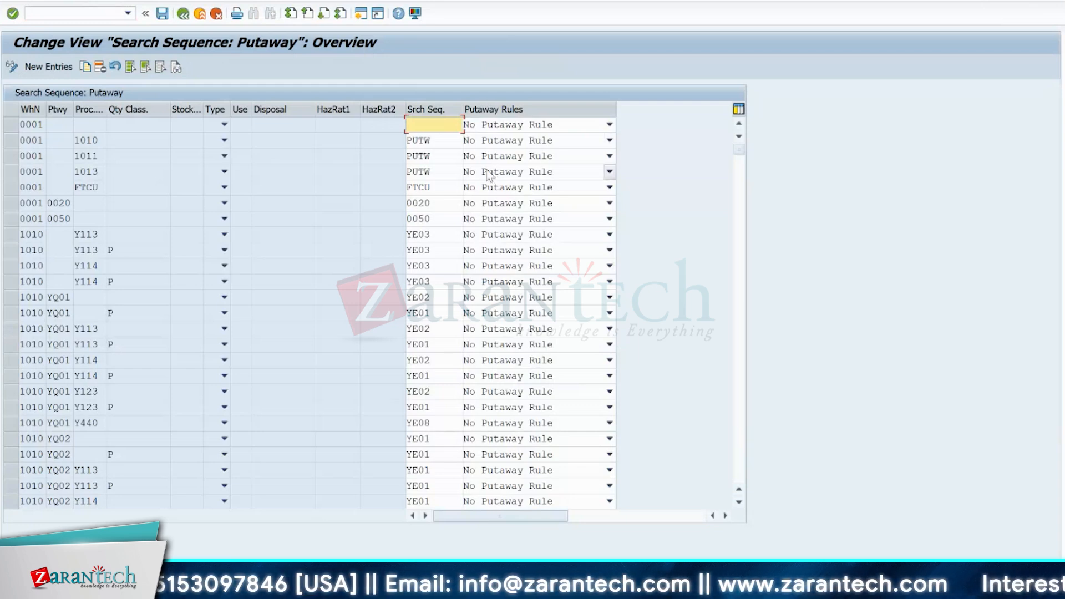
click(183, 14)
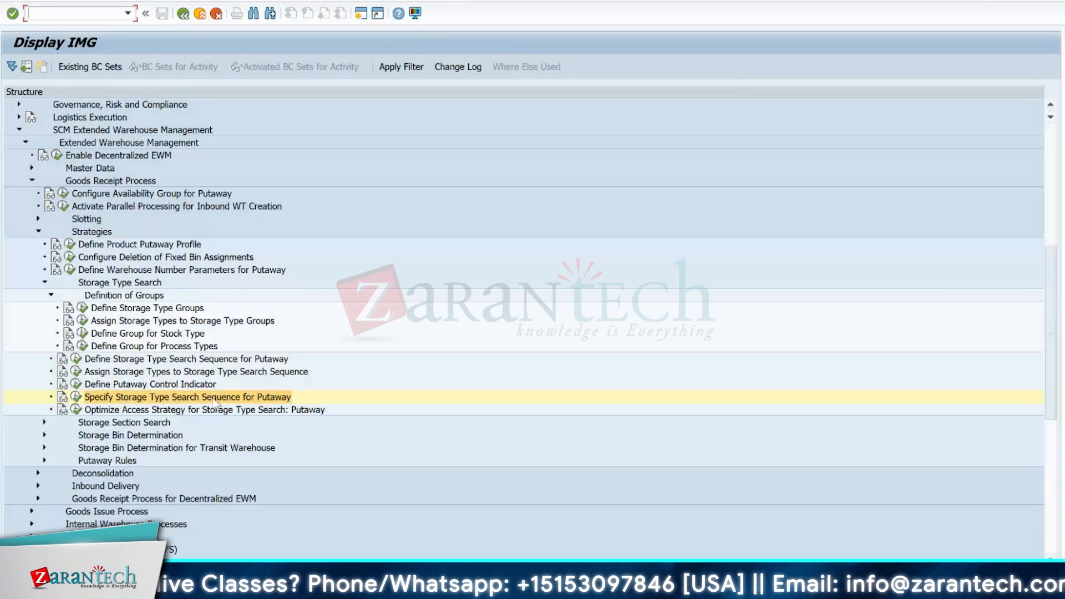
click(76, 397)
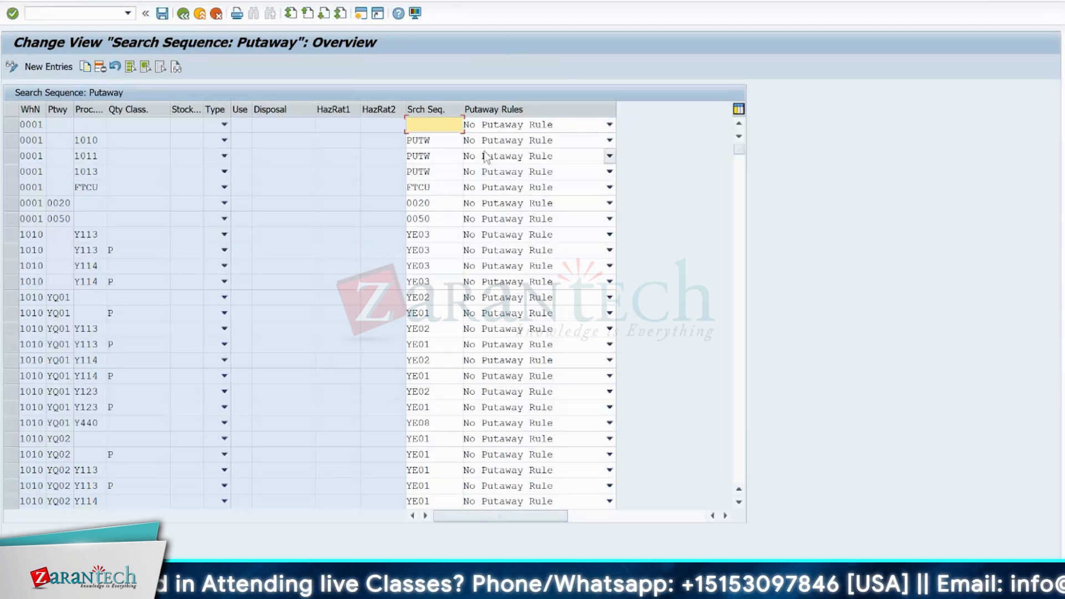
click(183, 14)
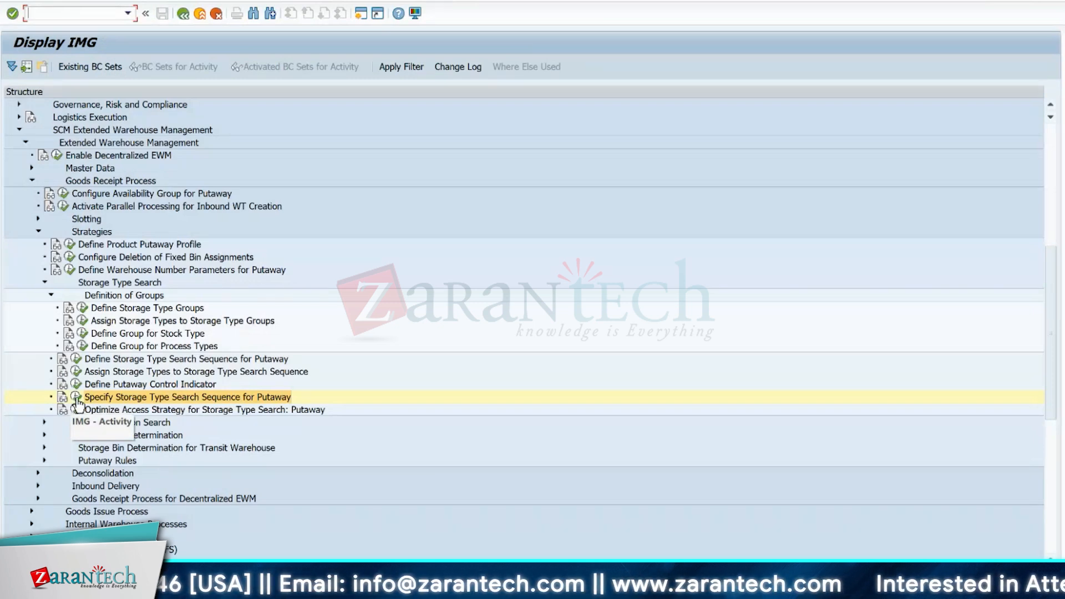
- Reopen Specify Storage Type Search Sequence for Putaway, view the putaway rule options, and mark the first warehouse 1010 YQ01 entry
click(77, 400)
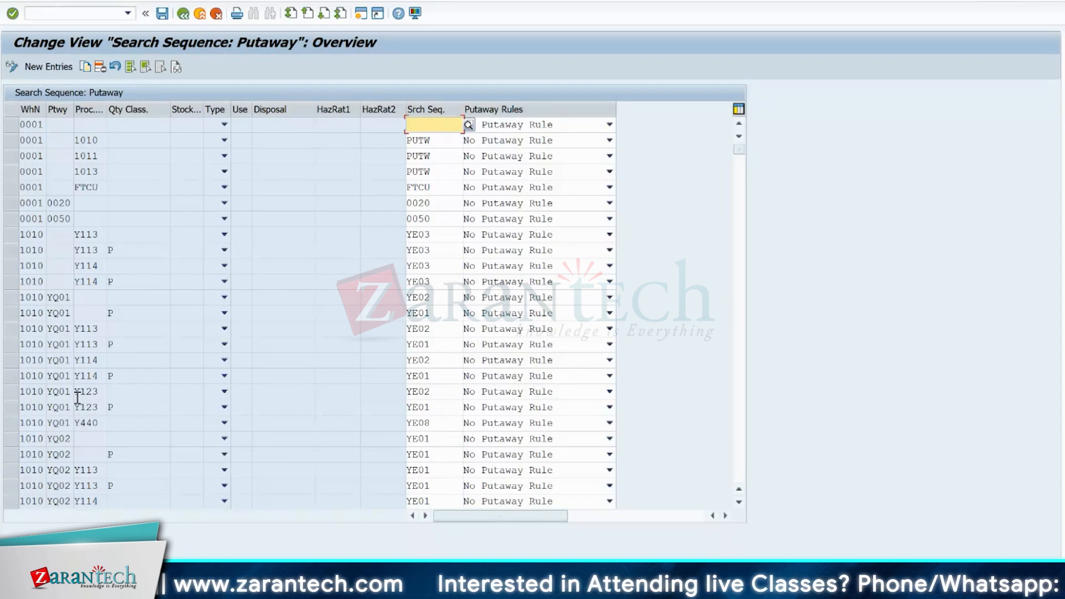
click(541, 124)
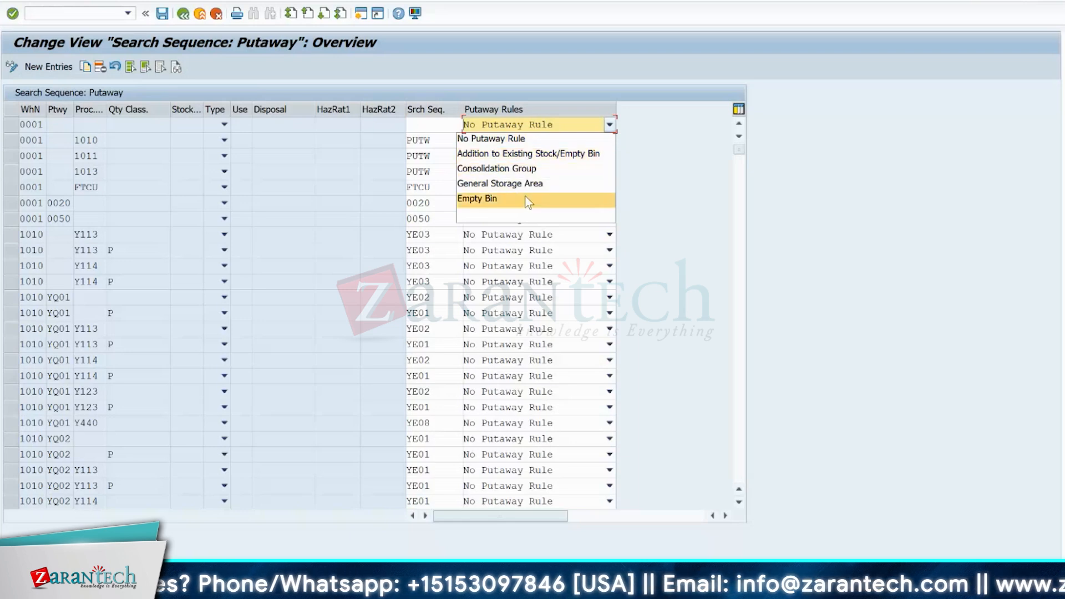
click(549, 139)
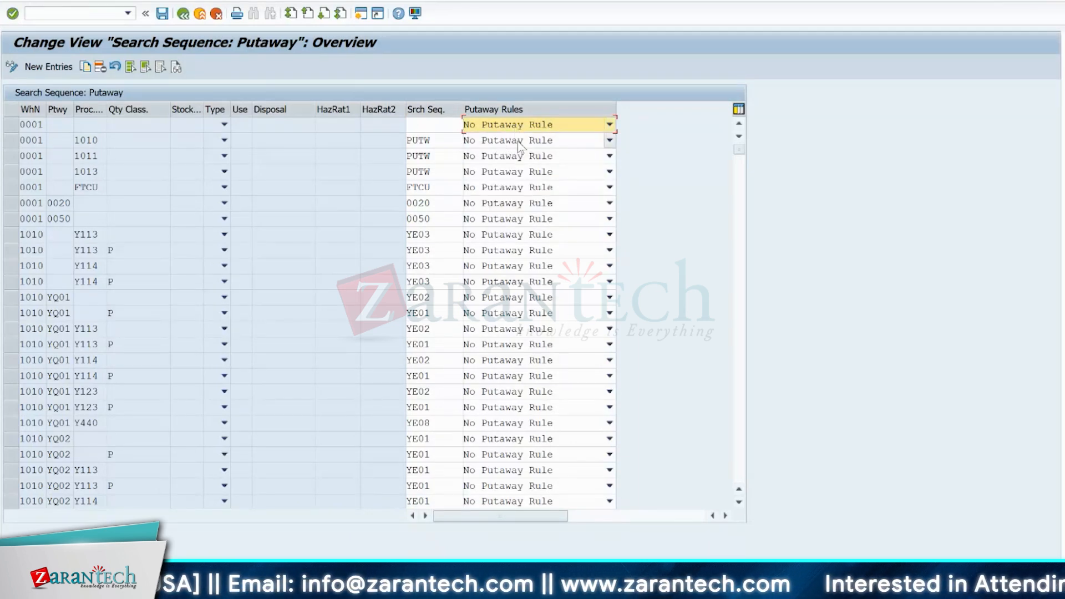
click(9, 298)
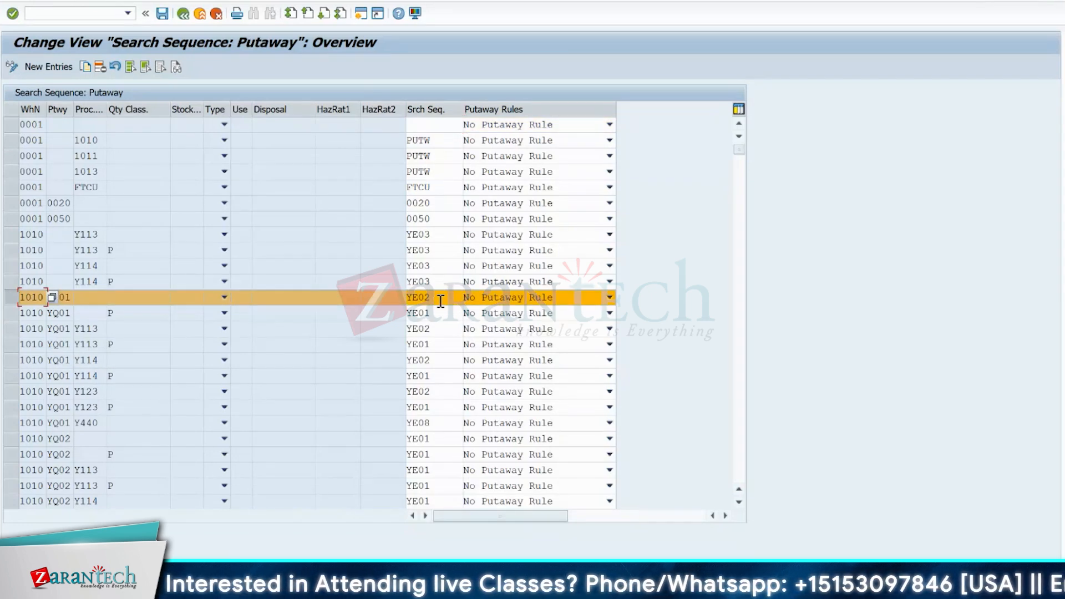
- Switch to Define Putaway Control Indicator and view the details of warehouse 0001's FTCU indicator
key(F3)
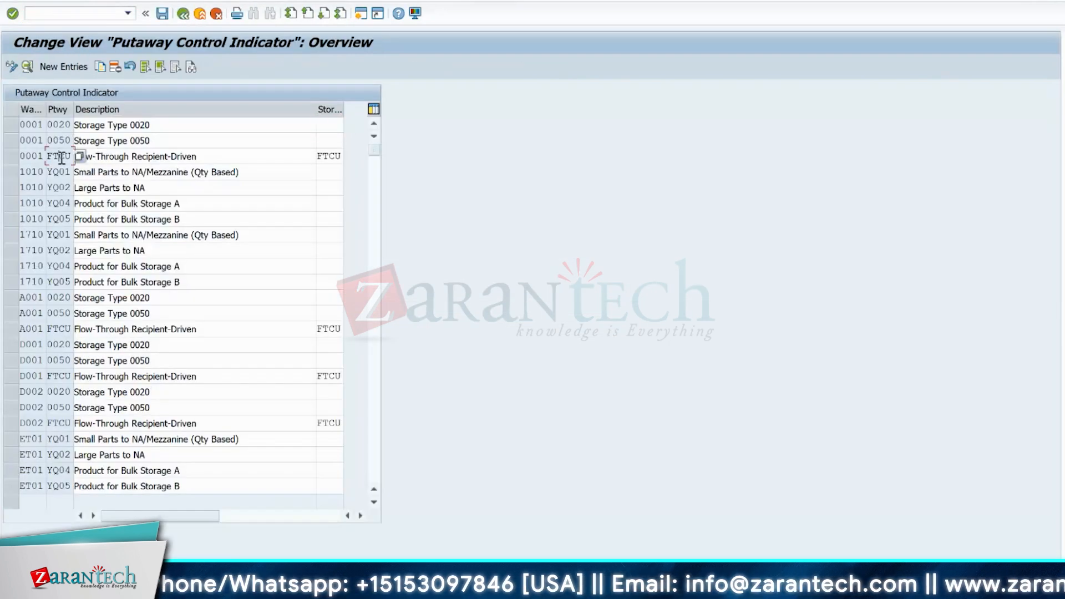
double_click(79, 153)
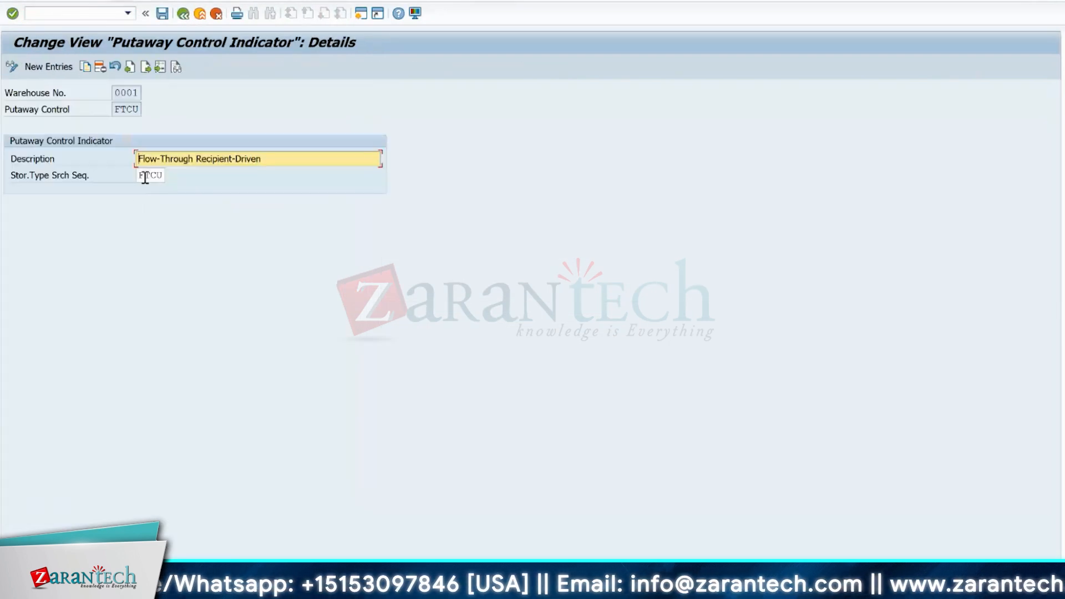
click(184, 14)
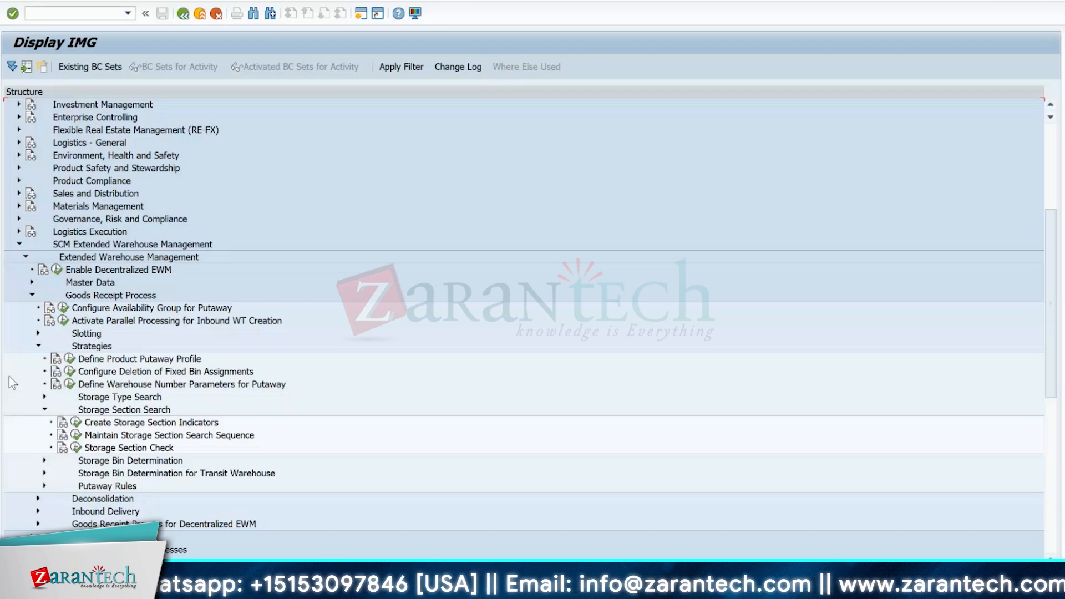
- Switch to the warehouse layout workbook in Excel, and move the large forklift picture onto A3HR and back between the packing workcenter and A1HR
click(538, 582)
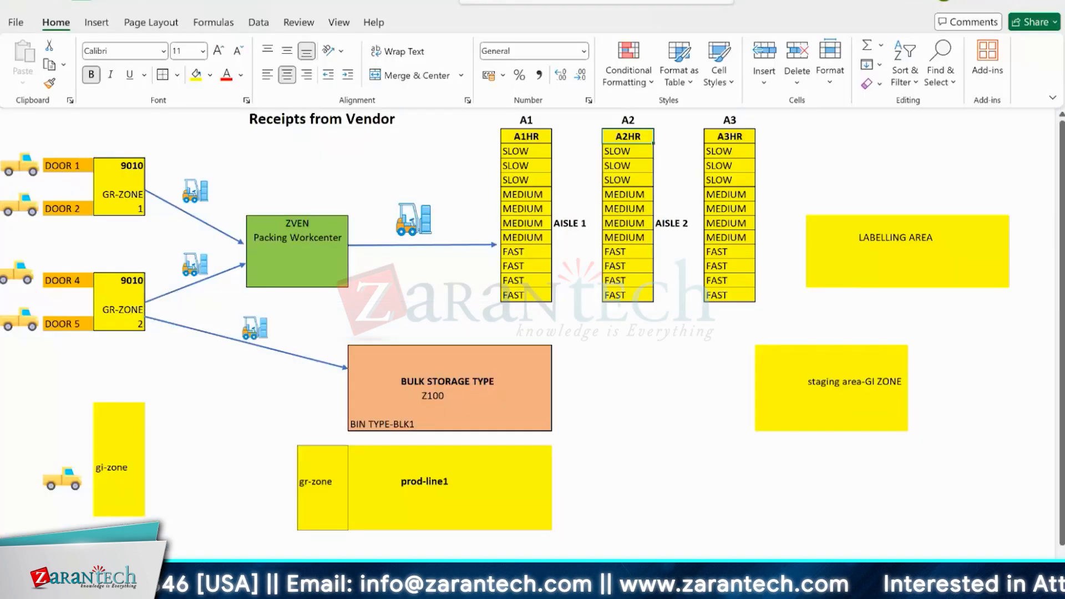
drag(408, 211, 720, 143)
right_click(719, 143)
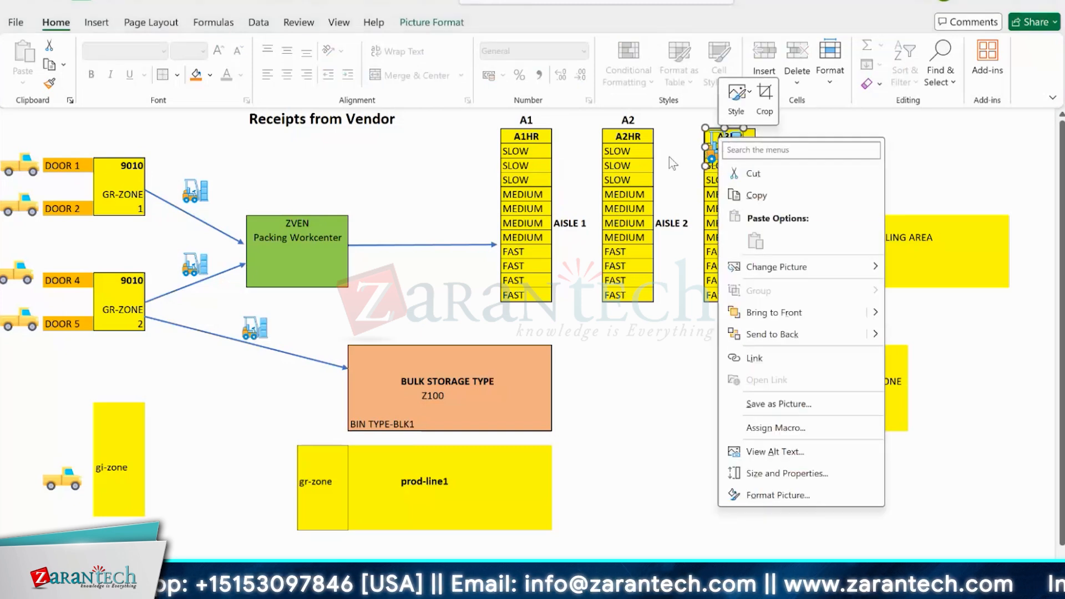
key(Escape)
drag(716, 151, 426, 213)
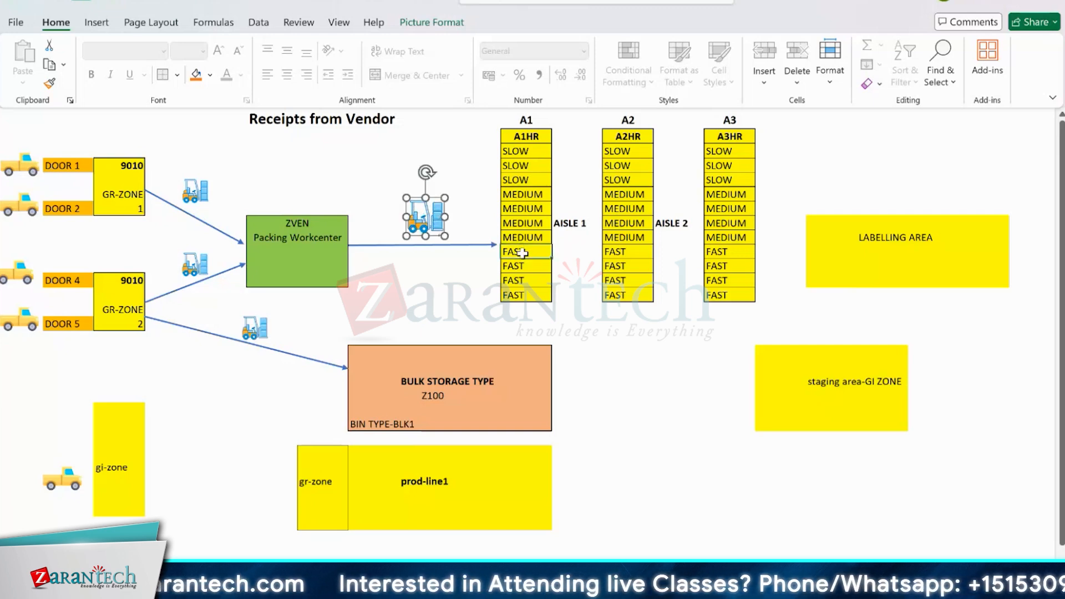
- Mark the four FAST cells of A1HR and switch back to the SAP Display IMG window
drag(522, 253, 521, 295)
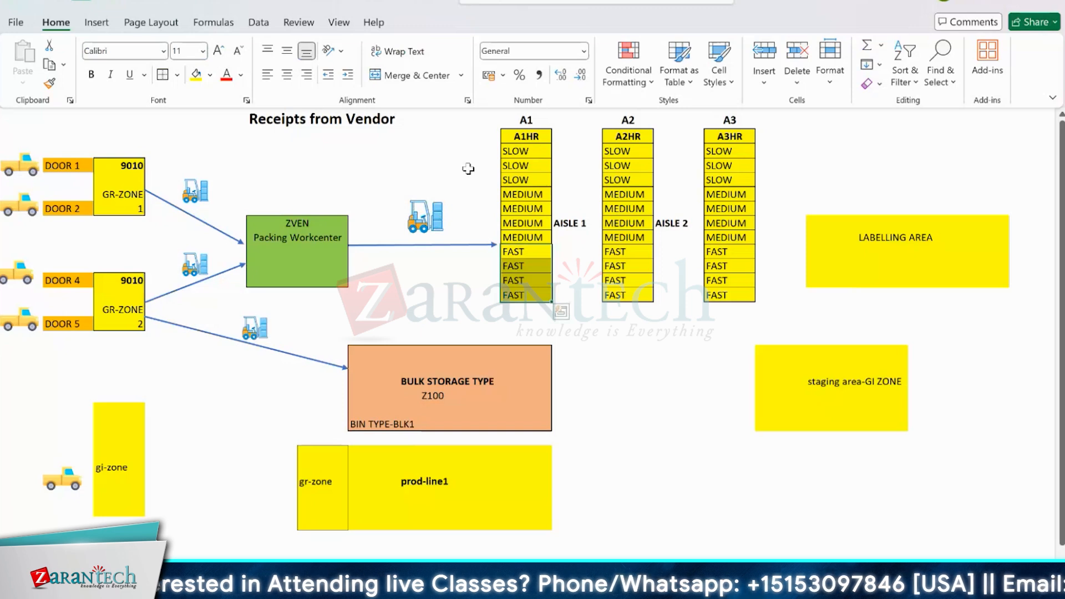
key(alt+Tab)
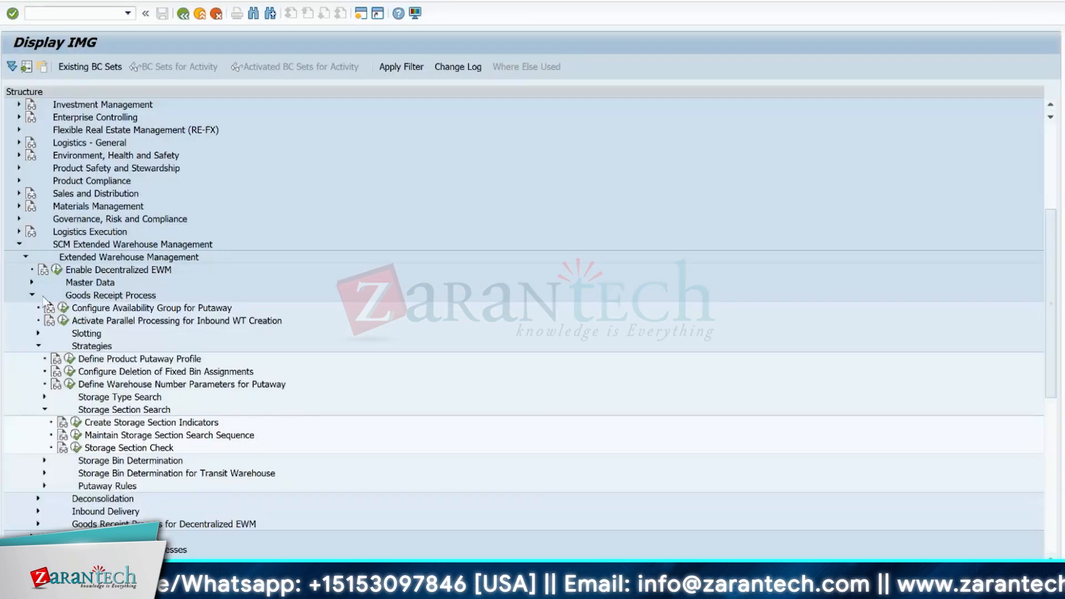
- Expand Master Data in the EWM customizing structure, point out Define Storage Types and Define Storage Sections, and collapse it again
click(32, 282)
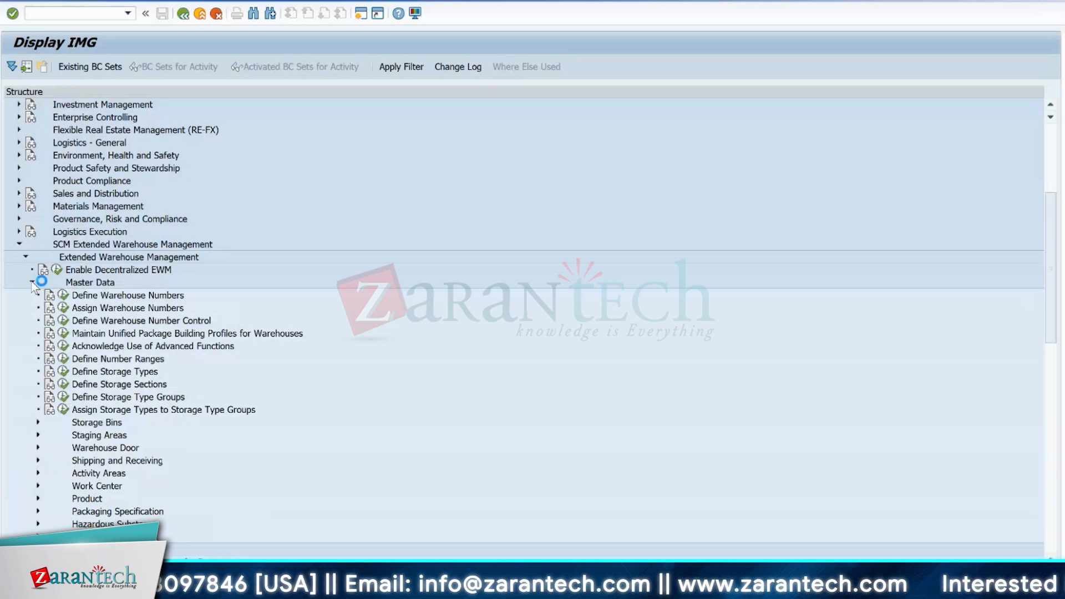
click(110, 371)
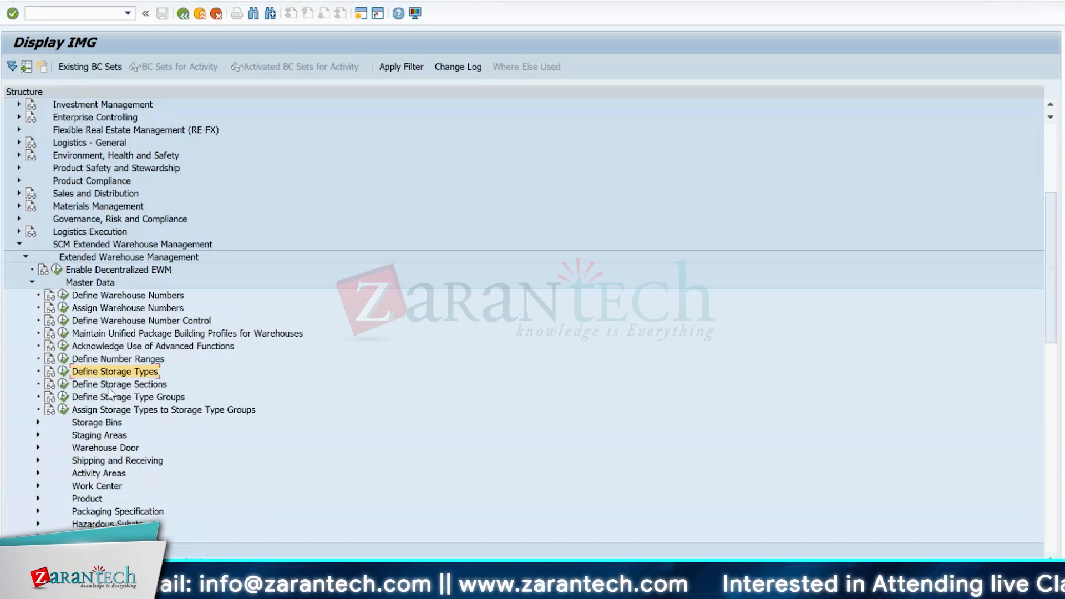
click(110, 388)
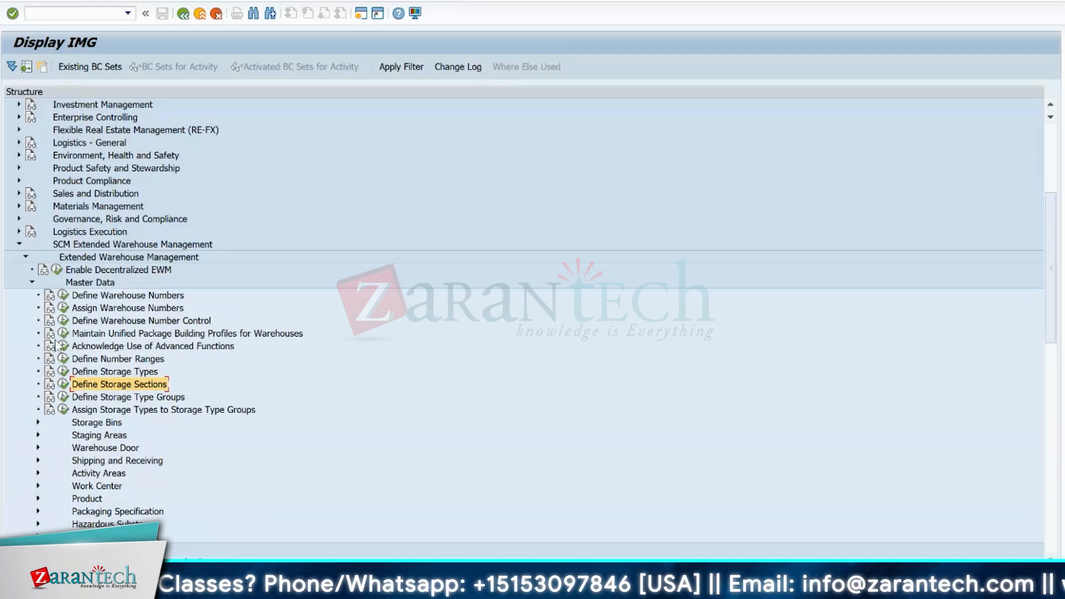
click(30, 283)
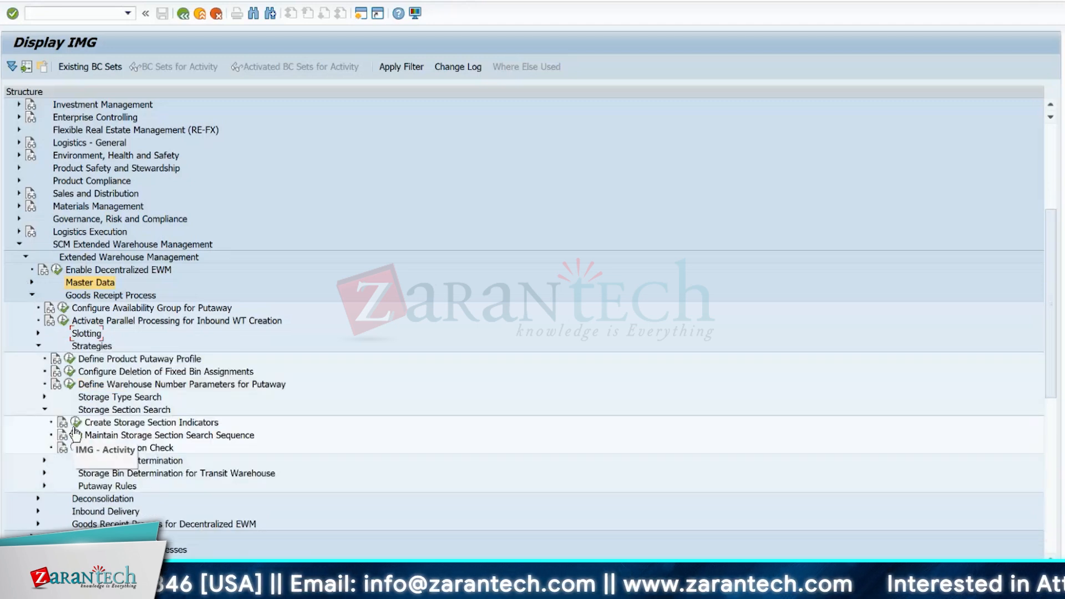
- Open Create Storage Section Indicators under Storage Section Search and mark indicator YS01 of warehouse 1010
click(125, 410)
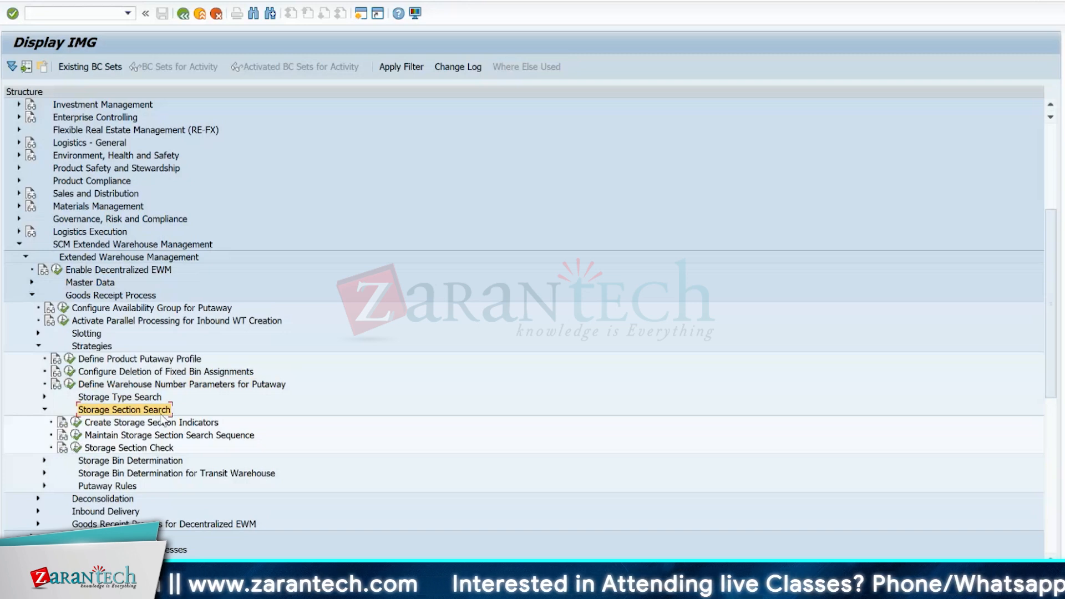
click(76, 422)
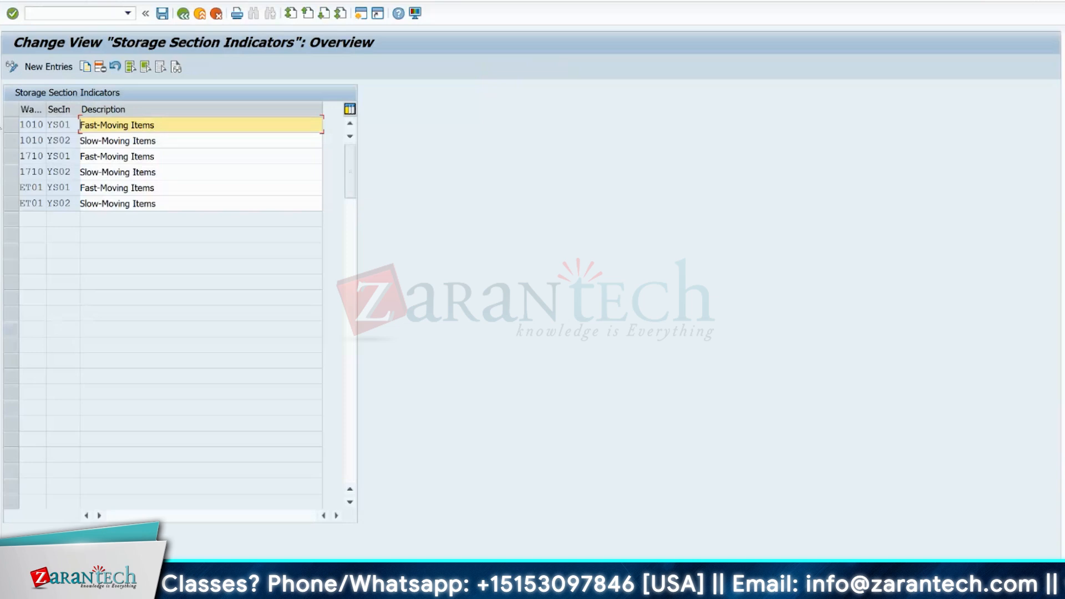
click(57, 127)
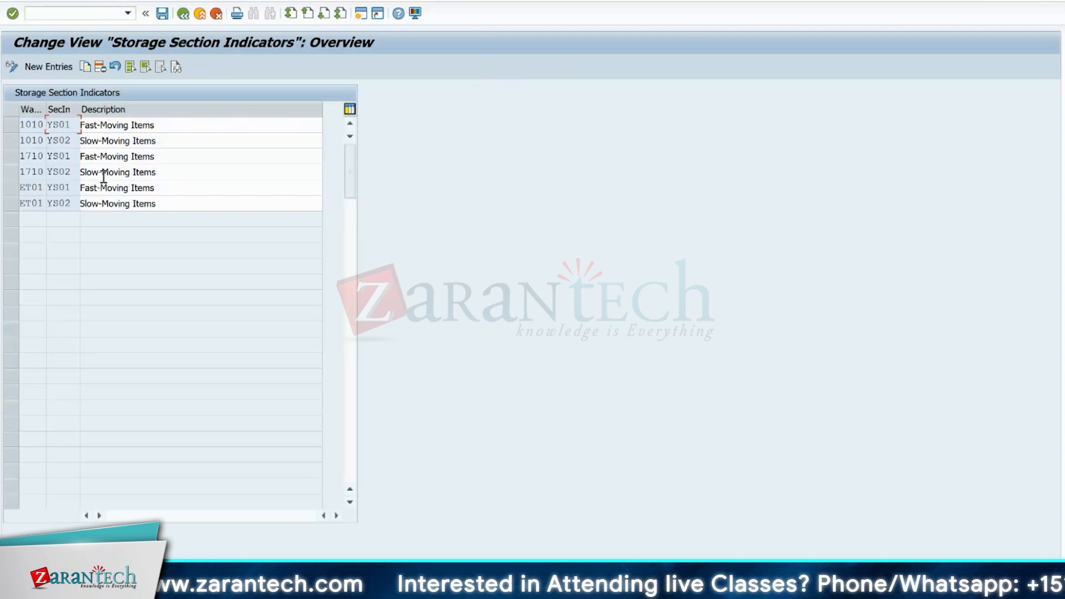
- Open warehouse product maintenance in a new session and display product EWMS4-03 for warehouse 1710
click(76, 15)
text(/o)
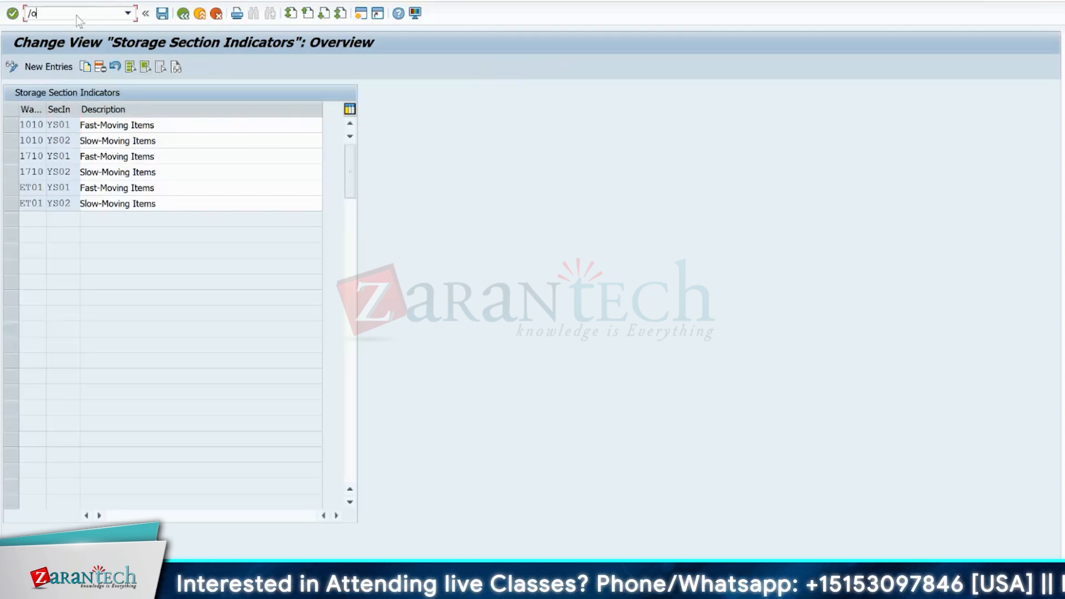
text(/scwm/mat)
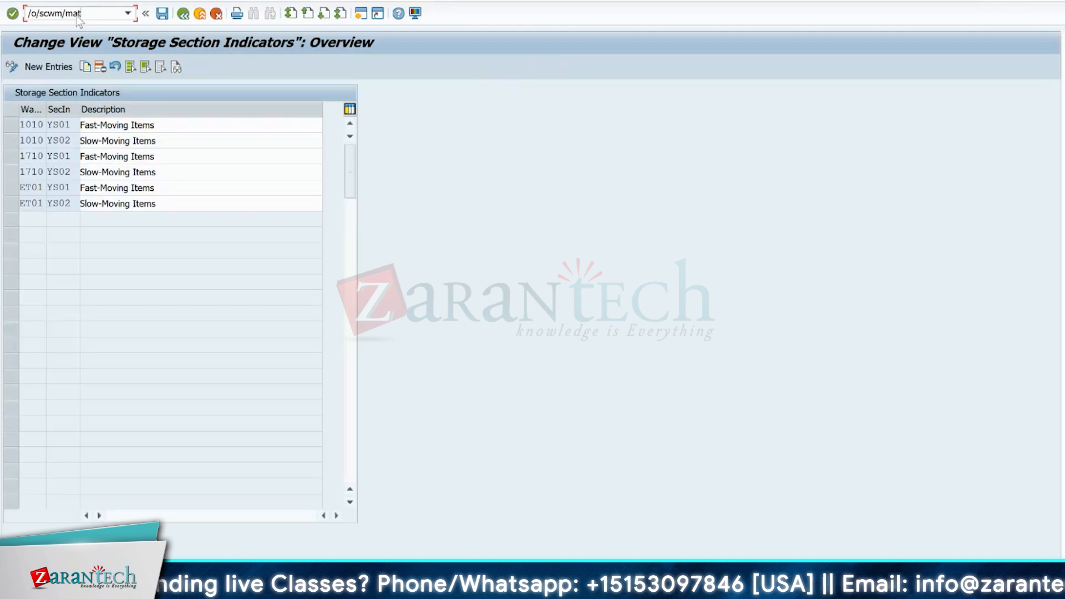
key(Return)
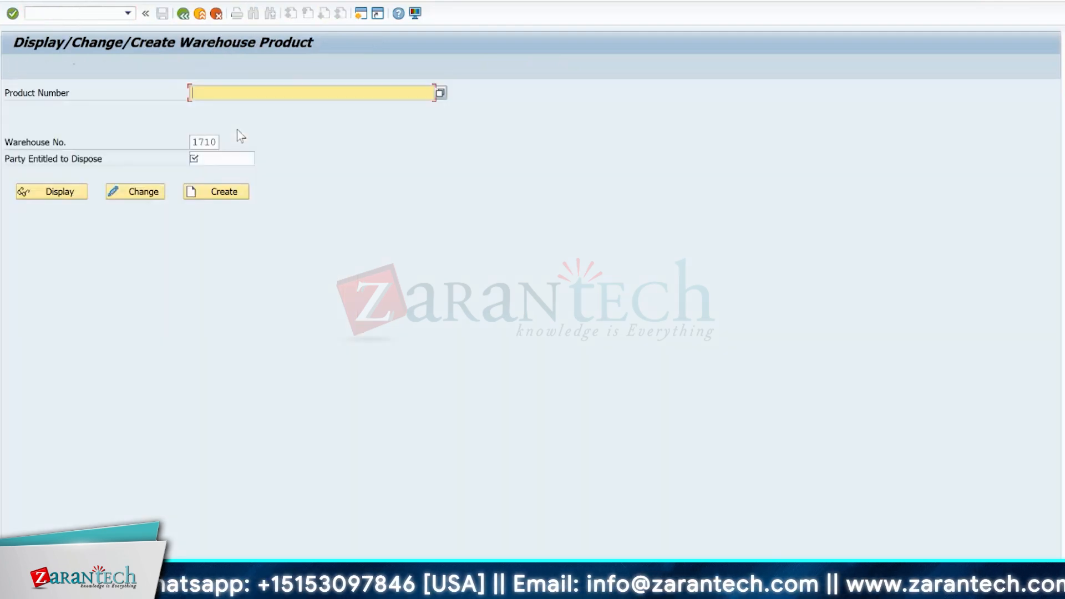
text(ew)
click(211, 108)
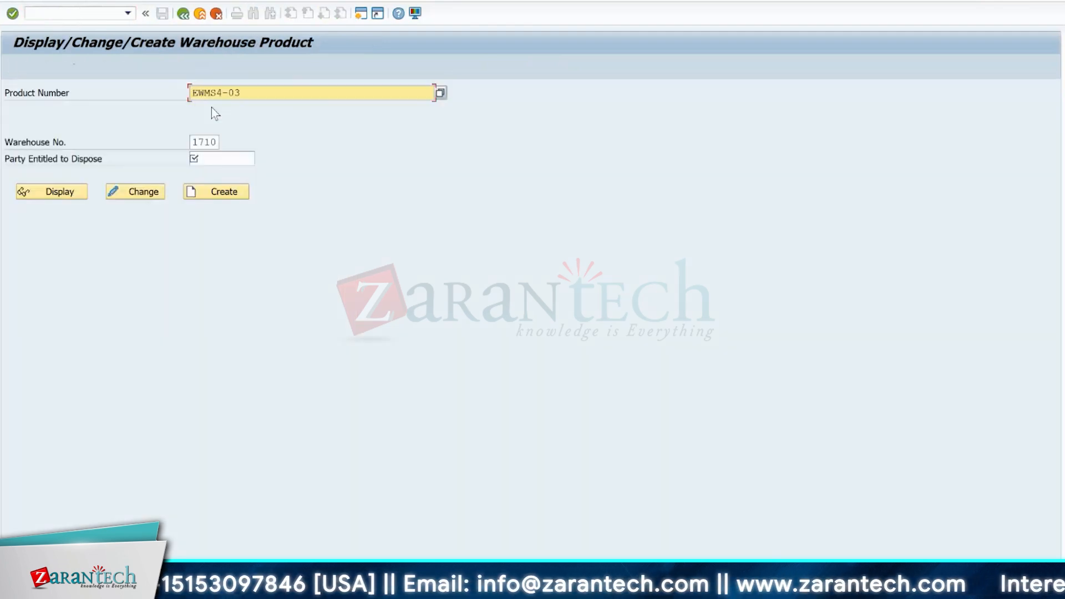
key(Return)
click(39, 192)
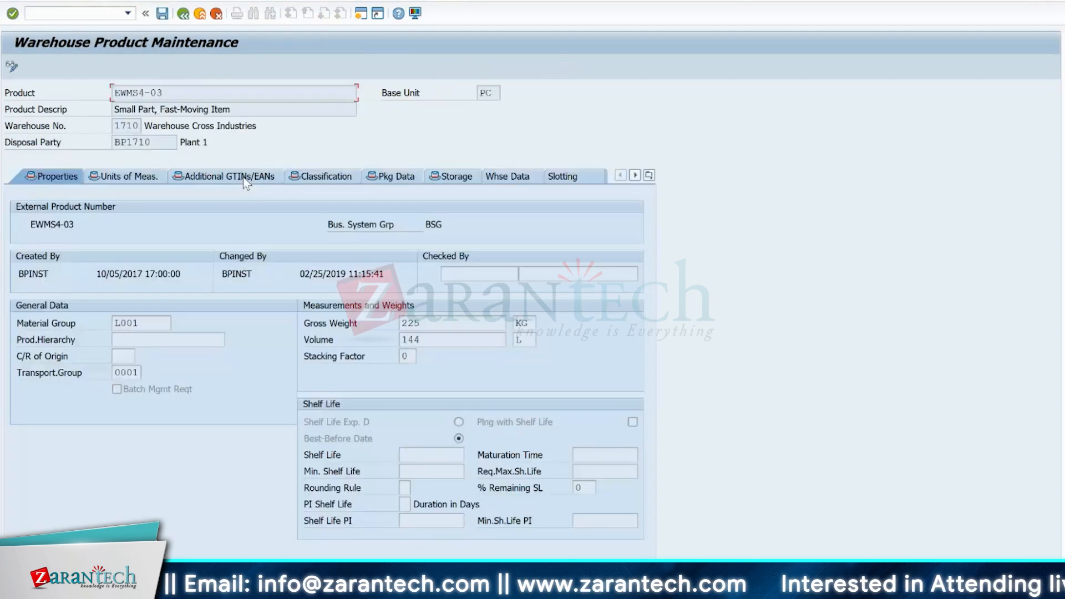
- View the product's warehouse data and point out its putaway control indicator and storage section indicator in the Putaway section
click(529, 176)
scroll(644, 251, down, 3)
scroll(664, 376, down, 2)
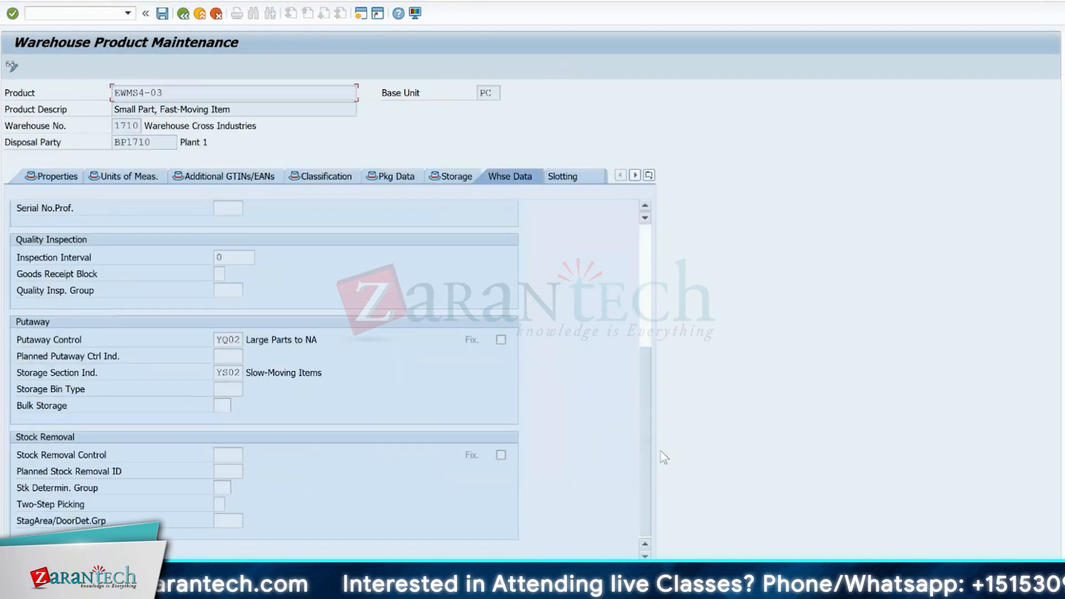
click(227, 372)
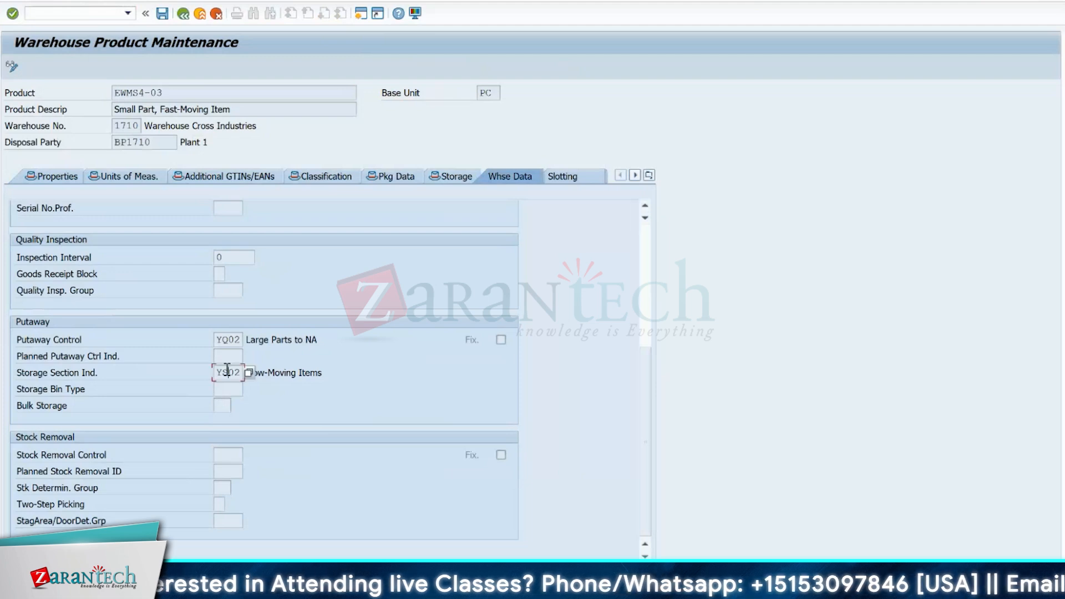
click(278, 373)
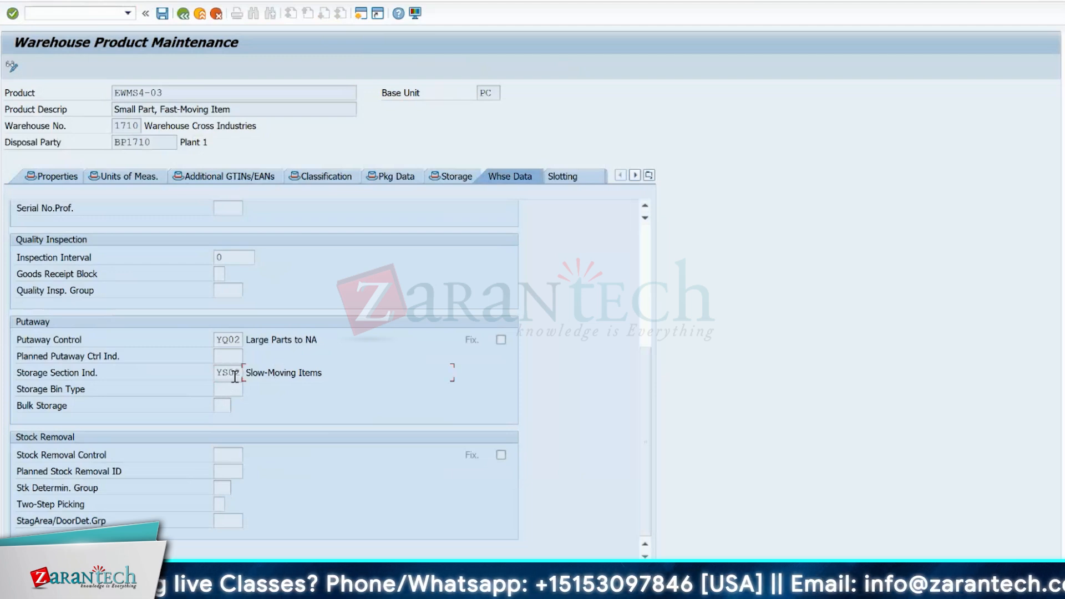
click(235, 377)
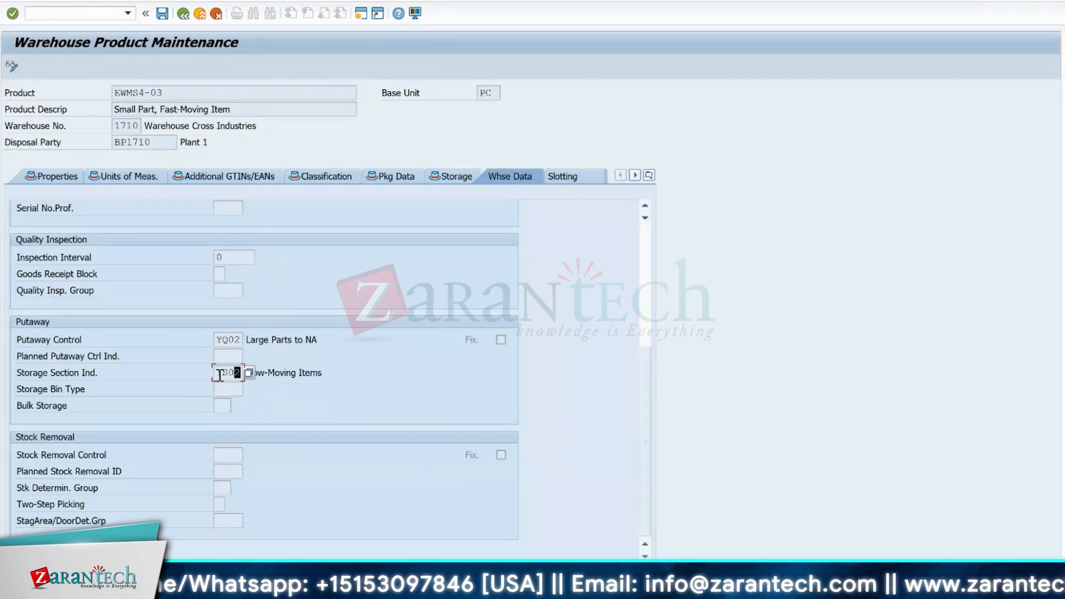
click(230, 339)
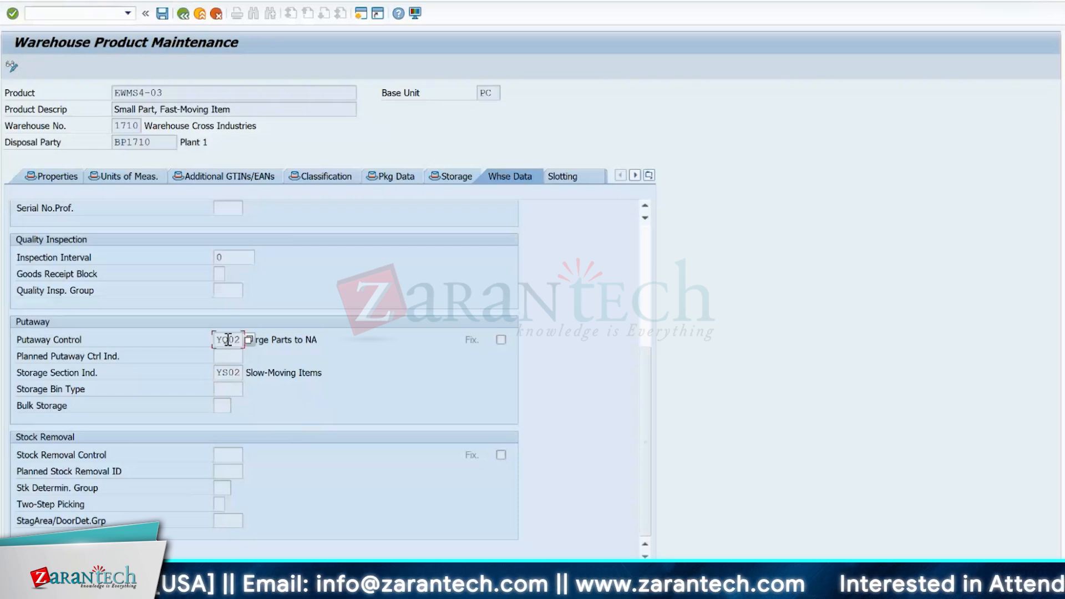
click(235, 370)
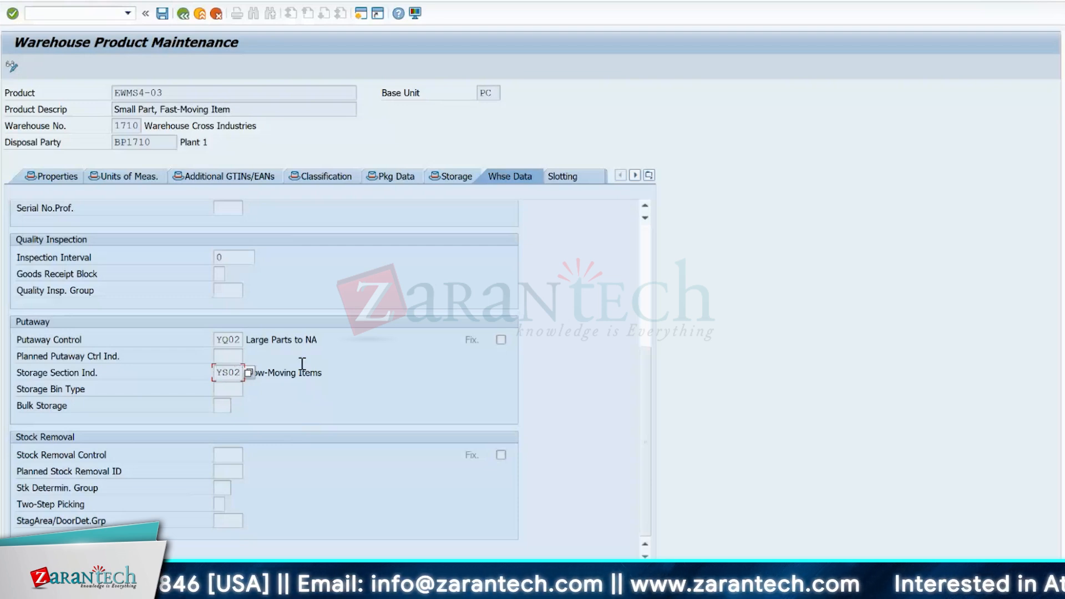
- Switch back to the storage section indicators, leave them, and open Maintain Storage Section Search Sequence
key(alt+Tab)
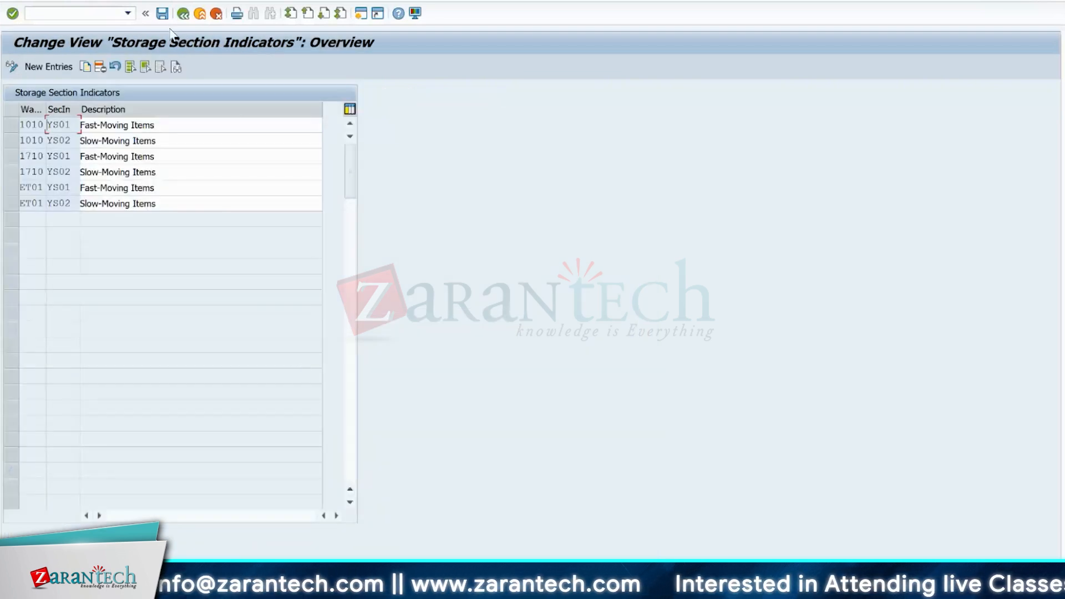
click(182, 14)
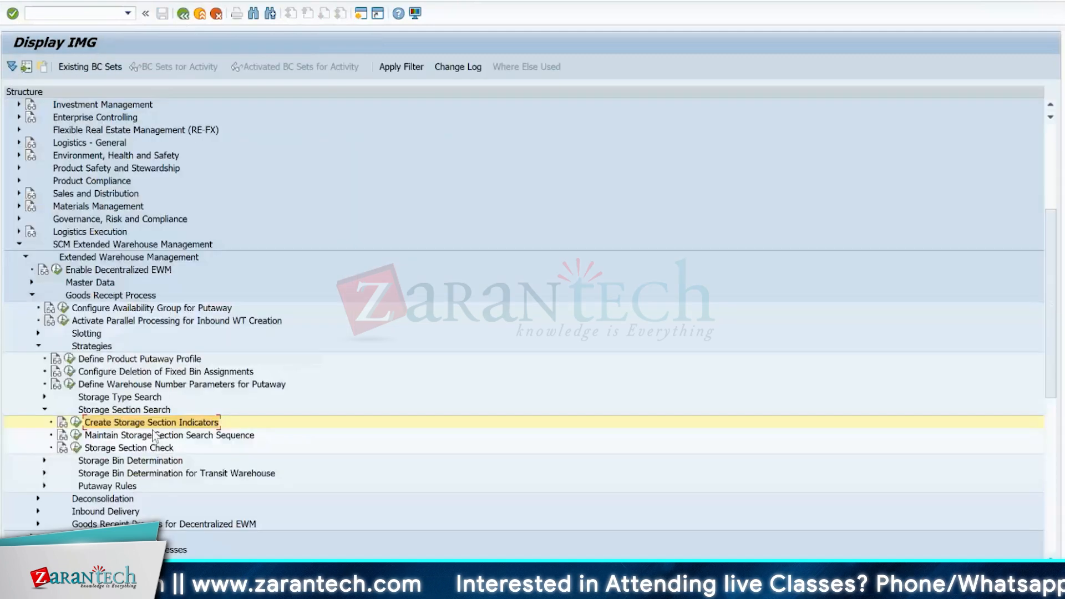
click(76, 435)
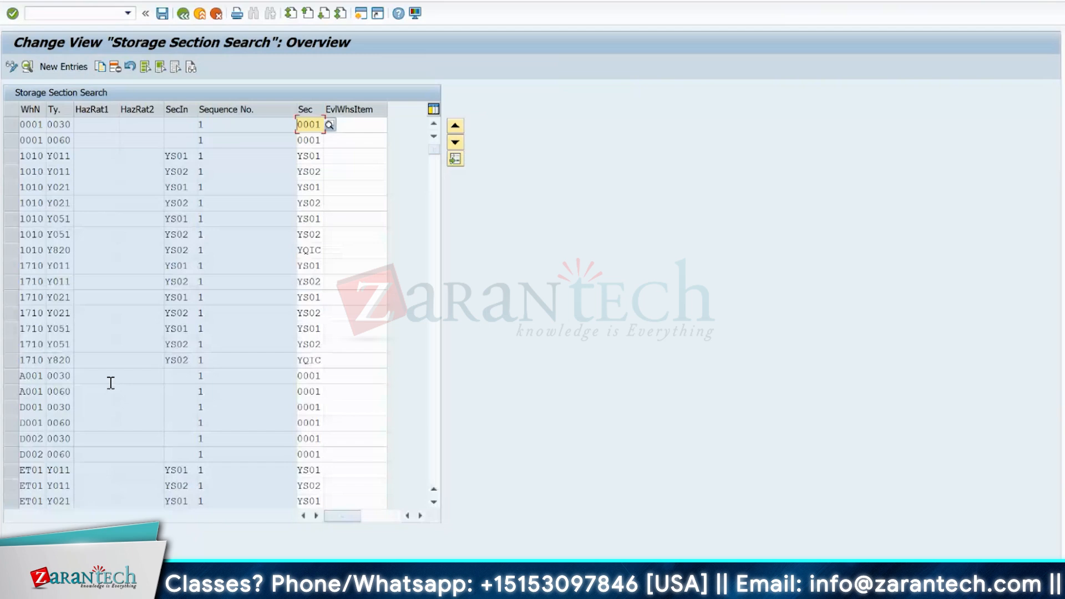
- Position the storage section search list at warehouse 1710, entering YQ as the storage section indicator
click(216, 569)
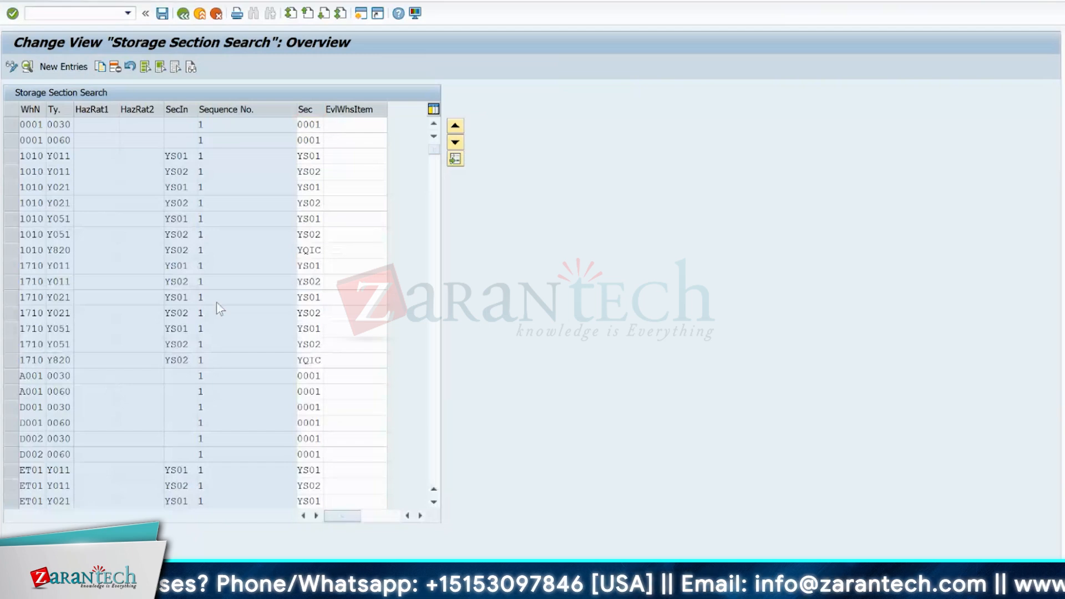
text(1710)
key(Tab)
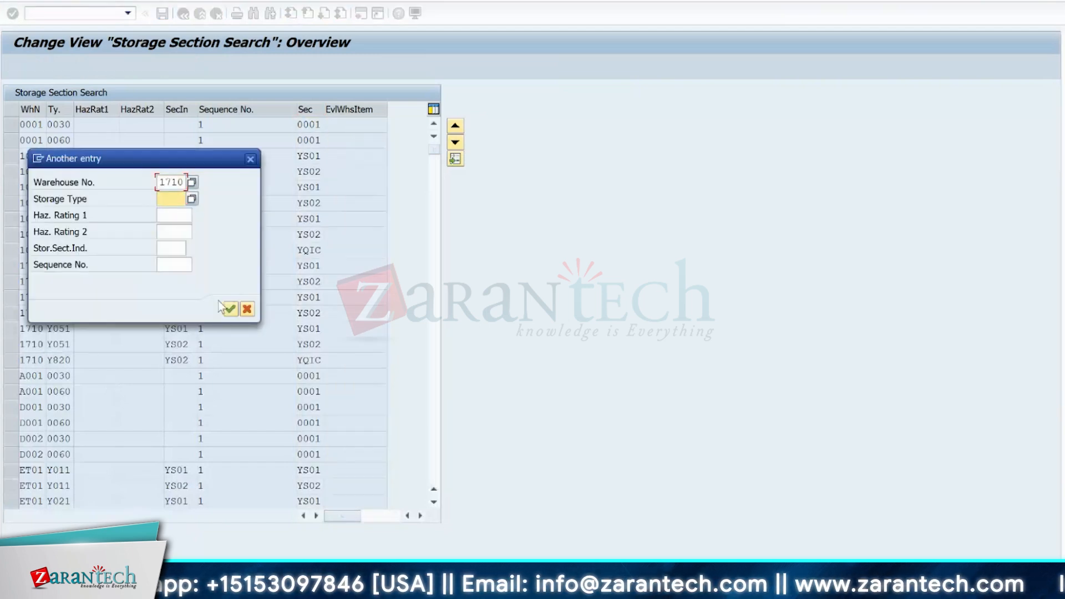
key(Tab)
key(Tab)
key(Tab)
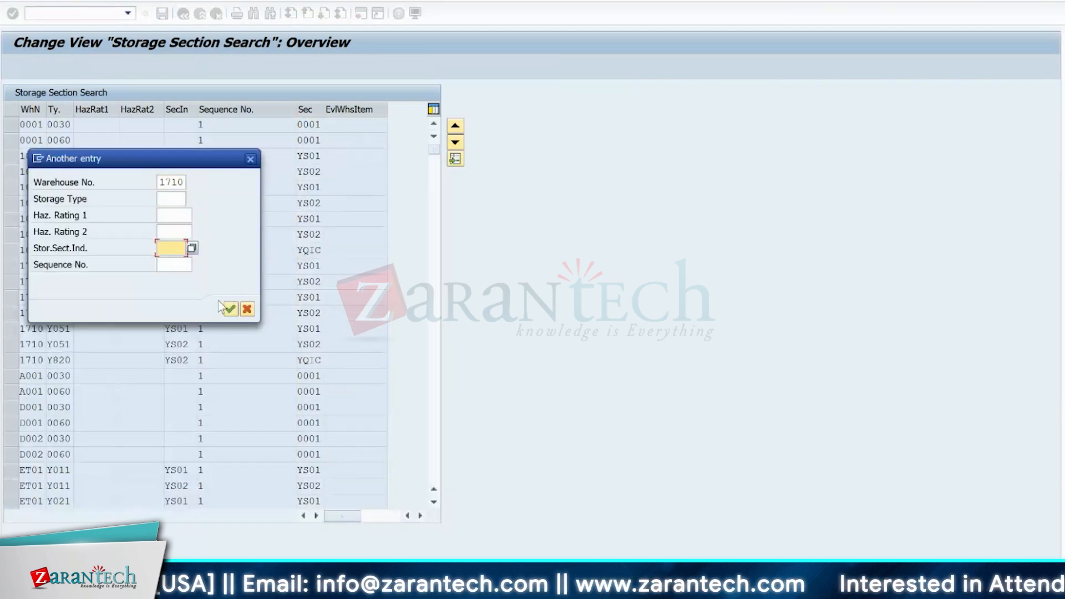
text(YQ)
key(Return)
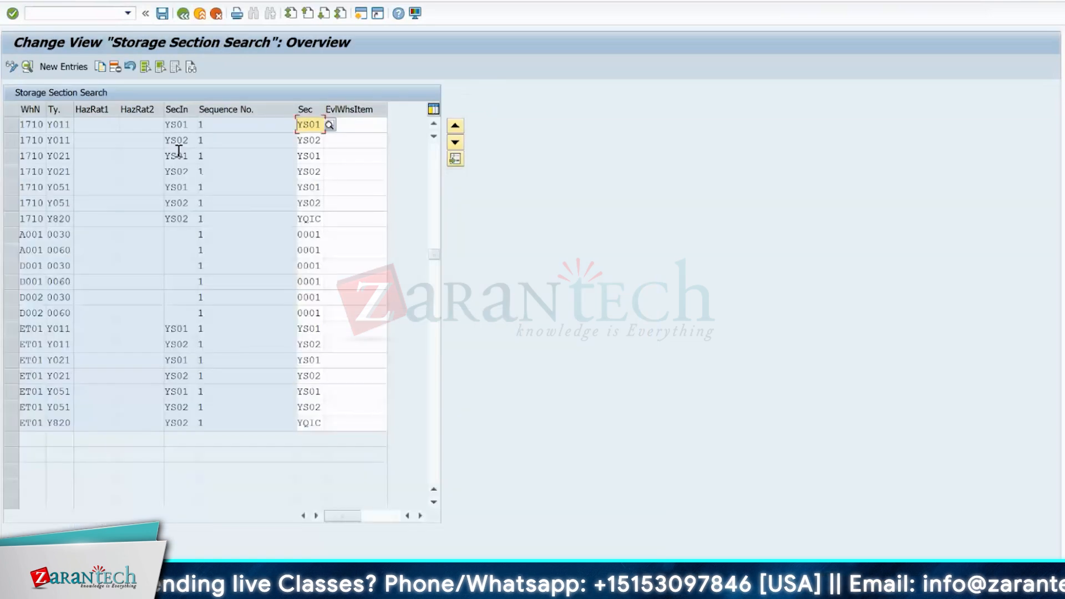
- Mark the warehouse 1710 entry for storage type Y021 with indicator YS02, and point out its storage type, indicator and section
click(28, 173)
click(9, 175)
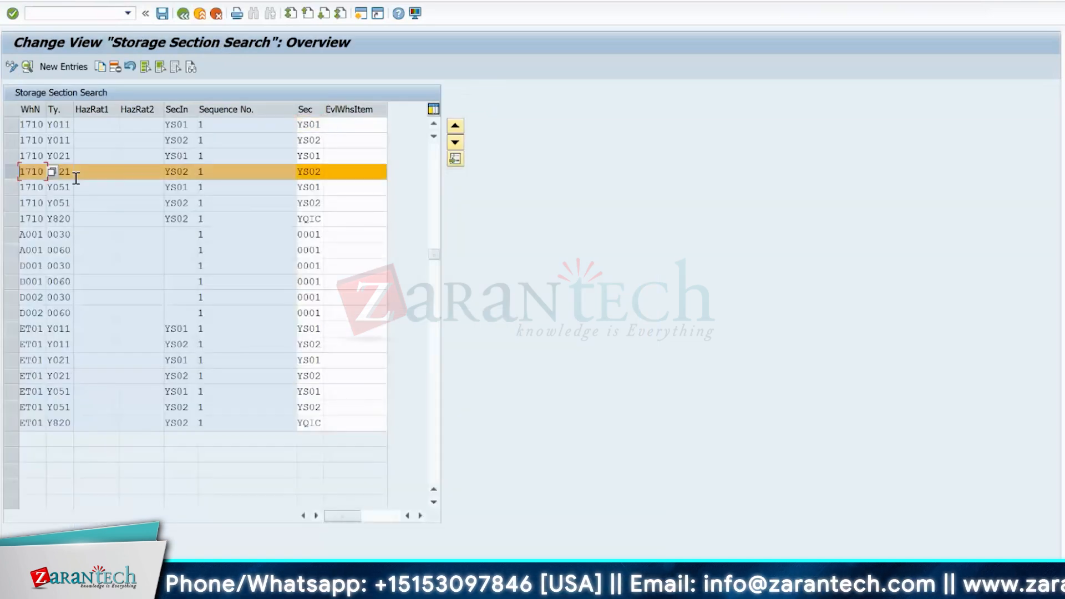
click(65, 174)
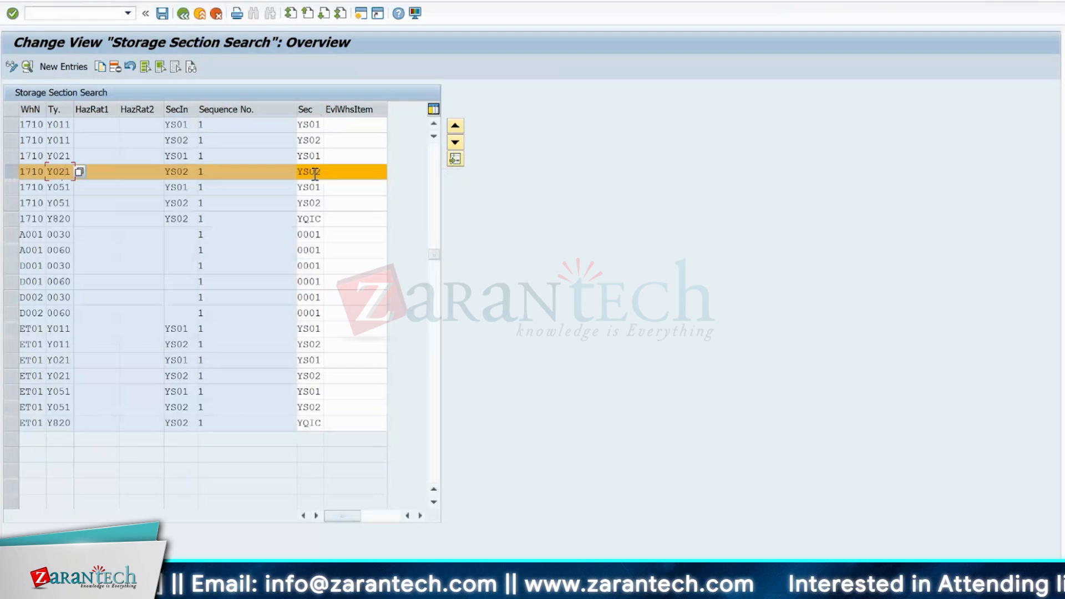
click(172, 171)
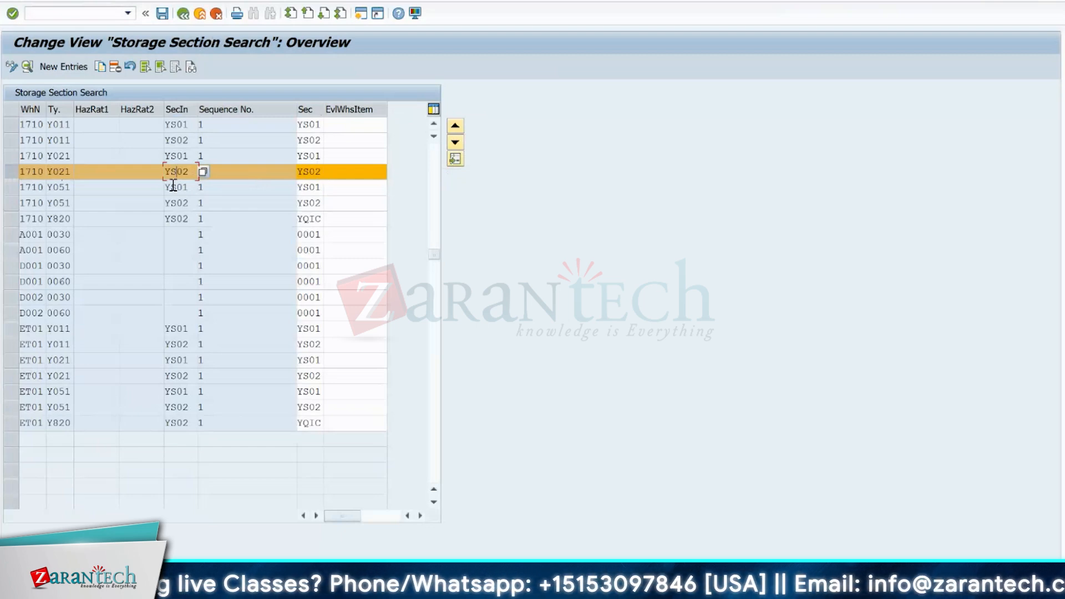
click(129, 188)
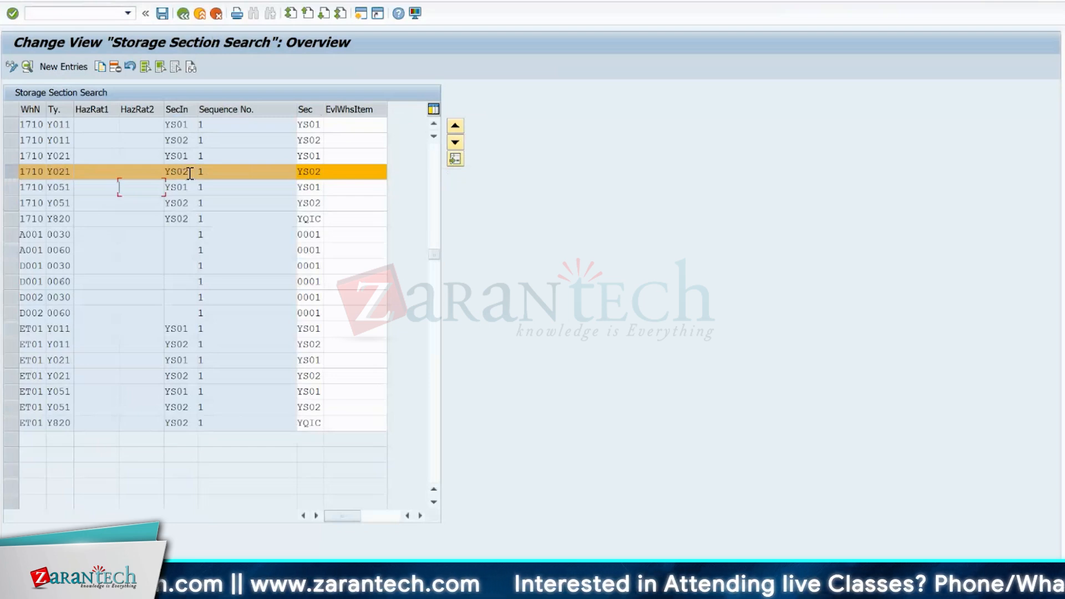
click(311, 172)
click(172, 174)
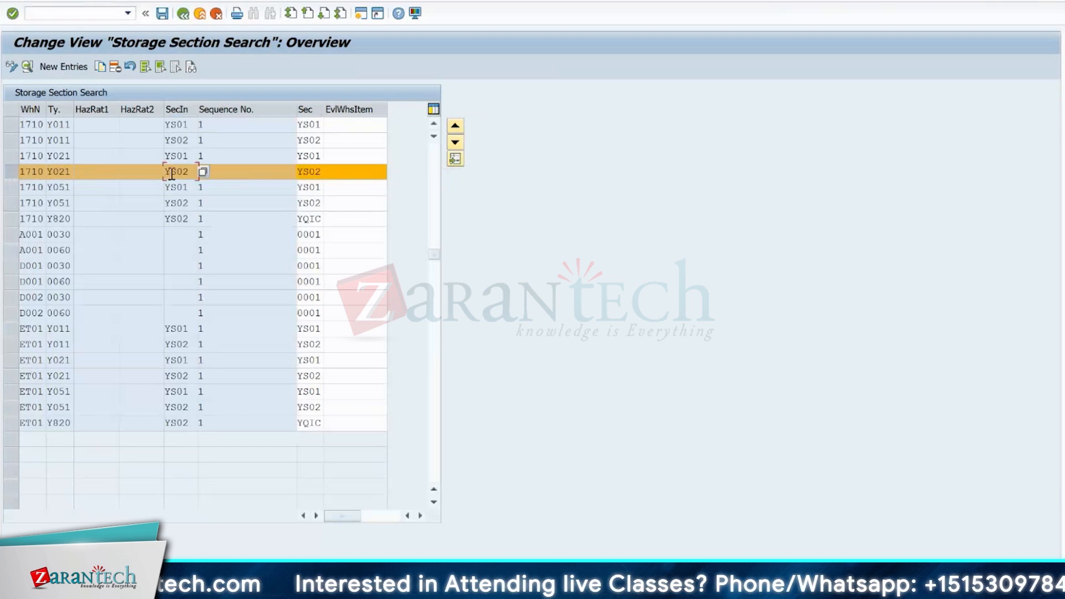
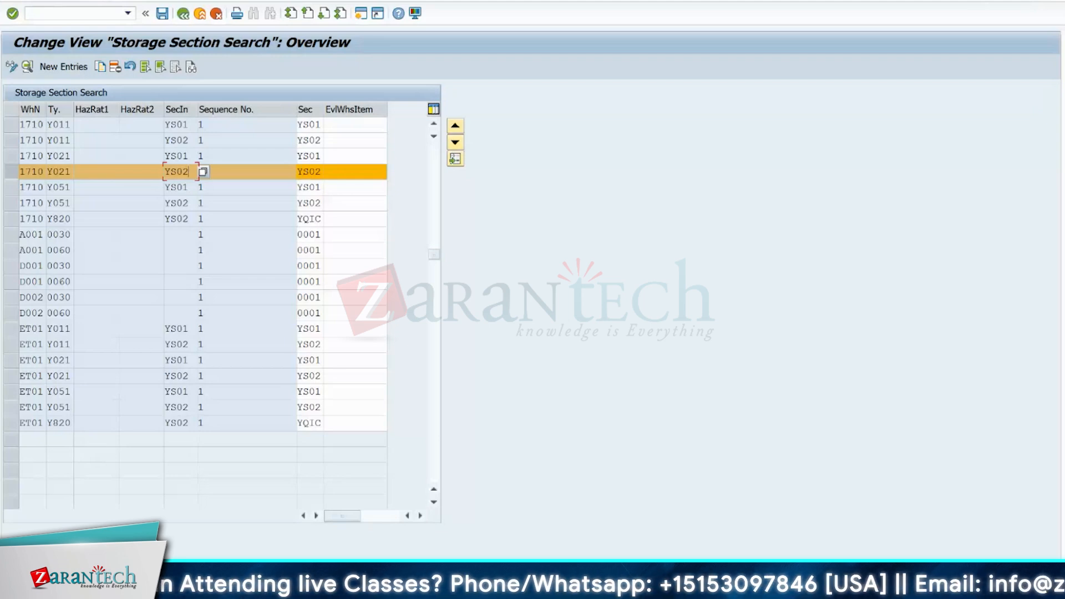
- Switch to the Excel warehouse layout, point out the FAST levels of A1HR and the forklift on its route, and return to SAP
key(alt+Tab)
drag(515, 256, 512, 294)
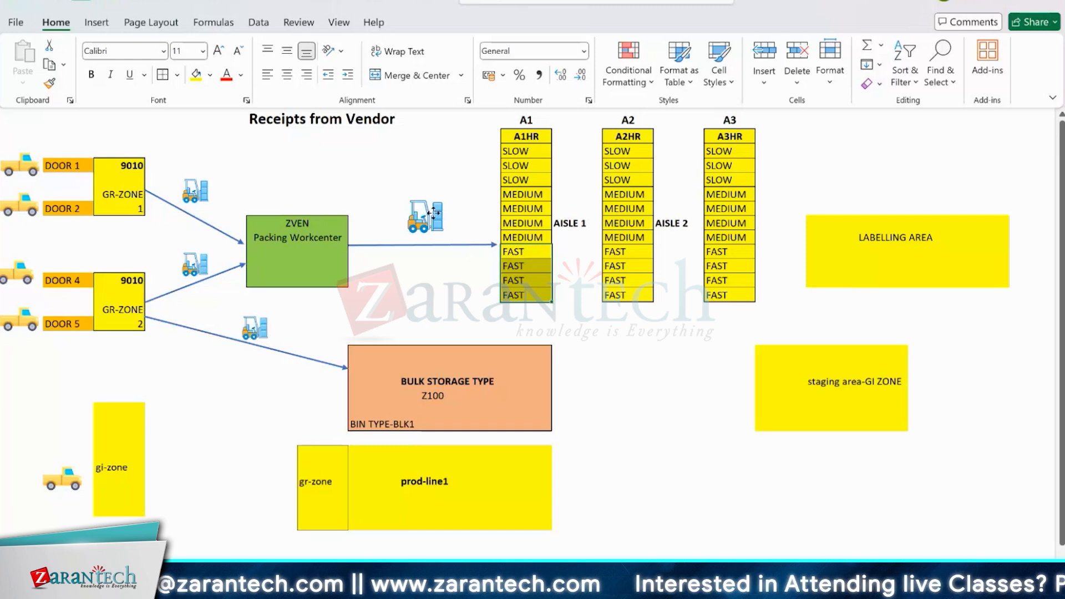
mouse_move(435, 216)
mouse_down()
mouse_move(477, 311)
mouse_move(537, 261)
mouse_move(584, 285)
mouse_move(387, 218)
mouse_move(419, 217)
mouse_up()
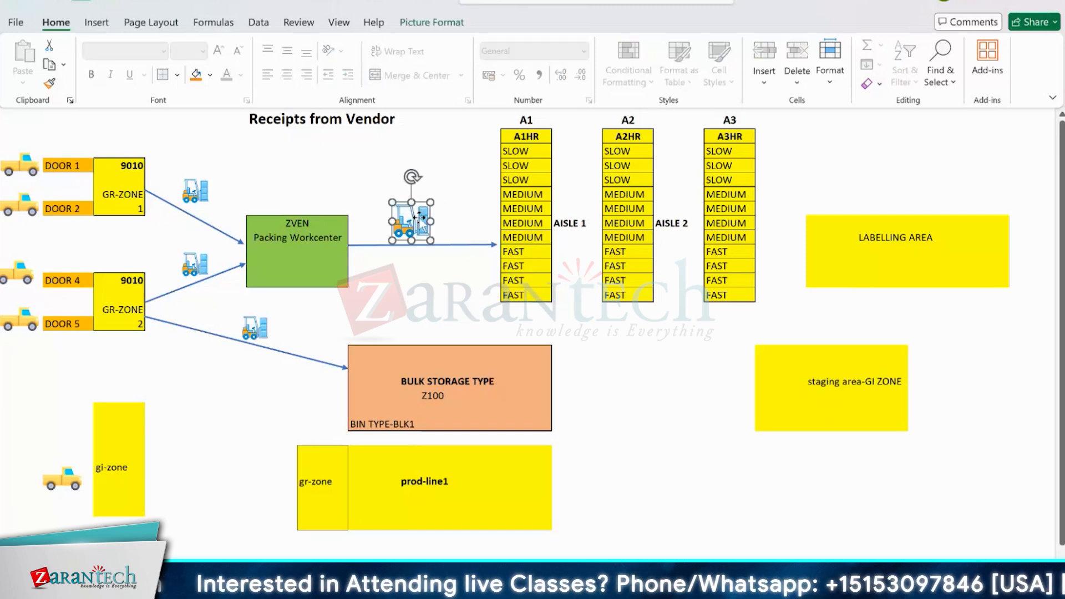
key(alt+Tab)
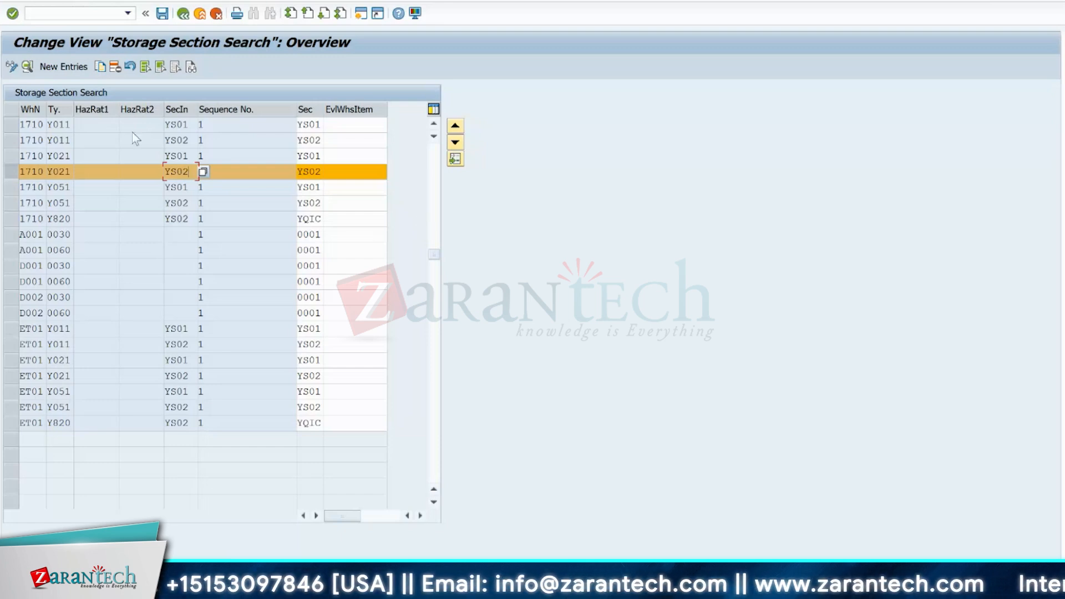
- Leave the storage section search sequence, open Storage Section Check, and position its list at warehouse 1710
click(184, 14)
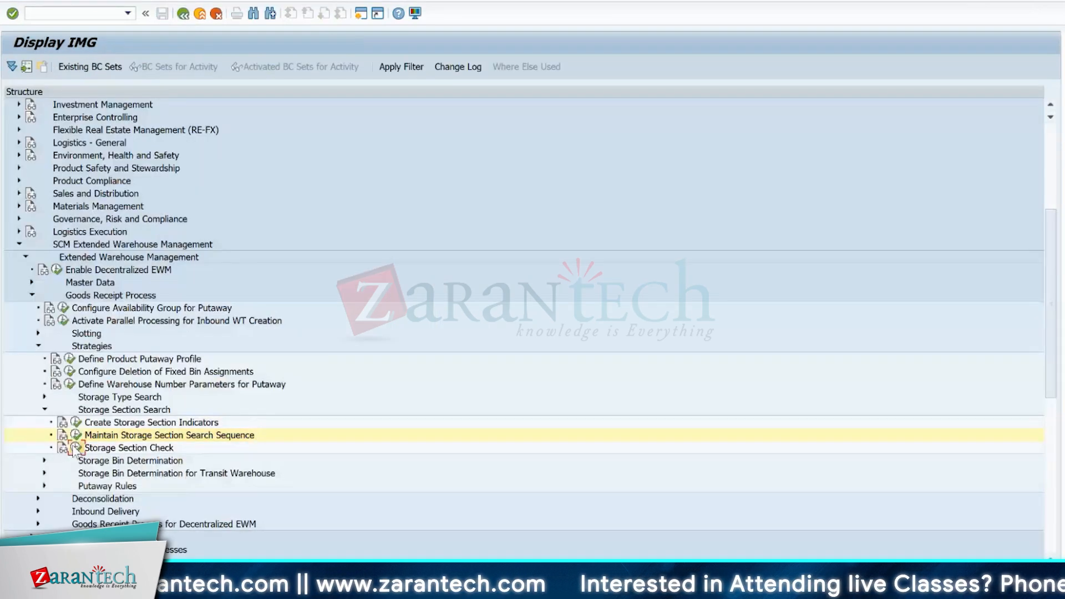
click(75, 448)
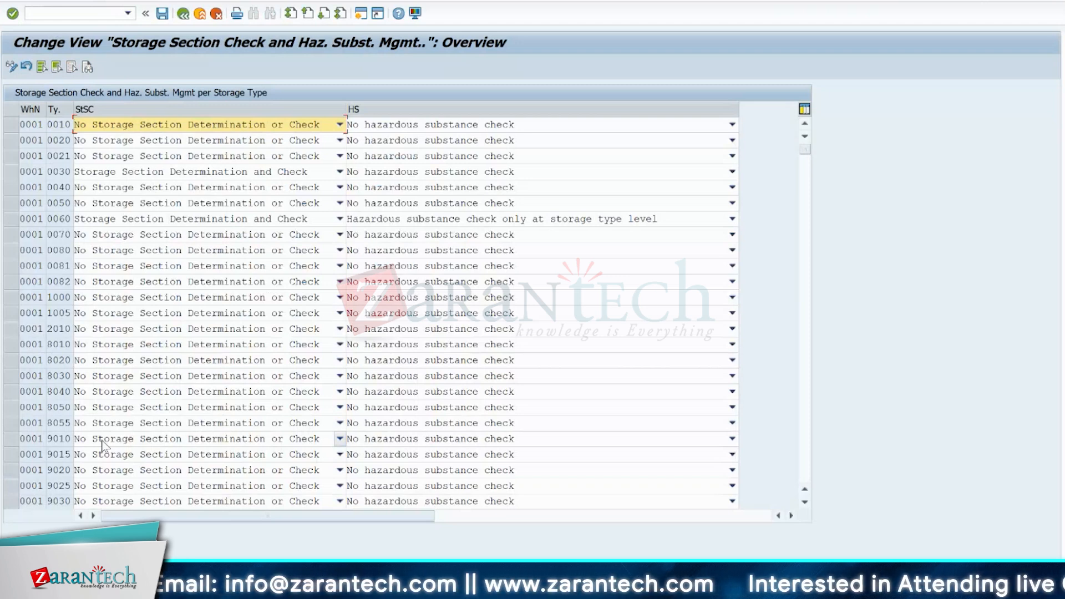
click(144, 589)
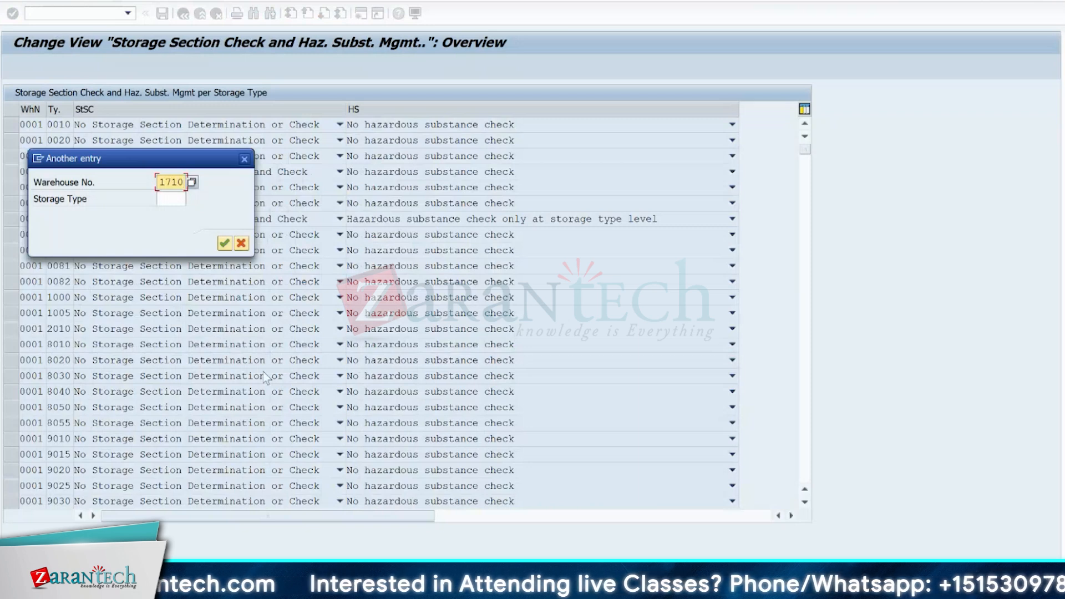
click(224, 243)
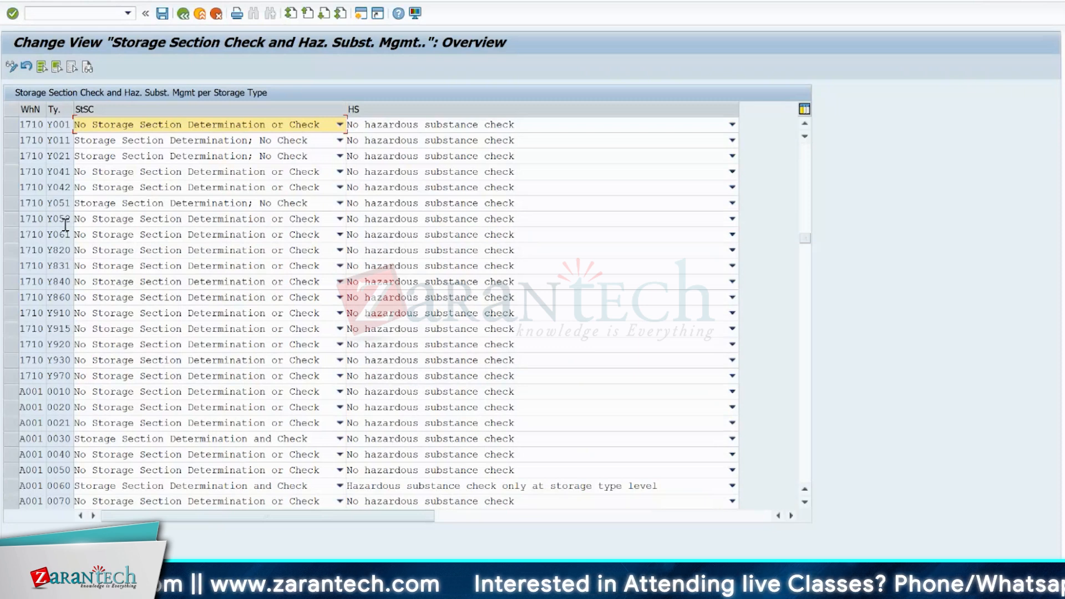
- Set the storage section check of warehouse 1710 storage type Y051 to No Storage Section Determination or Check
click(12, 203)
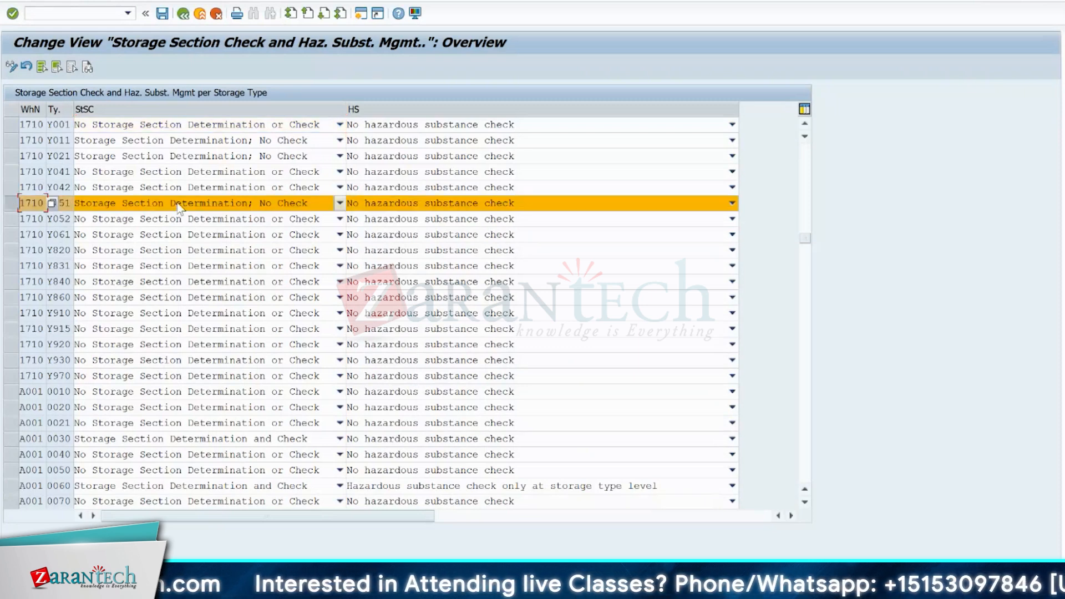
click(250, 207)
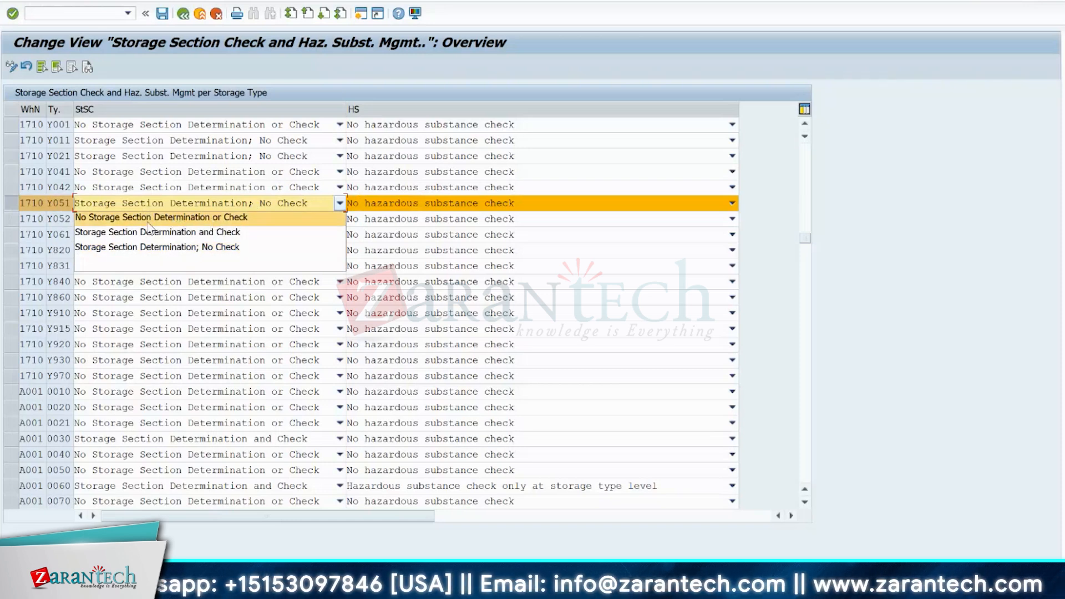
click(210, 219)
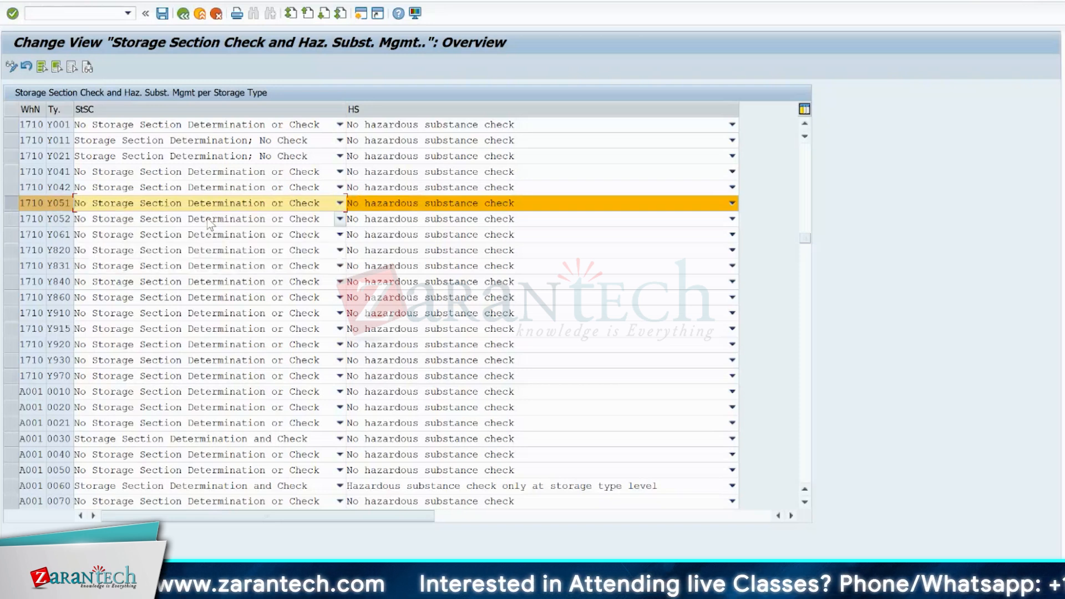
- Set storage type Y051's storage section check to Storage Section Determination and Check, and exit the table
click(199, 205)
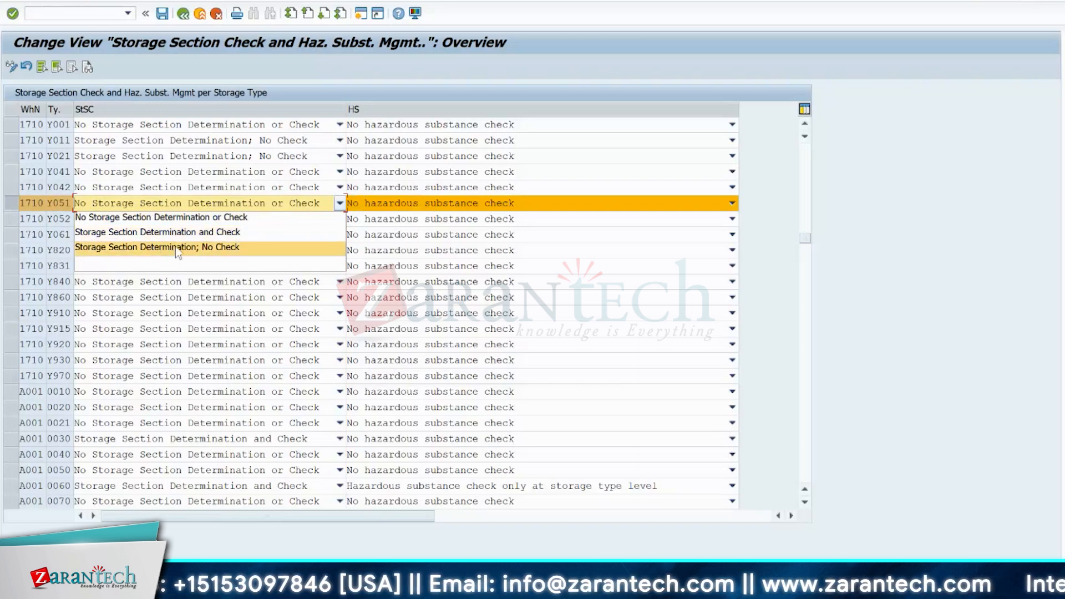
click(138, 233)
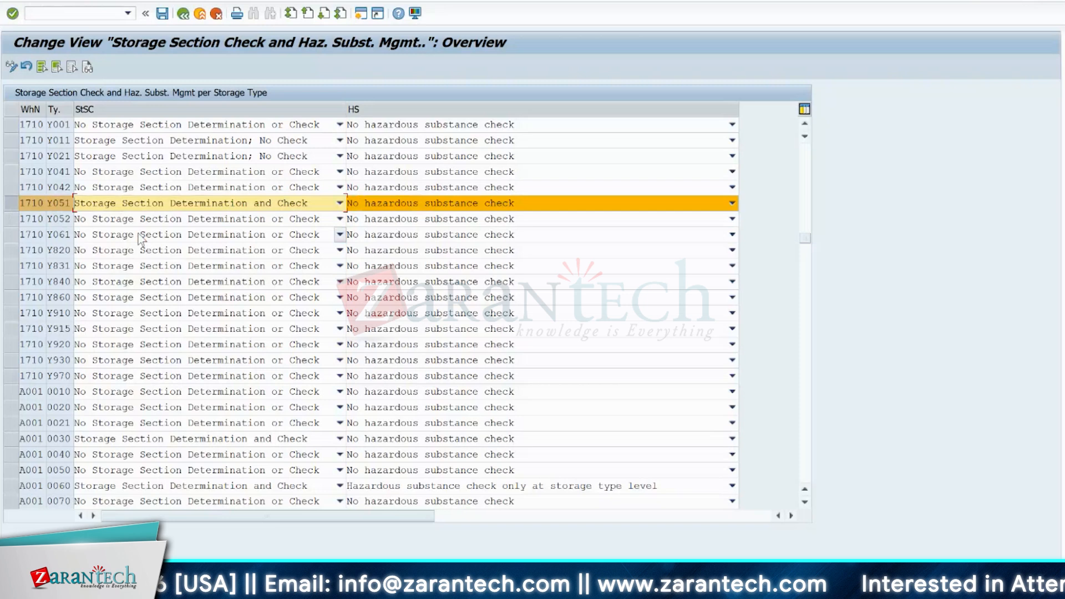
click(153, 205)
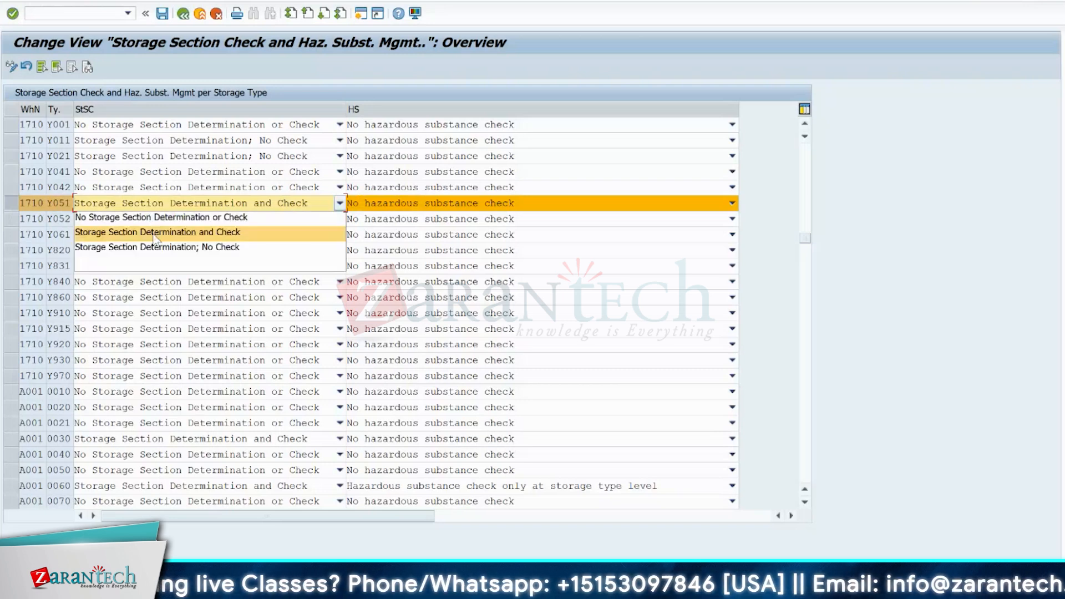
click(154, 233)
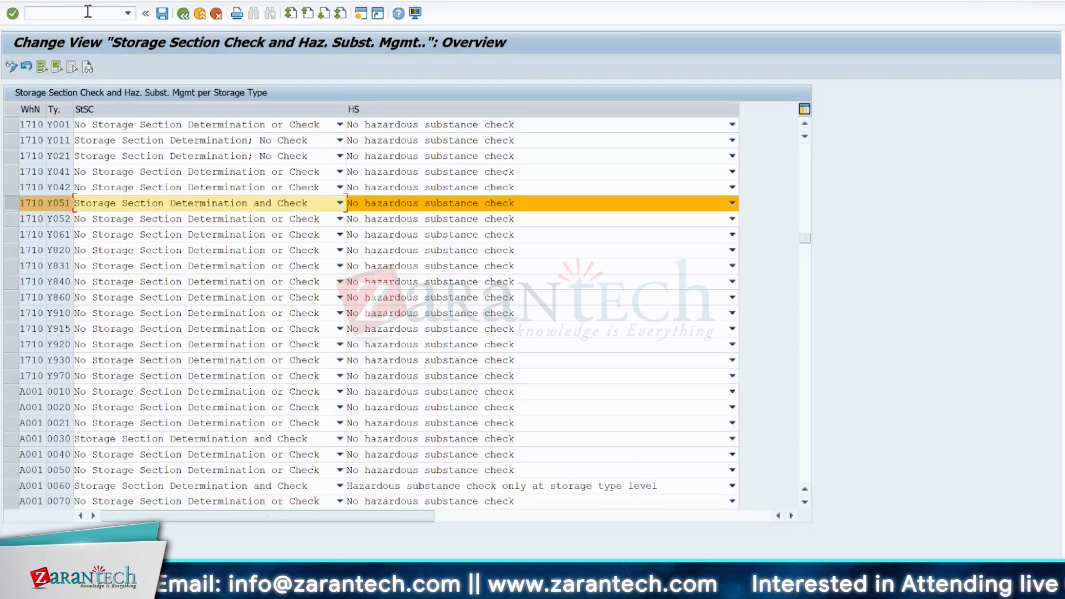
click(186, 17)
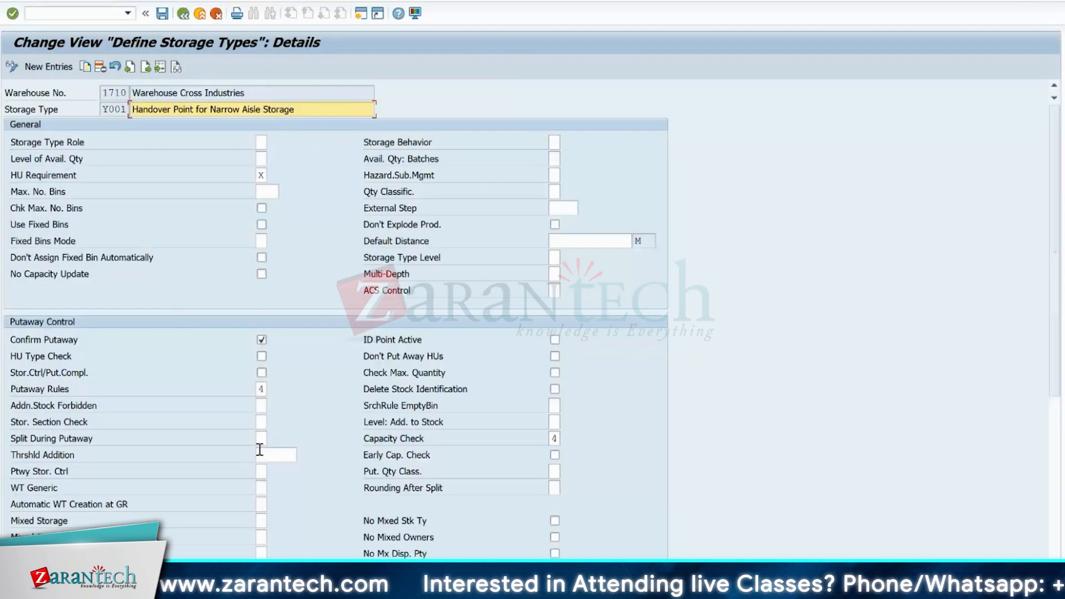
- In storage type Y001's putaway control settings, examine the possible values for the storage section check and close the list without choosing one
click(261, 422)
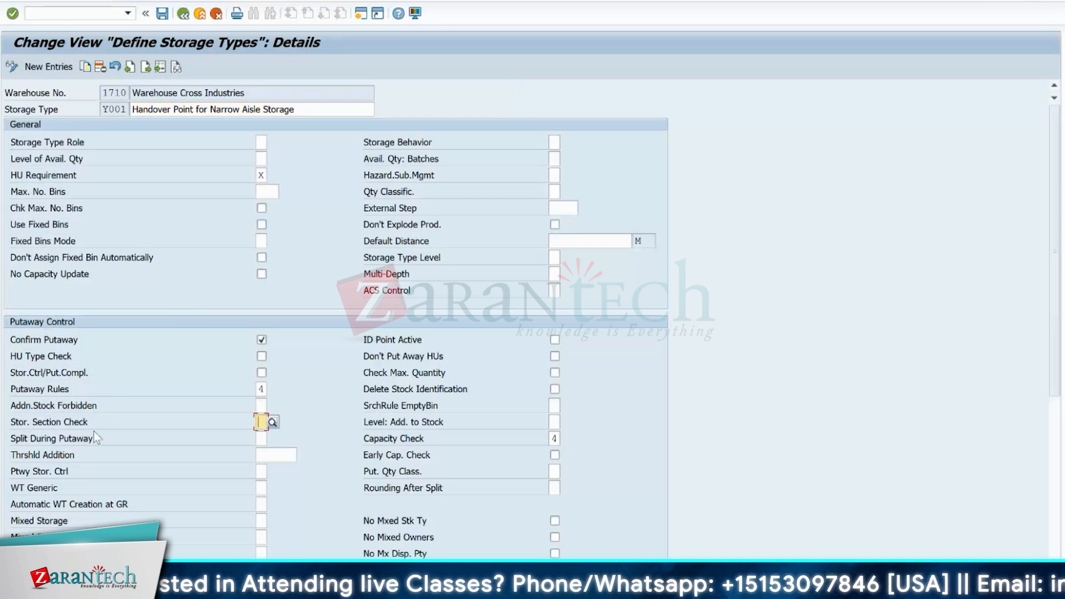
click(274, 422)
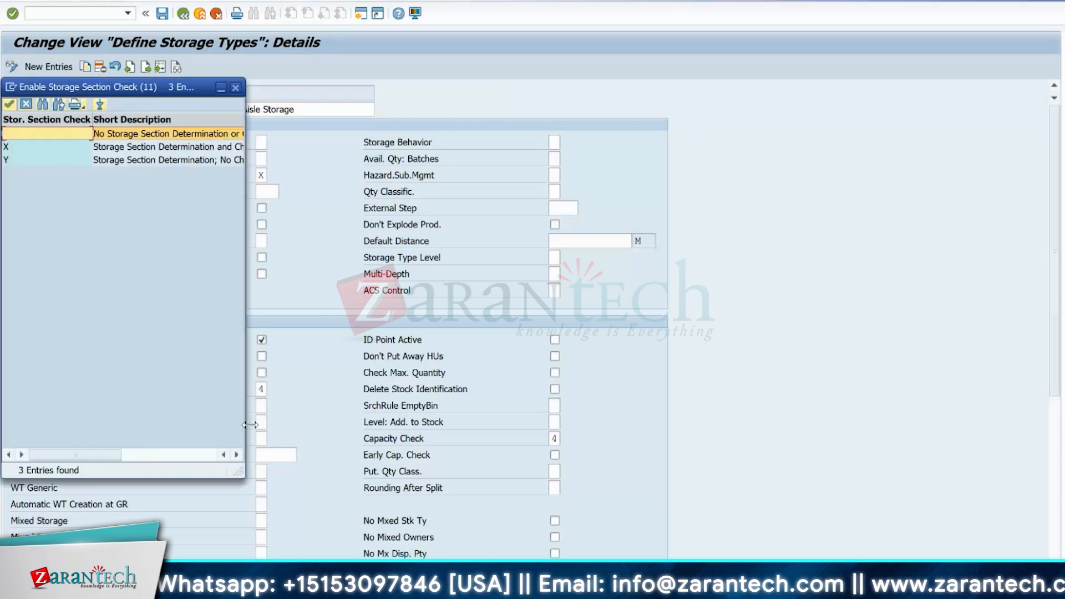
drag(246, 247, 418, 233)
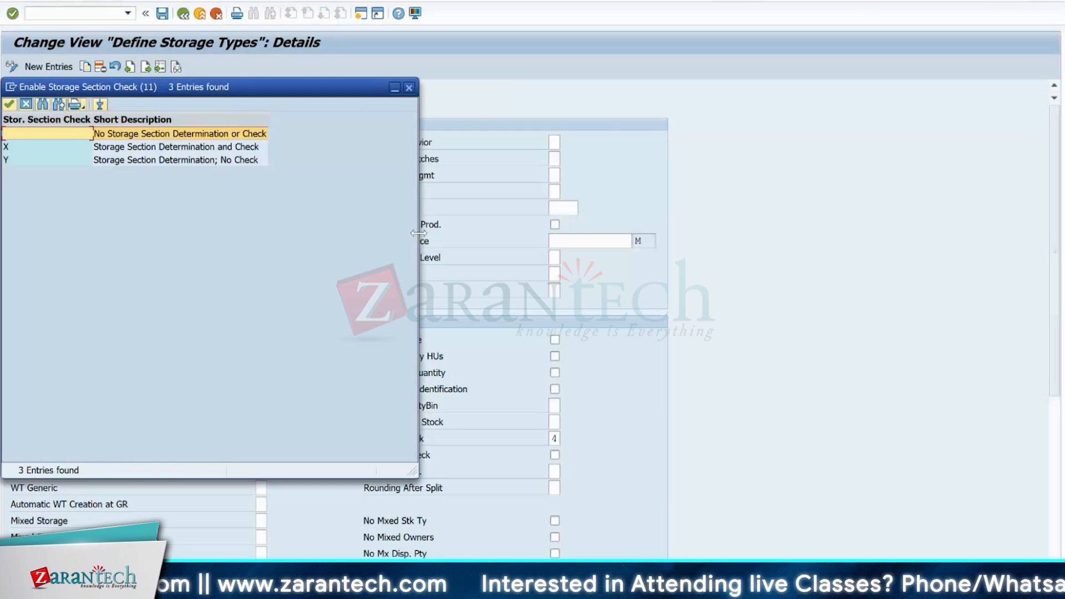
drag(312, 83, 724, 65)
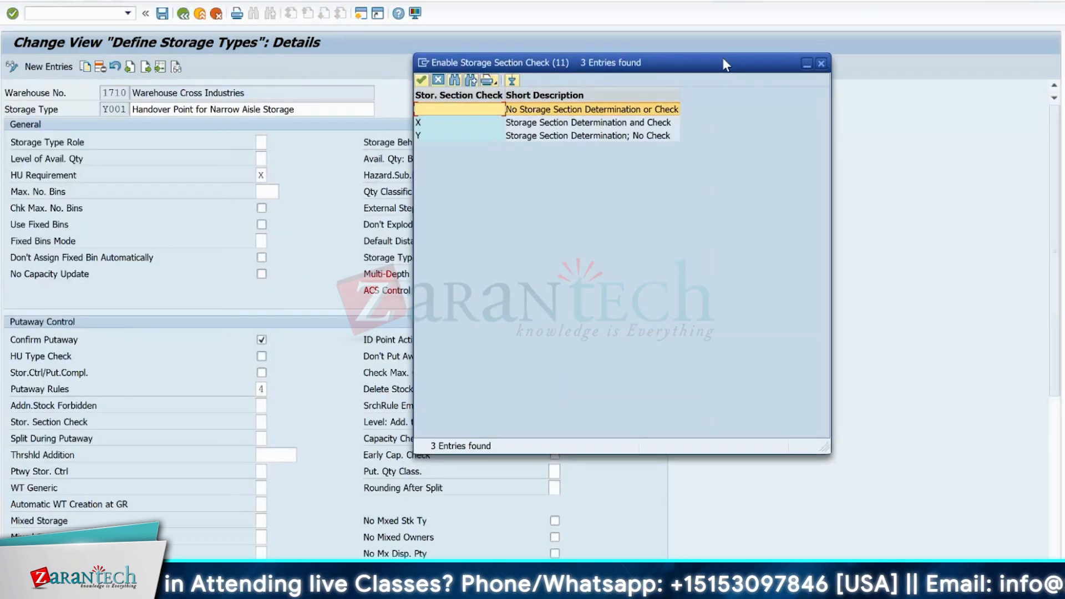
click(561, 125)
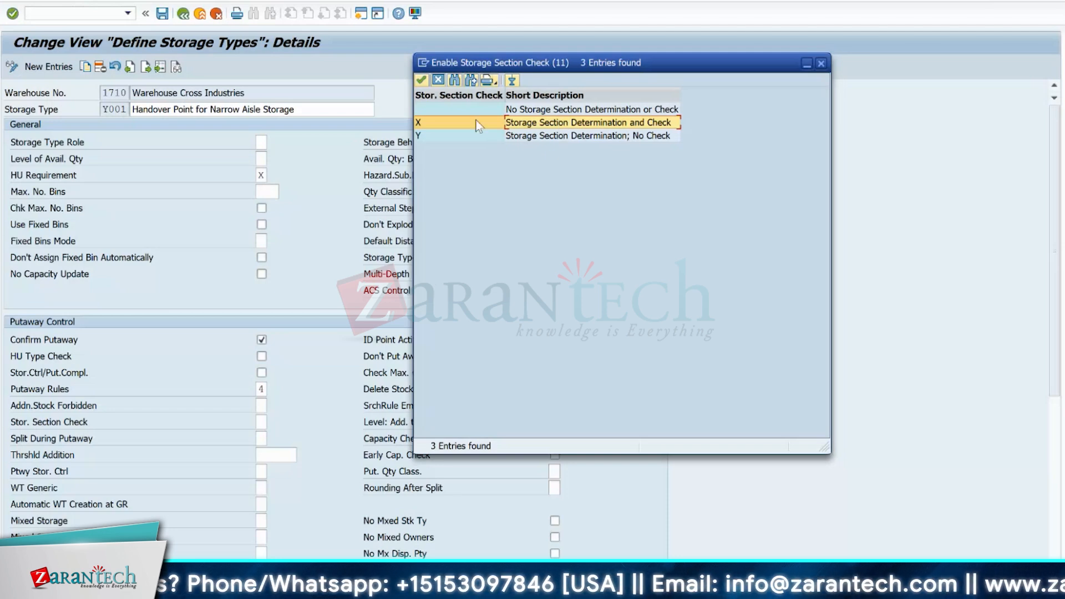
click(464, 108)
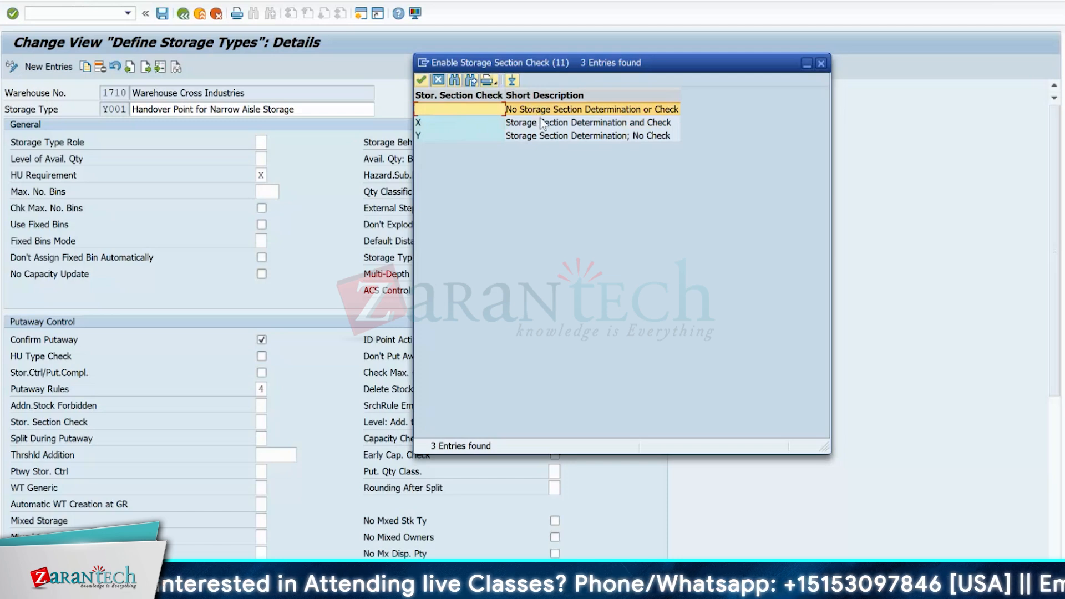
click(821, 63)
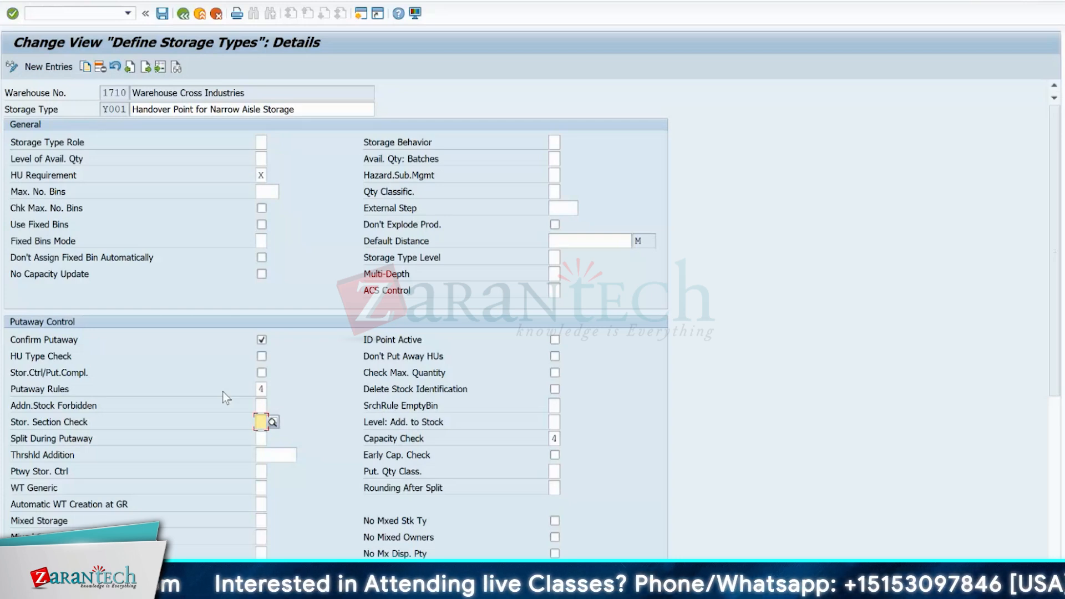
- Leave the storage type definition, collapse the Master Data and Storage Section Search nodes, and mark Storage Section Search in the IMG
click(183, 14)
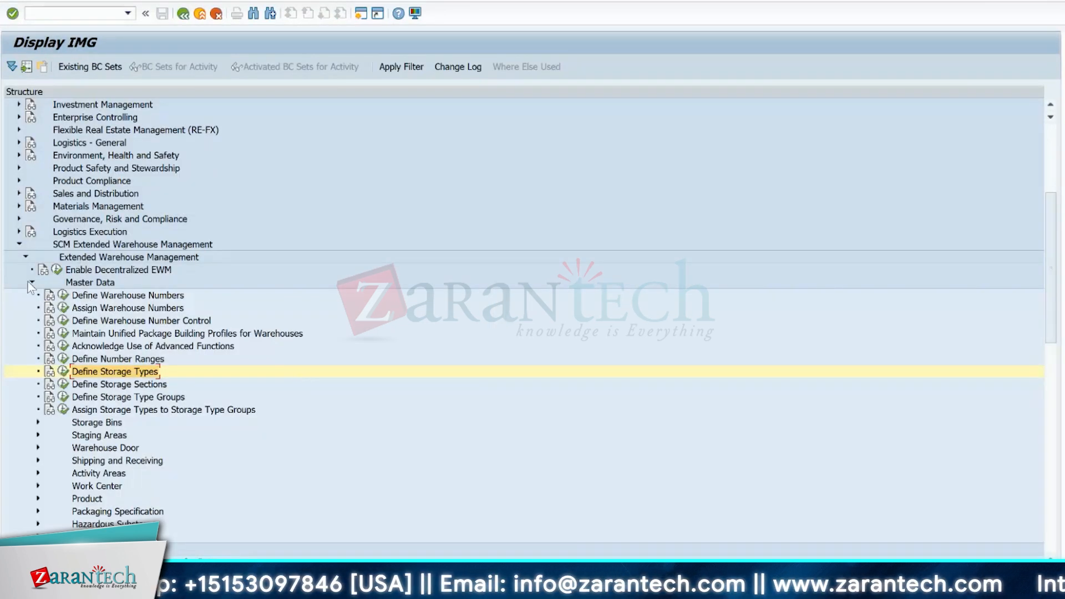
click(30, 283)
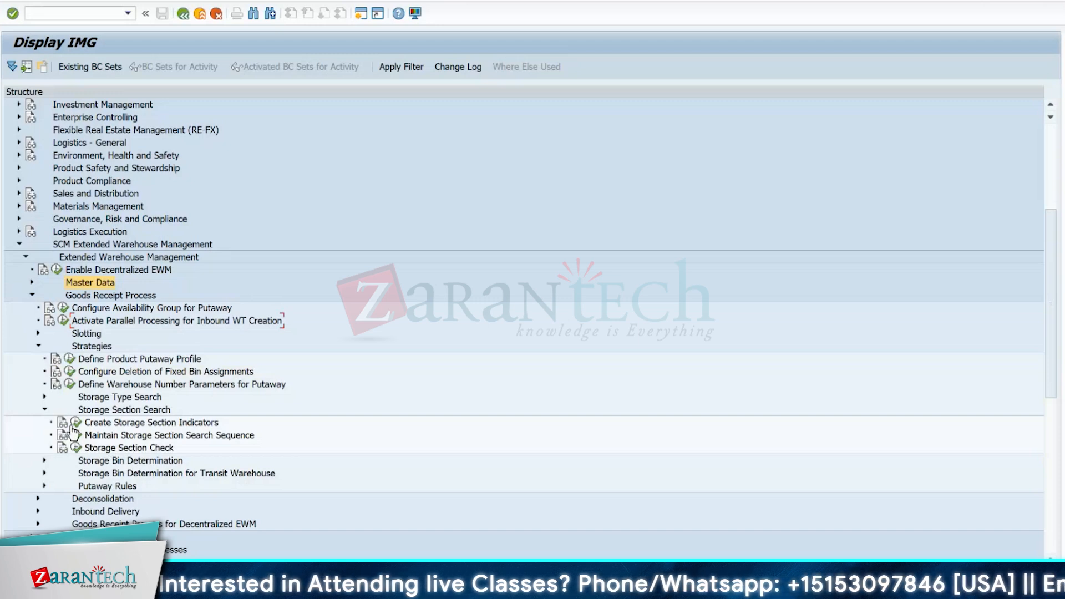
click(44, 409)
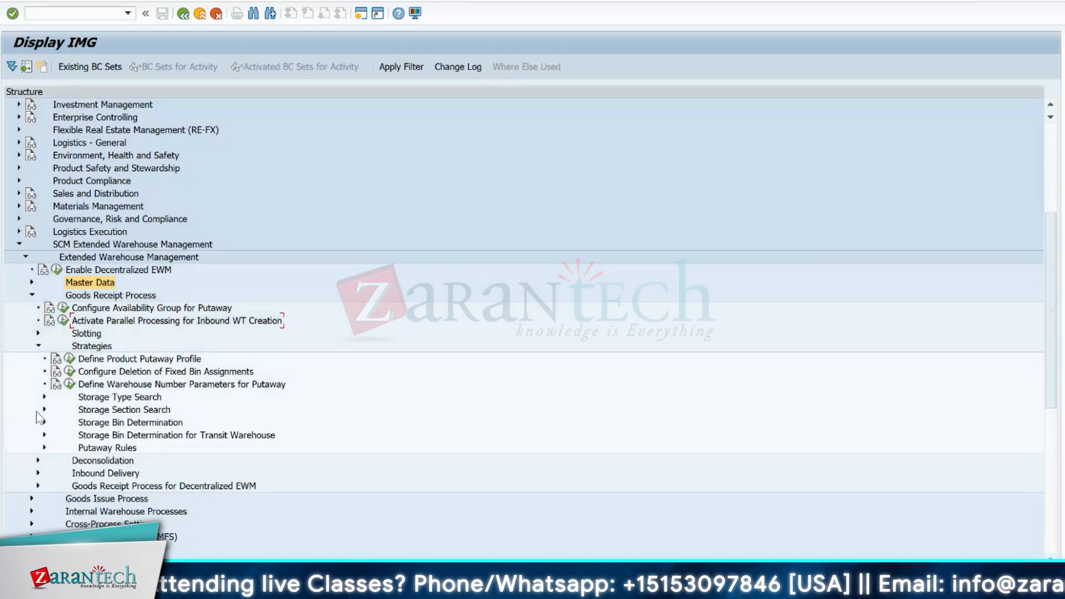
click(100, 410)
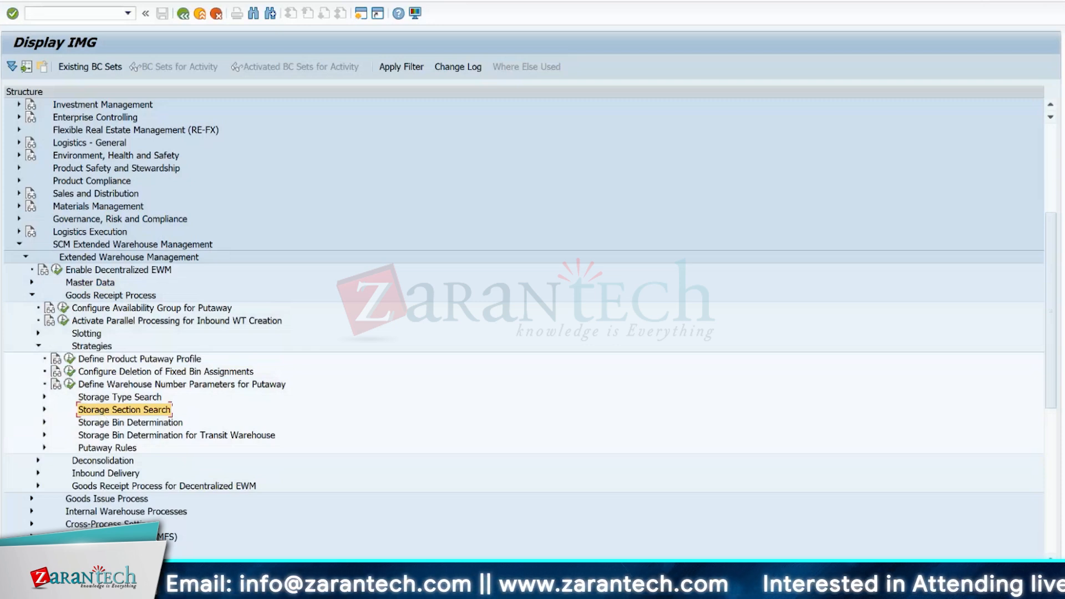
- In the Excel warehouse layout, move the forklift beside A1HR's slow levels and label those three cells SLOW-1, SLOW-2 and SLOW-3
key(alt+Tab)
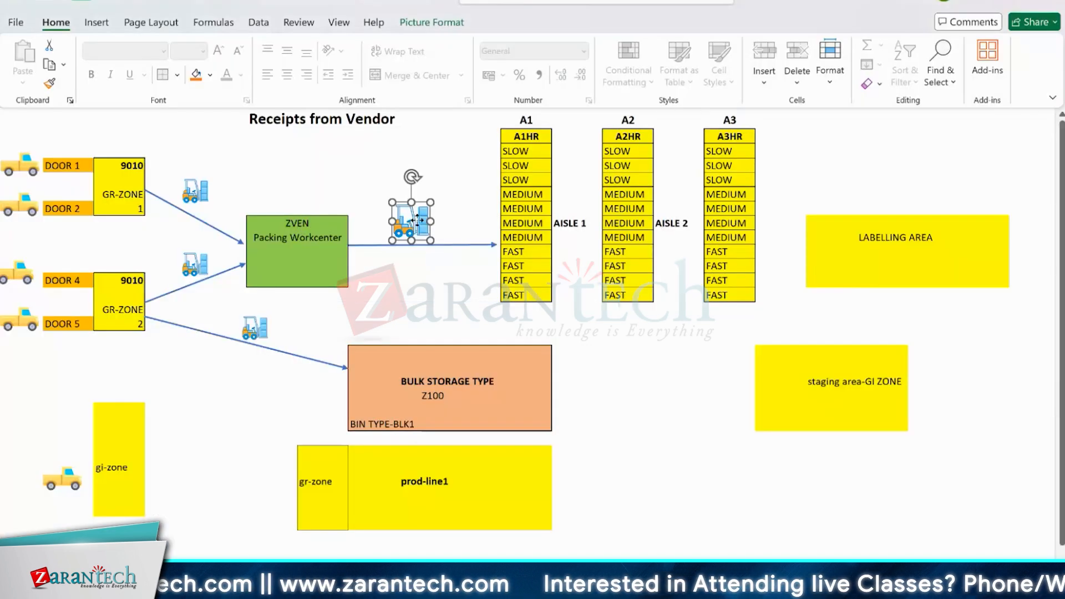
drag(420, 221, 458, 165)
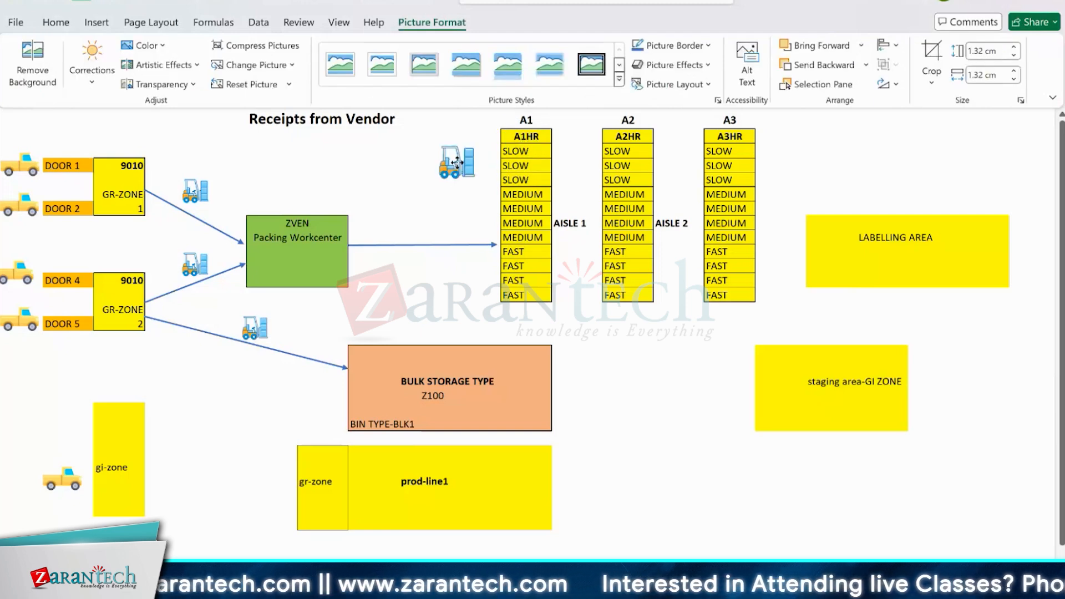
click(534, 153)
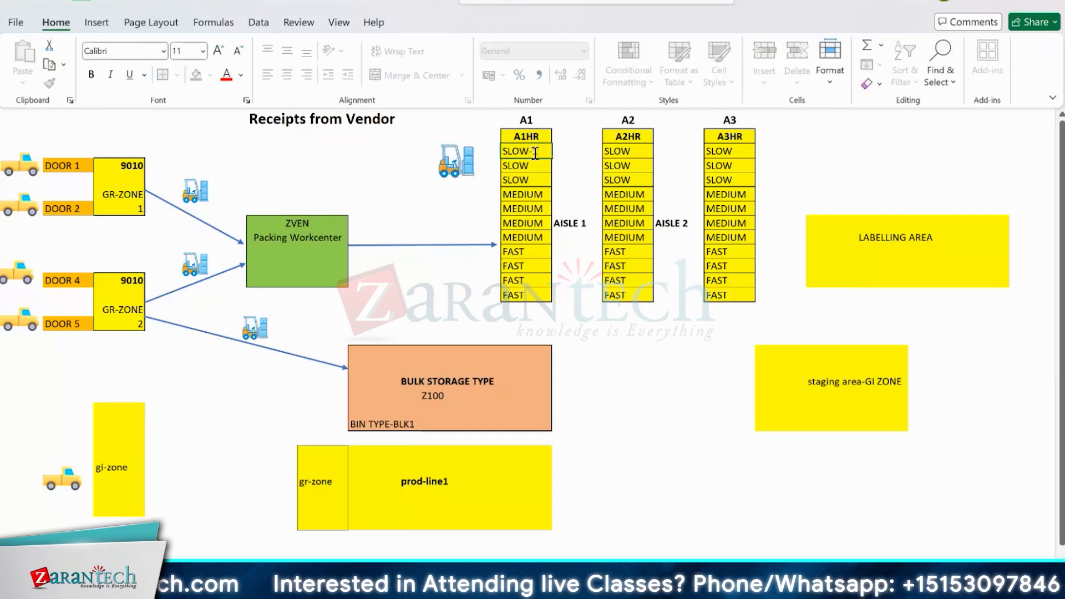
double_click(539, 165)
text(-2)
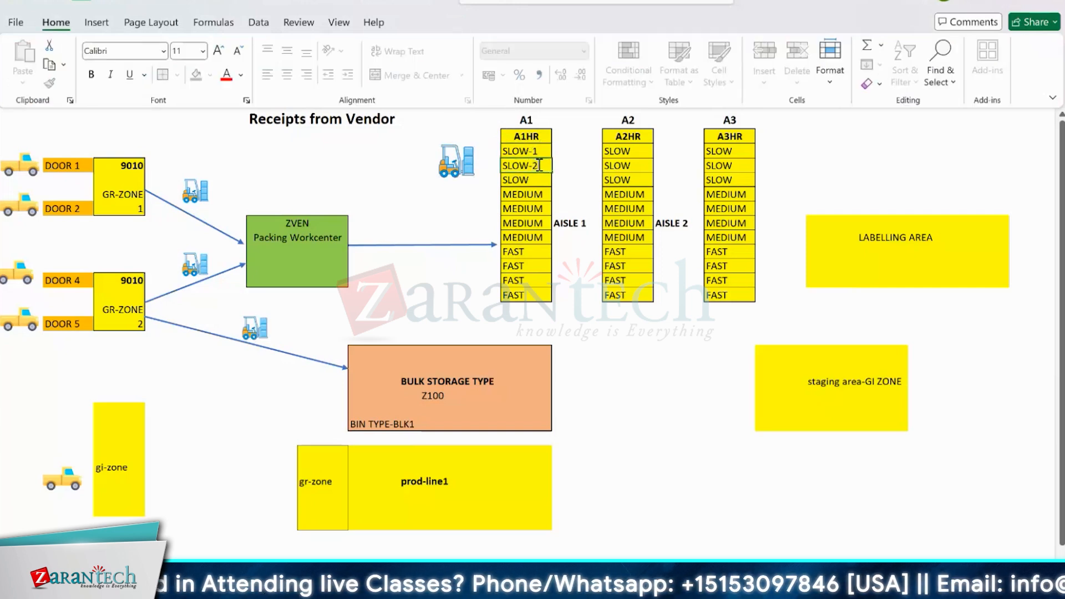
double_click(538, 179)
text(-3)
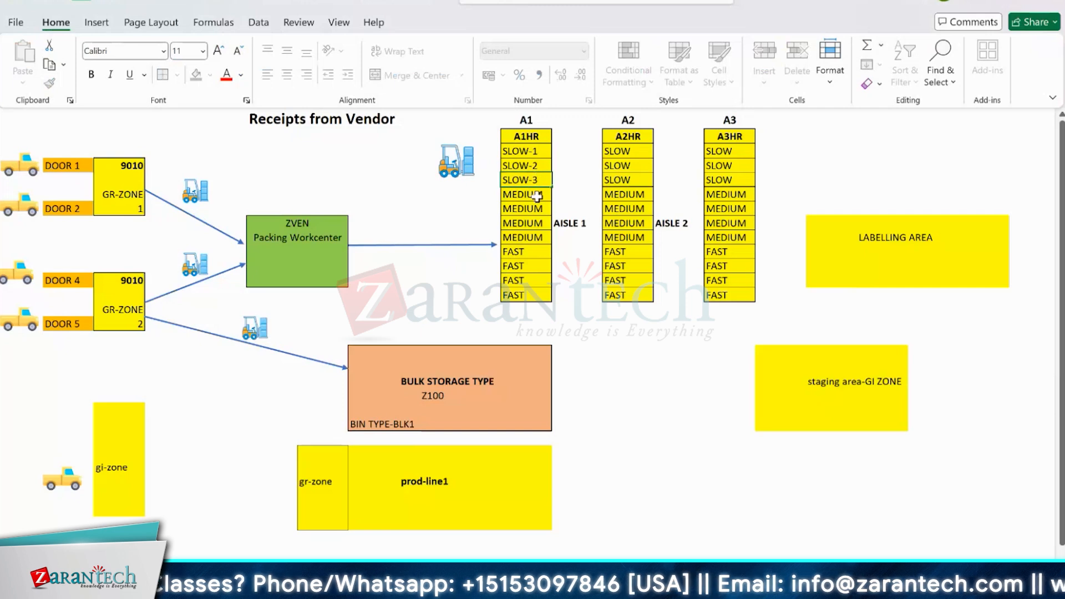
click(517, 210)
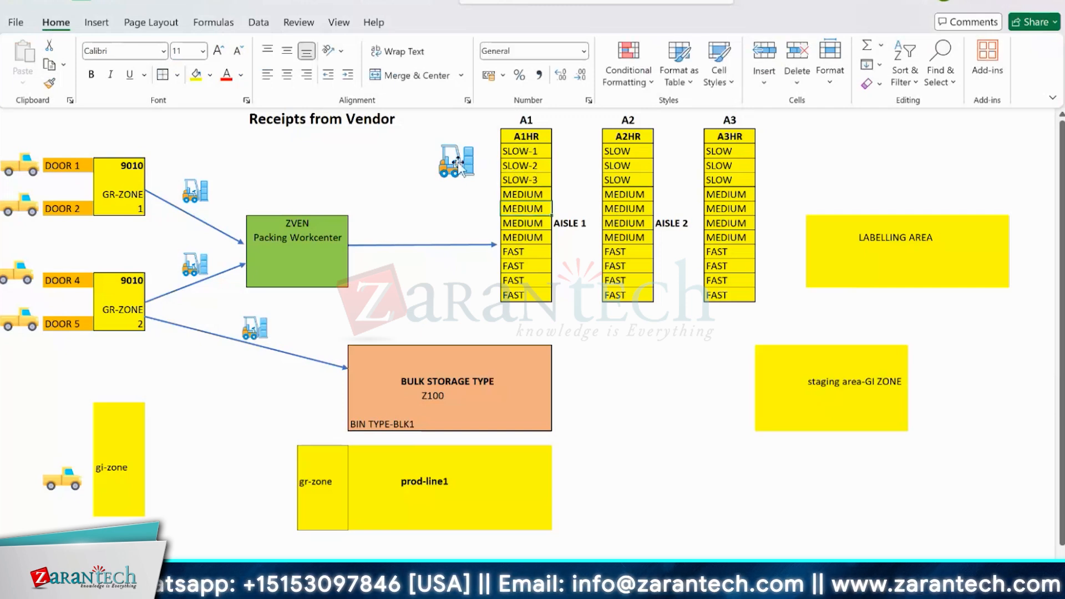
- Move the forklift picture back above the packing workcenter's arrow, and from there onto the A1HR header of aisle A1
drag(459, 165, 420, 214)
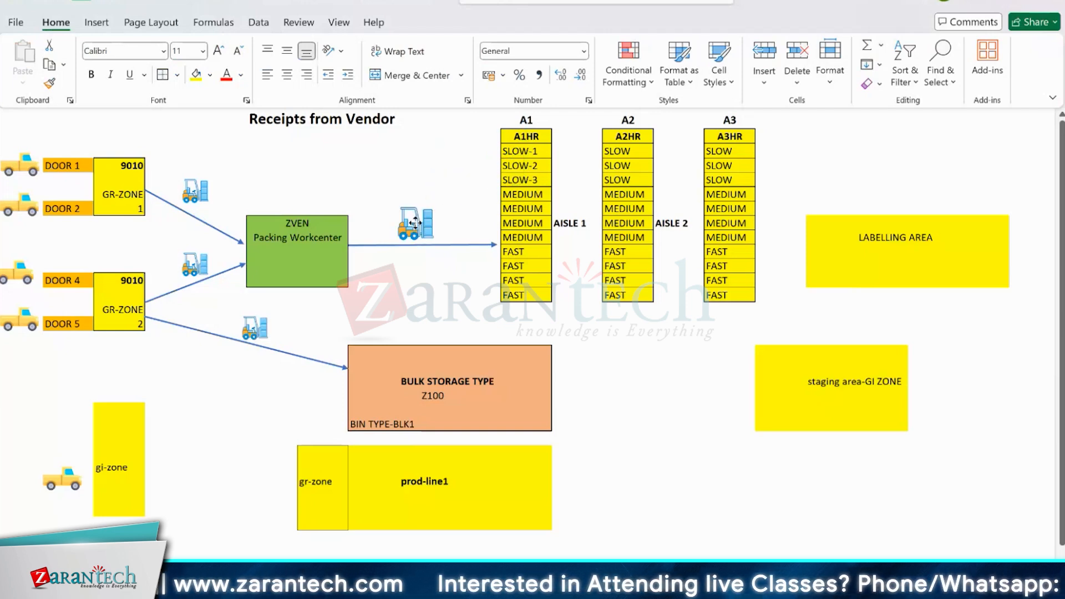
click(442, 168)
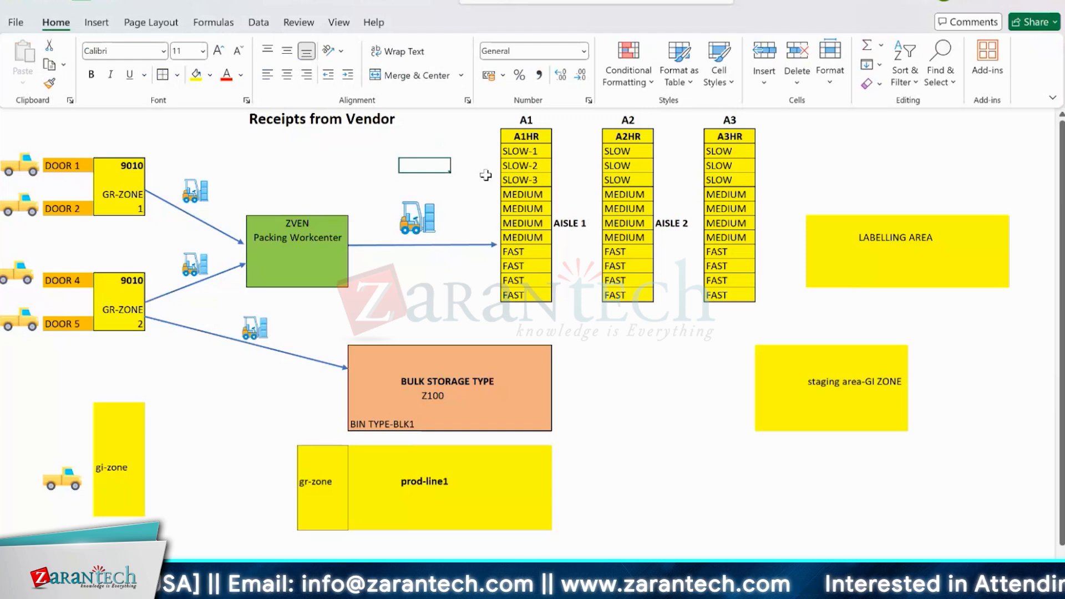
drag(425, 215, 536, 130)
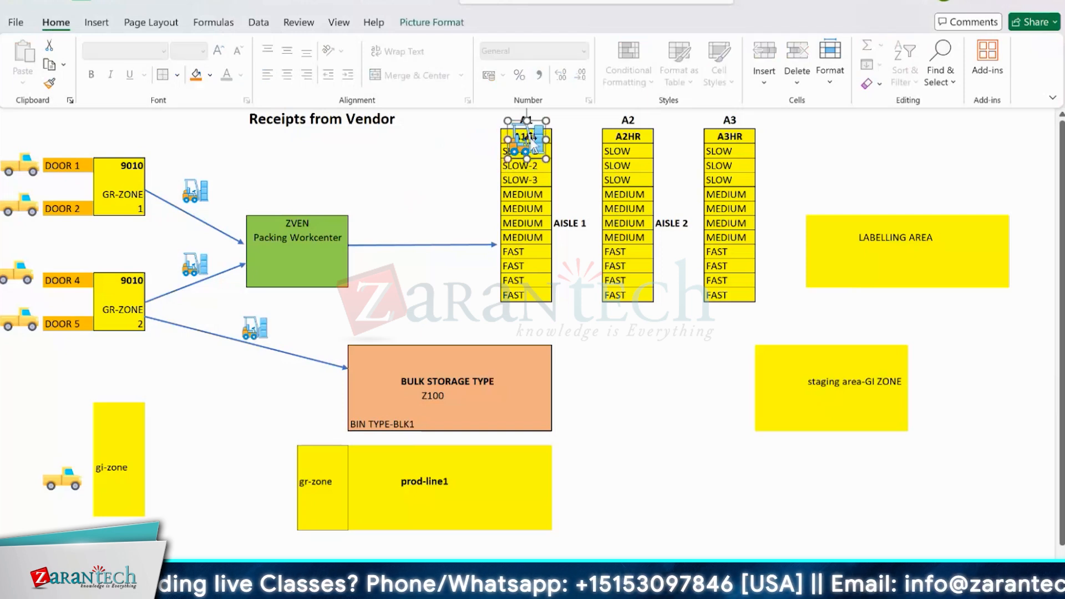
- Move the forklift picture back above the packing workcenter's arrow, and in the SAP Data Browser open table /SCWM/LAGPS
drag(479, 127, 409, 205)
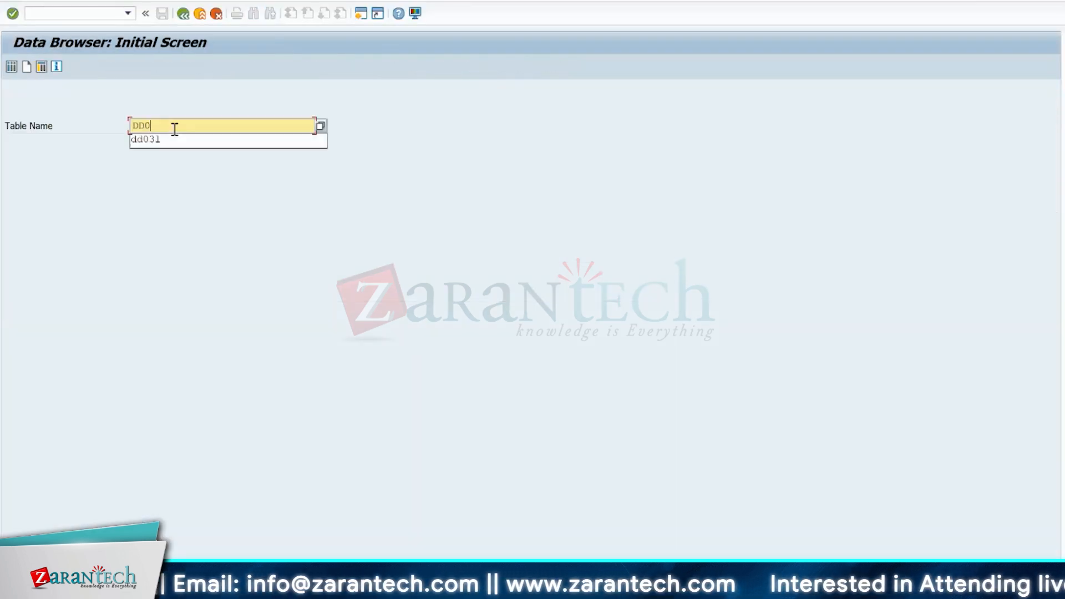
key(BackSpace)
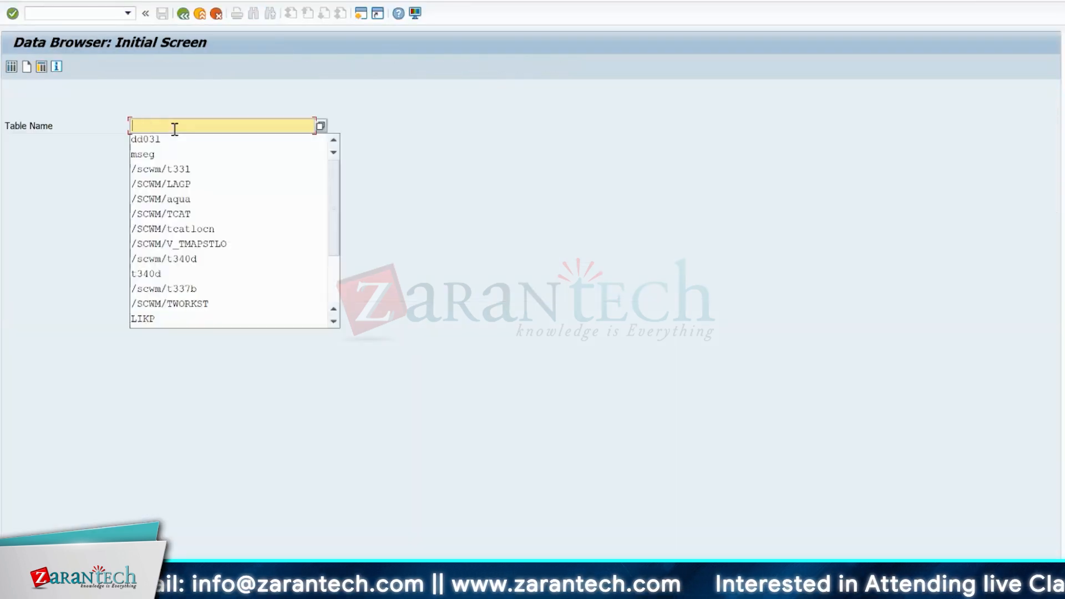
text(/SCWM/LAGP)
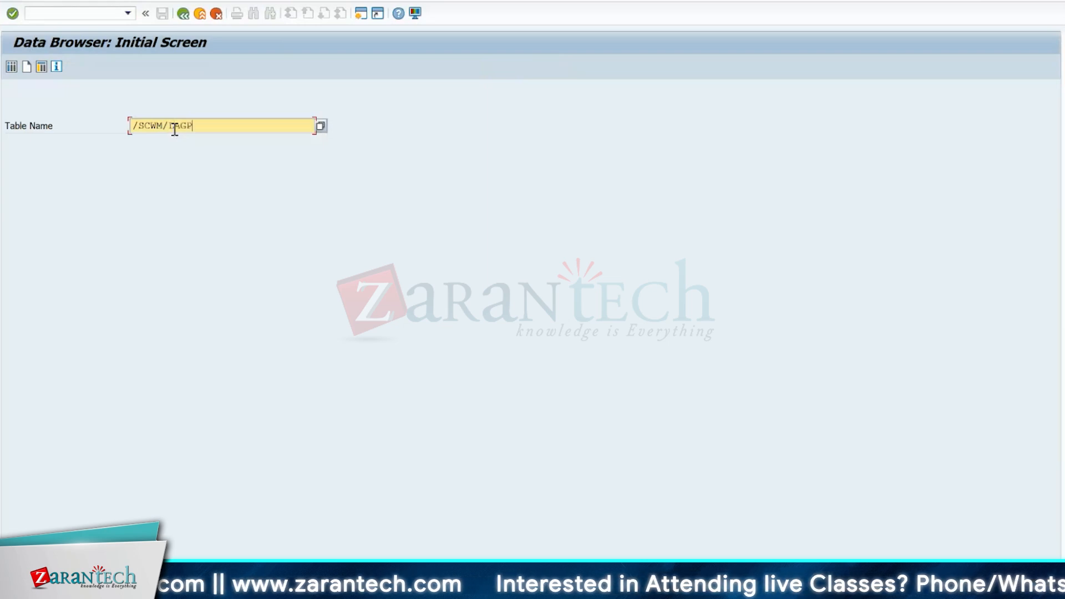
text(S)
key(Return)
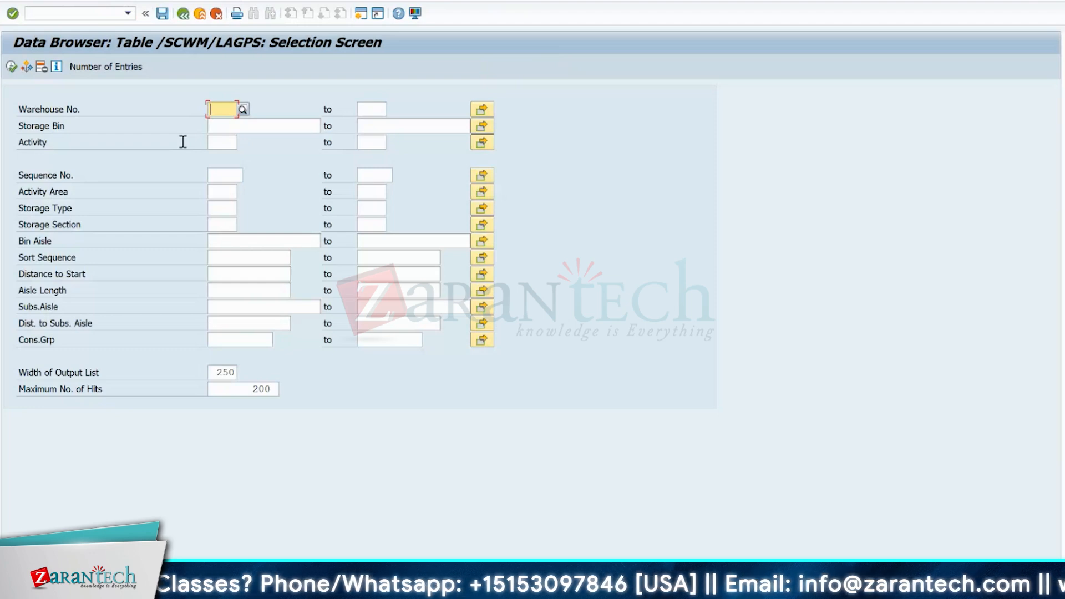
- Display the table entries for warehouse 1710, storage section YS02 and activity PTWY
text(171)
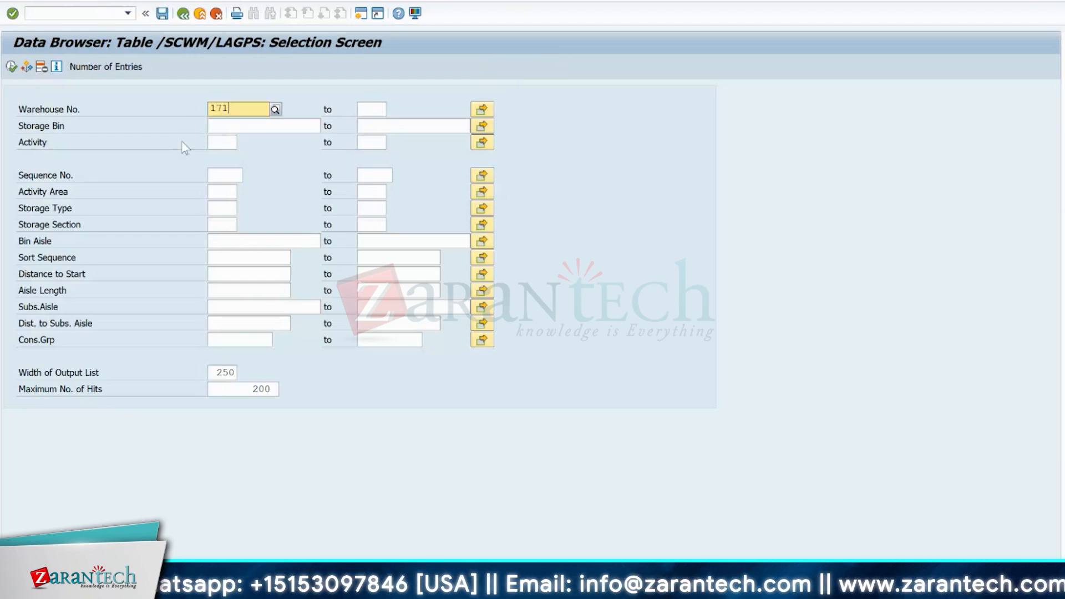
text(0)
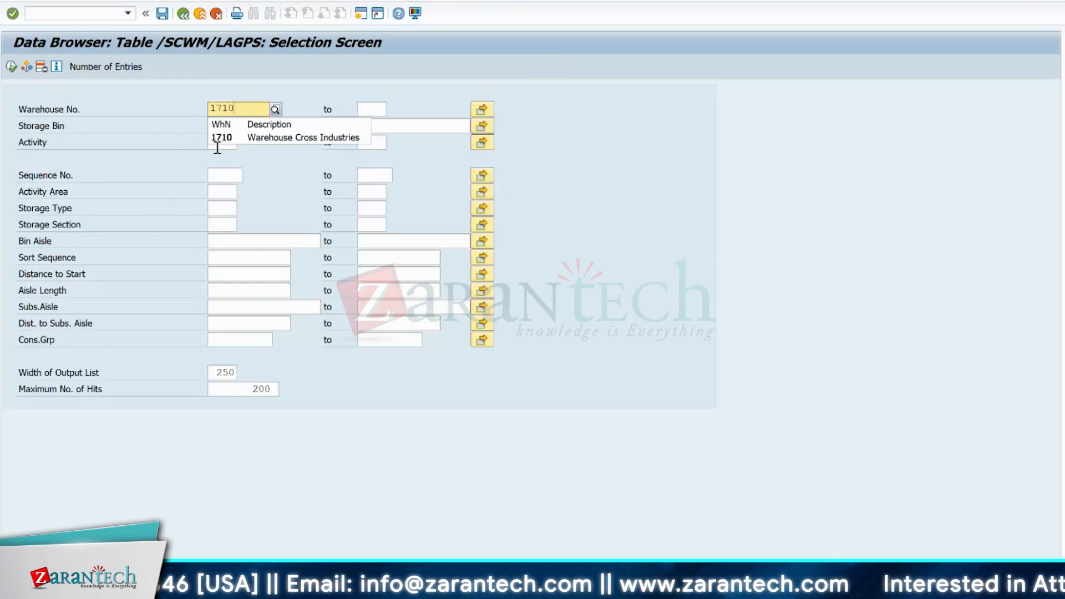
click(227, 139)
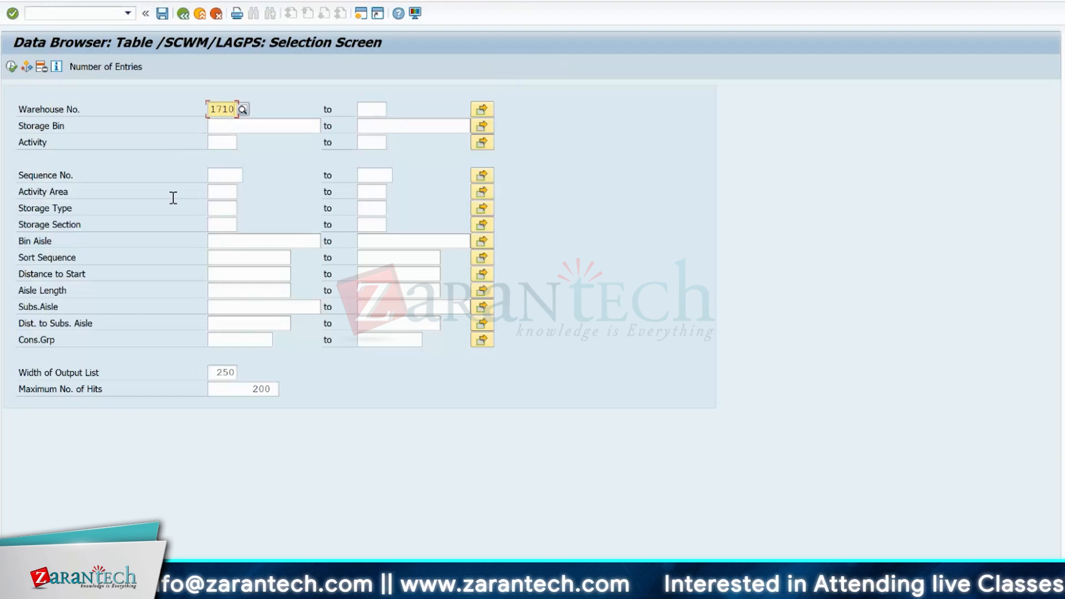
click(228, 227)
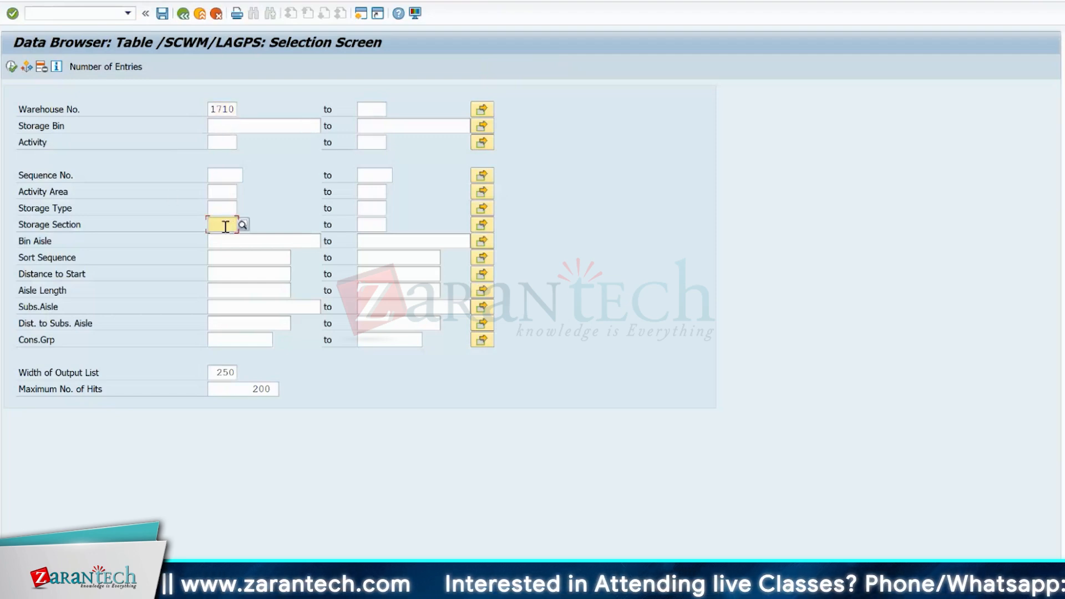
text(YS)
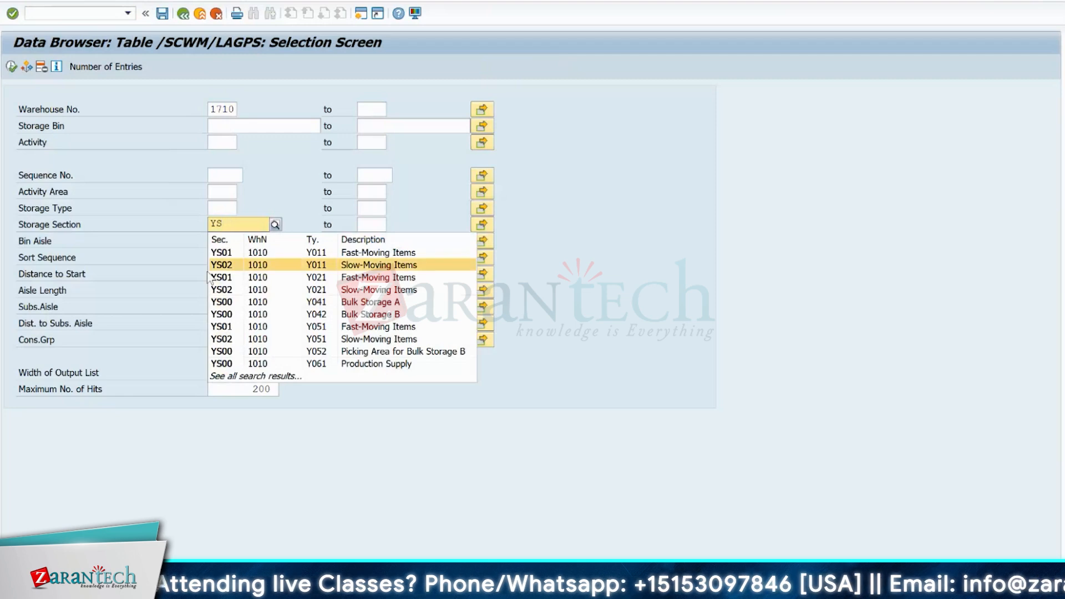
click(213, 266)
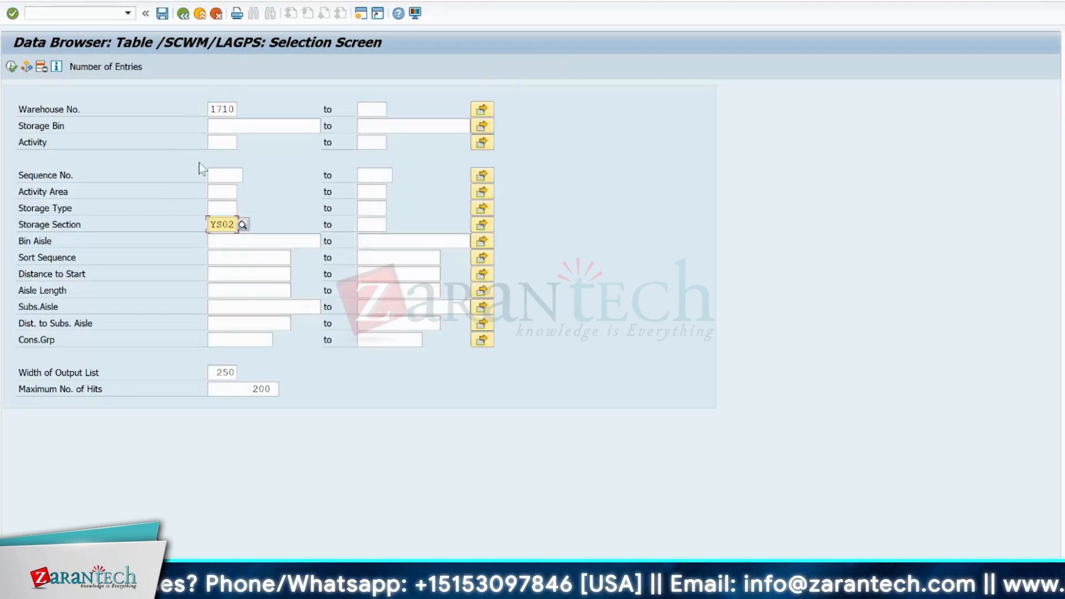
click(223, 143)
text(PTWY)
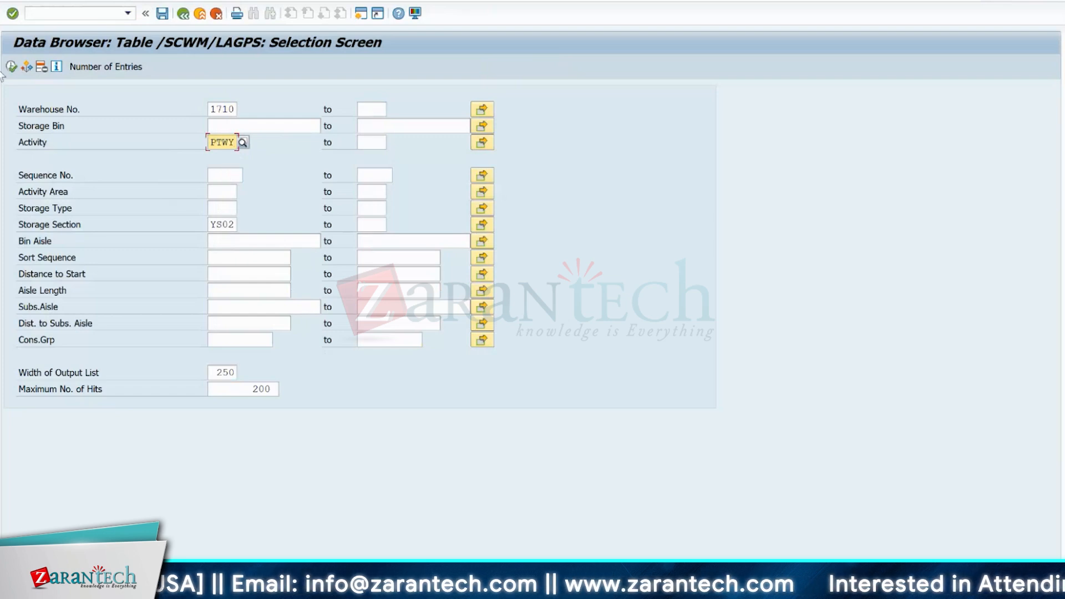
key(F8)
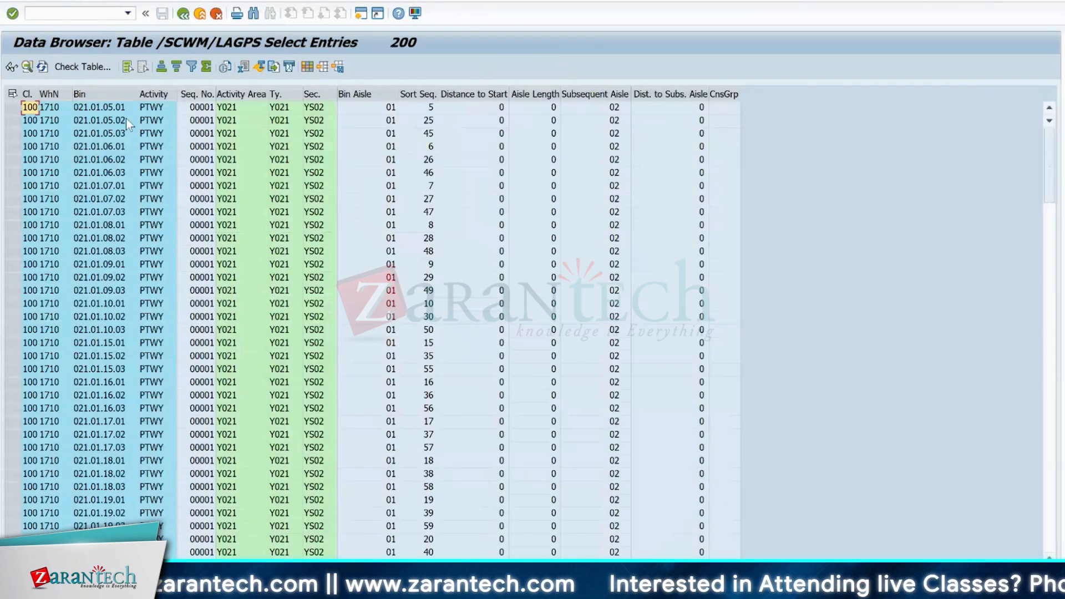
- Mark the first bin entry and its storage section, and sort the list by sort sequence in ascending order
click(12, 108)
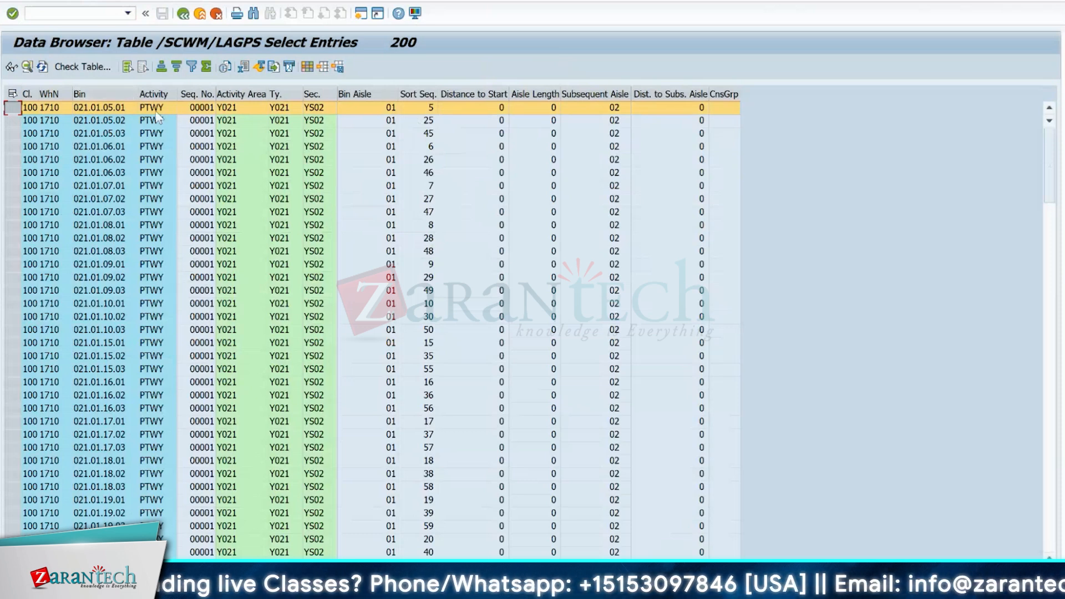
click(312, 110)
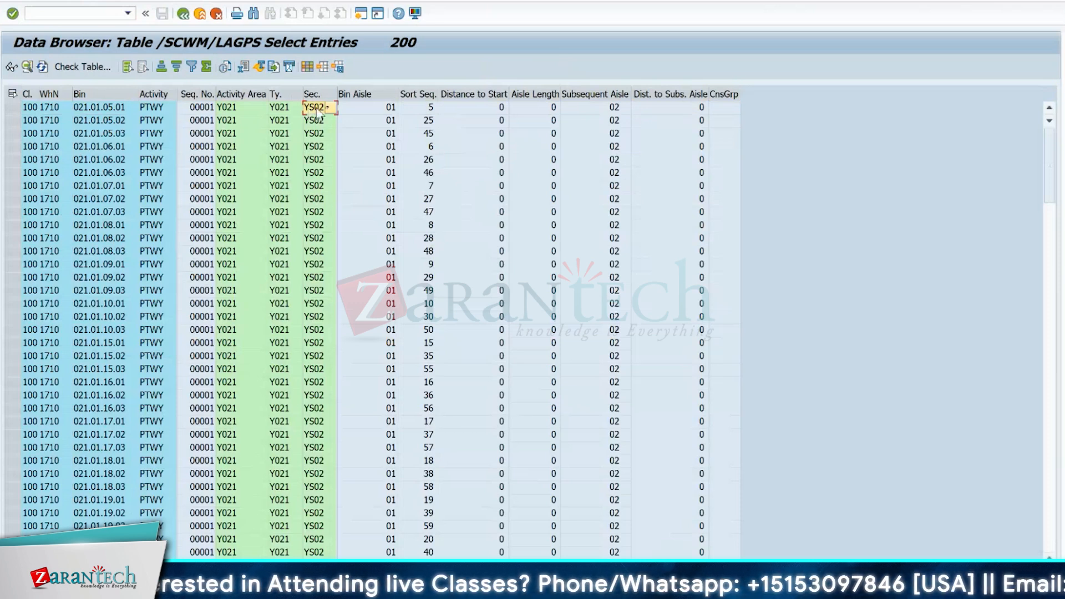
click(11, 106)
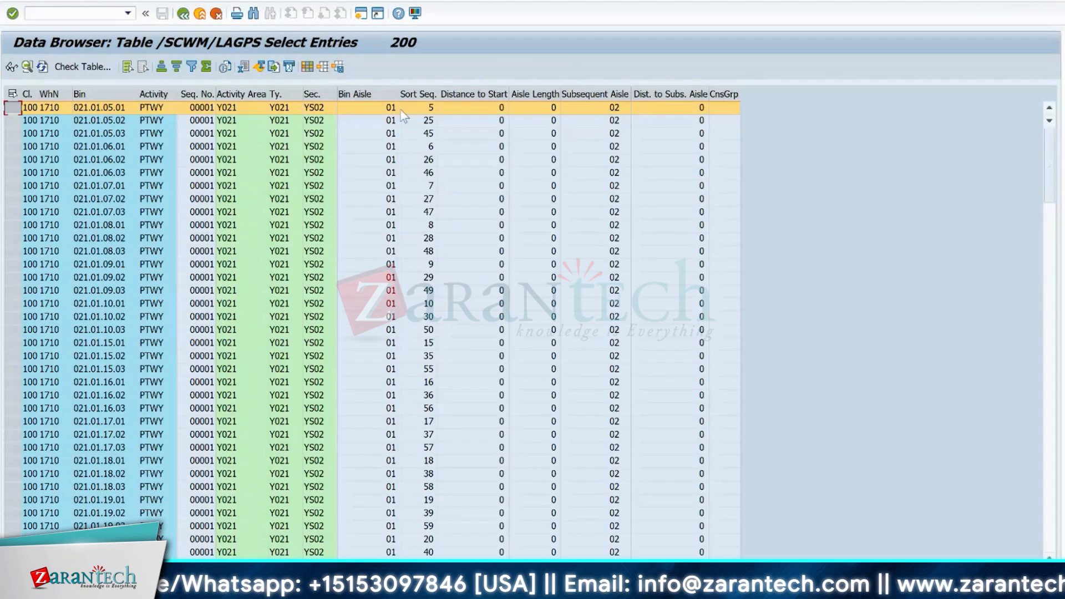
click(418, 94)
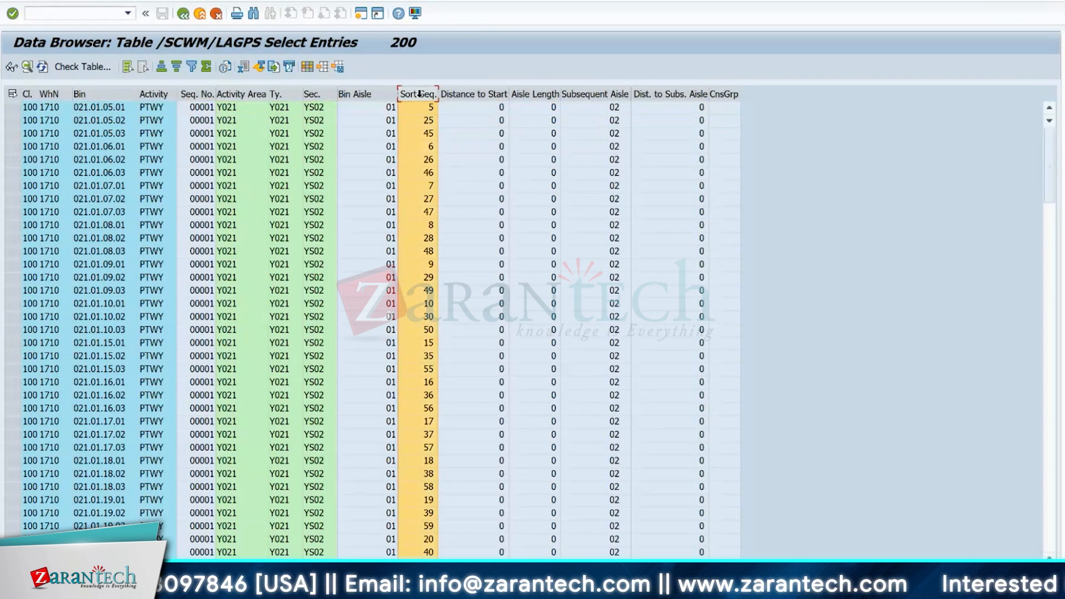
click(161, 67)
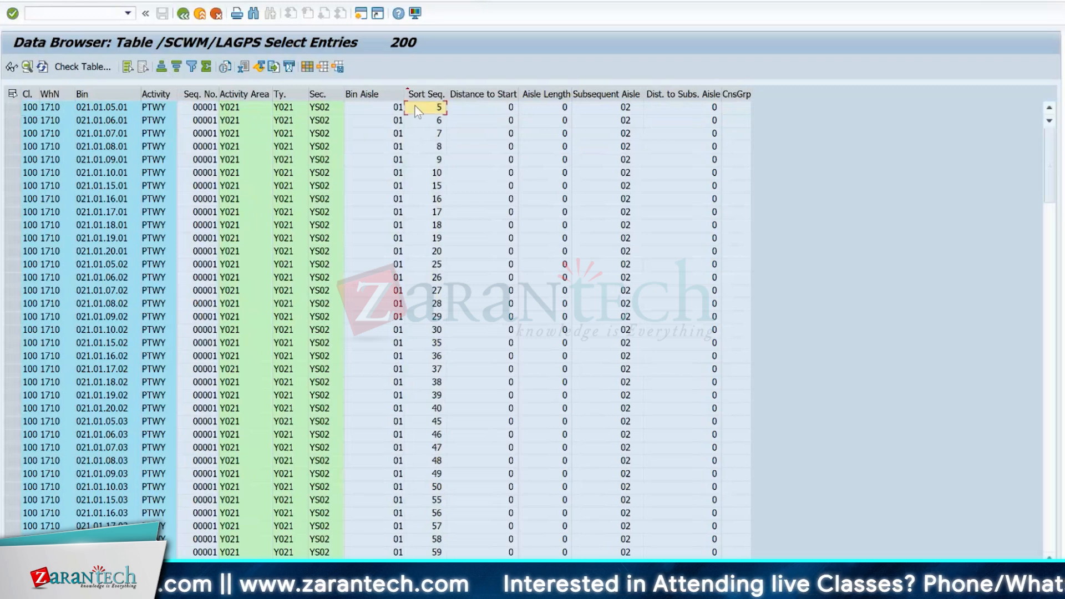
- Examine bins 021.01.05.01, 021.01.06.01 and 021.01.07.01 one after another, and mark these first three entries together
click(12, 107)
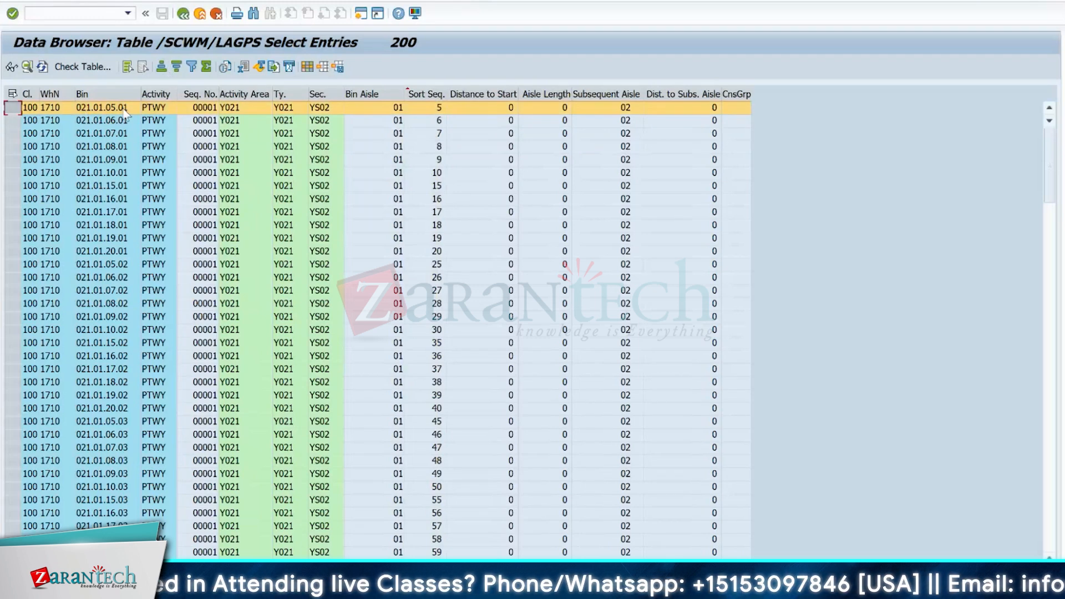
click(78, 121)
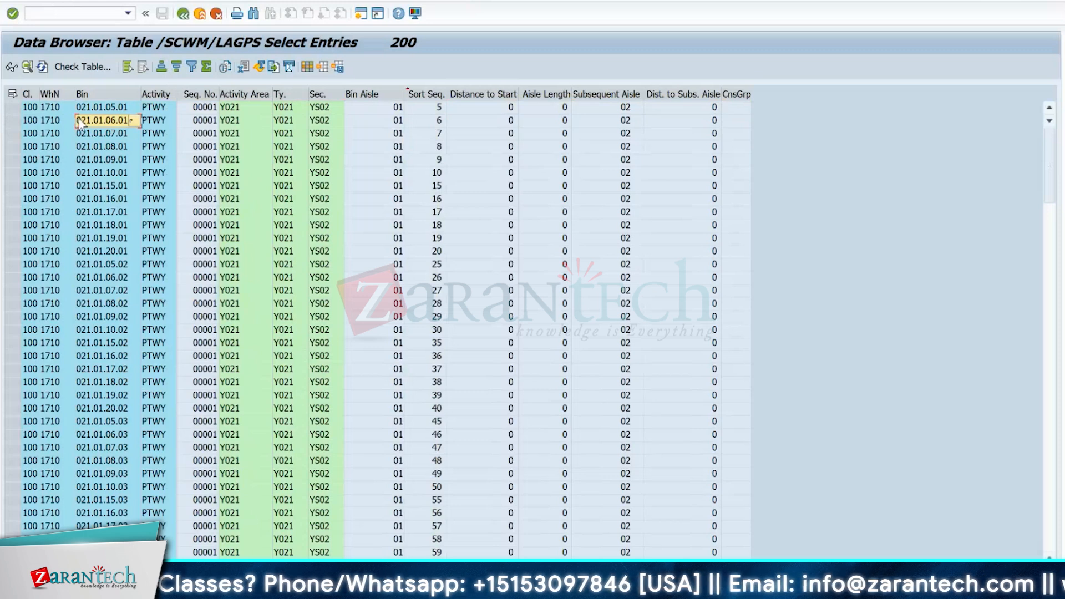
click(120, 135)
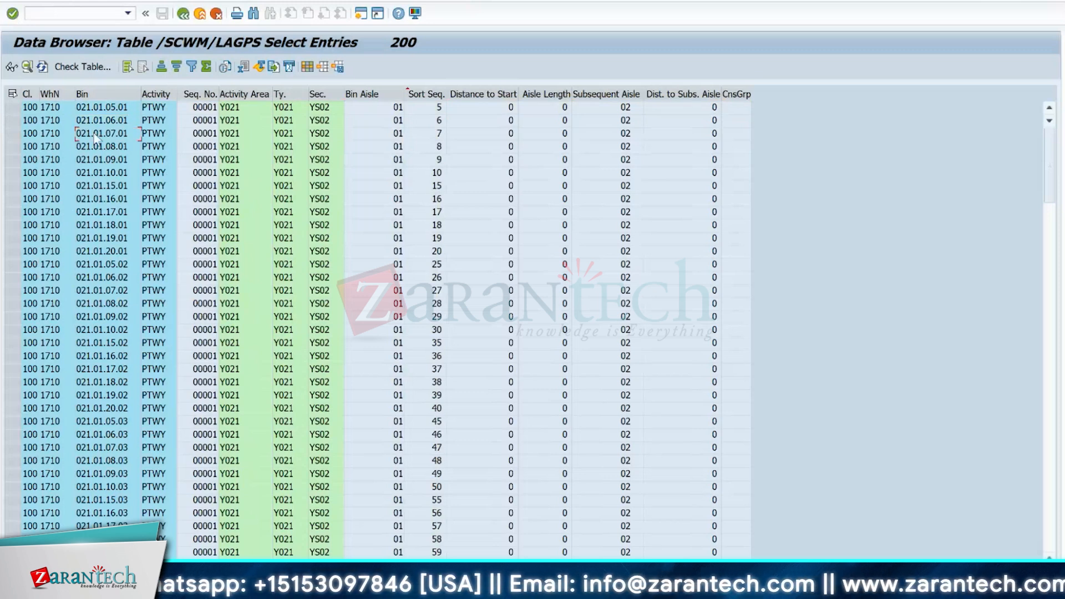
click(114, 108)
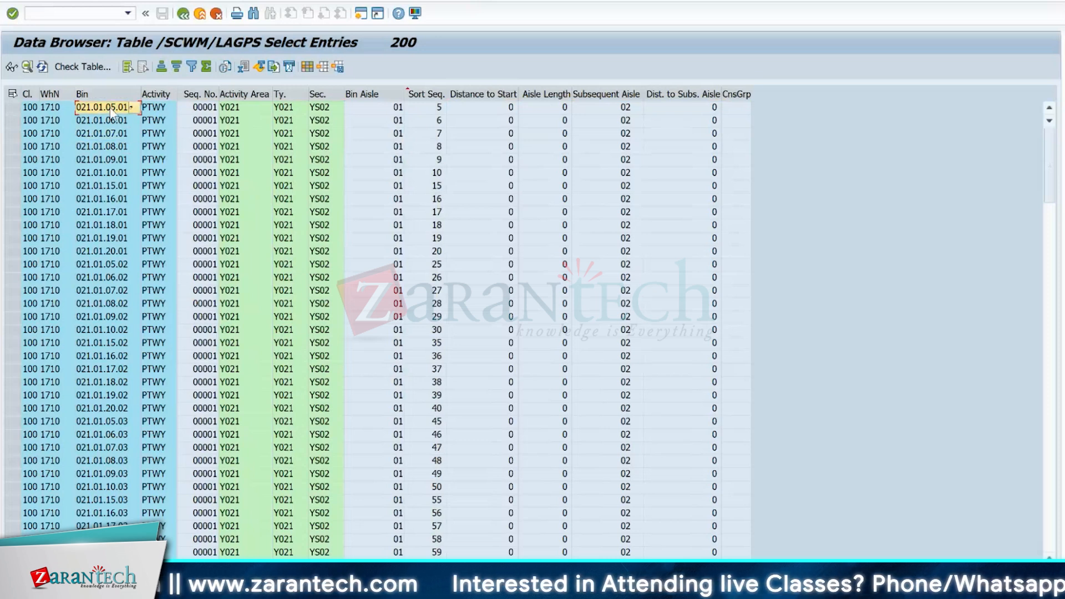
drag(11, 106, 11, 135)
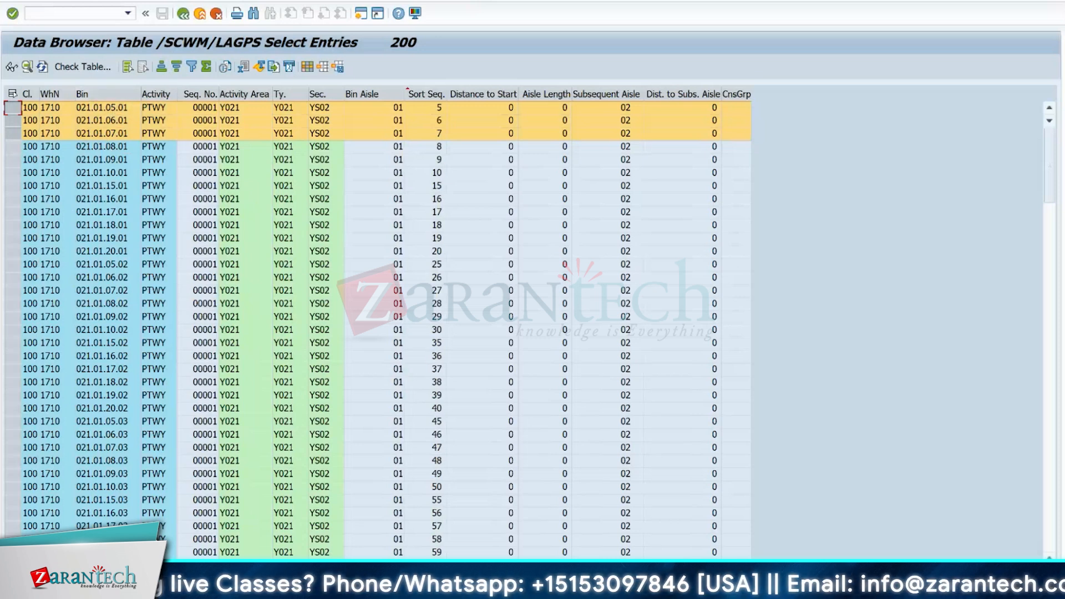
- Compare the SLOW-1 cell in the Excel layout with the SAP bin list, picking out bins 021.01.06.01 and 021.01.07.01
key(alt+Tab)
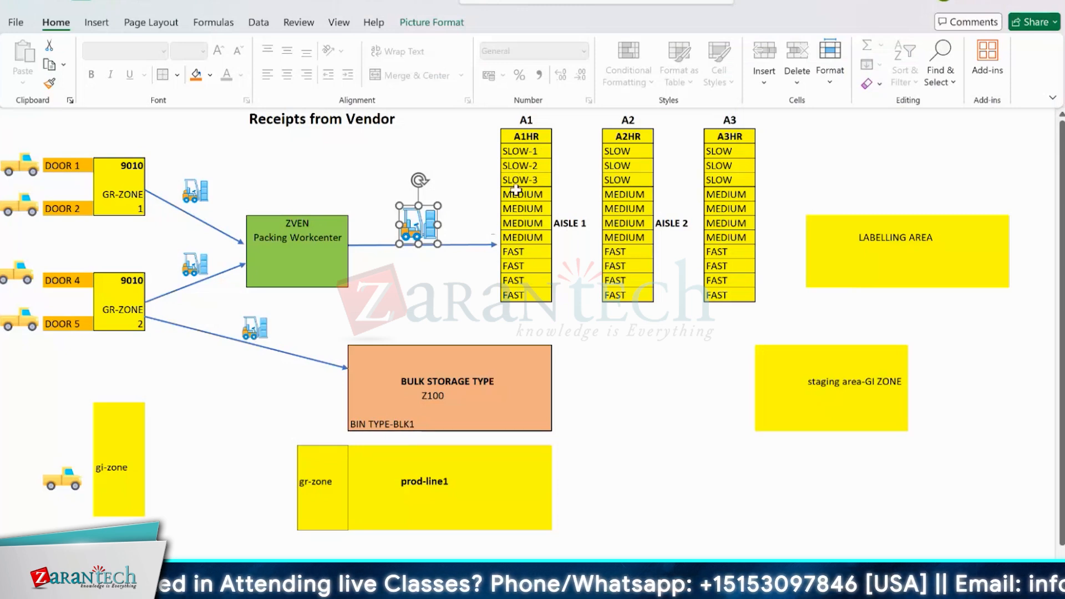
click(503, 152)
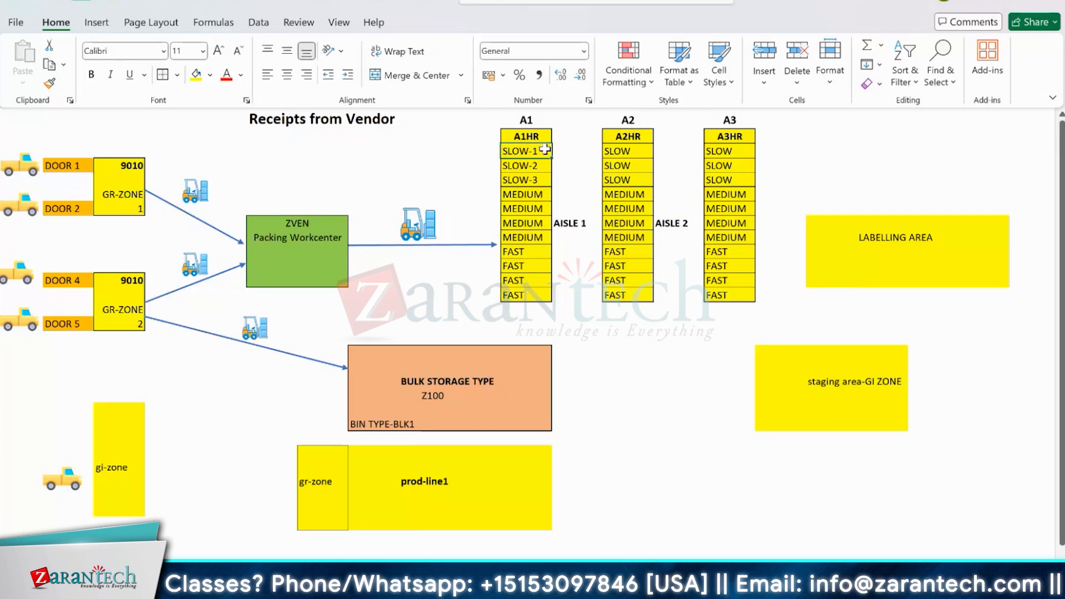
key(alt+Tab)
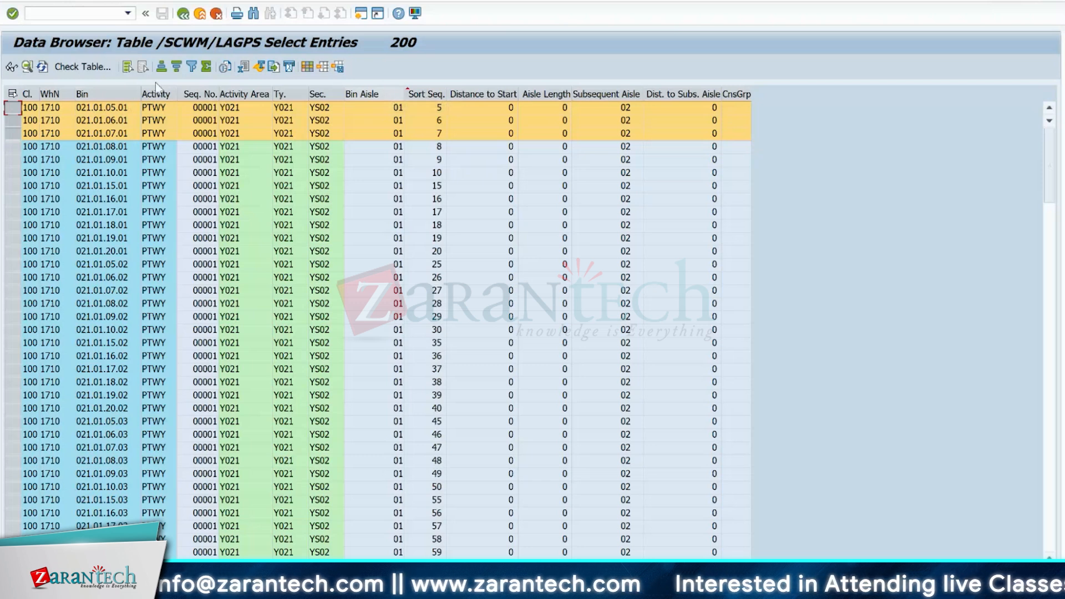
click(114, 119)
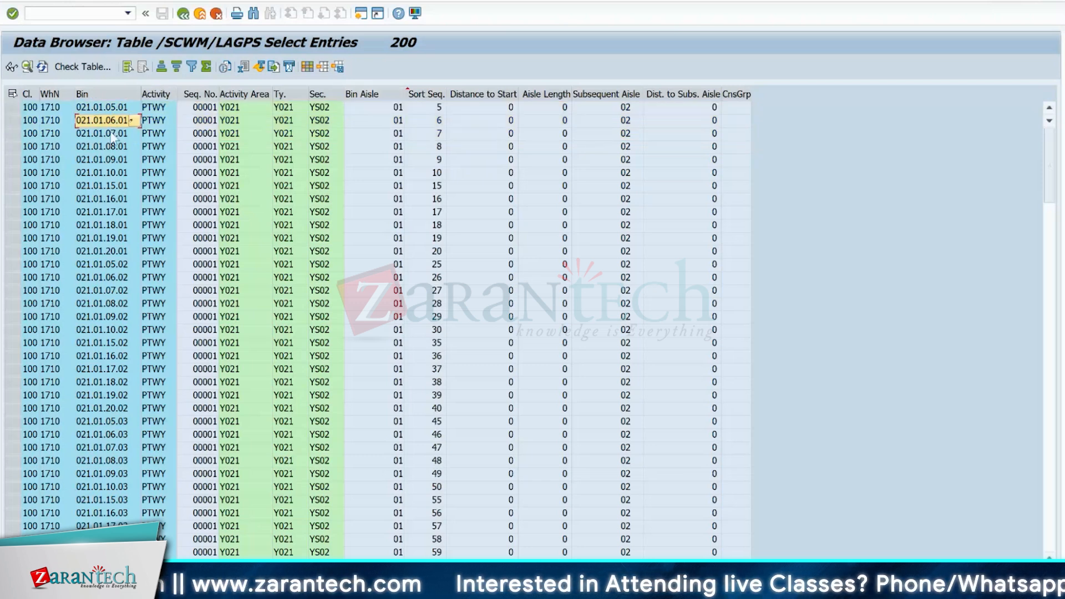
click(112, 135)
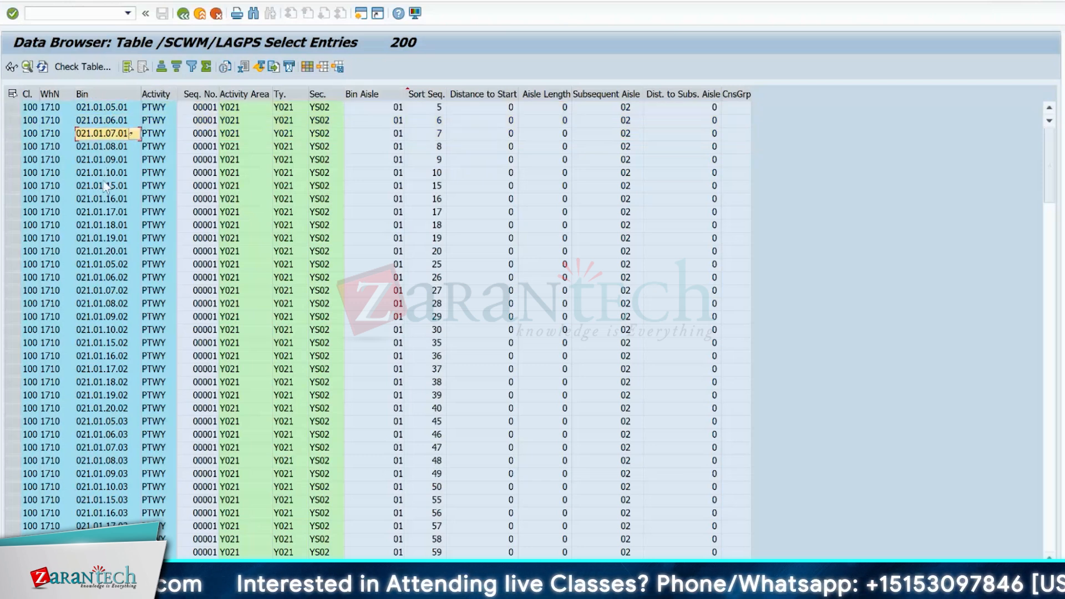
- Examine the bin order by marking the Bin column and entry 021.01.20.01, and stepping from bin 021.01.05.02 to 021.01.08.02
click(103, 94)
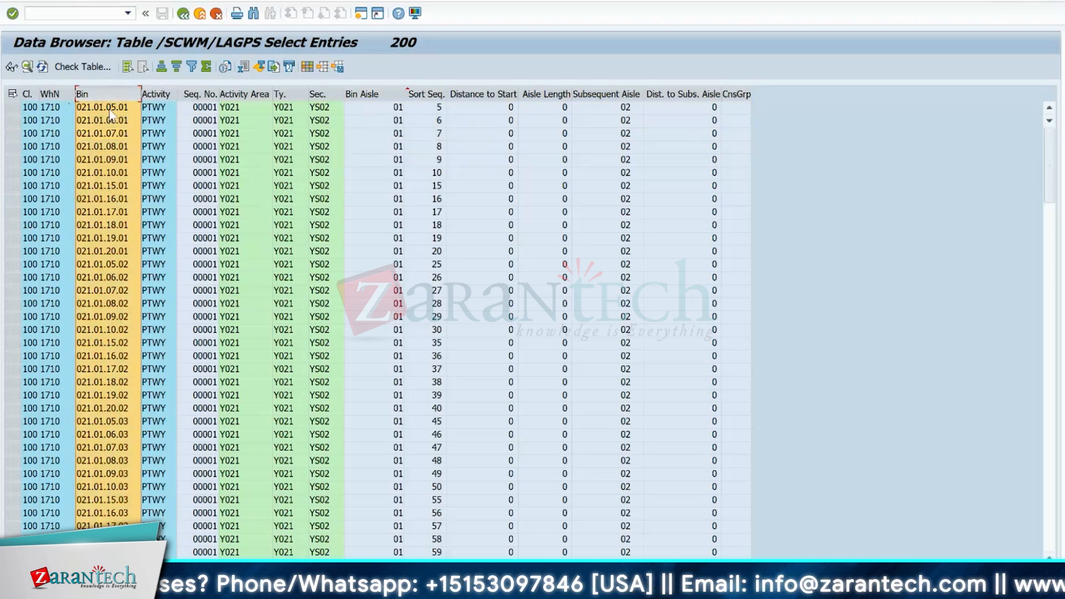
click(99, 253)
click(14, 251)
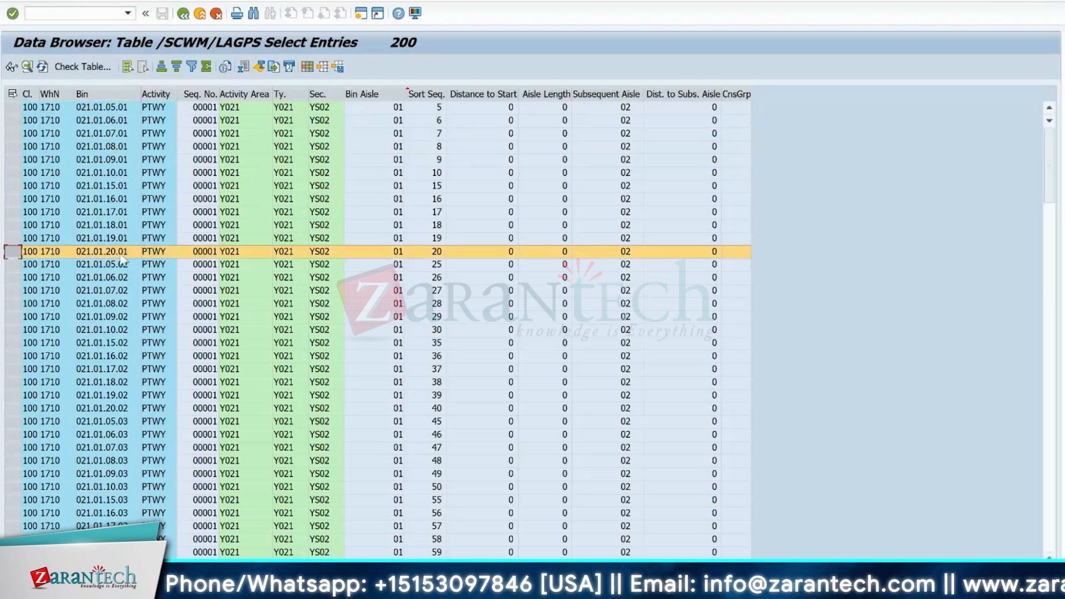
click(94, 265)
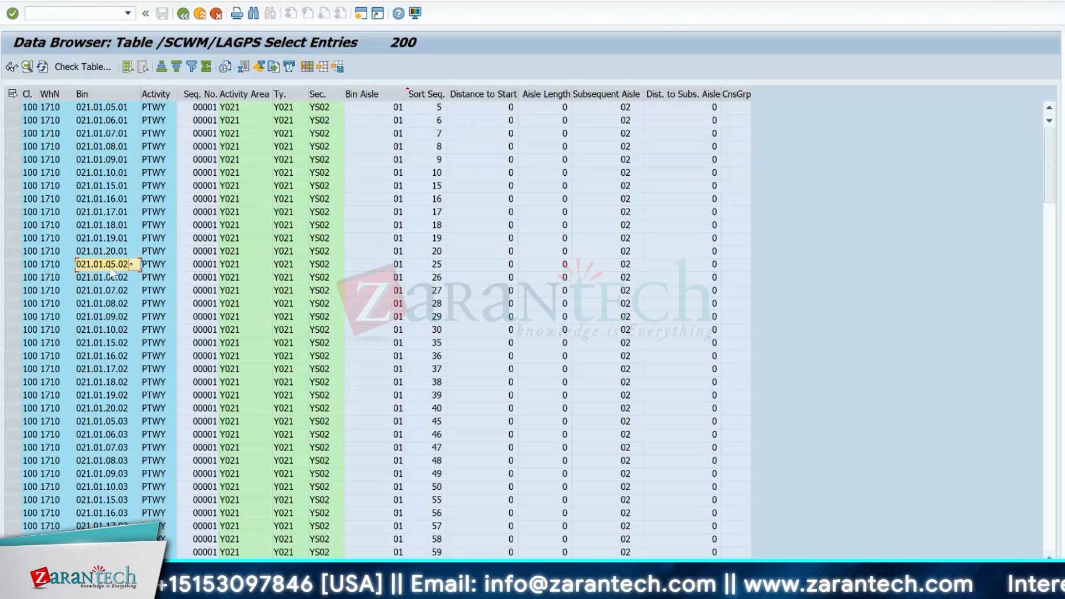
key(Down)
key(Down)
key(Down)
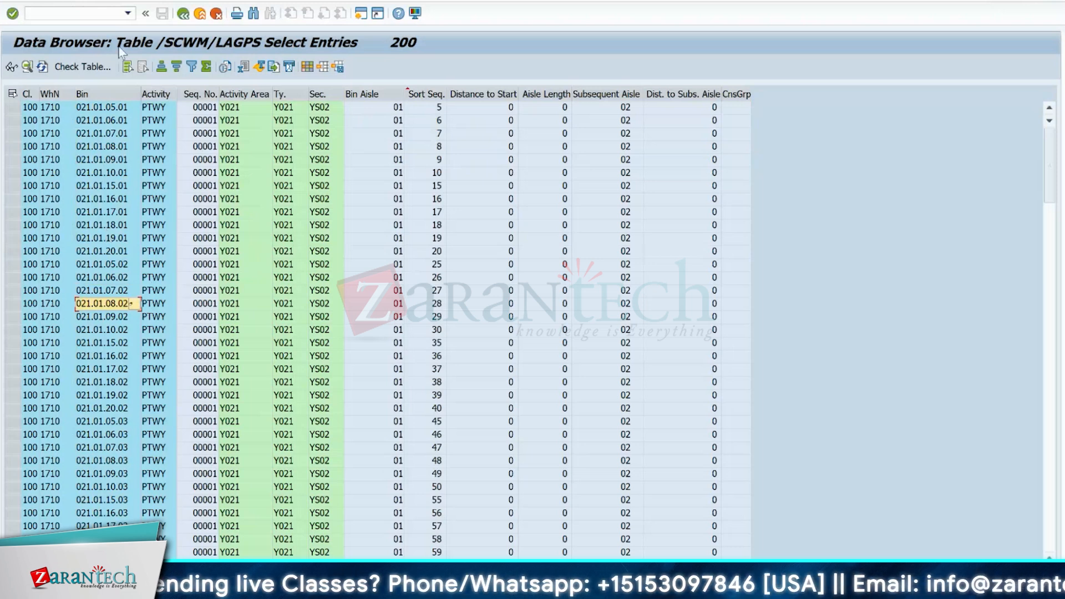
- Leave the bin entry list, and in the Excel layout shift the forklift picture slightly upward above the packing workcenter's arrow
click(183, 14)
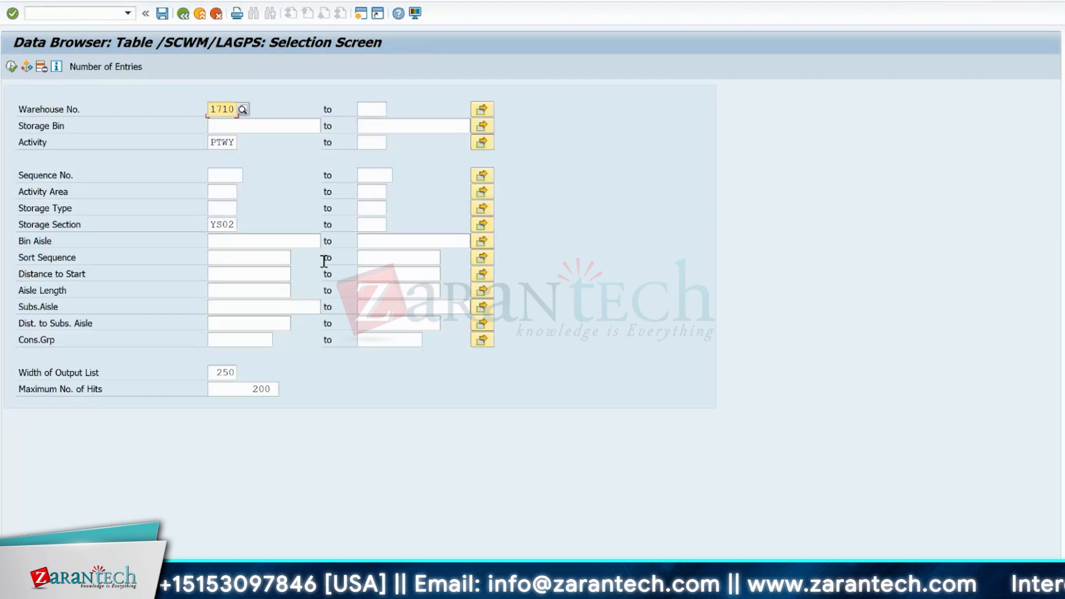
key(alt+Tab)
mouse_move(408, 232)
mouse_down()
mouse_move(499, 152)
mouse_move(502, 127)
mouse_move(533, 141)
mouse_move(508, 144)
mouse_move(518, 143)
mouse_move(472, 200)
mouse_move(420, 211)
mouse_move(505, 158)
mouse_move(499, 172)
mouse_move(481, 170)
mouse_move(529, 163)
mouse_move(499, 162)
mouse_move(413, 228)
mouse_up()
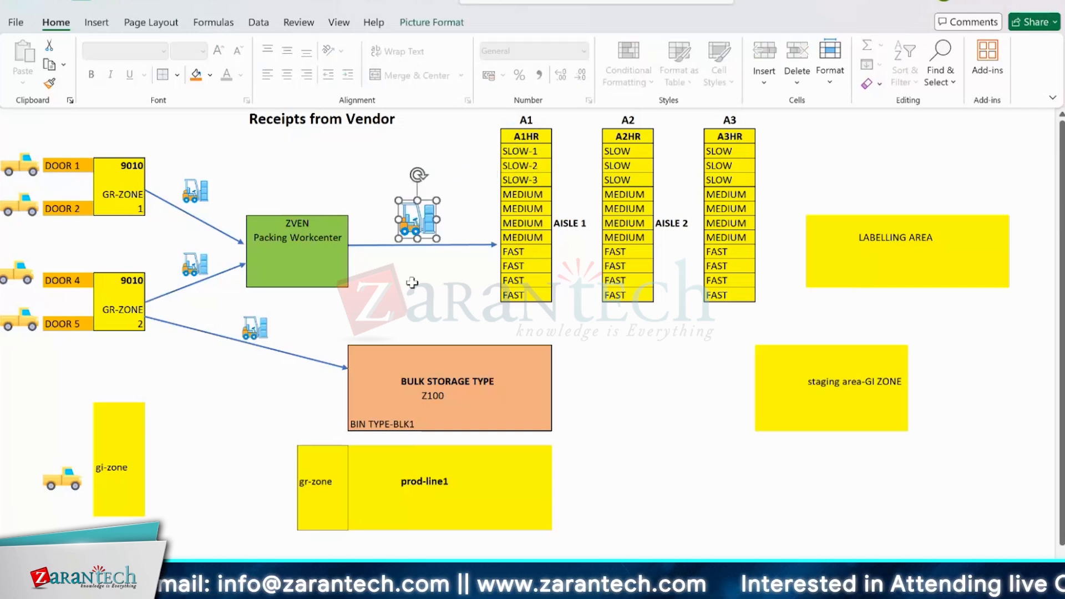
- Switch back to SAP and replace the Data Browser with transaction SPRO in the same session
key(alt+Tab)
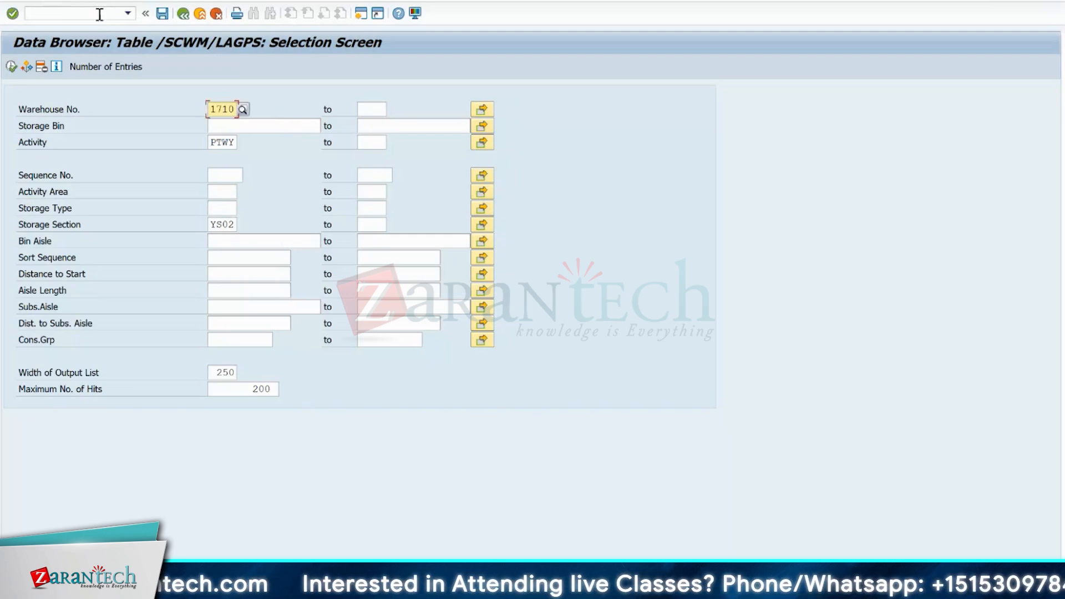
click(77, 16)
text(/nspro)
key(Return)
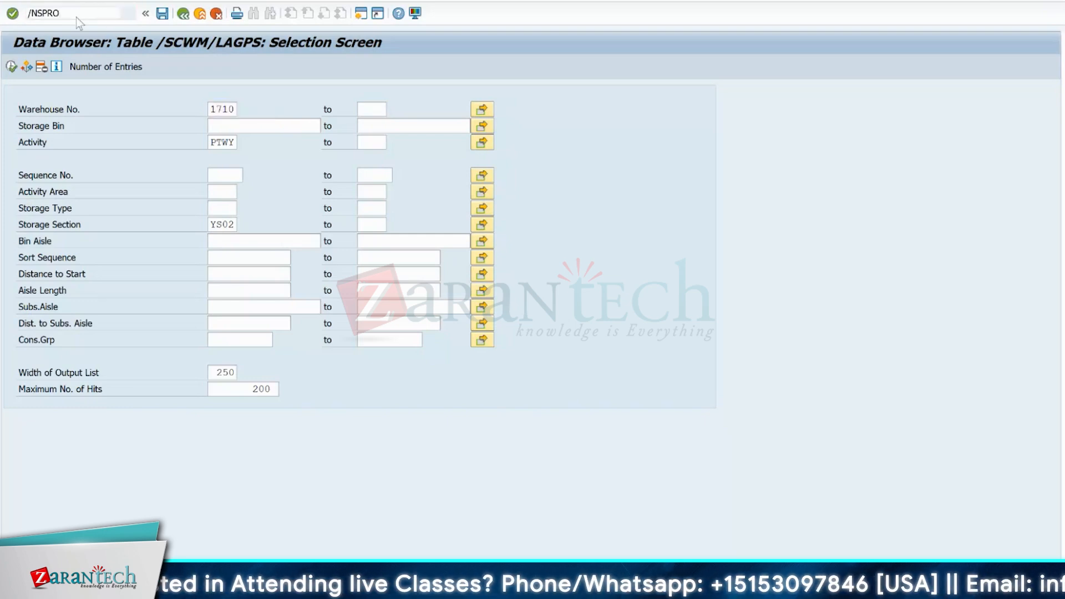
- Open Define Storage Types from the Extended Warehouse Management master data customizing and display the details of warehouse 0001, storage type 0010
click(71, 73)
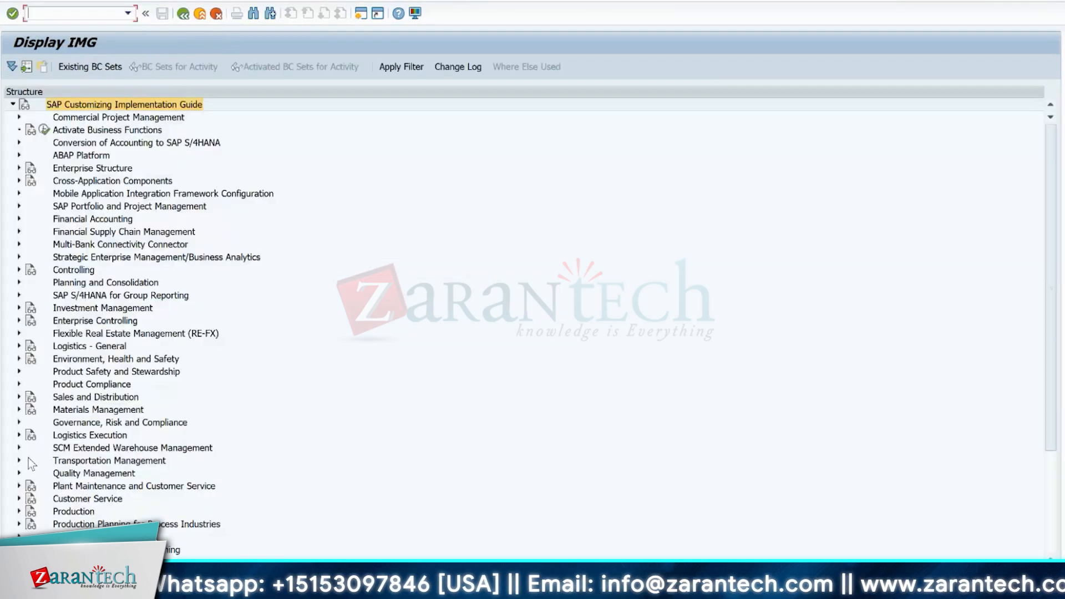
click(19, 448)
click(26, 460)
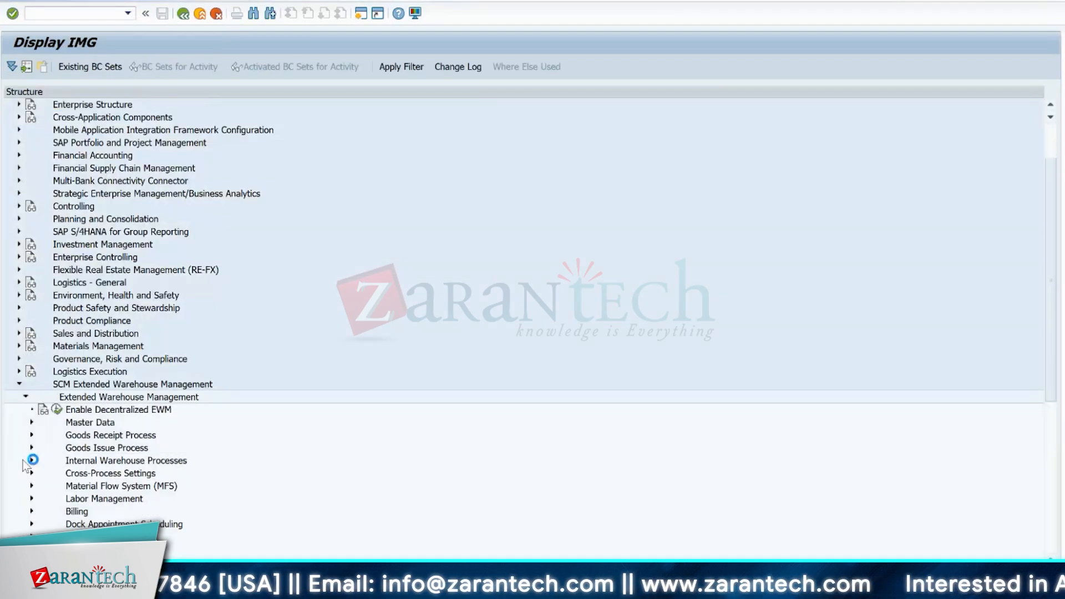
click(32, 422)
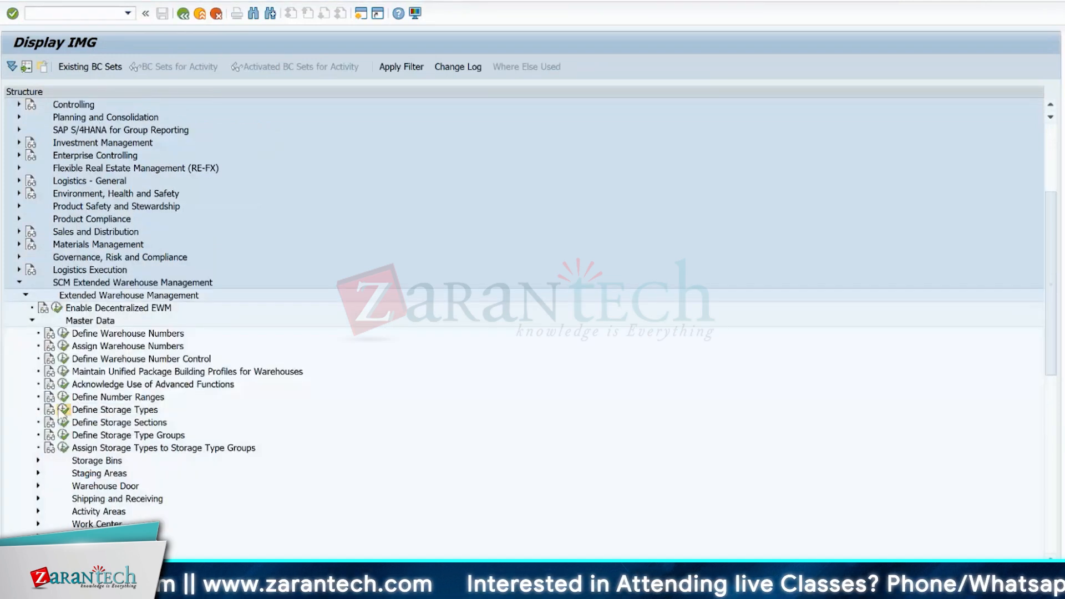
click(63, 409)
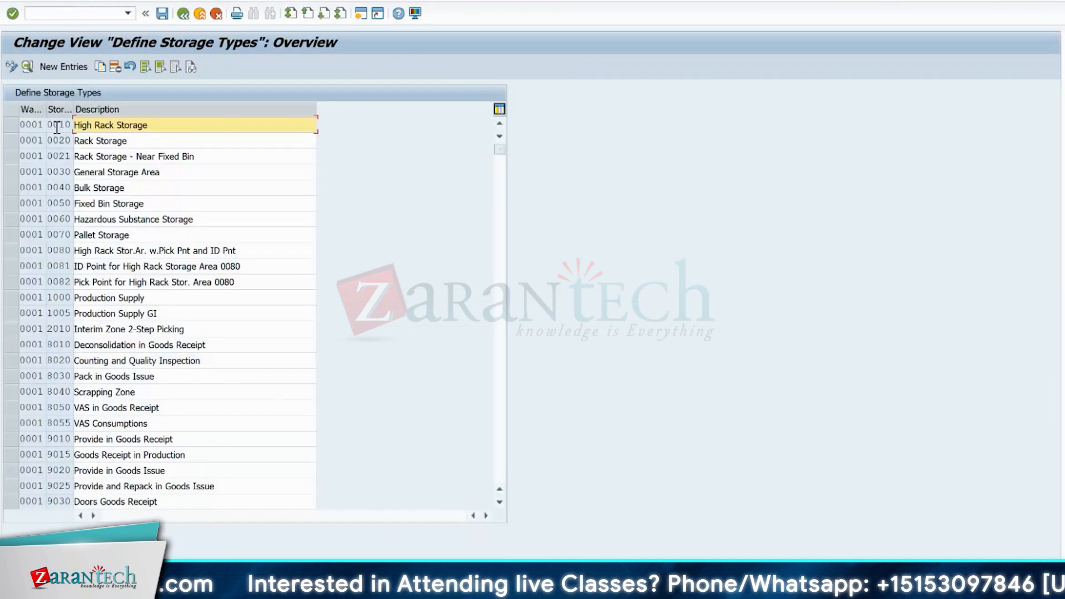
double_click(57, 127)
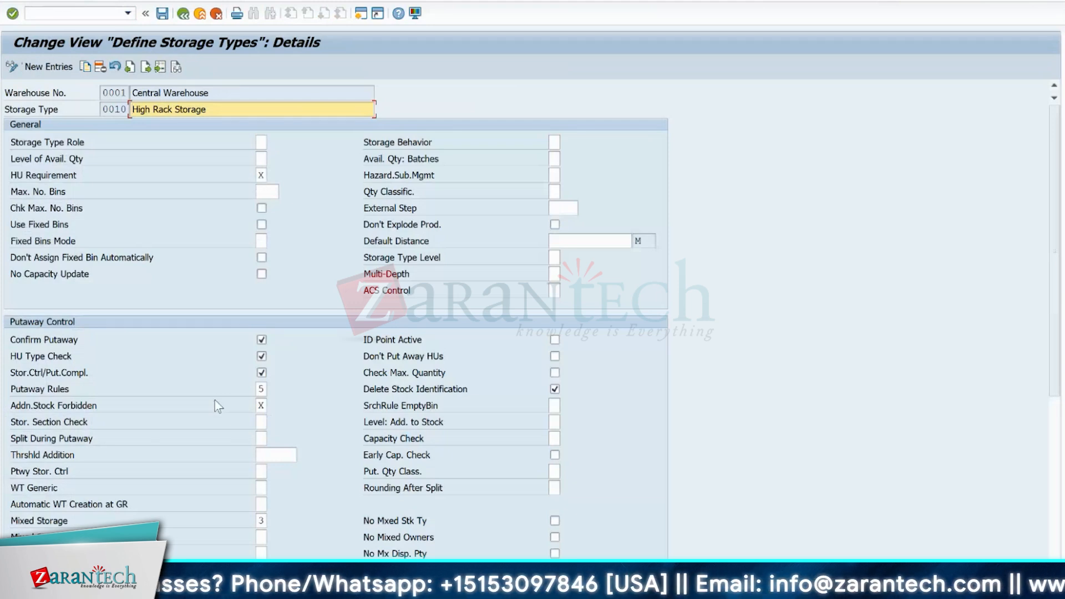
- Examine the WT Generic setting under Putaway Control, reading its full value descriptions: Not Generic, Storage Type and Storage Section, and Only Storage Type
click(260, 489)
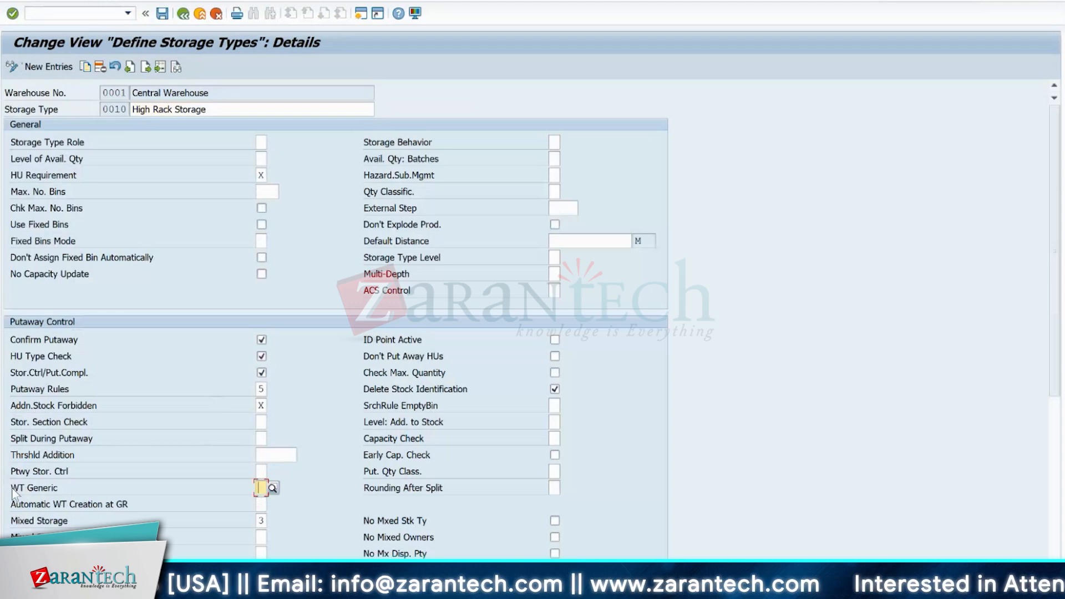
drag(12, 491, 59, 488)
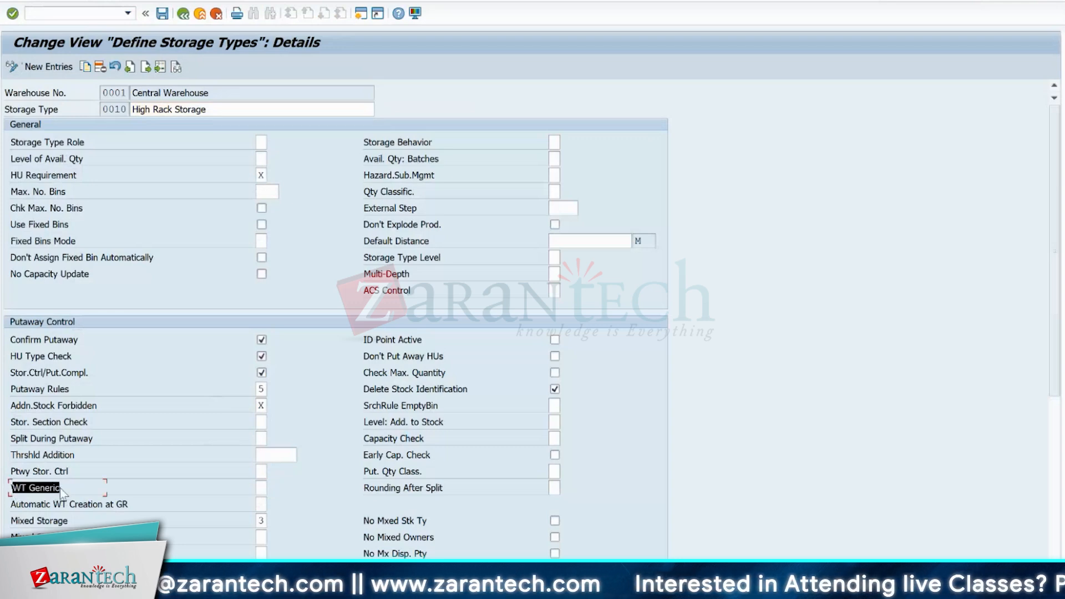
click(59, 488)
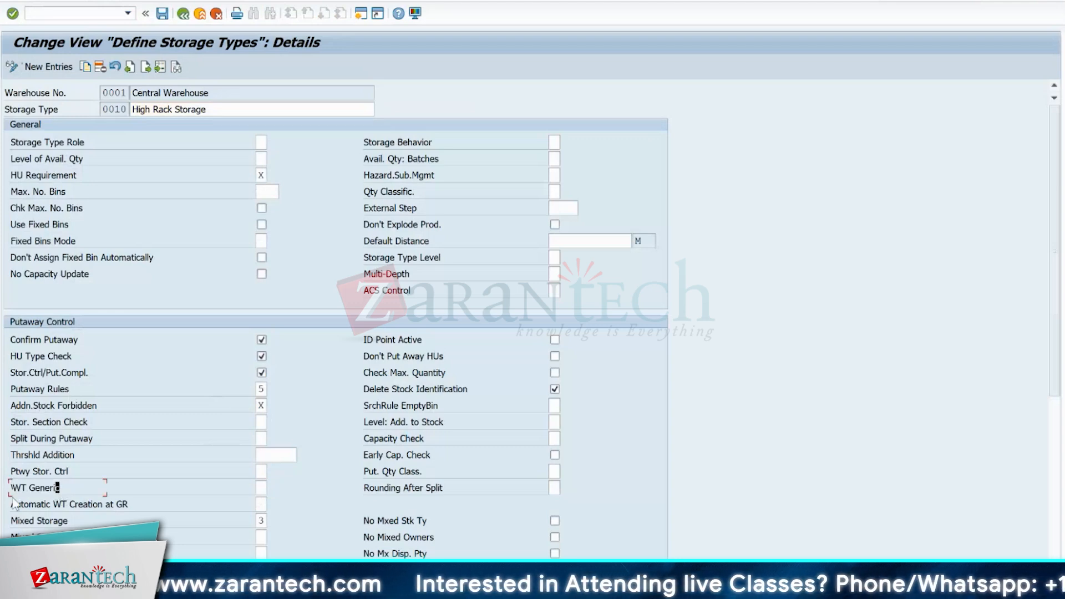
click(258, 492)
click(272, 488)
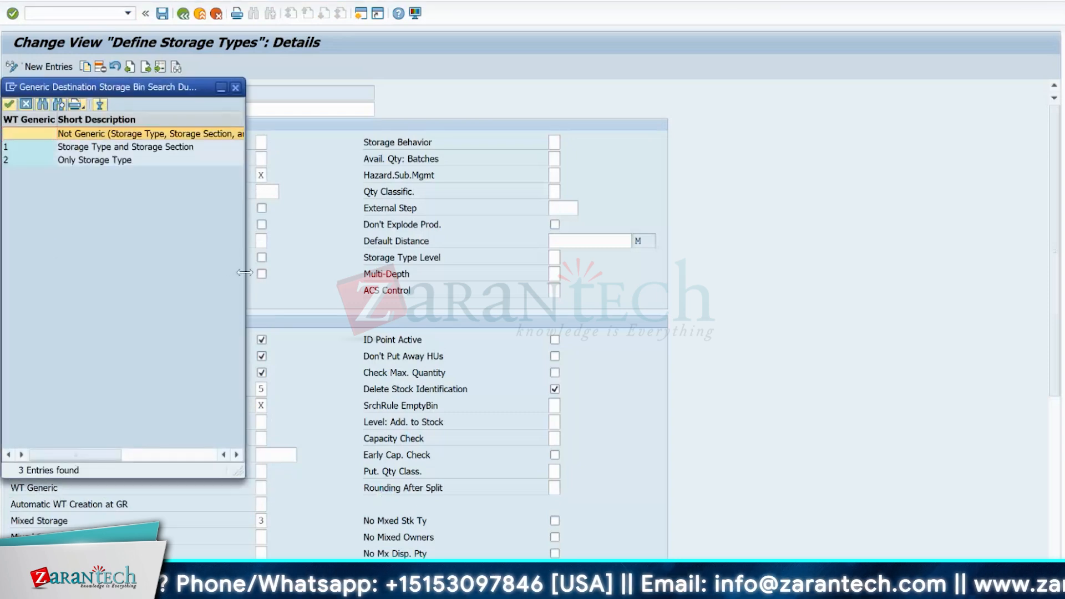
drag(244, 272, 441, 272)
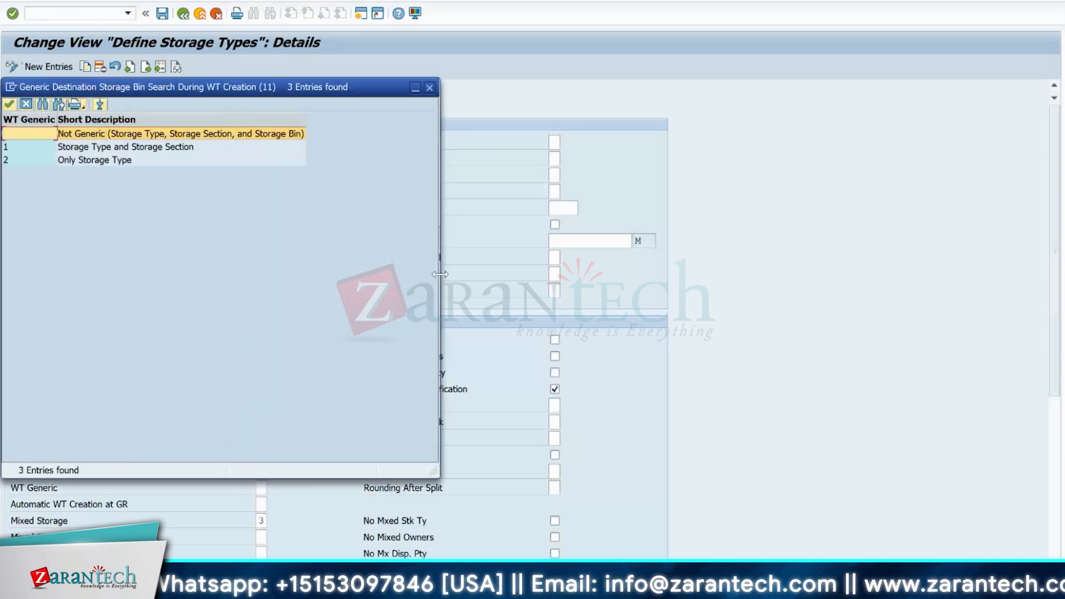
click(107, 149)
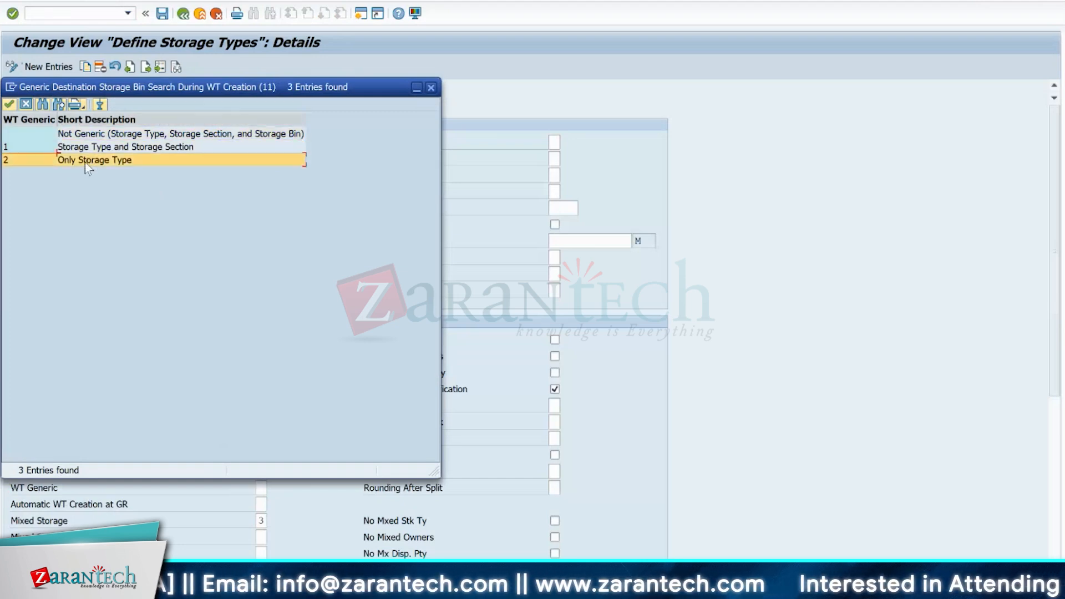
click(87, 161)
click(90, 149)
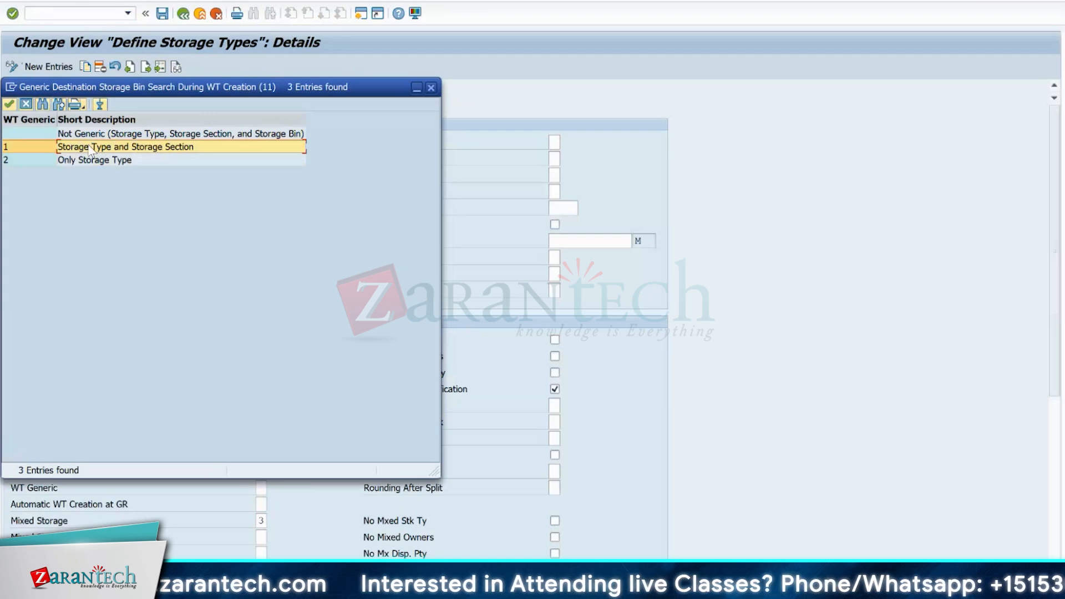
click(77, 136)
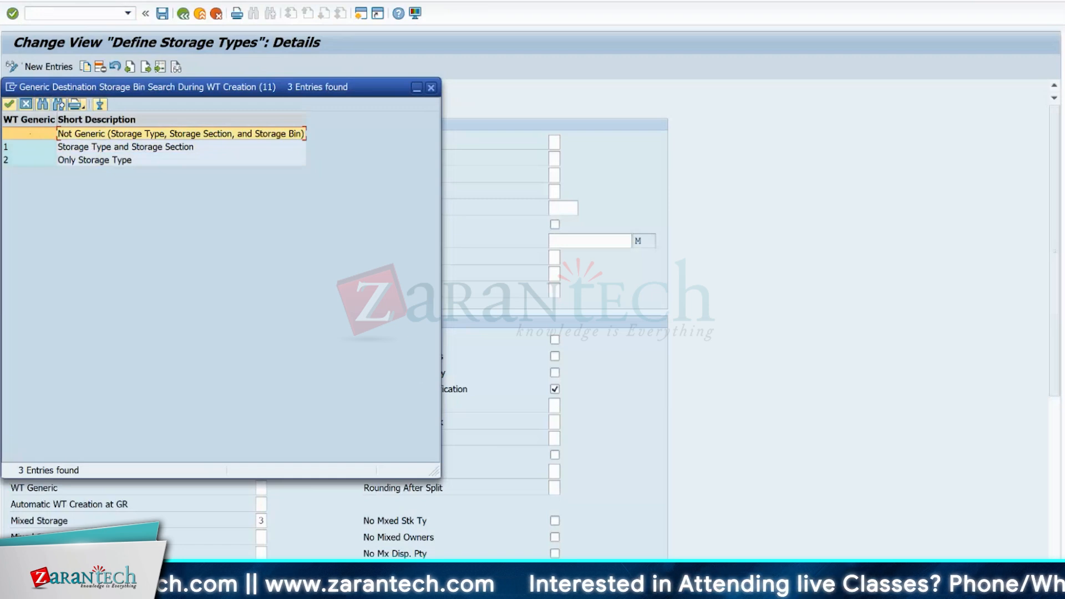
- Switch to the Excel layout, shift the packing workcenter's forklift picture slightly down, and apply all borders to the Bulk Storage Type Z100 block
click(736, 586)
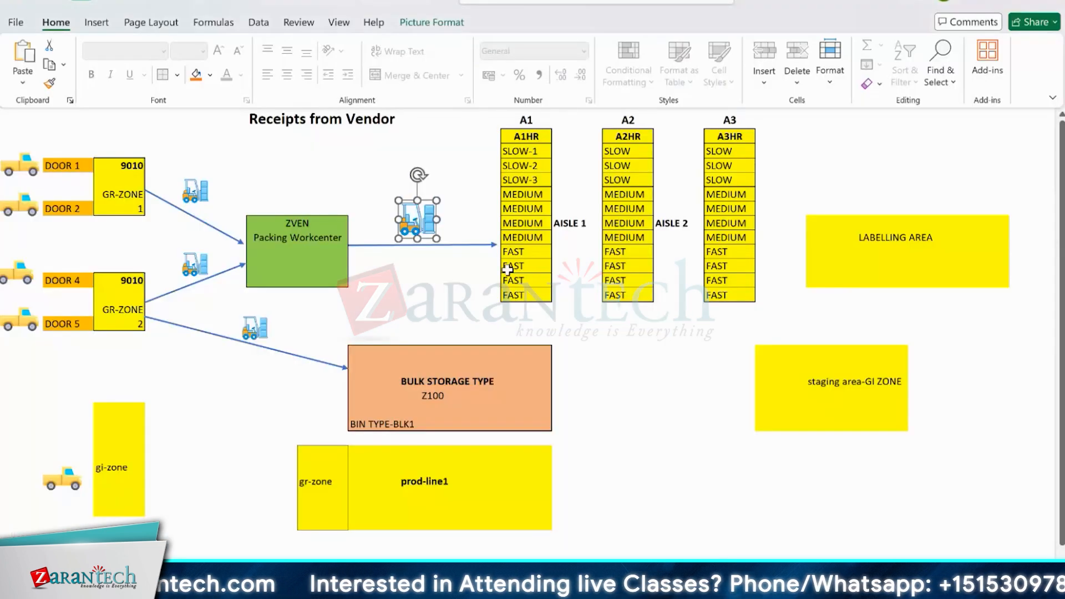
drag(418, 204, 415, 227)
click(367, 355)
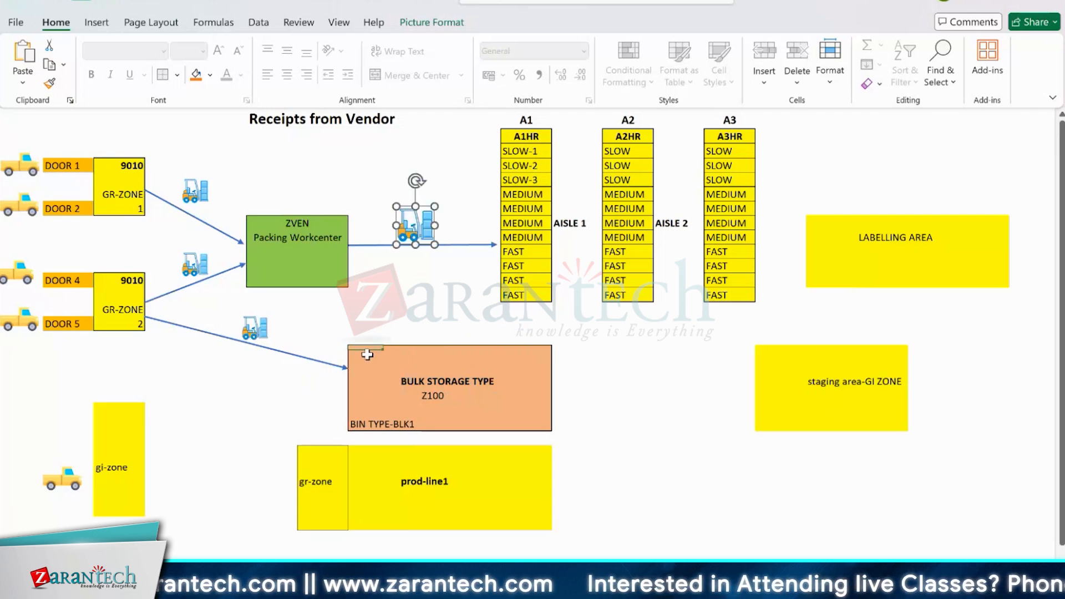
drag(366, 355, 534, 416)
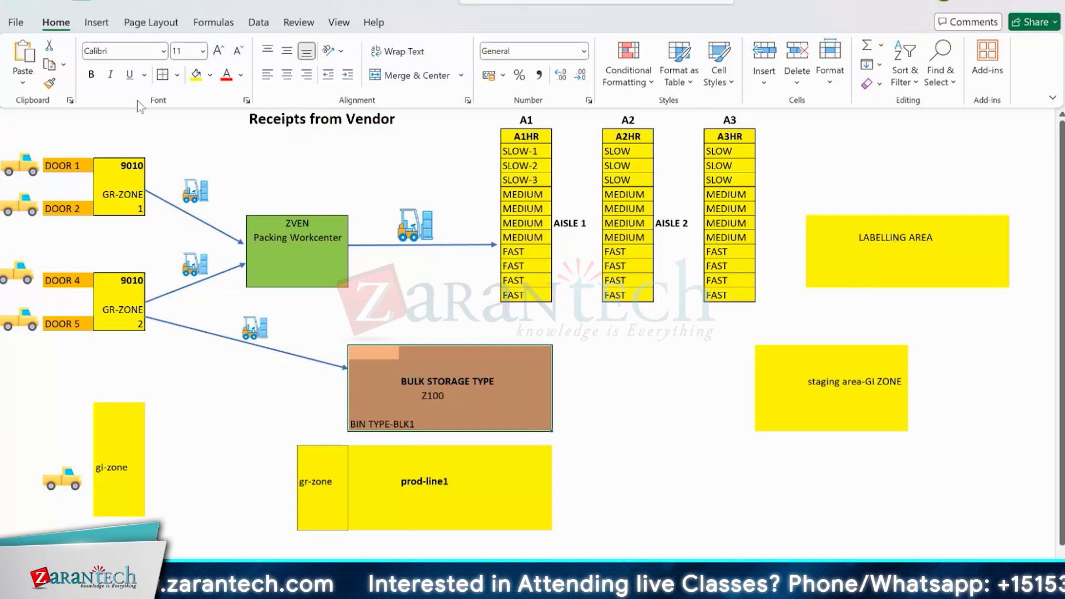
click(177, 75)
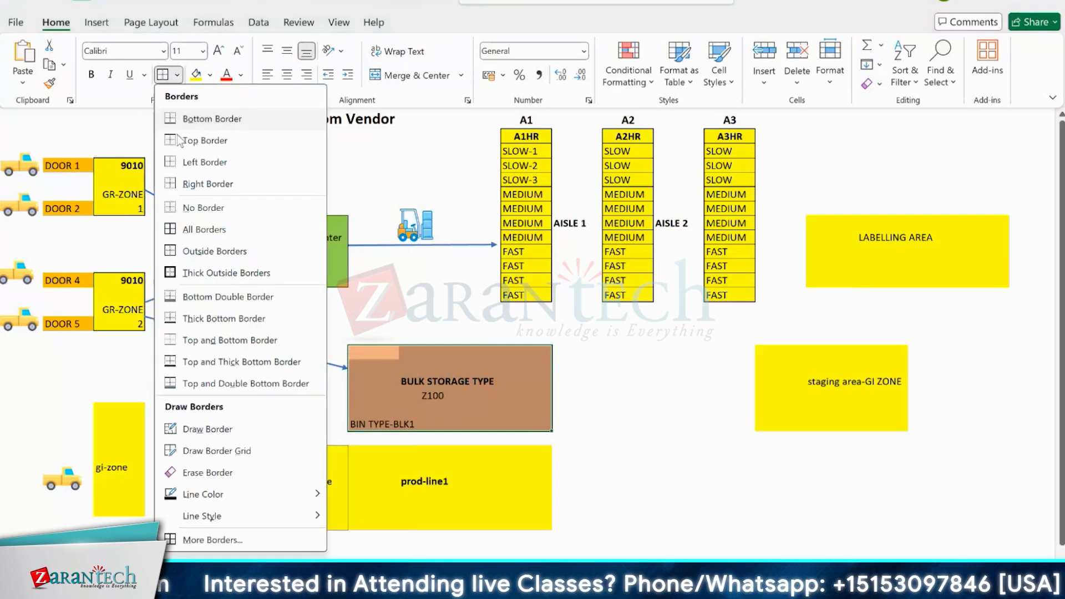
click(201, 229)
- Point out the individual bins along the bulk storage block's first row, and shift the forklift picture slightly up above the packing workcenter's arrow
click(367, 366)
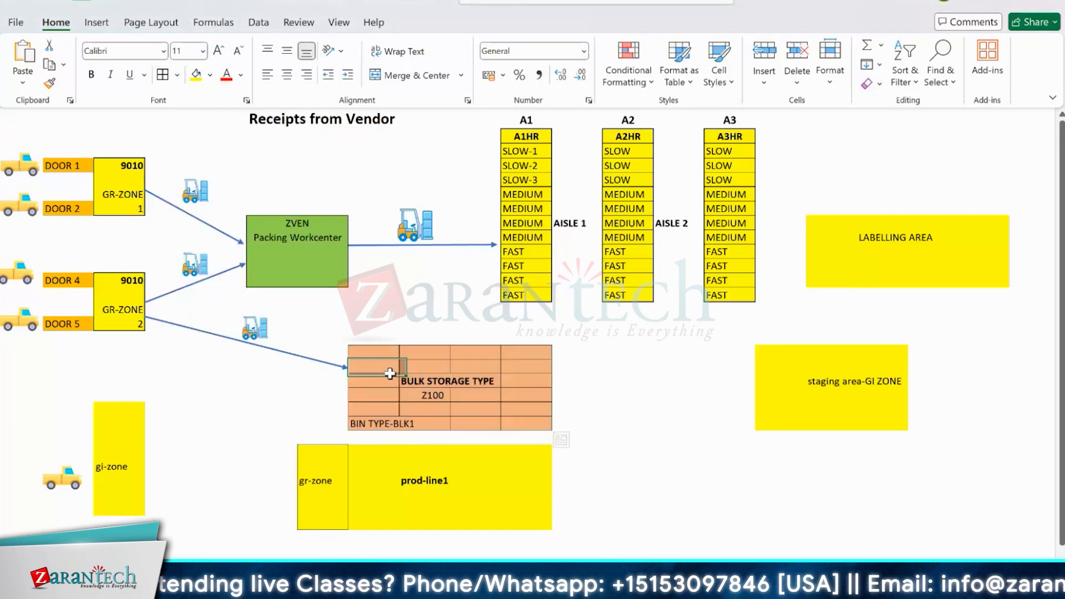
click(369, 355)
click(412, 354)
click(469, 353)
click(523, 351)
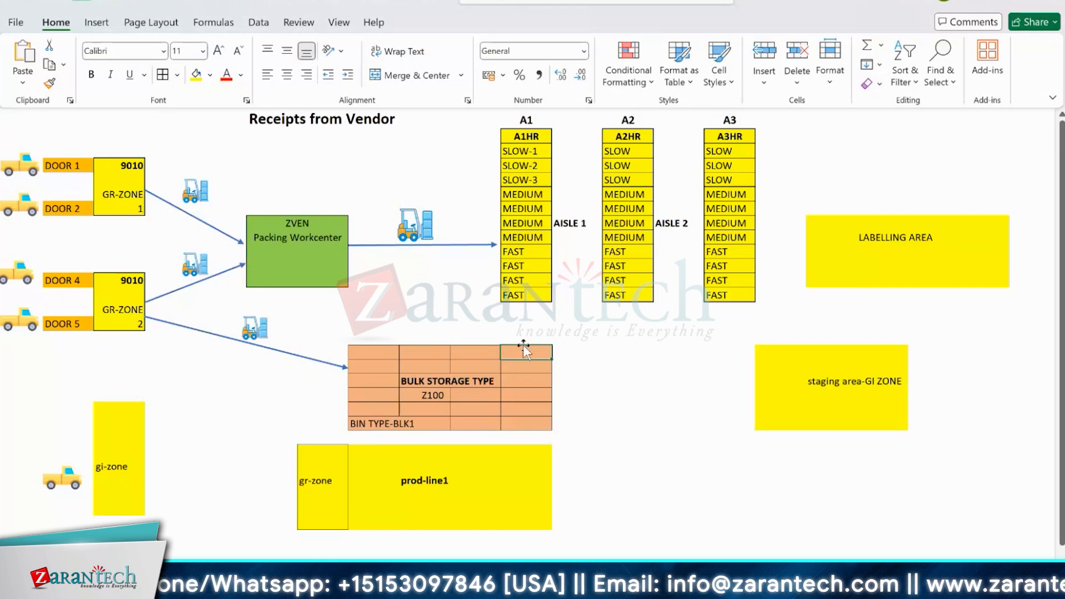
mouse_move(416, 226)
mouse_down()
mouse_move(368, 327)
mouse_move(335, 326)
mouse_move(499, 335)
mouse_move(513, 347)
mouse_move(513, 405)
mouse_move(511, 387)
mouse_move(374, 424)
mouse_move(513, 408)
mouse_move(413, 221)
mouse_up()
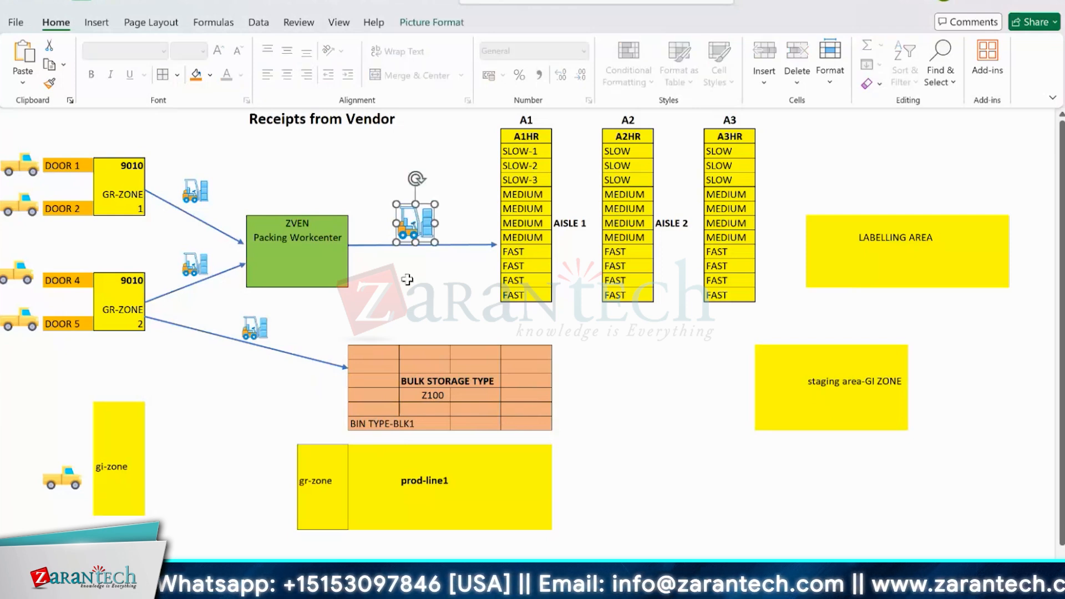
click(406, 279)
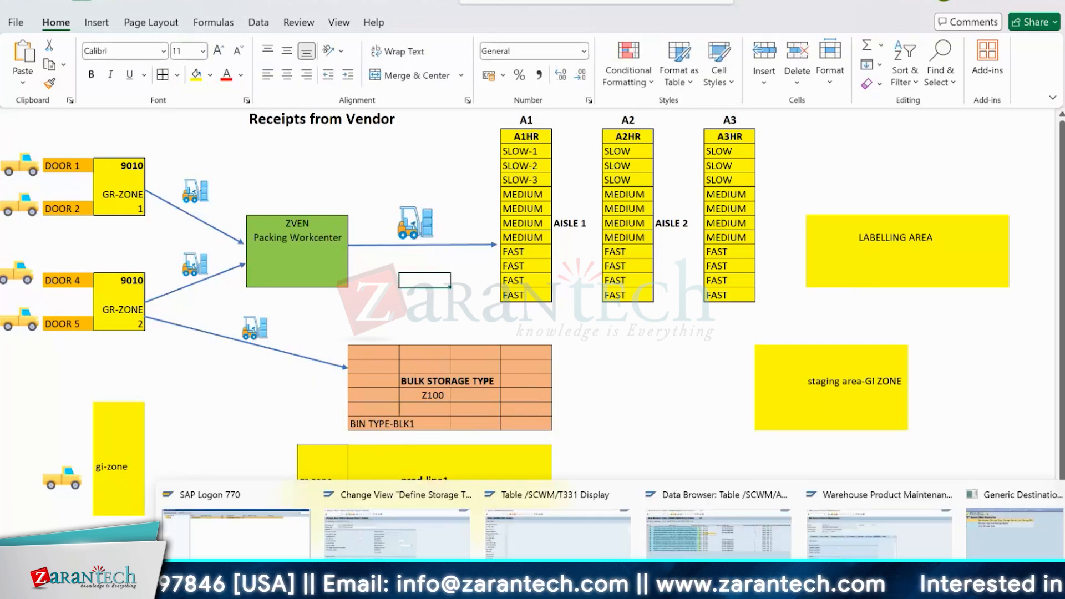
- Switch back to SAP and review the WT Generic options Storage Type and Storage Section and Only Storage Type again, leaving the field empty
click(678, 583)
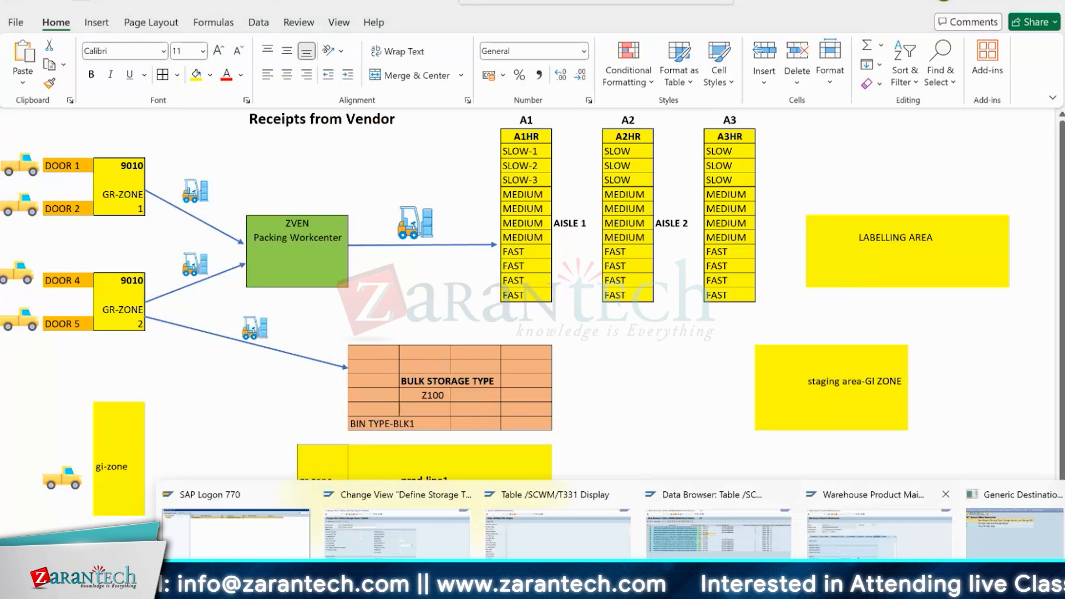
click(404, 533)
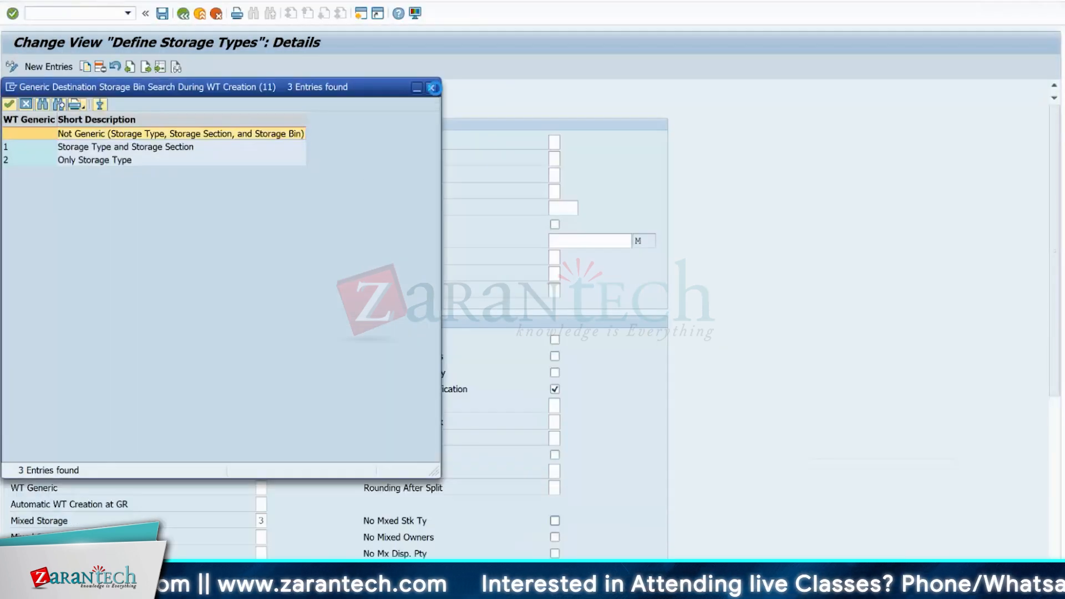
click(432, 88)
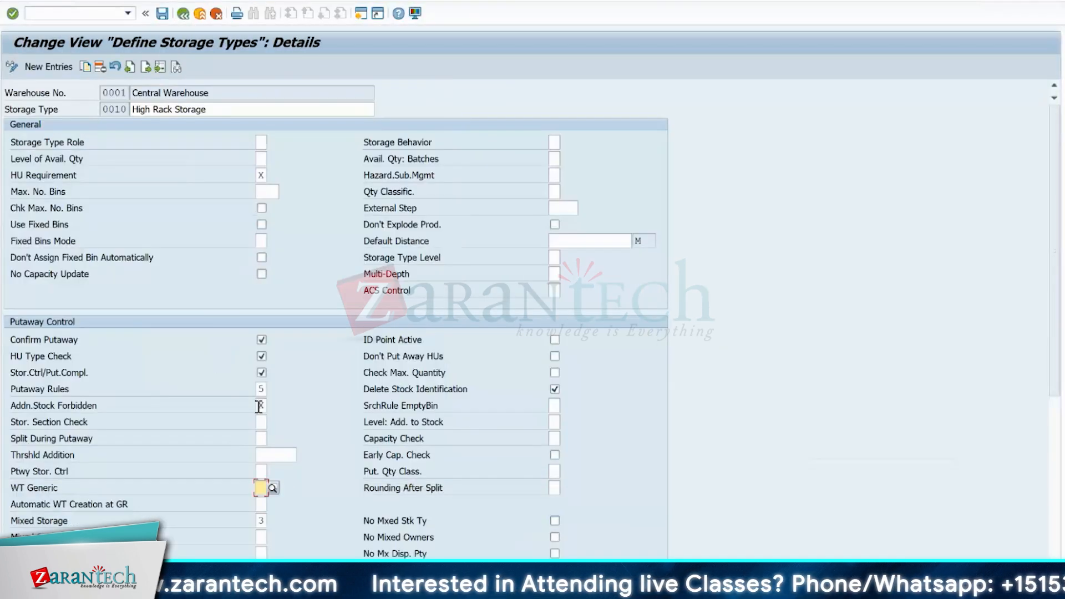
click(274, 488)
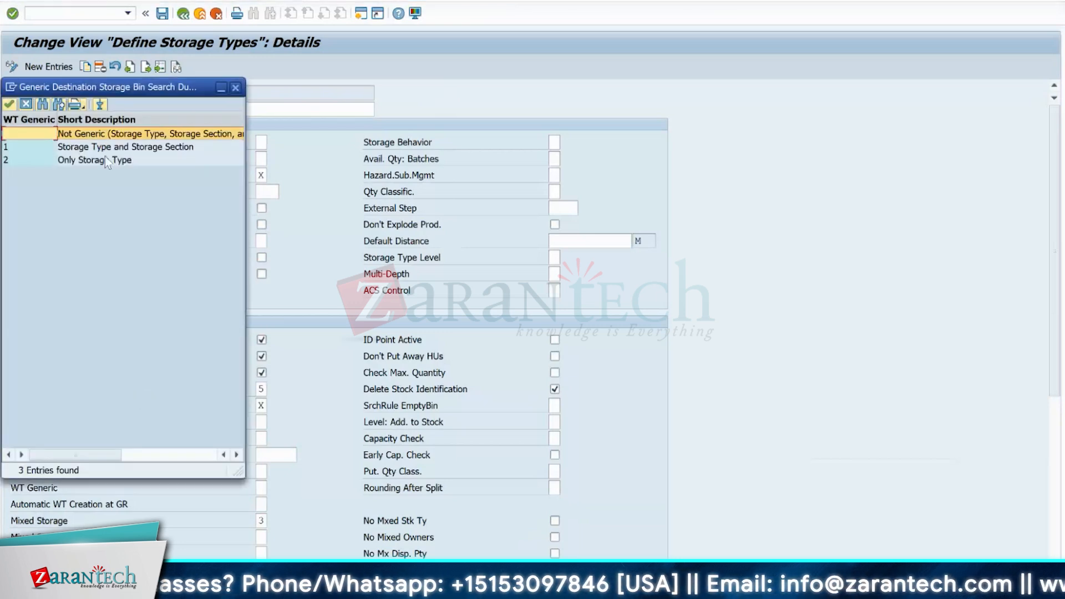
click(106, 151)
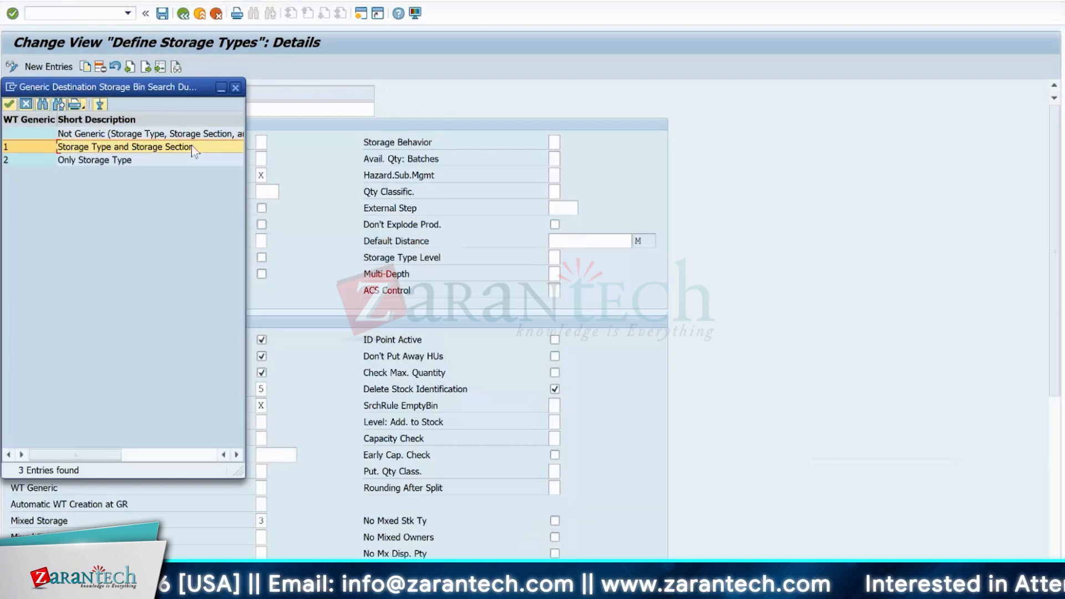
click(86, 161)
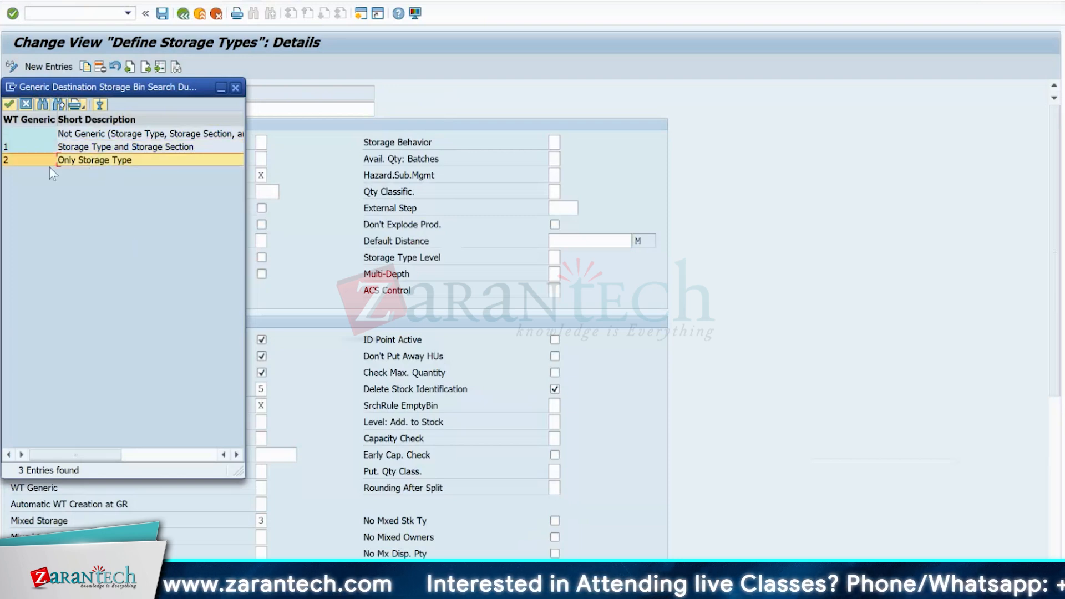
click(235, 87)
click(62, 487)
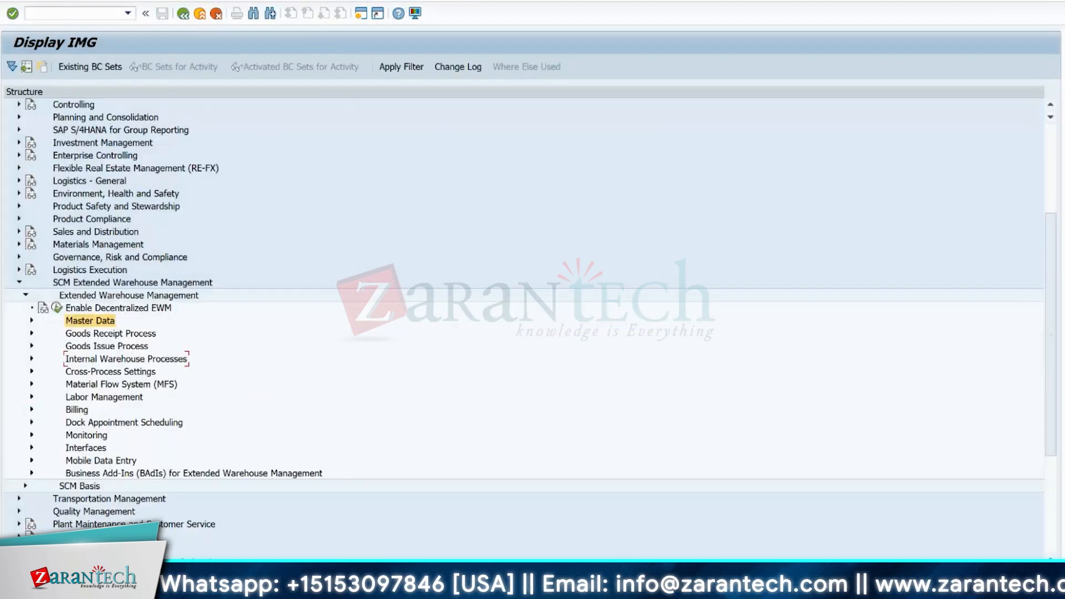
- Open Storage Type Control for Bulk Storage under the goods receipt putaway rules in the IMG, and select warehouse 1710, storage type Y041
mouse_move(670, 589)
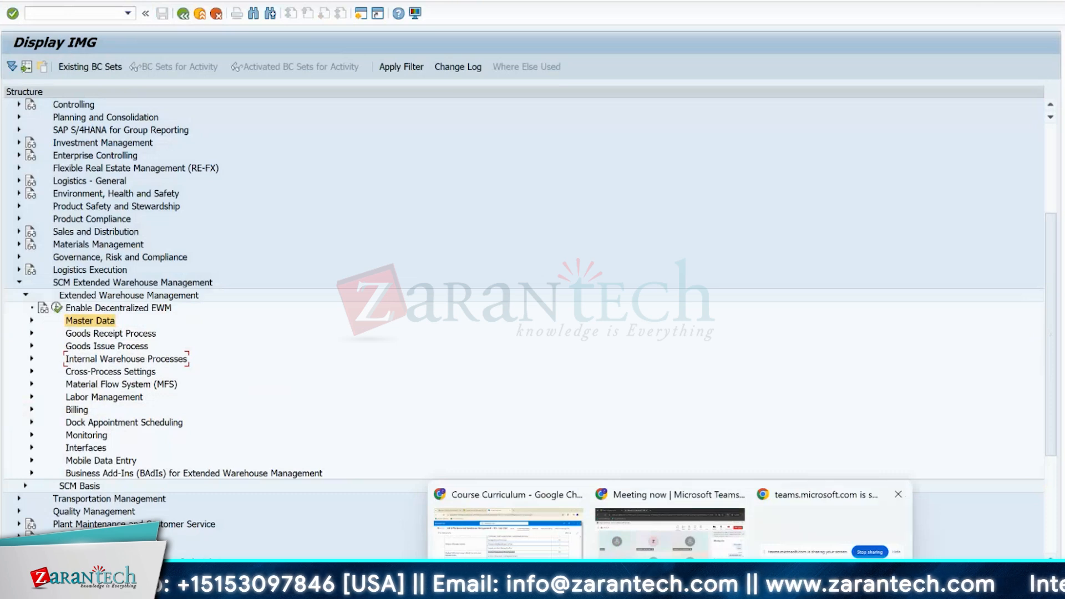
mouse_move(736, 588)
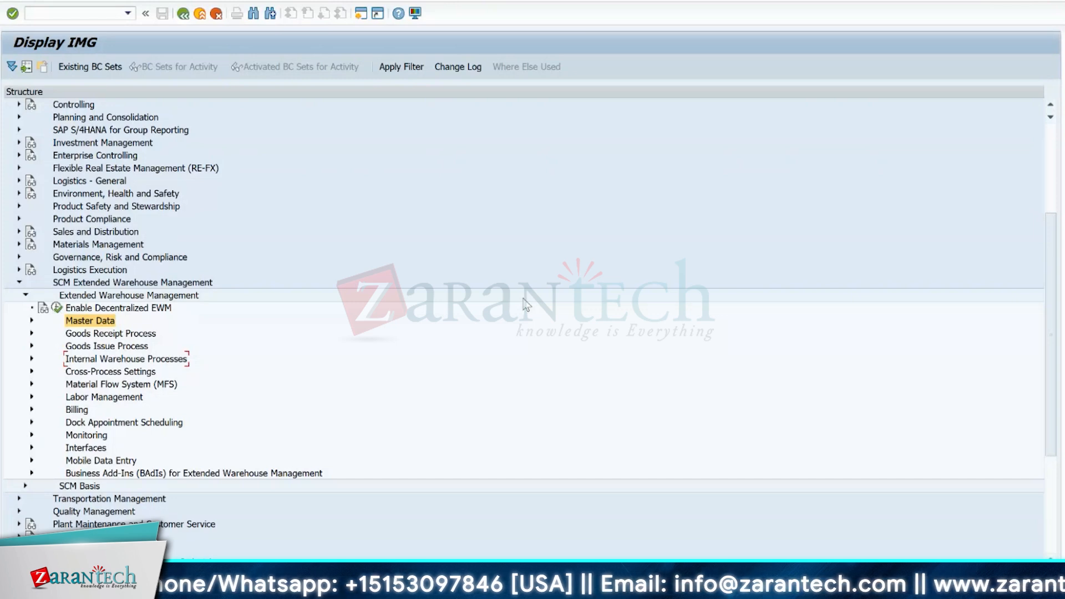
click(32, 346)
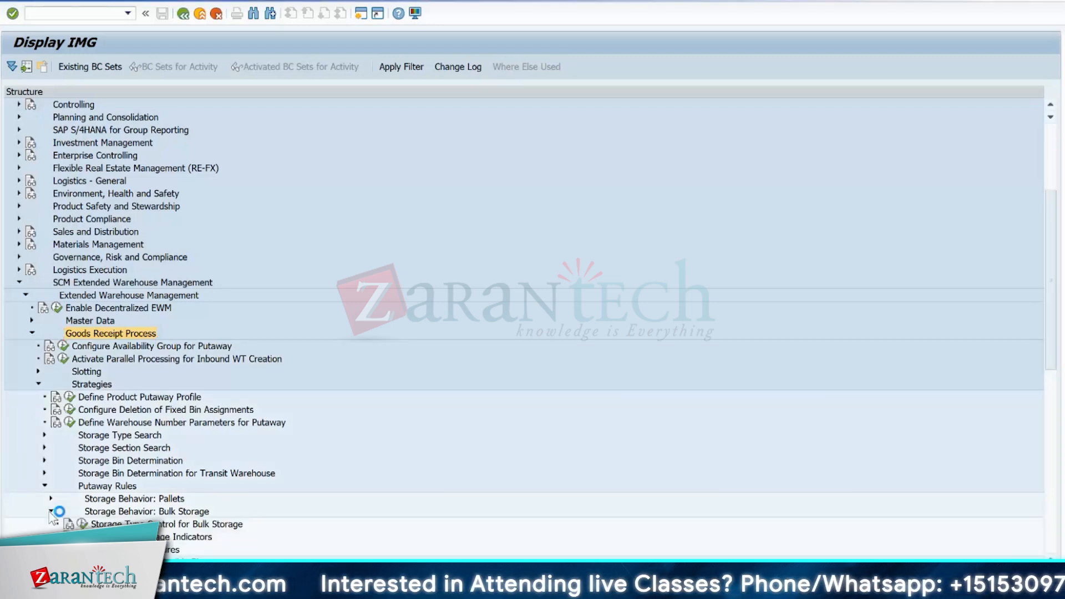
click(166, 524)
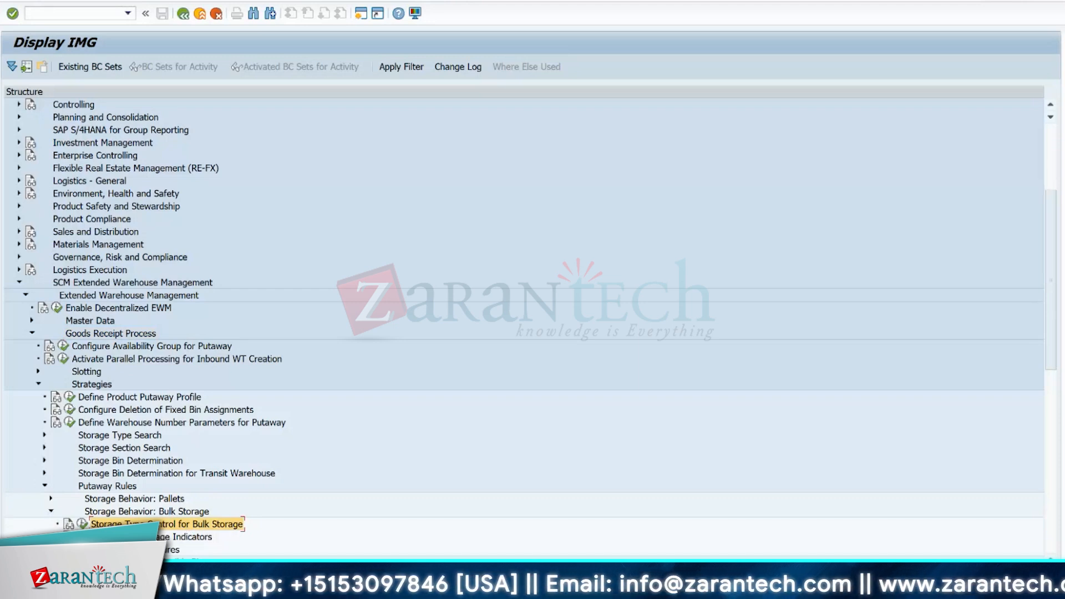
click(156, 537)
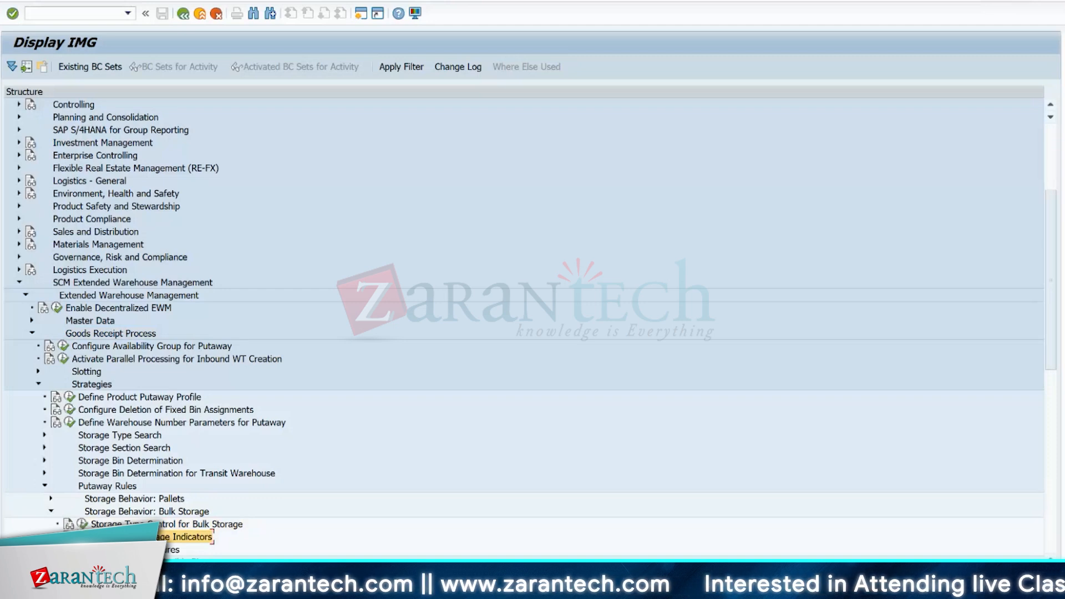
click(82, 524)
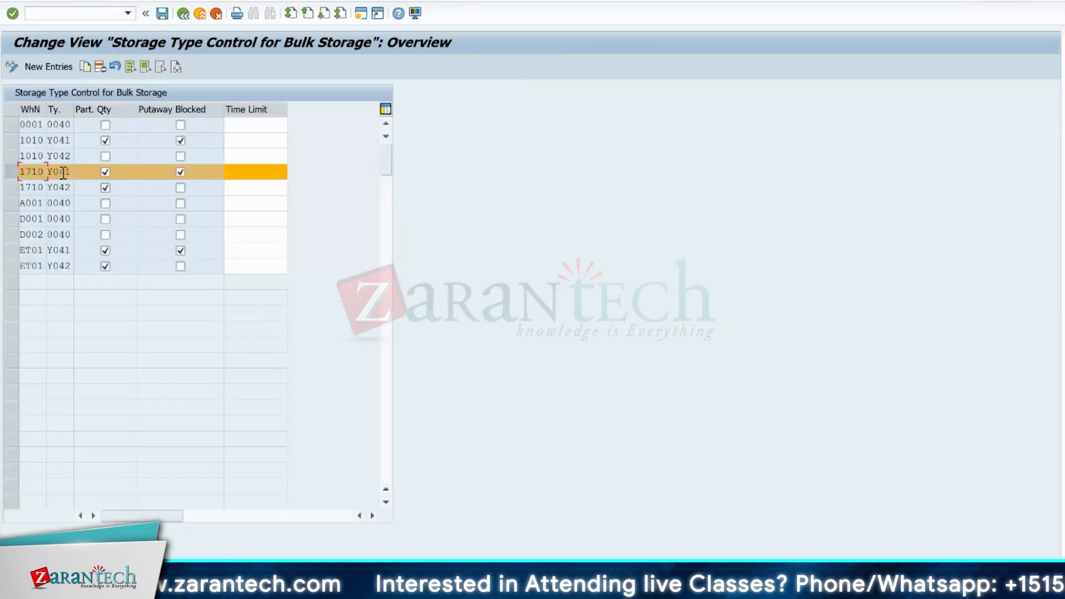
click(64, 173)
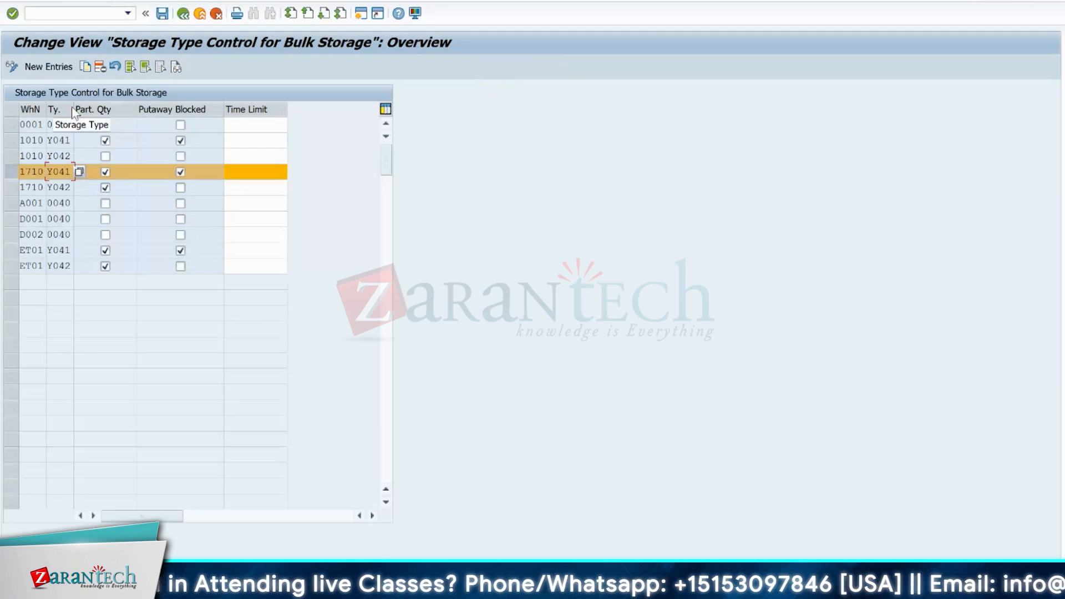
- Widen the storage type column in the bulk storage control table, then return to the IMG and select the bulk storage indicators activity
drag(73, 105, 97, 105)
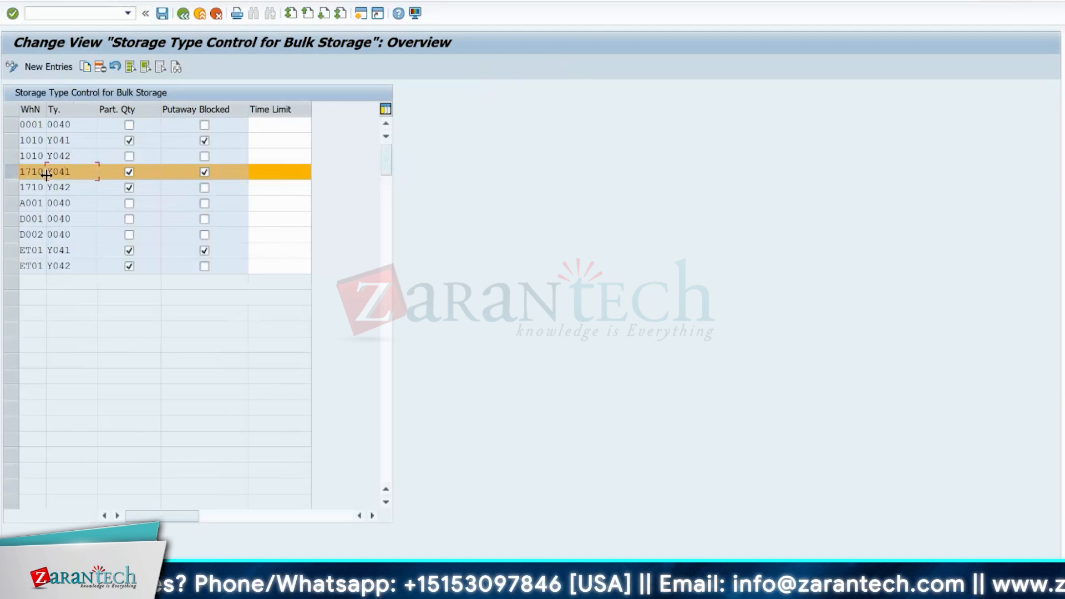
click(82, 174)
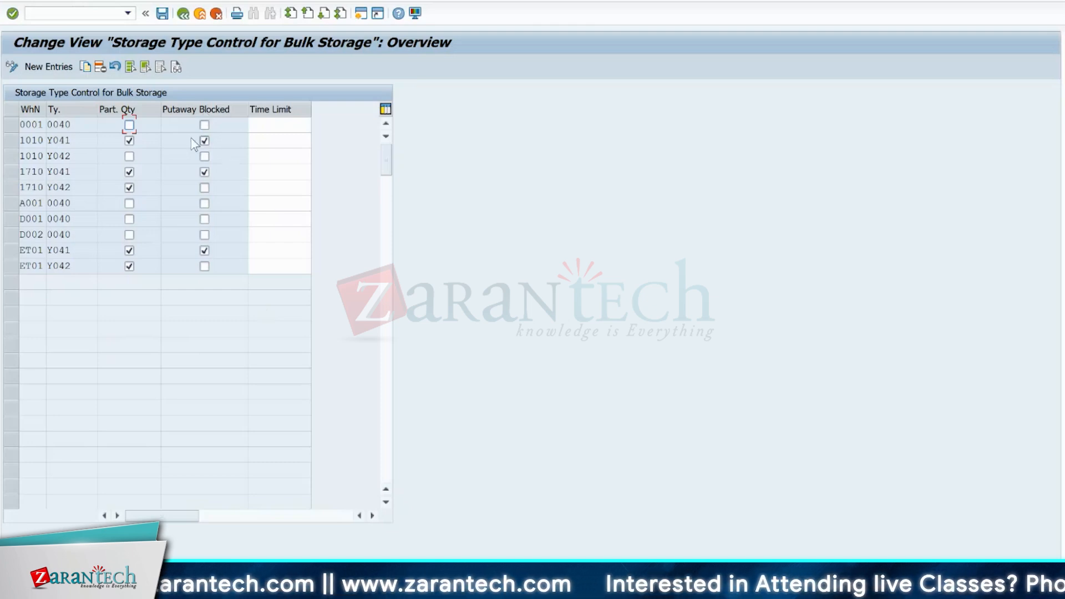
click(183, 14)
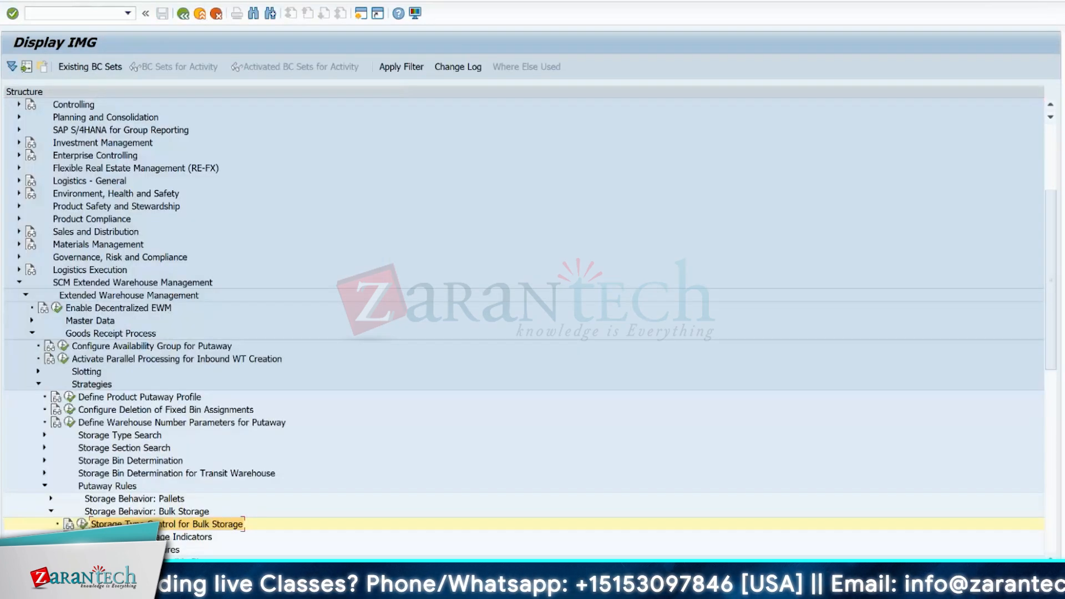
click(184, 537)
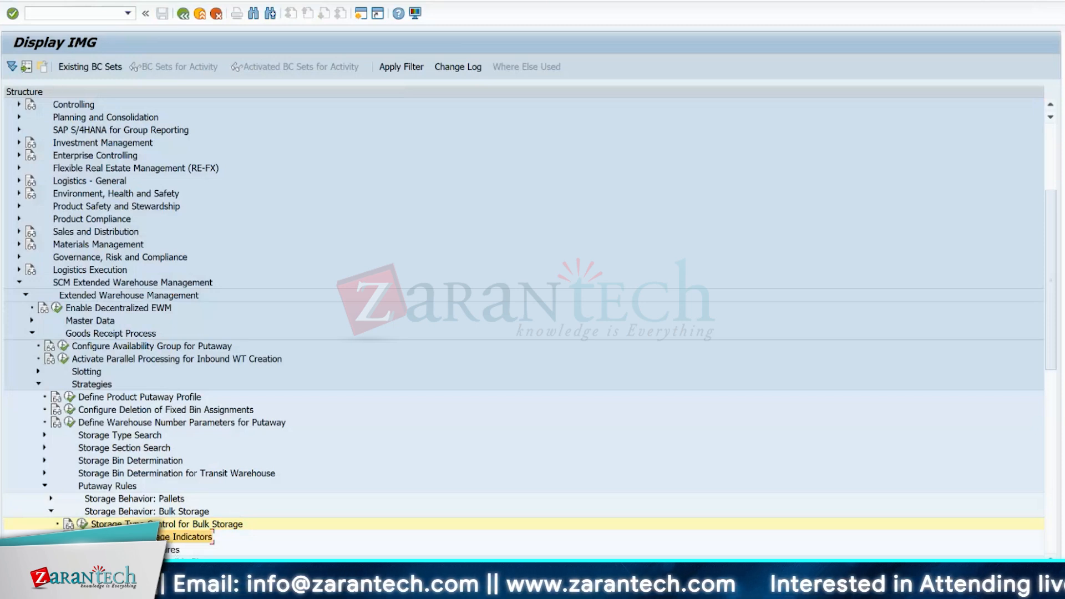
- Switch to the /SCWM/AQUA table session and start the warehouse product transaction /N/SCWM/MAT1 there
mouse_move(638, 588)
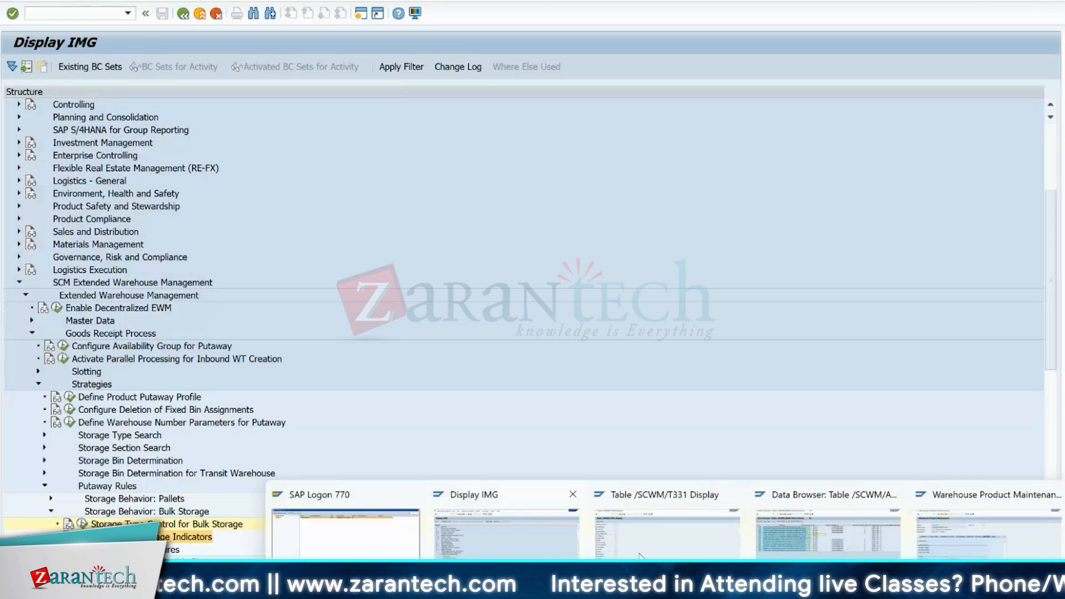
click(788, 510)
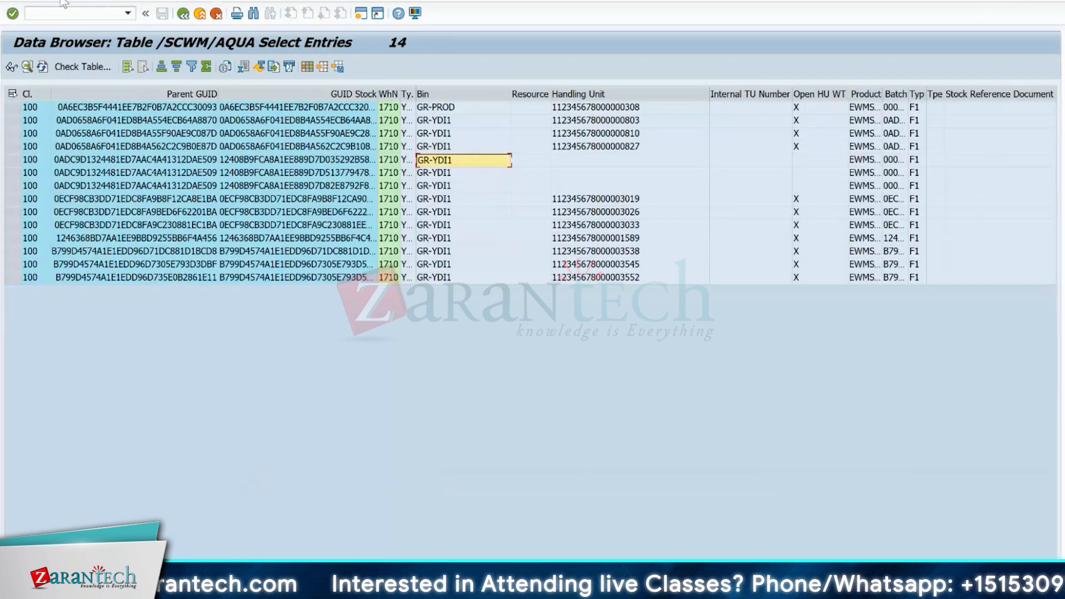
click(84, 14)
text(/N/SC)
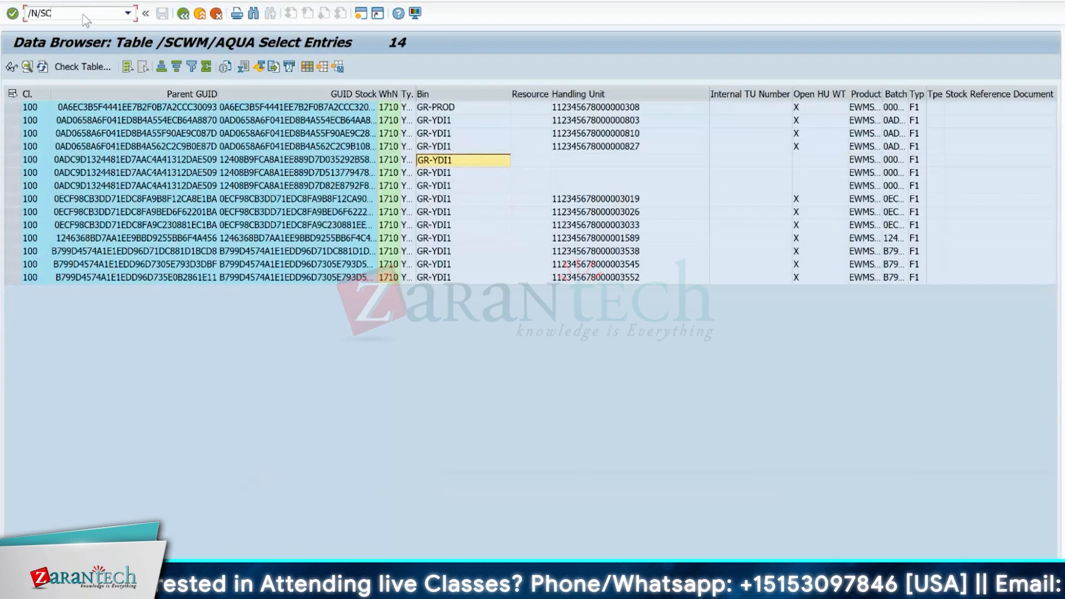
text(WM/)
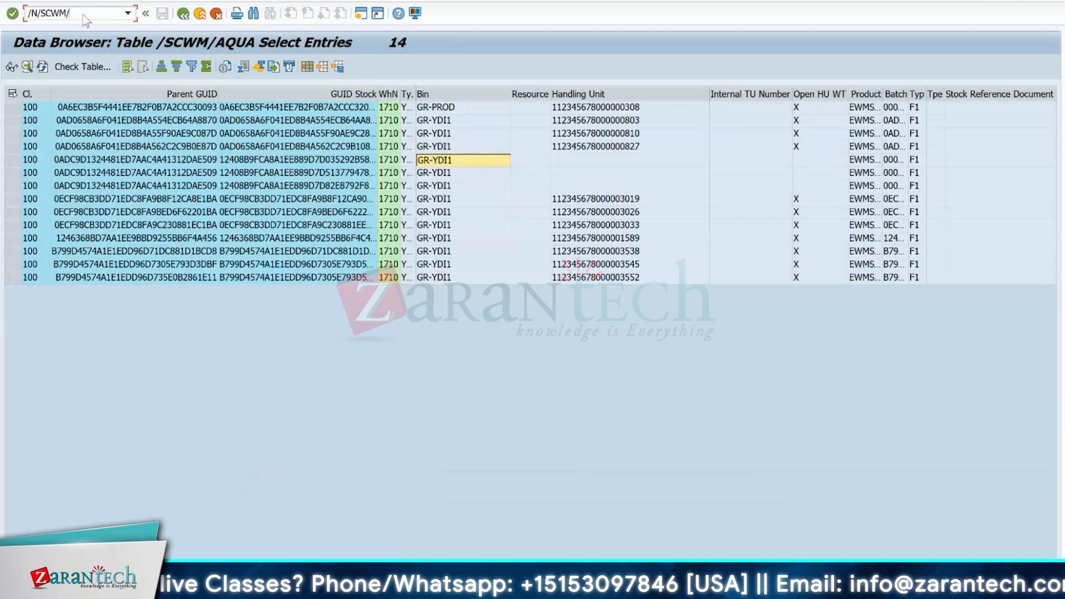
text(MAT1)
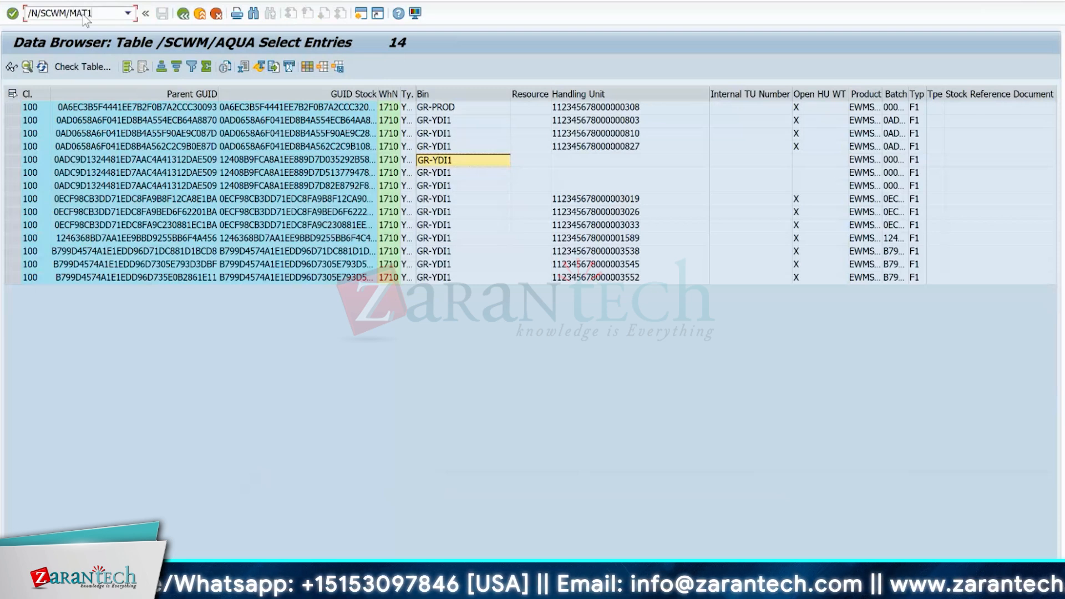
key(Return)
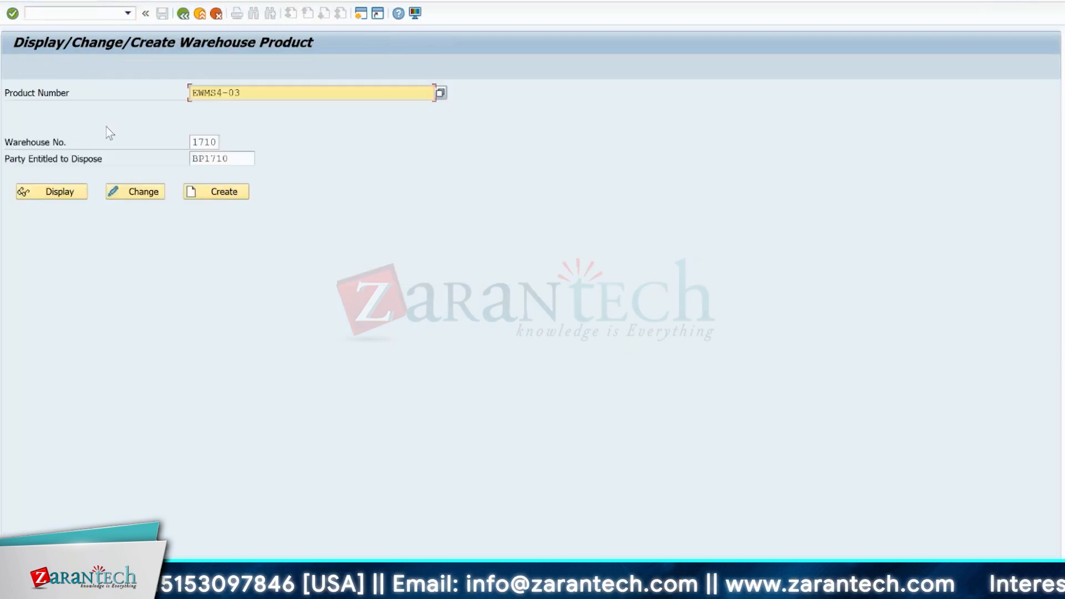
- Display product EWMS4-03 in warehouse 1710 and review the possible Bulk Storage indicators in its warehouse putaway data, leaving the field empty
click(63, 192)
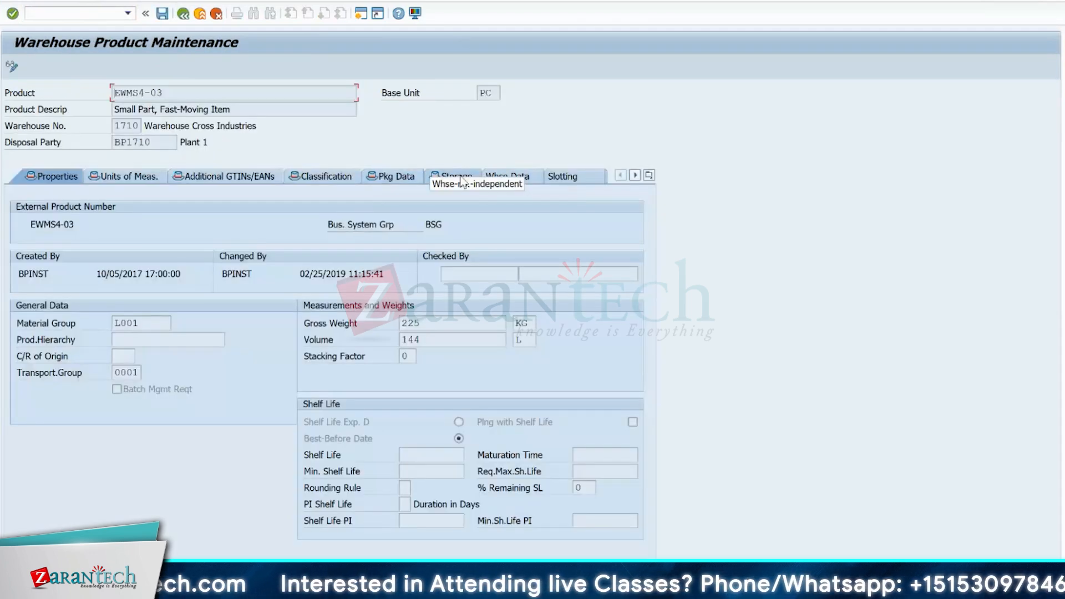
click(526, 177)
scroll(640, 454, down, 5)
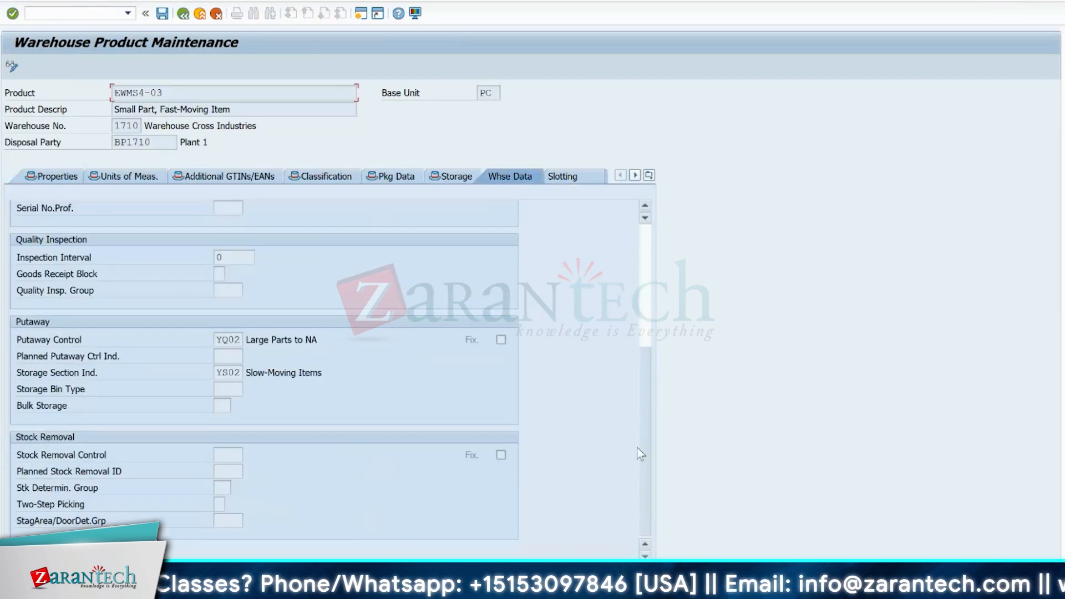
click(220, 407)
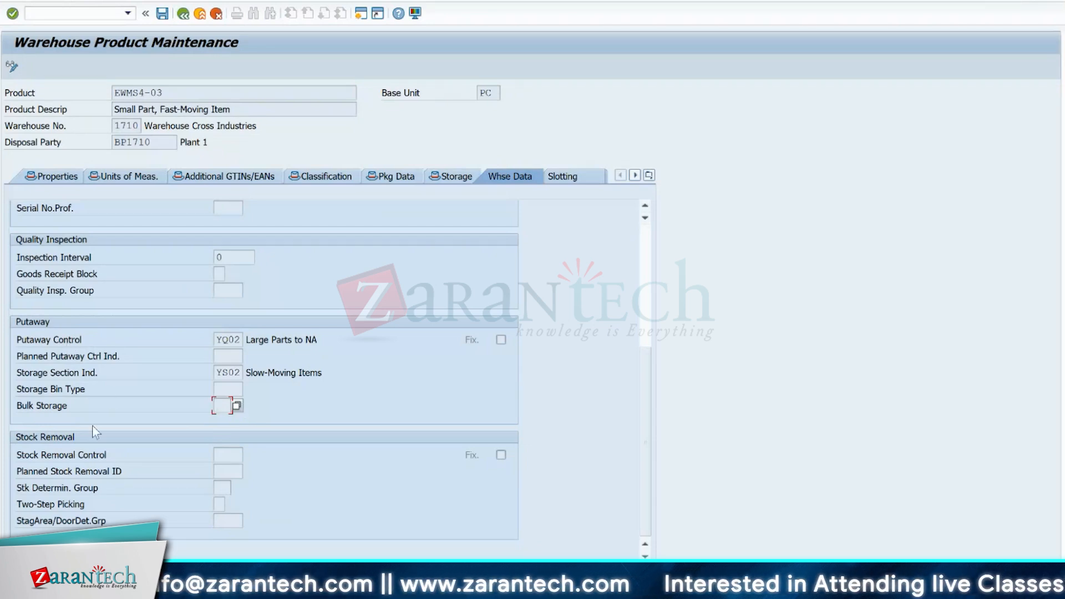
click(238, 406)
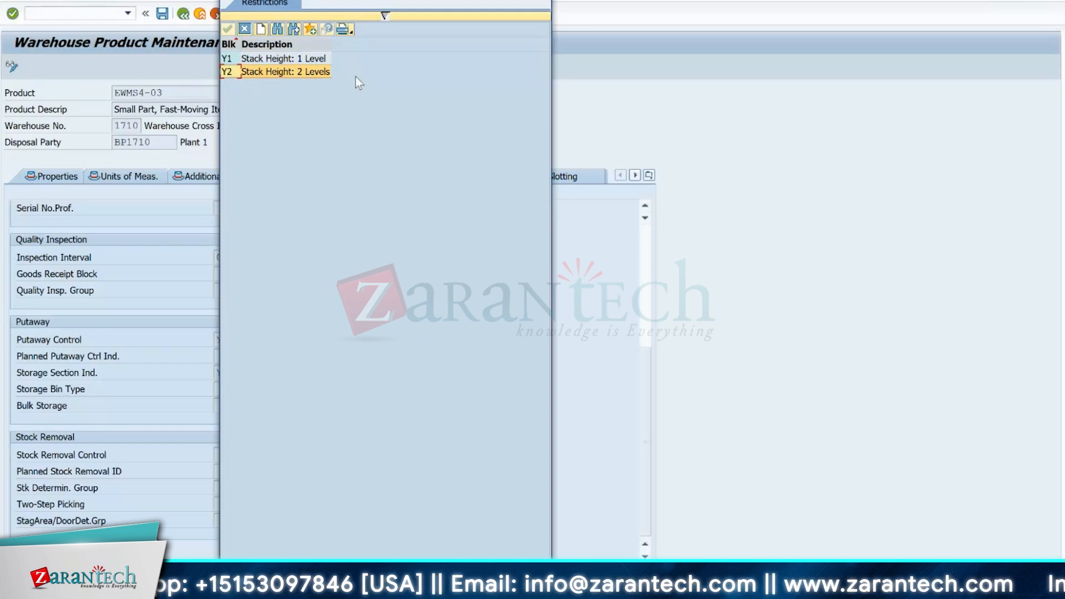
key(Escape)
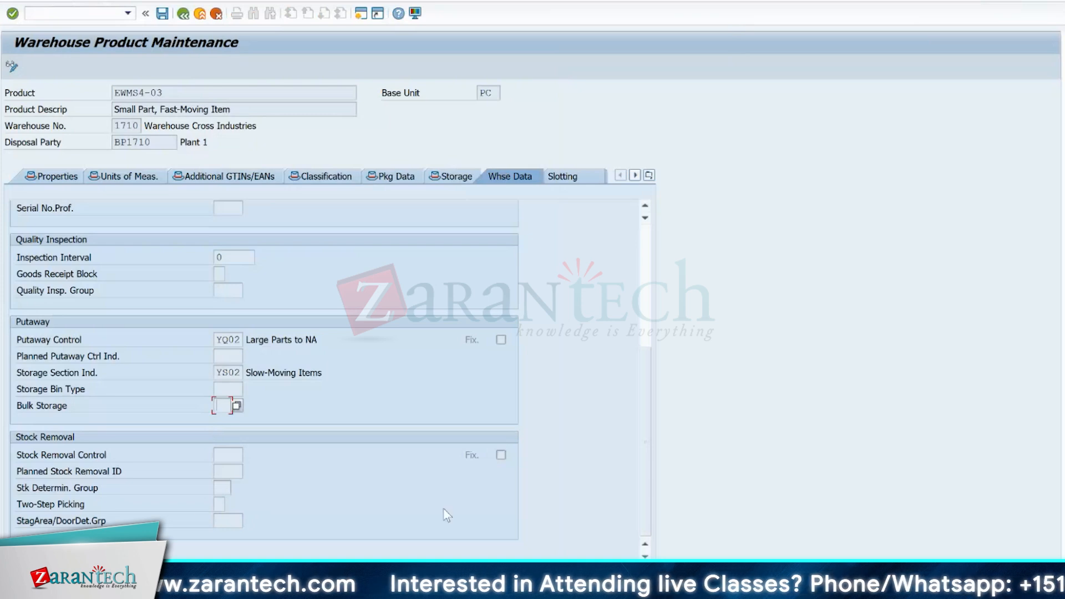
- Switch to the Excel layout, add borders and yellow fill to four adjacent cells below the staging area, and point out the individual cells
key(alt+Tab)
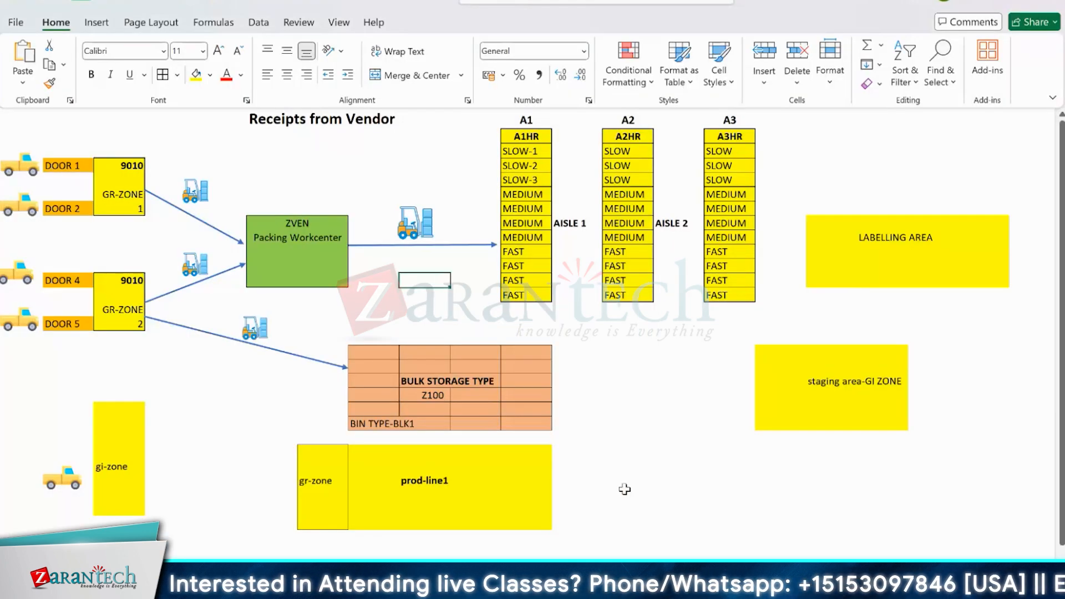
drag(721, 496, 897, 495)
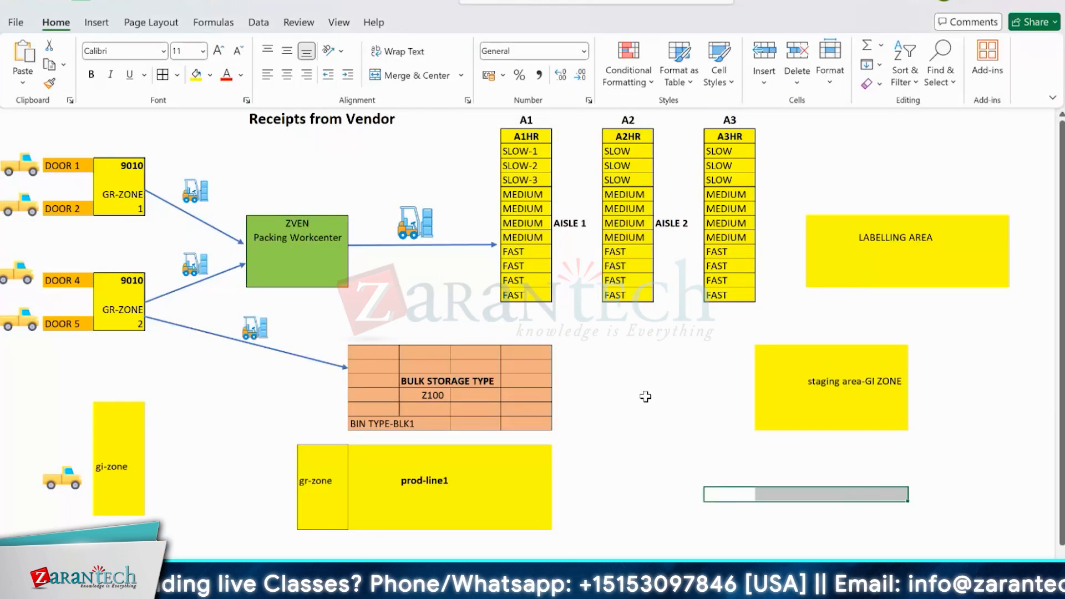
click(161, 55)
click(161, 74)
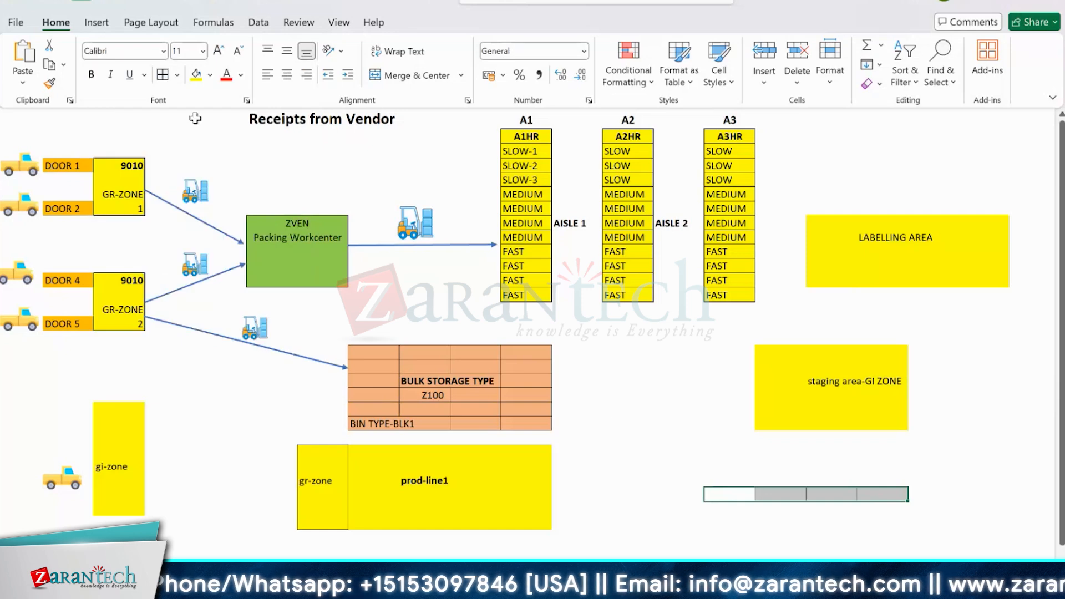
click(196, 73)
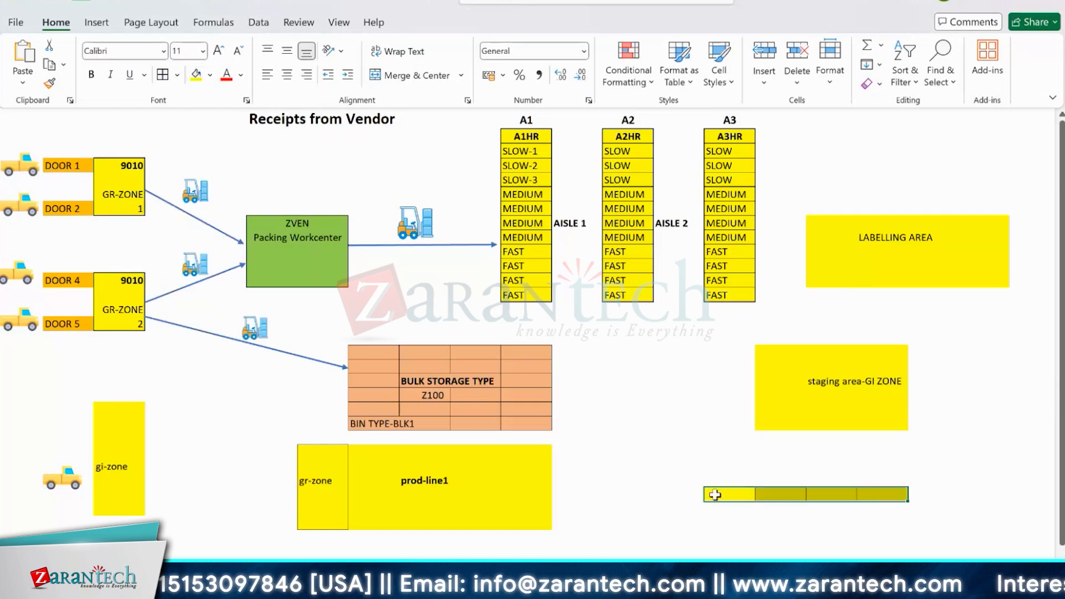
drag(715, 494, 875, 496)
click(876, 495)
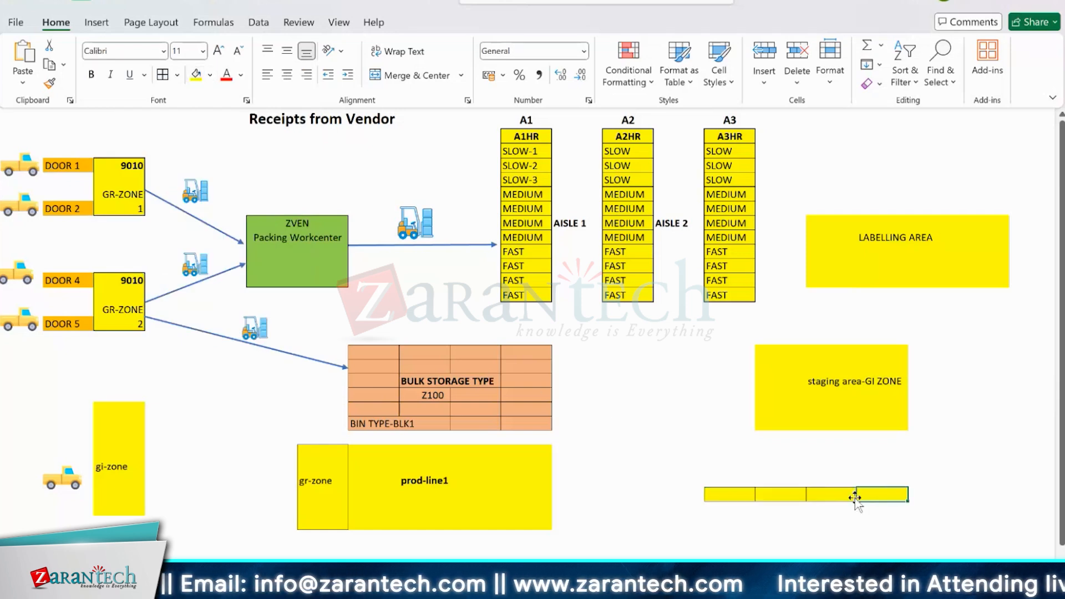
click(779, 495)
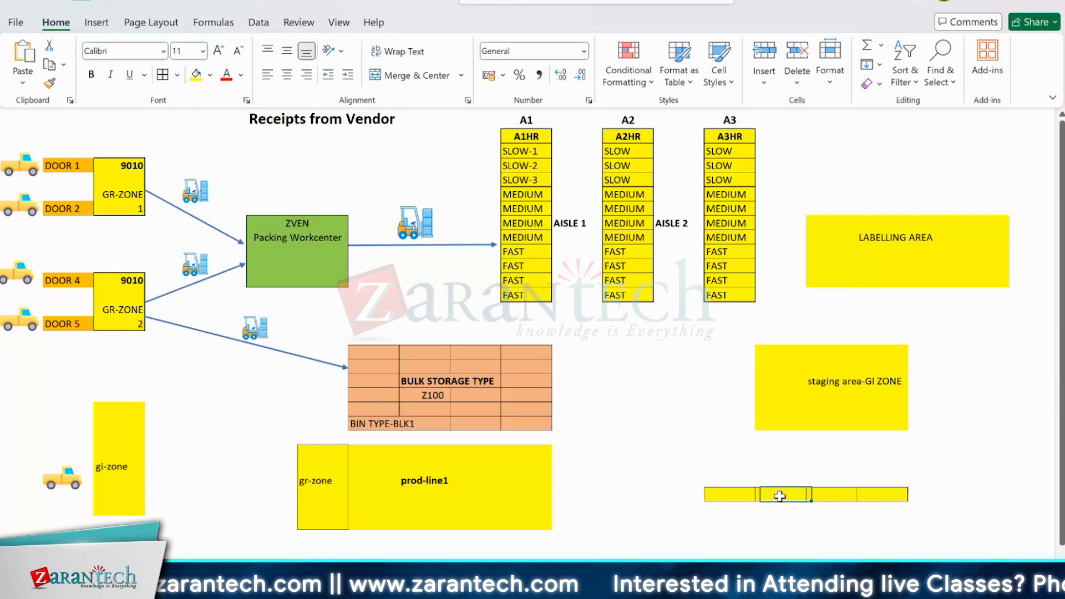
click(737, 492)
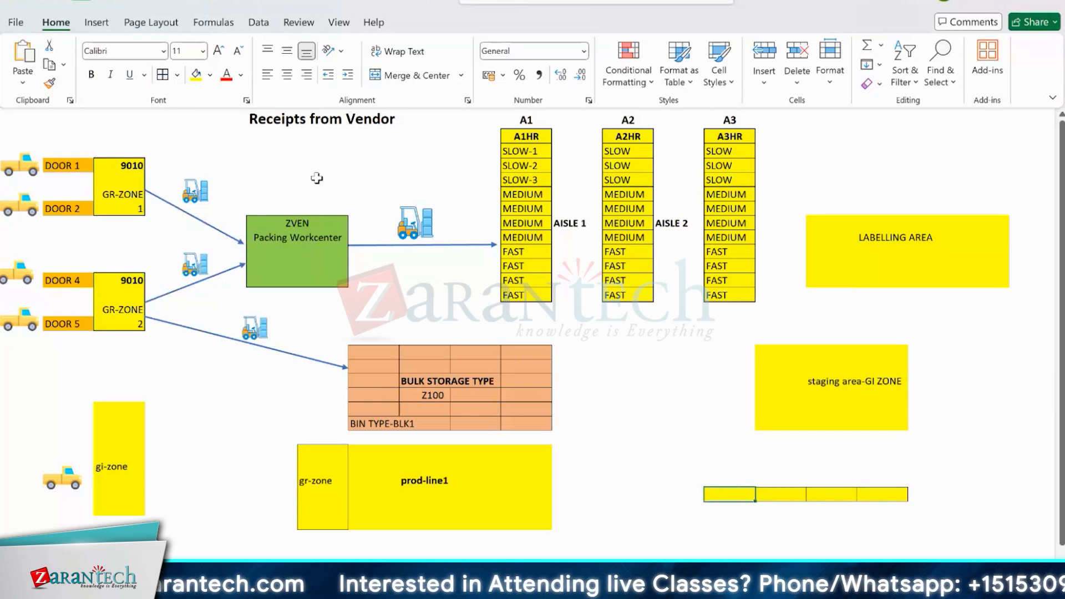
- Fill the four cells directly above the new yellow row with yellow as a second stack level
click(177, 75)
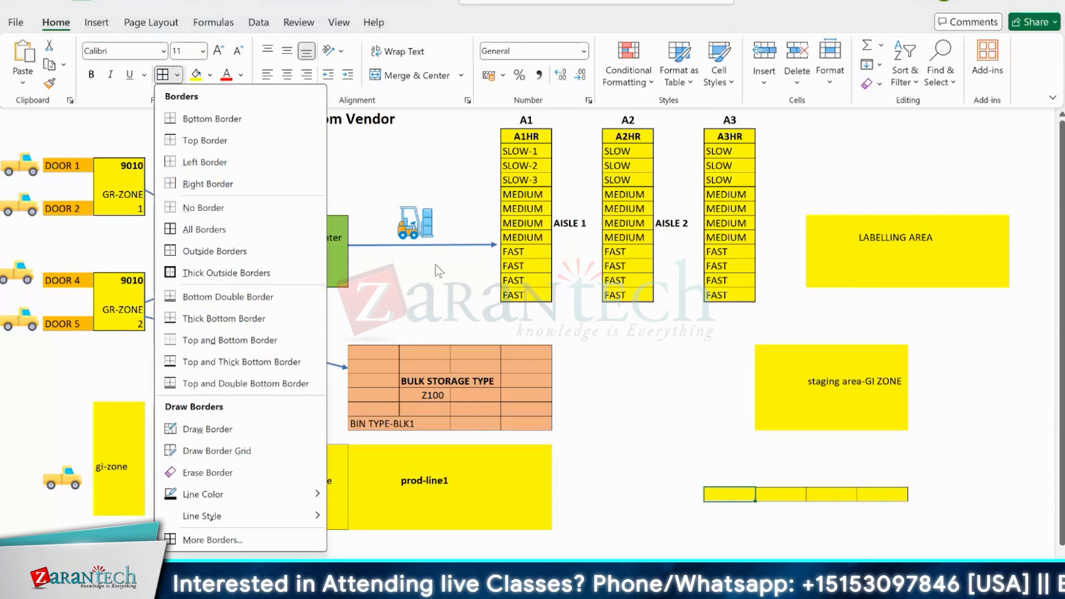
click(712, 473)
drag(713, 479, 882, 481)
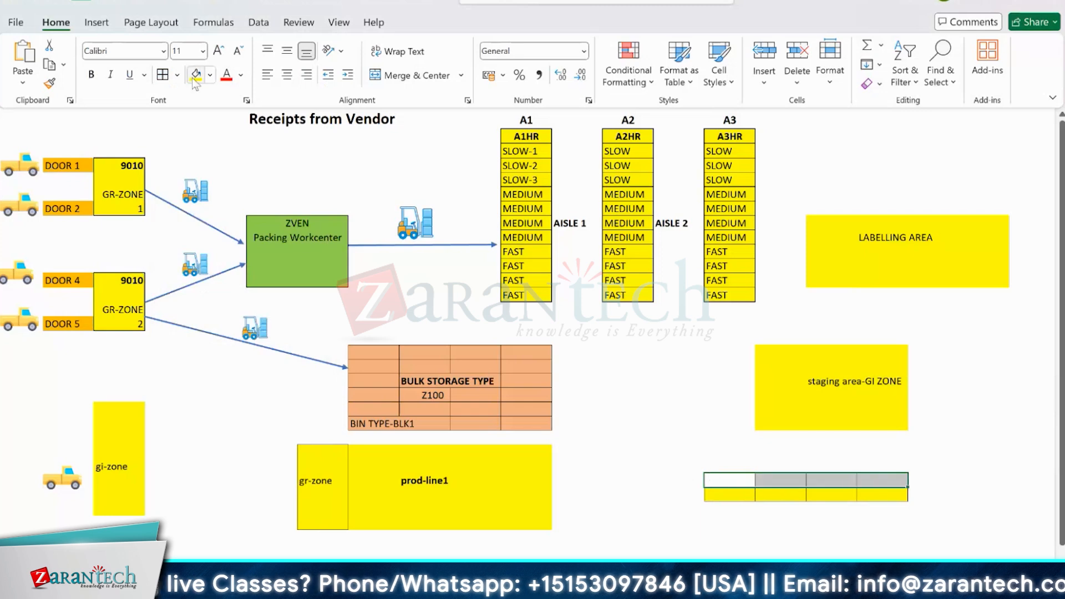
click(196, 76)
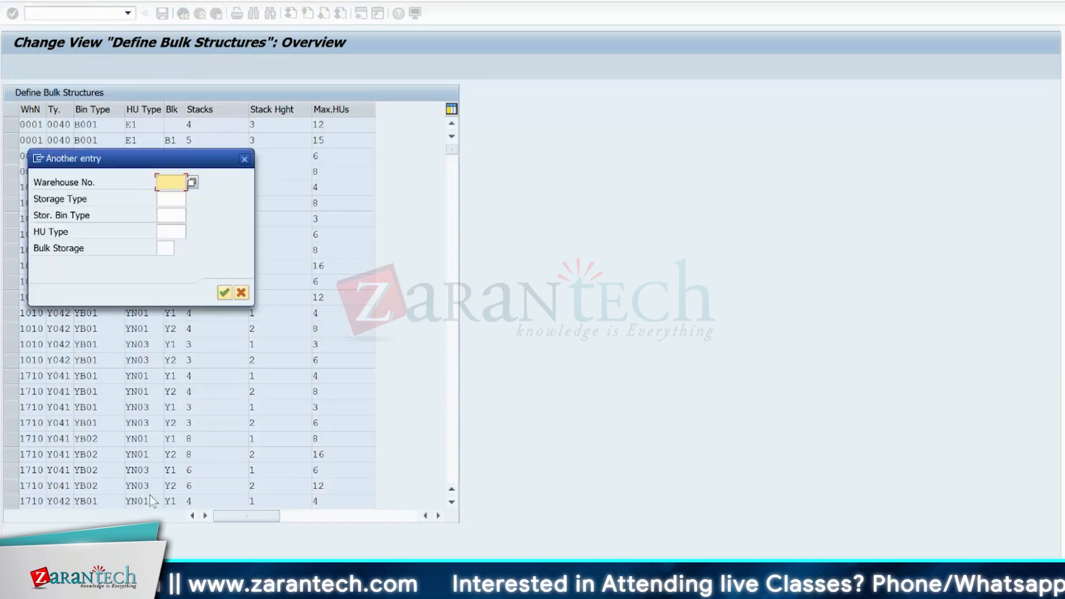
- Position the Define Bulk Structures list at warehouse 1710 and select the entry for Y041, YB01, YN01, Y1
text(1710)
key(Return)
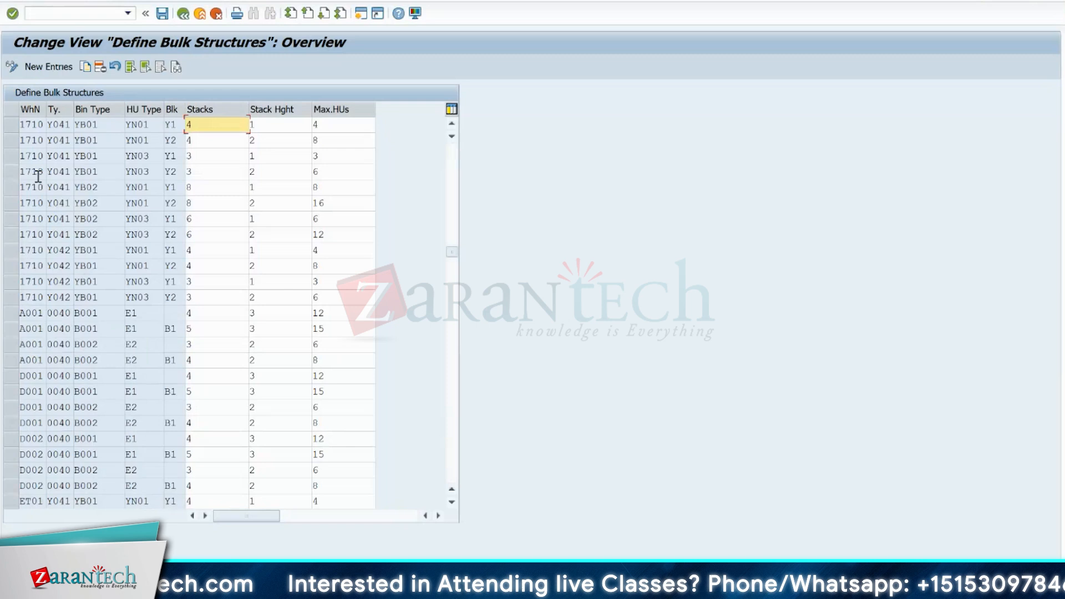
click(11, 126)
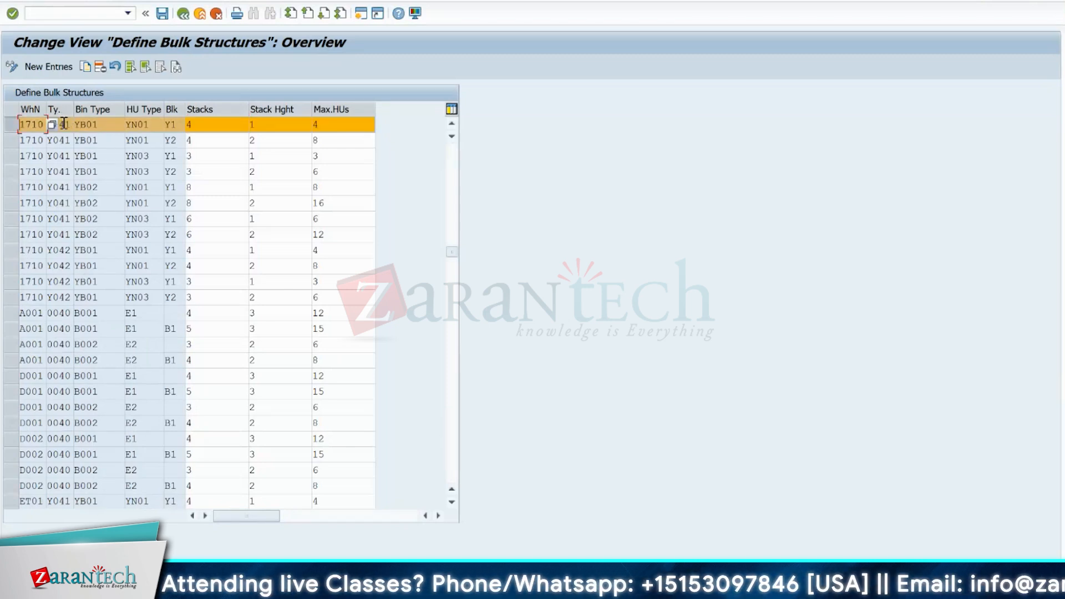
- Go through the selected bulk structure's bin type, HU type, bulk storage indicator, stacks, stack height and maximum HUs
click(105, 125)
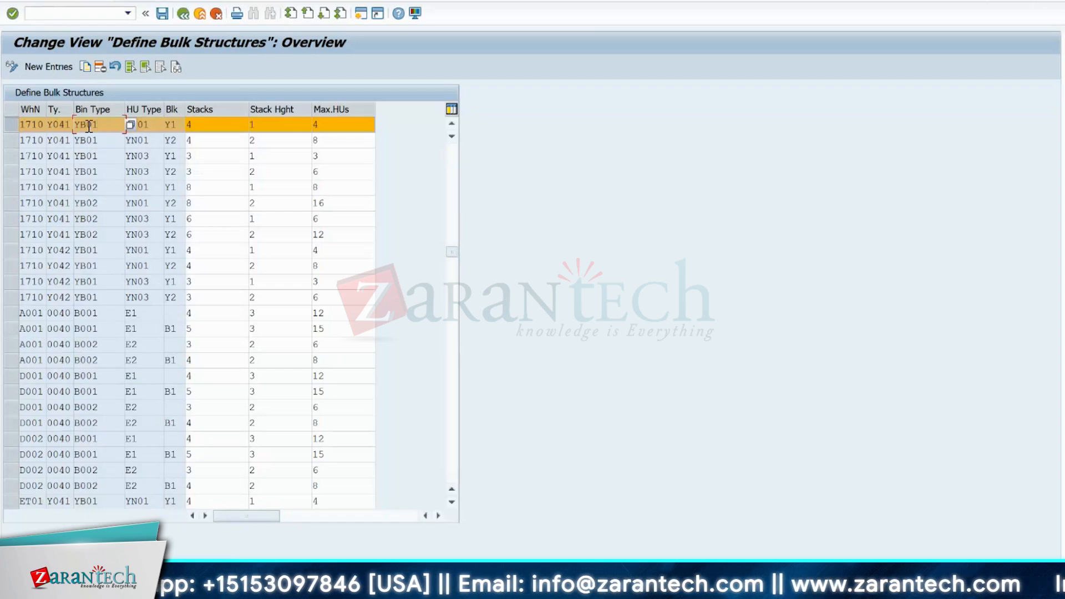
click(128, 127)
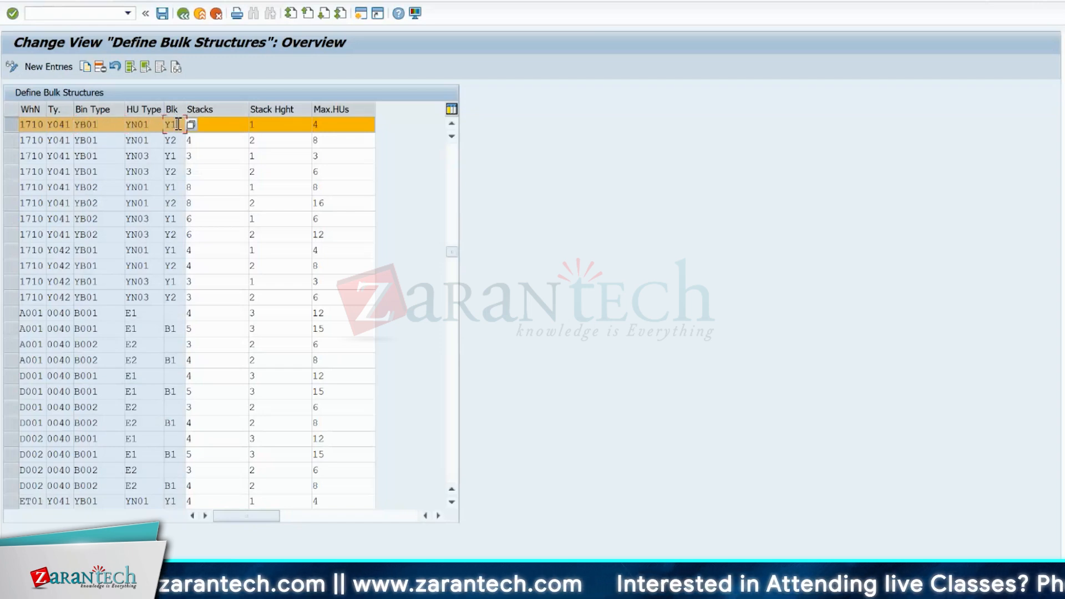
click(227, 124)
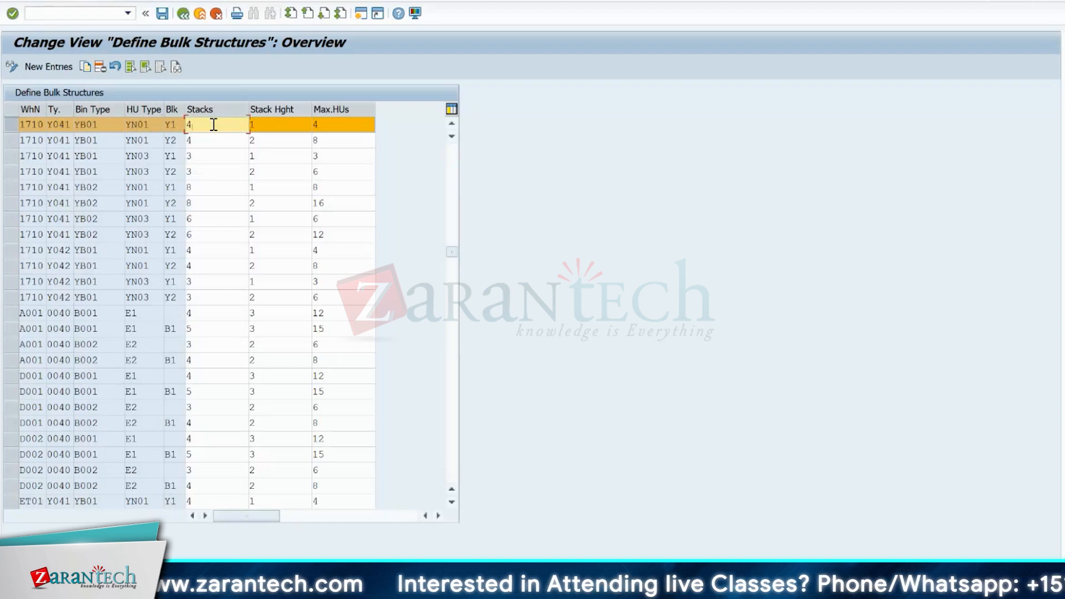
click(277, 123)
click(324, 124)
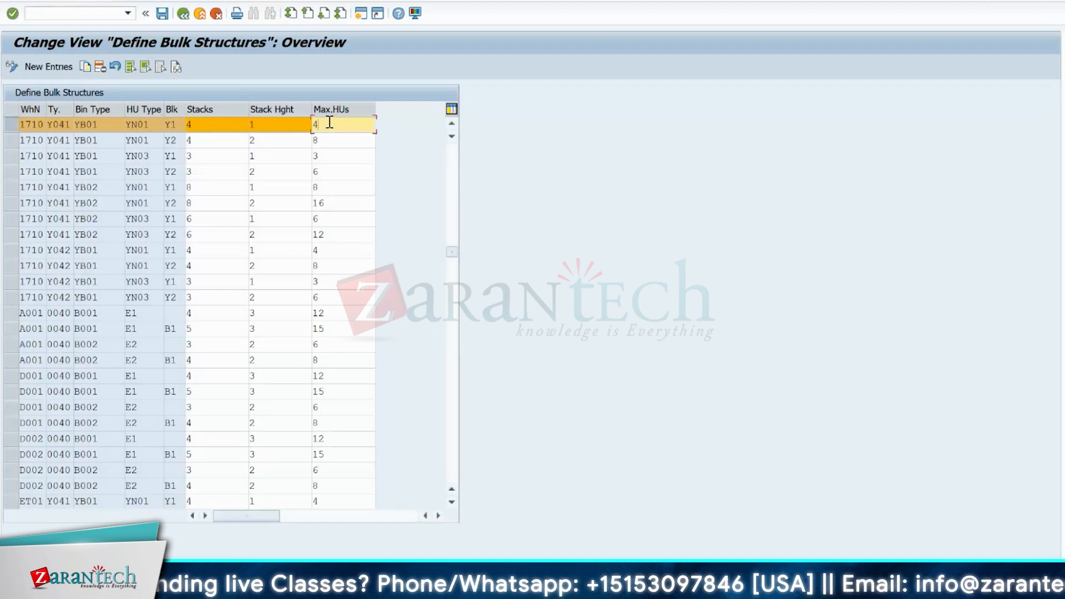
- Compare the selected bulk structure's number of stacks and stack height with its maximum HUs
click(211, 123)
click(306, 128)
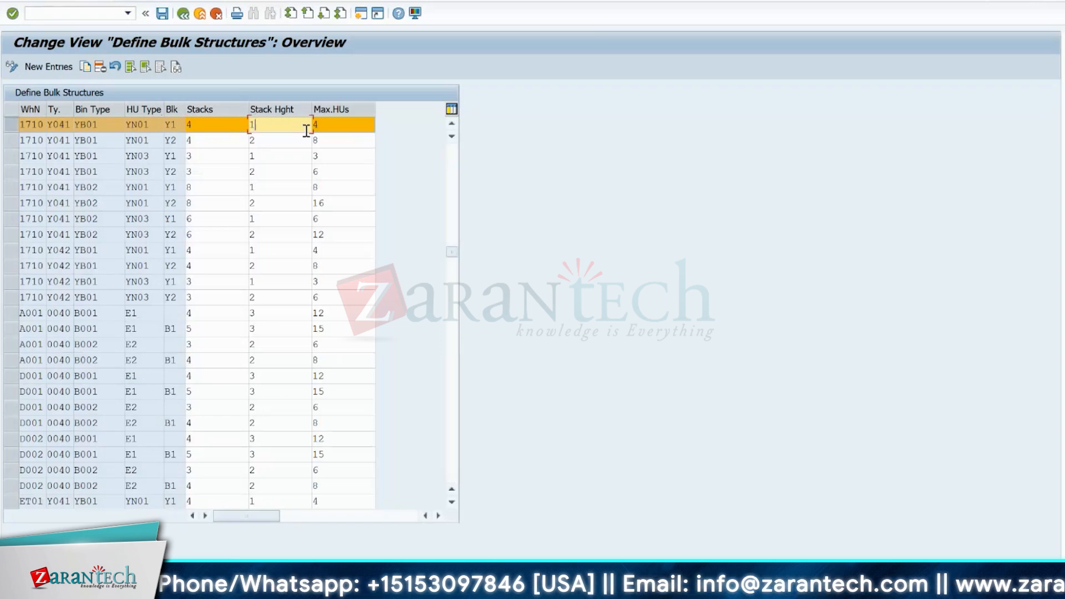
click(331, 127)
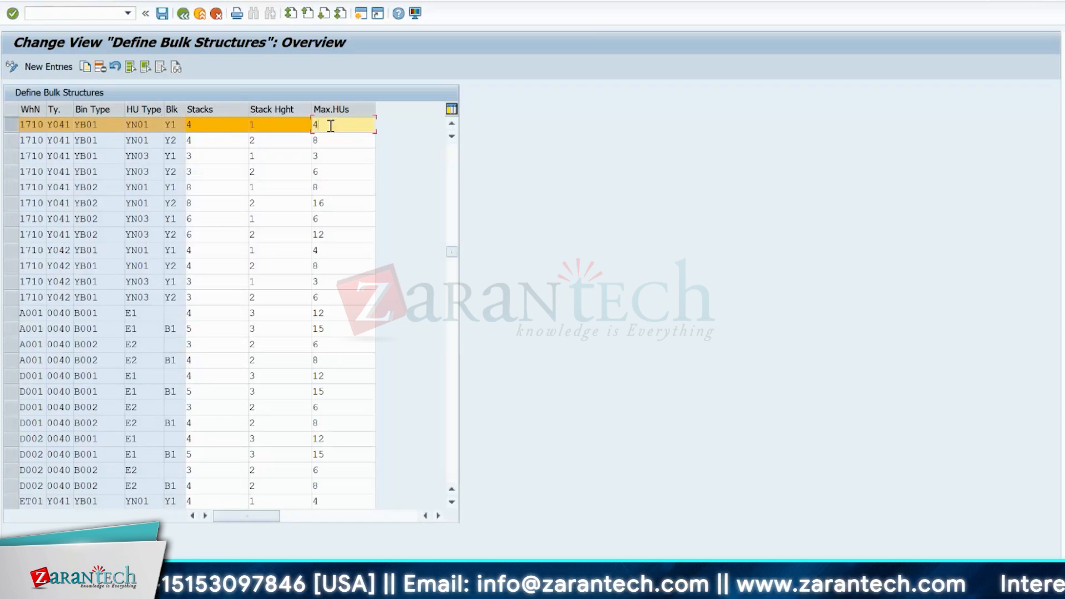
click(269, 126)
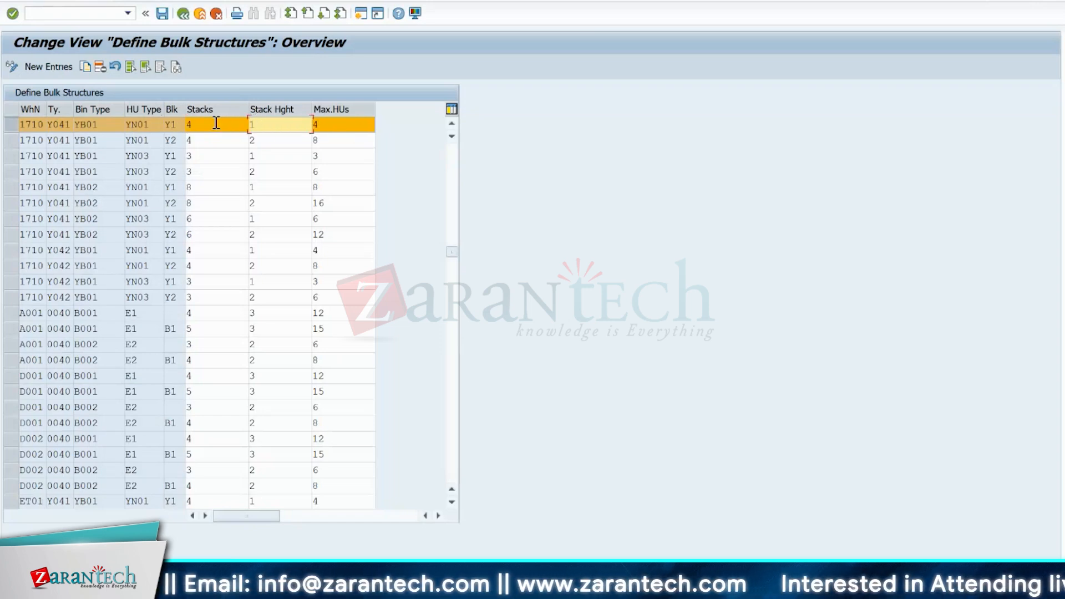
click(218, 123)
click(281, 123)
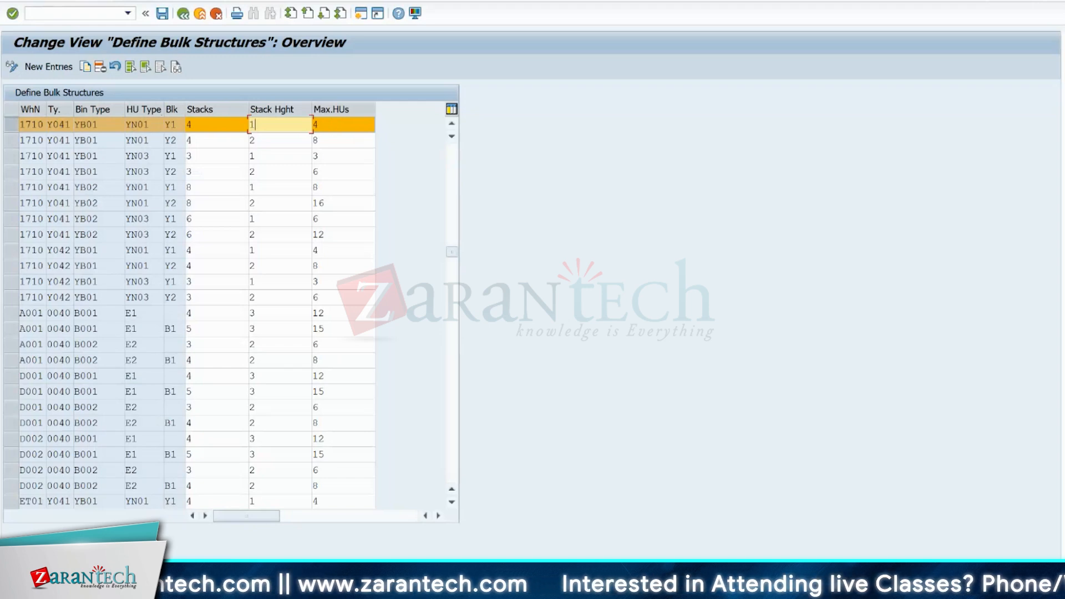
- Switch to the Excel warehouse layout to trace the lower yellow stack level, and compare it with the selected bulk structure's maximum HUs in SAP
key(alt+Tab)
click(729, 506)
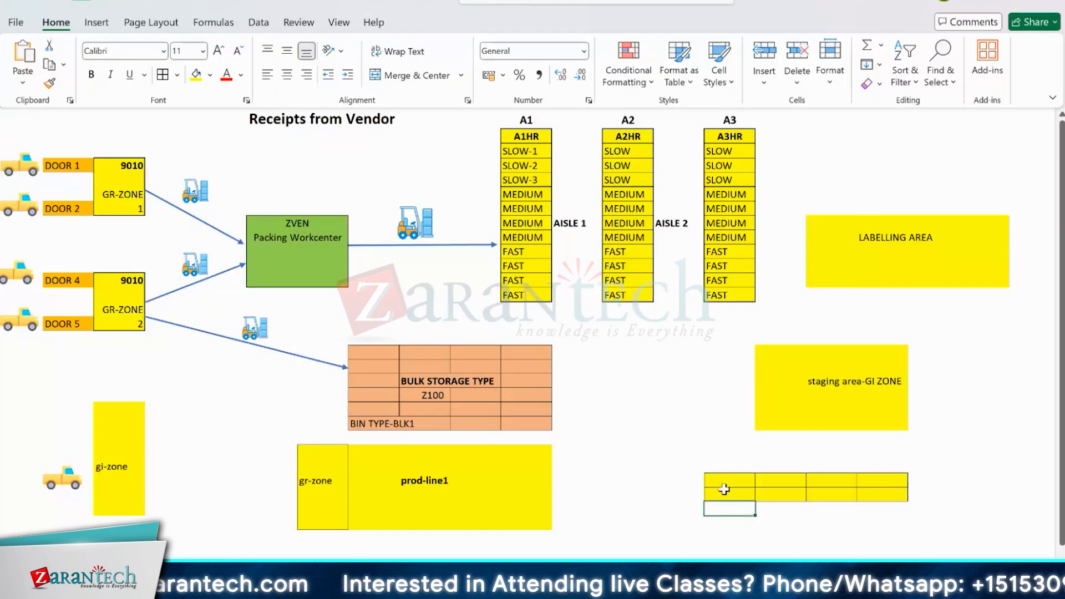
drag(723, 490, 906, 497)
click(712, 498)
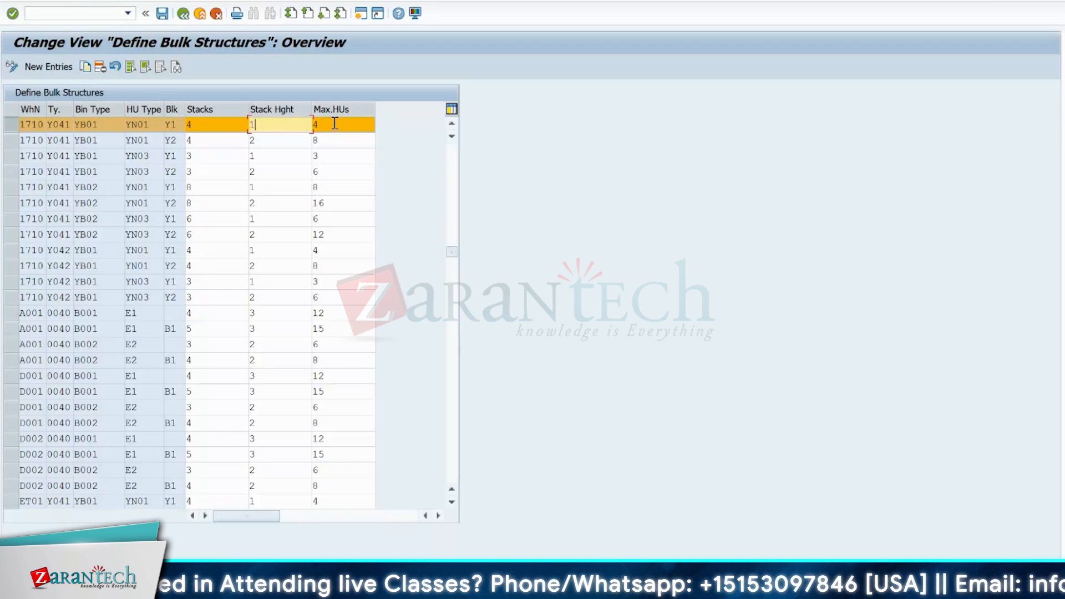
click(335, 123)
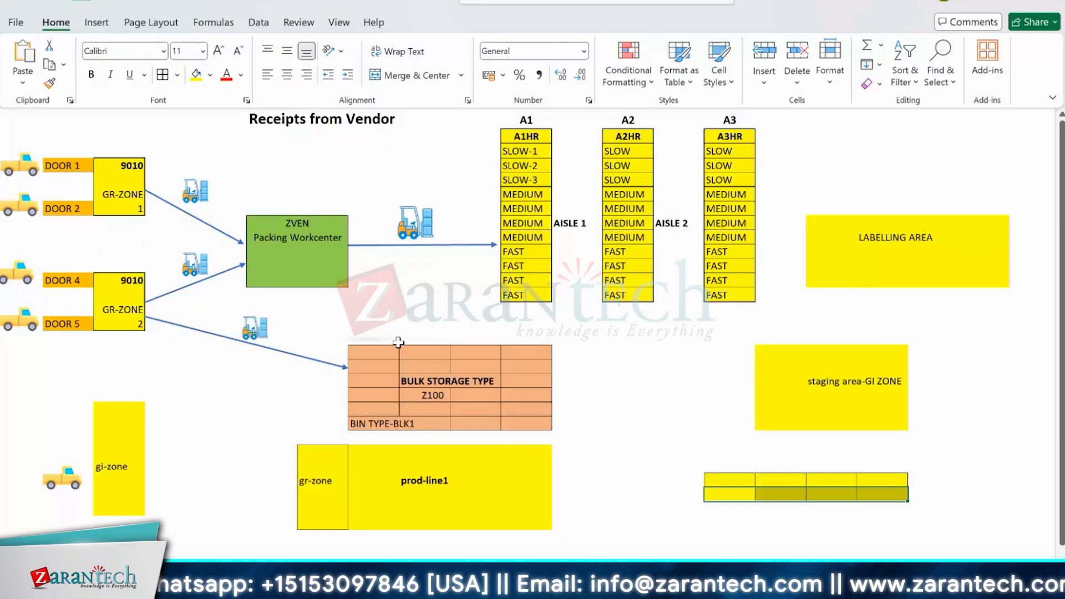
- Relate the orange Z100 bulk storage area and the empty space beside it in the Excel layout to the bulk structure's HU type in SAP
mouse_move(355, 351)
mouse_down()
mouse_move(524, 400)
mouse_move(527, 427)
mouse_up()
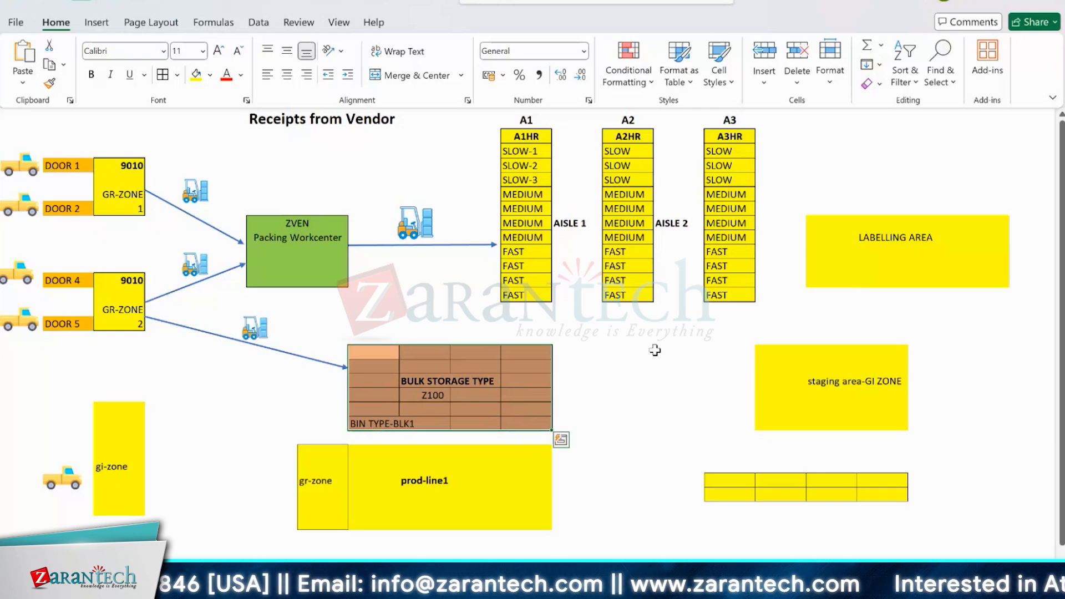
drag(588, 352, 712, 421)
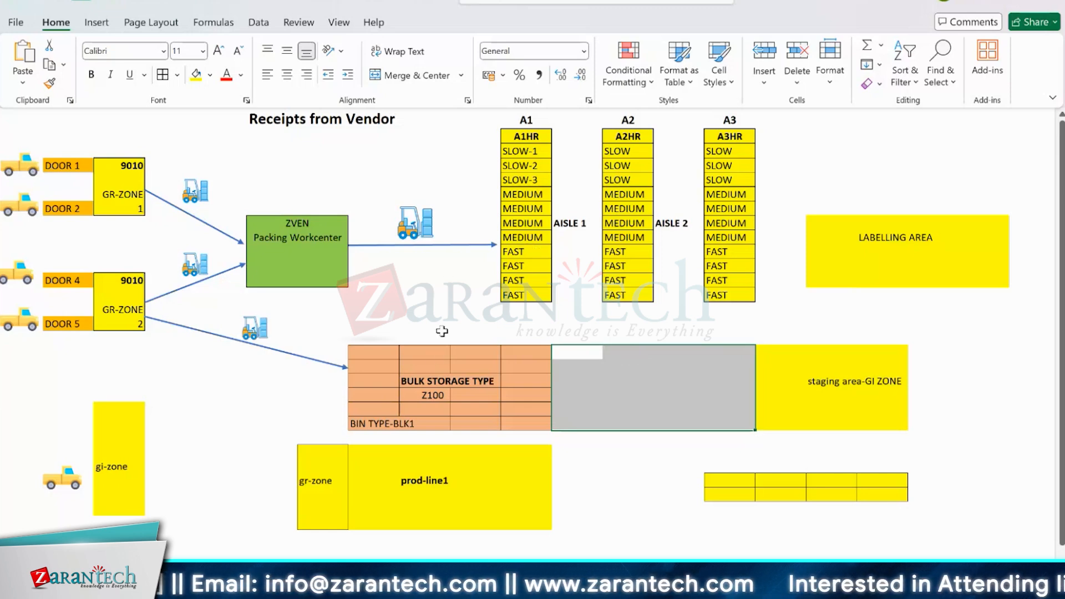
click(513, 352)
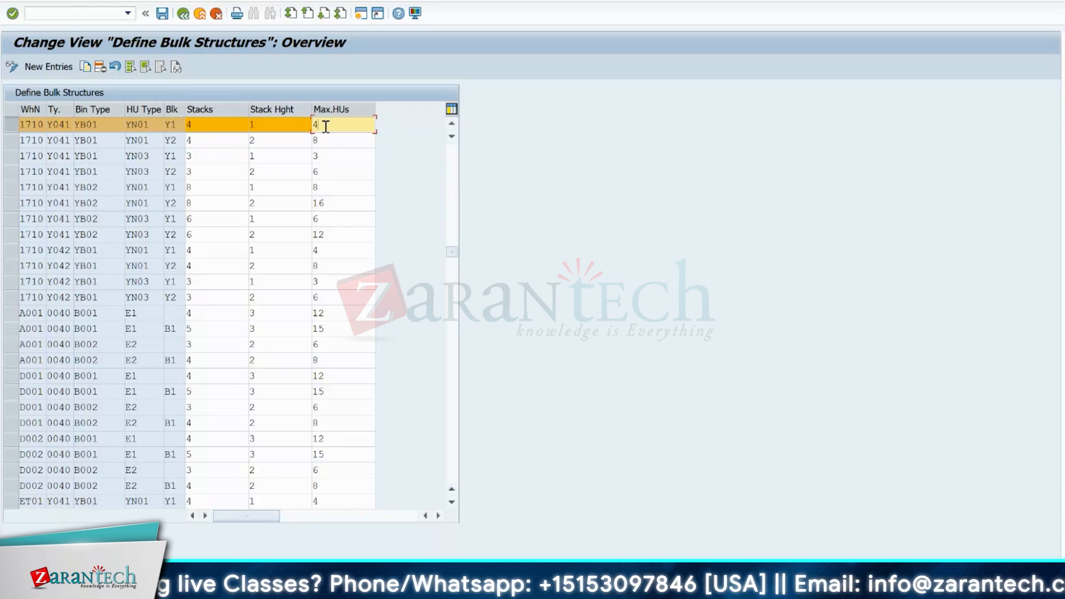
click(138, 123)
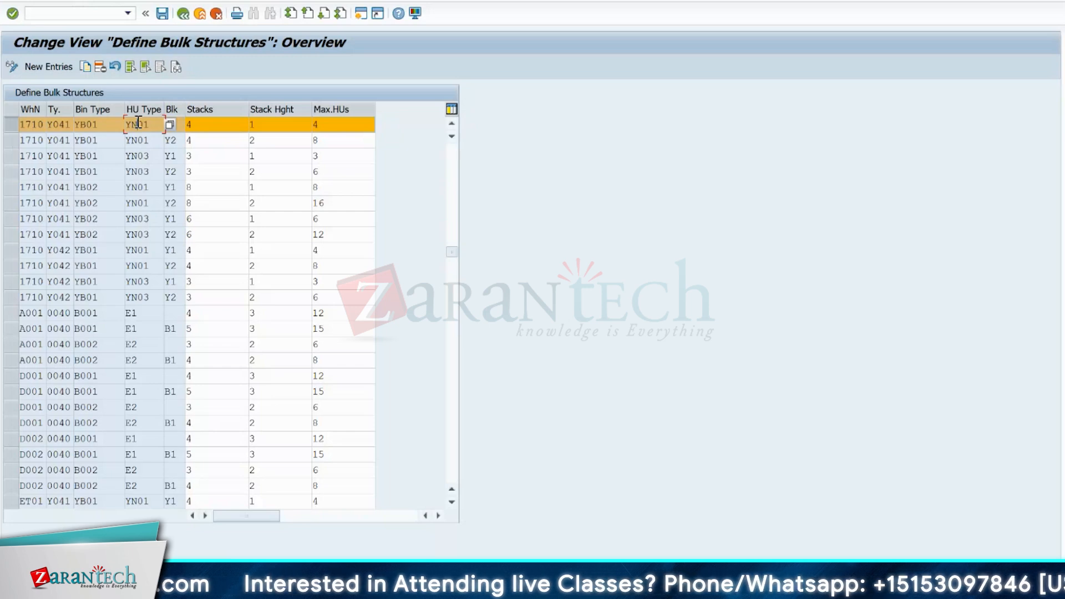
- Set both the maximum HUs and the number of stacks to 1 for the highlighted bulk structure
click(348, 124)
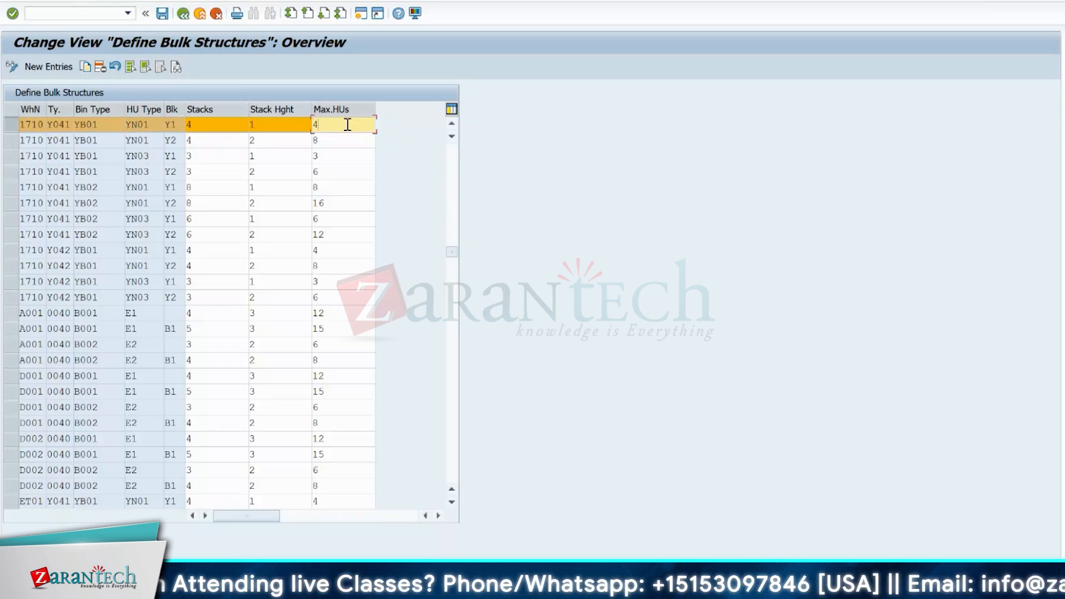
text(1)
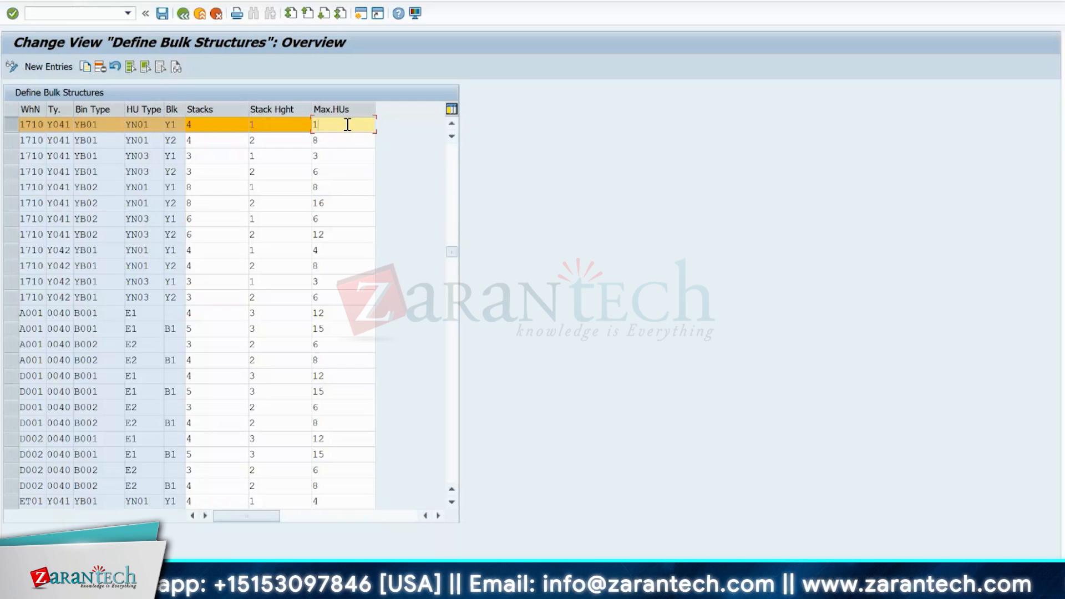
click(204, 122)
key(BackSpace)
text(1)
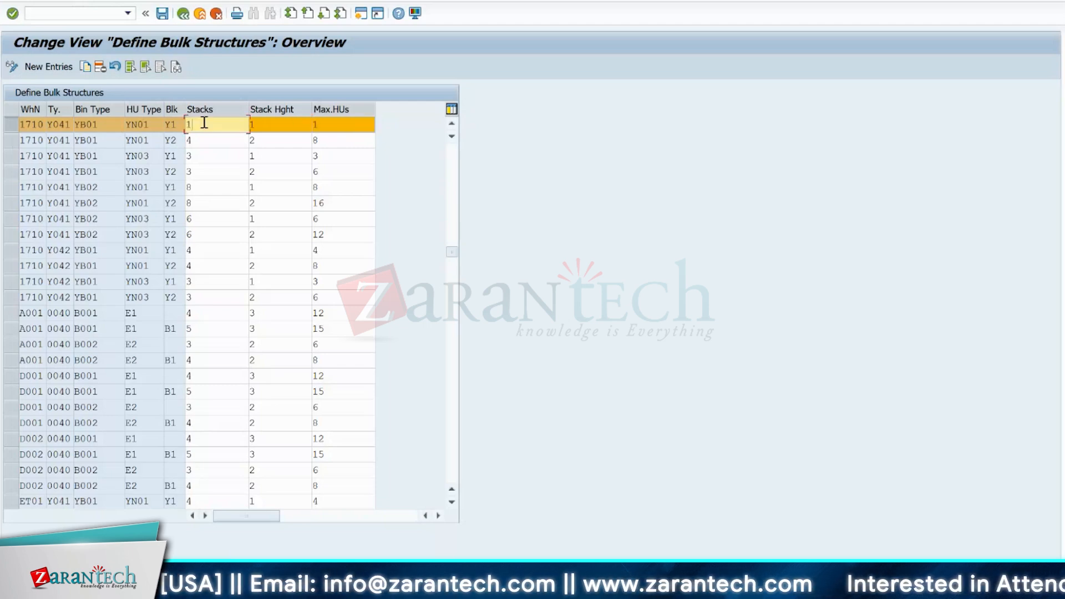
click(285, 128)
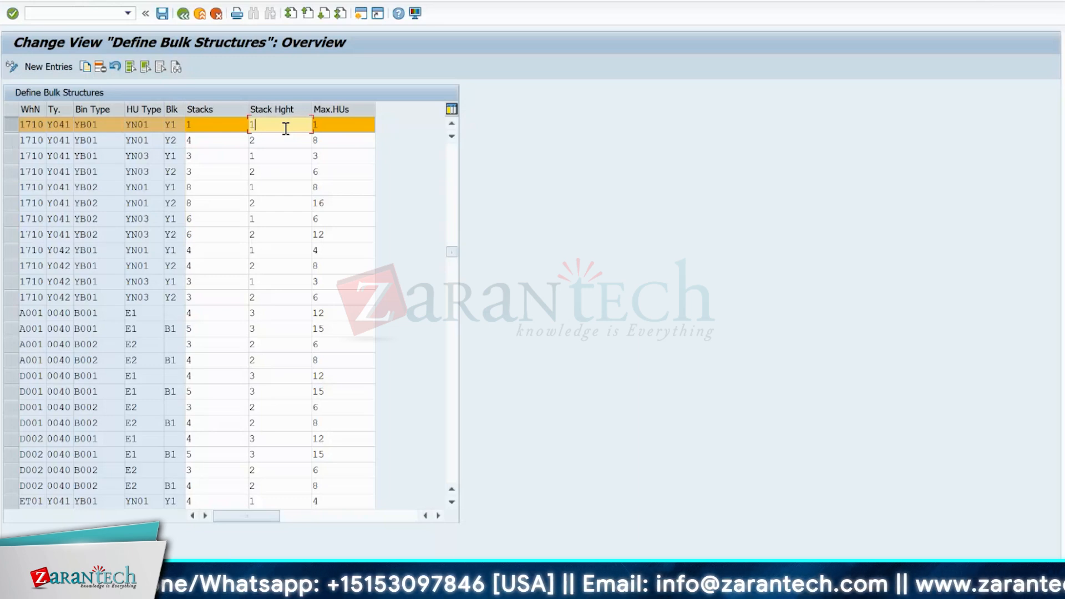
- Set the highlighted bulk structure's stacks to 4 and leave the bulk structures view without saving the changes
key(shift+Tab)
text(4)
click(184, 15)
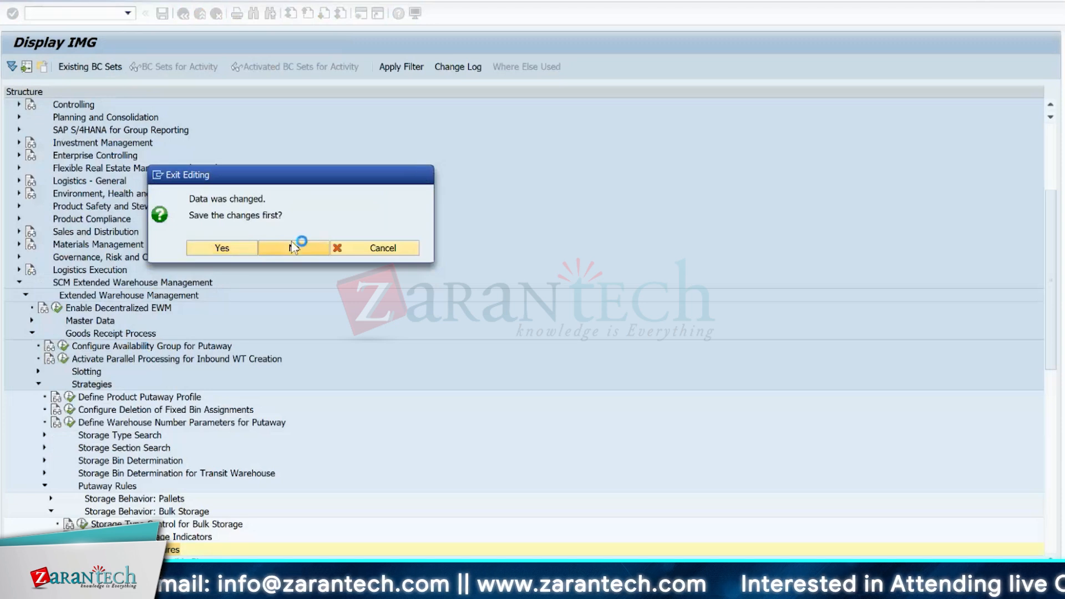
click(292, 246)
- Open the Data Browser in a new session
click(71, 15)
text(/)
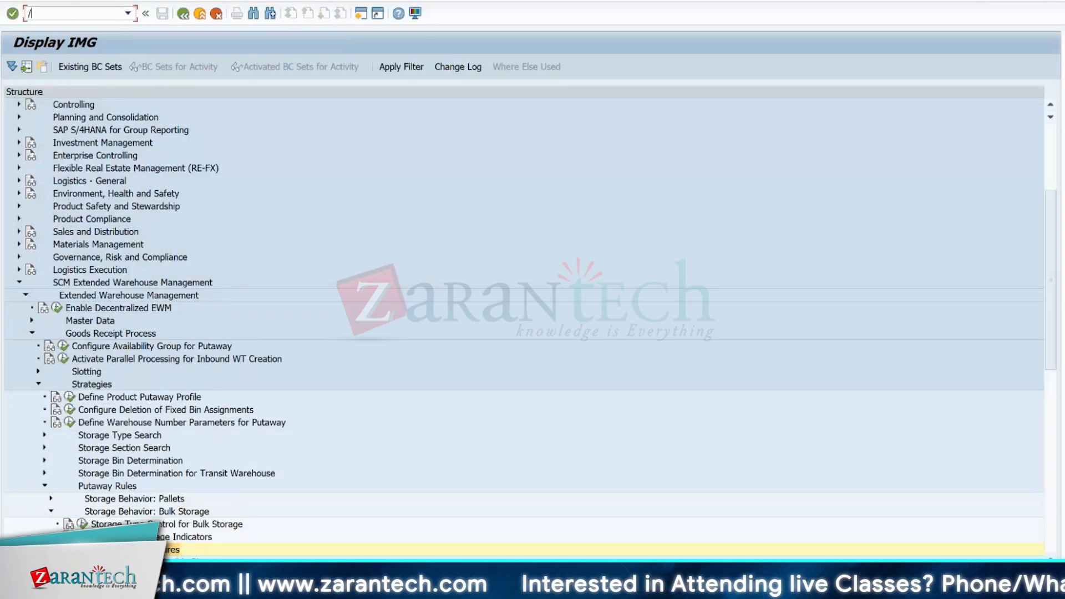
text(OSE16N)
key(Return)
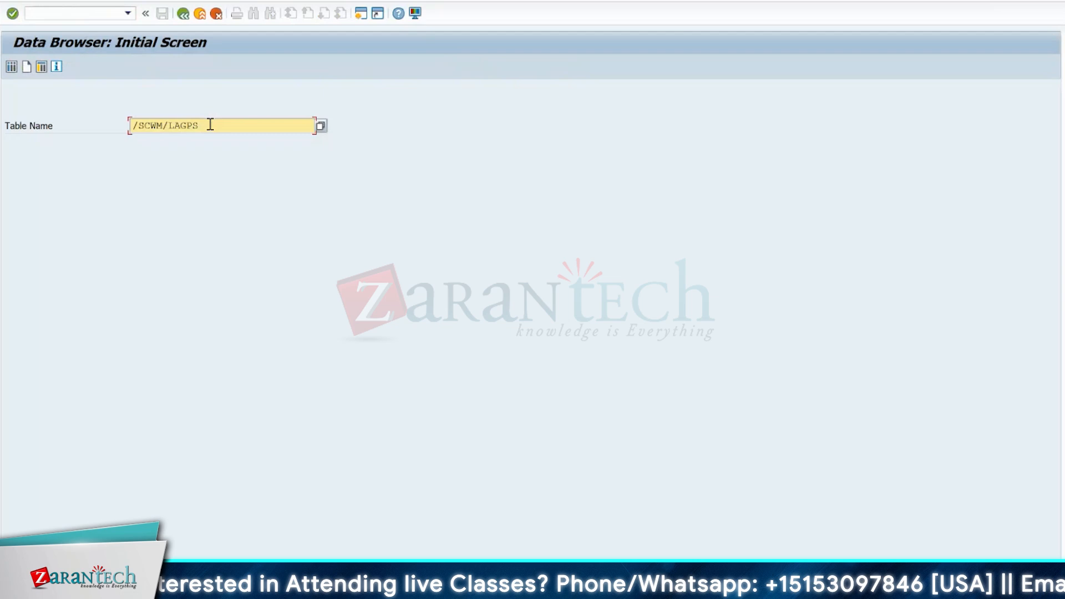
- Replace the table name with /SCWM/T337B and open its selection screen
click(210, 126)
key(BackSpace)
key(BackSpace)
key(BackSpace)
key(BackSpace)
key(BackSpace)
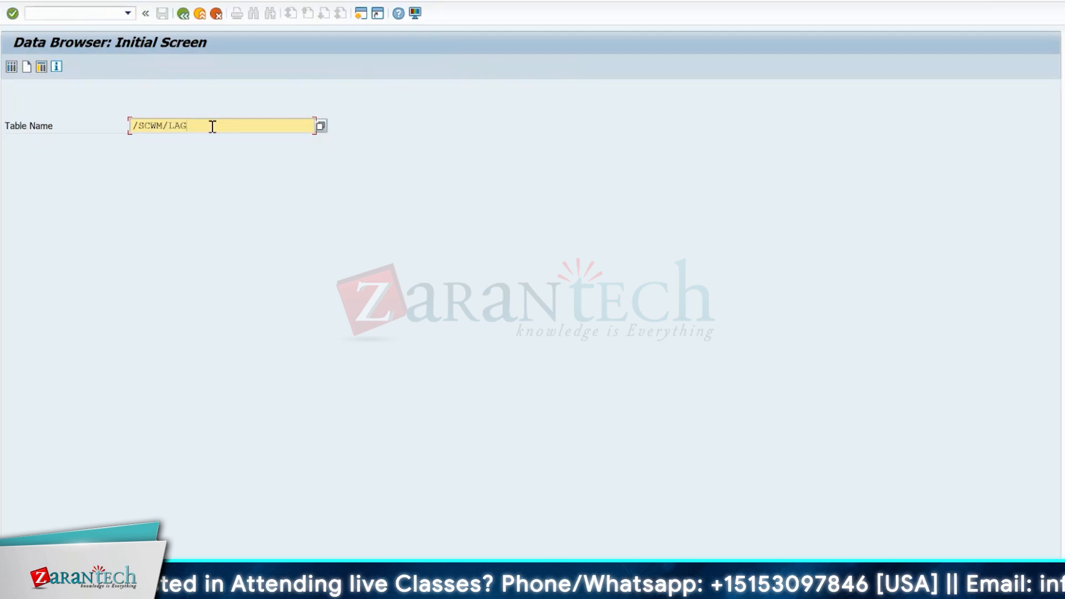
text(t337b)
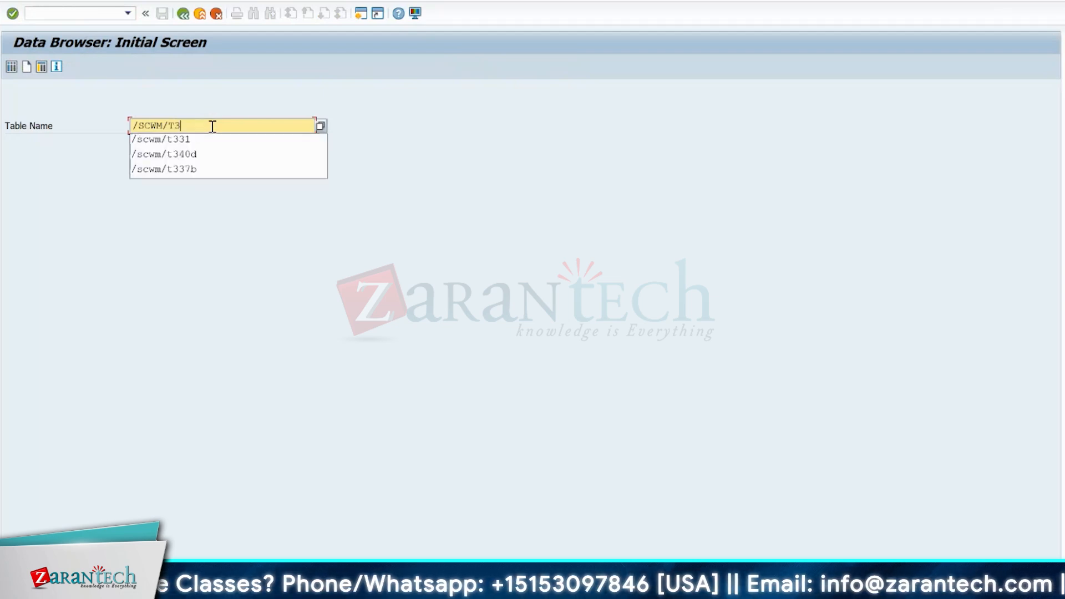
key(Return)
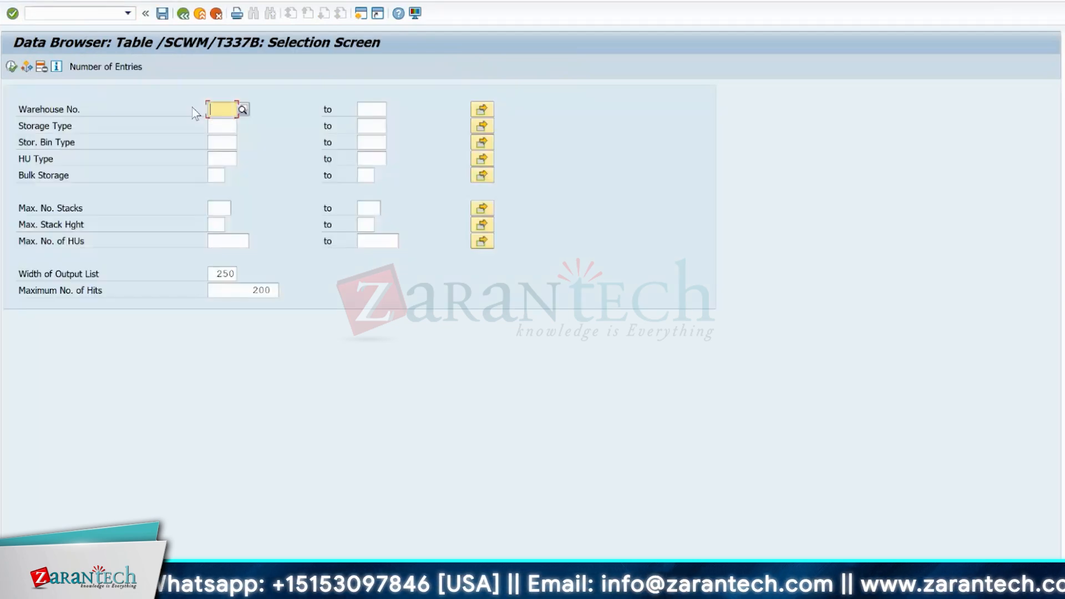